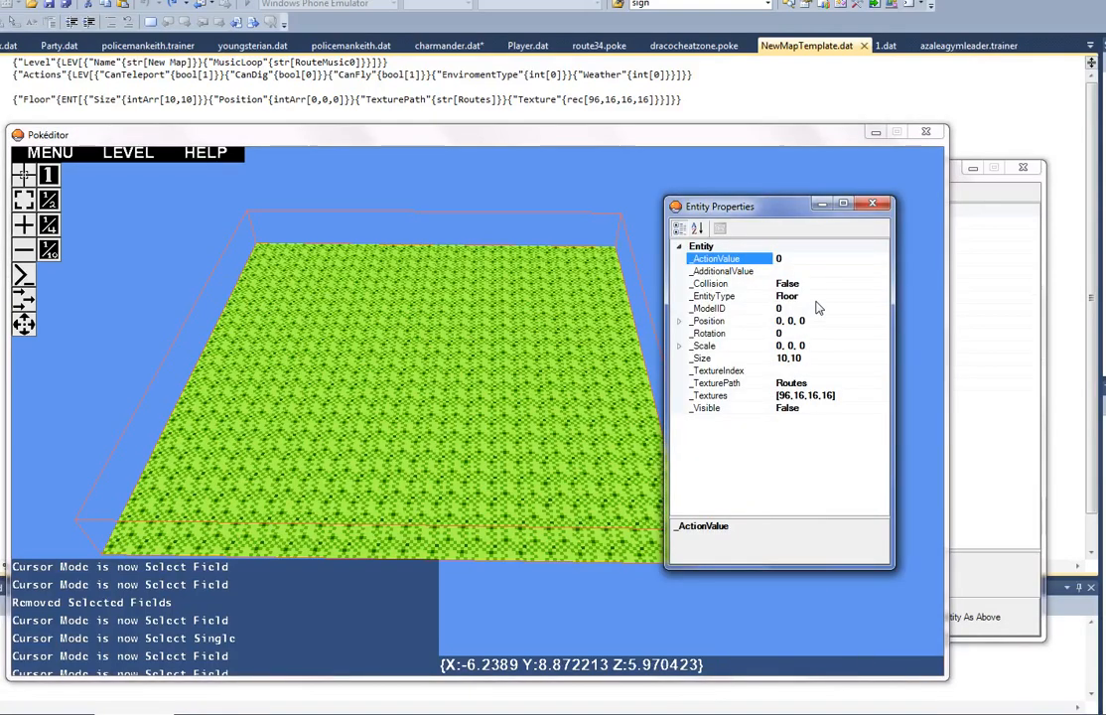
Step: Set the grass floor entity's size to 15,30
{"action": "left_click", "coordinate": [842, 369]}
{"action": "left_click", "coordinate": [846, 359]}
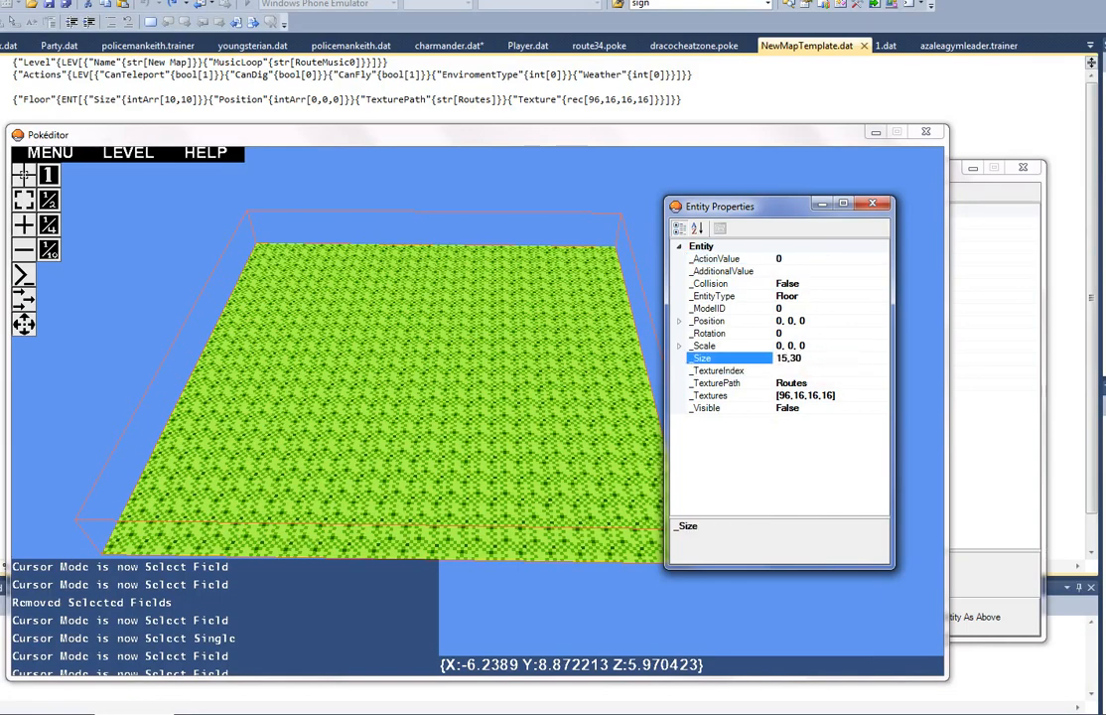
{"action": "key", "text": "Return"}
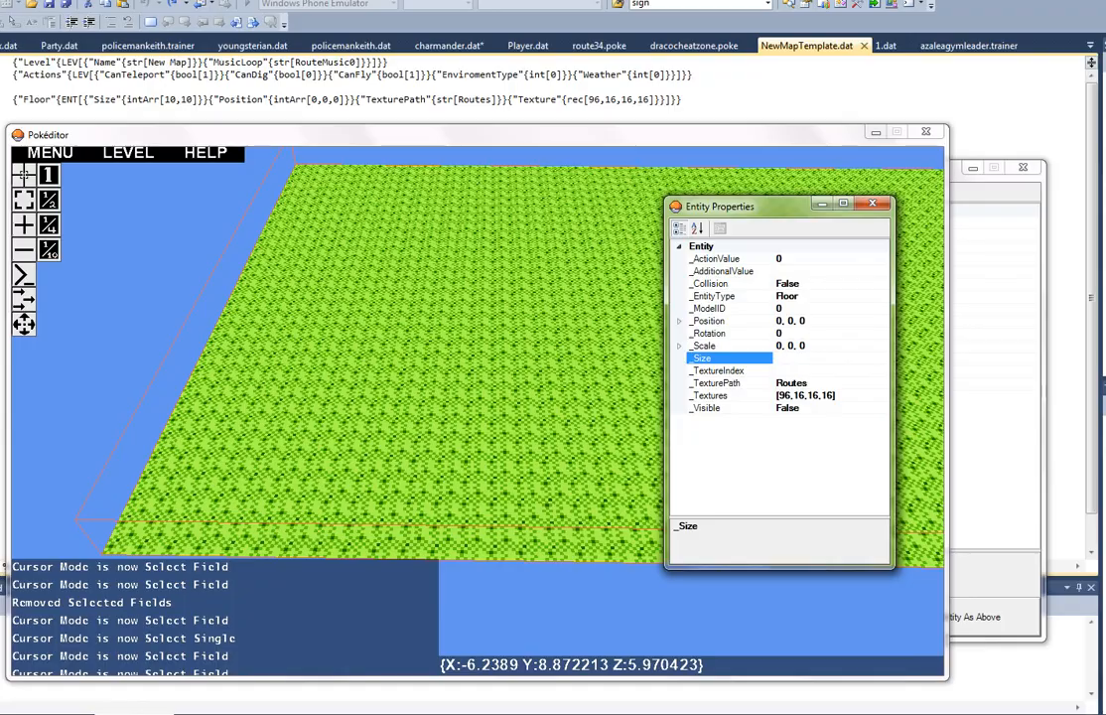
{"action": "left_click", "coordinate": [566, 361]}
Step: Examine the resized grass floor's extent and edges from several sides and heights
{"action": "right_click_drag", "start_coordinate": [482, 343], "coordinate": [482, 419]}
{"action": "key", "text": "w"}
{"action": "key", "text": "d"}
{"action": "key", "text": "a"}
{"action": "key", "text": "d"}
{"action": "key", "text": "w"}
{"action": "key", "text": "s"}
{"action": "key", "text": "d"}
{"action": "key", "text": "a"}
{"action": "key", "text": "w"}
{"action": "key", "text": "d"}
{"action": "key", "text": "d"}
{"action": "key", "text": "a"}
{"action": "key", "text": "w"}
{"action": "key", "text": "w"}
{"action": "key", "text": "w"}
{"action": "key", "text": "a"}
{"action": "key", "text": "s"}
{"action": "key", "text": "s"}
{"action": "key", "text": "d"}
{"action": "key", "text": "a"}
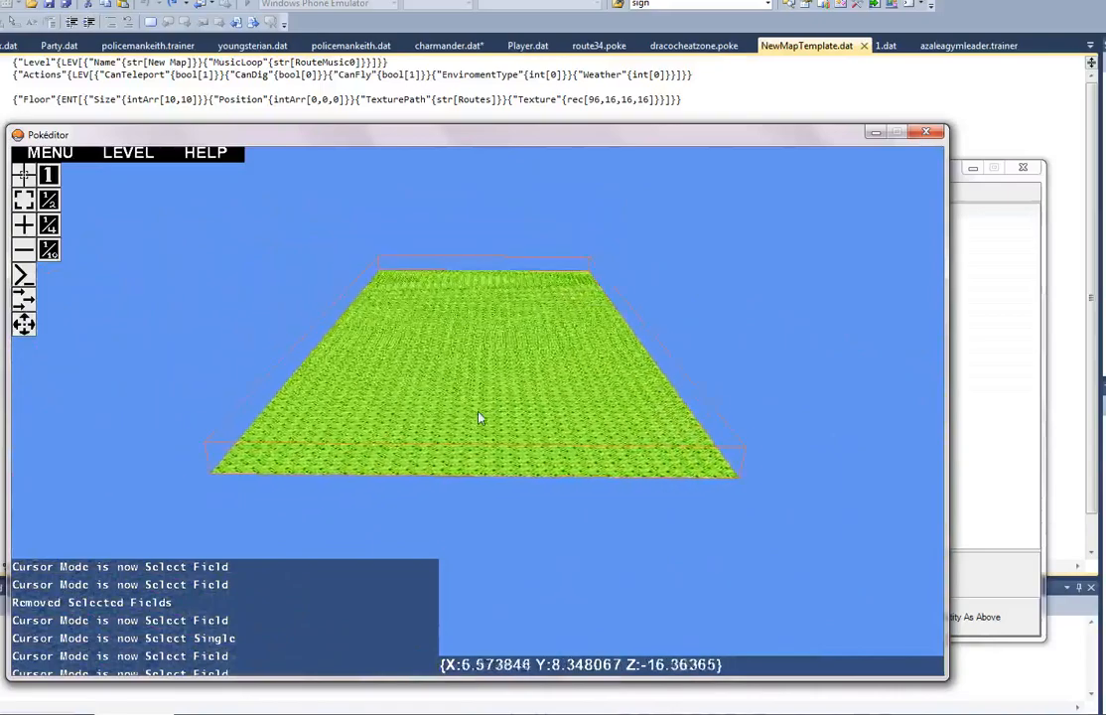
{"action": "key", "text": "d"}
{"action": "key", "text": "a"}
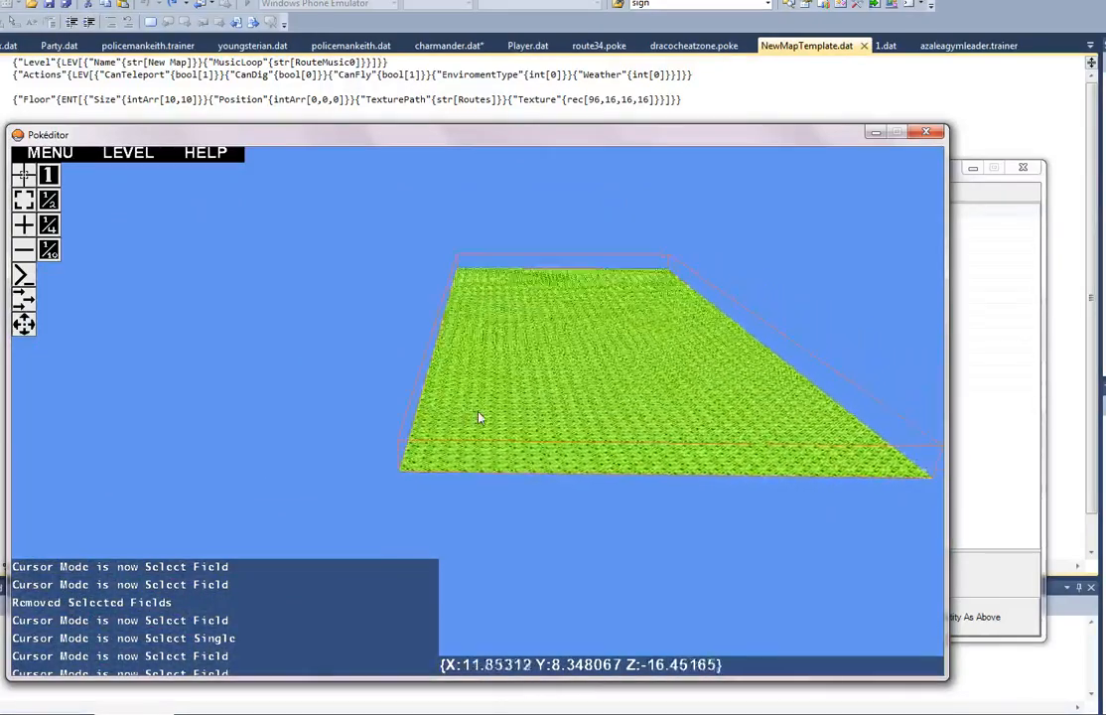
{"action": "key", "text": "a"}
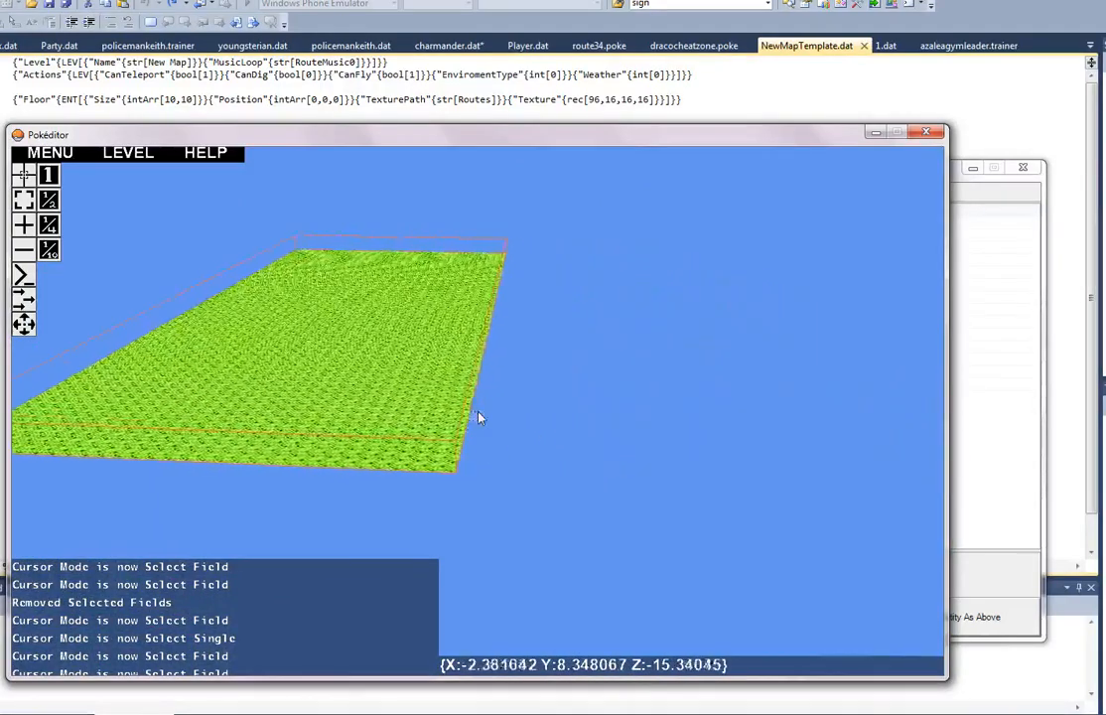
{"action": "key", "text": "d"}
{"action": "key", "text": "w"}
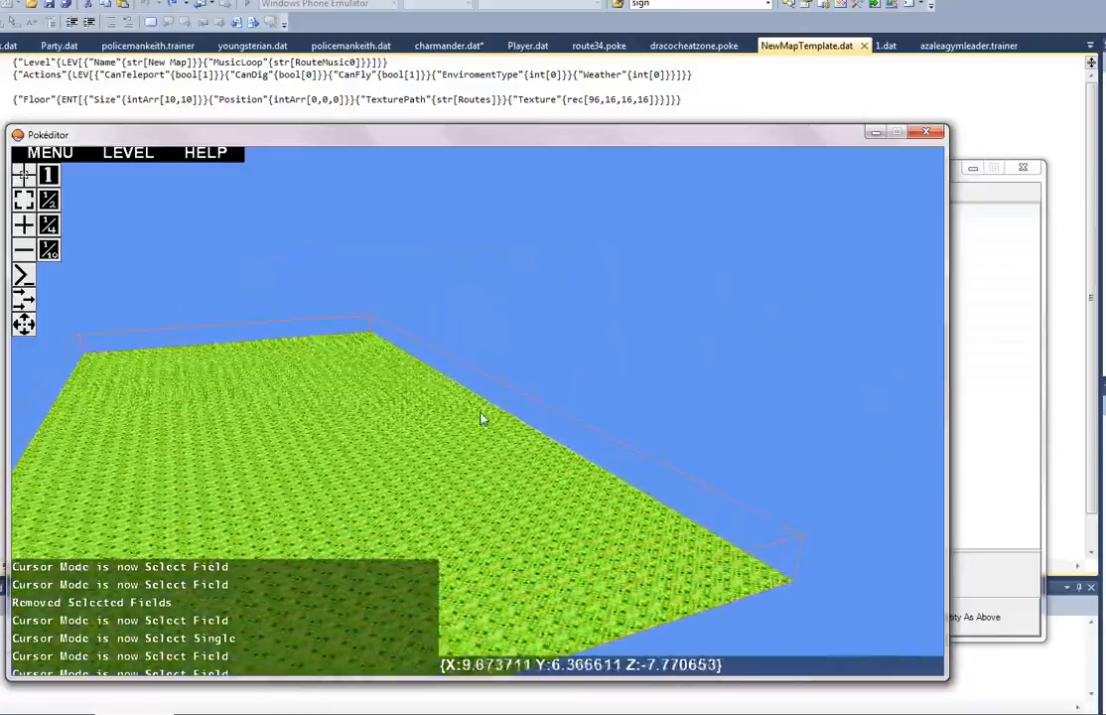
{"action": "key", "text": "w"}
{"action": "key", "text": "d"}
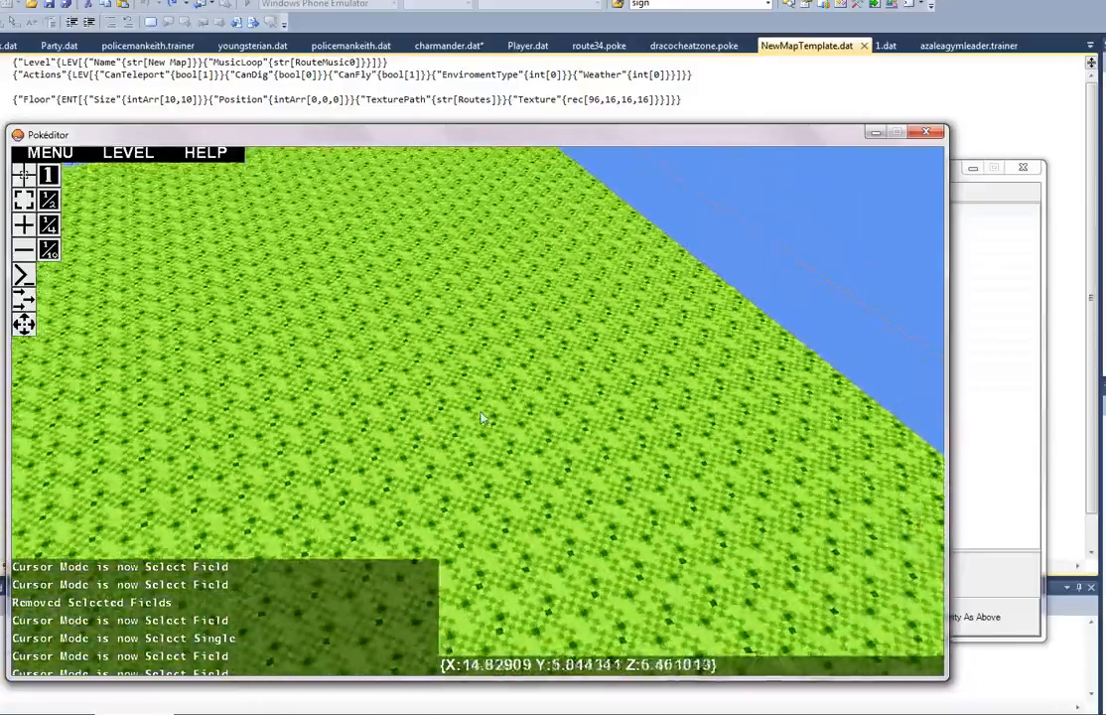
{"action": "key", "text": "s"}
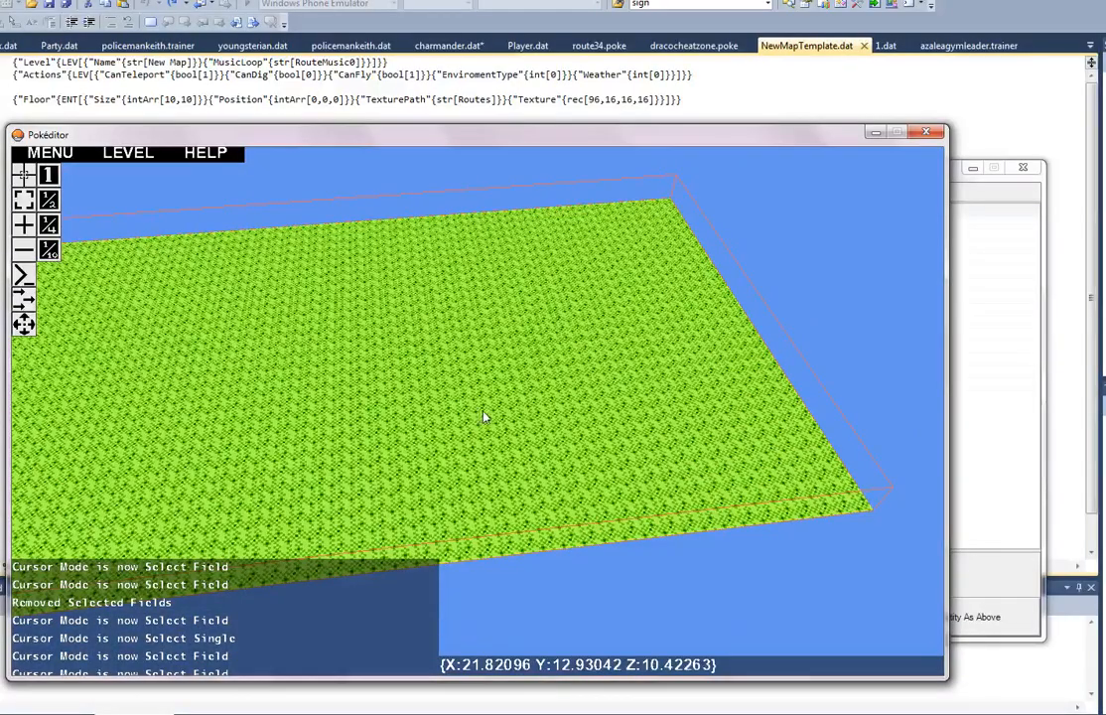
{"action": "right_click_drag", "start_coordinate": [586, 420], "coordinate": [478, 417]}
{"action": "key", "text": "a"}
{"action": "key", "text": "a"}
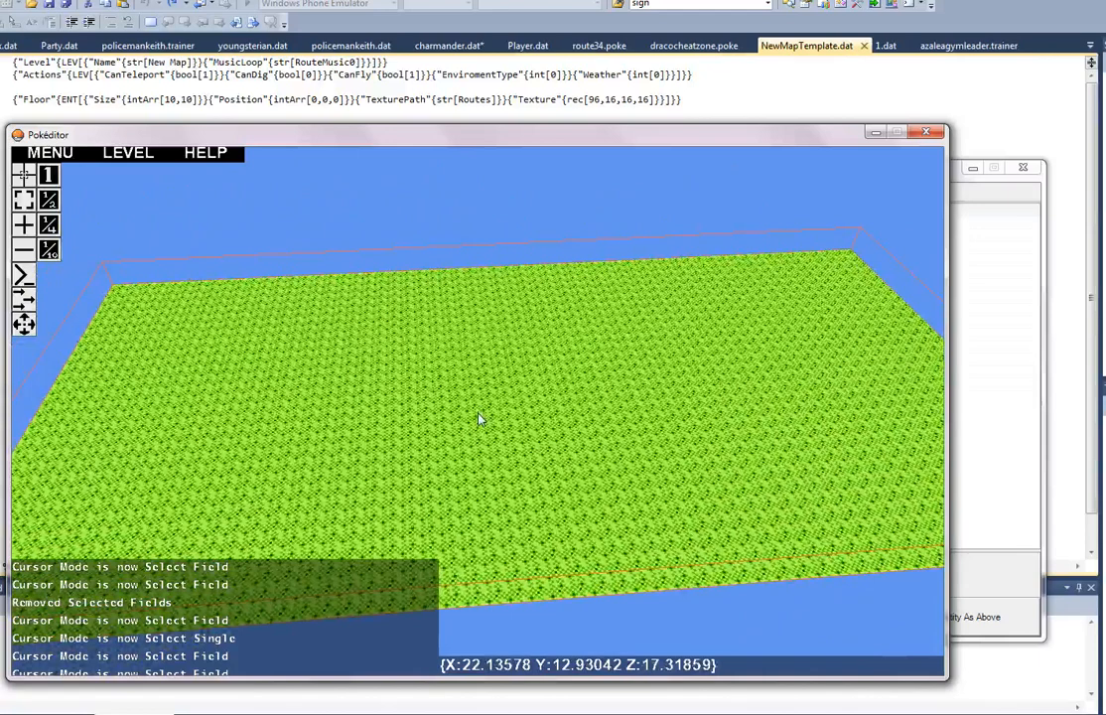
Step: Launch a second Pokéditor instance by running pokeditor.exe from the C:\Games\Pokemon folder
{"action": "key", "text": "alt+Tab"}
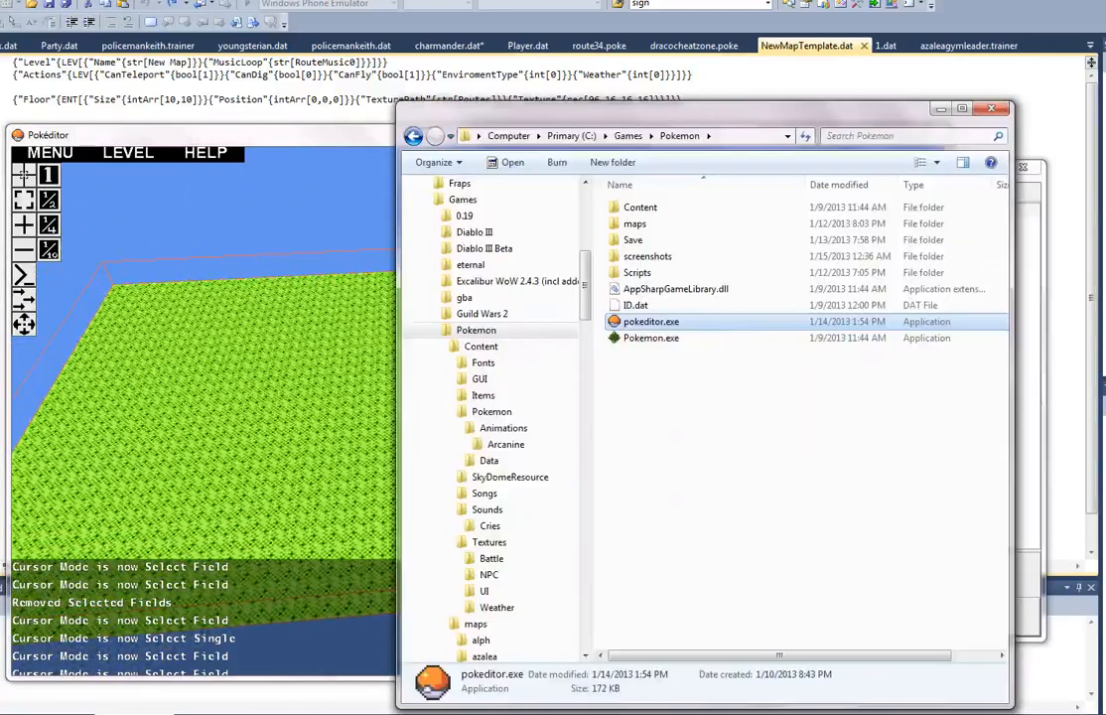
{"action": "key", "text": "alt+Return"}
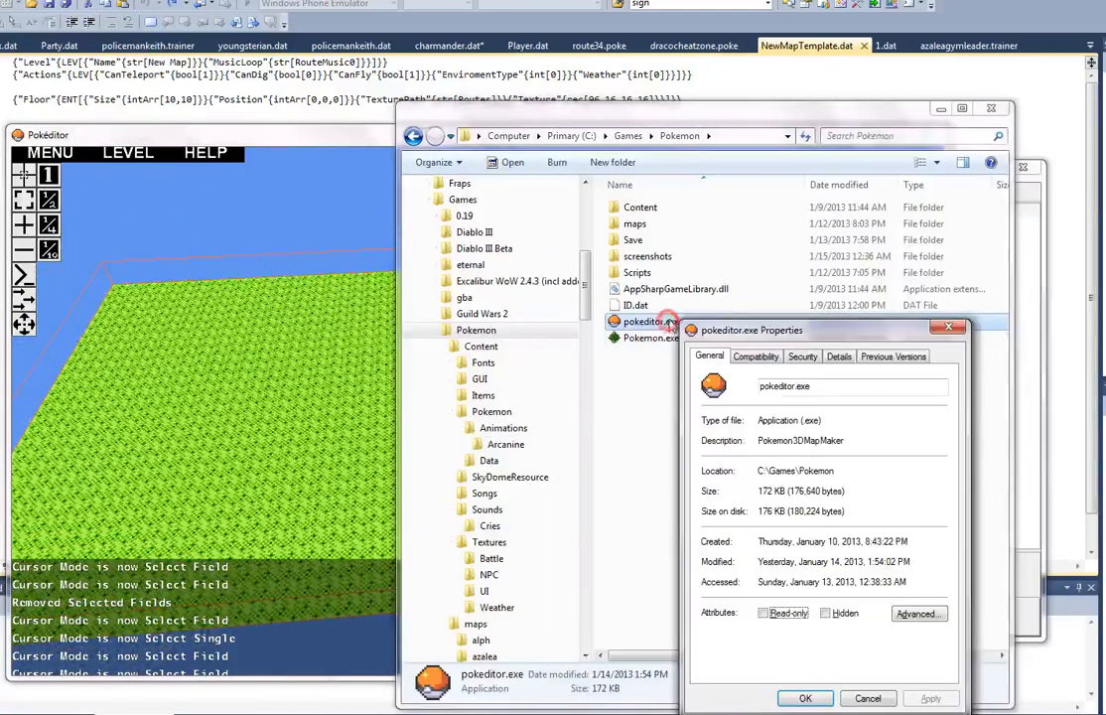
{"action": "left_click", "coordinate": [338, 142]}
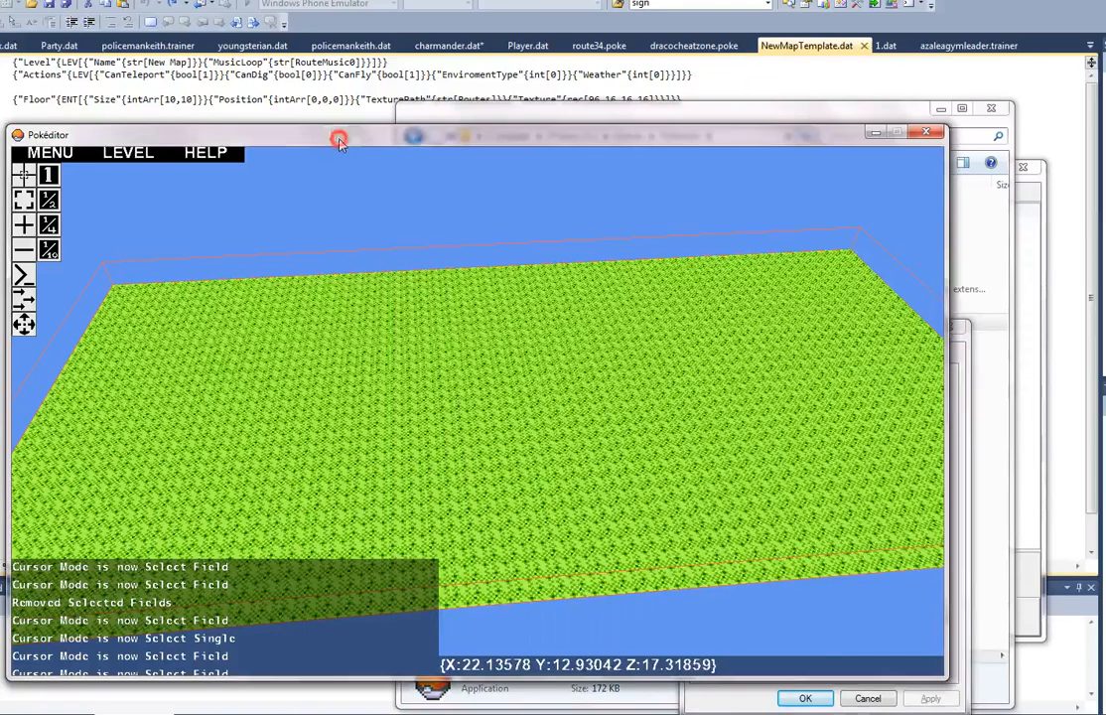
{"action": "left_click", "coordinate": [873, 134]}
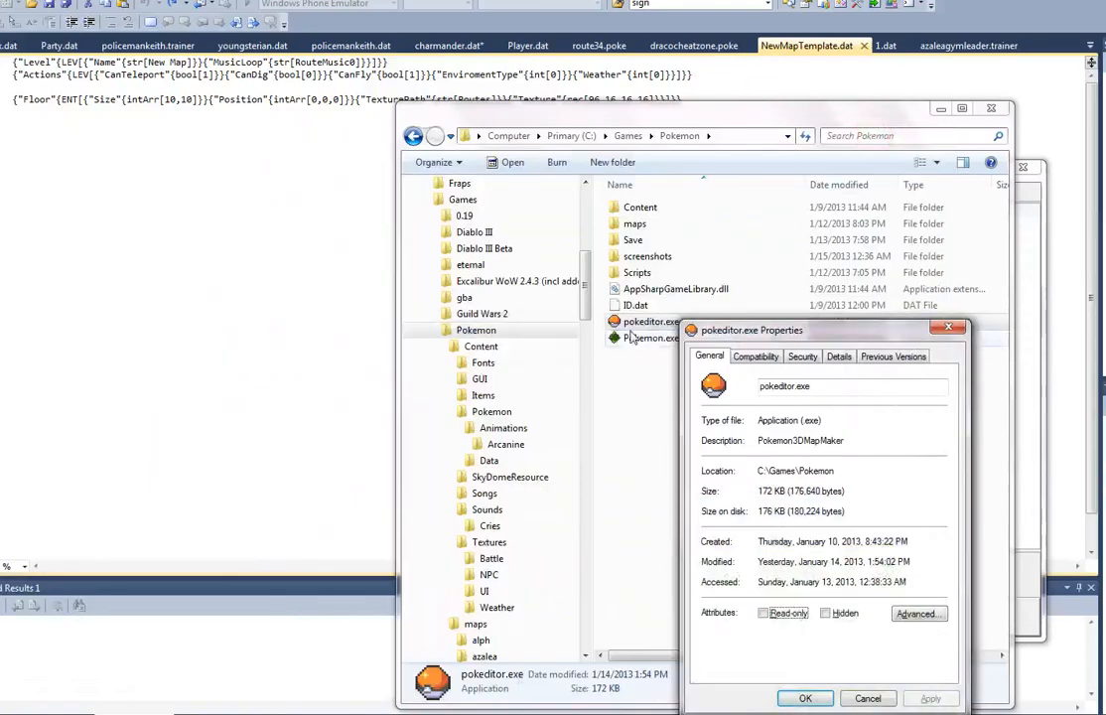
{"action": "left_click", "coordinate": [648, 323]}
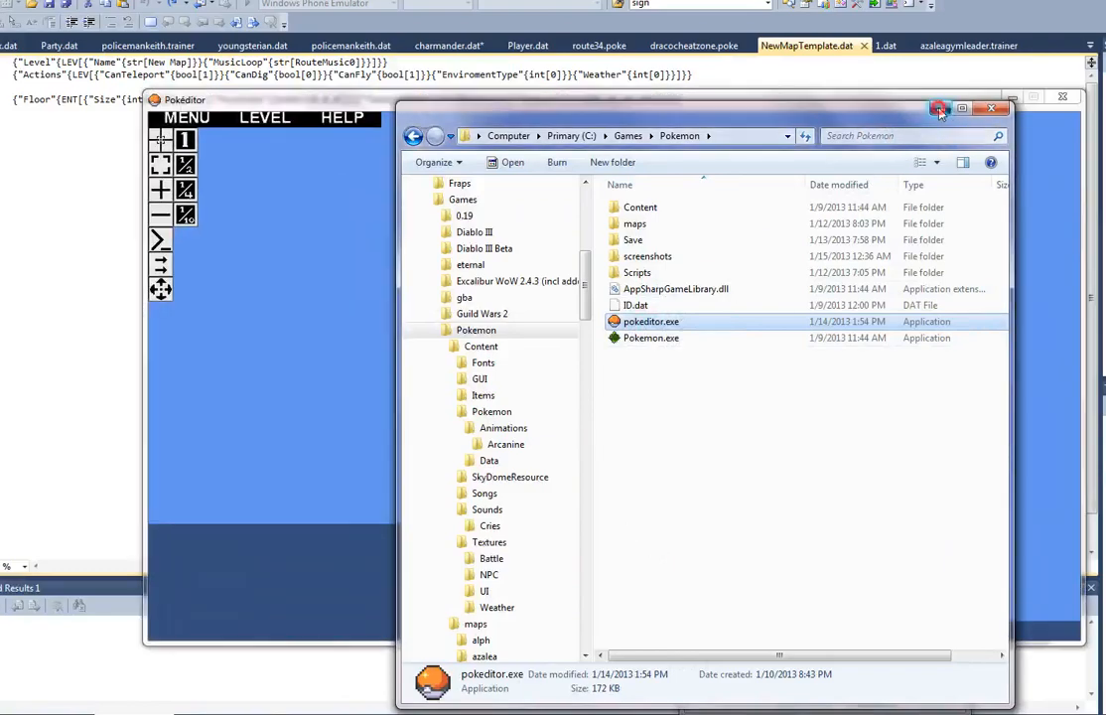
{"action": "left_click", "coordinate": [939, 109]}
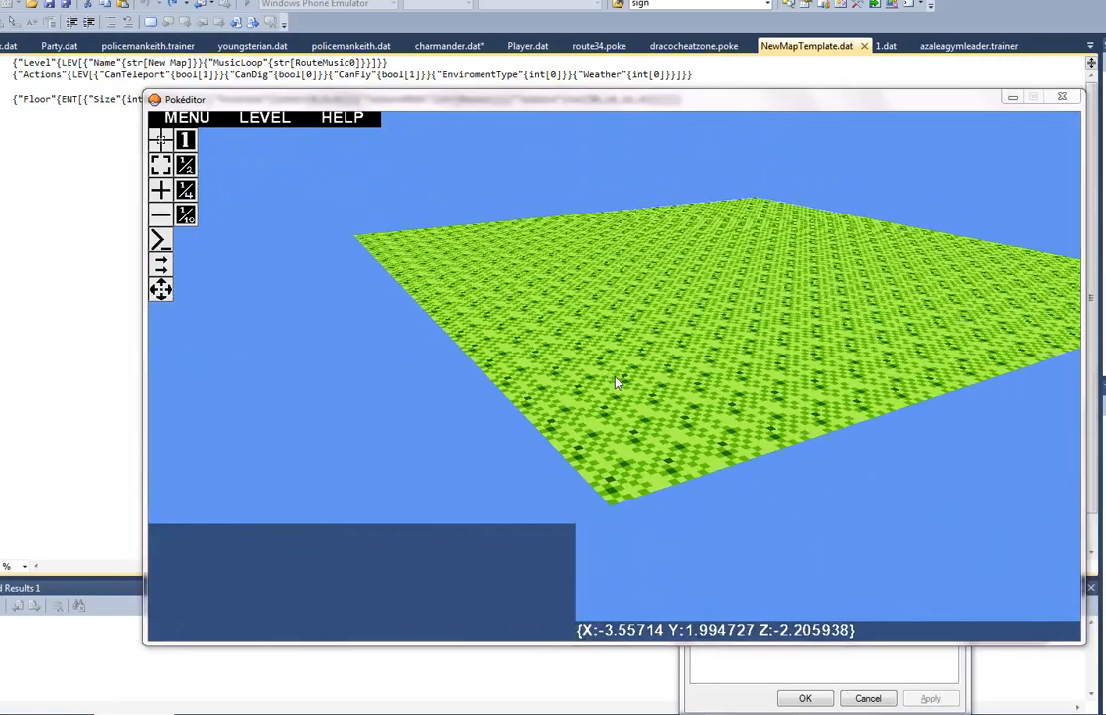
Step: Open the map route29.dat from the maps folder in the new Pokéditor instance
{"action": "key", "text": "ctrl+o"}
{"action": "left_click", "coordinate": [429, 430]}
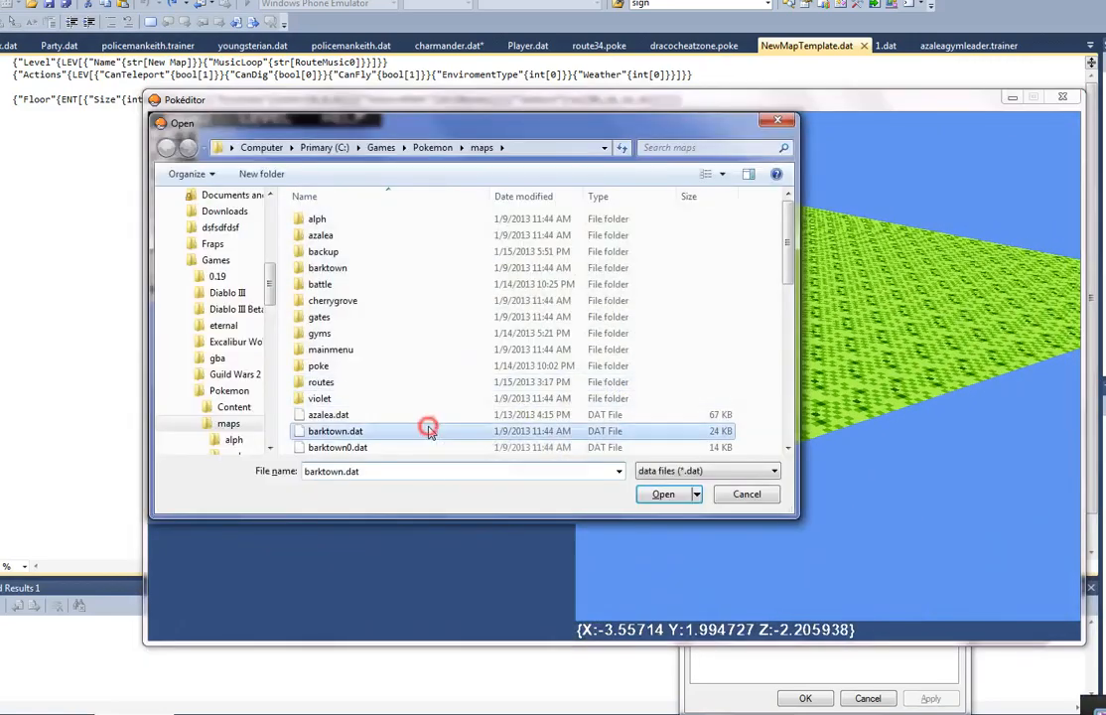
{"action": "scroll", "coordinate": [429, 430], "scroll_direction": "down", "scroll_amount": 10}
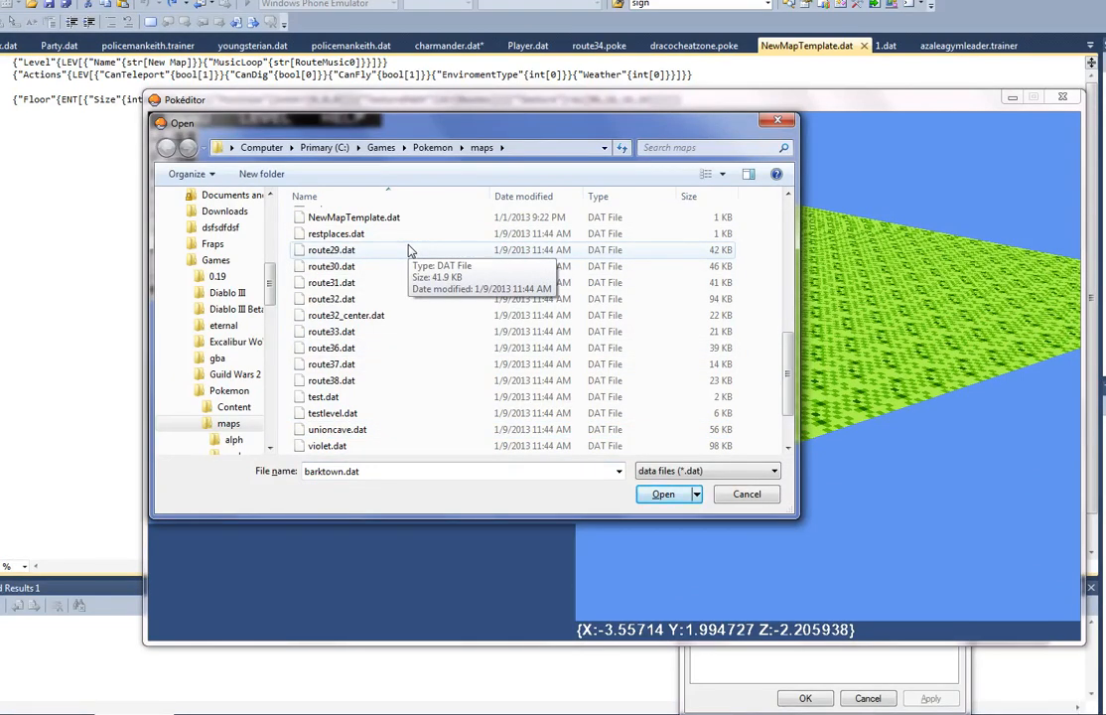
{"action": "double_click", "coordinate": [410, 251]}
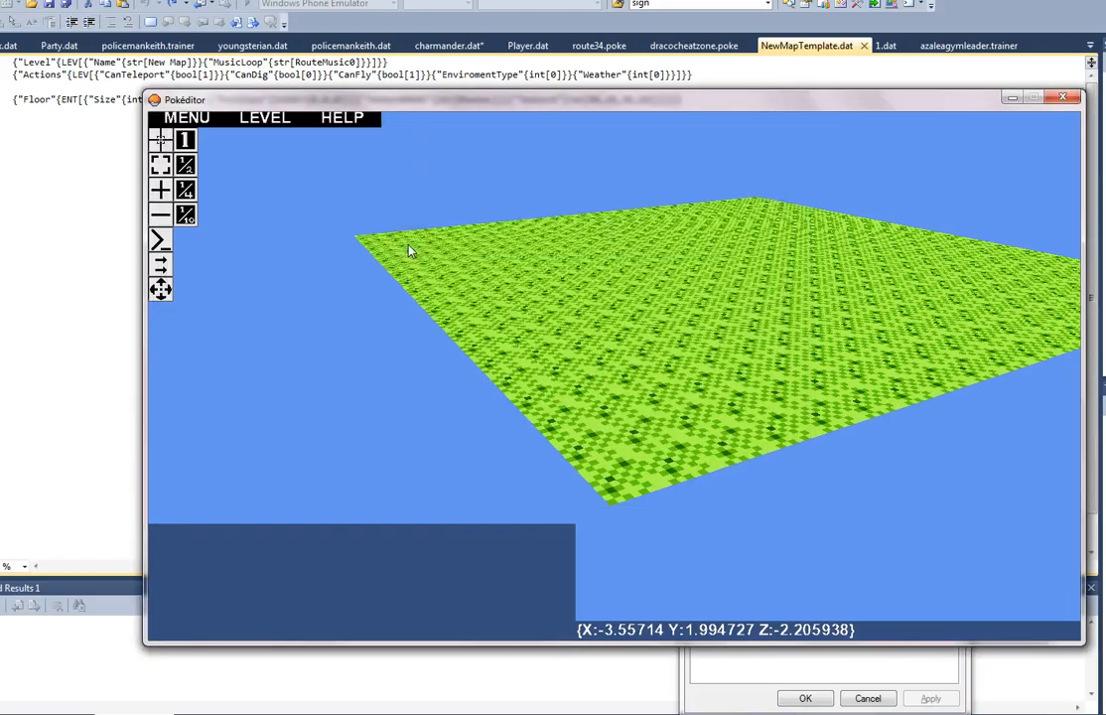
Step: Select the field of trees beside the sandy path at the far end of the route in Select Field mode
{"action": "left_click_drag", "start_coordinate": [407, 248], "coordinate": [615, 383]}
{"action": "key", "text": "w"}
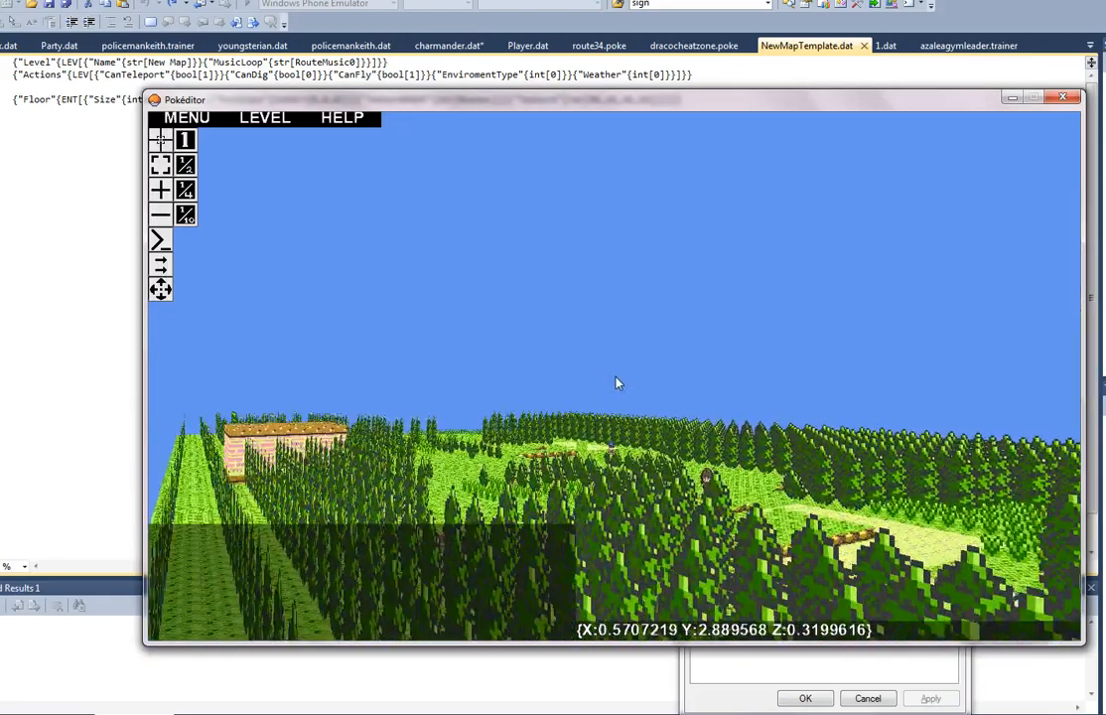
{"action": "key", "text": "w"}
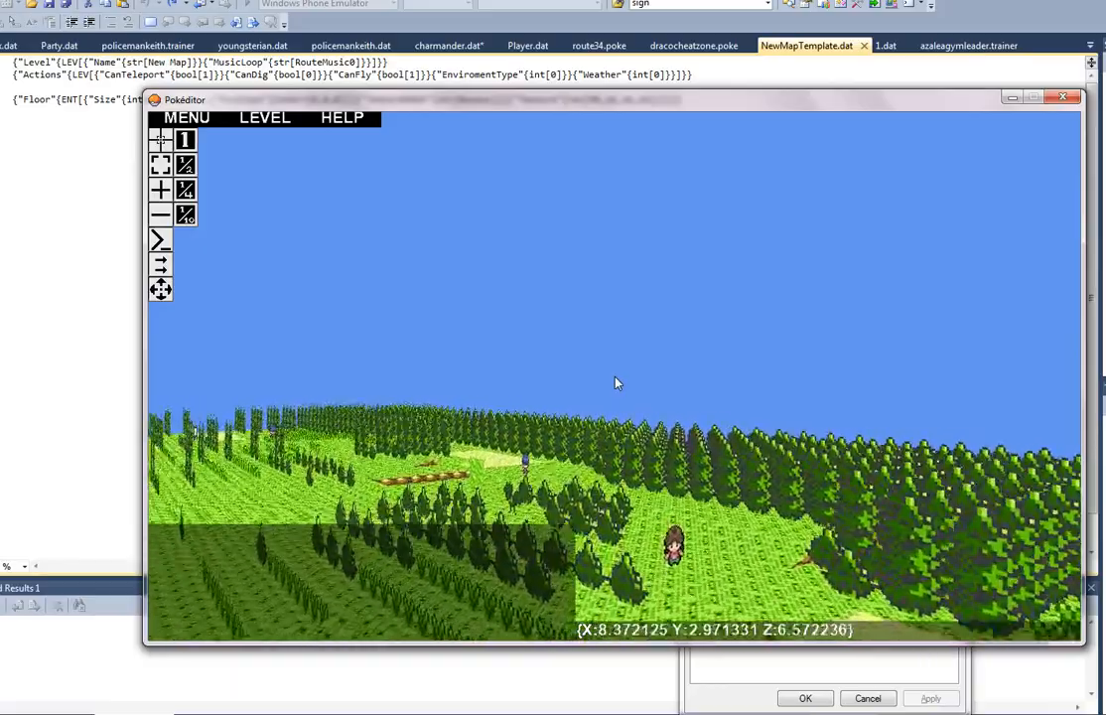
{"action": "key", "text": "w"}
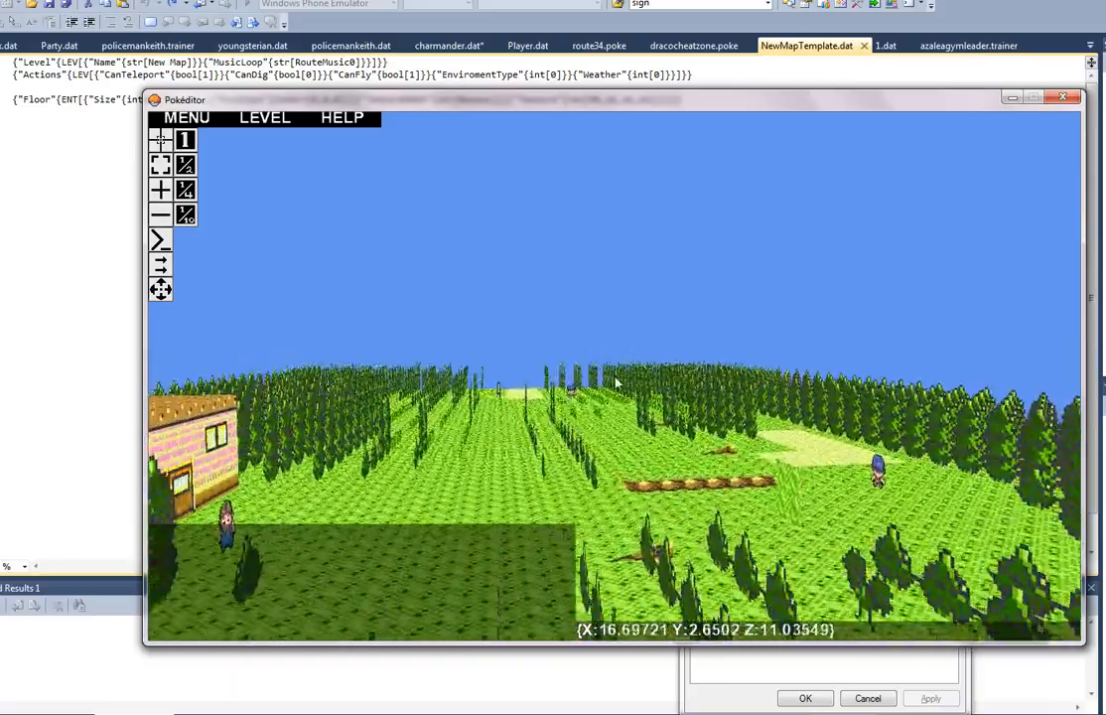
{"action": "key", "text": "w"}
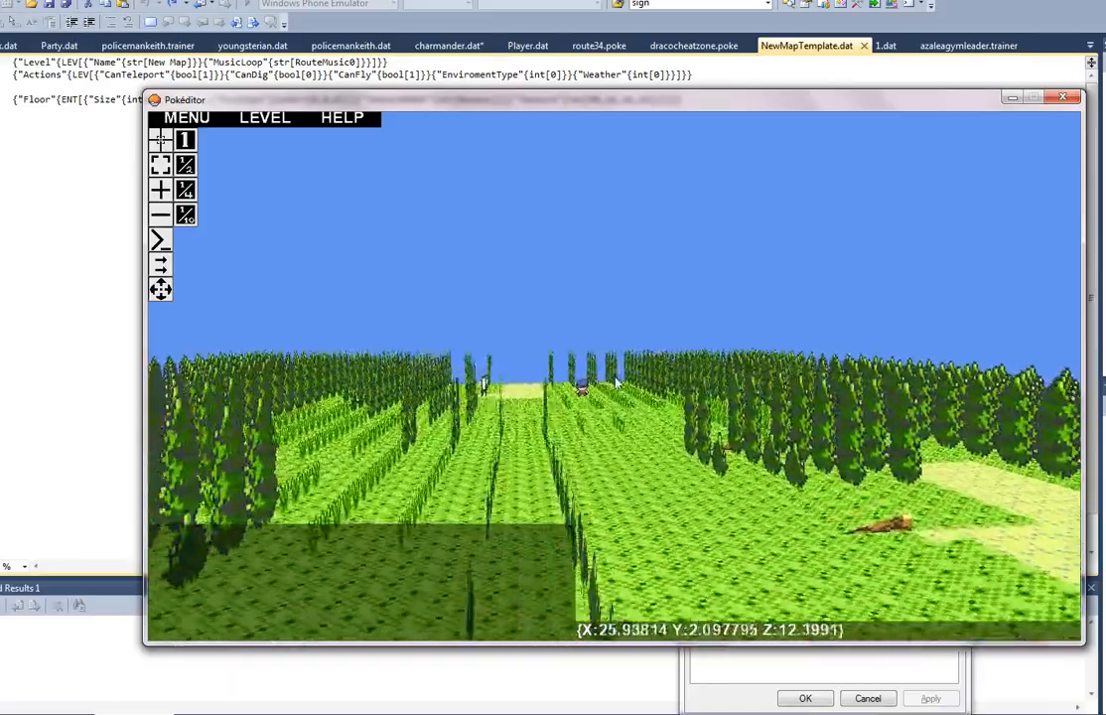
{"action": "key", "text": "w"}
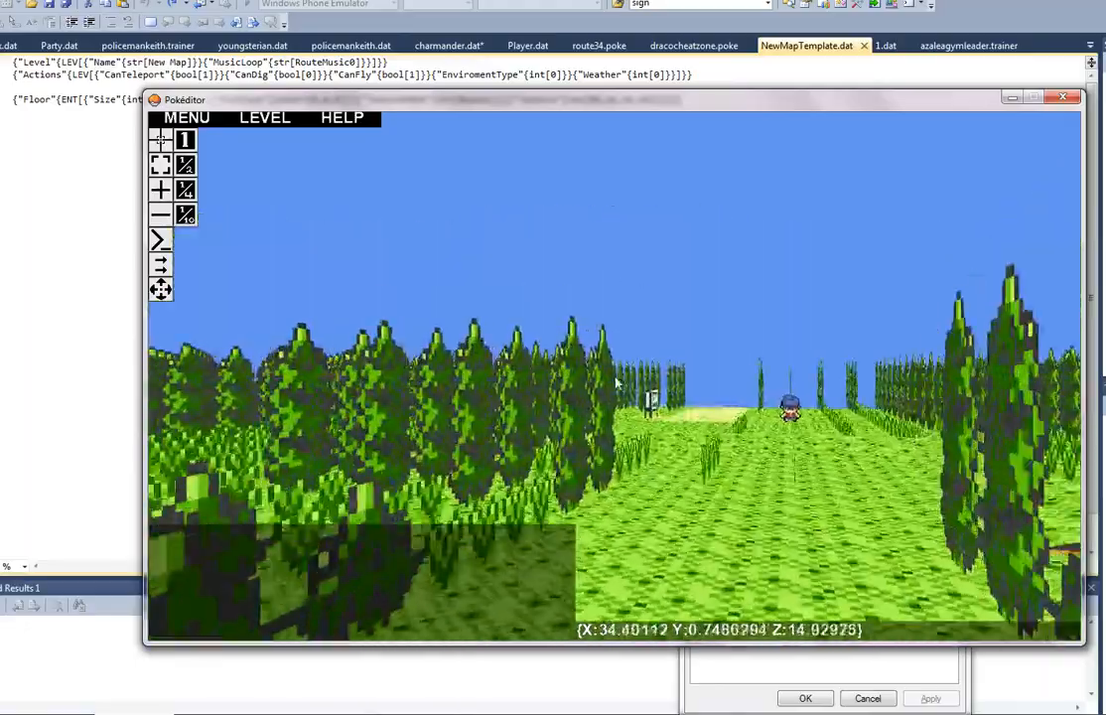
{"action": "key", "text": "w"}
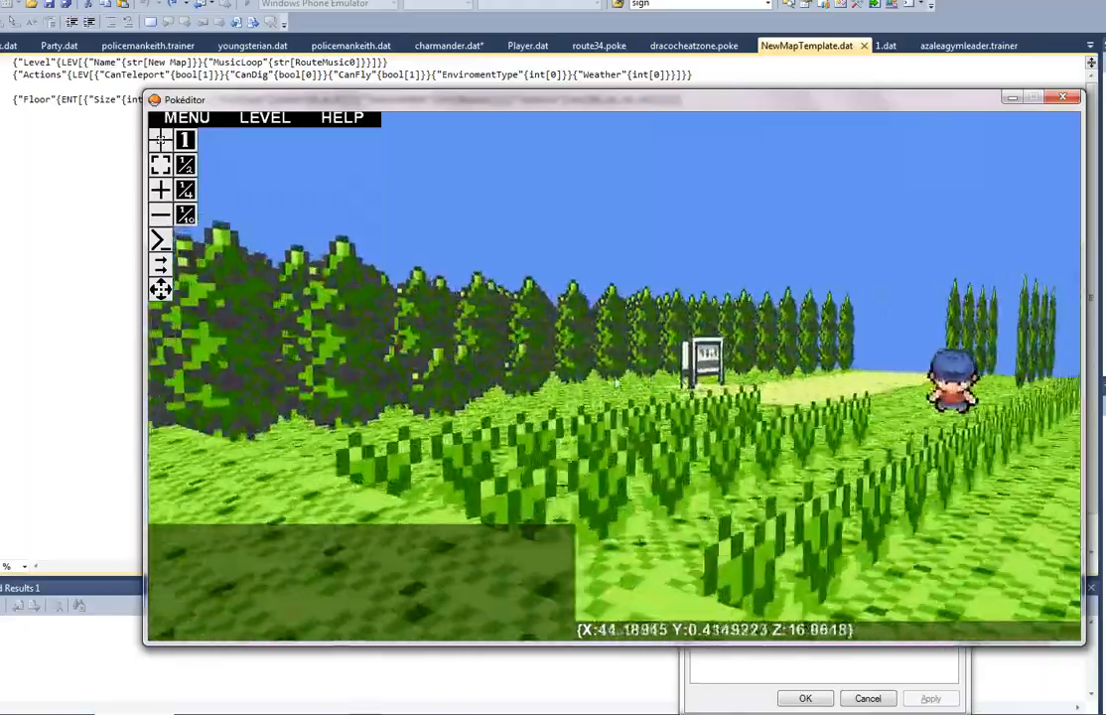
{"action": "key", "text": "w"}
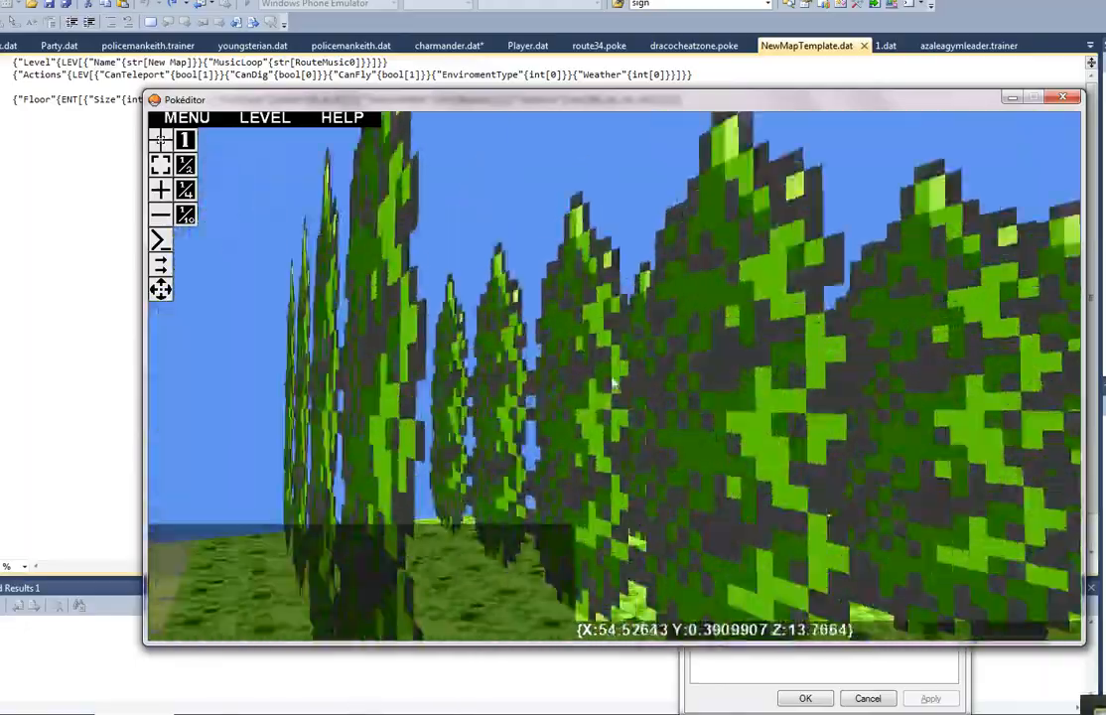
{"action": "key", "text": "w"}
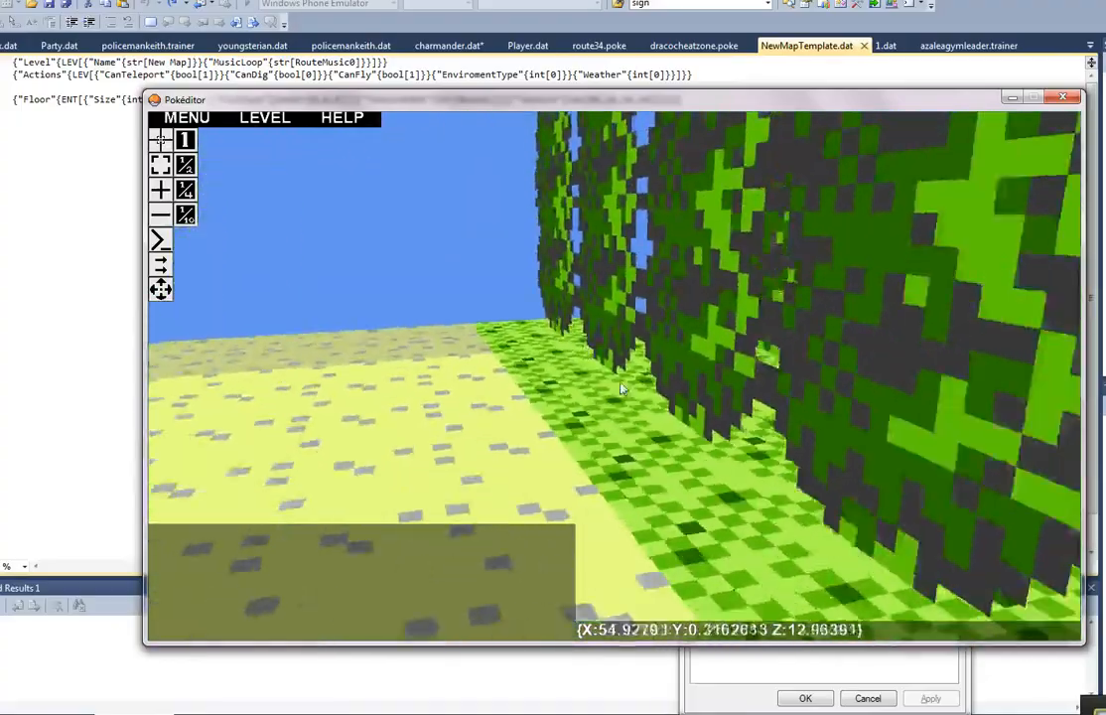
{"action": "key", "text": "s"}
{"action": "key", "text": "d"}
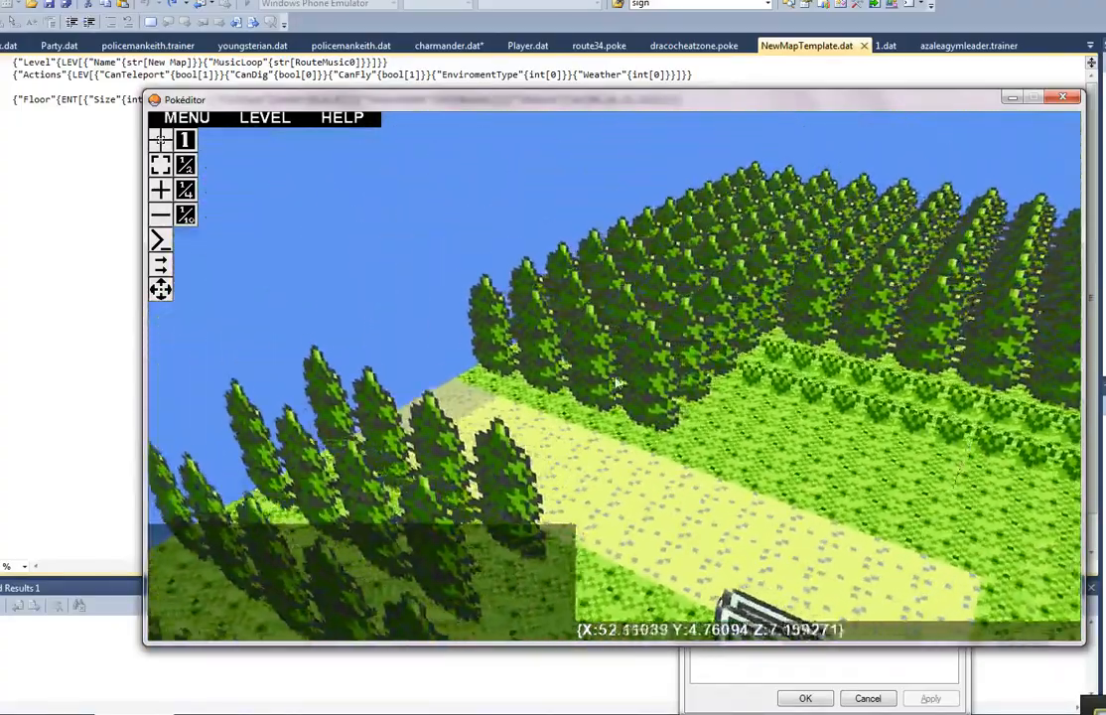
{"action": "left_click", "coordinate": [161, 165]}
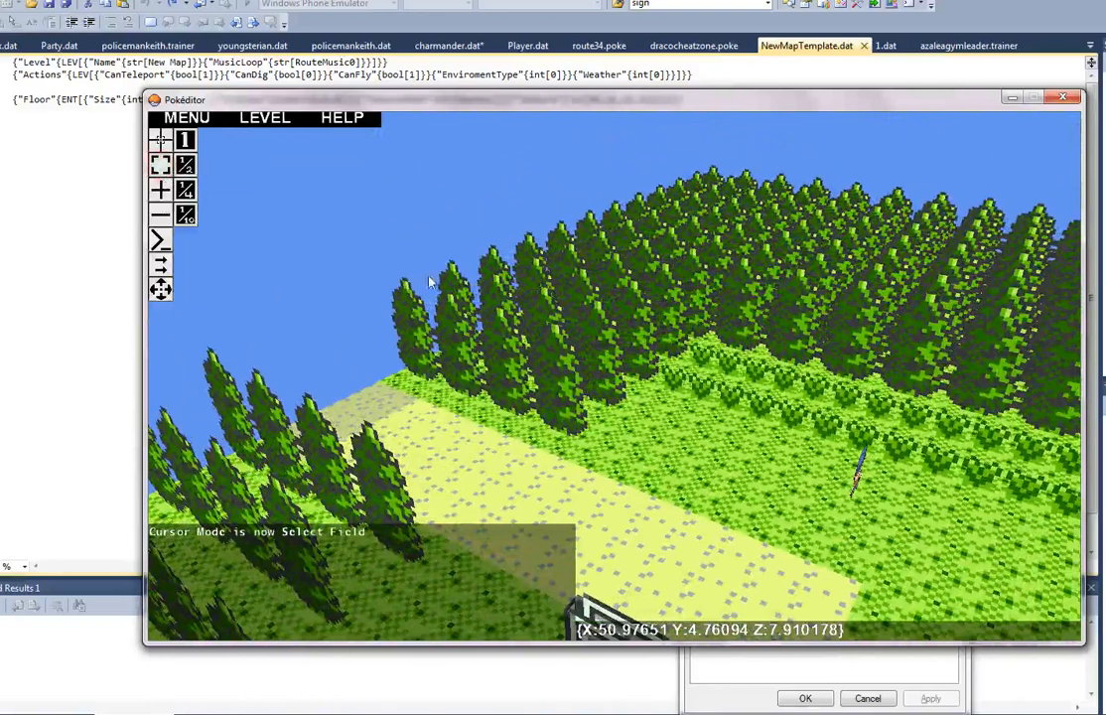
{"action": "left_click", "coordinate": [546, 350]}
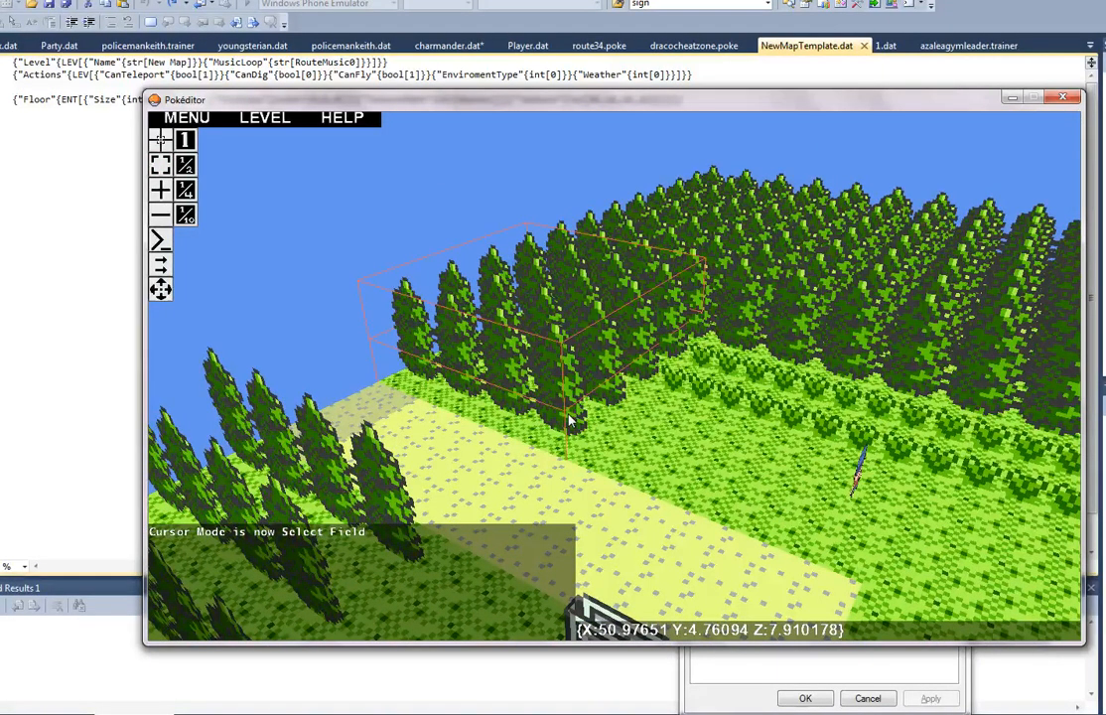
Step: Switch to the code editor and paste the two 4,4 WallBill tree entity fields below the Floor line in NewMapTemplate.dat
{"action": "left_click", "coordinate": [102, 266]}
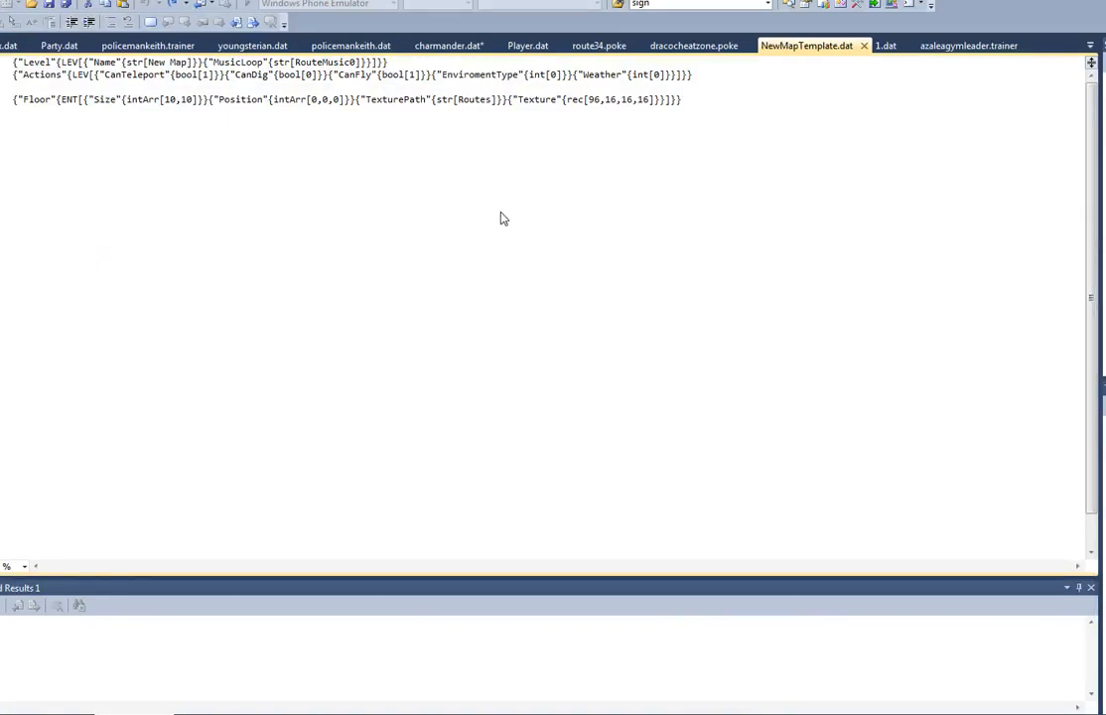
{"action": "key", "text": "alt+h"}
{"action": "key", "text": "Escape"}
{"action": "key", "text": "Return"}
{"action": "key", "text": "ctrl+v"}
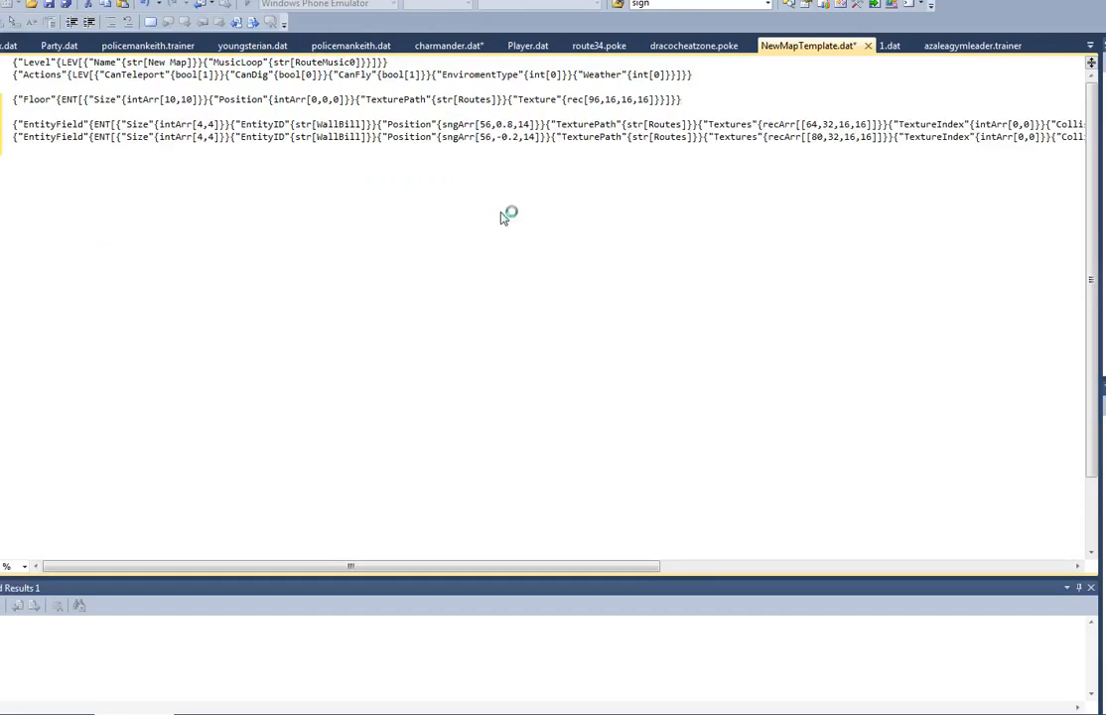
{"action": "key", "text": "alt+f"}
{"action": "key", "text": "Escape"}
{"action": "key", "text": "alt+f"}
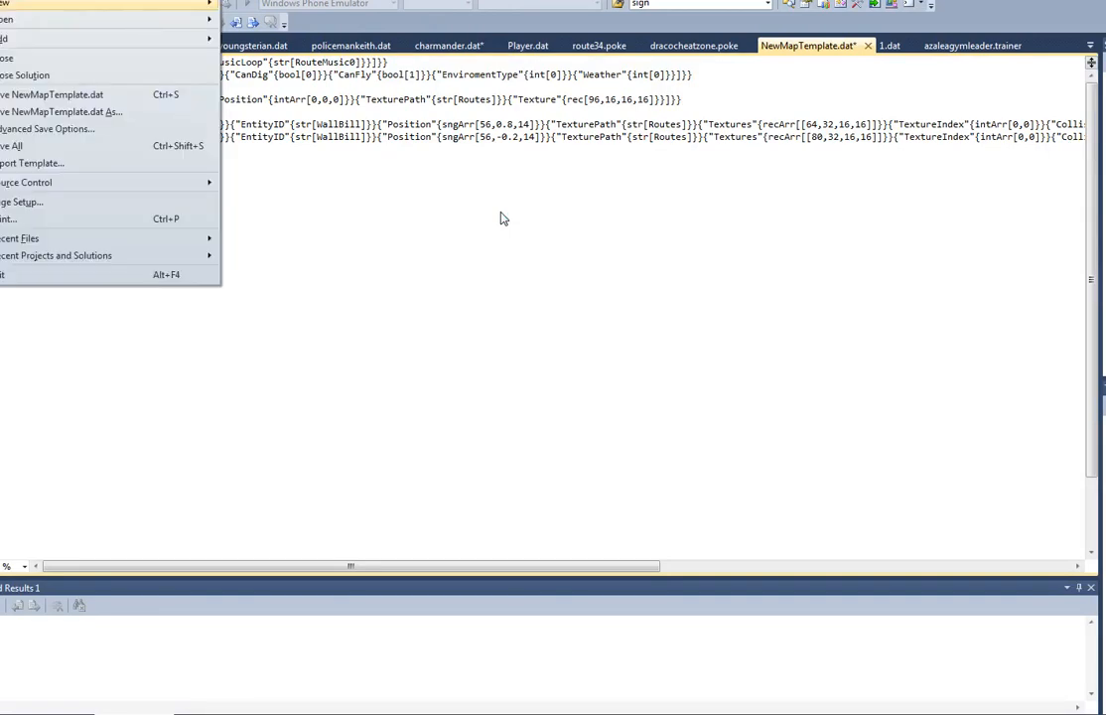
{"action": "key", "text": "Escape"}
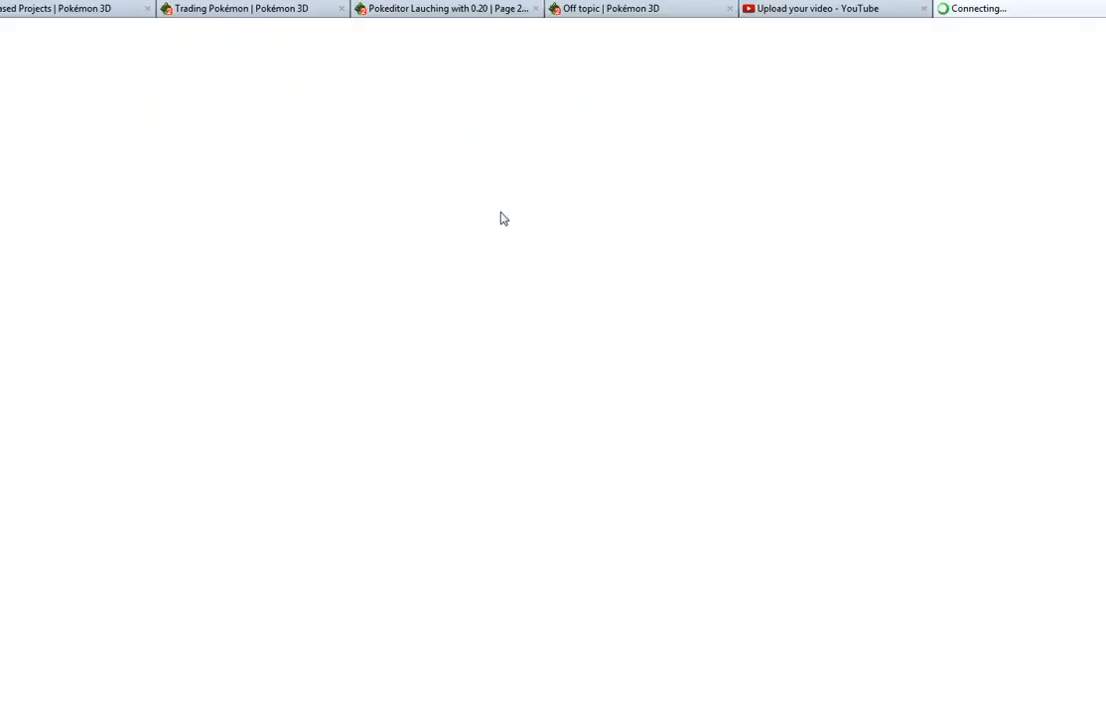
Step: Switch back to the Pokéditor window containing the resized grass floor
{"action": "key", "text": "alt+Tab"}
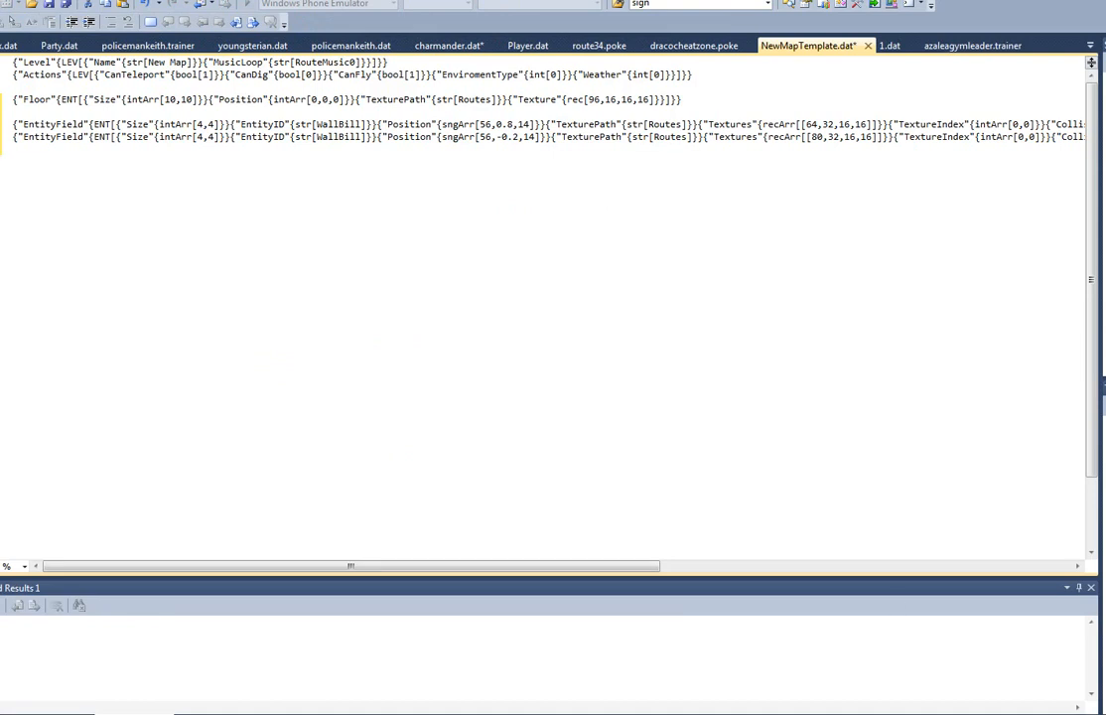
{"action": "key", "text": "alt+Tab"}
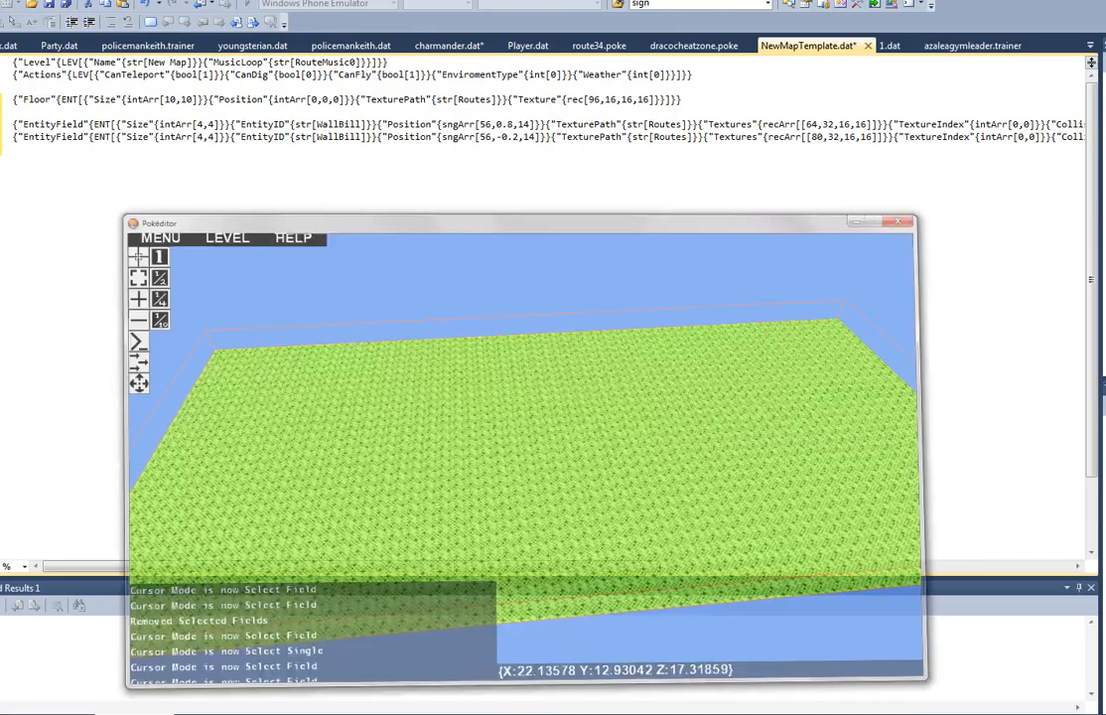
{"action": "right_click_drag", "start_coordinate": [657, 381], "coordinate": [477, 412]}
{"action": "key", "text": "s"}
{"action": "key", "text": "s"}
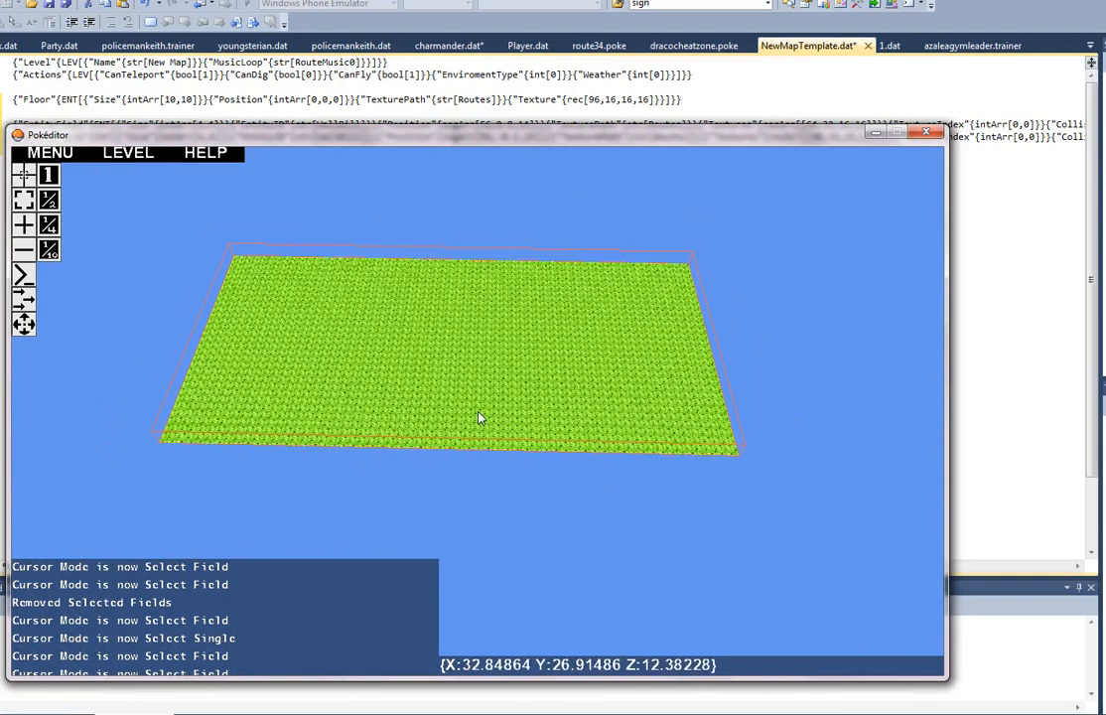
{"action": "key", "text": "alt+Tab"}
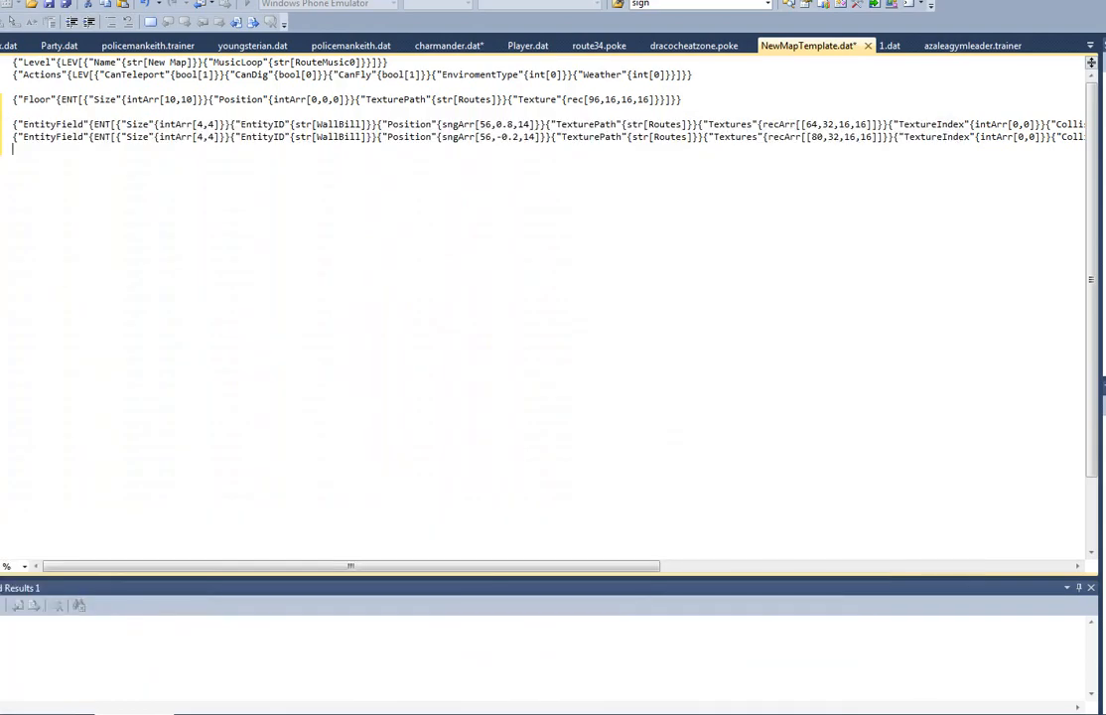
{"action": "key", "text": "alt+Tab"}
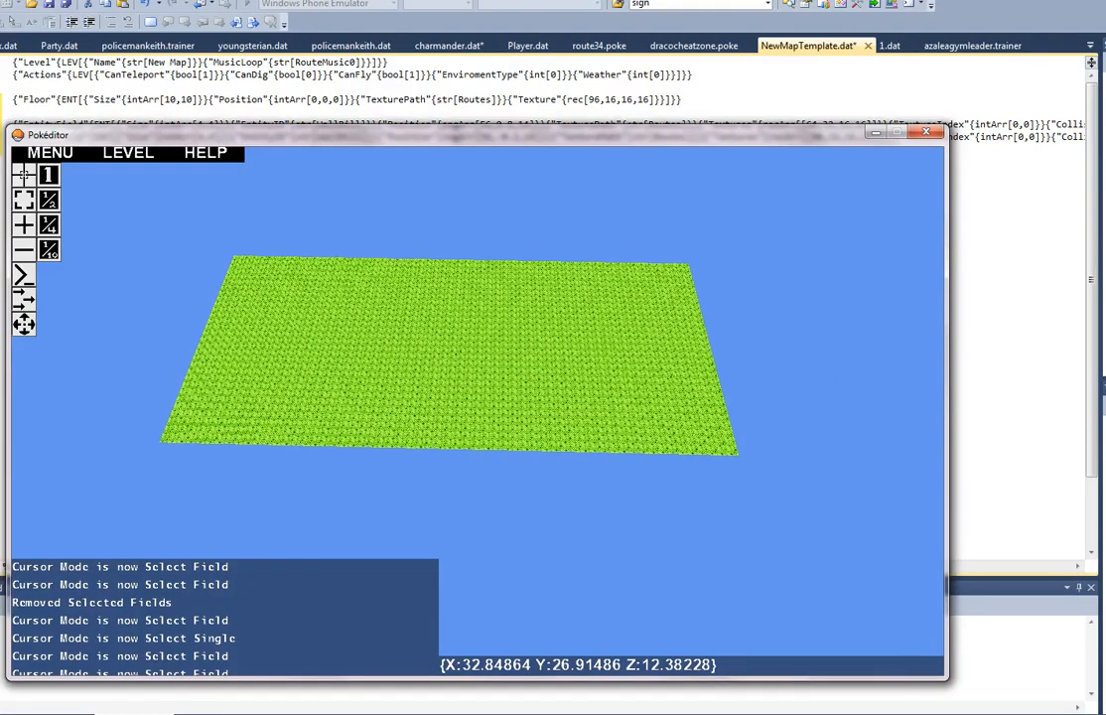
Step: Return to the Pokéditor window showing the route29 map and close it
{"action": "key", "text": "alt+Tab"}
{"action": "right_click_drag", "start_coordinate": [919, 472], "coordinate": [960, 185]}
{"action": "key", "text": "w"}
{"action": "key", "text": "w"}
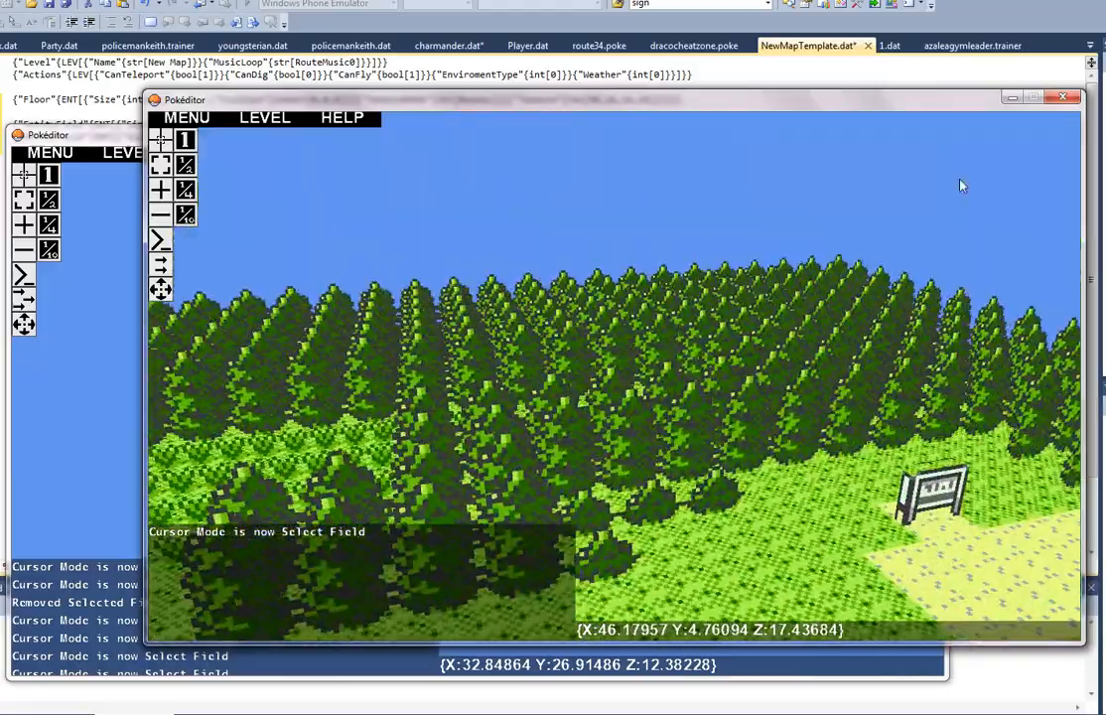
{"action": "left_click", "coordinate": [1065, 103]}
Step: Copy the two 4,4 WallBill tree entity lines in NewMapTemplate.dat and bring them into the Pokéditor map with the grass floor
{"action": "left_click", "coordinate": [458, 87]}
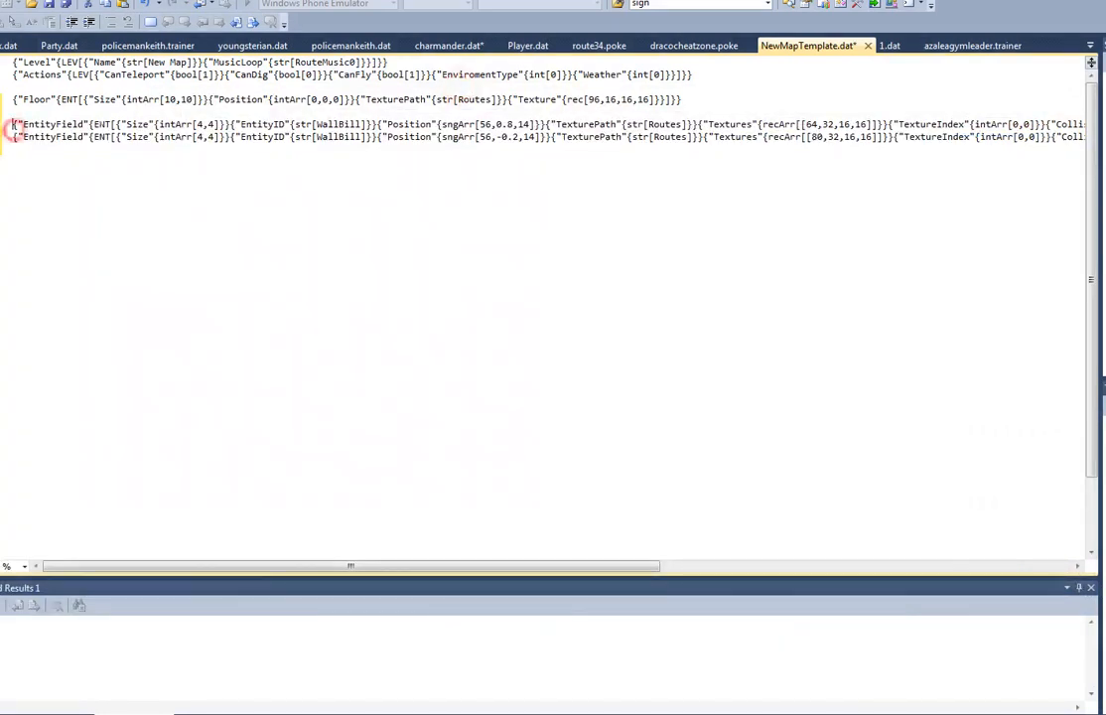
{"action": "key", "text": "shift+End"}
{"action": "key", "text": "shift+Down"}
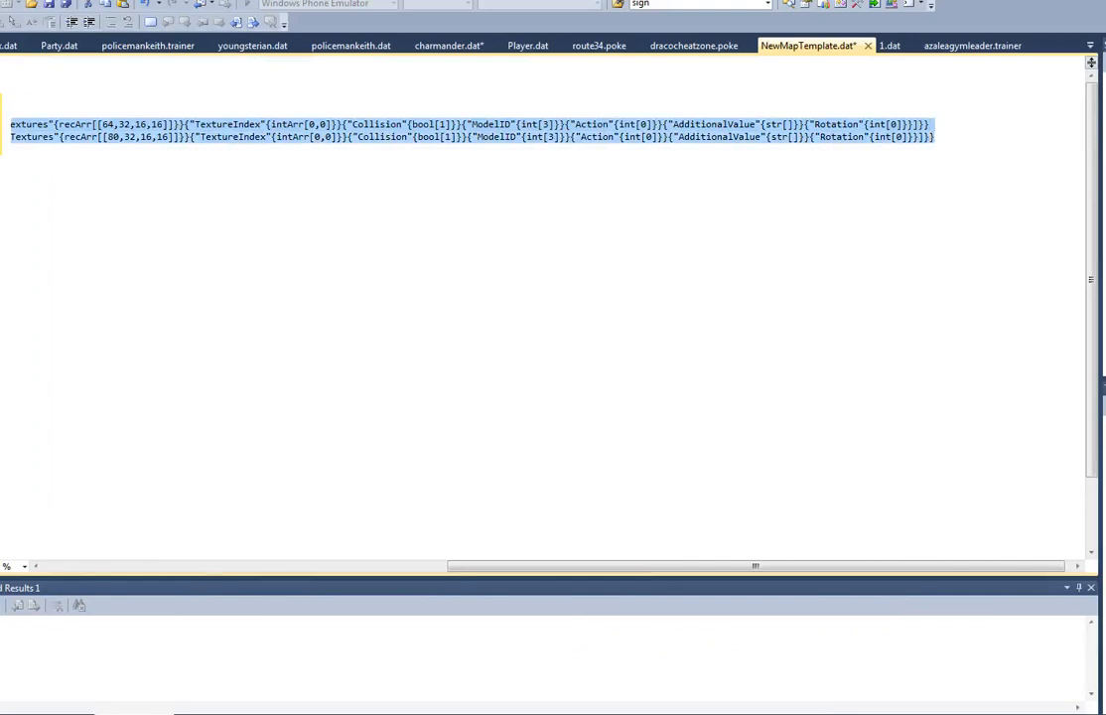
{"action": "key", "text": "alt+Tab"}
{"action": "key", "text": "s"}
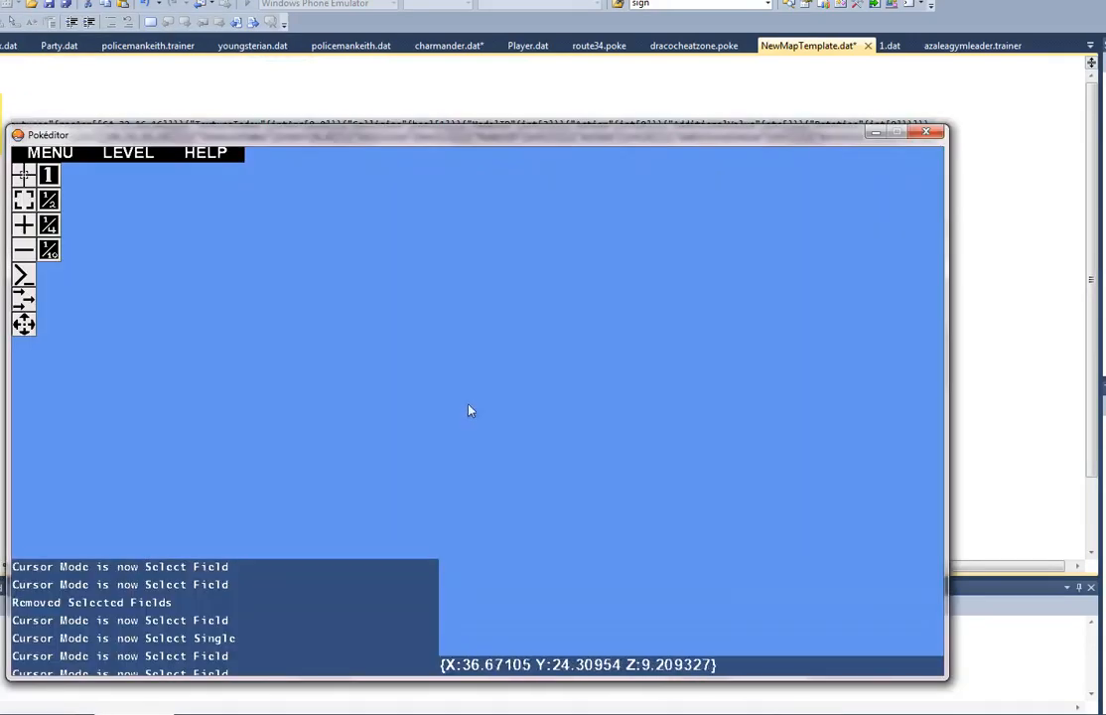
Step: Locate the two pasted tree fields away from the floor and start shifting them toward it in Move mode
{"action": "right_click_drag", "start_coordinate": [483, 419], "coordinate": [218, 296]}
{"action": "key", "text": "w"}
{"action": "key", "text": "a"}
{"action": "key", "text": "d"}
{"action": "key", "text": "w"}
{"action": "key", "text": "w"}
{"action": "key", "text": "d"}
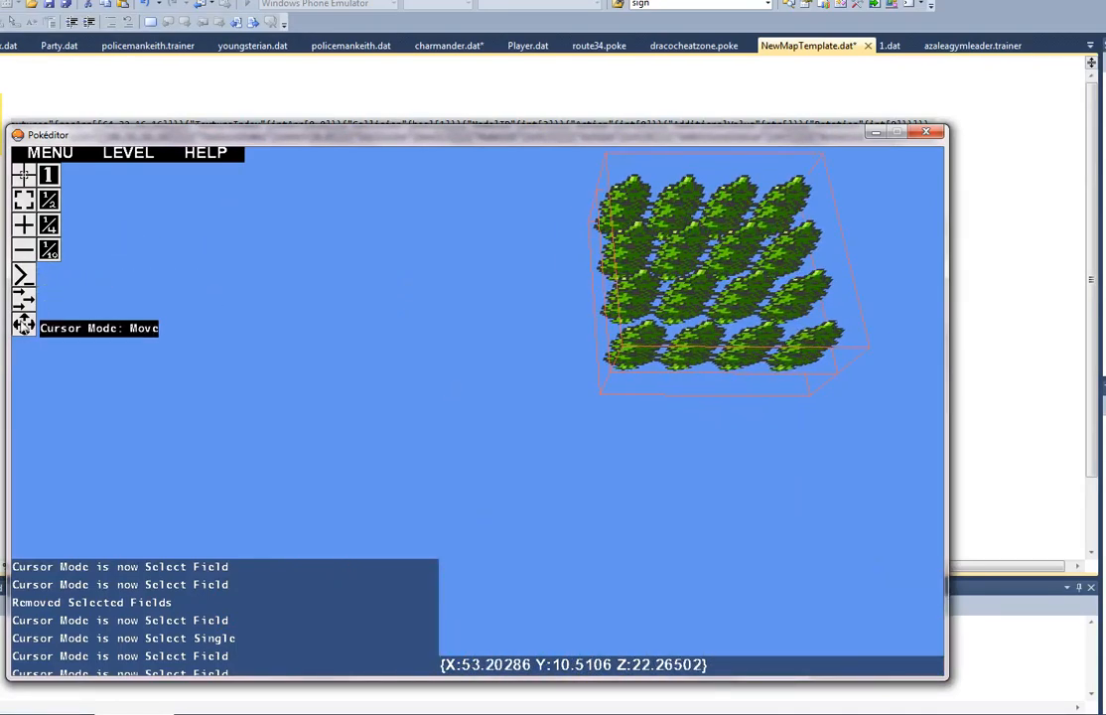
{"action": "left_click", "coordinate": [23, 325]}
{"action": "right_click_drag", "start_coordinate": [780, 308], "coordinate": [482, 329]}
{"action": "key", "text": "a"}
{"action": "key", "text": "a"}
{"action": "key", "text": "d"}
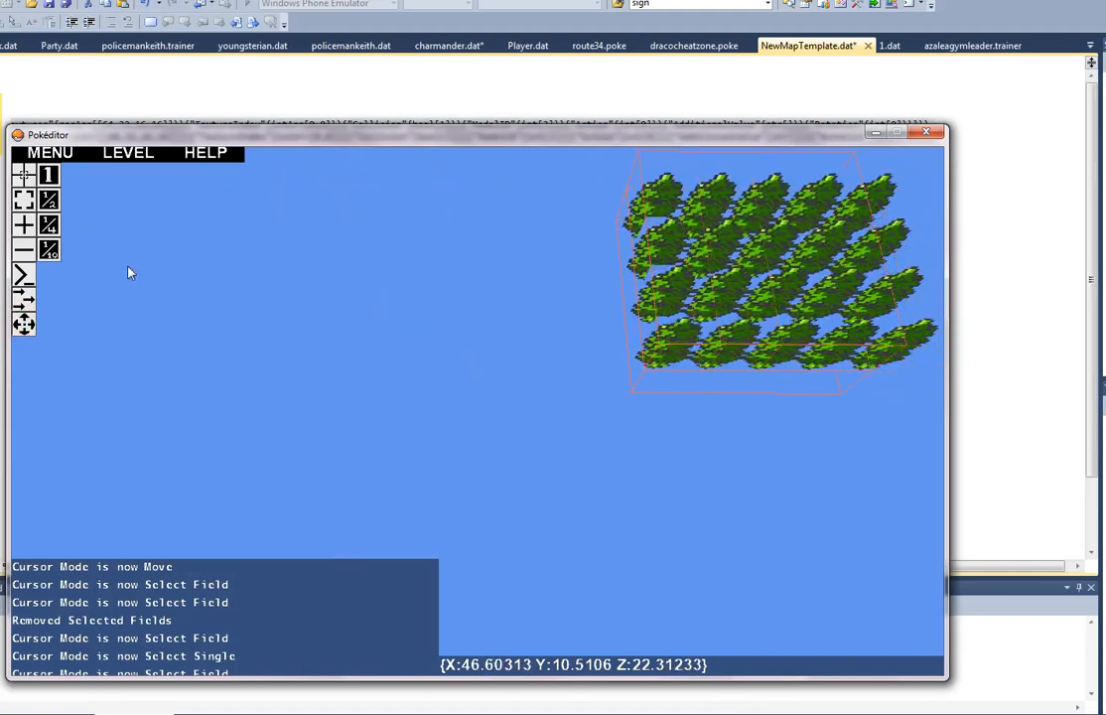
Step: Move the two stacked tree fields across the empty area to the side edge of the grass floor
{"action": "left_click_drag", "start_coordinate": [128, 271], "coordinate": [194, 276]}
{"action": "right_click_drag", "start_coordinate": [194, 276], "coordinate": [474, 417]}
{"action": "key", "text": "s"}
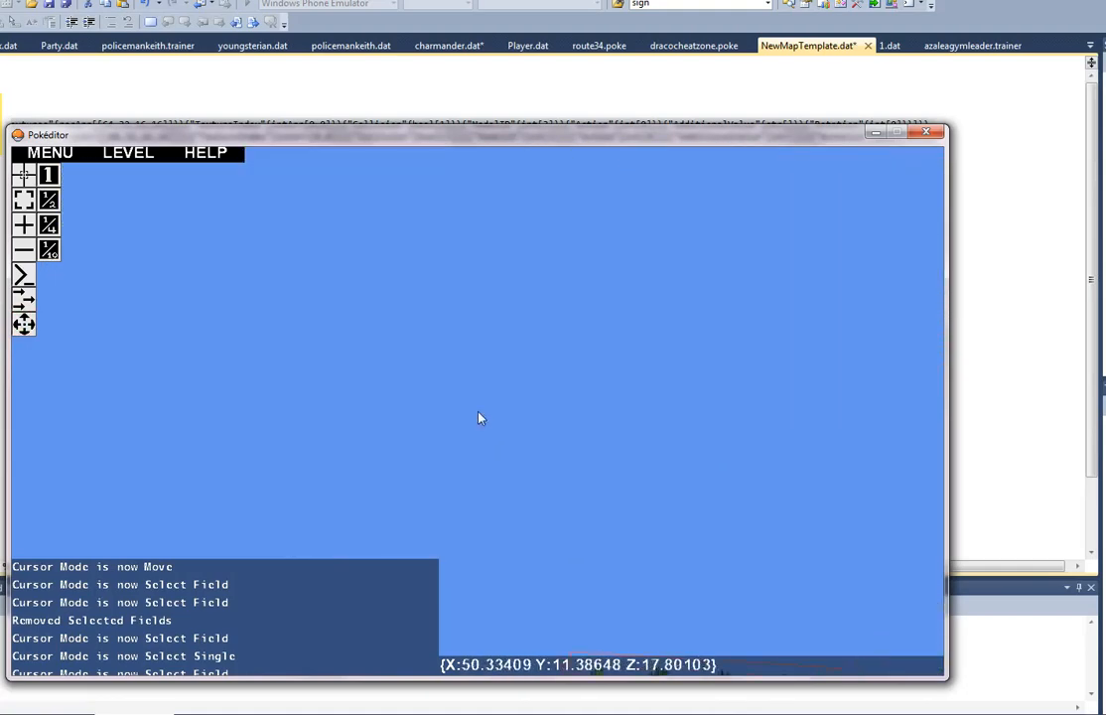
{"action": "mouse_move", "coordinate": [479, 412]}
{"action": "right_mouse_down"}
{"action": "mouse_move", "coordinate": [516, 364]}
{"action": "mouse_move", "coordinate": [615, 420]}
{"action": "mouse_move", "coordinate": [586, 341]}
{"action": "mouse_move", "coordinate": [479, 418]}
{"action": "right_mouse_up"}
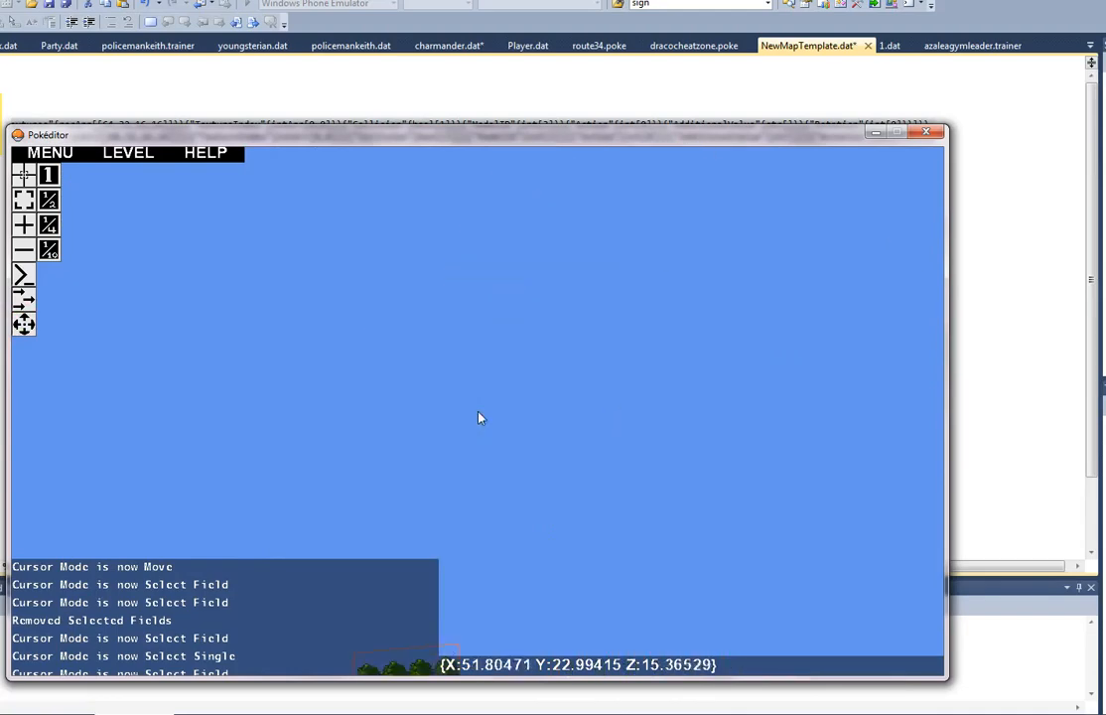
{"action": "right_click_drag", "start_coordinate": [326, 522], "coordinate": [478, 413]}
{"action": "key", "text": "d"}
{"action": "key", "text": "s"}
{"action": "key", "text": "s"}
{"action": "right_click_drag", "start_coordinate": [600, 447], "coordinate": [528, 221]}
{"action": "right_click_drag", "start_coordinate": [699, 503], "coordinate": [643, 671]}
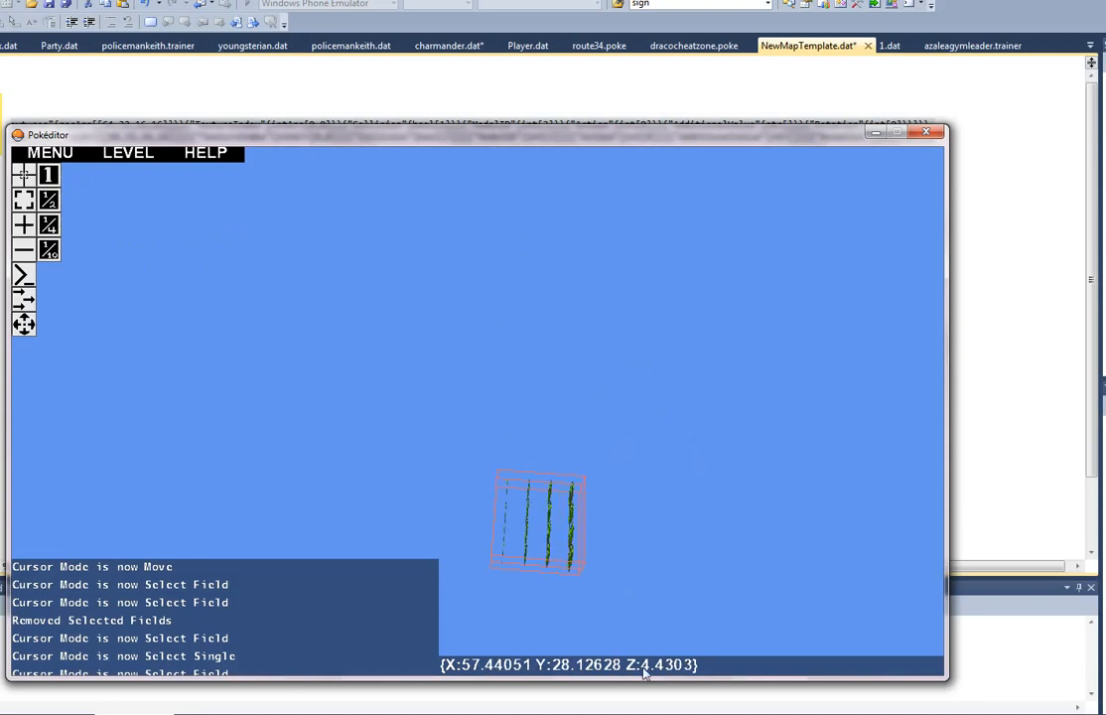
{"action": "right_click_drag", "start_coordinate": [486, 515], "coordinate": [177, 451]}
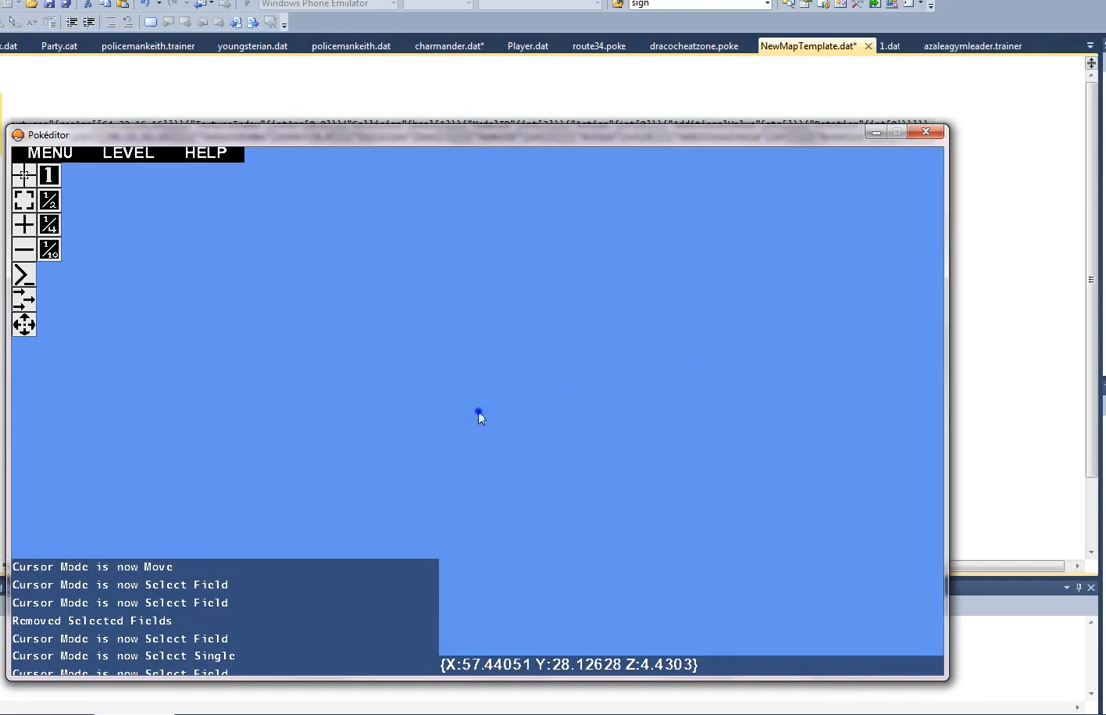
{"action": "key", "text": "w"}
{"action": "right_click_drag", "start_coordinate": [477, 412], "coordinate": [477, 412]}
{"action": "key", "text": "w"}
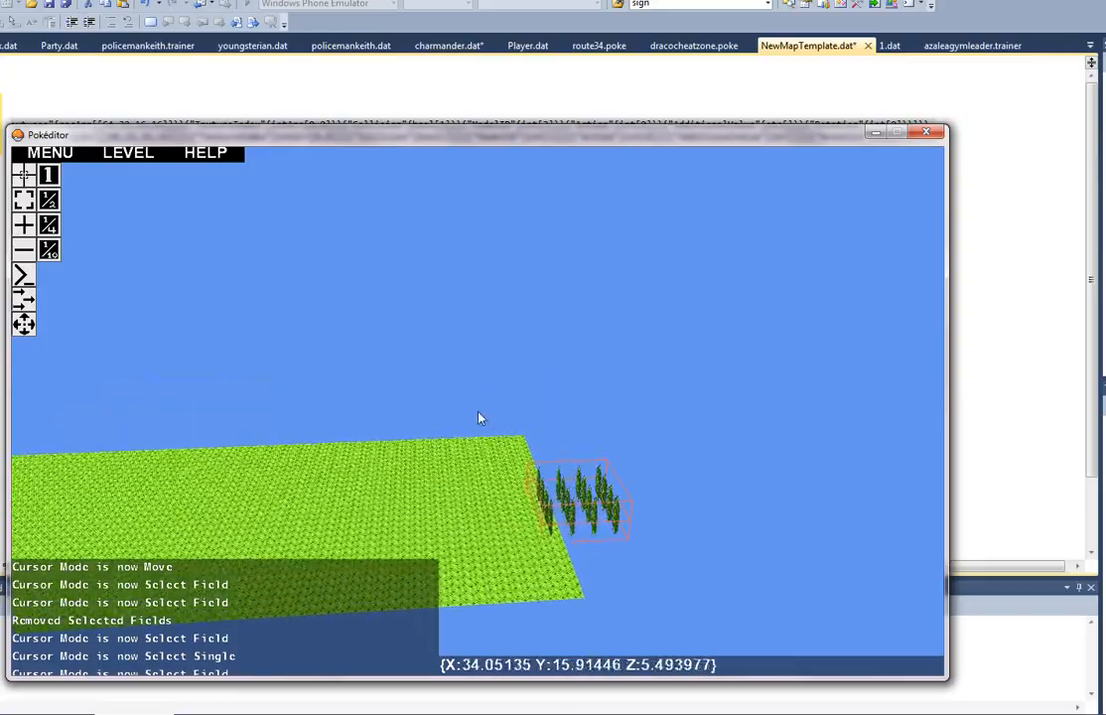
{"action": "key", "text": "w"}
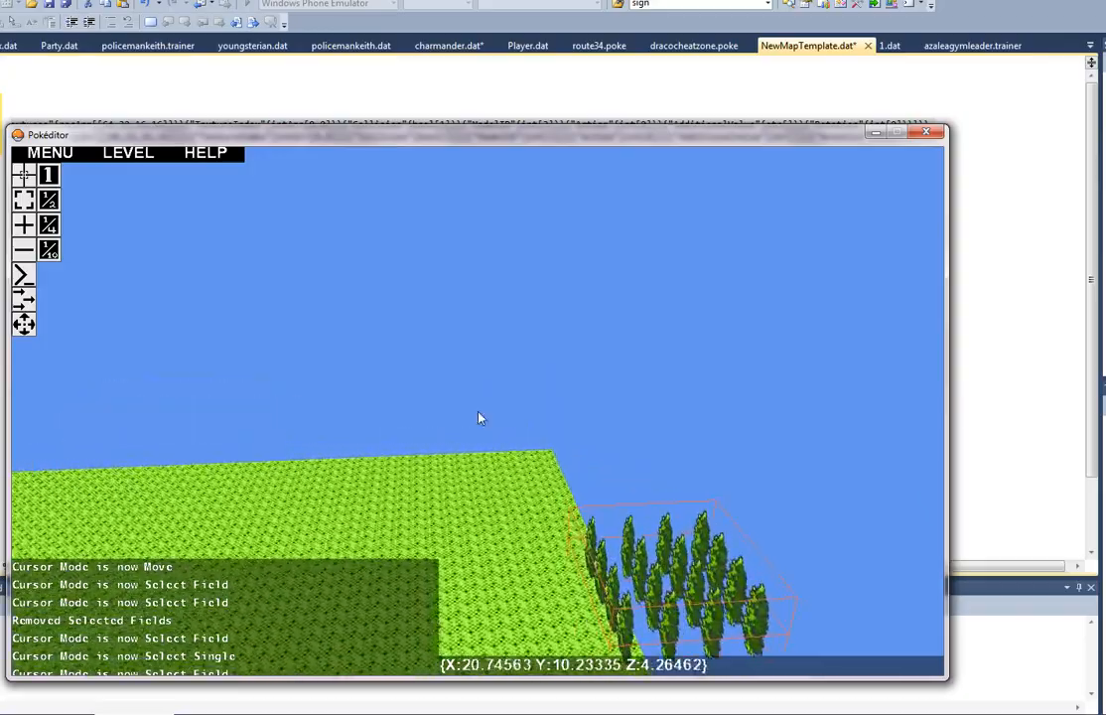
Step: Position the stacked tree fields over the near corner of the grass floor, flush with its side edge
{"action": "key", "text": "w"}
{"action": "key", "text": "d"}
{"action": "right_click_drag", "start_coordinate": [478, 413], "coordinate": [479, 412]}
{"action": "key", "text": "s"}
{"action": "key", "text": "s"}
{"action": "left_click_drag", "start_coordinate": [594, 474], "coordinate": [748, 599]}
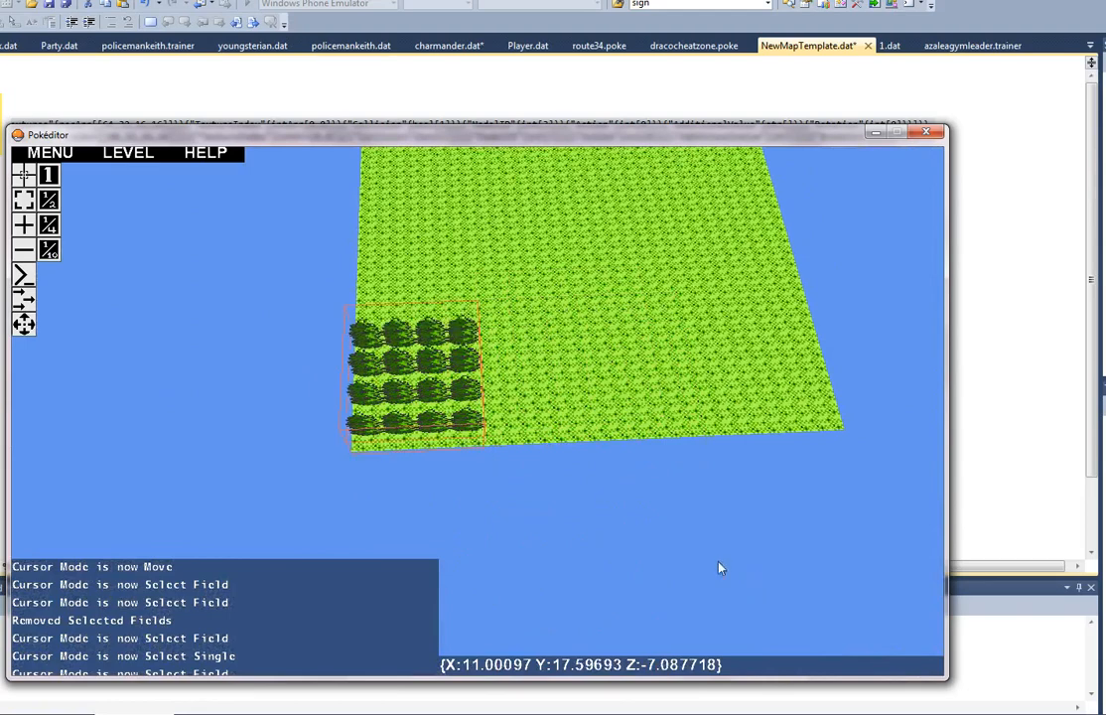
{"action": "key", "text": "a"}
{"action": "left_click", "coordinate": [510, 380]}
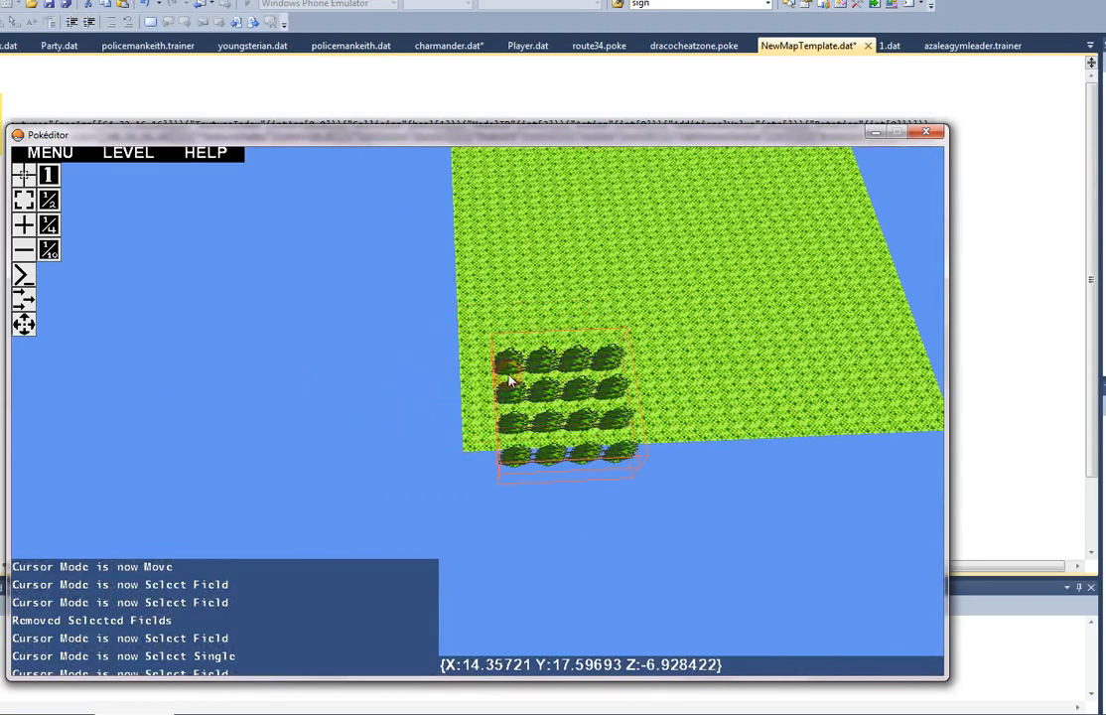
{"action": "left_click_drag", "start_coordinate": [487, 365], "coordinate": [572, 369]}
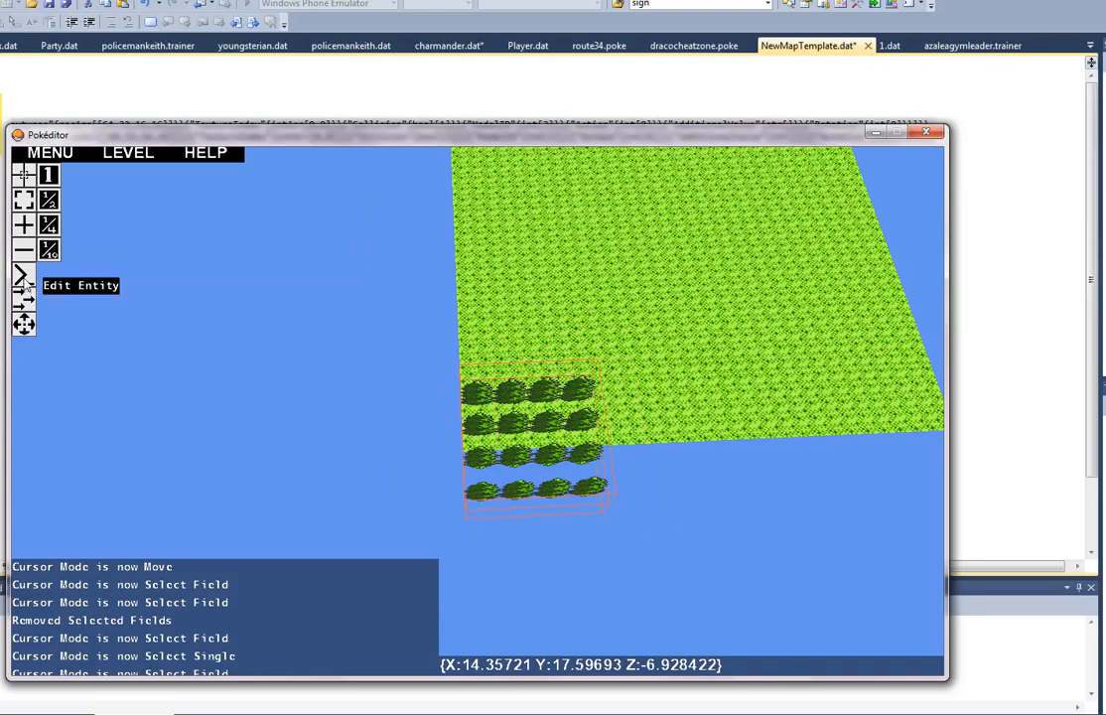
Step: Dismiss the empty Entity Properties window and select only the upper tree field in Select Field mode
{"action": "left_click", "coordinate": [24, 175]}
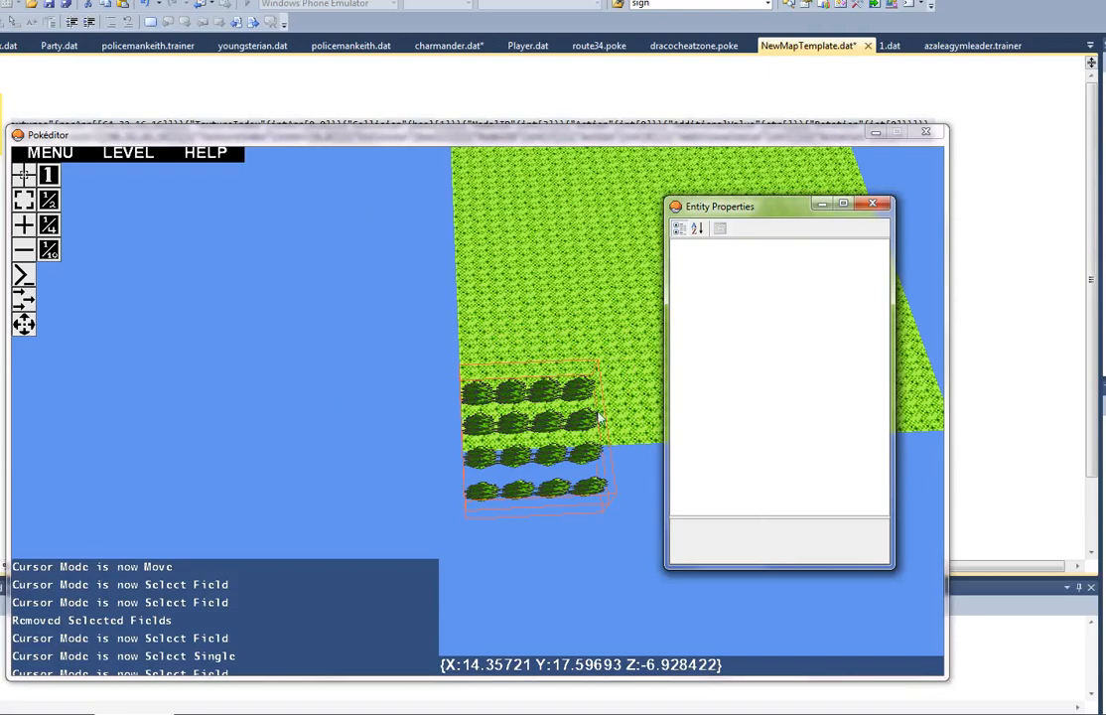
{"action": "left_click", "coordinate": [515, 139]}
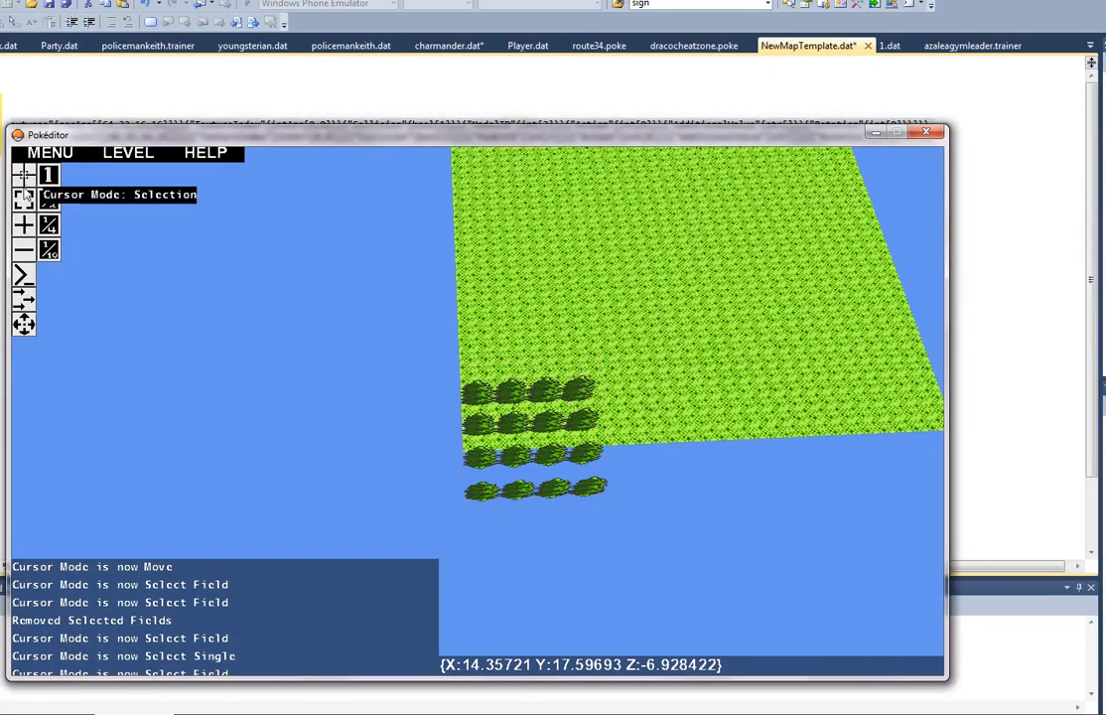
{"action": "left_click", "coordinate": [24, 197]}
{"action": "key", "text": "d"}
{"action": "key", "text": "w"}
{"action": "right_click_drag", "start_coordinate": [477, 413], "coordinate": [468, 411]}
{"action": "key", "text": "w"}
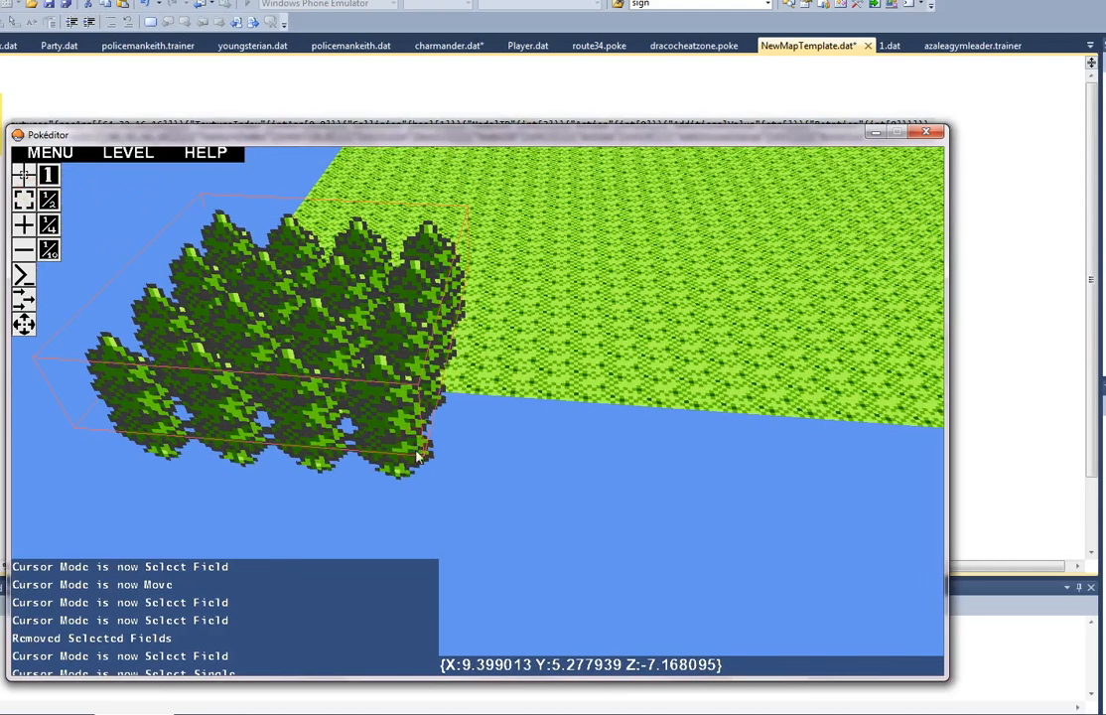
Step: Resize the upper tree field to 15 trees wide and two rows deep through its entity properties
{"action": "left_click", "coordinate": [1043, 714]}
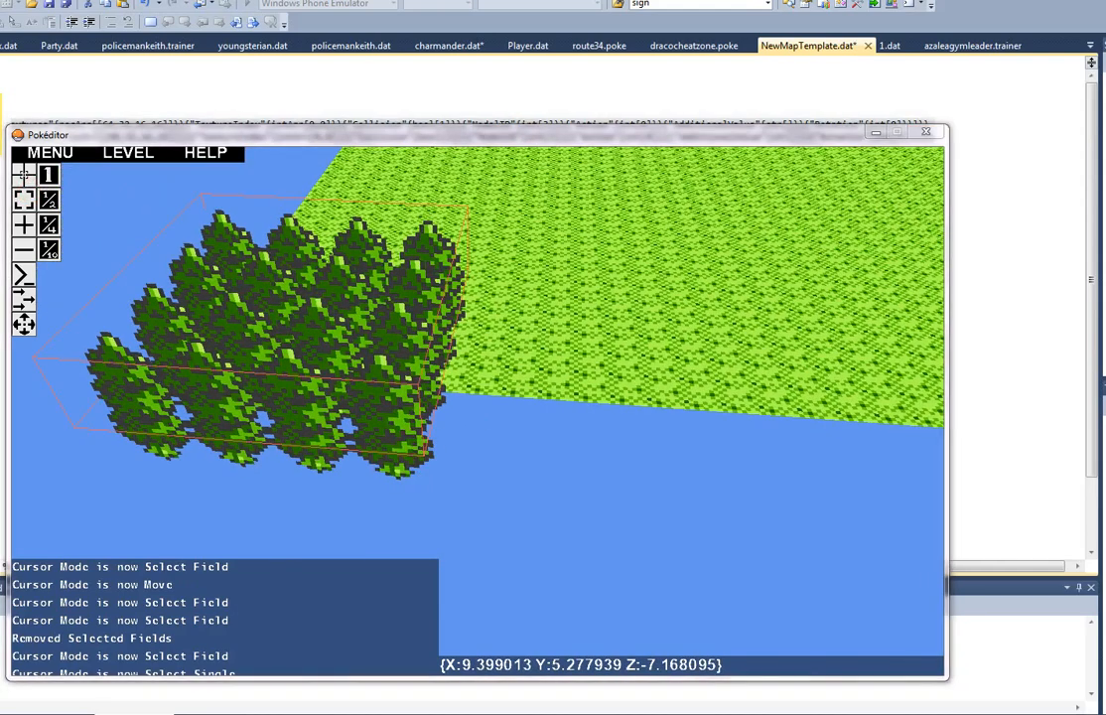
{"action": "left_click", "coordinate": [1042, 714]}
{"action": "left_click", "coordinate": [953, 714]}
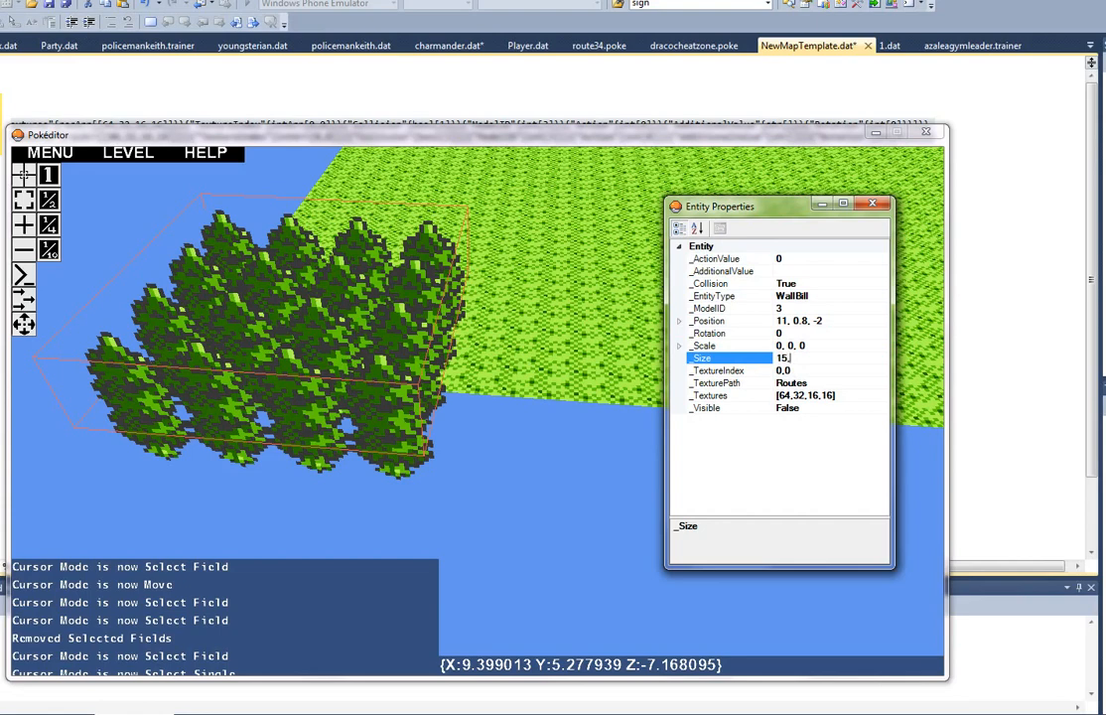
{"action": "key", "text": "Return"}
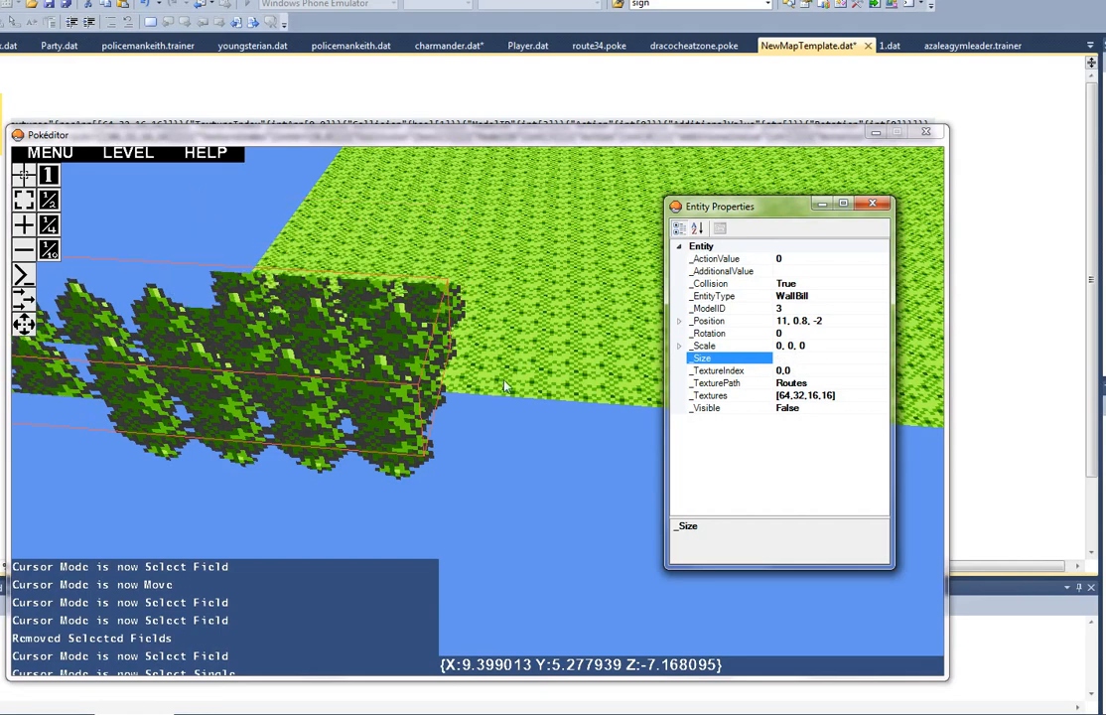
Step: Move the resized upper tree field onto the grass so its two rows run along the floor's near edge from the corner
{"action": "right_click_drag", "start_coordinate": [505, 382], "coordinate": [479, 412]}
{"action": "key", "text": "a"}
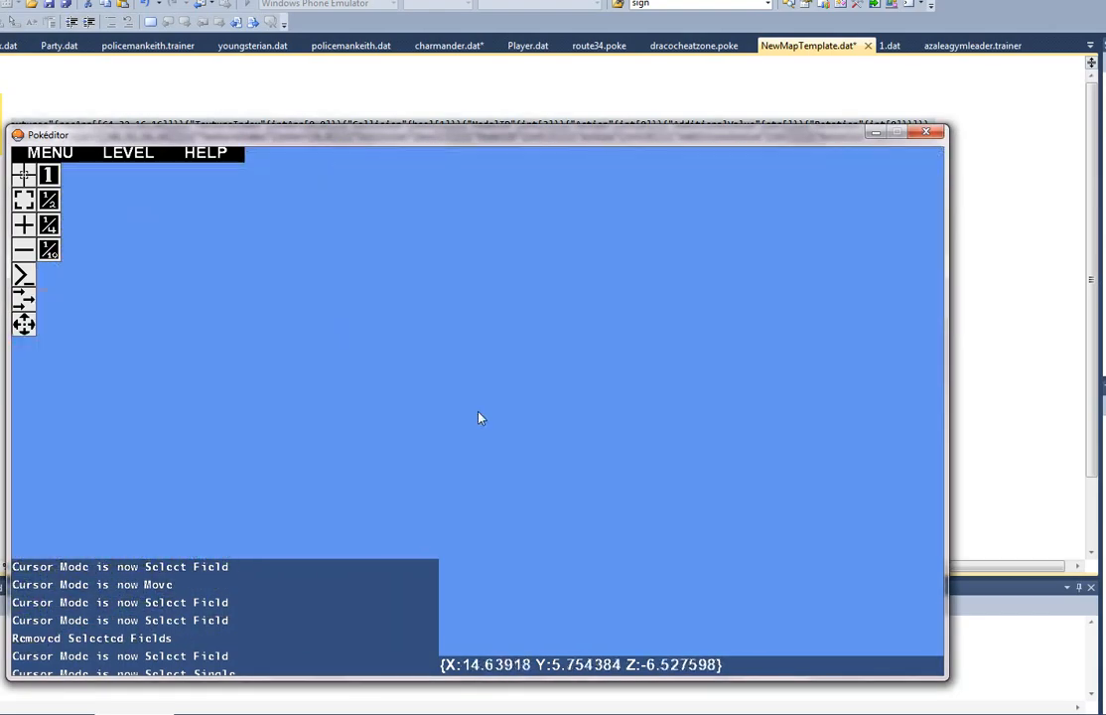
{"action": "key", "text": "s"}
{"action": "key", "text": "d"}
{"action": "key", "text": "a"}
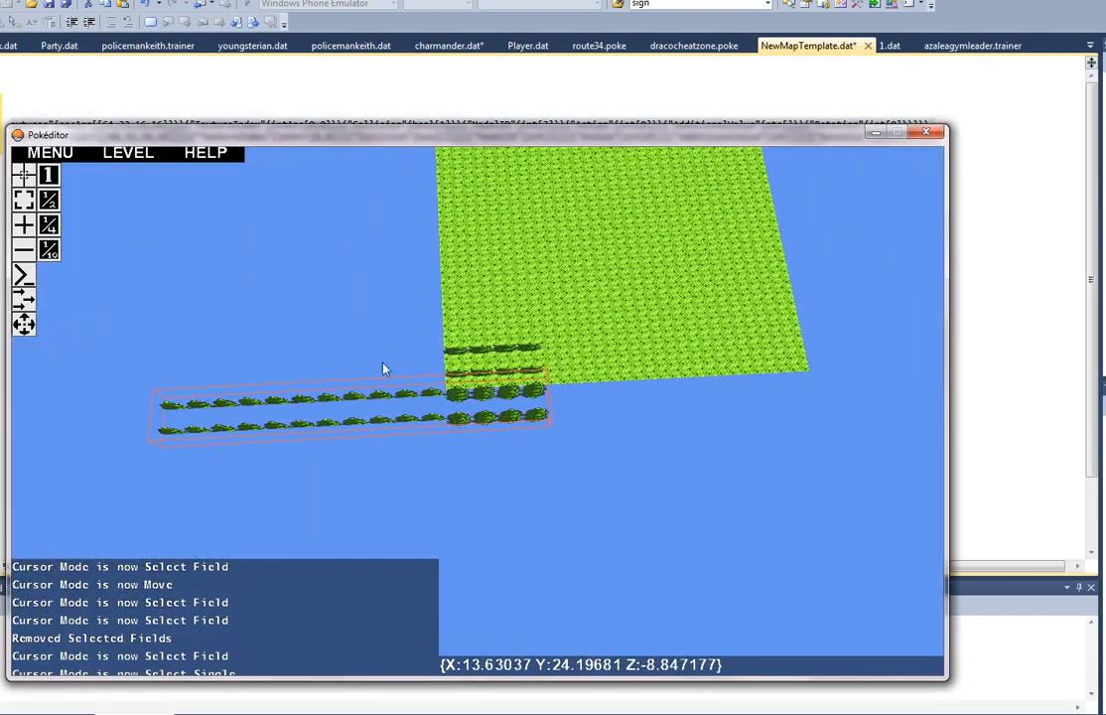
{"action": "left_click", "coordinate": [23, 323]}
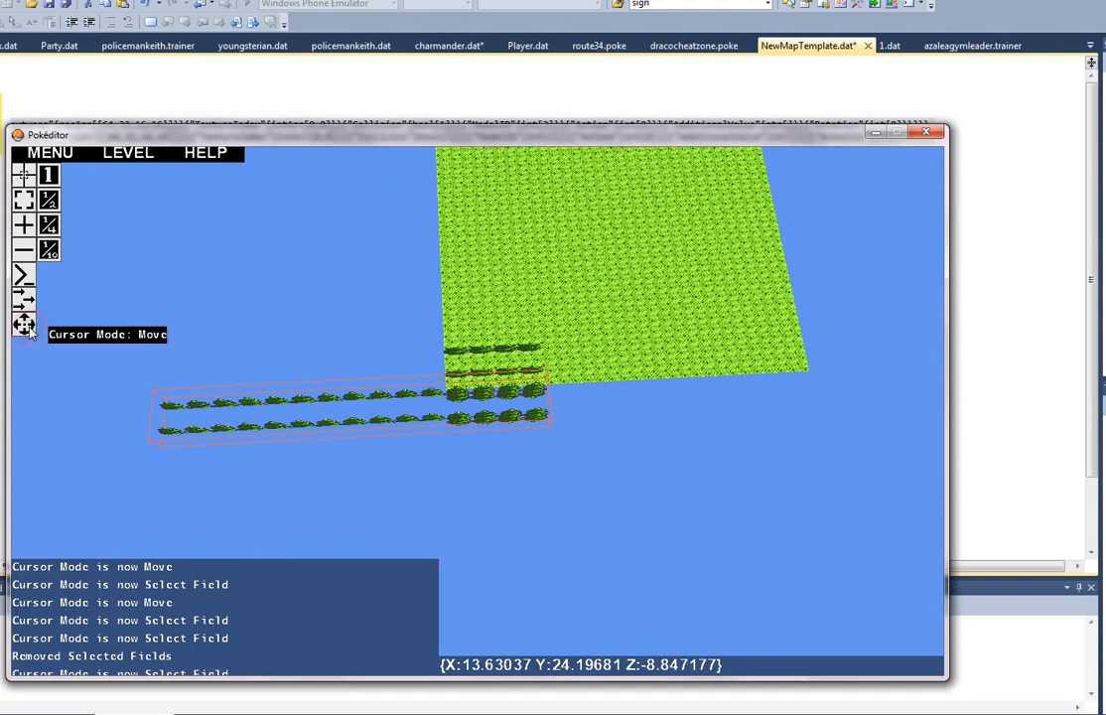
{"action": "left_click_drag", "start_coordinate": [255, 440], "coordinate": [232, 415]}
{"action": "mouse_move", "coordinate": [480, 422]}
{"action": "left_mouse_down"}
{"action": "mouse_move", "coordinate": [584, 393]}
{"action": "mouse_move", "coordinate": [579, 347]}
{"action": "mouse_move", "coordinate": [588, 442]}
{"action": "mouse_move", "coordinate": [428, 422]}
{"action": "mouse_move", "coordinate": [459, 418]}
{"action": "left_mouse_up"}
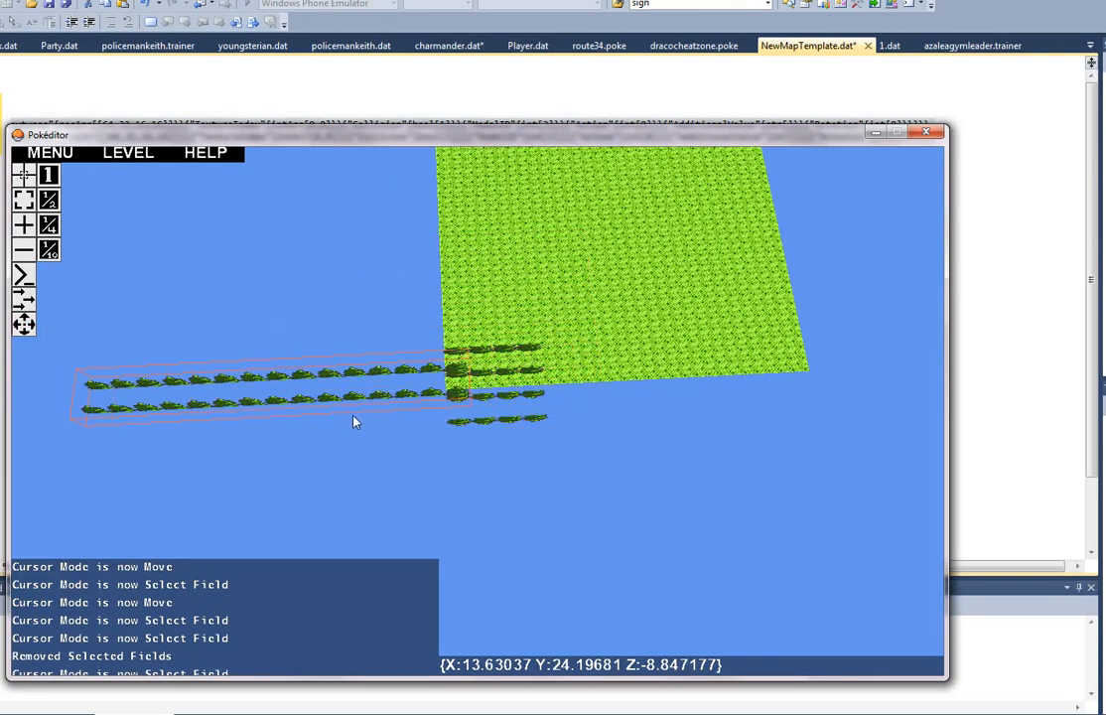
{"action": "left_click_drag", "start_coordinate": [404, 393], "coordinate": [511, 385]}
{"action": "left_click_drag", "start_coordinate": [494, 452], "coordinate": [602, 424]}
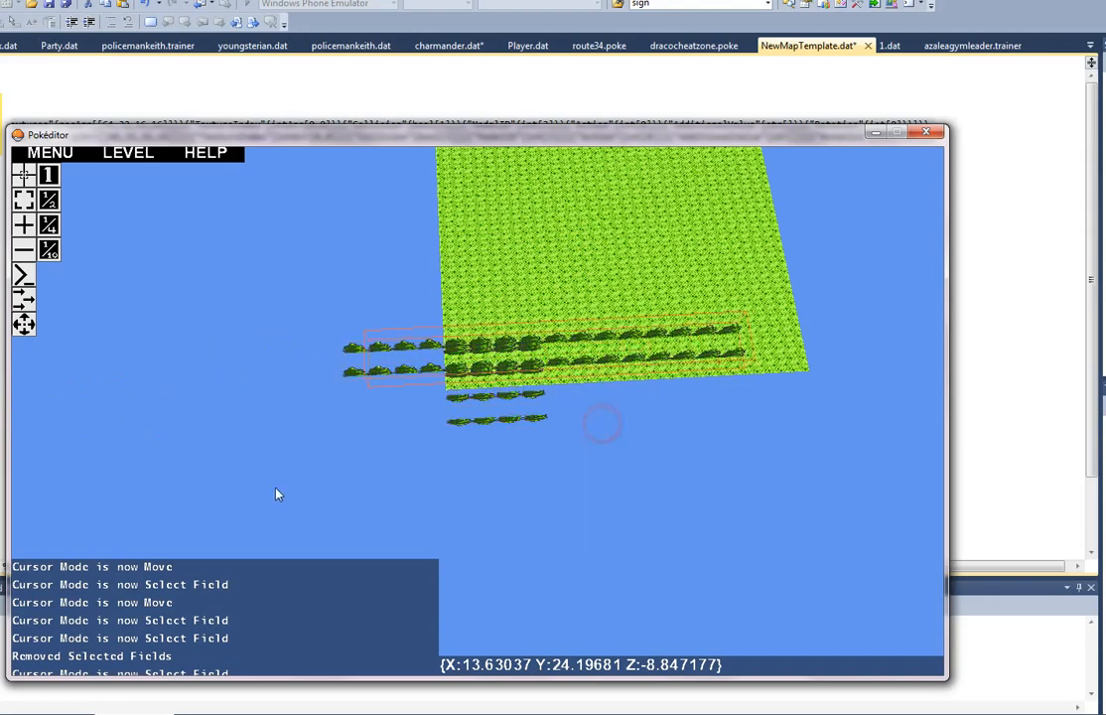
{"action": "left_click_drag", "start_coordinate": [542, 399], "coordinate": [568, 395]}
{"action": "left_click_drag", "start_coordinate": [309, 399], "coordinate": [334, 354]}
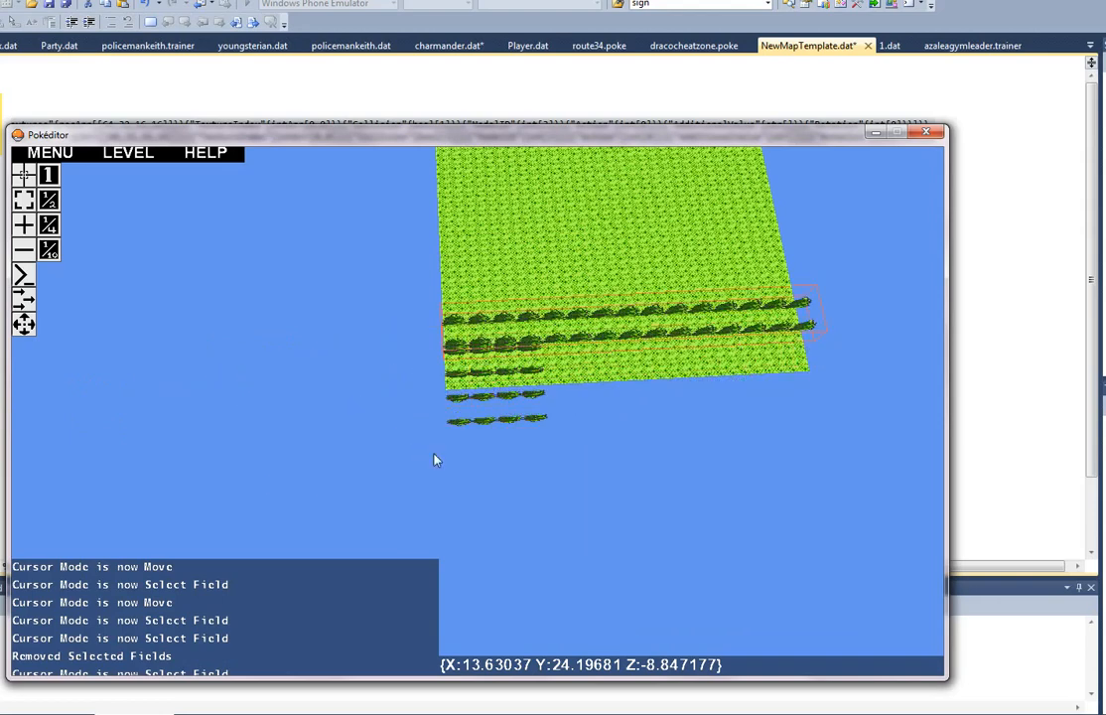
{"action": "left_click_drag", "start_coordinate": [427, 394], "coordinate": [427, 413]}
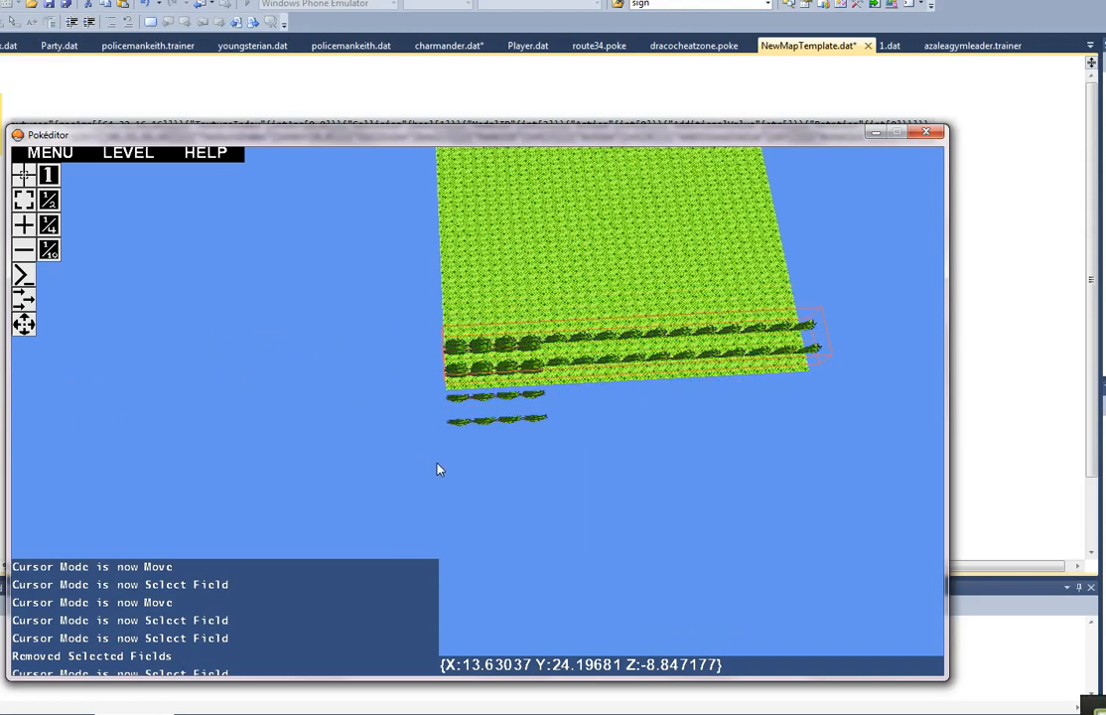
Step: Resize the lower tree field to 15 trees by two rows and move it directly beneath the upper field along the floor's near edge
{"action": "left_click", "coordinate": [23, 200]}
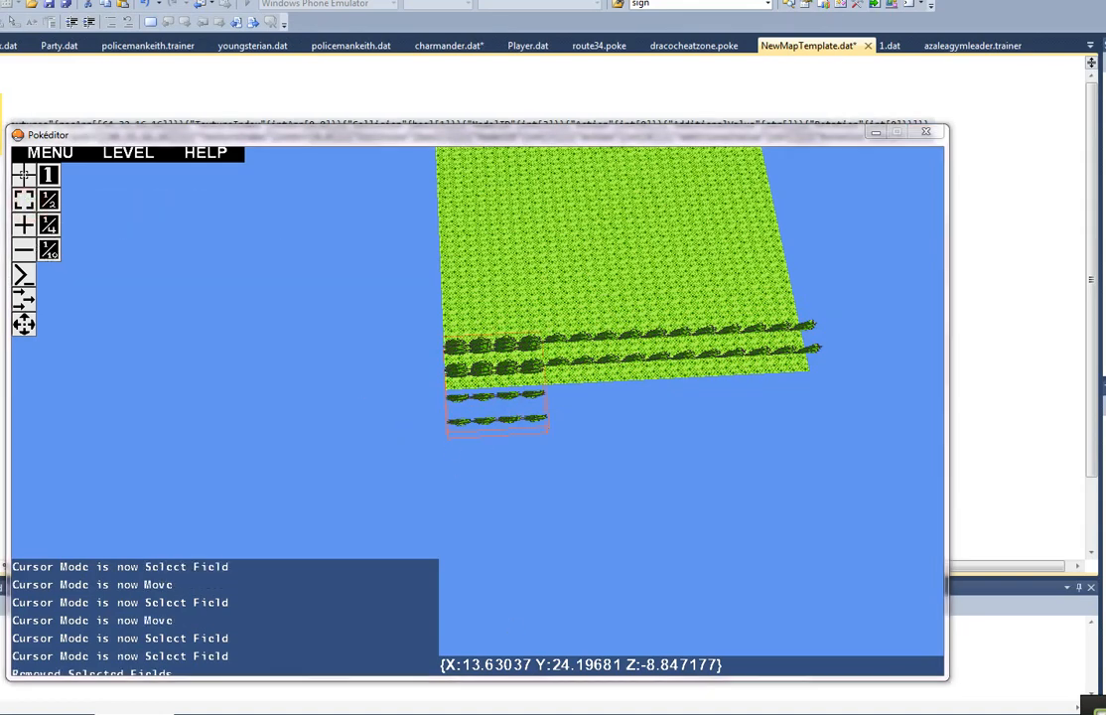
{"action": "key", "text": "p"}
{"action": "left_click", "coordinate": [845, 358]}
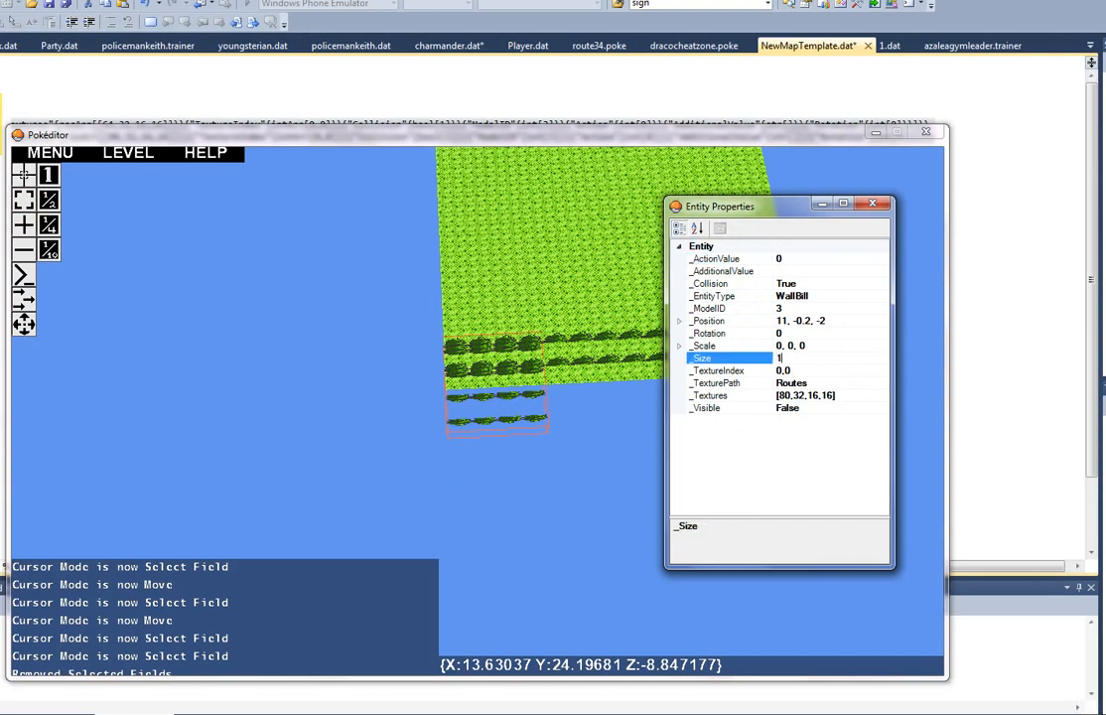
{"action": "key", "text": "Return"}
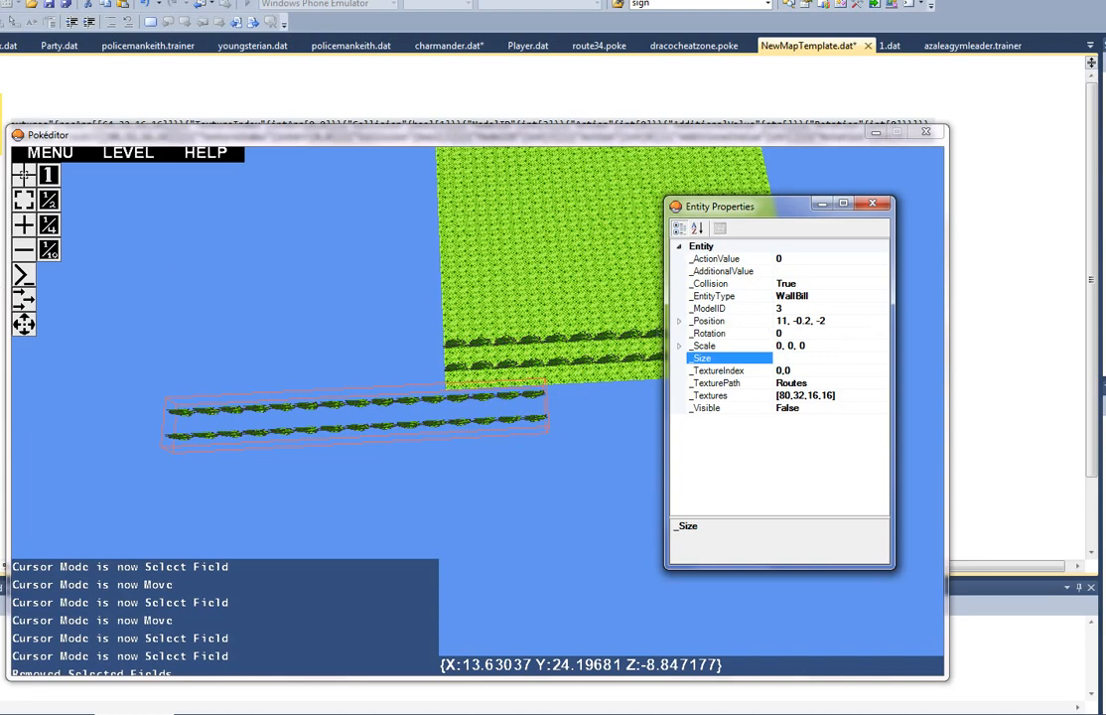
{"action": "left_click", "coordinate": [29, 321]}
{"action": "left_click_drag", "start_coordinate": [593, 487], "coordinate": [403, 303]}
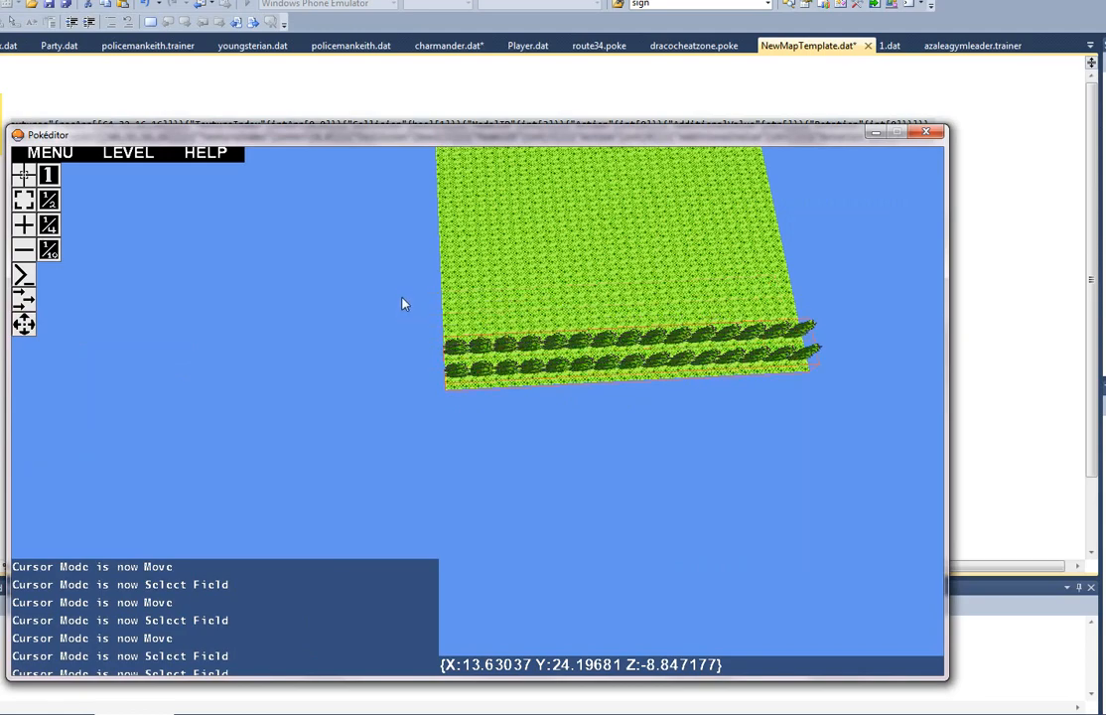
Step: Launch a second Pokéditor instance from the C:\Games\Pokemon folder alongside the new map
{"action": "right_click_drag", "start_coordinate": [621, 431], "coordinate": [479, 419]}
{"action": "key", "text": "w"}
{"action": "key", "text": "w"}
{"action": "key", "text": "alt+Tab"}
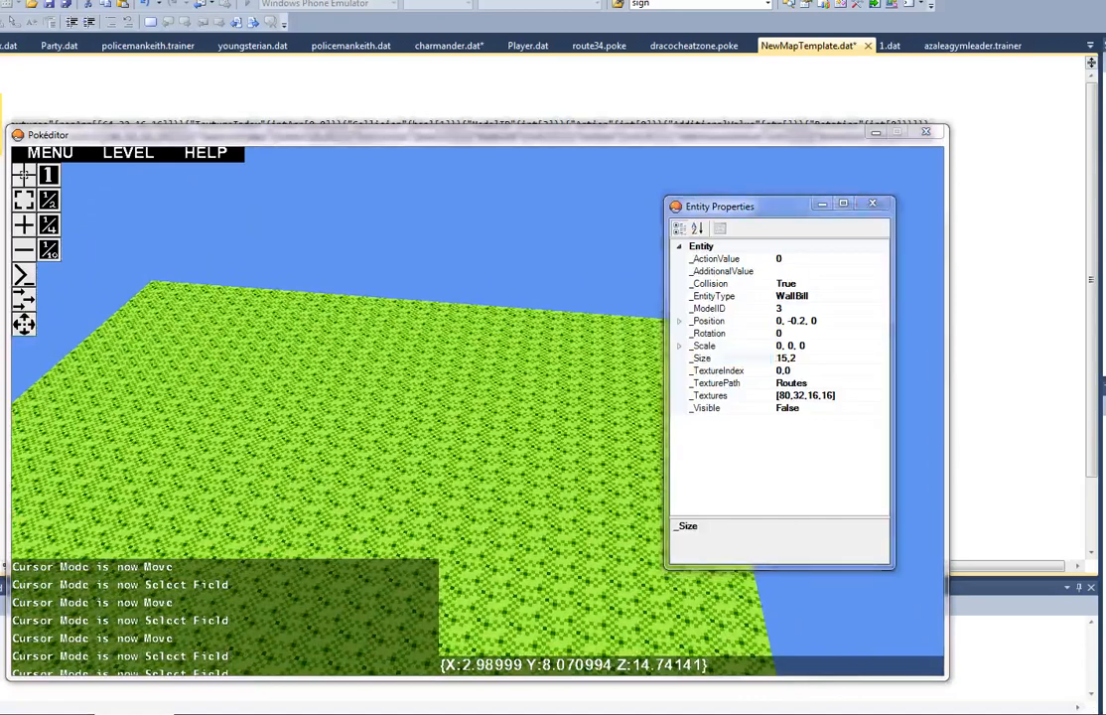
{"action": "key", "text": "alt+Tab"}
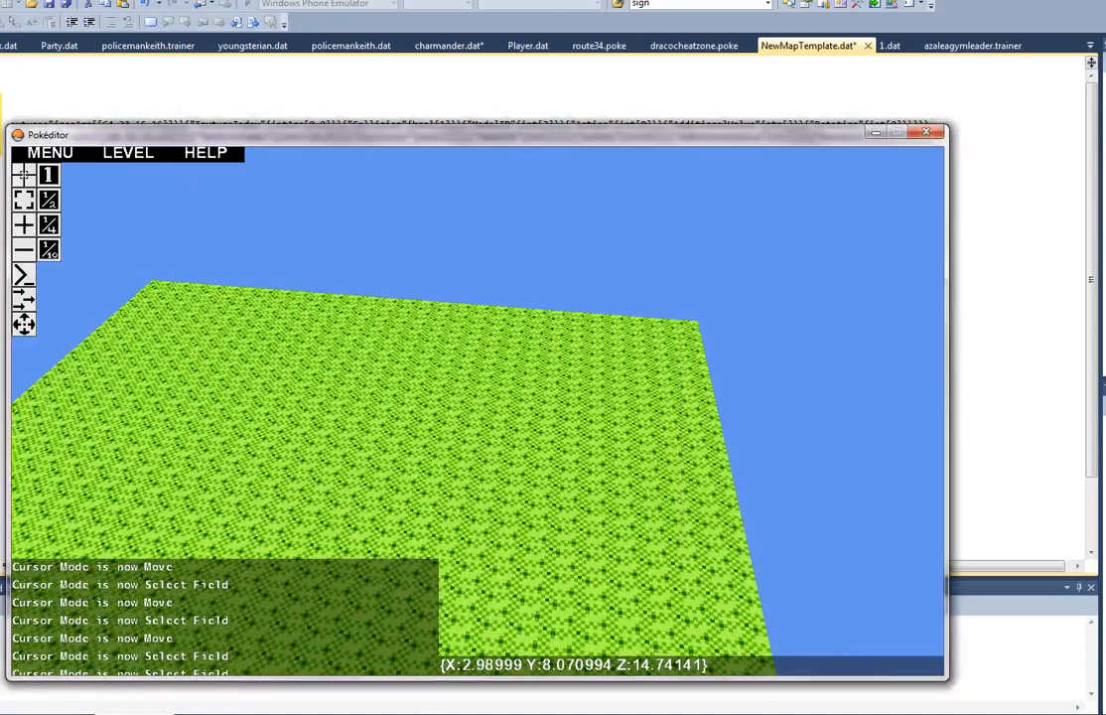
{"action": "key", "text": "alt+Tab"}
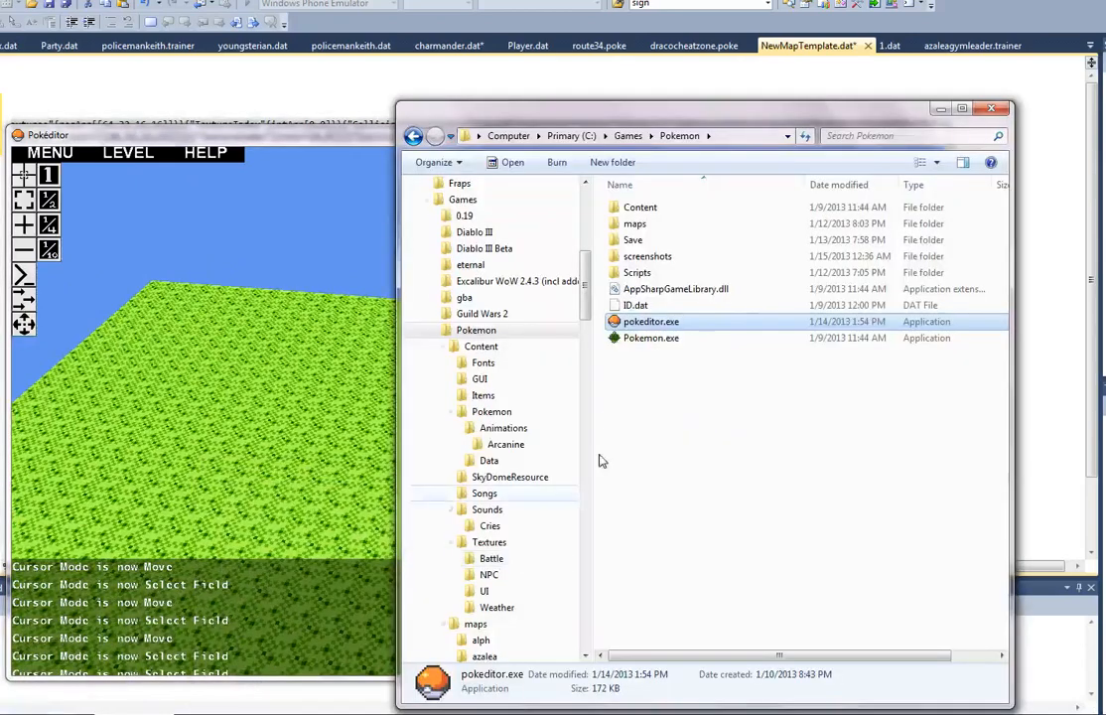
{"action": "double_click", "coordinate": [683, 331]}
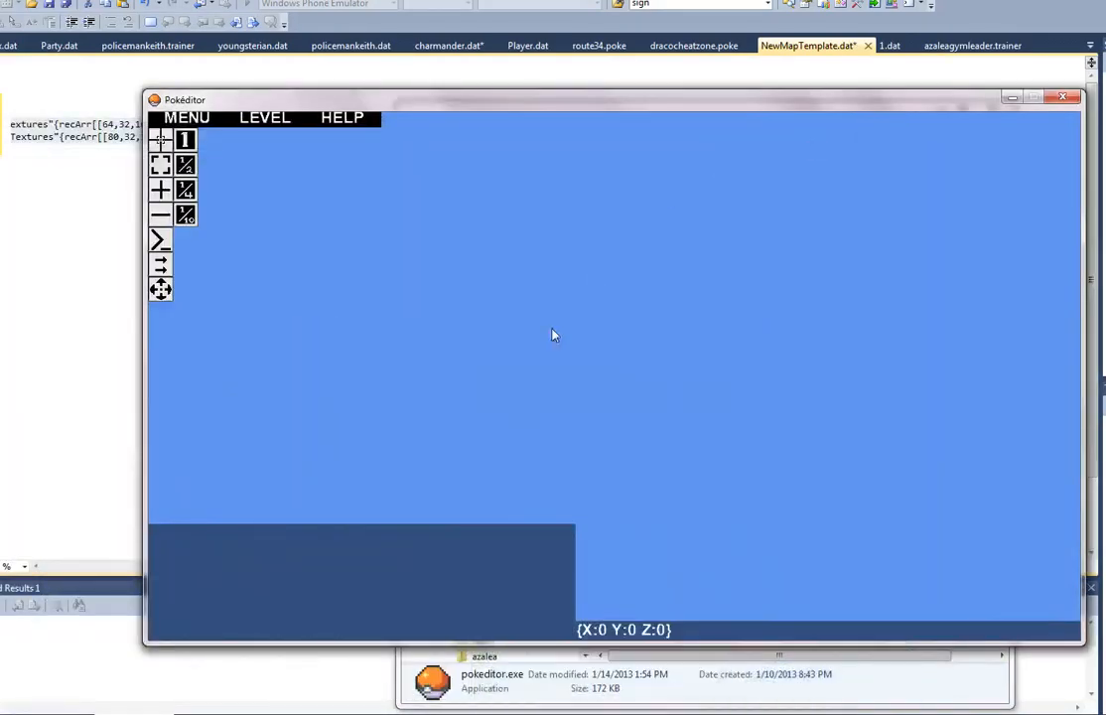
Step: Open the existing map route29.dat from the maps folder in the second Pokéditor window
{"action": "right_click_drag", "start_coordinate": [552, 330], "coordinate": [615, 377]}
{"action": "key", "text": "a"}
{"action": "key", "text": "s"}
{"action": "key", "text": "d"}
{"action": "key", "text": "s"}
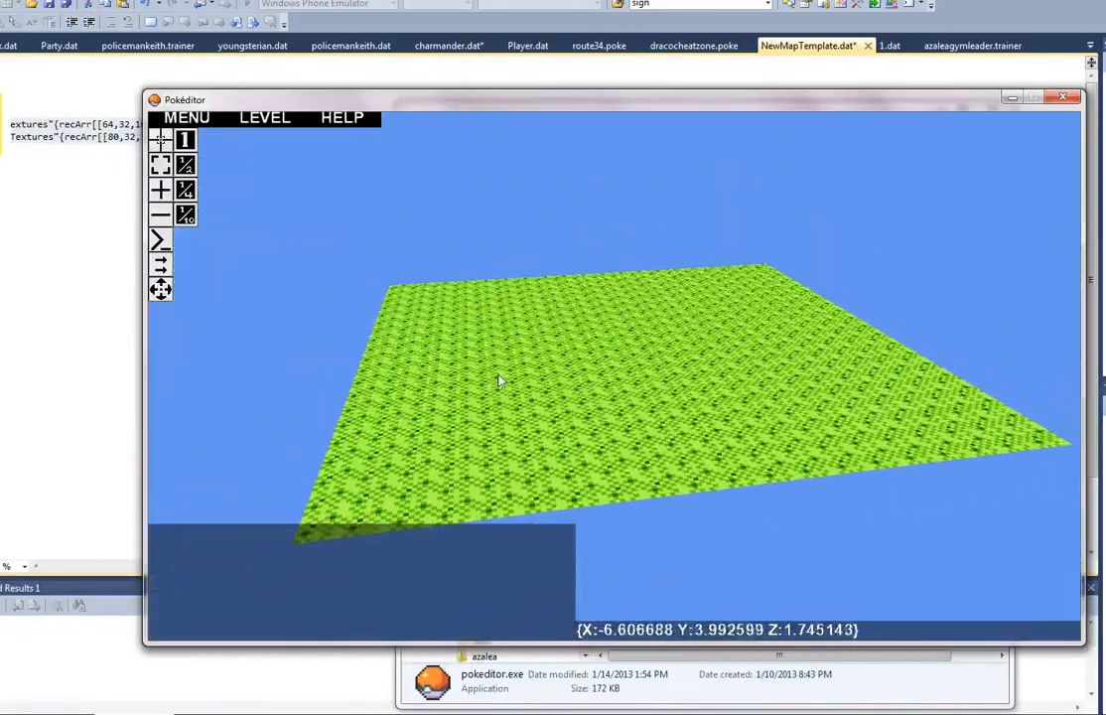
{"action": "left_click", "coordinate": [160, 263]}
{"action": "left_click", "coordinate": [159, 263]}
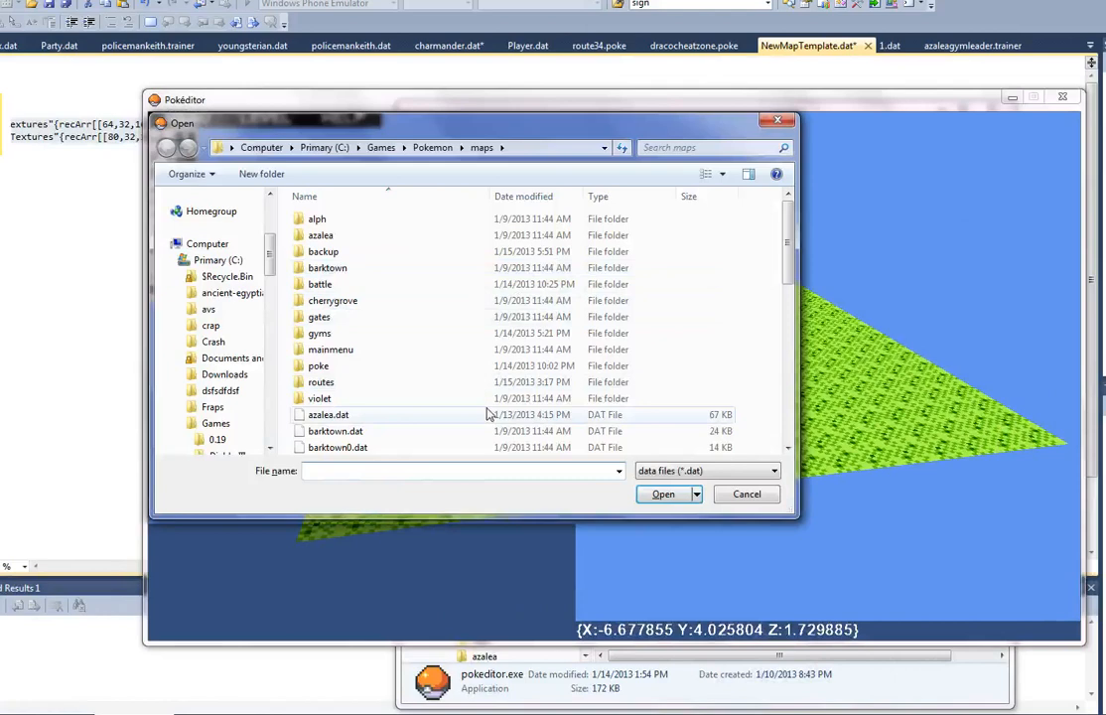
{"action": "left_click", "coordinate": [487, 413]}
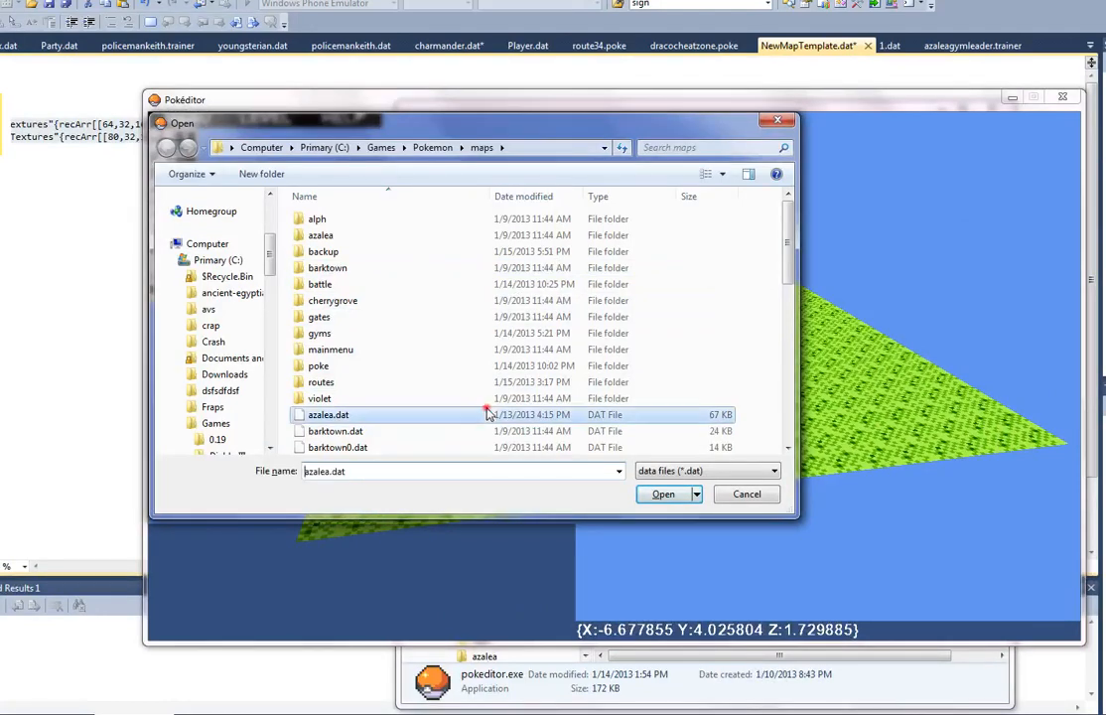
{"action": "scroll", "coordinate": [640, 341], "scroll_direction": "down", "scroll_amount": 6}
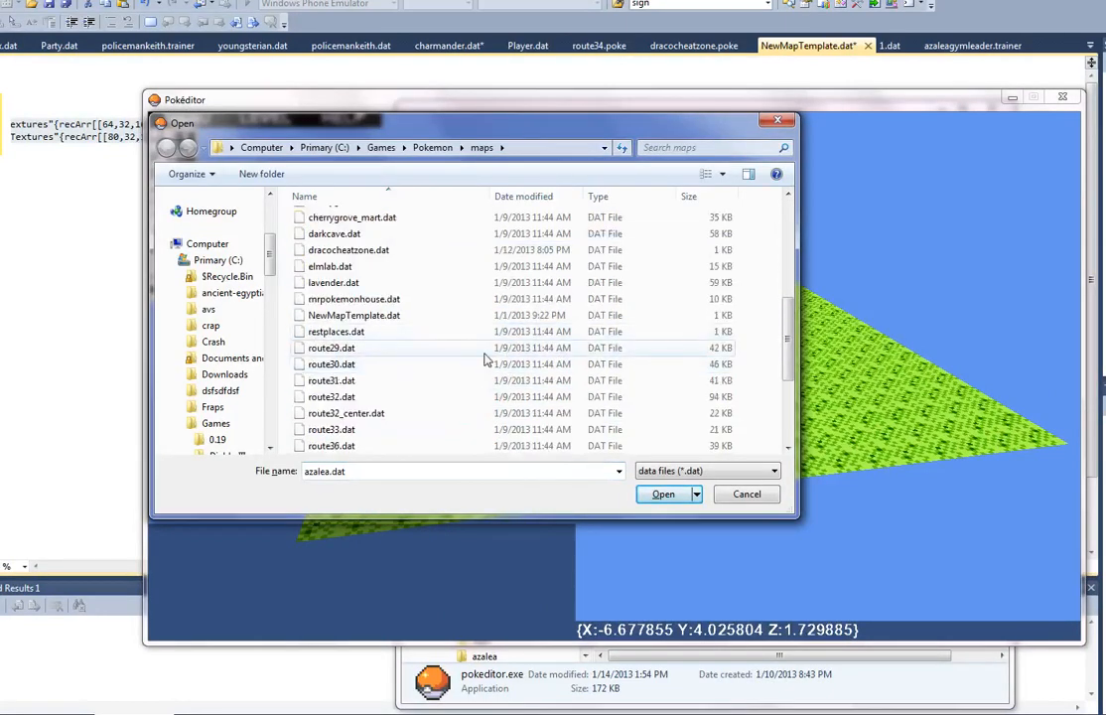
{"action": "double_click", "coordinate": [484, 350]}
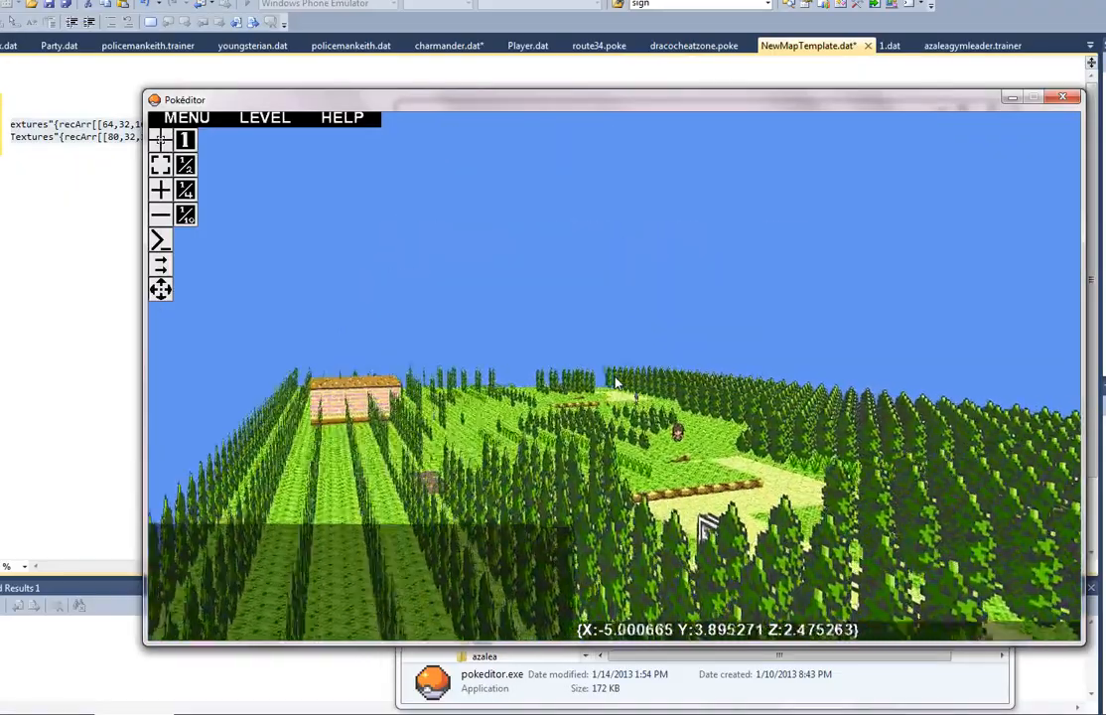
Step: Find the tall grass by the ledge in the route29 map and select its field in Select Field mode
{"action": "key", "text": "w"}
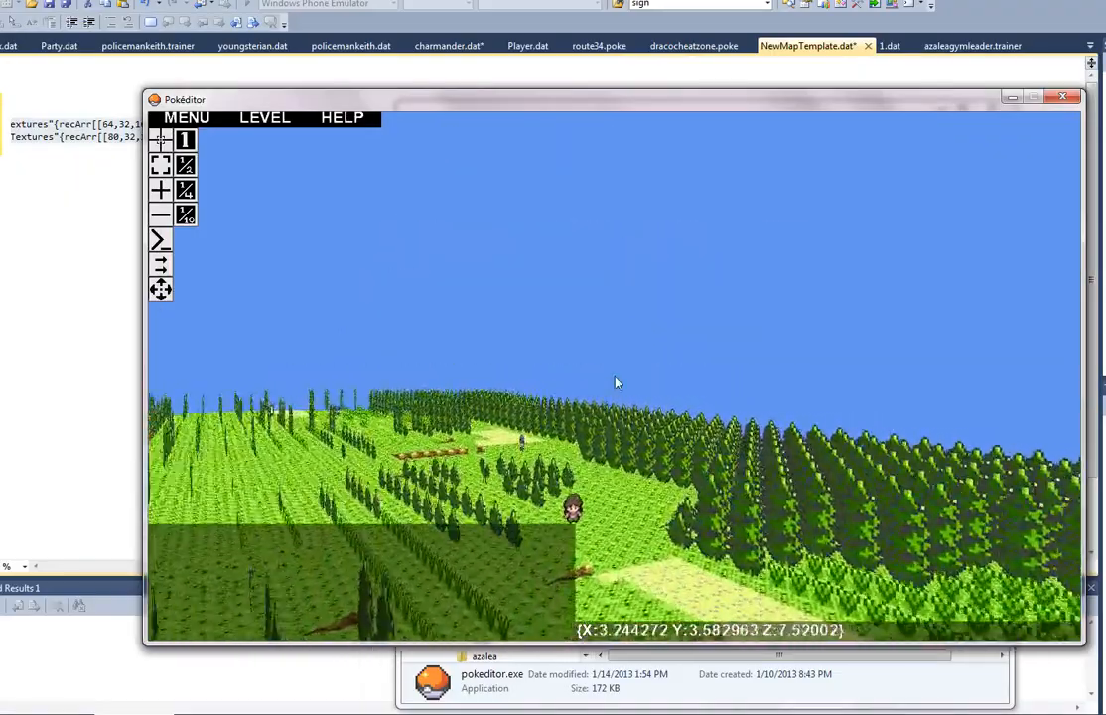
{"action": "key", "text": "w"}
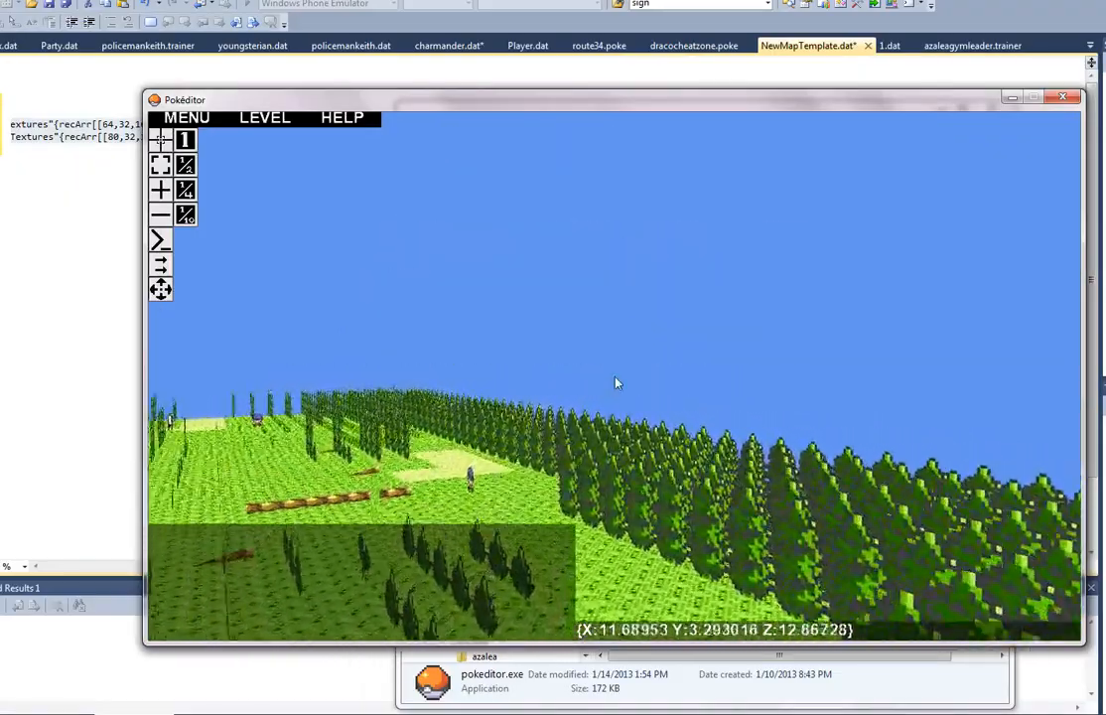
{"action": "key", "text": "w"}
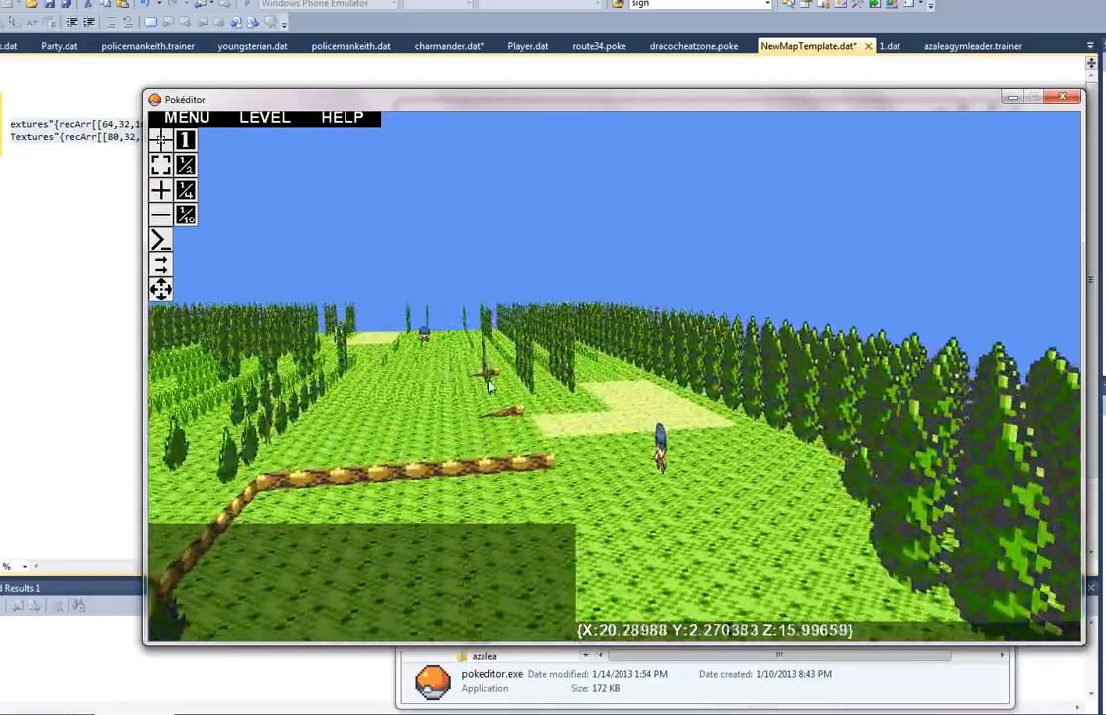
{"action": "key", "text": "w"}
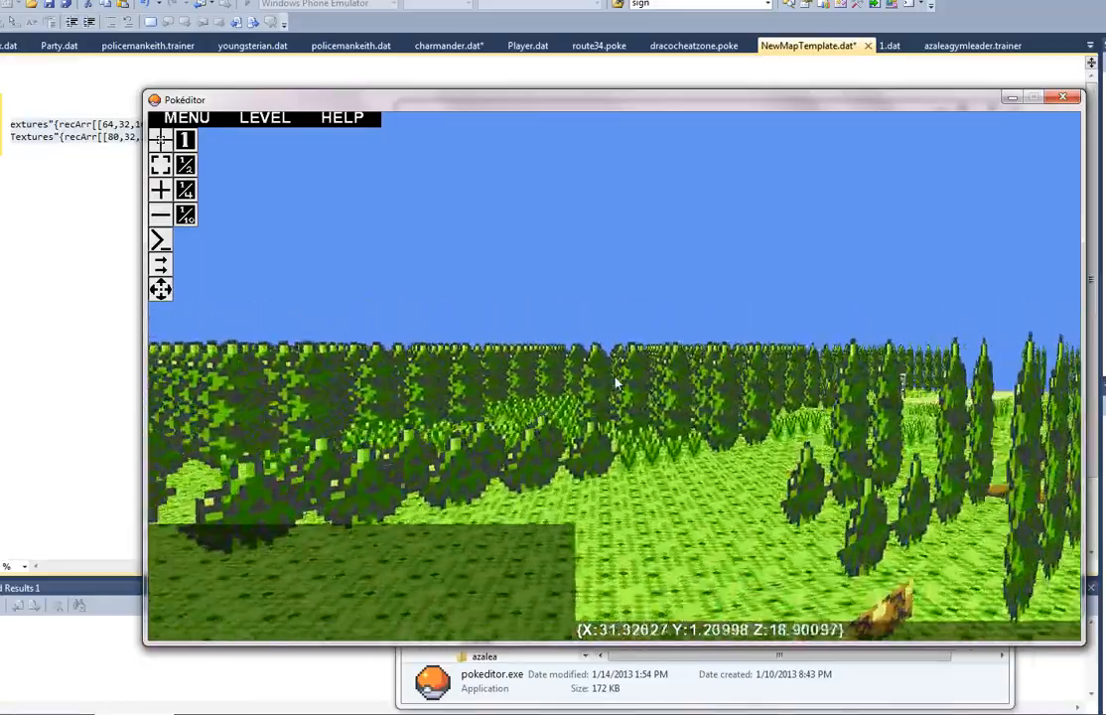
{"action": "key", "text": "w"}
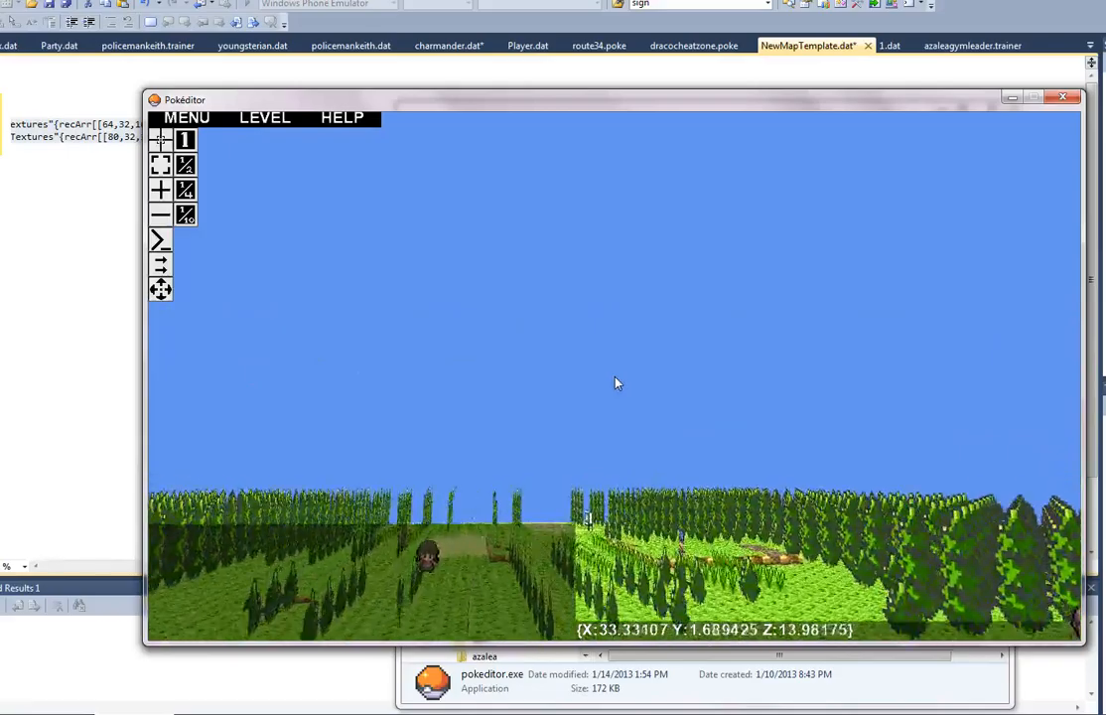
{"action": "key", "text": "w"}
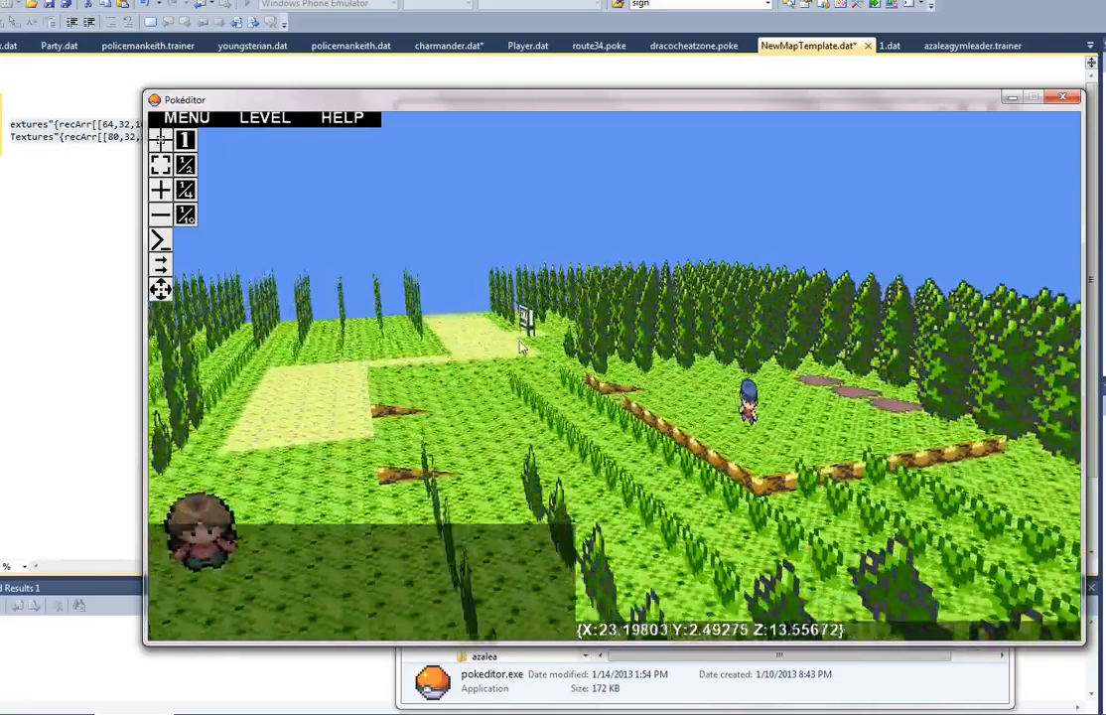
{"action": "left_click", "coordinate": [161, 140]}
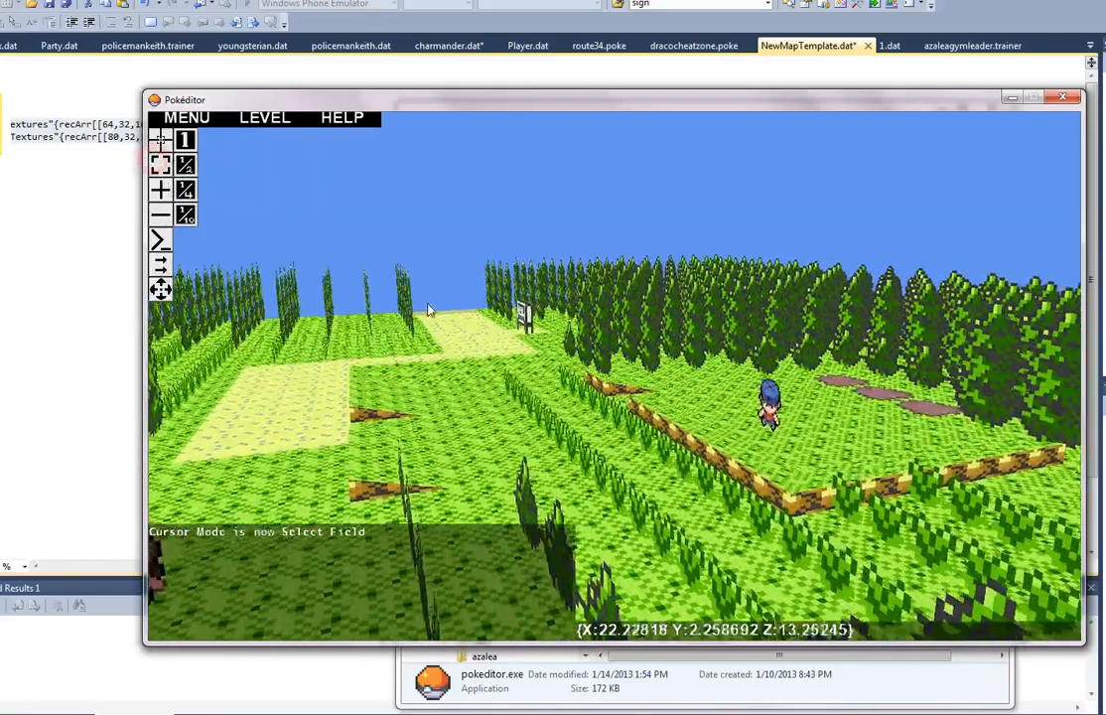
{"action": "key", "text": "w"}
{"action": "key", "text": "a"}
{"action": "right_click_drag", "start_coordinate": [486, 445], "coordinate": [616, 383]}
{"action": "key", "text": "s"}
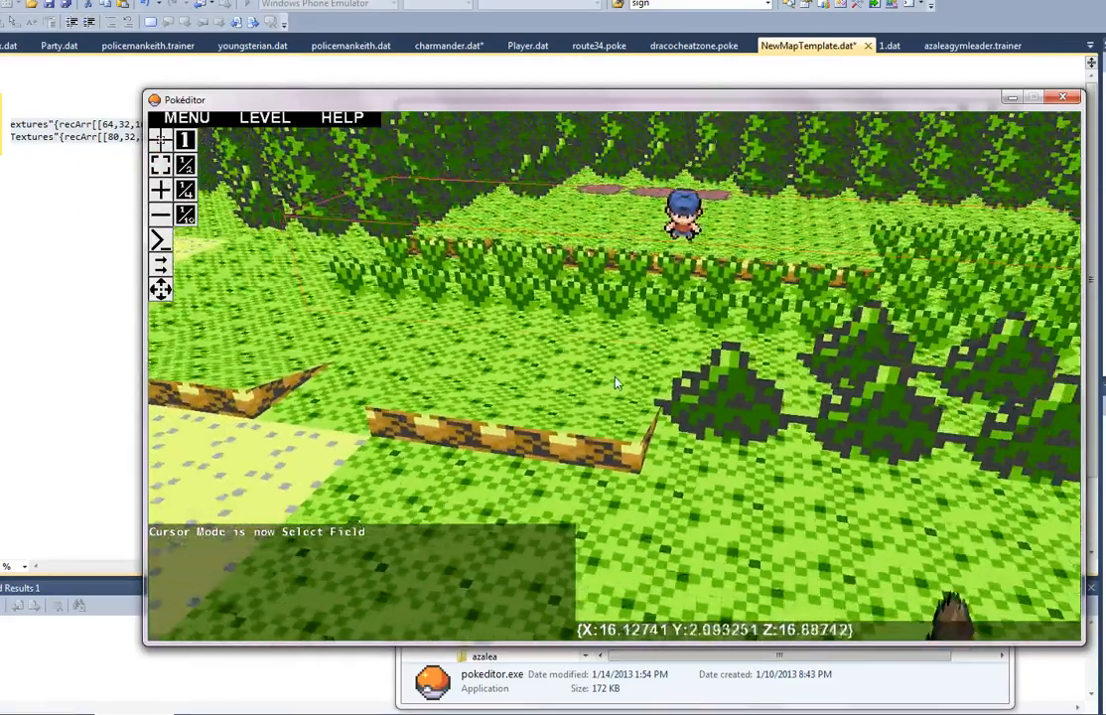
{"action": "key", "text": "s"}
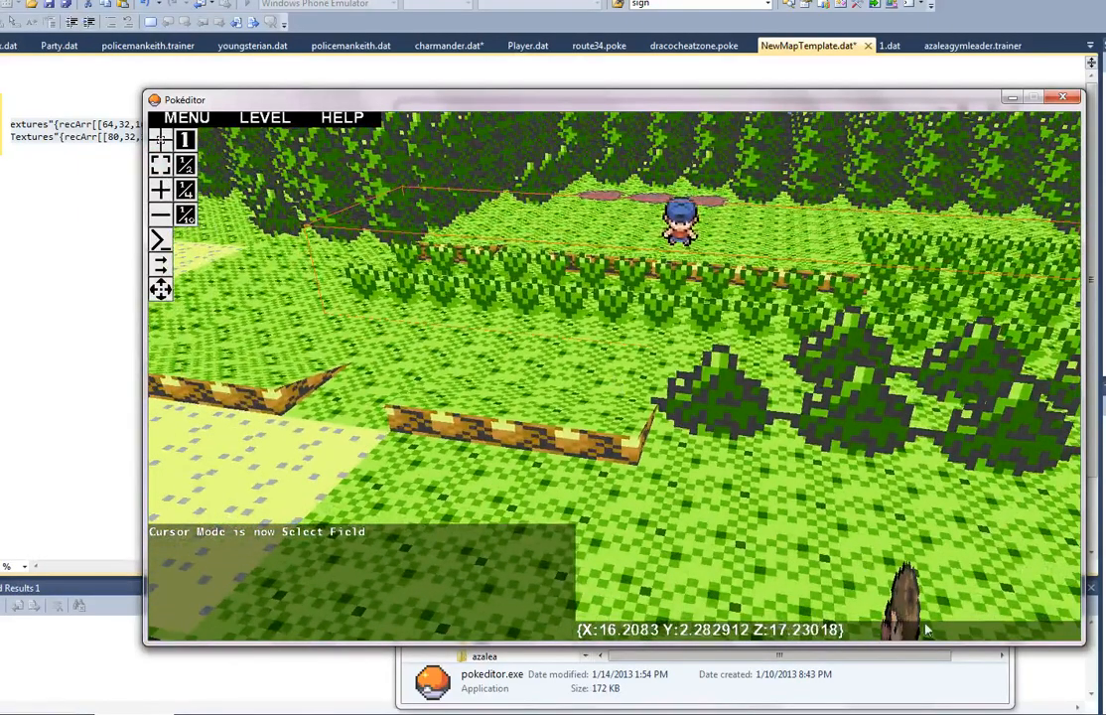
Step: Return to the new map's editor window and paste the tall grass field from route29 into it
{"action": "left_click", "coordinate": [1011, 99]}
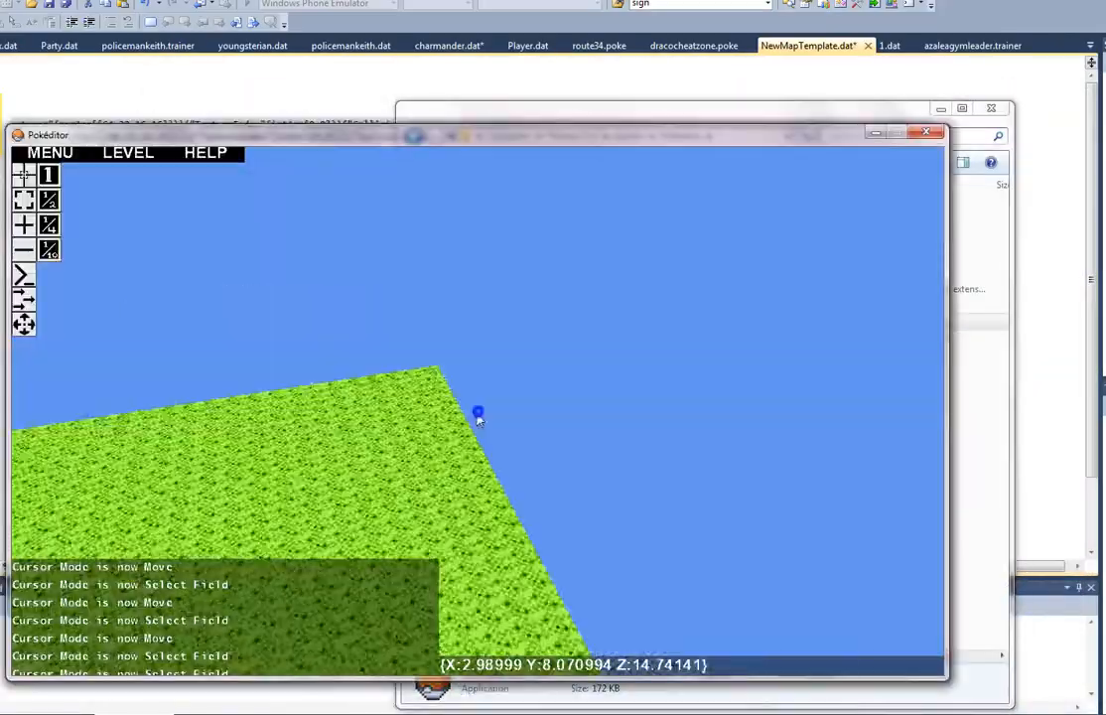
{"action": "mouse_move", "coordinate": [479, 419]}
{"action": "right_mouse_down"}
{"action": "mouse_move", "coordinate": [469, 432]}
{"action": "mouse_move", "coordinate": [482, 417]}
{"action": "mouse_move", "coordinate": [454, 413]}
{"action": "mouse_move", "coordinate": [480, 419]}
{"action": "right_mouse_up"}
{"action": "key", "text": "d"}
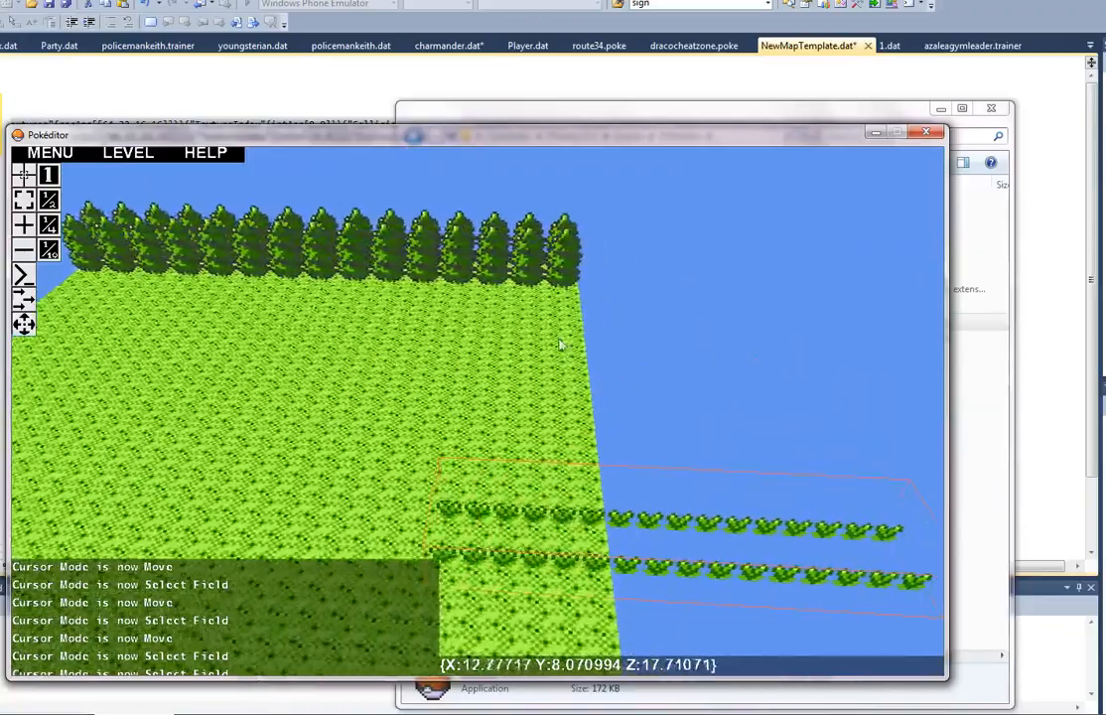
Step: Move the pasted tall grass field fully onto the grass floor in Move mode, parallel to the tree rows
{"action": "key", "text": "d"}
{"action": "left_click", "coordinate": [27, 334]}
{"action": "key", "text": "a"}
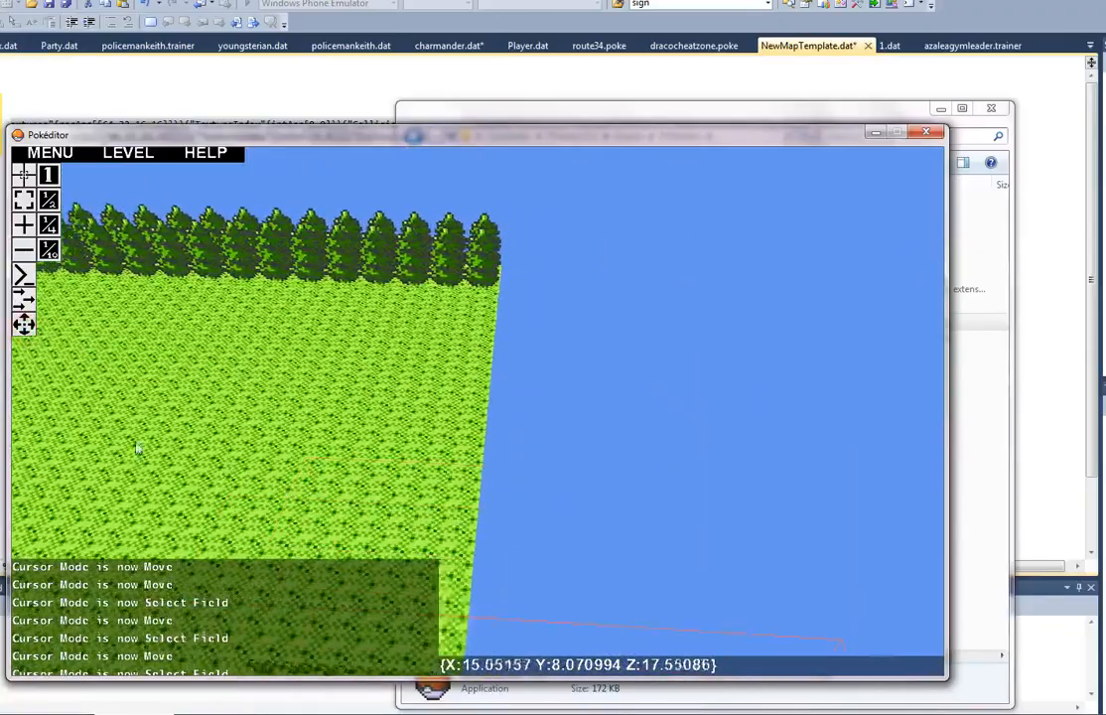
{"action": "key", "text": "a"}
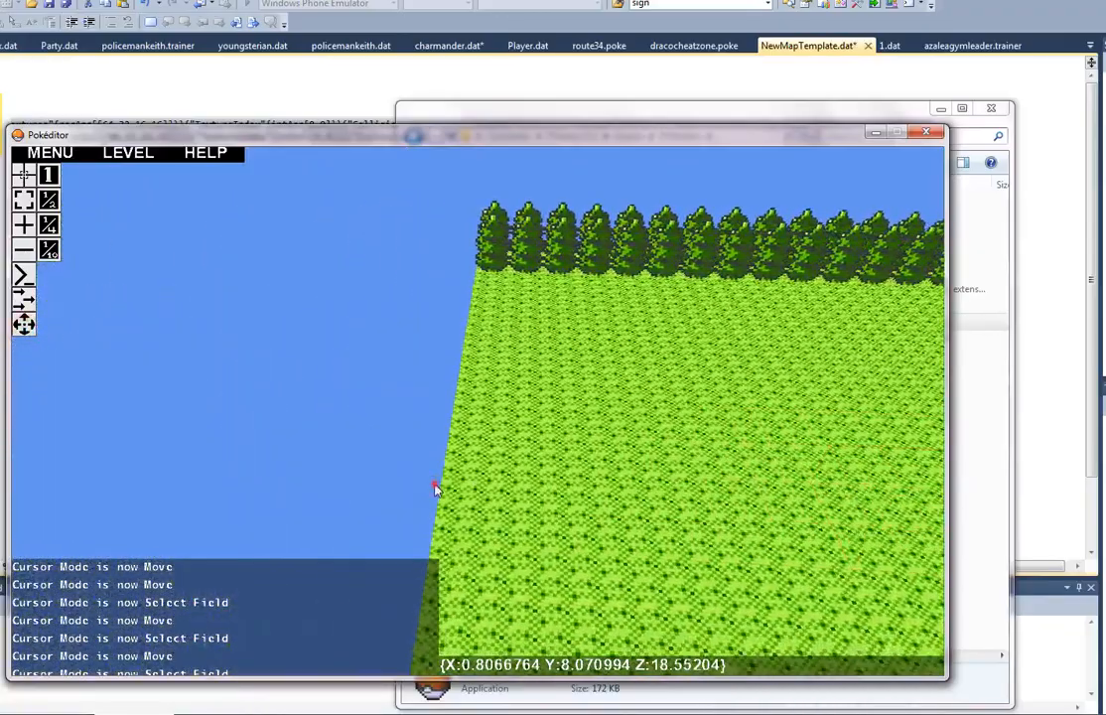
{"action": "key", "text": "a"}
{"action": "right_click_drag", "start_coordinate": [761, 484], "coordinate": [470, 365]}
{"action": "key", "text": "s"}
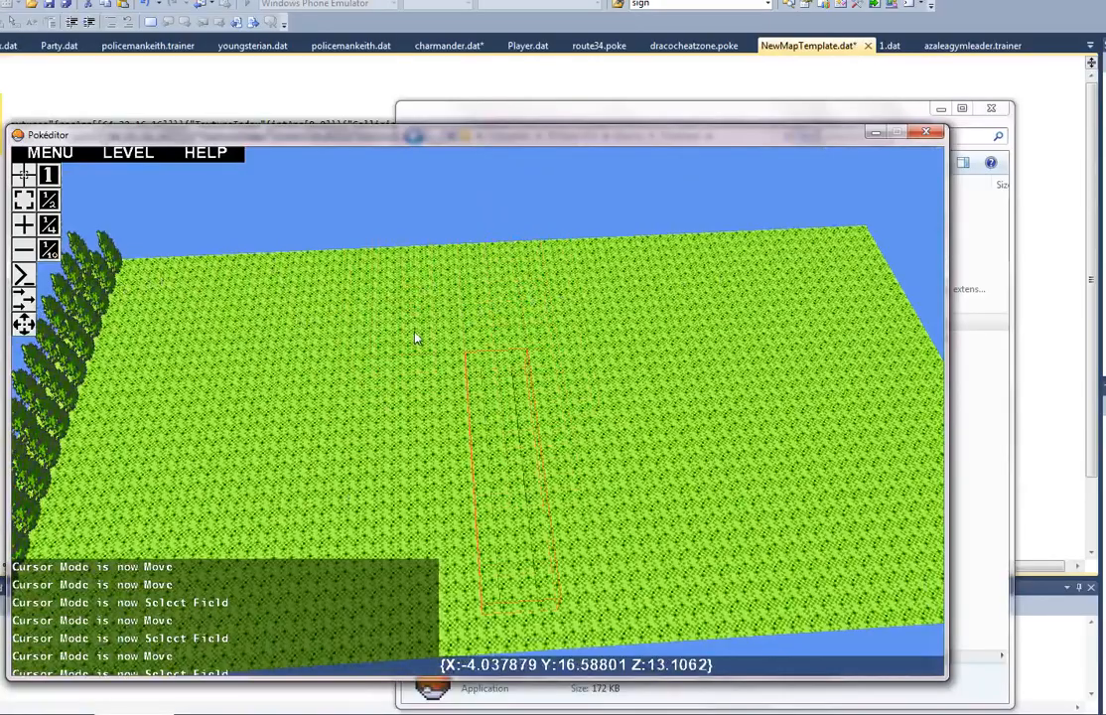
Step: Move the tall grass field across the floor until it lies just in front of the tree rows
{"action": "key", "text": "a"}
{"action": "right_click_drag", "start_coordinate": [416, 337], "coordinate": [479, 416]}
{"action": "key", "text": "a"}
{"action": "key", "text": "w"}
{"action": "key", "text": "a"}
{"action": "key", "text": "d"}
{"action": "key", "text": "a"}
{"action": "key", "text": "s"}
{"action": "key", "text": "w"}
{"action": "key", "text": "a"}
{"action": "key", "text": "s"}
{"action": "left_click_drag", "start_coordinate": [479, 416], "coordinate": [633, 166]}
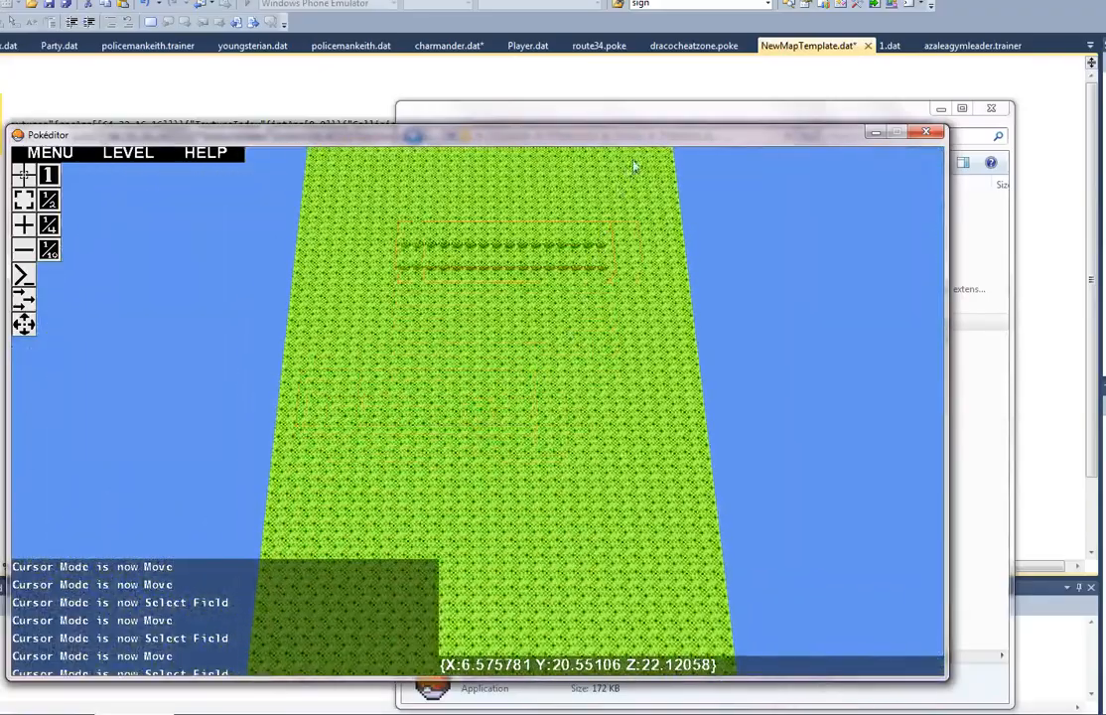
{"action": "right_click_drag", "start_coordinate": [630, 266], "coordinate": [479, 417]}
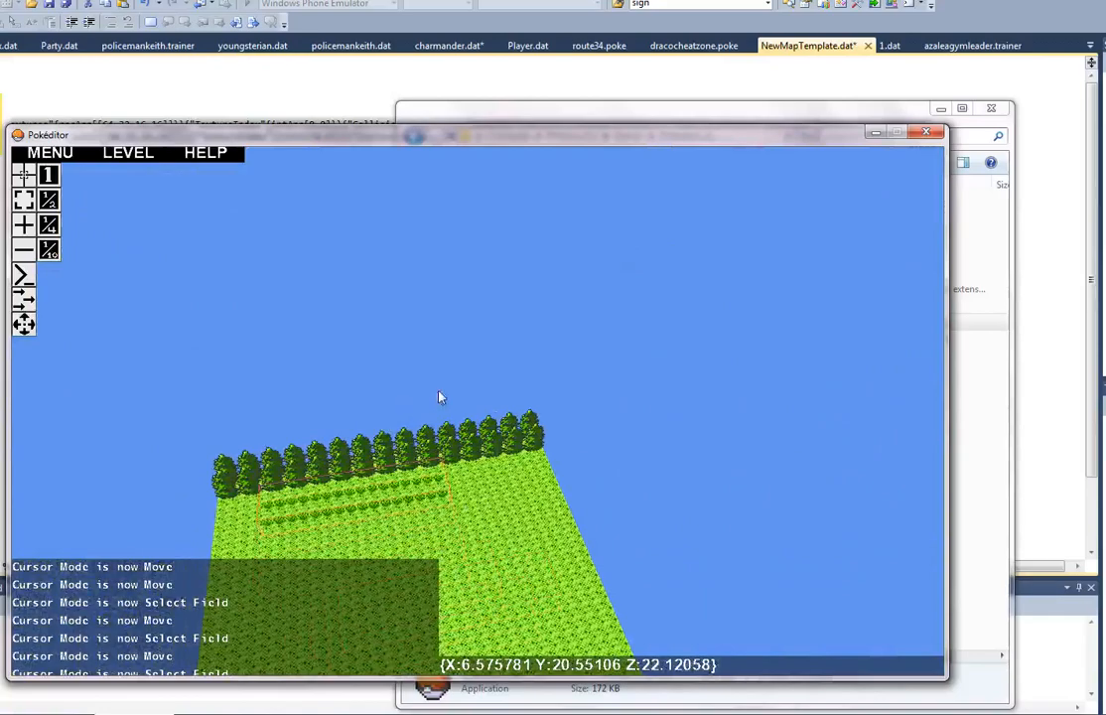
{"action": "key", "text": "a"}
{"action": "right_click_drag", "start_coordinate": [468, 393], "coordinate": [479, 419]}
{"action": "key", "text": "w"}
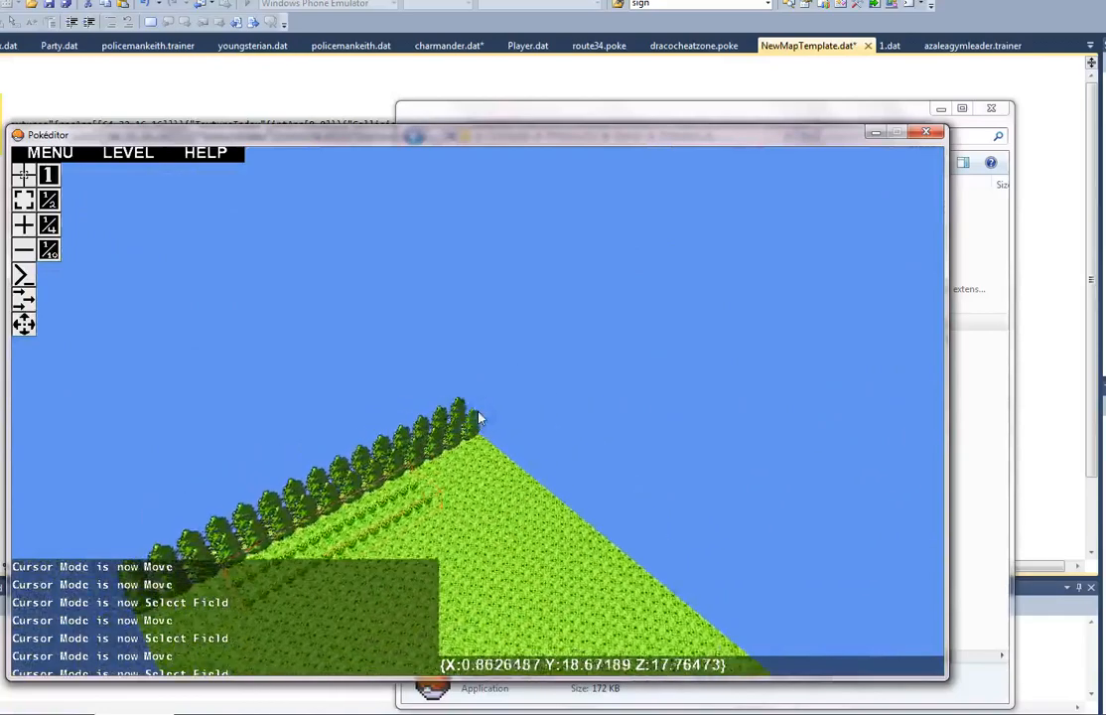
{"action": "key", "text": "a"}
Step: Bring up the Add Entity window and set the new map's cursor mode to Select Field
{"action": "left_click", "coordinate": [979, 713]}
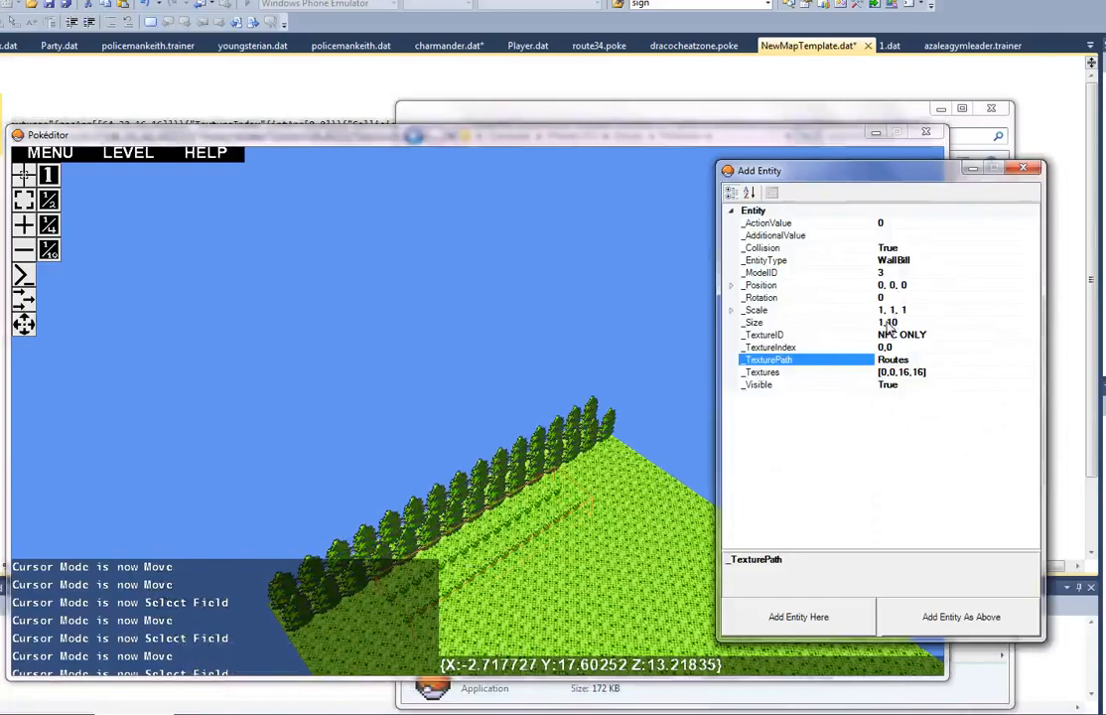
{"action": "key", "text": "alt+Tab"}
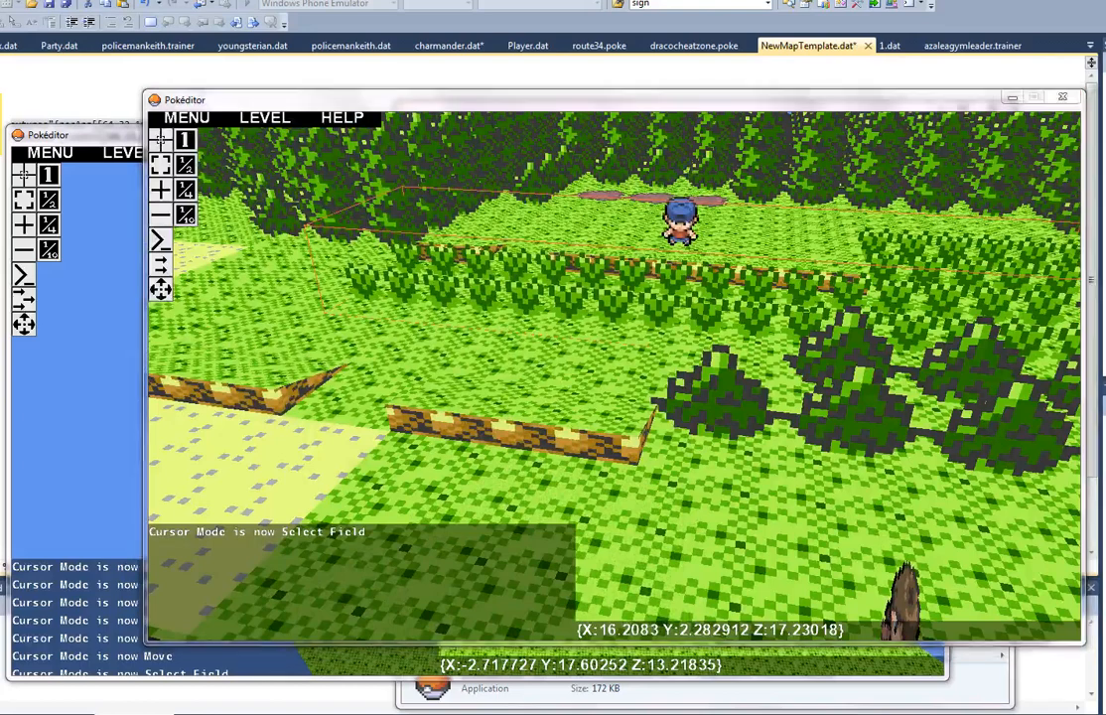
{"action": "key", "text": "alt+Tab"}
{"action": "left_click", "coordinate": [552, 502]}
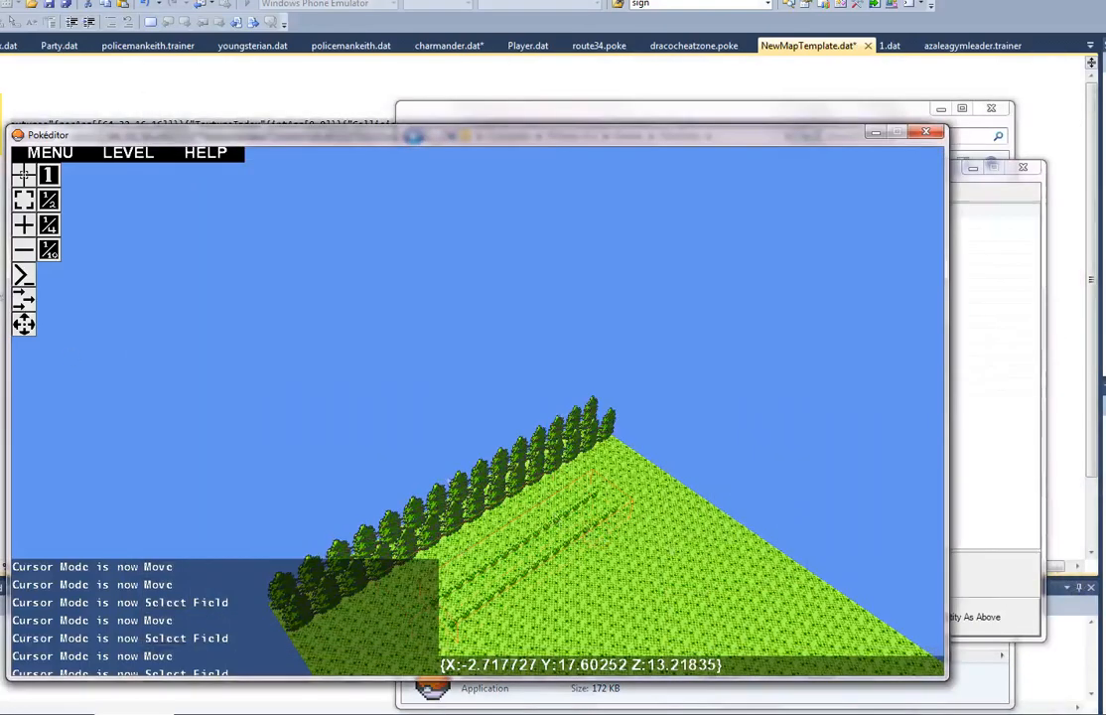
{"action": "left_click", "coordinate": [30, 202]}
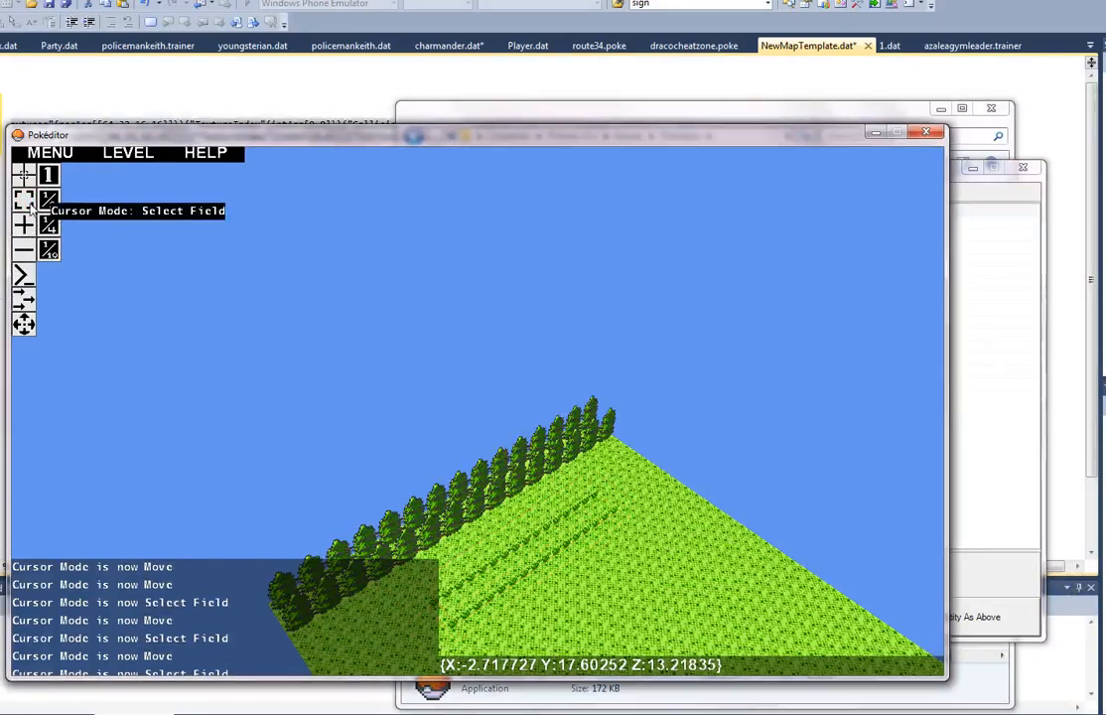
{"action": "left_click", "coordinate": [24, 202]}
{"action": "left_click", "coordinate": [989, 396]}
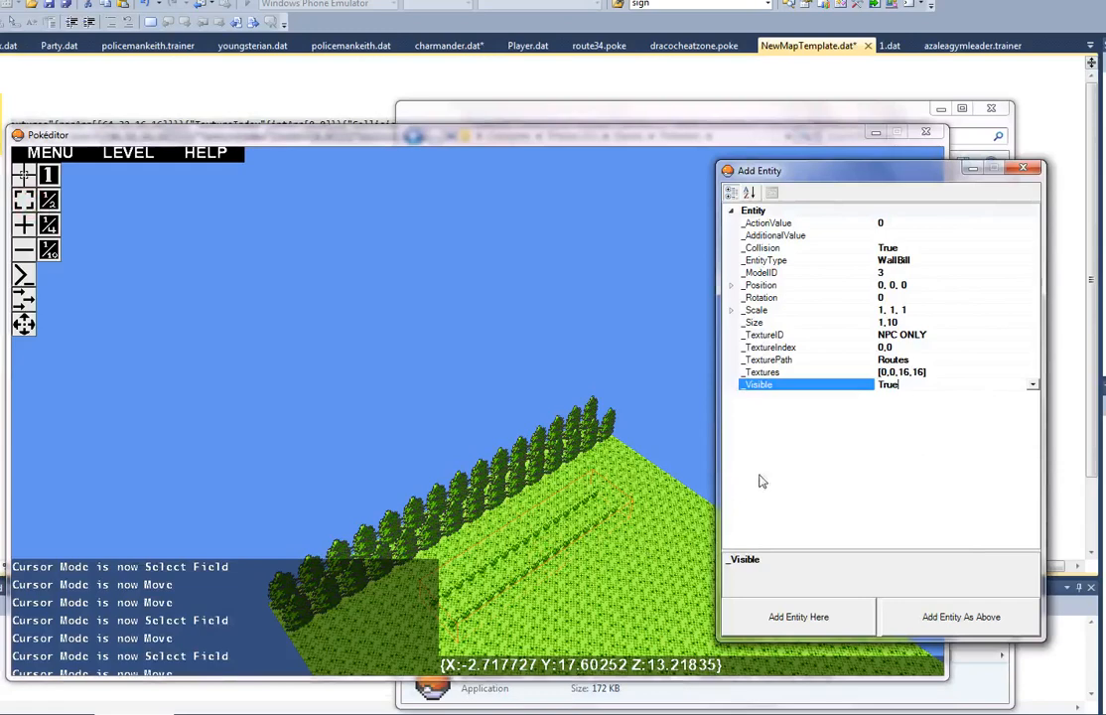
Step: Select the tree field and switch the selection to the tall grass field in front of it
{"action": "left_click", "coordinate": [524, 476]}
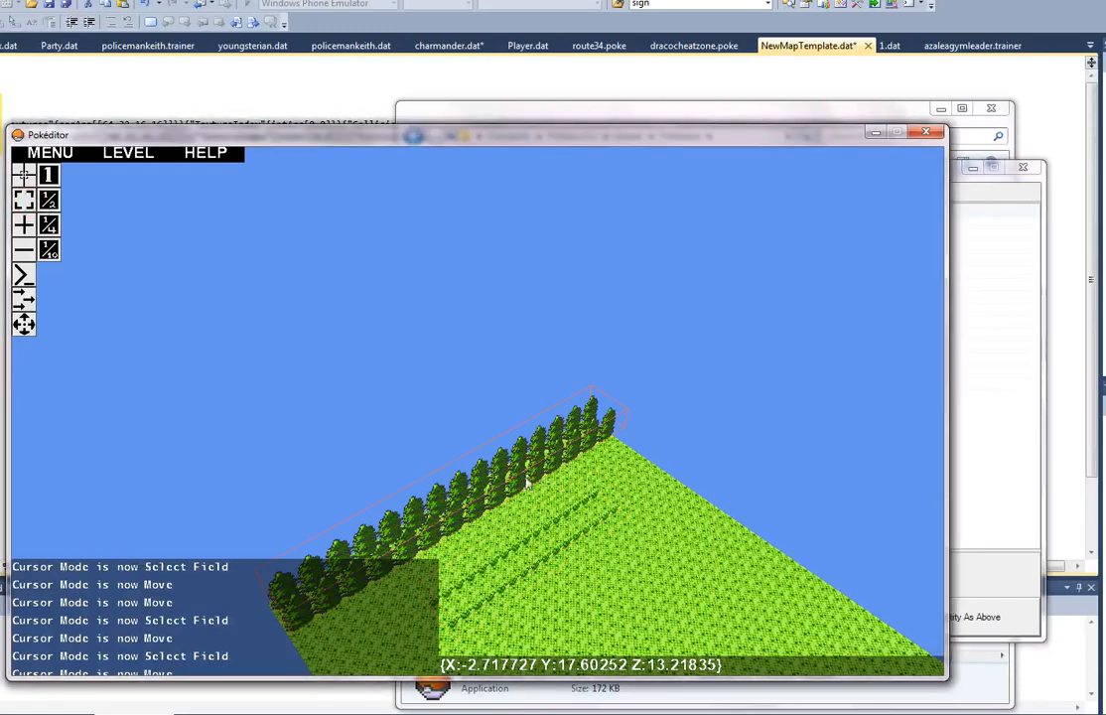
{"action": "left_click", "coordinate": [993, 447]}
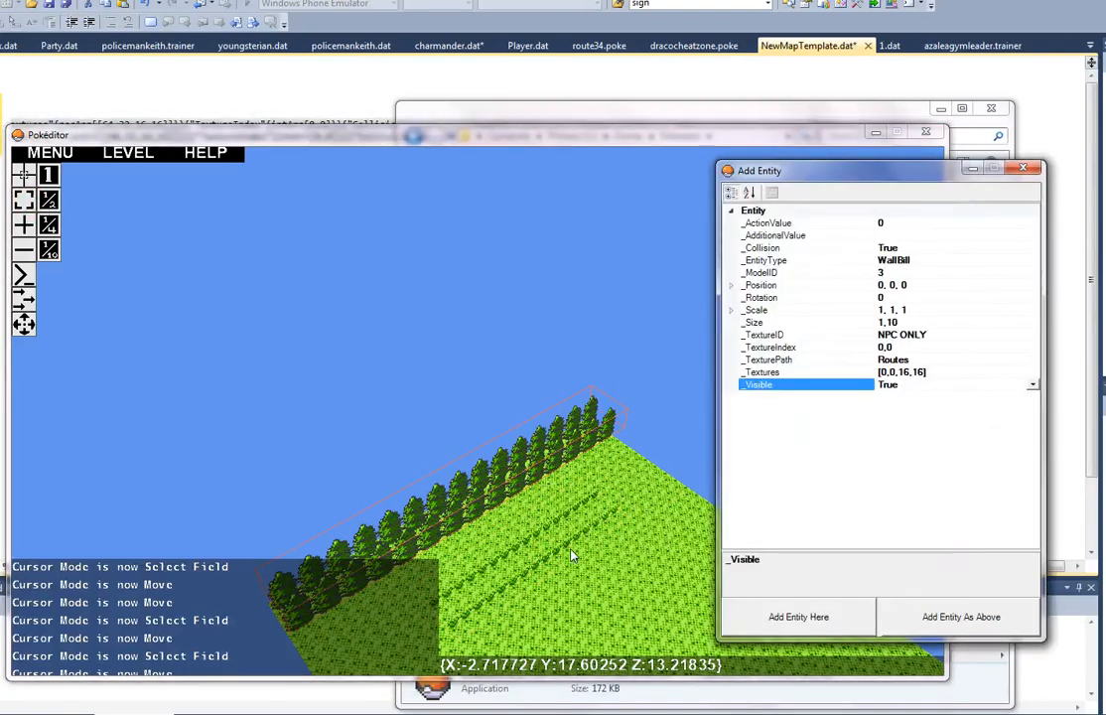
{"action": "left_click", "coordinate": [572, 554]}
{"action": "left_click", "coordinate": [990, 511]}
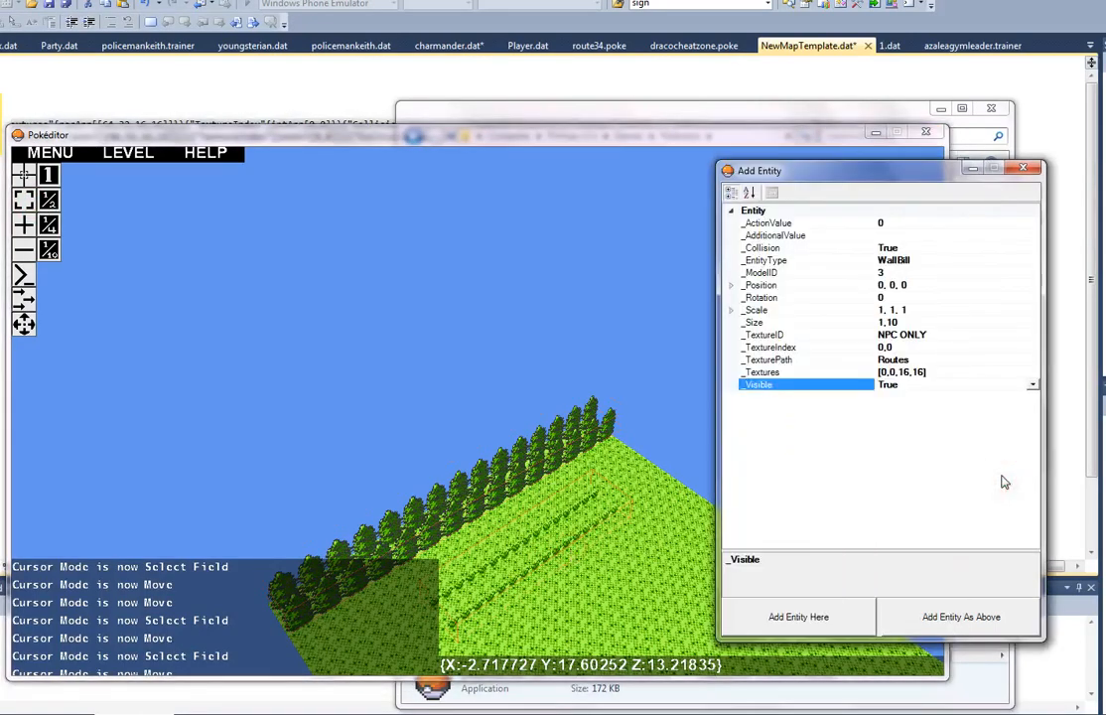
{"action": "left_click", "coordinate": [710, 536]}
{"action": "key", "text": "w"}
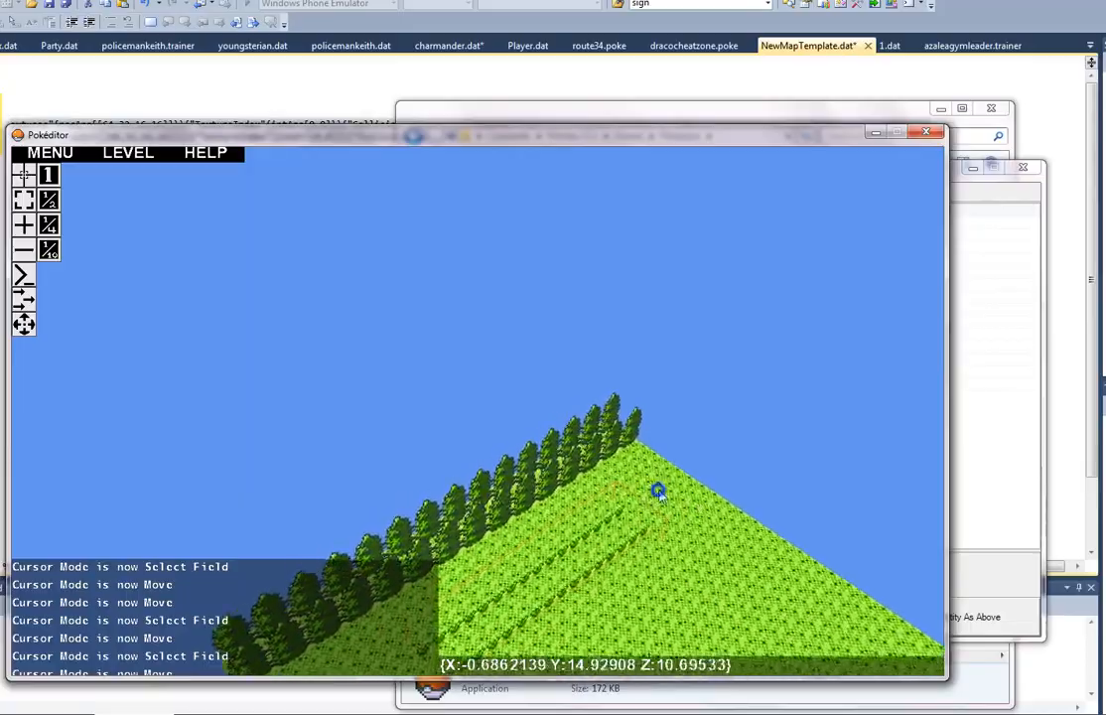
{"action": "right_click_drag", "start_coordinate": [659, 494], "coordinate": [479, 414]}
{"action": "key", "text": "w"}
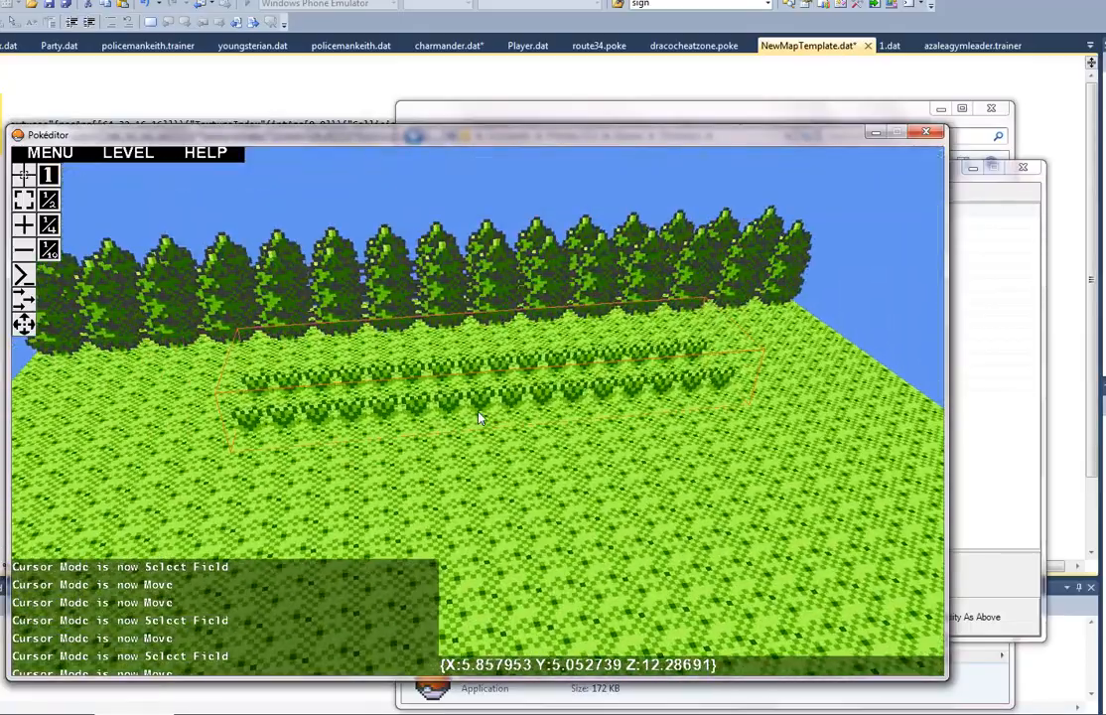
Step: Delete the selected tall grass field in front of the tree rows
{"action": "key", "text": "Delete"}
{"action": "key", "text": "a"}
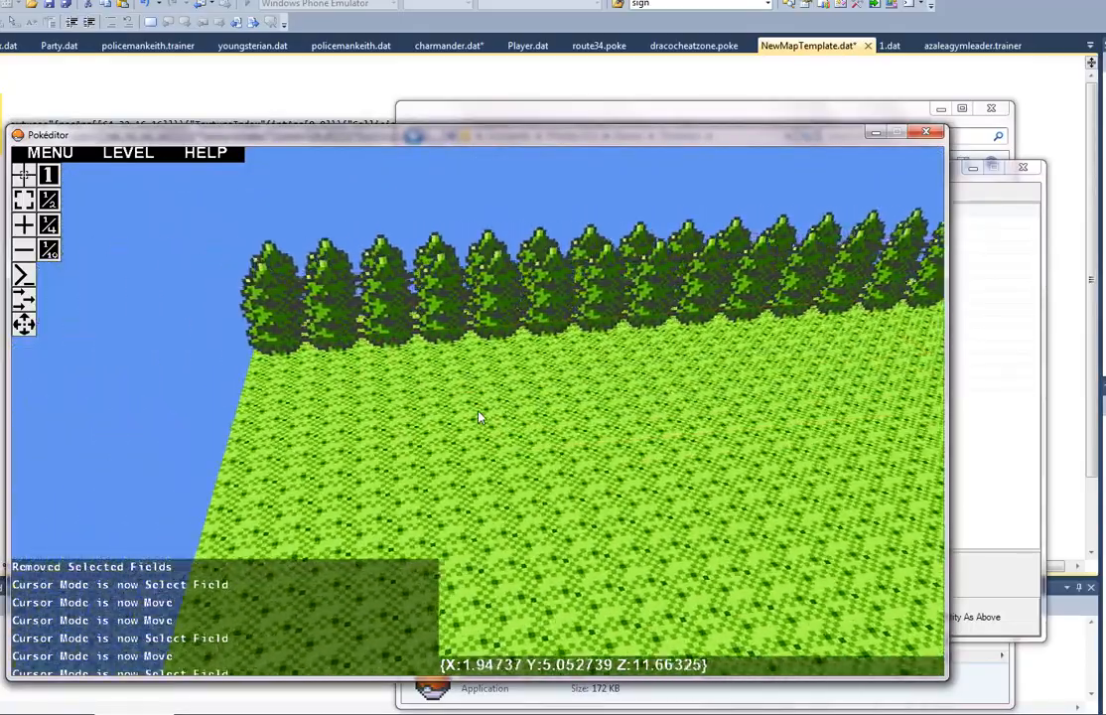
{"action": "key", "text": "d"}
{"action": "key", "text": "d"}
{"action": "key", "text": "a"}
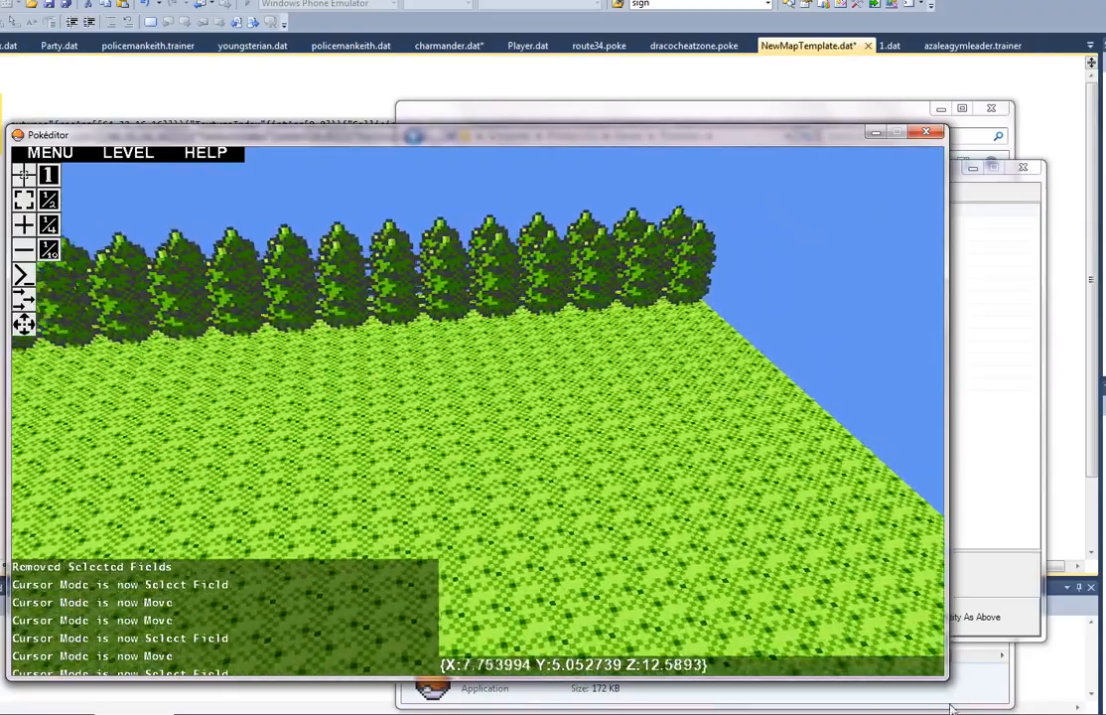
Step: Switch to the existing route map and examine the entity properties of its selected tall grass field
{"action": "key", "text": "alt+Tab"}
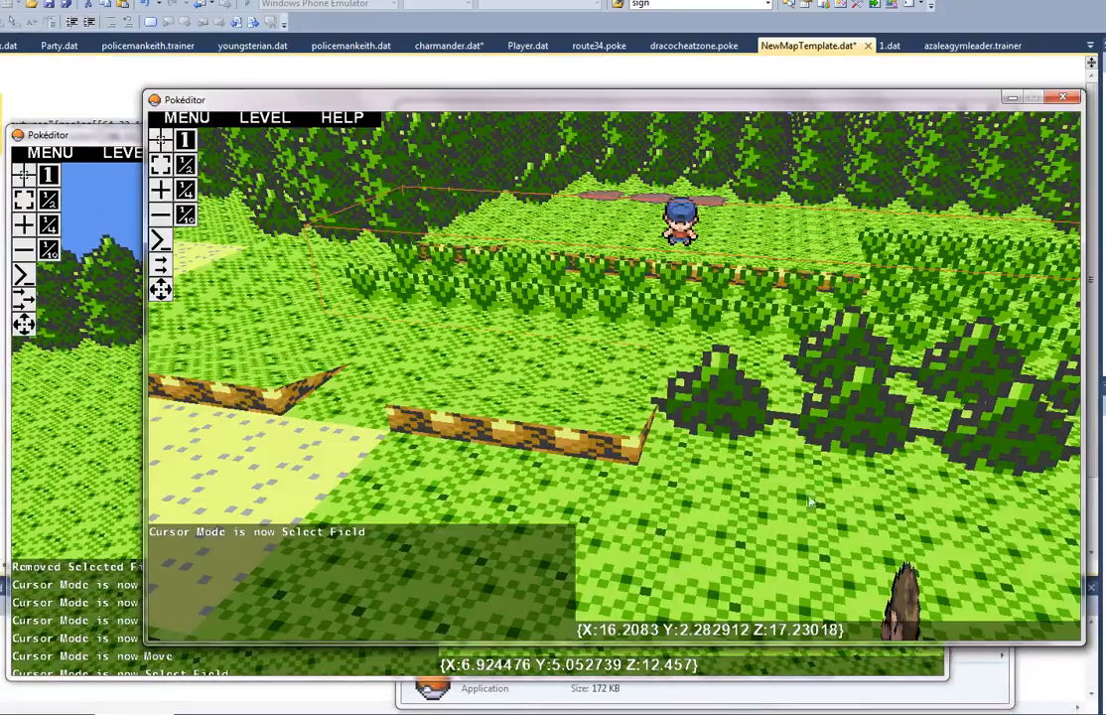
{"action": "right_click_drag", "start_coordinate": [811, 501], "coordinate": [617, 383]}
{"action": "key", "text": "w"}
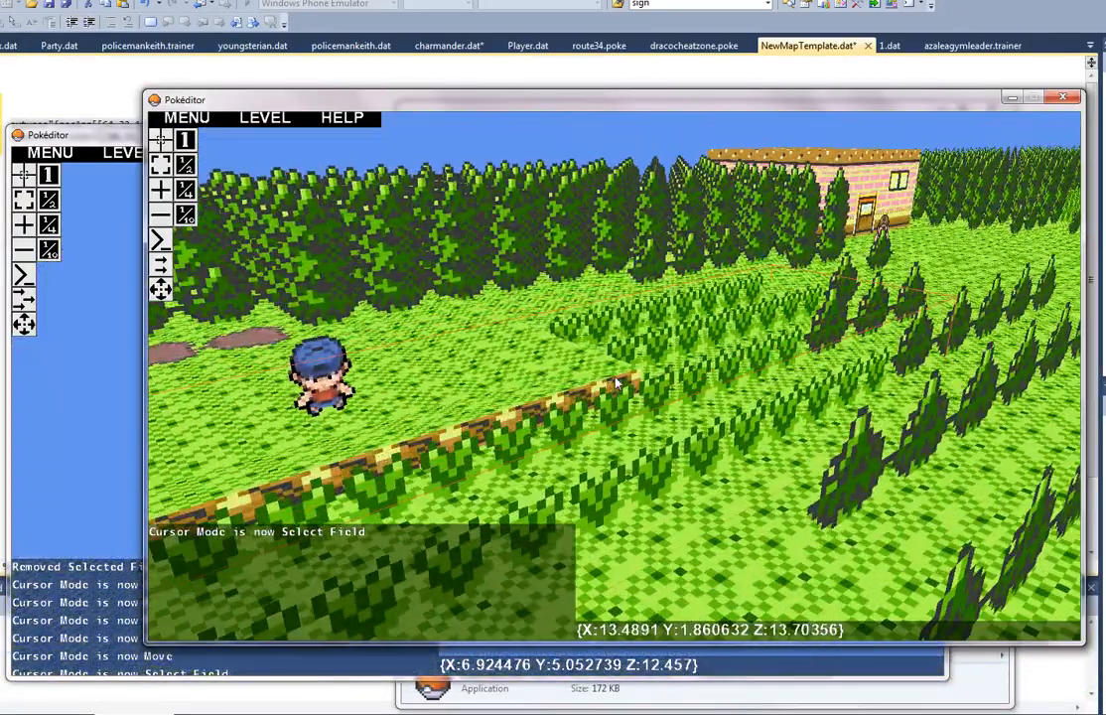
{"action": "left_click", "coordinate": [162, 240]}
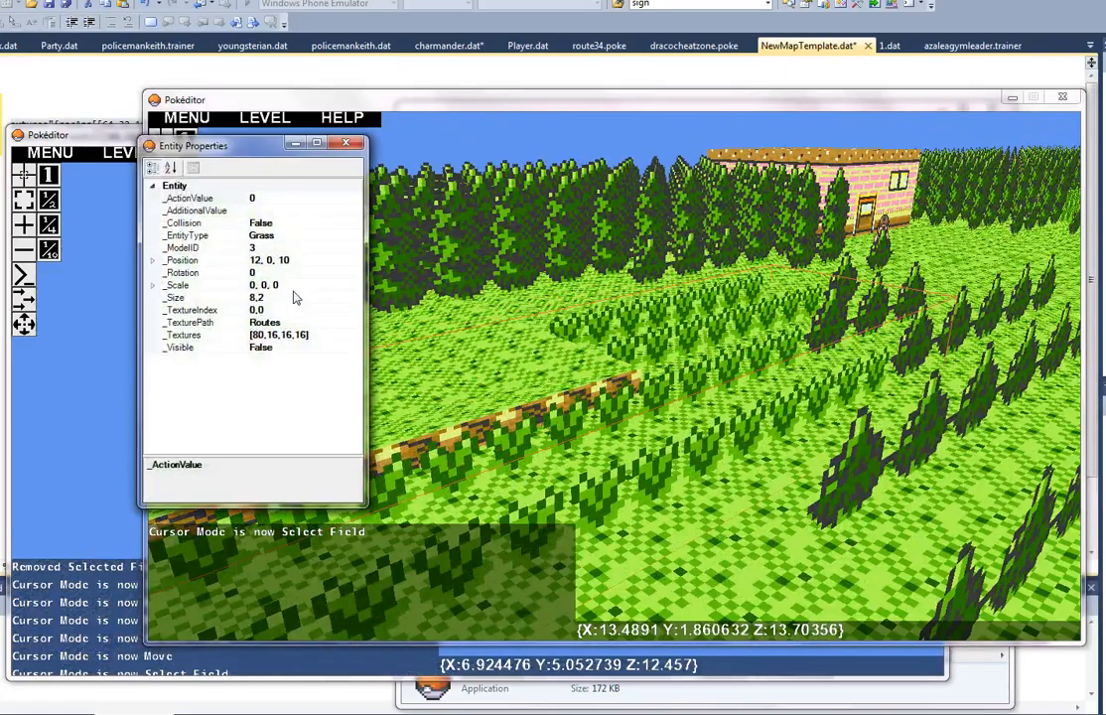
{"action": "left_click", "coordinate": [597, 305]}
{"action": "right_click_drag", "start_coordinate": [645, 324], "coordinate": [615, 383]}
{"action": "key", "text": "s"}
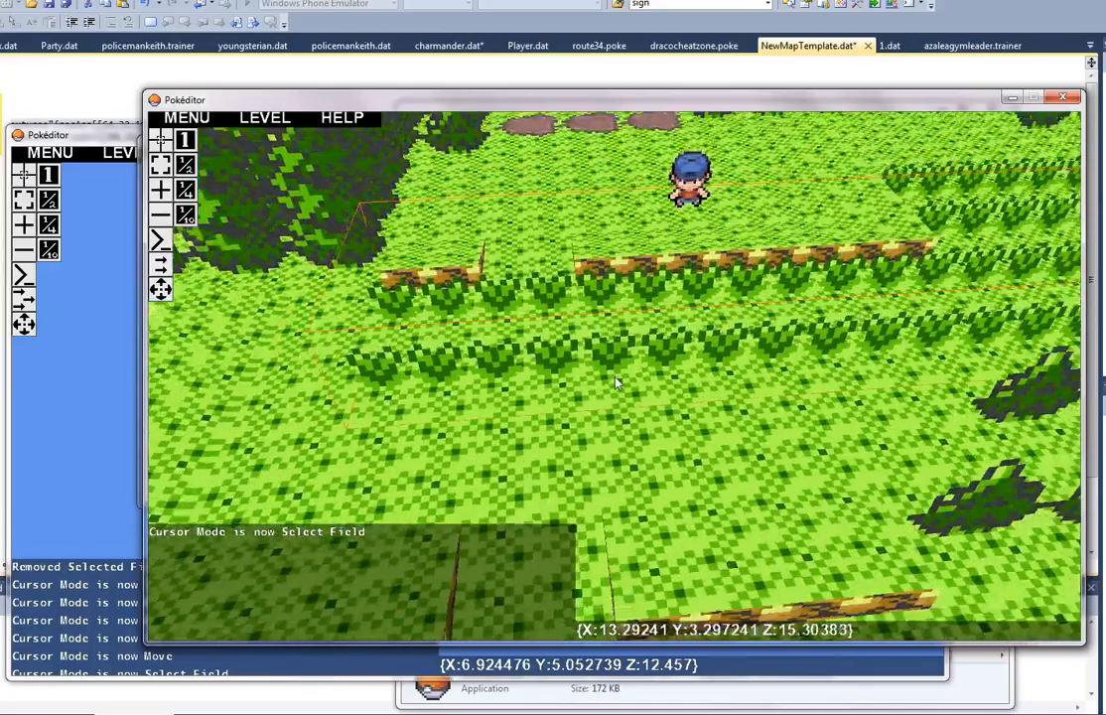
{"action": "key", "text": "s"}
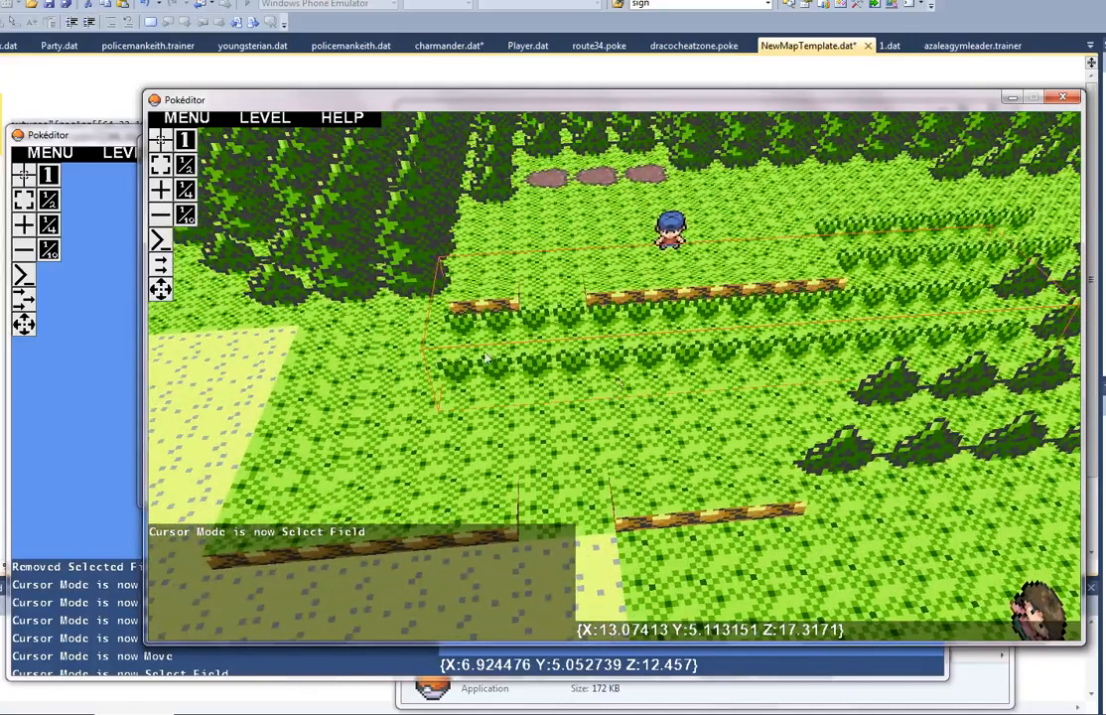
Step: Return to the new map, paste the copied tall grass field, and show its entity properties
{"action": "left_click", "coordinate": [113, 136]}
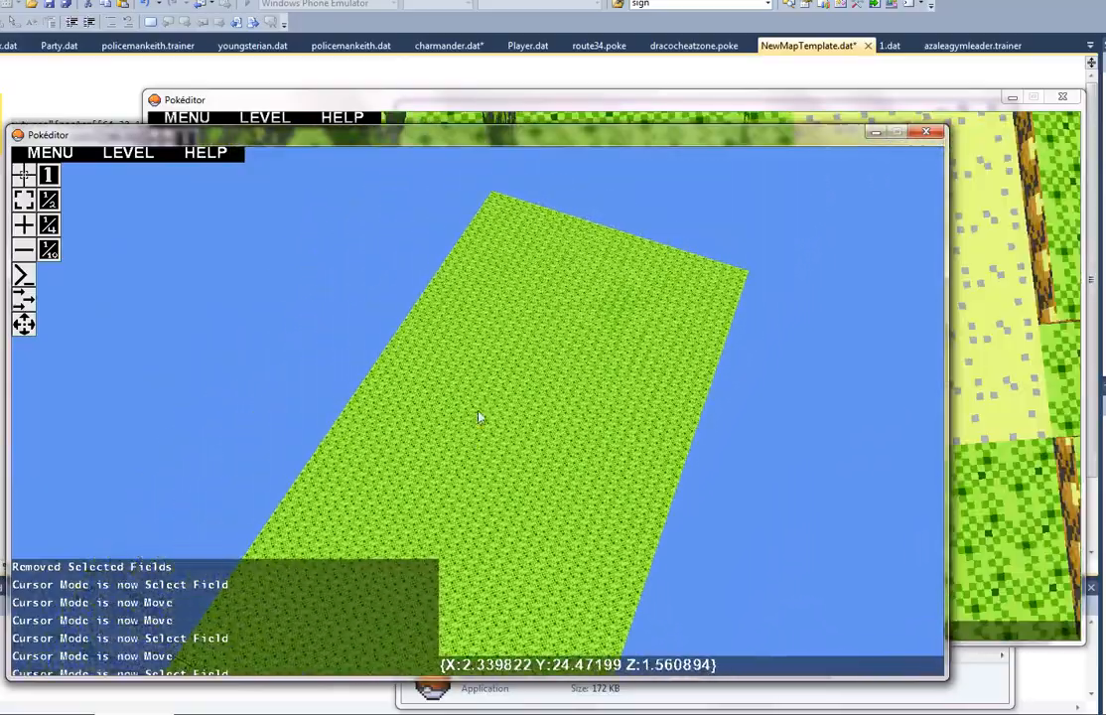
{"action": "key", "text": "ctrl+v"}
{"action": "mouse_move", "coordinate": [487, 402]}
{"action": "right_mouse_down"}
{"action": "mouse_move", "coordinate": [456, 422]}
{"action": "mouse_move", "coordinate": [479, 417]}
{"action": "right_mouse_up"}
{"action": "key", "text": "w"}
{"action": "key", "text": "d"}
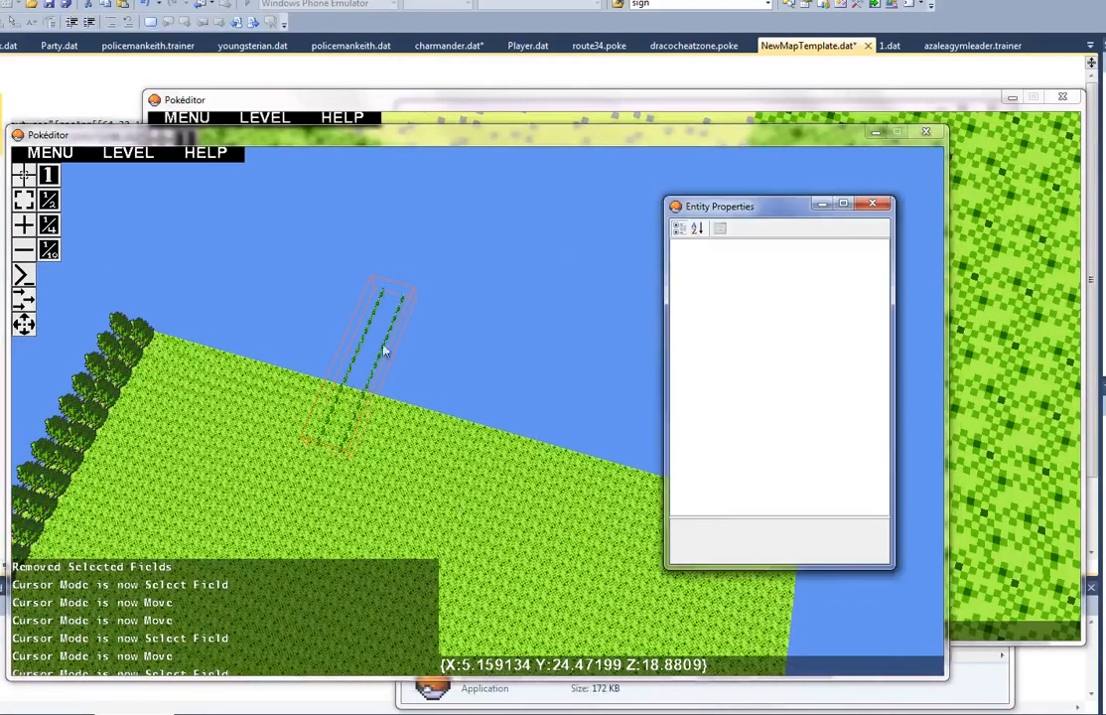
{"action": "left_click", "coordinate": [25, 197]}
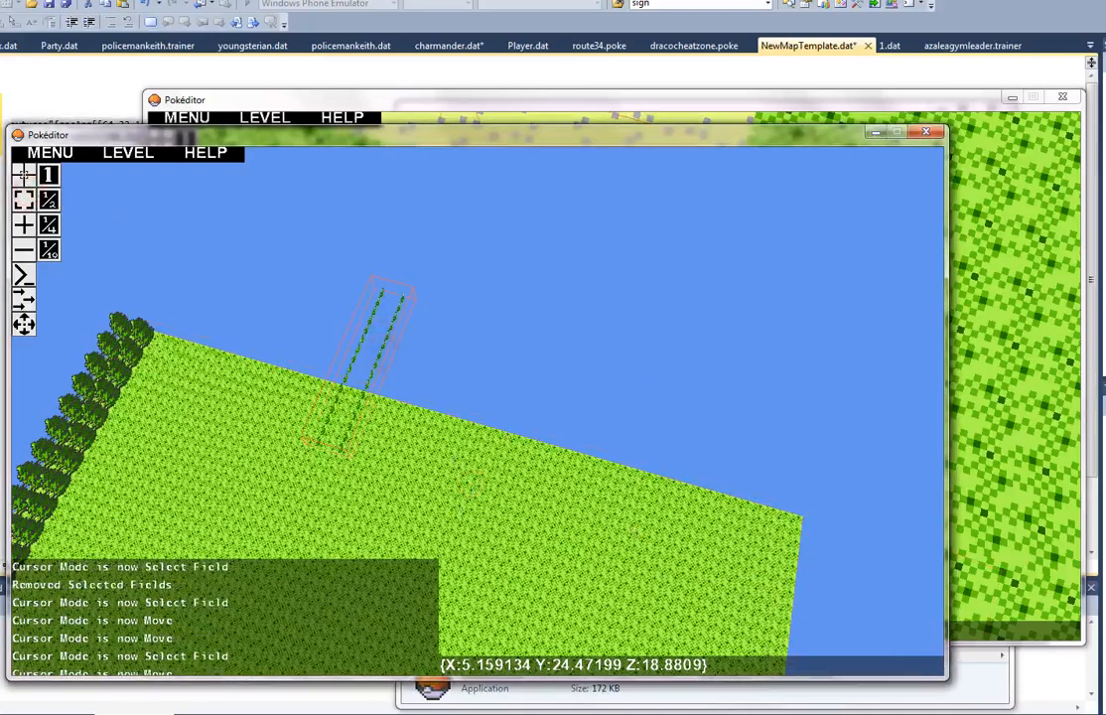
{"action": "key", "text": "alt+Tab"}
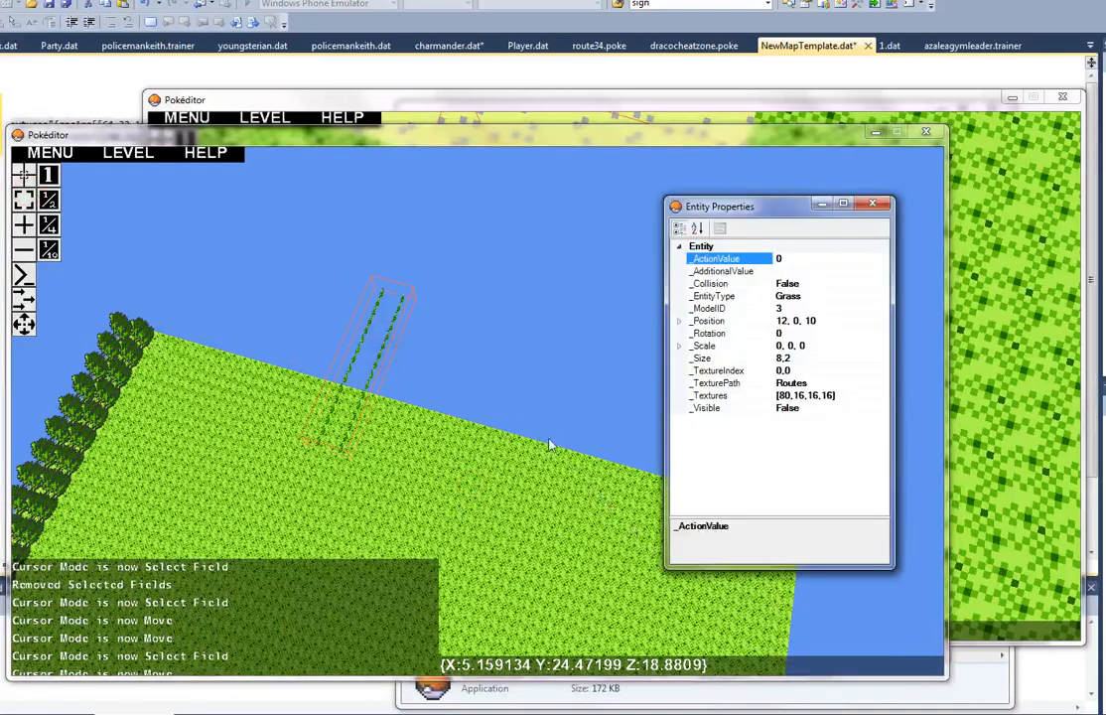
Step: Move the pasted tall grass field in Move mode from the floor's edge fully onto the grass floor
{"action": "right_click_drag", "start_coordinate": [406, 278], "coordinate": [481, 418]}
{"action": "key", "text": "w"}
{"action": "key", "text": "w"}
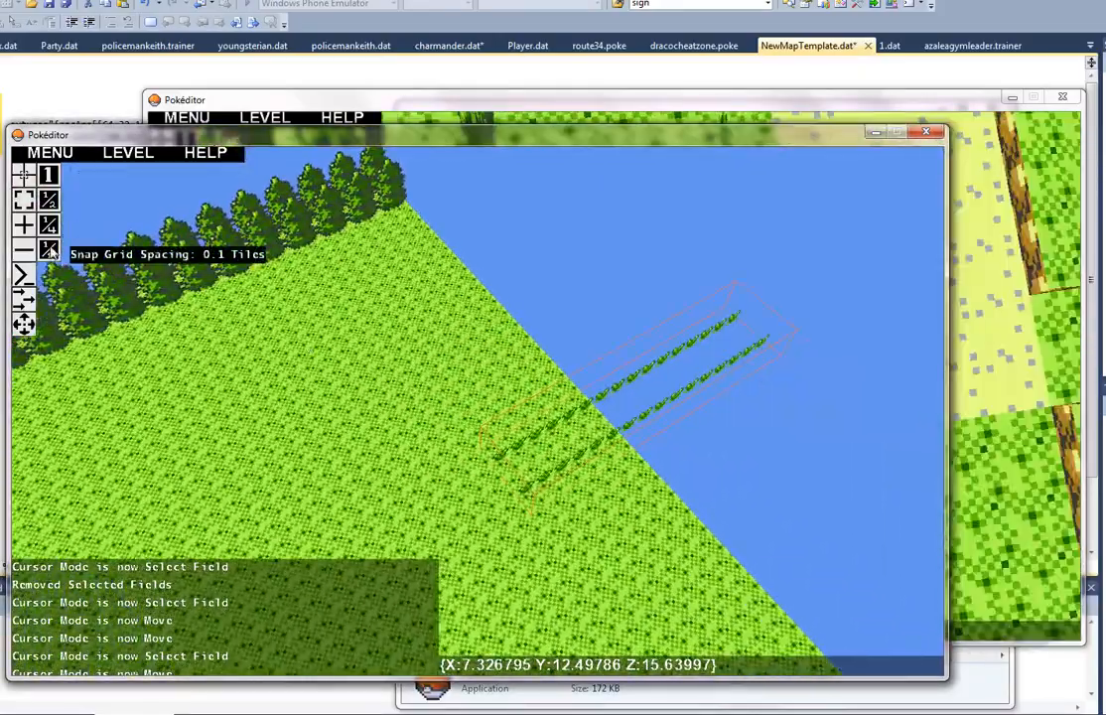
{"action": "left_click", "coordinate": [24, 324]}
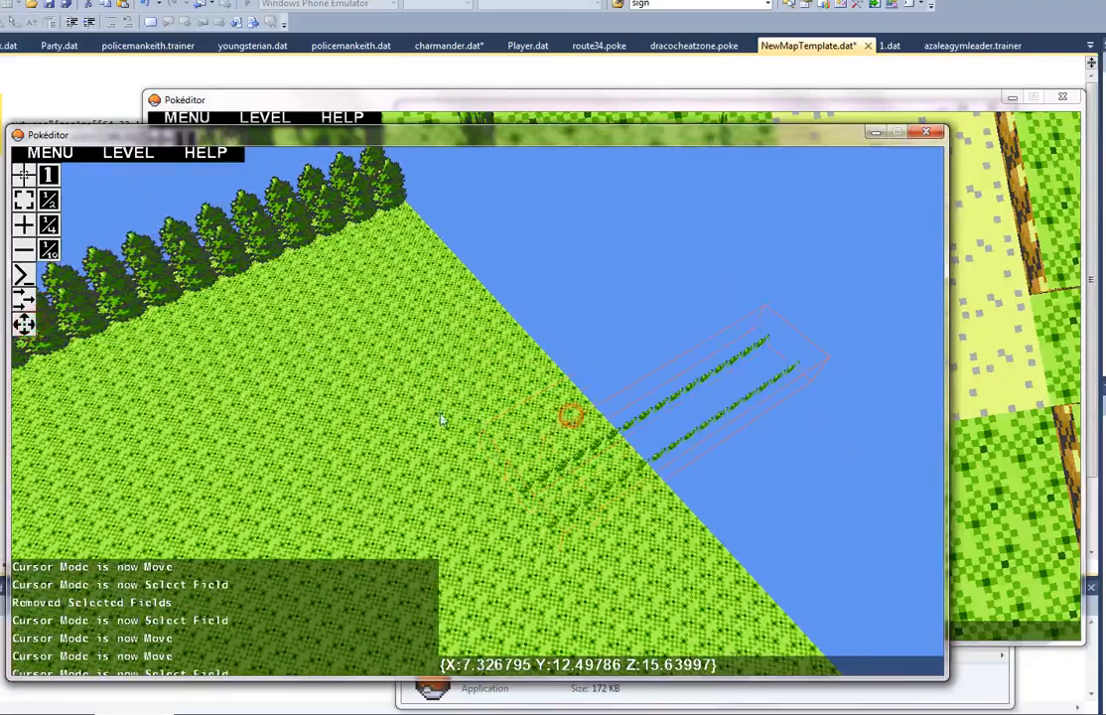
{"action": "left_click_drag", "start_coordinate": [57, 329], "coordinate": [1, 197]}
{"action": "left_click_drag", "start_coordinate": [77, 236], "coordinate": [167, 227]}
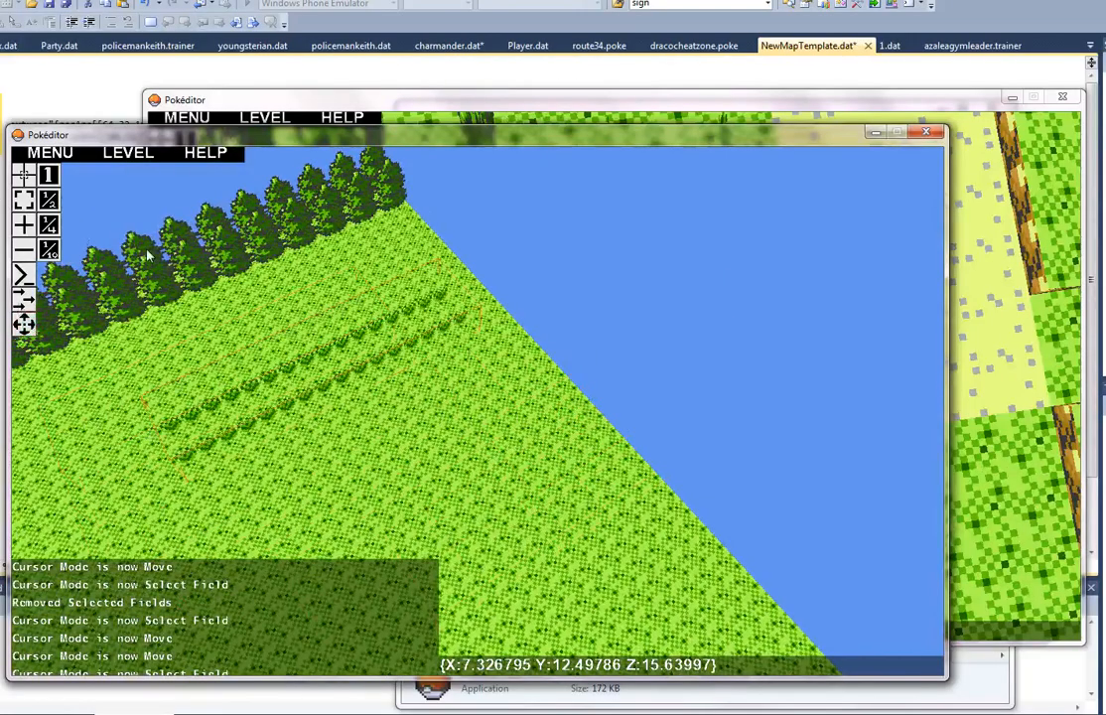
Step: Move the tall grass field up against the tree rows, to position 1, 0, 2
{"action": "key", "text": "a"}
{"action": "mouse_move", "coordinate": [478, 418]}
{"action": "right_mouse_down"}
{"action": "mouse_move", "coordinate": [415, 319]}
{"action": "mouse_move", "coordinate": [480, 418]}
{"action": "mouse_move", "coordinate": [482, 409]}
{"action": "right_mouse_up"}
{"action": "key", "text": "s"}
{"action": "left_click_drag", "start_coordinate": [491, 358], "coordinate": [564, 452]}
{"action": "left_click_drag", "start_coordinate": [33, 364], "coordinate": [173, 207]}
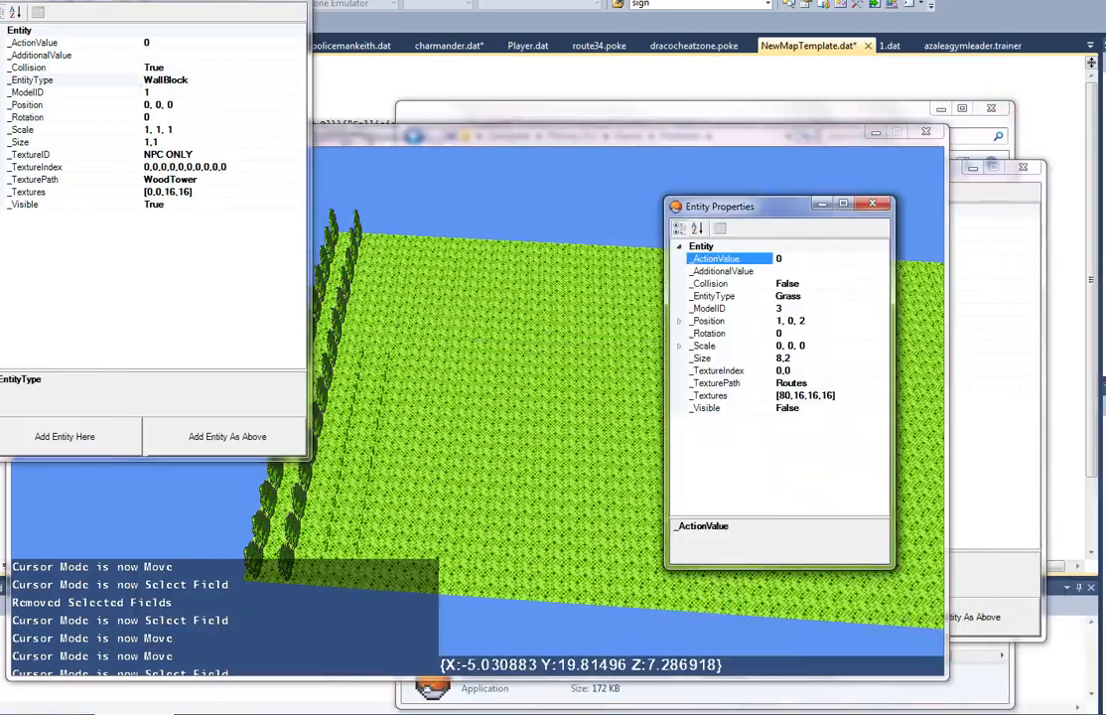
Step: Close the leftover WallBlock Add Entity window of the source route map
{"action": "left_click", "coordinate": [368, 415]}
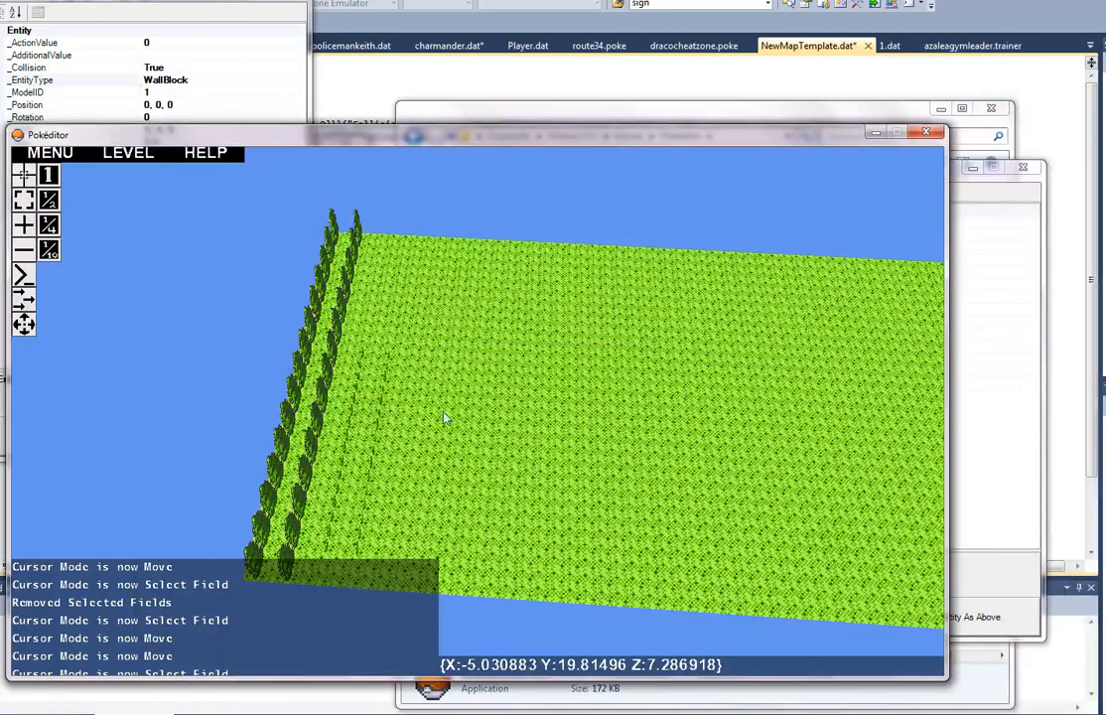
{"action": "left_click", "coordinate": [872, 685]}
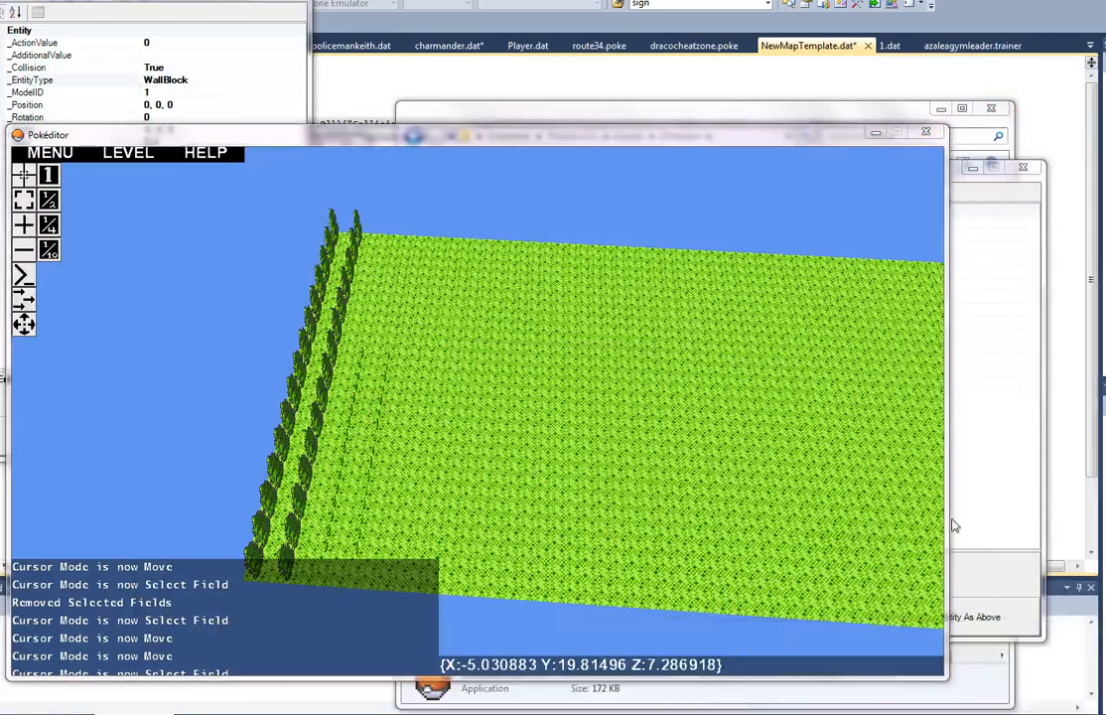
{"action": "left_click", "coordinate": [1059, 96]}
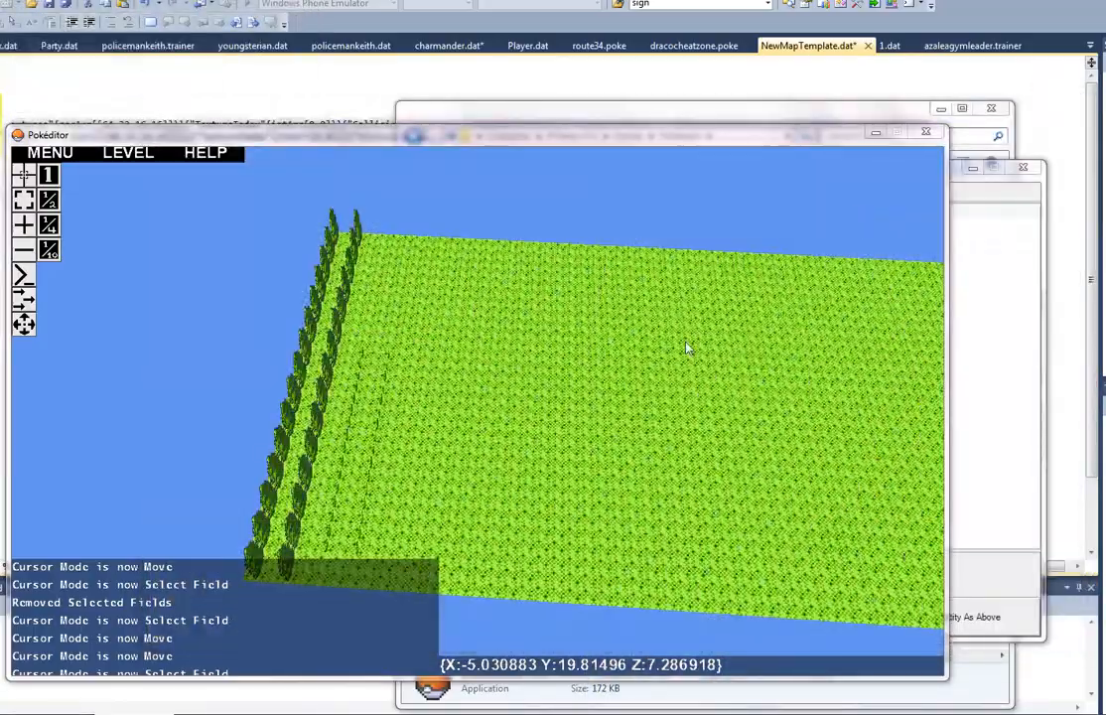
Step: Select the tall grass field in front of the trees using the Select Field cursor mode
{"action": "left_click_drag", "start_coordinate": [686, 348], "coordinate": [478, 418]}
{"action": "key", "text": "w"}
{"action": "right_click_drag", "start_coordinate": [477, 418], "coordinate": [483, 421]}
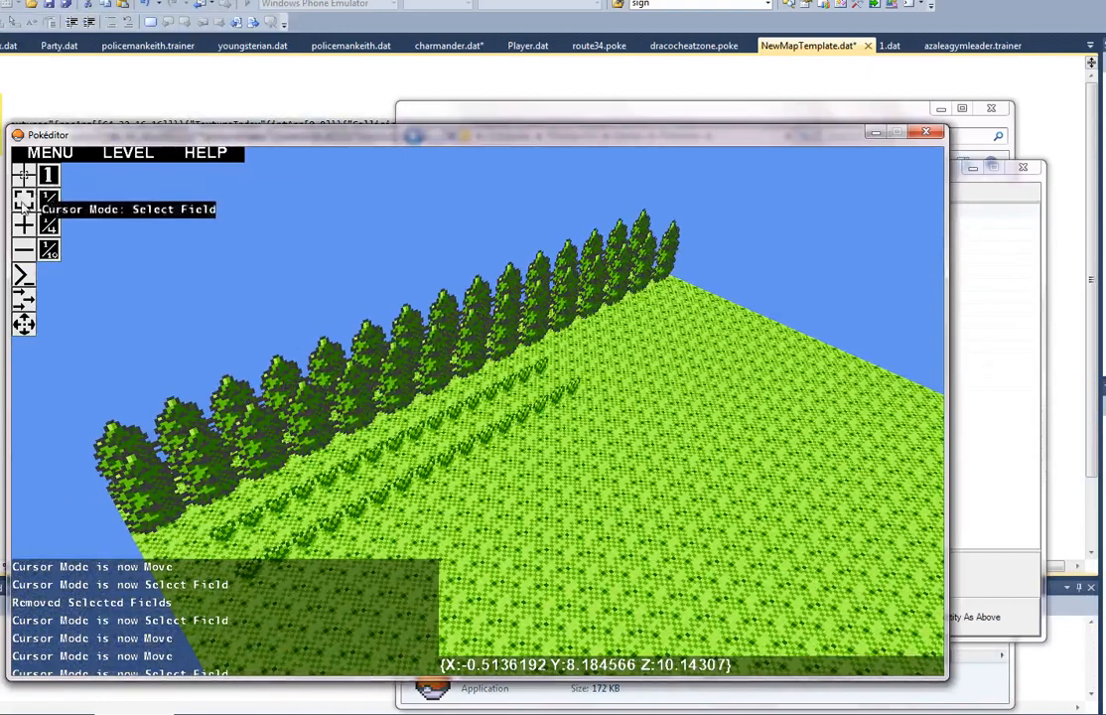
{"action": "left_click", "coordinate": [24, 200]}
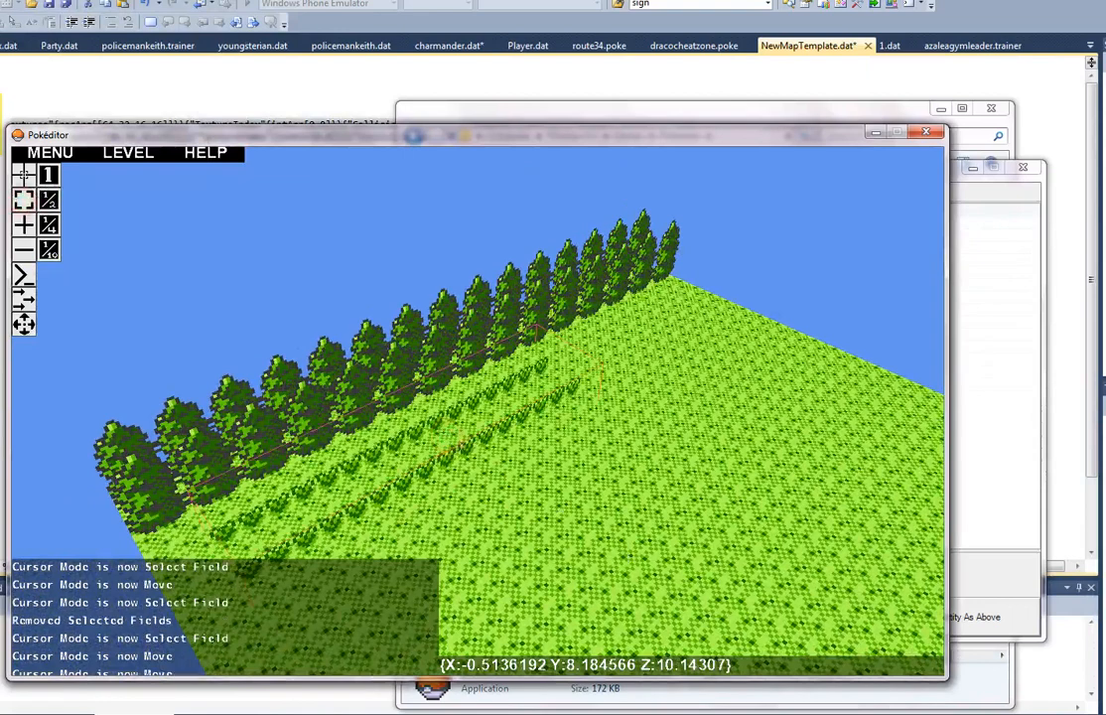
{"action": "left_click", "coordinate": [427, 437]}
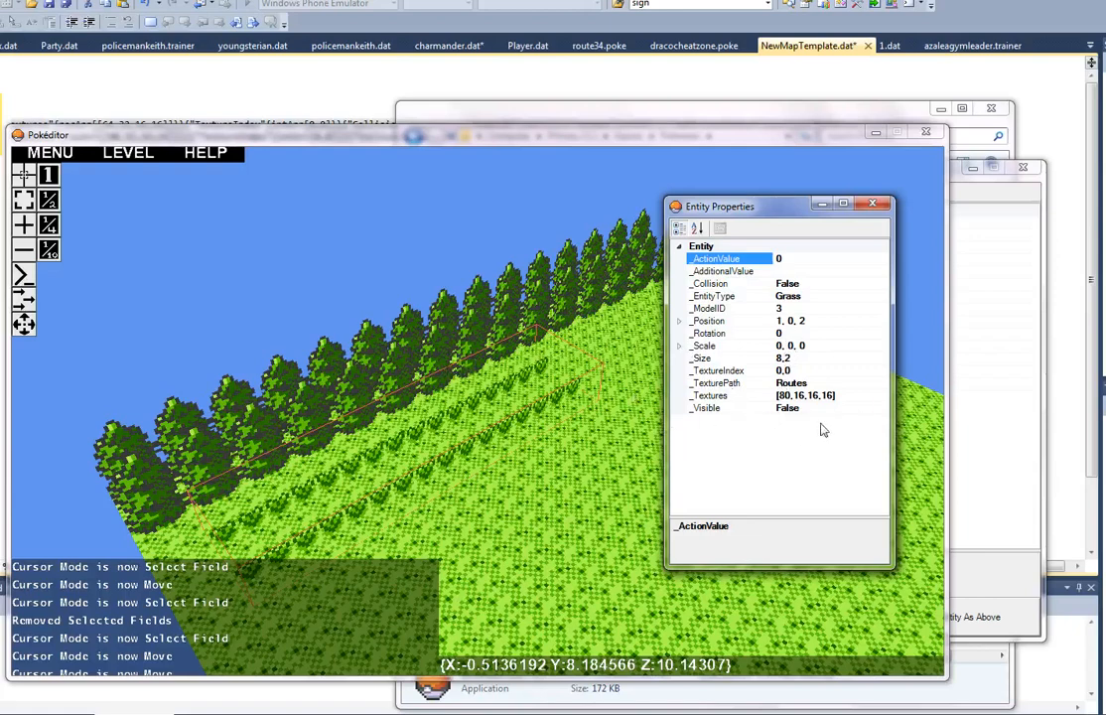
Step: Check the available choices for the tall grass field's _Visible property
{"action": "left_click", "coordinate": [883, 411]}
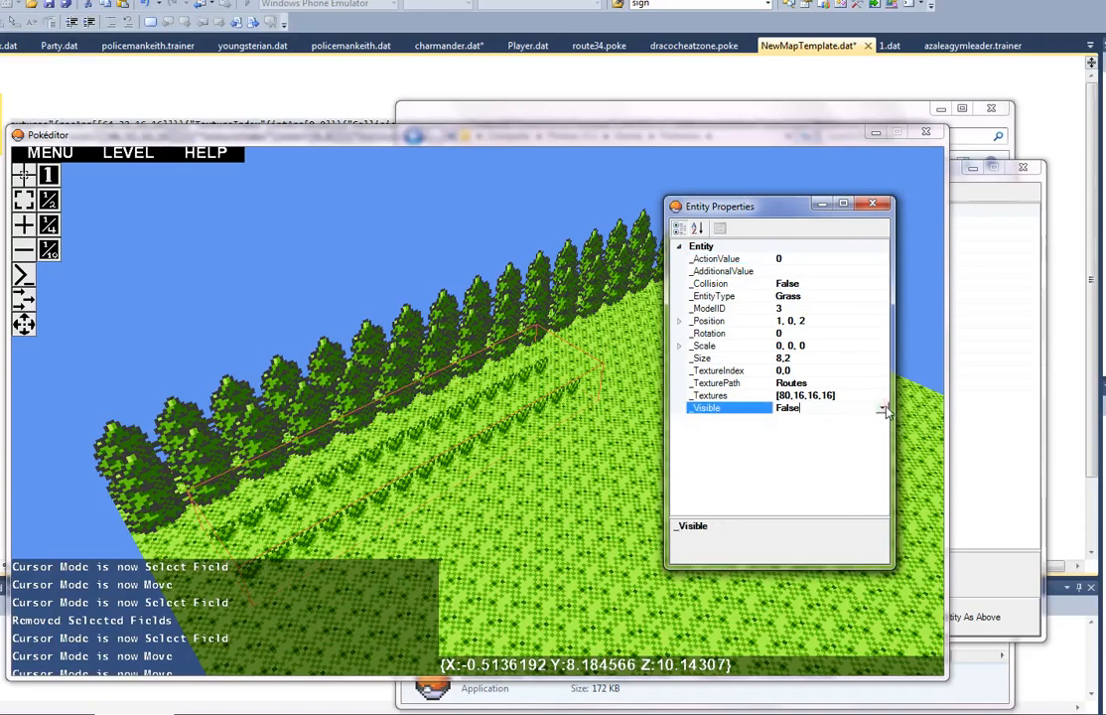
{"action": "left_click", "coordinate": [883, 411]}
{"action": "left_click", "coordinate": [855, 423]}
Step: Set the tall grass field's _Size to 8,15
{"action": "left_click", "coordinate": [800, 358]}
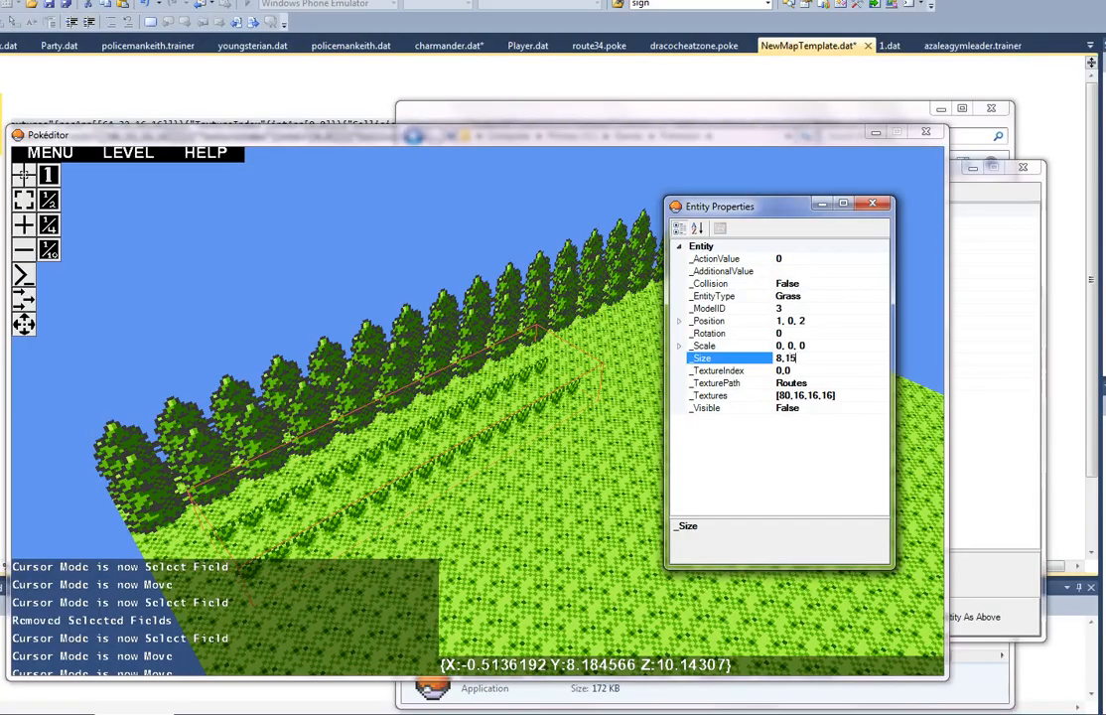
{"action": "type", "text": "15"}
{"action": "key", "text": "Return"}
{"action": "left_click", "coordinate": [418, 274]}
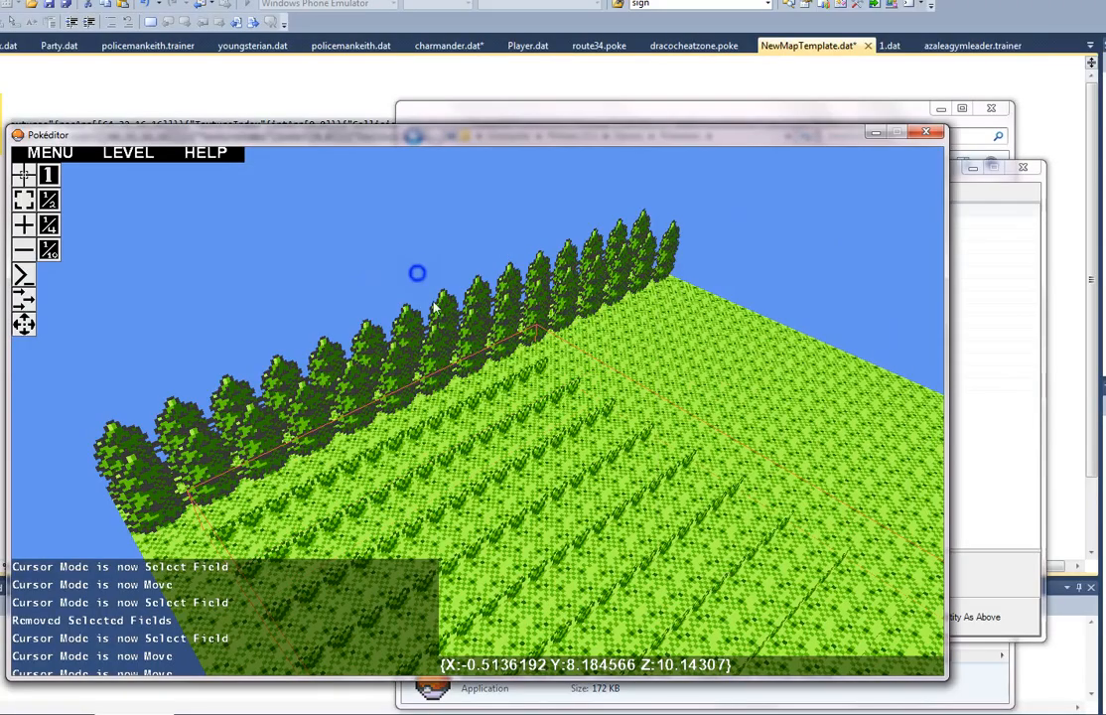
Step: Examine the enlarged tall grass field and its placement on the floor from several sides of the map
{"action": "key", "text": "w"}
{"action": "key", "text": "s"}
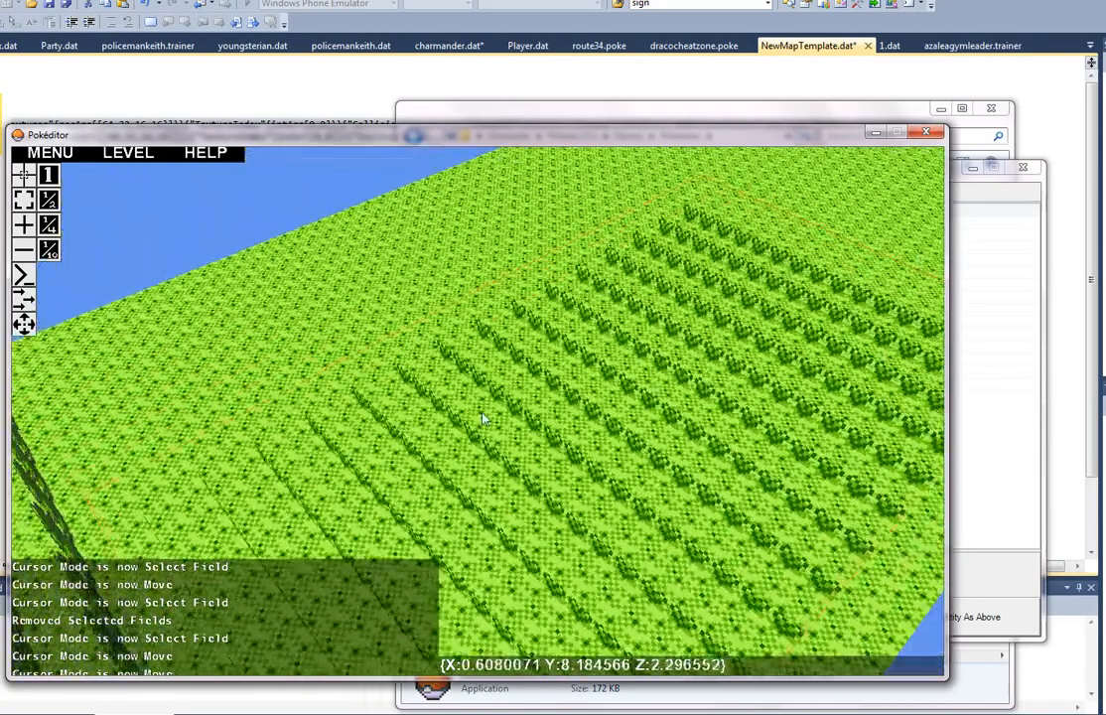
{"action": "key", "text": "a"}
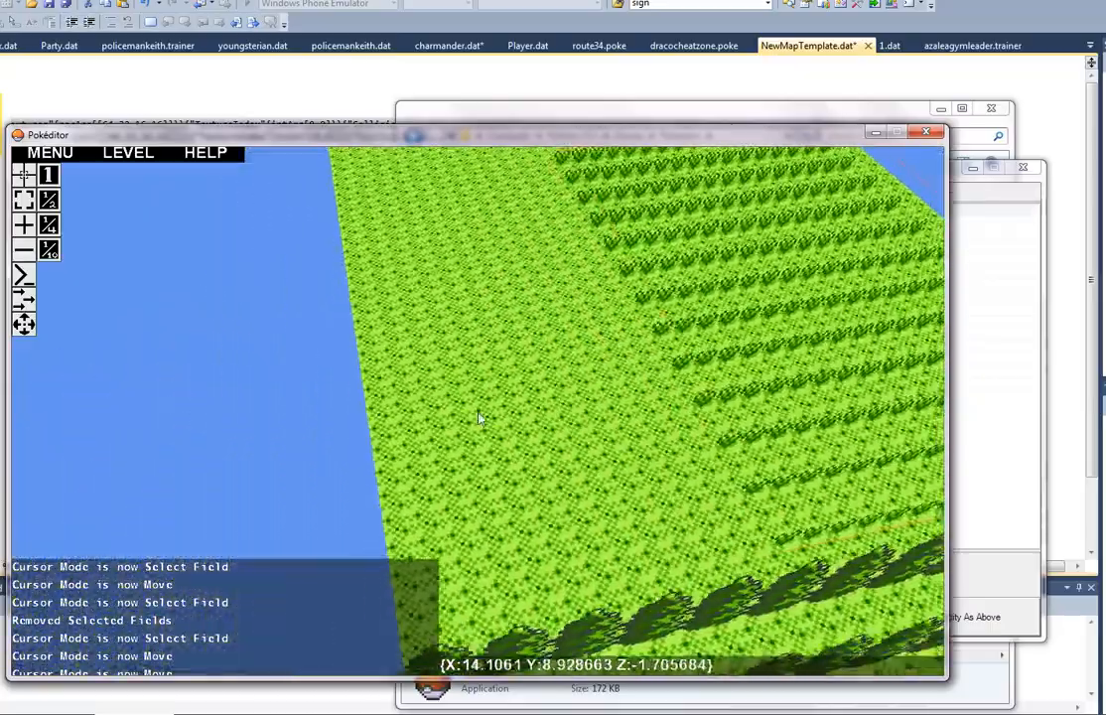
{"action": "key", "text": "s"}
{"action": "key", "text": "w"}
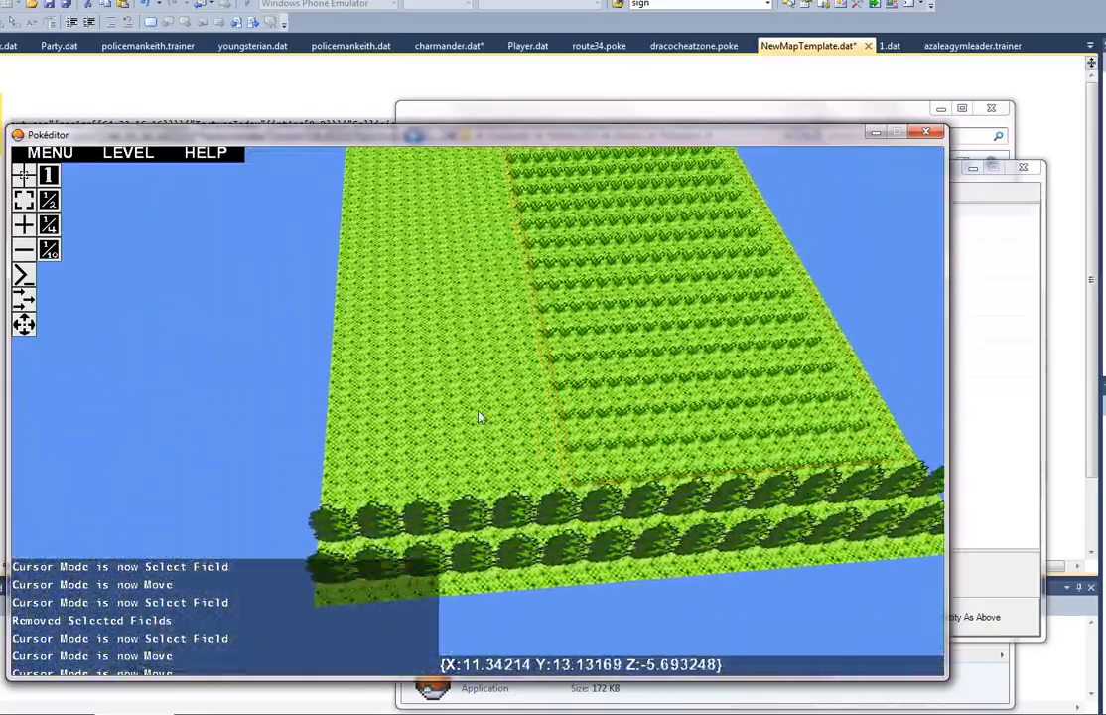
{"action": "key", "text": "a"}
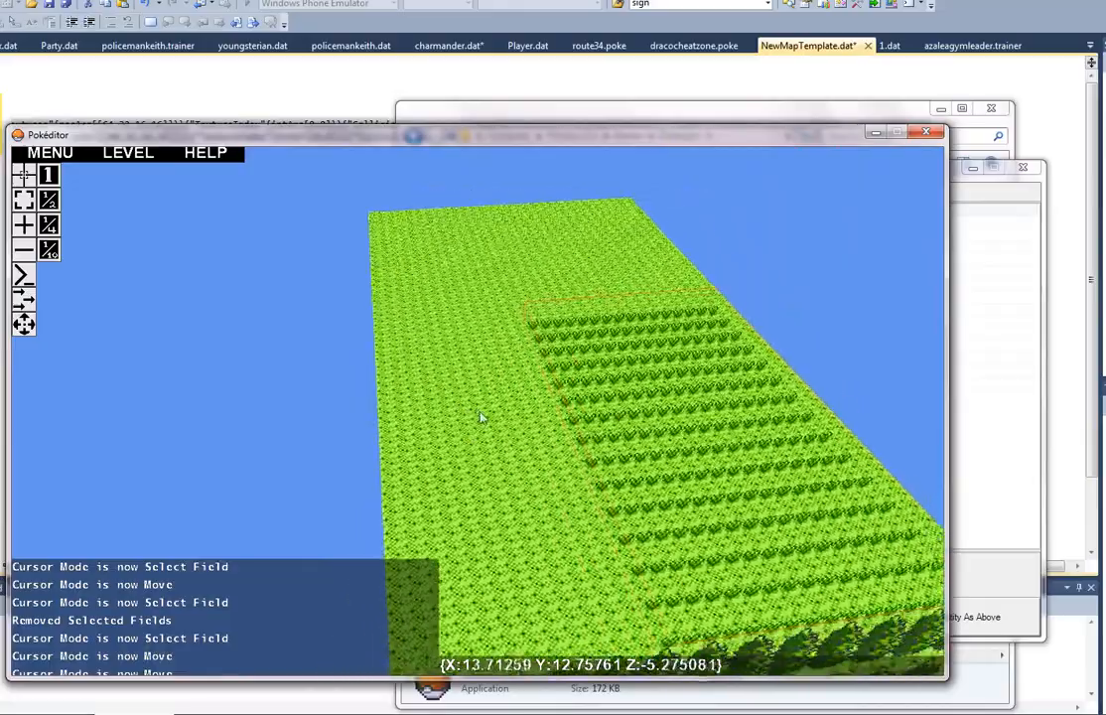
{"action": "key", "text": "w"}
{"action": "key", "text": "a"}
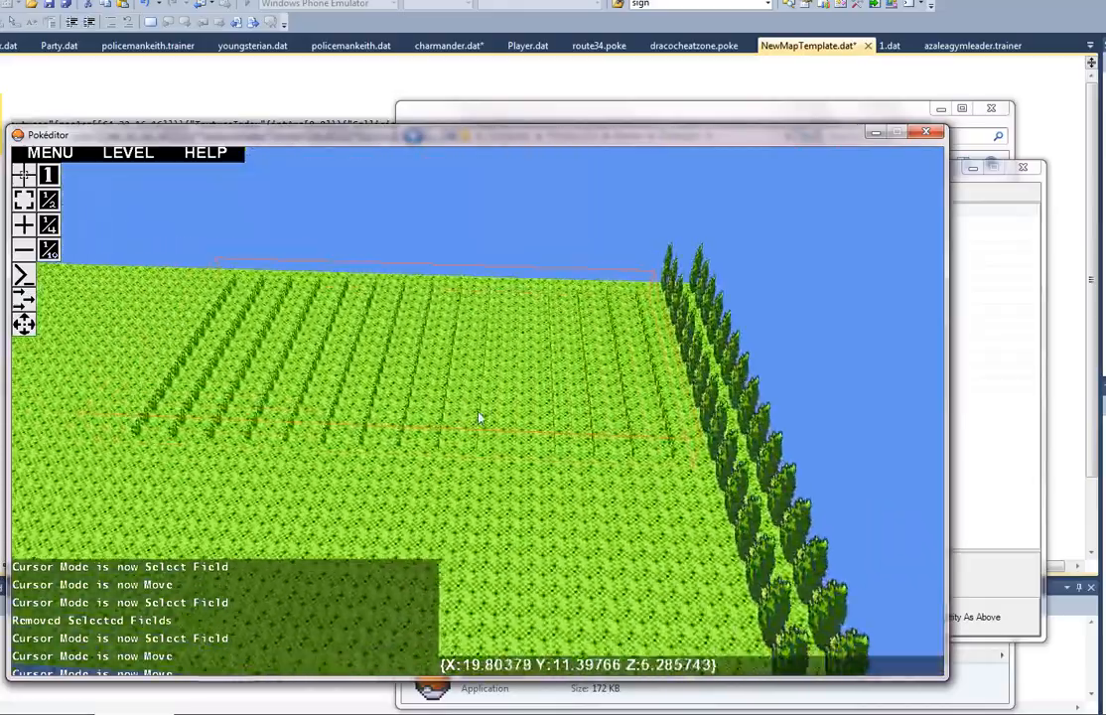
{"action": "key", "text": "s"}
{"action": "key", "text": "d"}
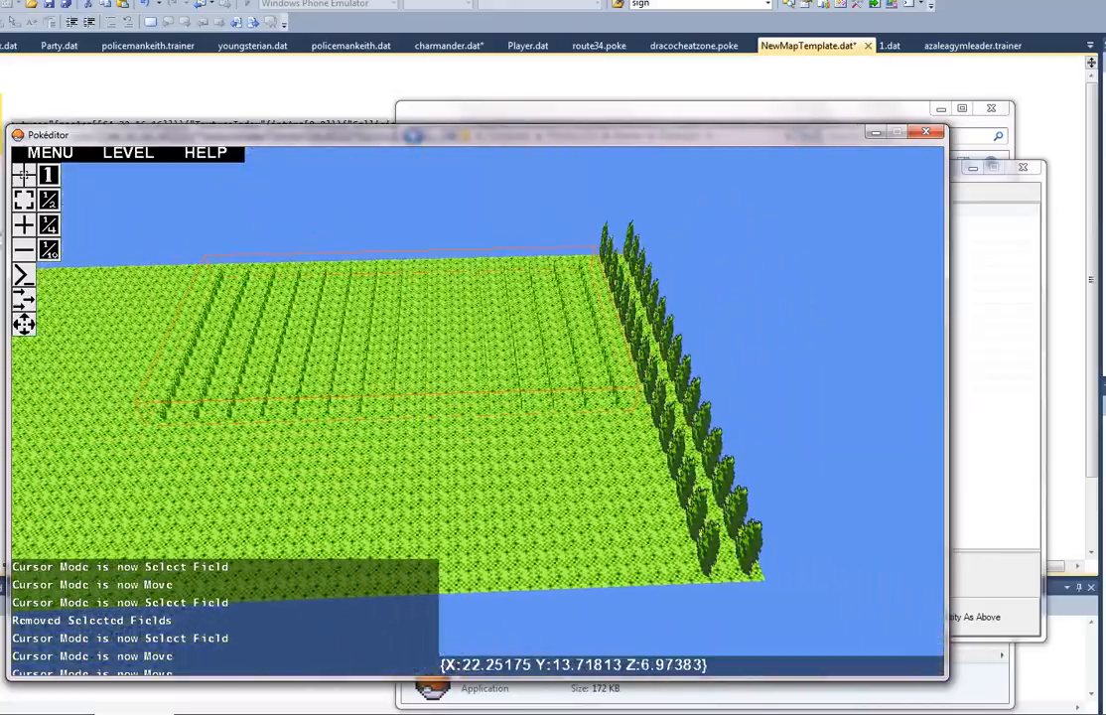
Step: Select the tree field with the Select Field cursor mode and duplicate it in place
{"action": "left_click", "coordinate": [24, 200]}
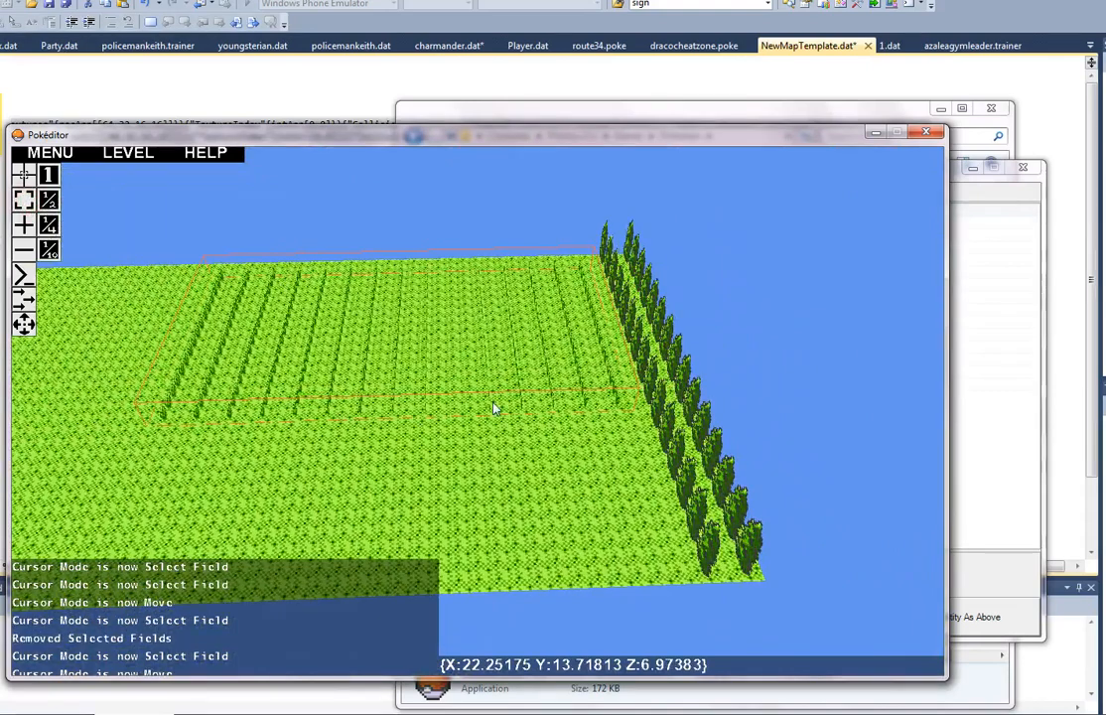
{"action": "left_click", "coordinate": [691, 504]}
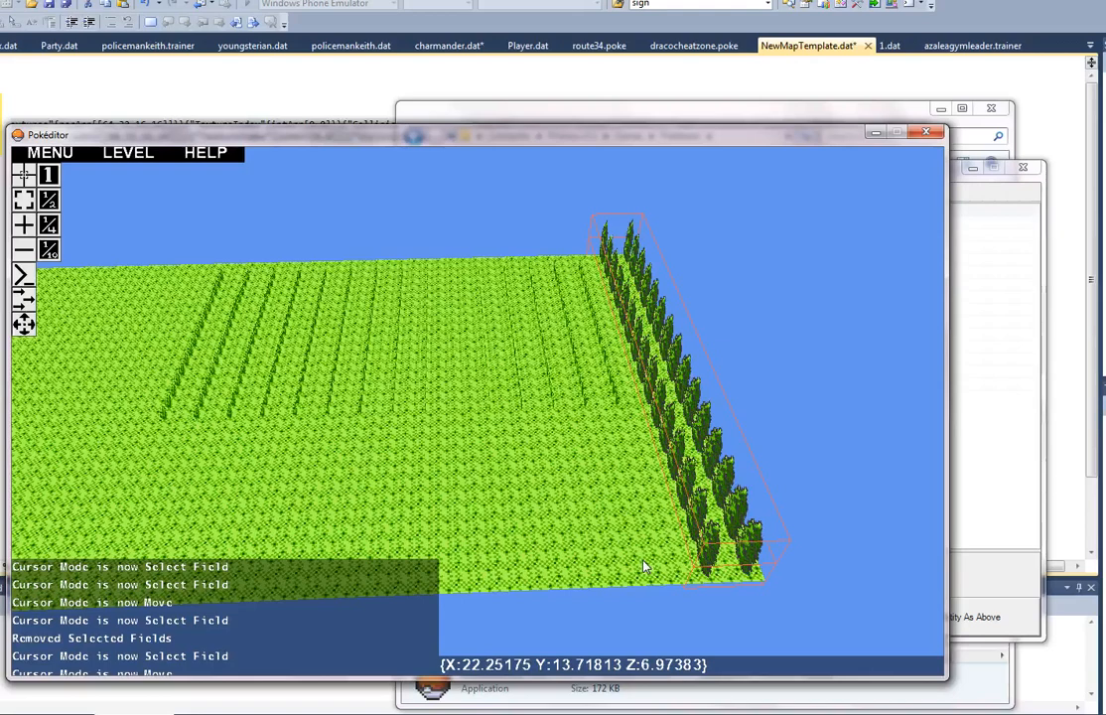
{"action": "key", "text": "Escape"}
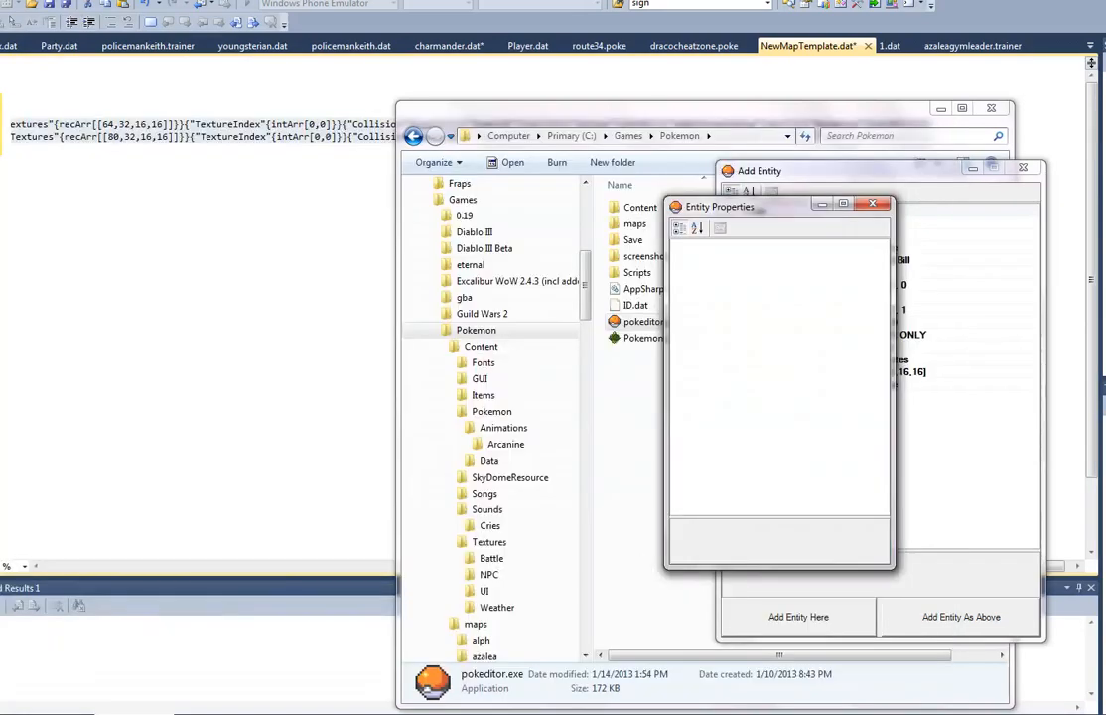
{"action": "left_click", "coordinate": [778, 714]}
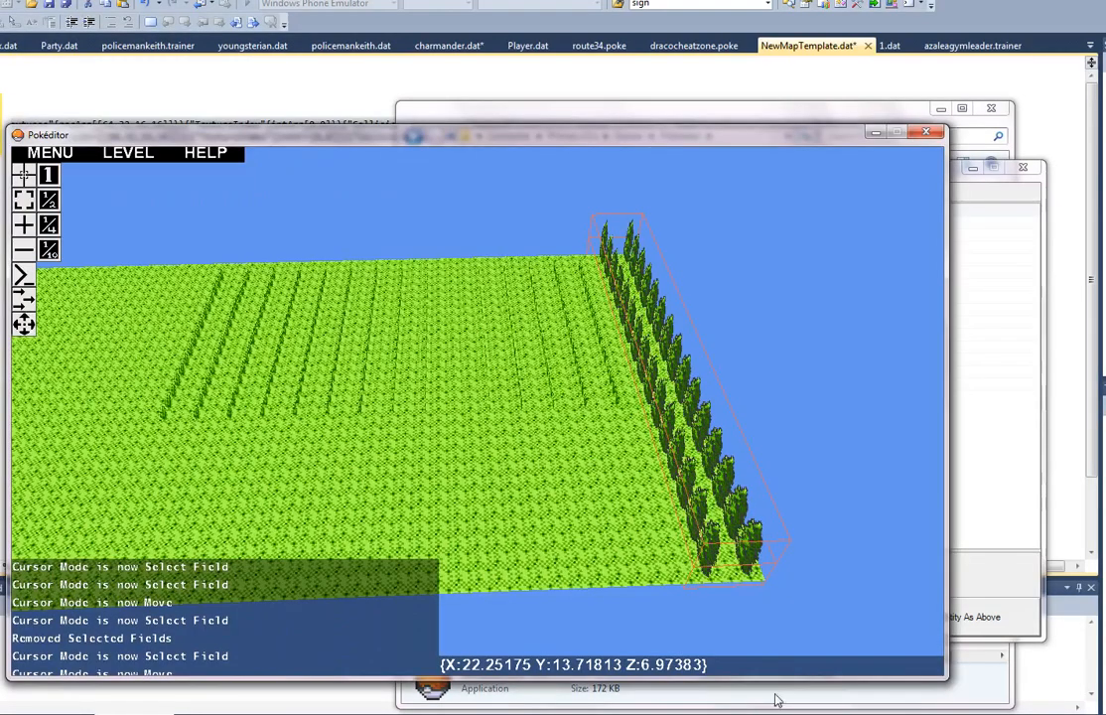
{"action": "left_click", "coordinate": [603, 503]}
Step: Move the duplicated tree row in Move cursor mode beyond the floor's edge, behind the original tree row
{"action": "left_click", "coordinate": [23, 323]}
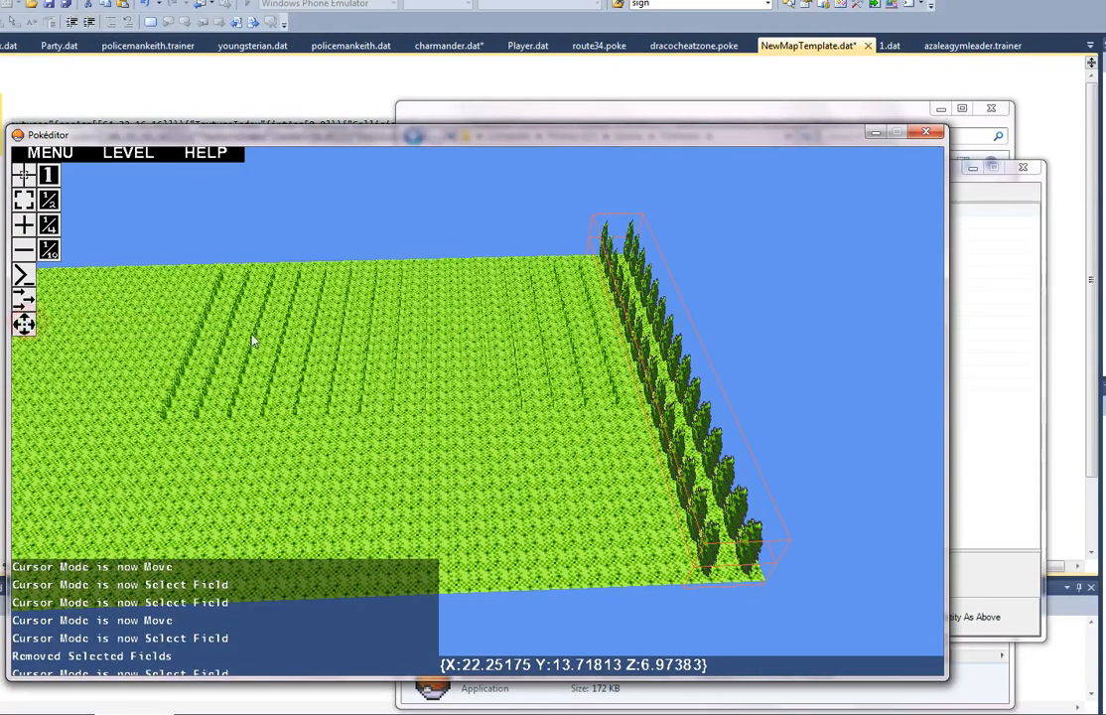
{"action": "left_click_drag", "start_coordinate": [662, 362], "coordinate": [554, 212]}
{"action": "key", "text": "a"}
{"action": "right_click_drag", "start_coordinate": [526, 285], "coordinate": [478, 412]}
{"action": "key", "text": "a"}
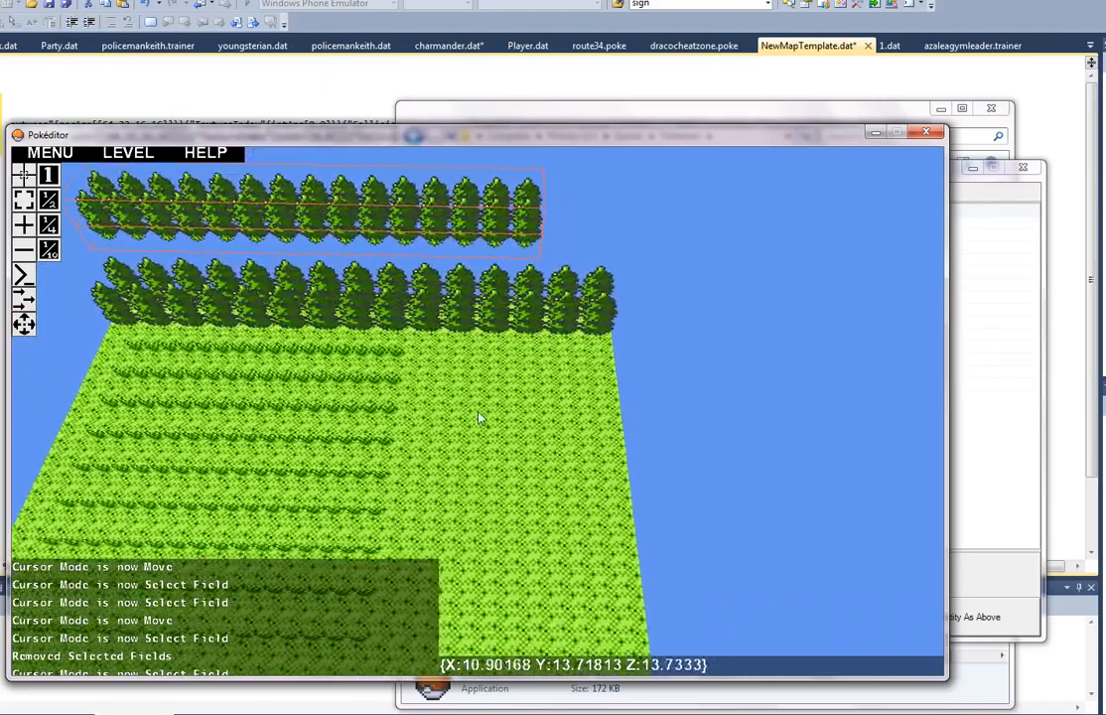
{"action": "key", "text": "d"}
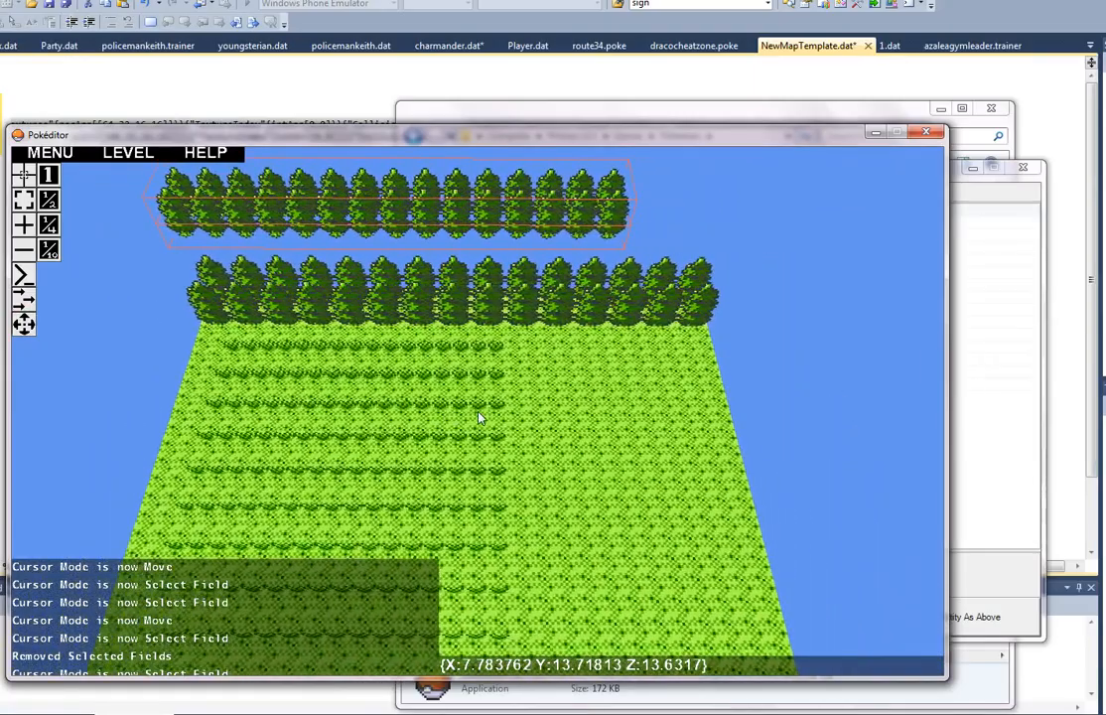
Step: Bring the duplicated tree row back onto the floor, across the tall grass at position 0, 0.8, 6
{"action": "right_click_drag", "start_coordinate": [478, 412], "coordinate": [479, 412]}
{"action": "key", "text": "w"}
{"action": "left_click_drag", "start_coordinate": [478, 412], "coordinate": [596, 610]}
{"action": "key", "text": "d"}
{"action": "right_click_drag", "start_coordinate": [593, 610], "coordinate": [476, 416]}
{"action": "key", "text": "d"}
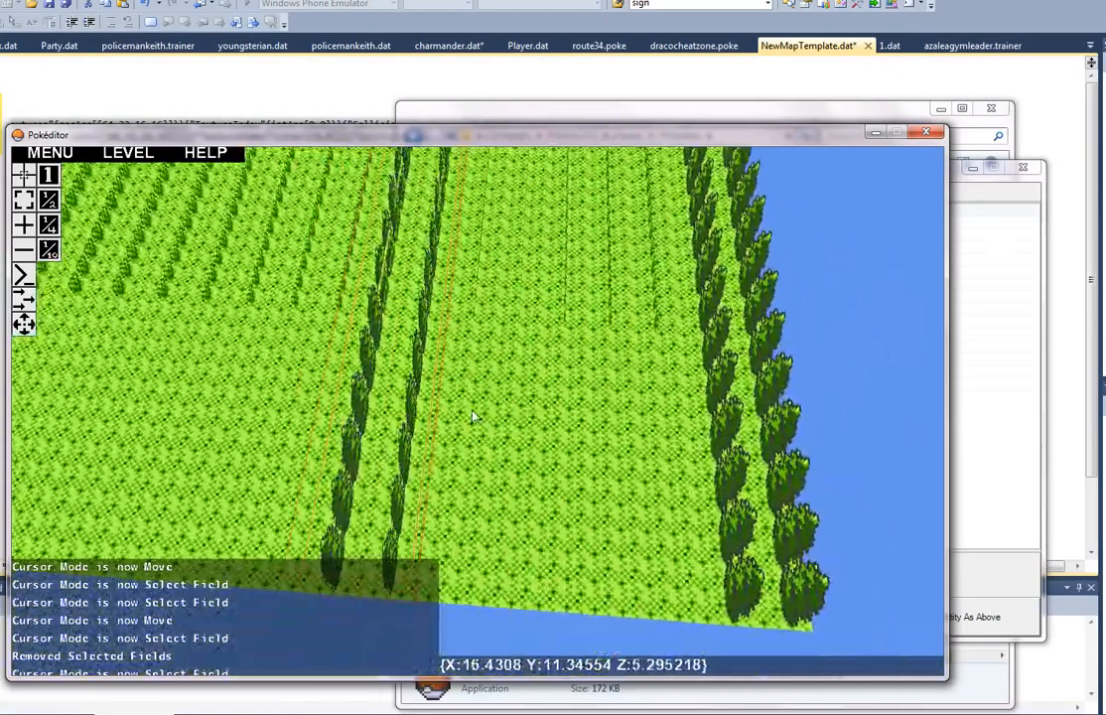
{"action": "left_click_drag", "start_coordinate": [386, 454], "coordinate": [447, 411]}
{"action": "key", "text": "s"}
{"action": "mouse_move", "coordinate": [460, 406]}
{"action": "right_mouse_down"}
{"action": "mouse_move", "coordinate": [437, 340]}
{"action": "mouse_move", "coordinate": [479, 417]}
{"action": "right_mouse_up"}
{"action": "key", "text": "a"}
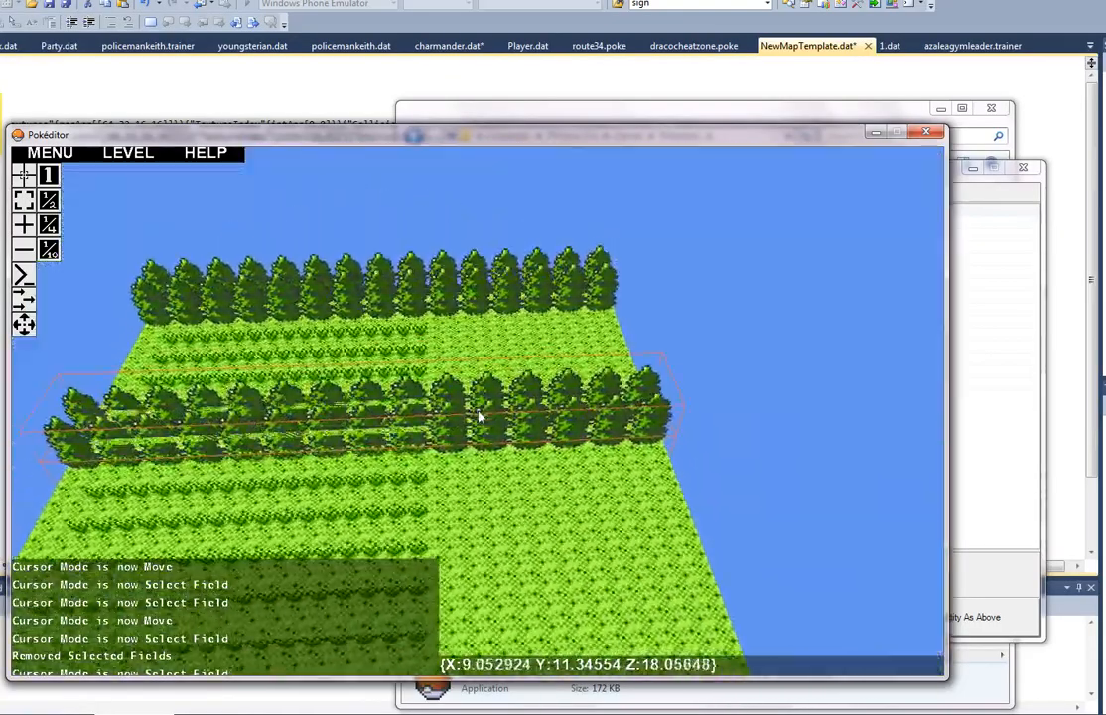
{"action": "key", "text": "d"}
{"action": "key", "text": "a"}
Step: Select the treetop field of the duplicated tree row in Select Field mode and set its _Size to 6,2
{"action": "key", "text": "alt+Tab"}
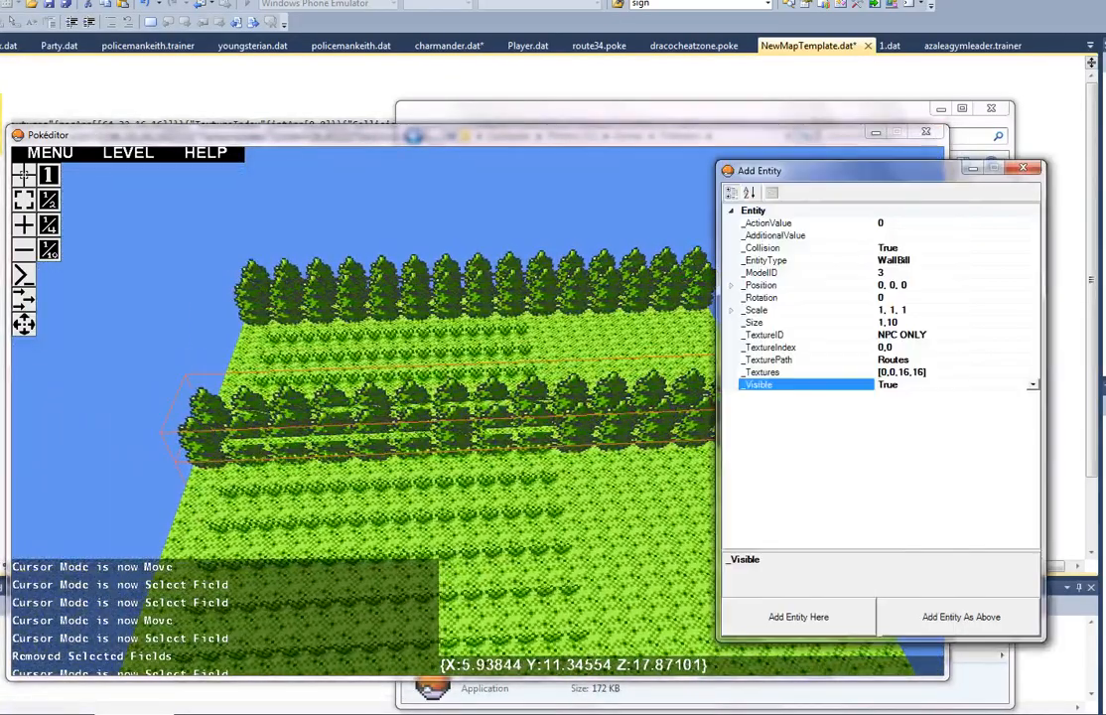
{"action": "key", "text": "alt+Tab"}
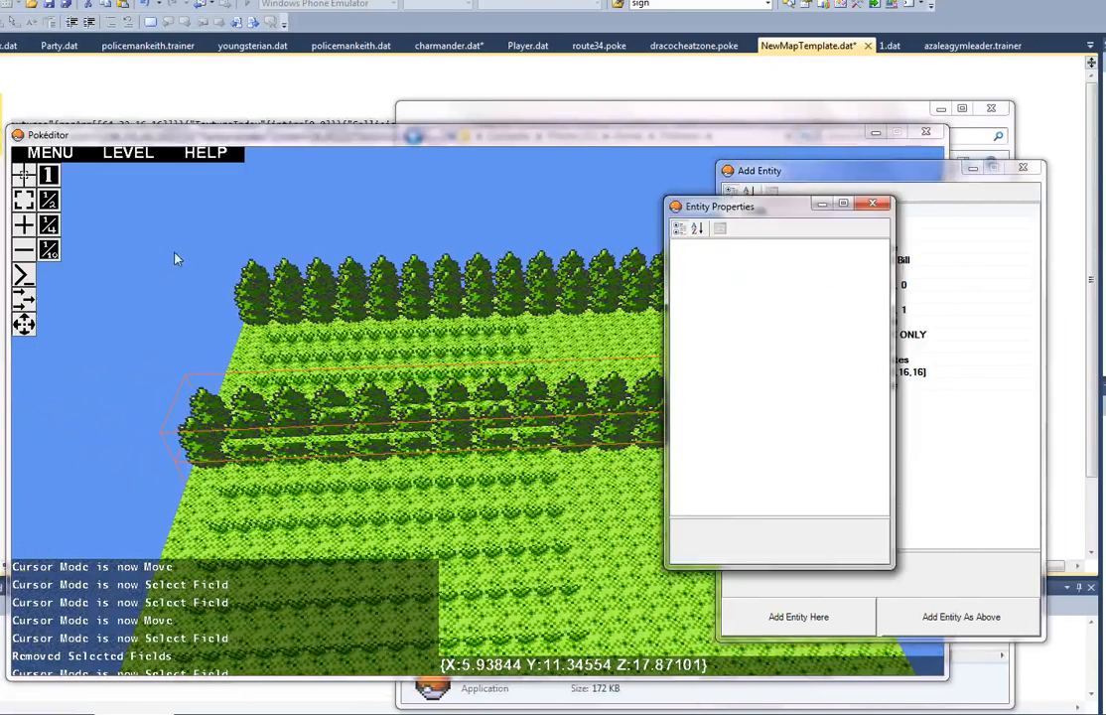
{"action": "left_click", "coordinate": [172, 146]}
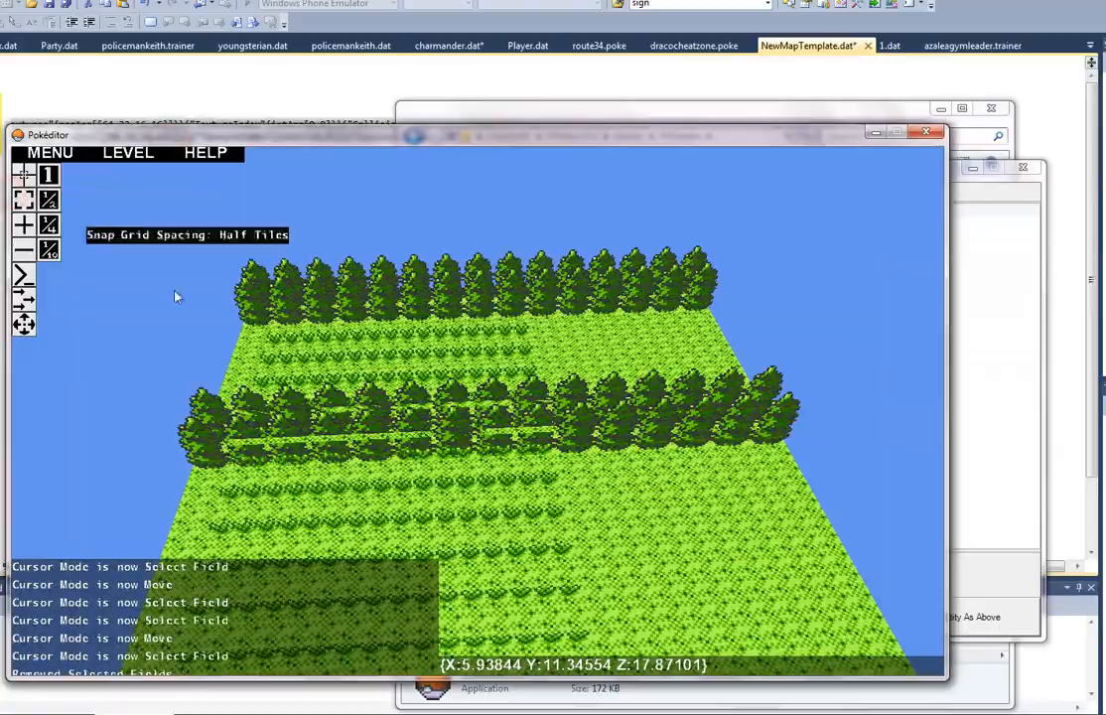
{"action": "key", "text": "w"}
{"action": "right_click_drag", "start_coordinate": [624, 490], "coordinate": [478, 417]}
{"action": "key", "text": "w"}
{"action": "key", "text": "s"}
{"action": "key", "text": "d"}
{"action": "key", "text": "s"}
{"action": "key", "text": "s"}
{"action": "key", "text": "a"}
{"action": "left_click", "coordinate": [477, 416]}
{"action": "key", "text": "d"}
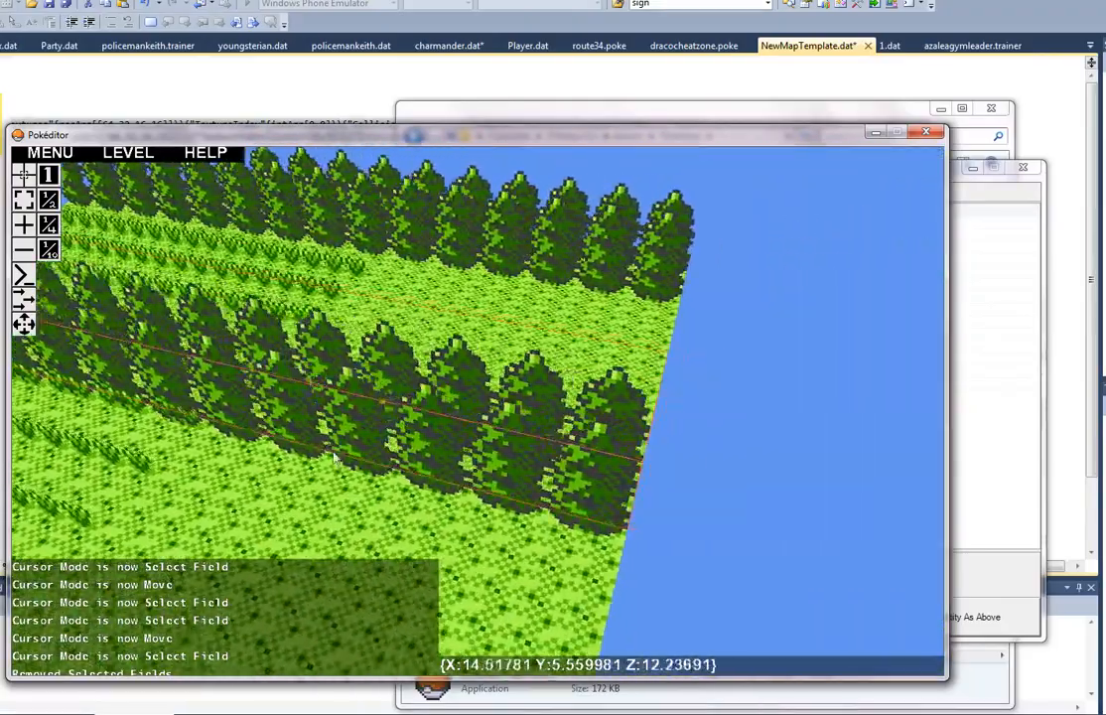
{"action": "key", "text": "d"}
{"action": "key", "text": "e"}
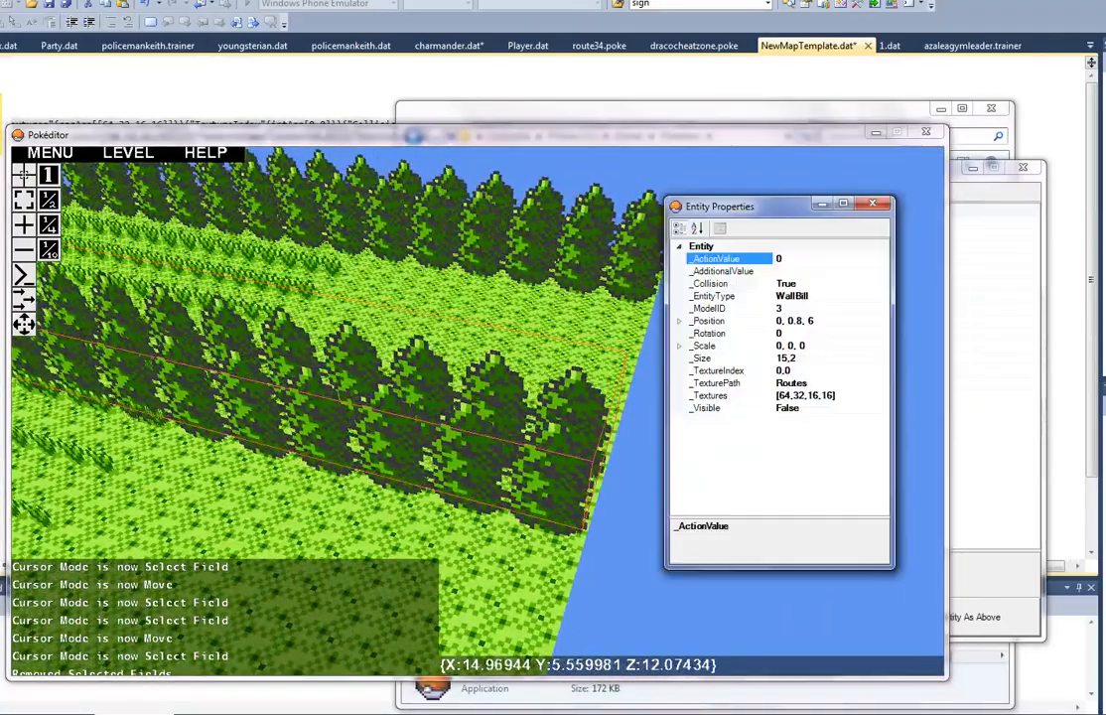
{"action": "left_click", "coordinate": [784, 362]}
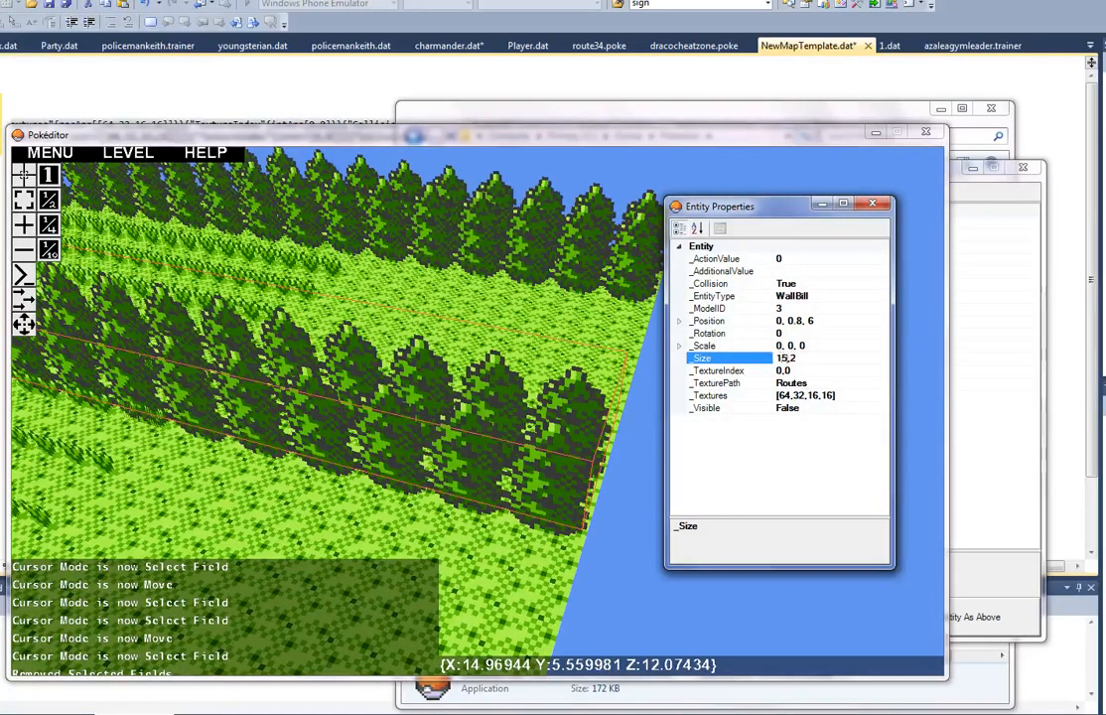
{"action": "key", "text": "Return"}
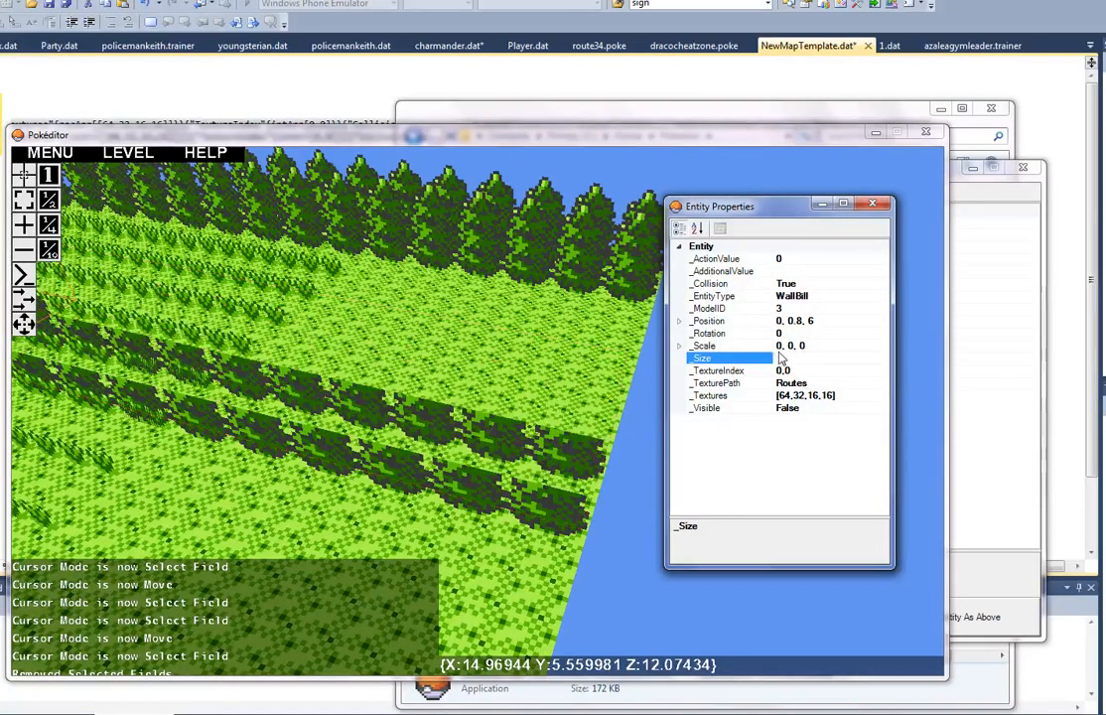
Step: Select the trunk field of the duplicated tree row and set its _Size to 6,2
{"action": "left_click", "coordinate": [482, 444]}
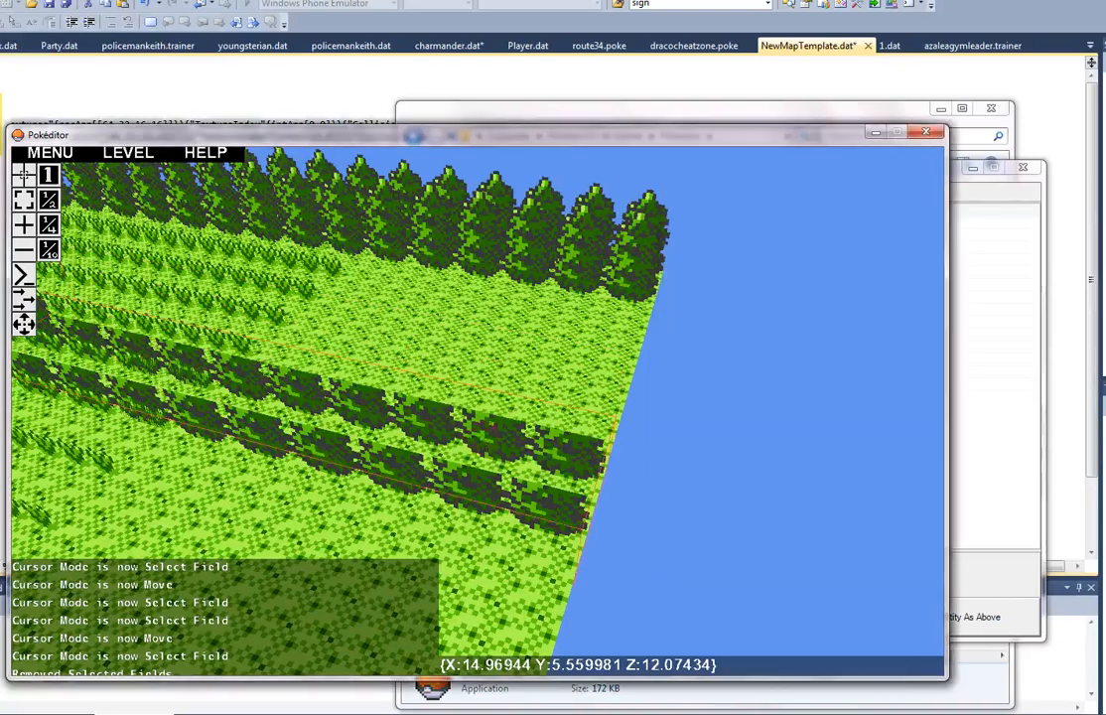
{"action": "key", "text": "alt+Tab"}
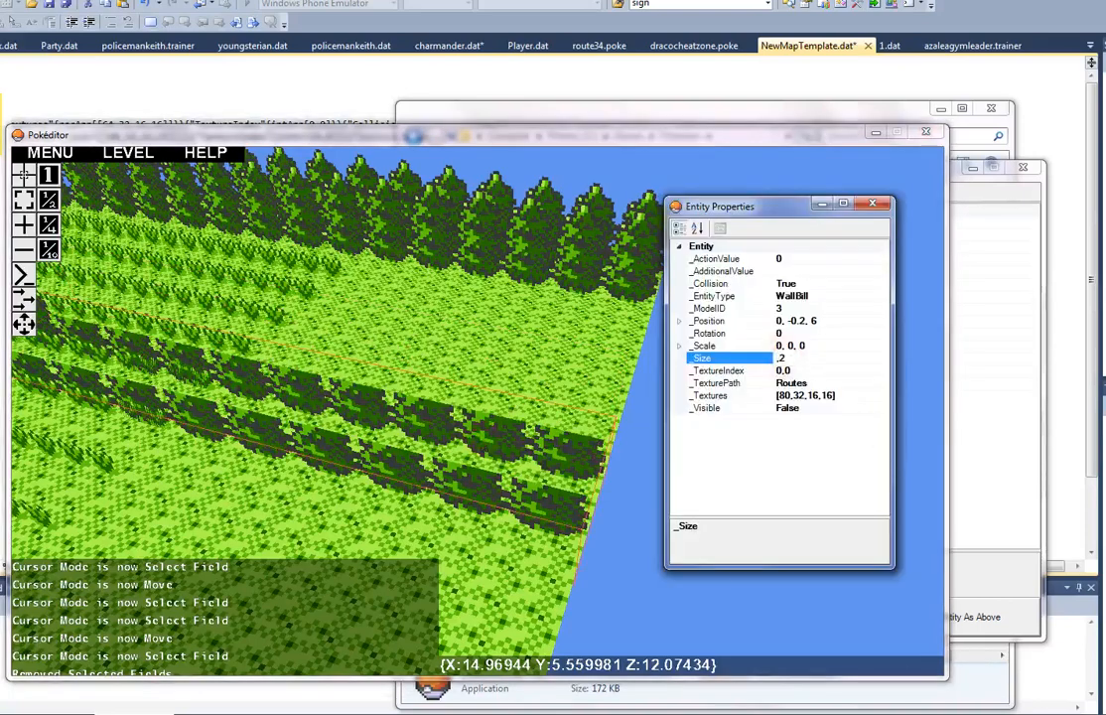
{"action": "key", "text": "Delete"}
{"action": "key", "text": "Delete"}
{"action": "key", "text": "Return"}
Step: Select both fields of the shortened tree row and move them to the floor's opposite side edge
{"action": "right_click_drag", "start_coordinate": [524, 390], "coordinate": [478, 411]}
{"action": "key", "text": "w"}
{"action": "key", "text": "a"}
{"action": "key", "text": "s"}
{"action": "key", "text": "s"}
{"action": "key", "text": "a"}
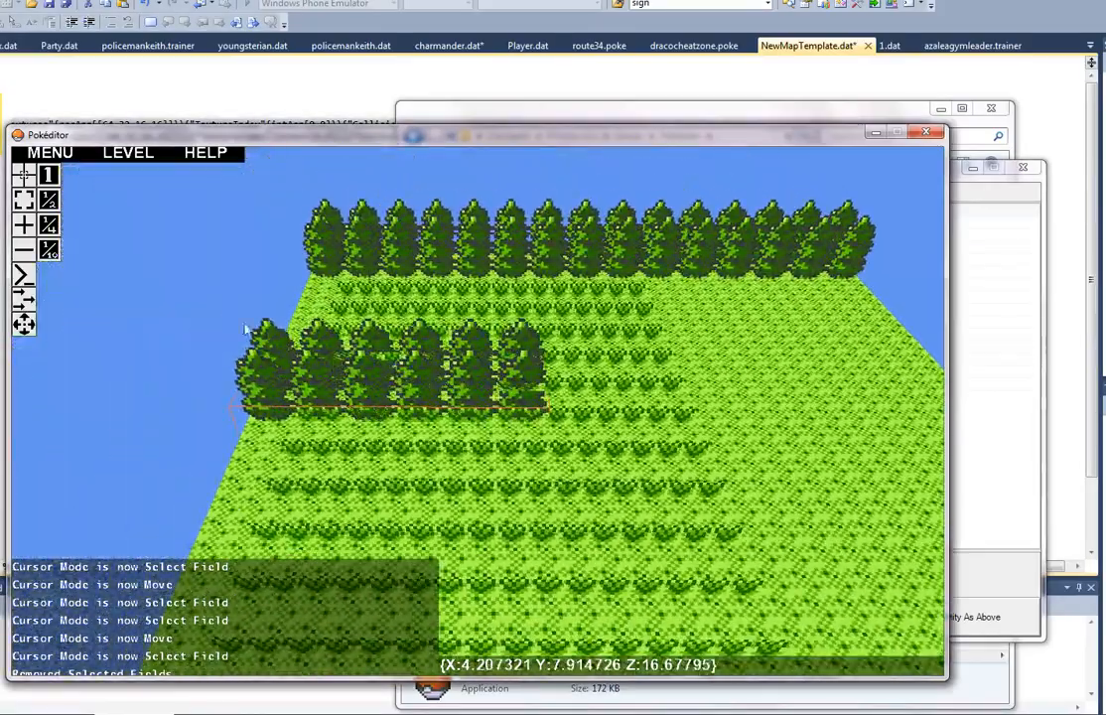
{"action": "left_click", "coordinate": [24, 196]}
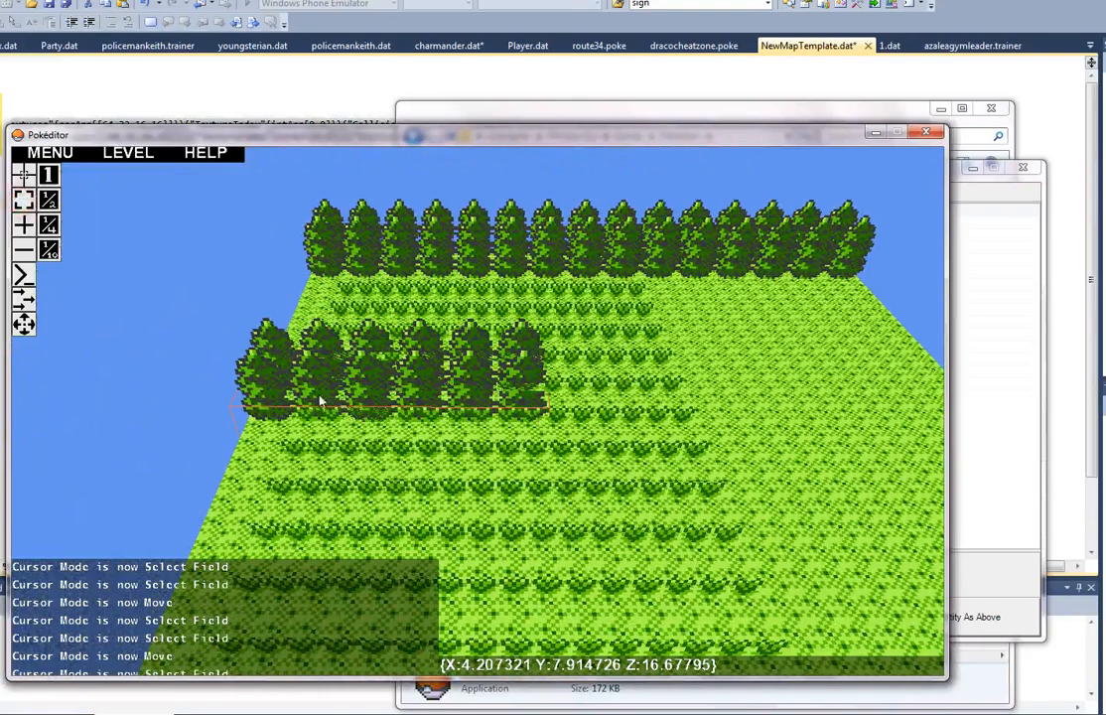
{"action": "left_click", "coordinate": [284, 328]}
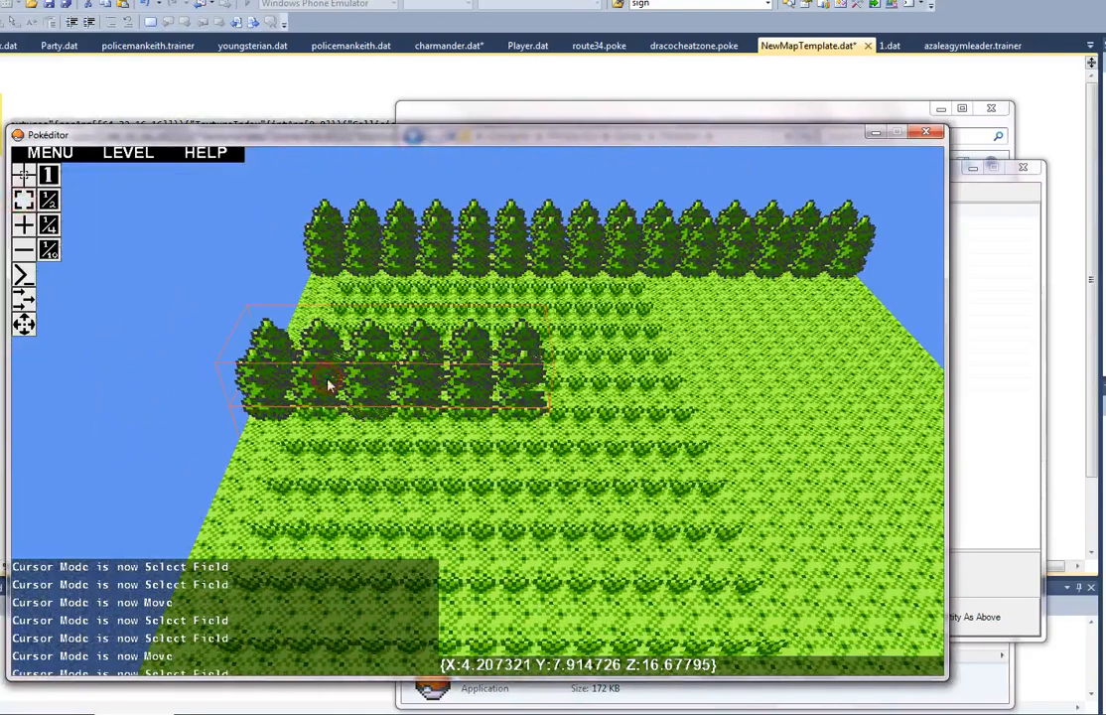
{"action": "left_click", "coordinate": [24, 324]}
{"action": "left_click_drag", "start_coordinate": [303, 362], "coordinate": [732, 400]}
{"action": "key", "text": "d"}
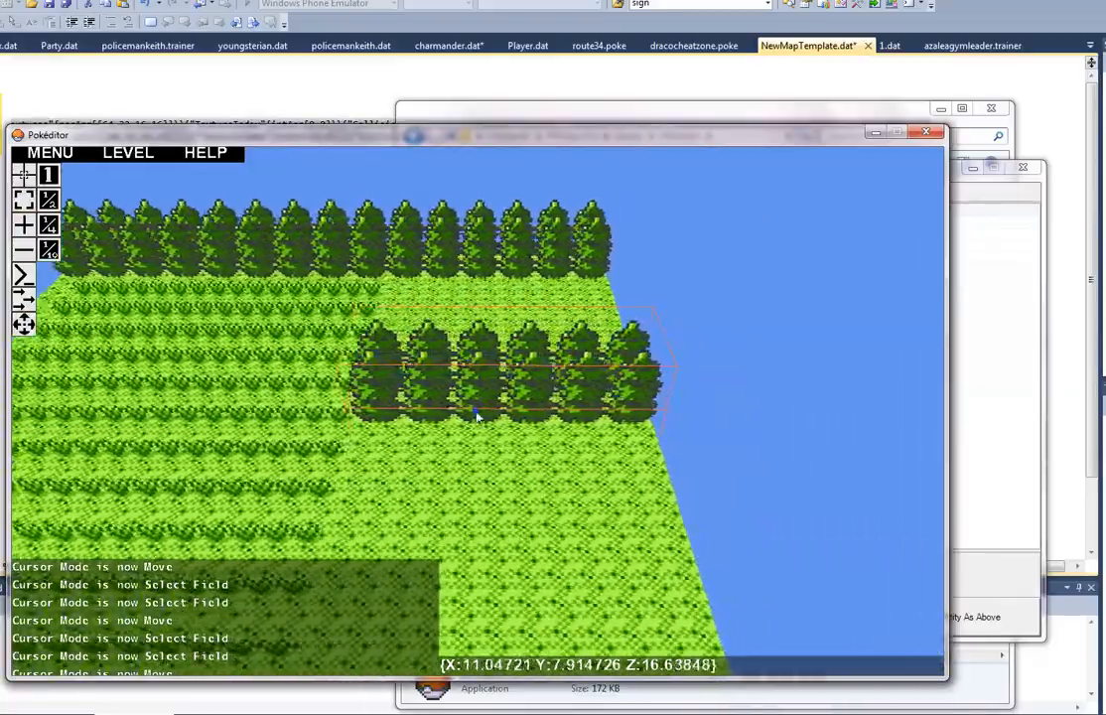
Step: Move the shortened tree row to the floor corner opposite the original trees, with the treetop field at position 9, 0.8, 15
{"action": "key", "text": "w"}
{"action": "mouse_move", "coordinate": [478, 415]}
{"action": "right_mouse_down"}
{"action": "mouse_move", "coordinate": [513, 429]}
{"action": "mouse_move", "coordinate": [429, 427]}
{"action": "mouse_move", "coordinate": [496, 425]}
{"action": "mouse_move", "coordinate": [481, 417]}
{"action": "right_mouse_up"}
{"action": "key", "text": "d"}
{"action": "key", "text": "s"}
{"action": "key", "text": "a"}
{"action": "key", "text": "w"}
{"action": "key", "text": "d"}
{"action": "key", "text": "s"}
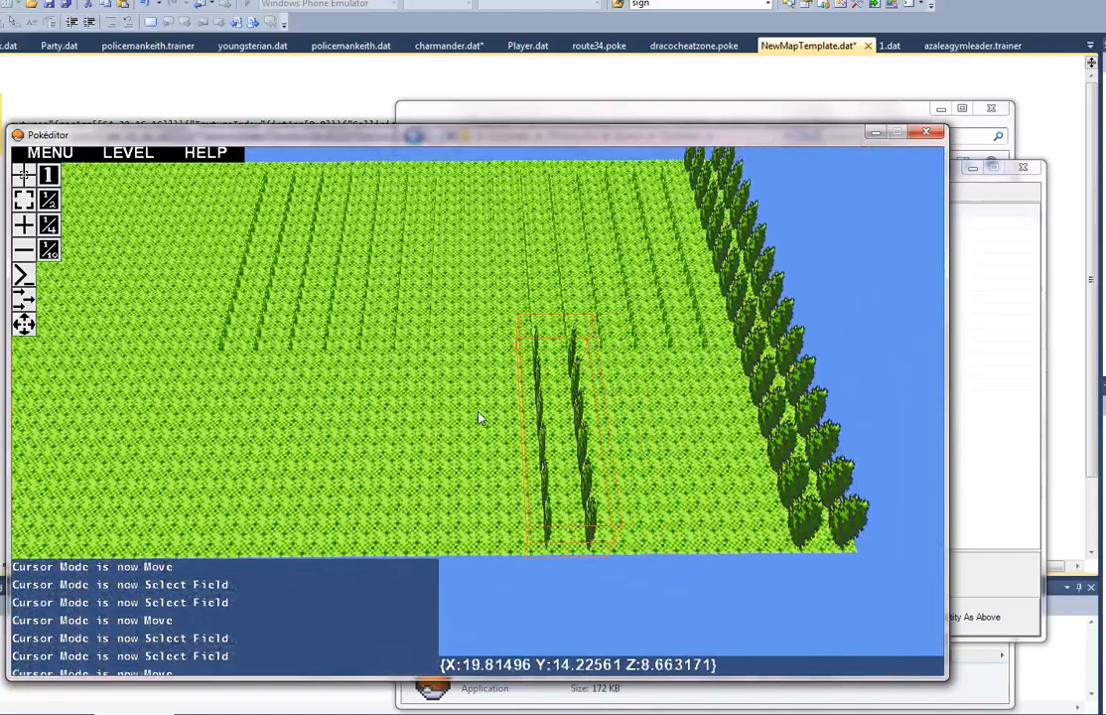
{"action": "left_click_drag", "start_coordinate": [547, 427], "coordinate": [488, 350]}
{"action": "right_click_drag", "start_coordinate": [488, 350], "coordinate": [478, 418]}
{"action": "key", "text": "s"}
{"action": "left_click_drag", "start_coordinate": [427, 355], "coordinate": [468, 647]}
{"action": "key", "text": "d"}
{"action": "right_click_drag", "start_coordinate": [482, 631], "coordinate": [601, 517]}
{"action": "key", "text": "w"}
{"action": "key", "text": "a"}
{"action": "key", "text": "d"}
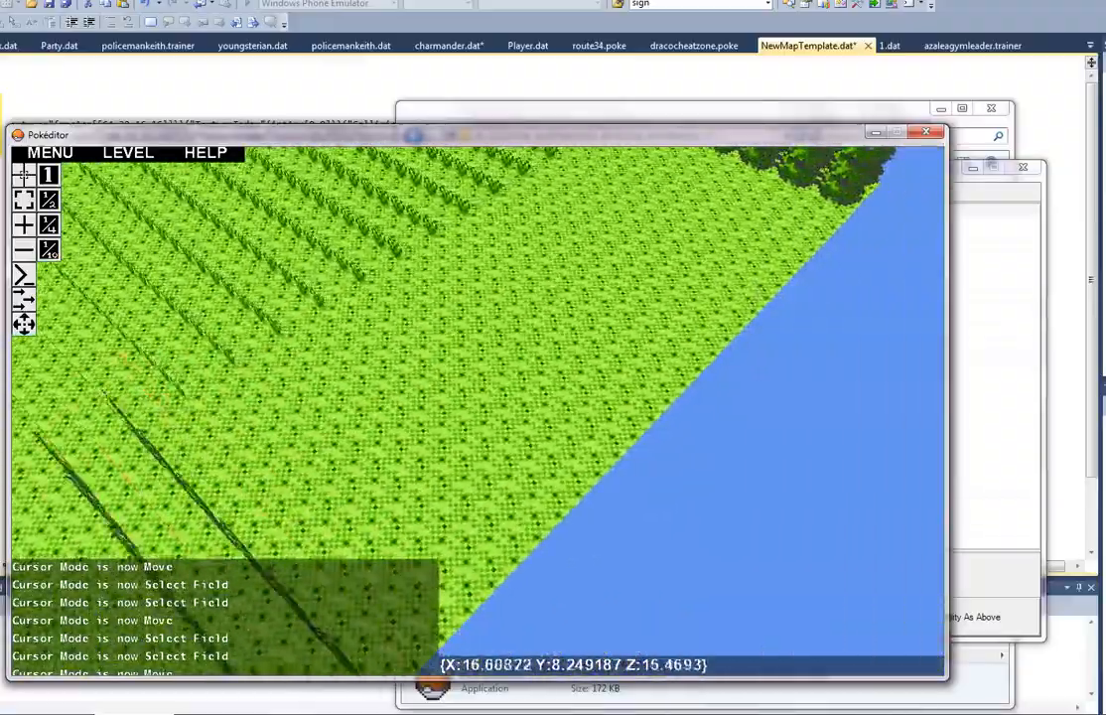
Step: Select the moved row's treetop field and raise the second value of its _Size to add many more tree rows
{"action": "key", "text": "e"}
{"action": "right_click_drag", "start_coordinate": [301, 422], "coordinate": [481, 415]}
{"action": "key", "text": "w"}
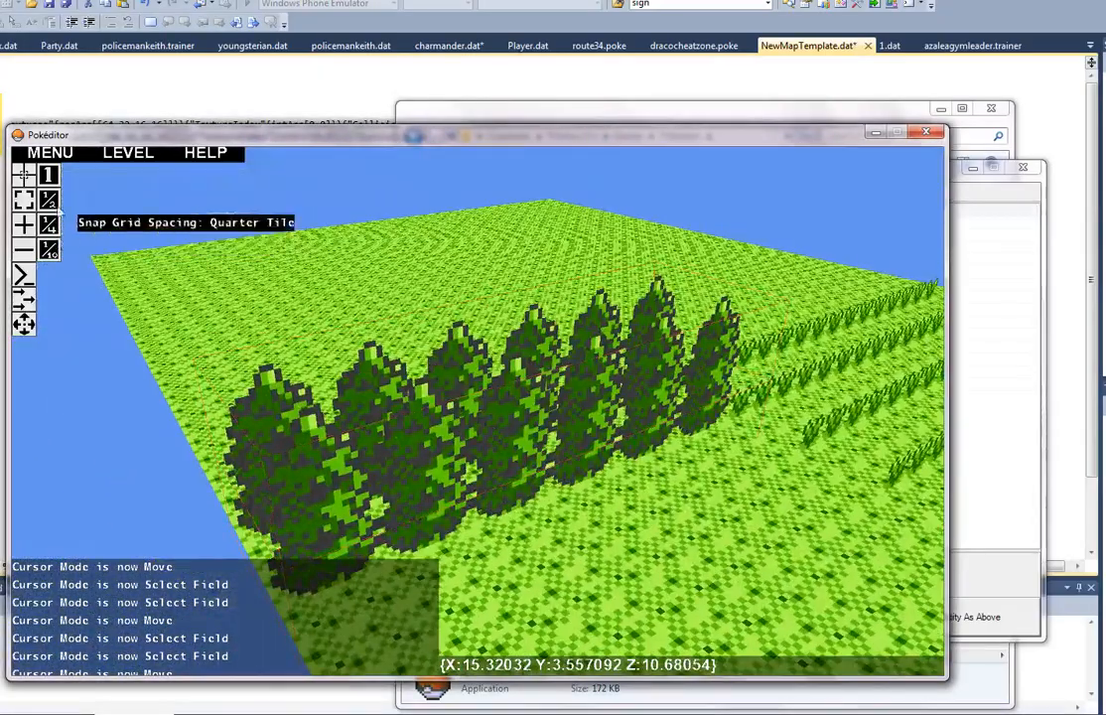
{"action": "left_click", "coordinate": [24, 199]}
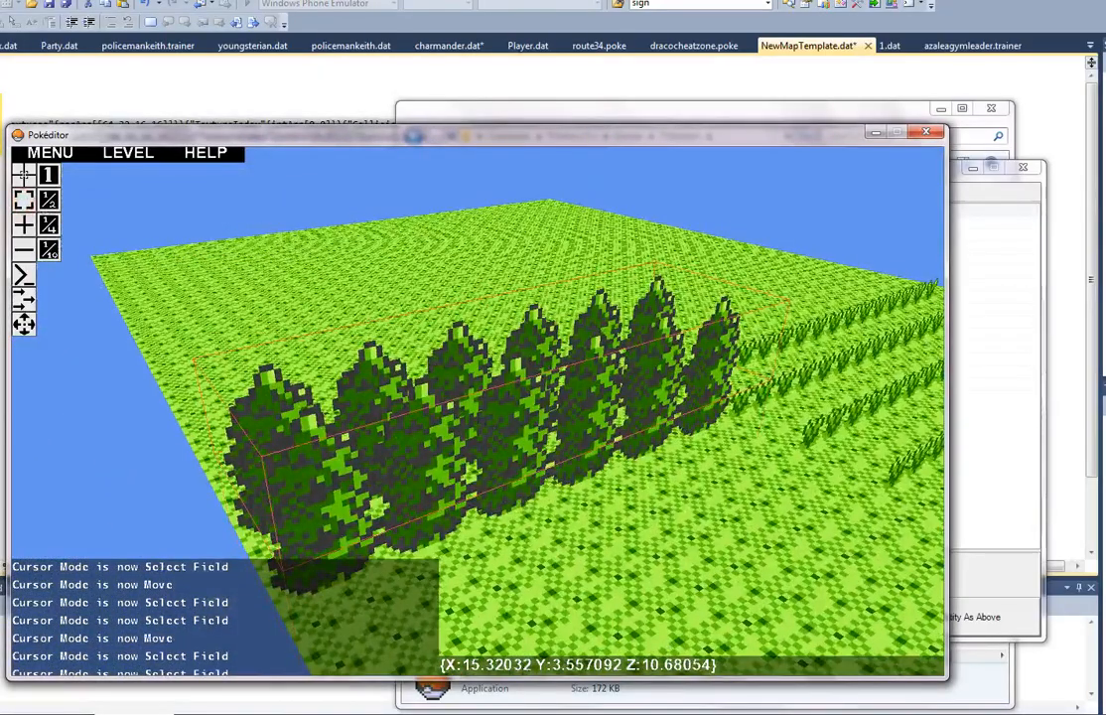
{"action": "key", "text": "e"}
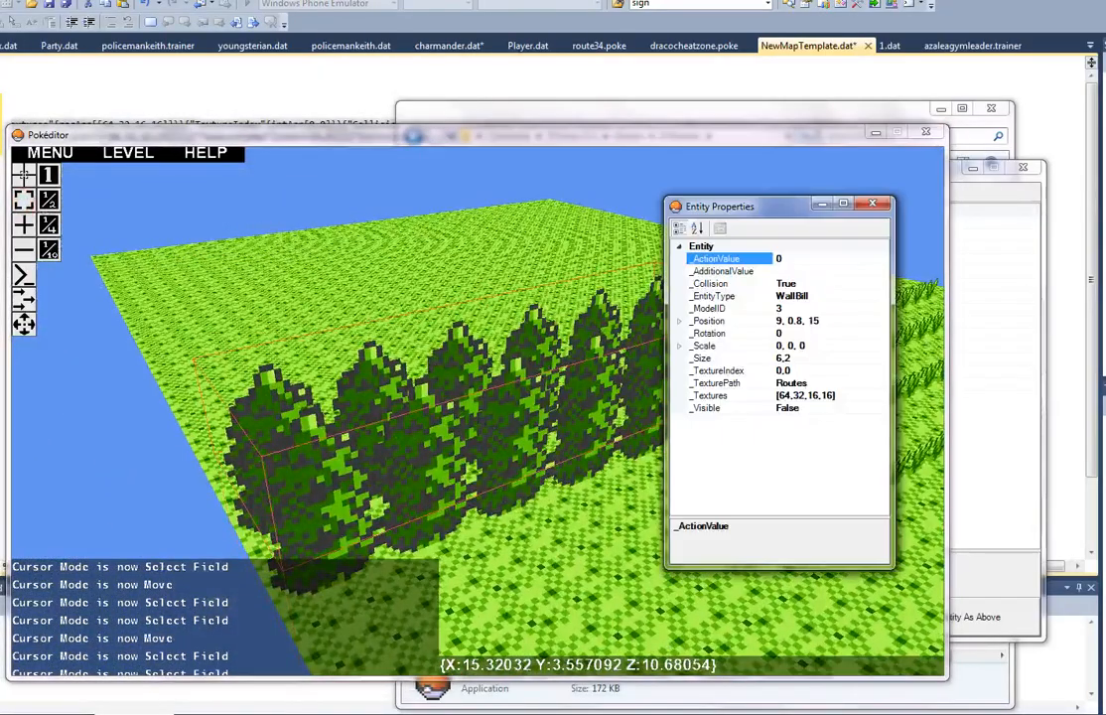
{"action": "left_click", "coordinate": [797, 358]}
{"action": "right_click_drag", "start_coordinate": [606, 403], "coordinate": [480, 418]}
{"action": "key", "text": "s"}
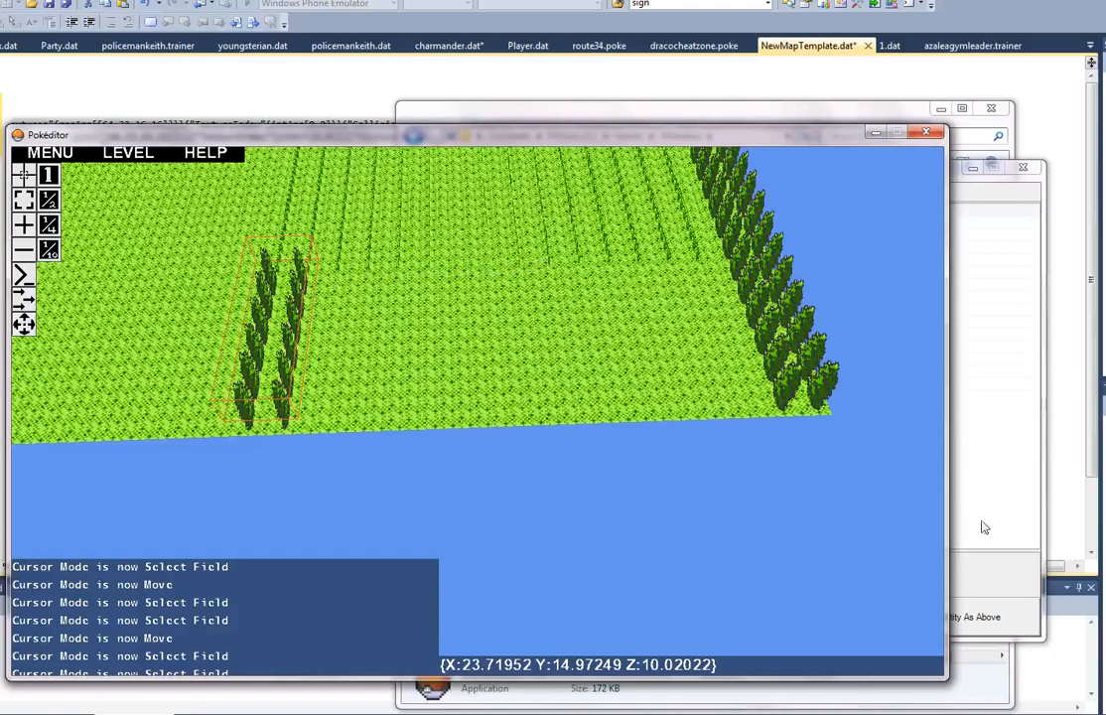
{"action": "key", "text": "Return"}
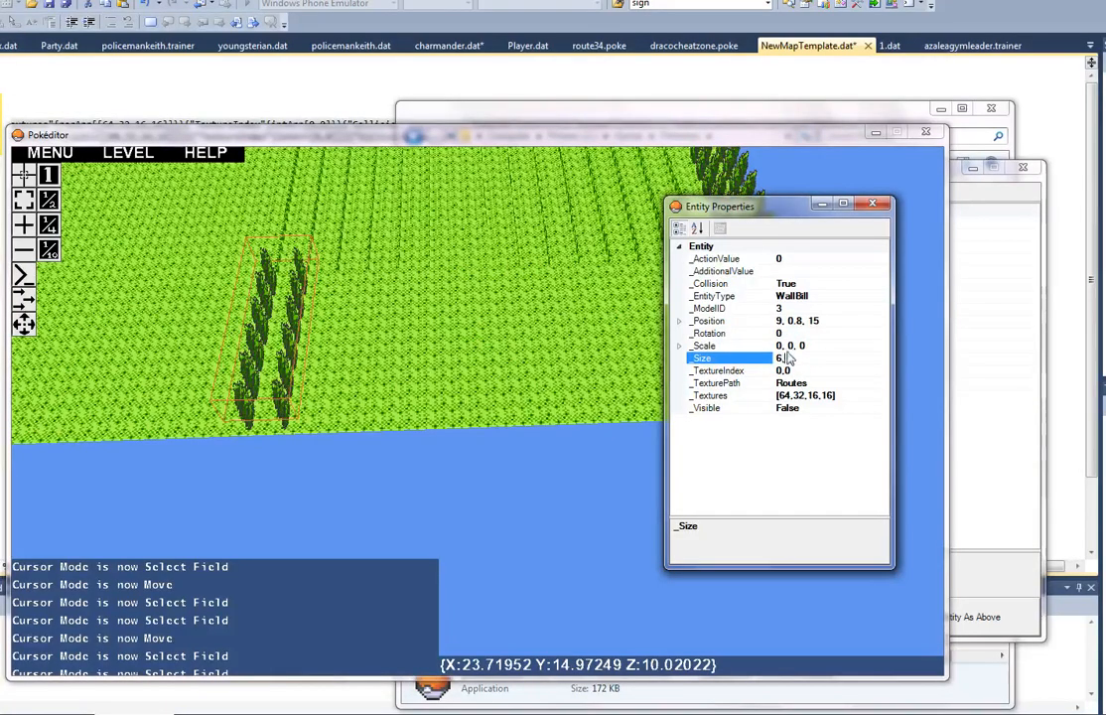
{"action": "key", "text": "Return"}
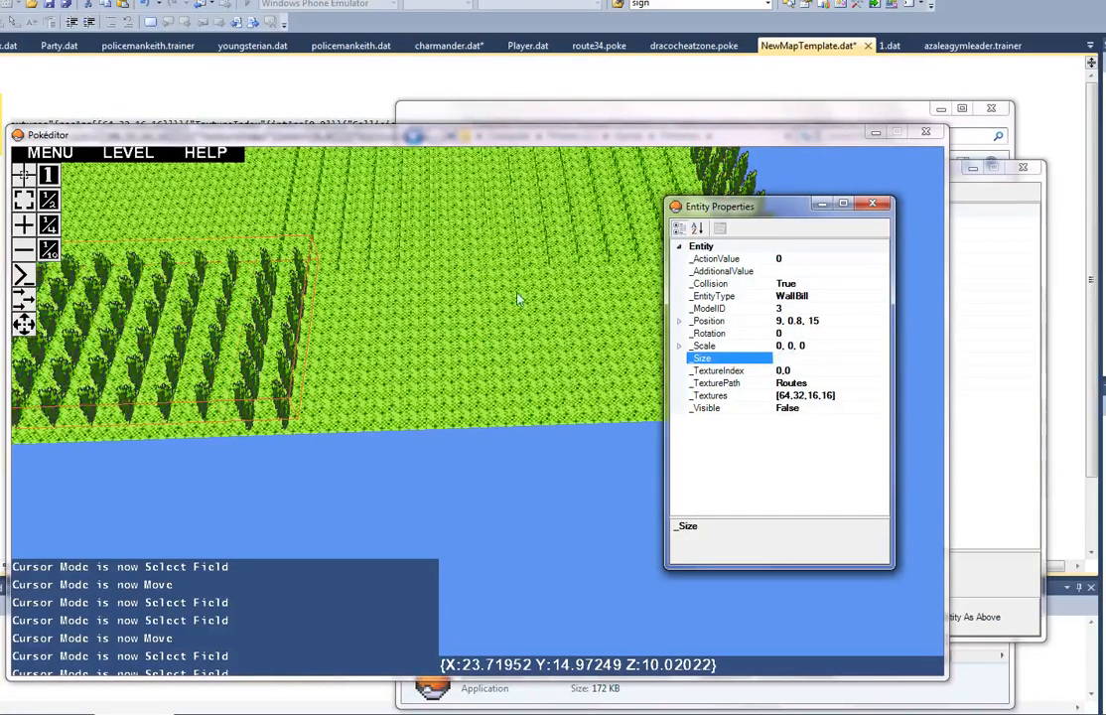
Step: Select the matching trunk field, close the Add Entity window, and raise the second _Size value to match the treetops
{"action": "right_click_drag", "start_coordinate": [517, 298], "coordinate": [481, 415]}
{"action": "key", "text": "a"}
{"action": "key", "text": "w"}
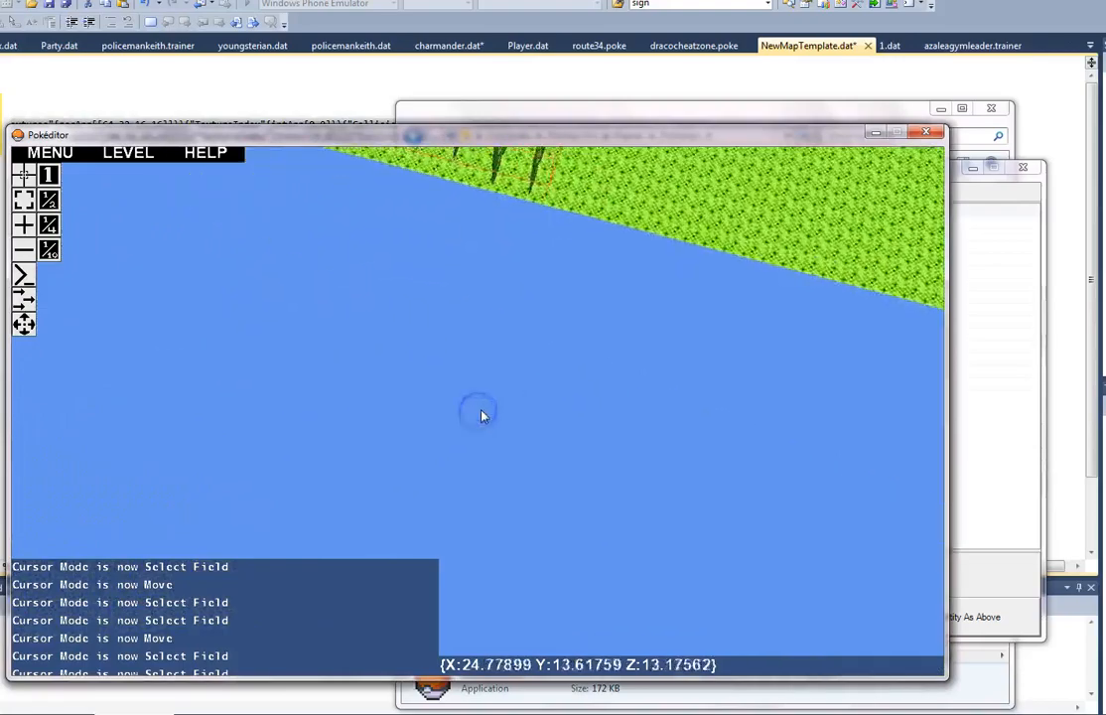
{"action": "key", "text": "w"}
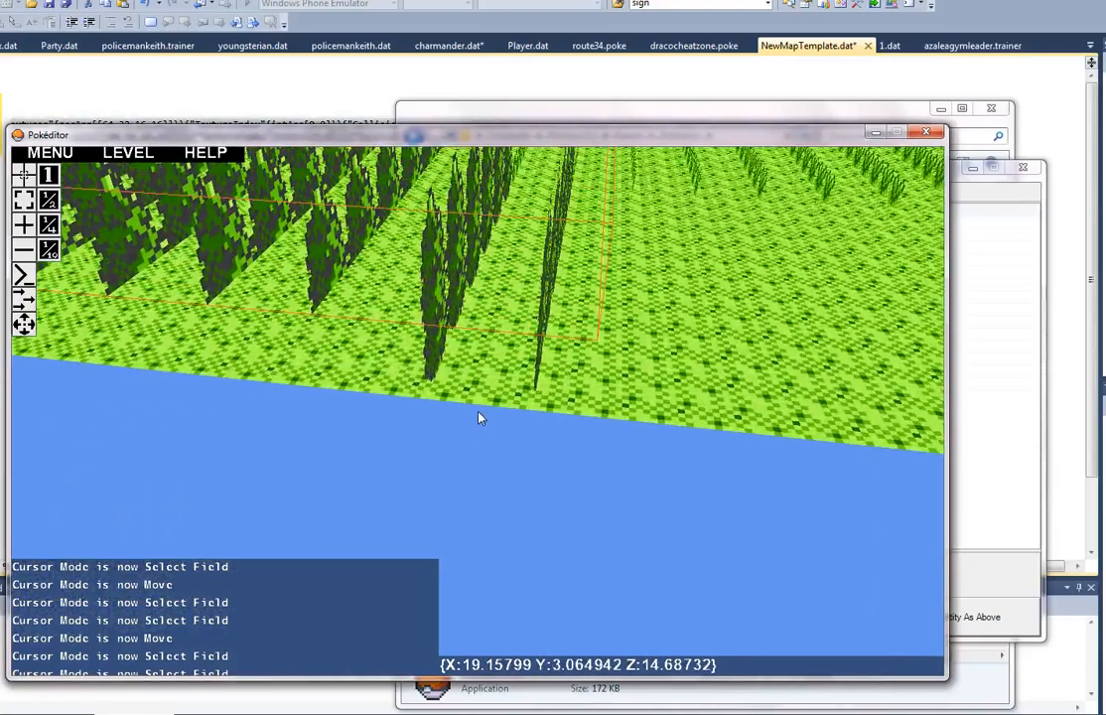
{"action": "left_click", "coordinate": [25, 202]}
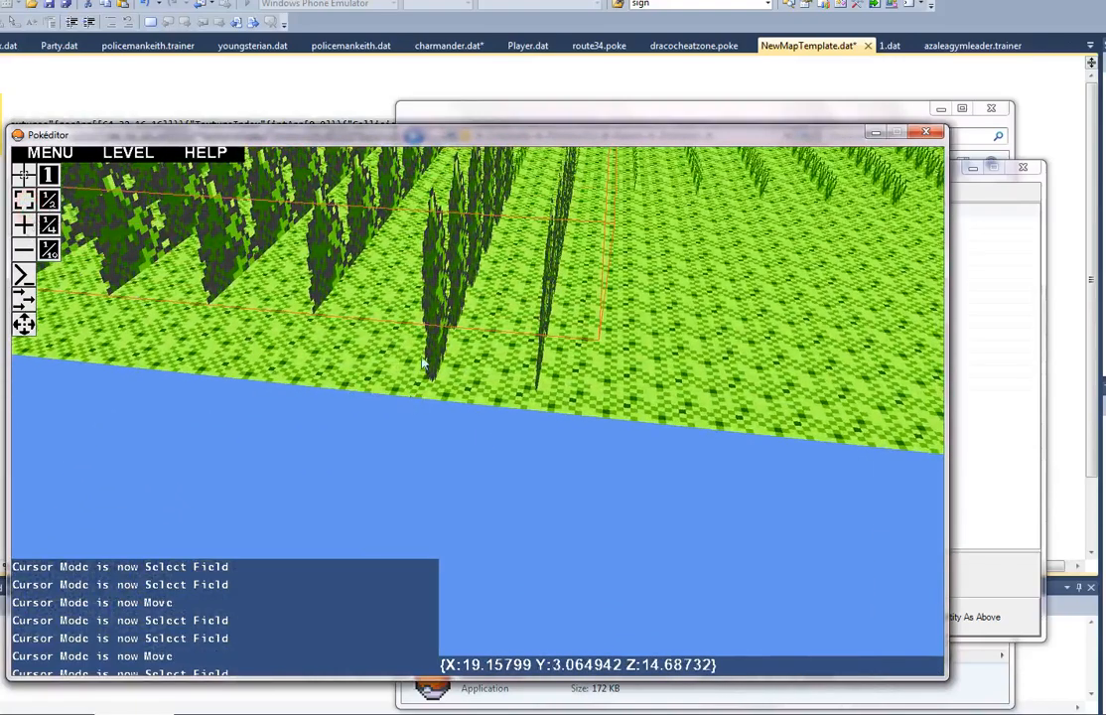
{"action": "left_click", "coordinate": [1007, 584]}
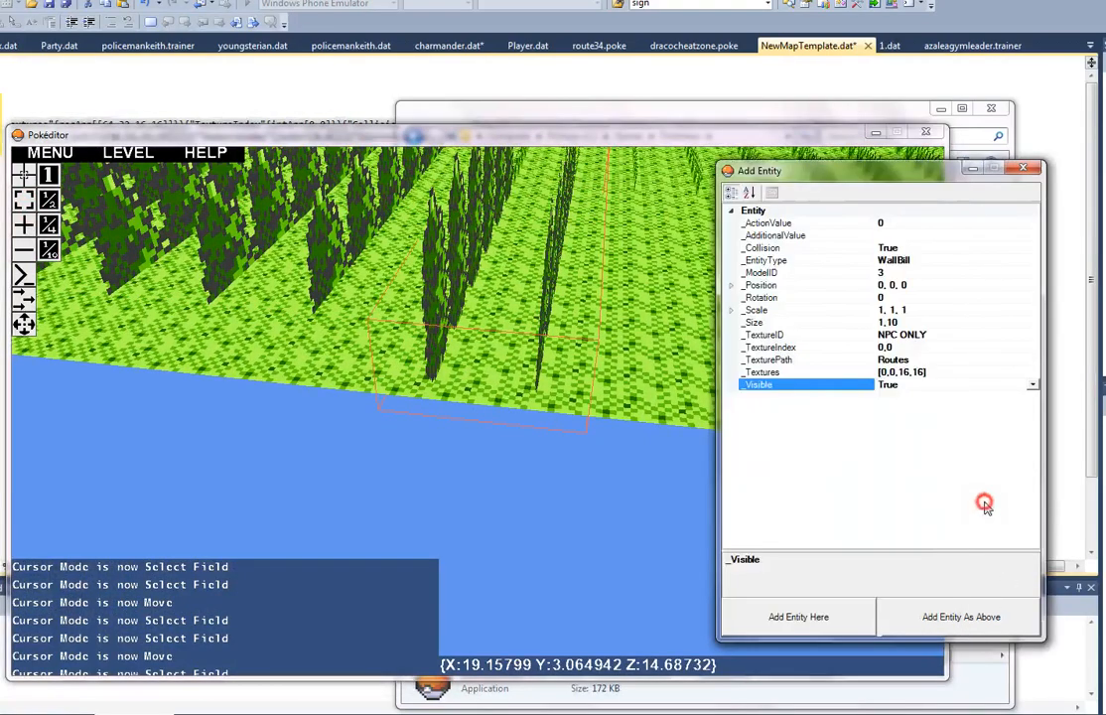
{"action": "left_click", "coordinate": [1023, 169]}
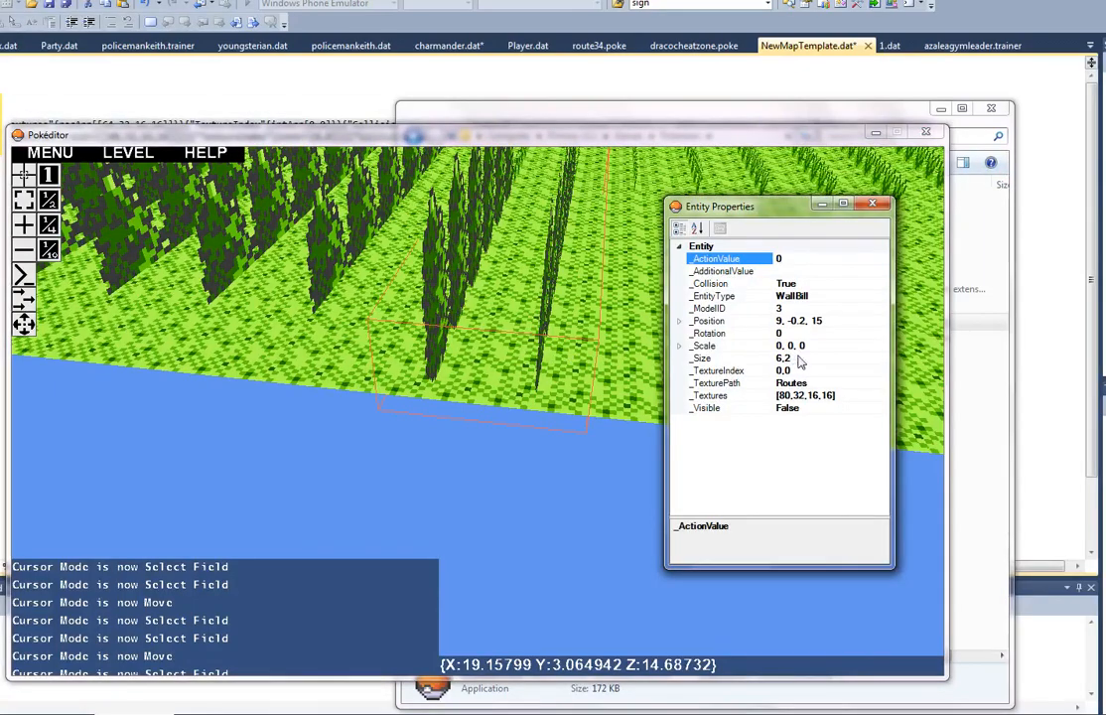
{"action": "left_click", "coordinate": [834, 356]}
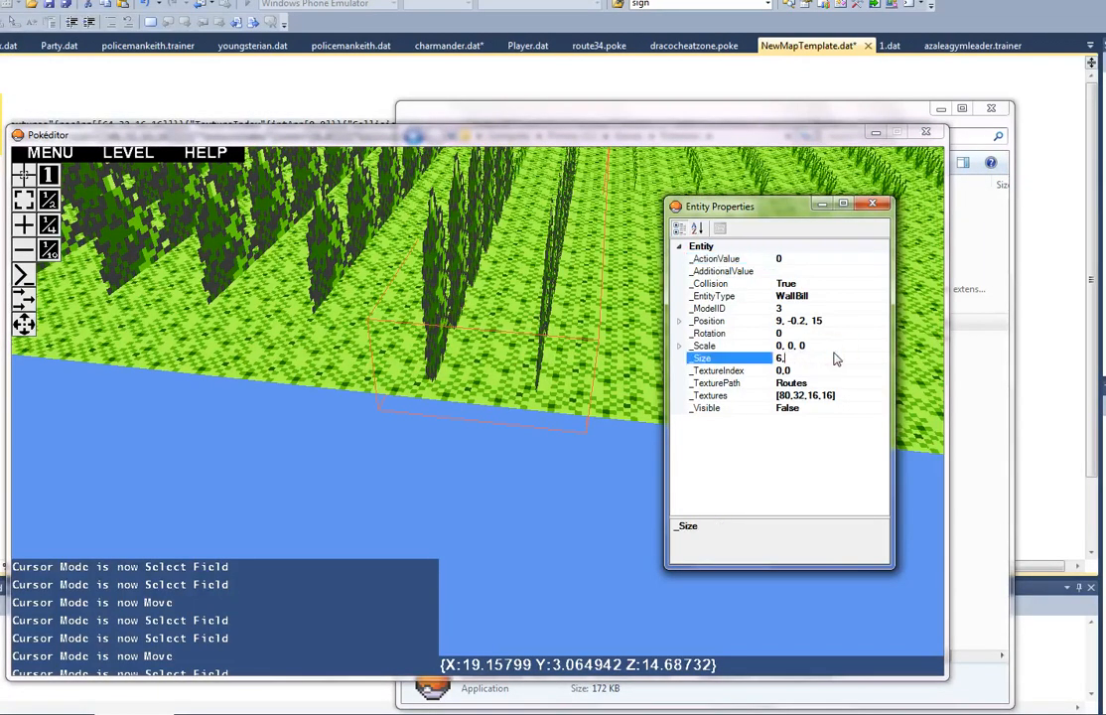
{"action": "key", "text": "Return"}
{"action": "left_click", "coordinate": [555, 312]}
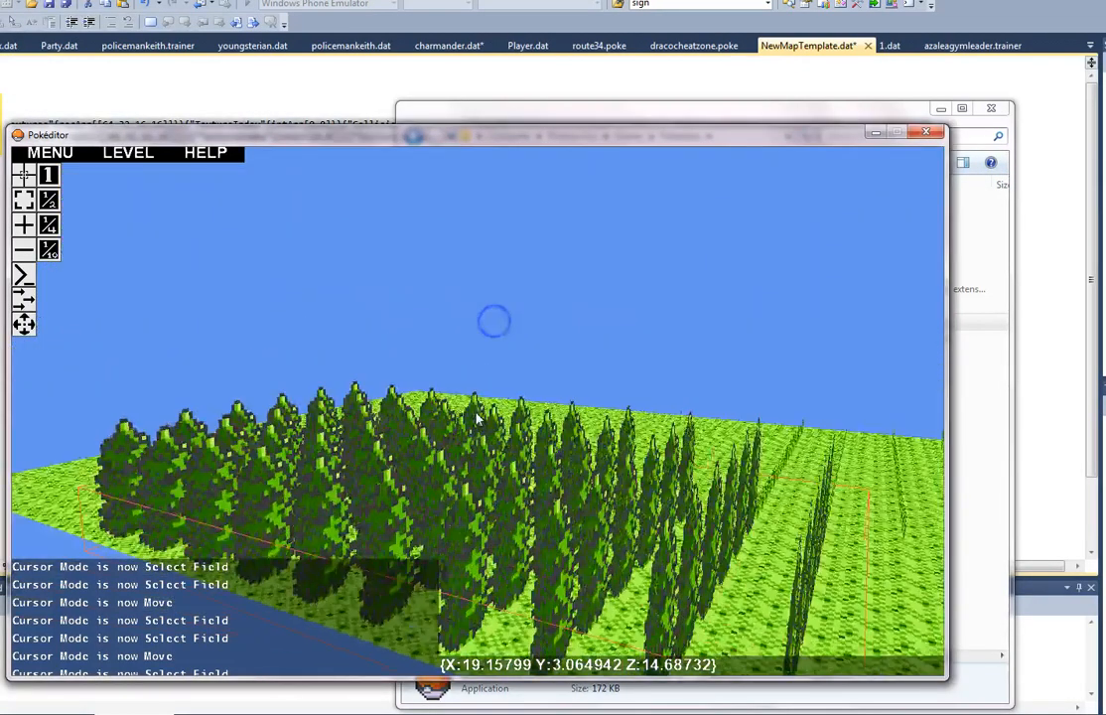
Step: Switch to moving and shift the enlarged tree block away from its floor corner towards the middle of the map
{"action": "key", "text": "a"}
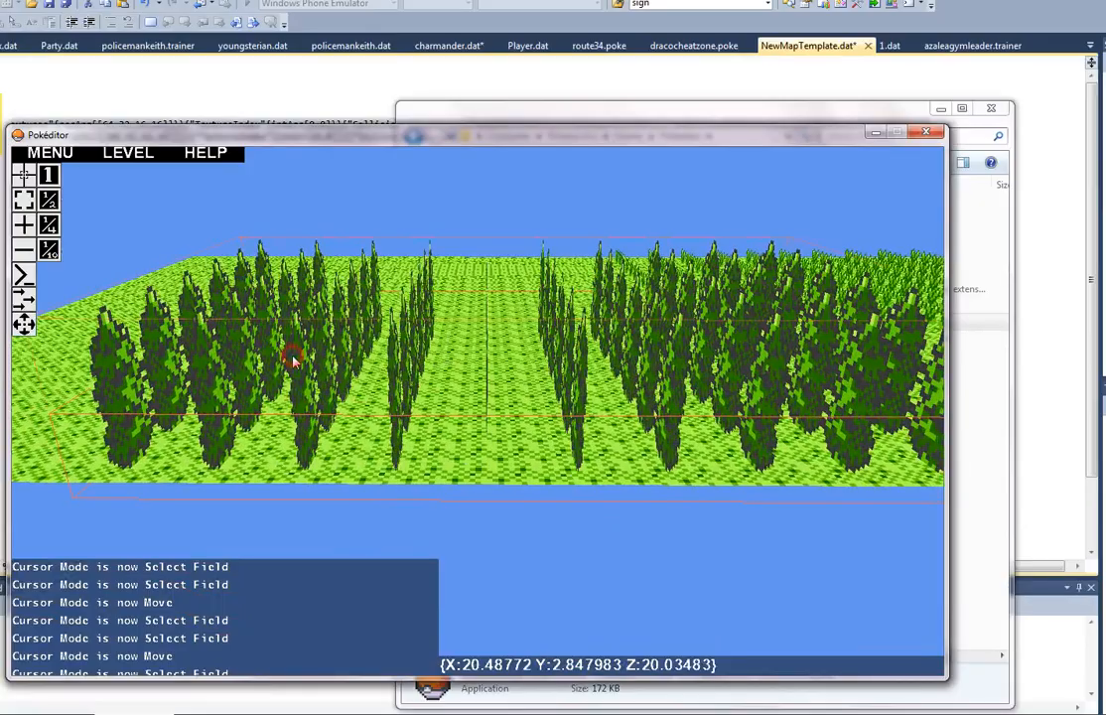
{"action": "key", "text": "d"}
{"action": "right_click_drag", "start_coordinate": [262, 368], "coordinate": [479, 417]}
{"action": "key", "text": "s"}
{"action": "key", "text": "s"}
{"action": "key", "text": "a"}
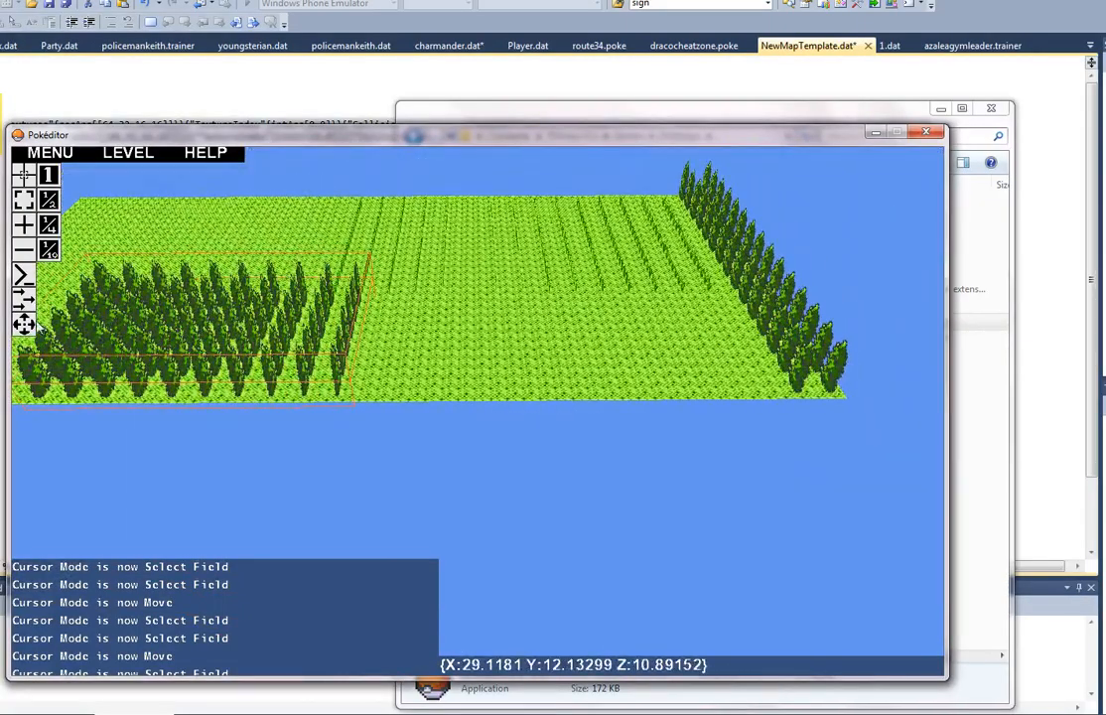
{"action": "left_click", "coordinate": [24, 324]}
{"action": "left_click_drag", "start_coordinate": [109, 318], "coordinate": [298, 156]}
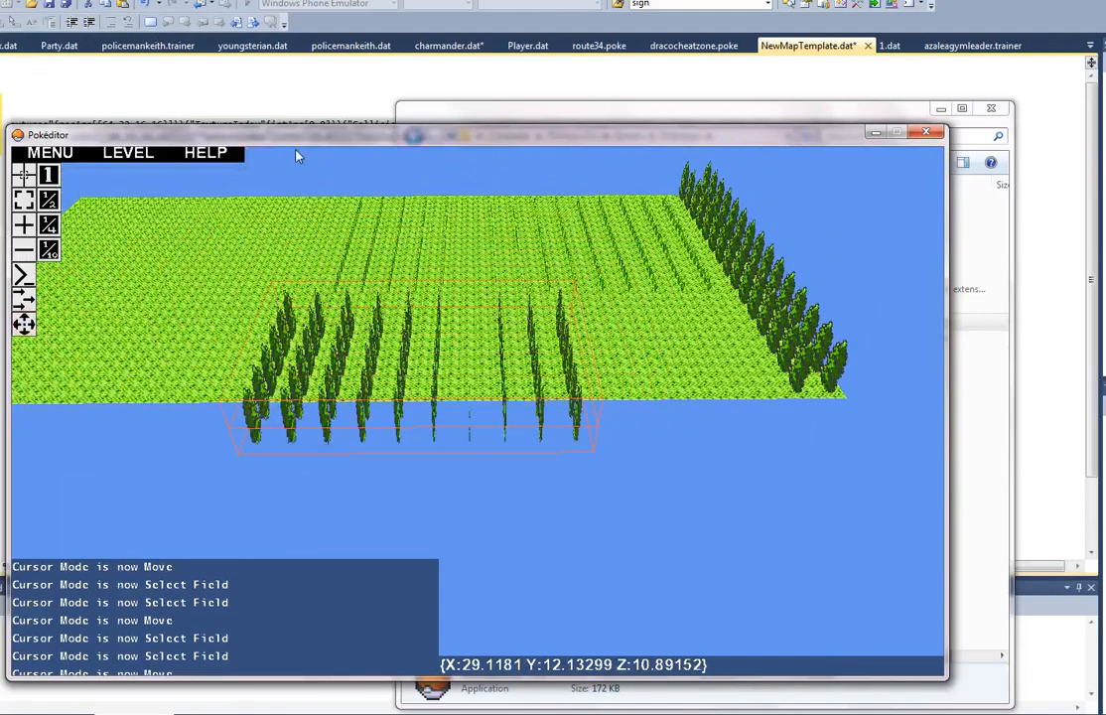
{"action": "left_click_drag", "start_coordinate": [226, 149], "coordinate": [171, 87]}
Step: Place the enlarged tree block directly beside the tall grass, flush with the floor's side edge
{"action": "key", "text": "a"}
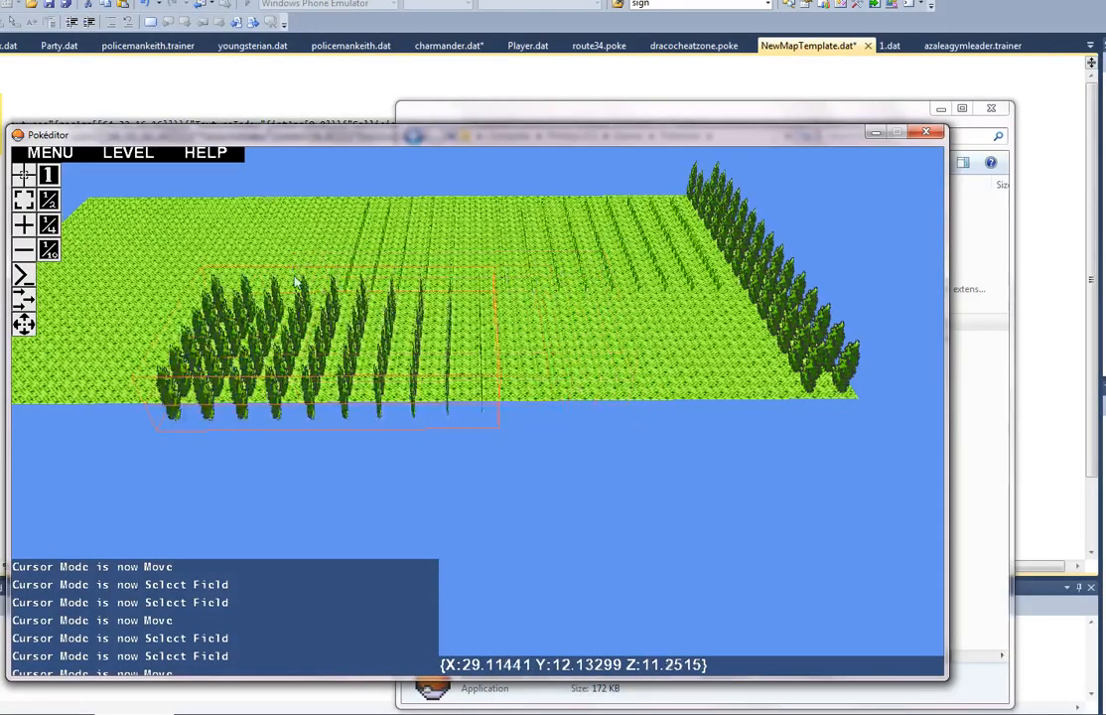
{"action": "key", "text": "w"}
{"action": "right_click_drag", "start_coordinate": [311, 248], "coordinate": [481, 414]}
{"action": "key", "text": "a"}
{"action": "key", "text": "w"}
{"action": "key", "text": "s"}
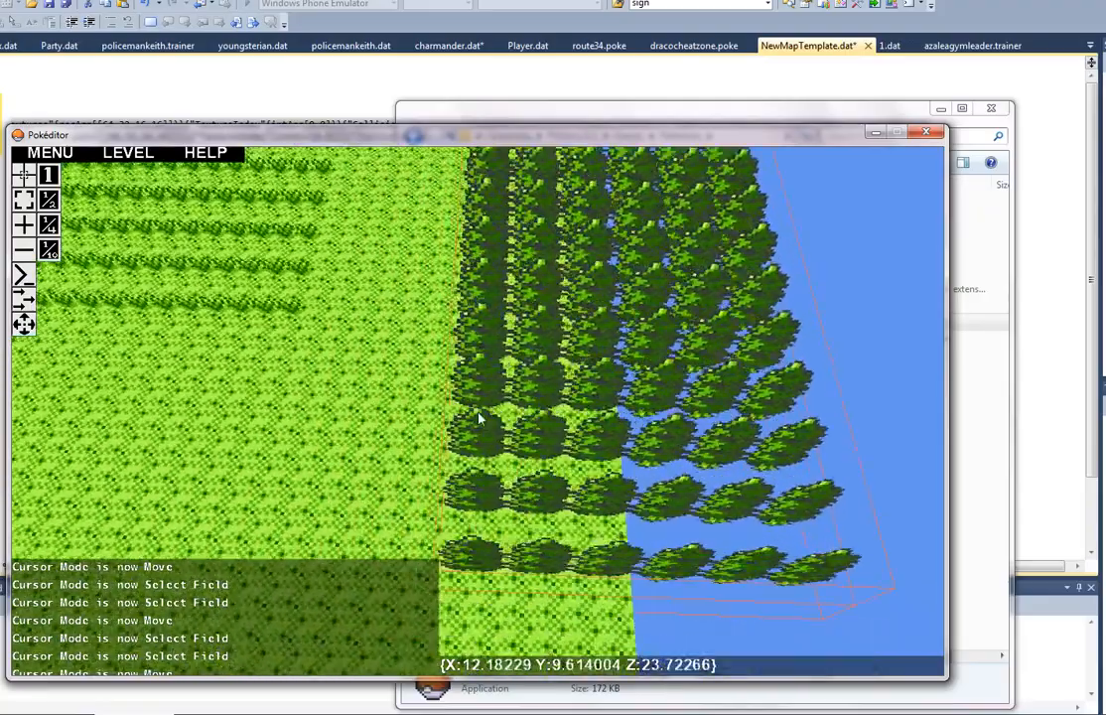
{"action": "key", "text": "s"}
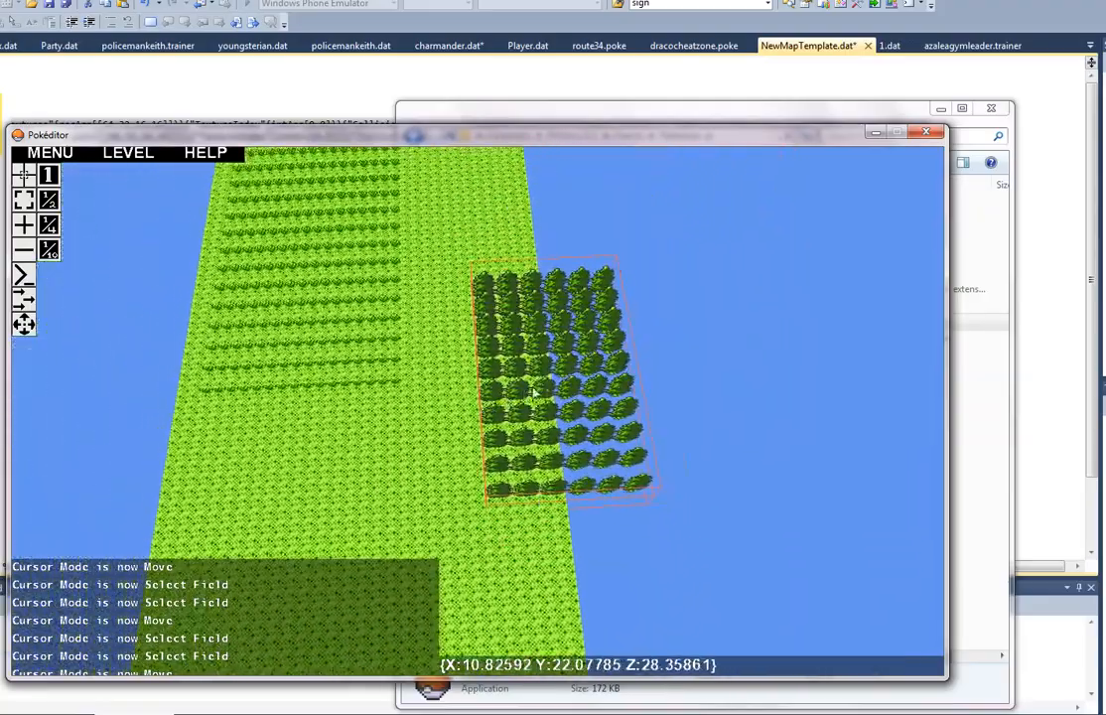
{"action": "left_click_drag", "start_coordinate": [538, 388], "coordinate": [375, 262]}
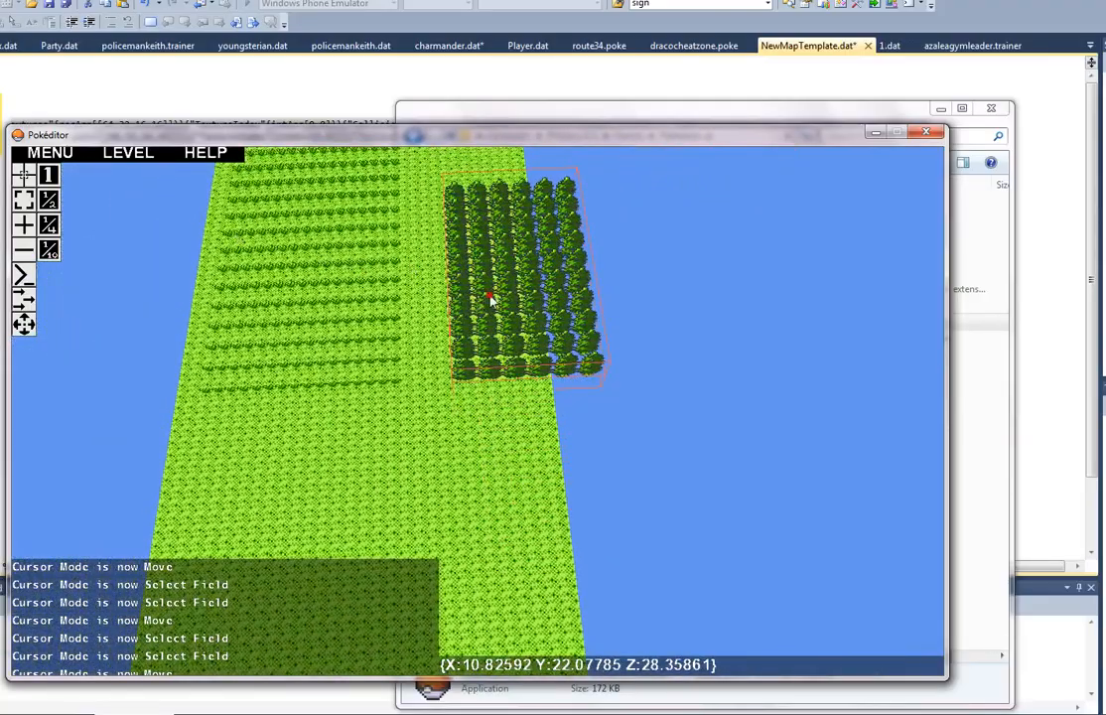
{"action": "left_click_drag", "start_coordinate": [490, 298], "coordinate": [334, 258]}
Step: Examine the tall grass and the repositioned tree block up close, bringing the Pokéditor window back into view
{"action": "key", "text": "w"}
{"action": "key", "text": "a"}
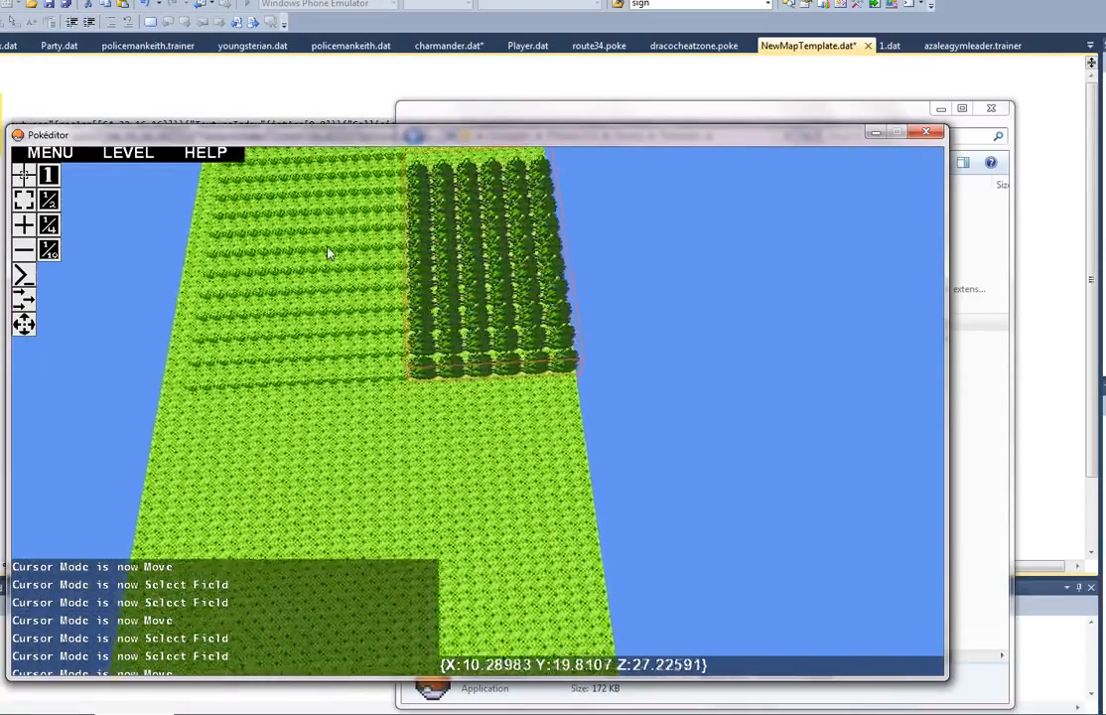
{"action": "key", "text": "d"}
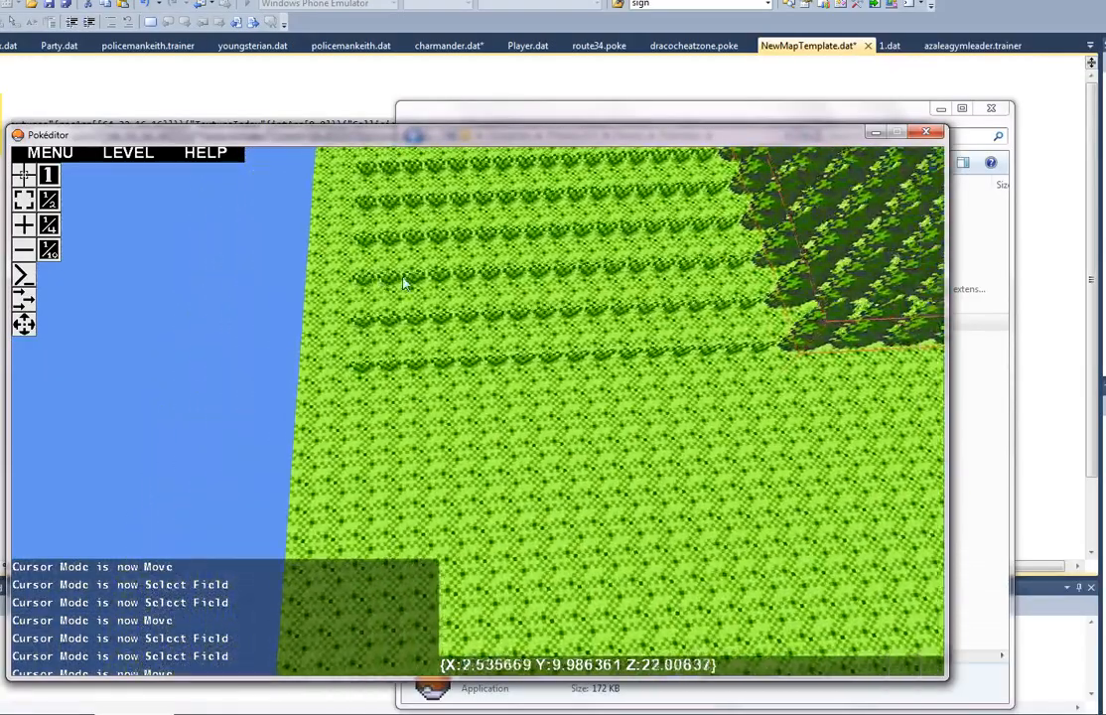
{"action": "key", "text": "w"}
{"action": "right_click_drag", "start_coordinate": [405, 284], "coordinate": [481, 417]}
{"action": "key", "text": "w"}
{"action": "key", "text": "d"}
{"action": "key", "text": "d"}
{"action": "key", "text": "a"}
{"action": "key", "text": "Escape"}
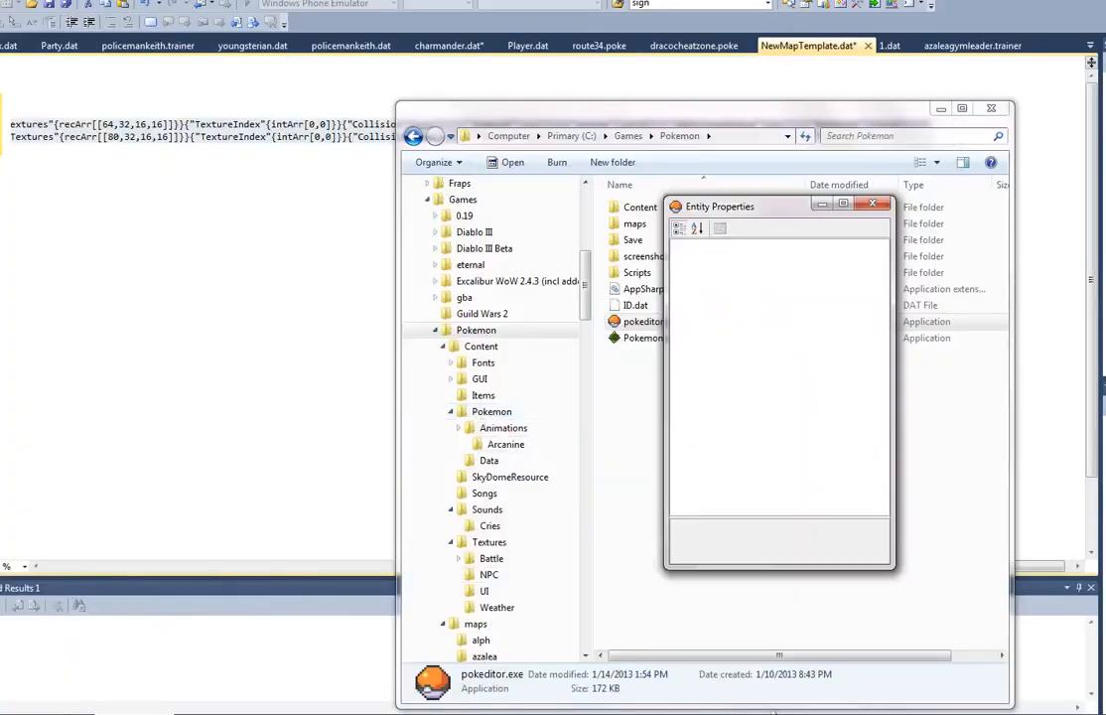
{"action": "left_click", "coordinate": [596, 714]}
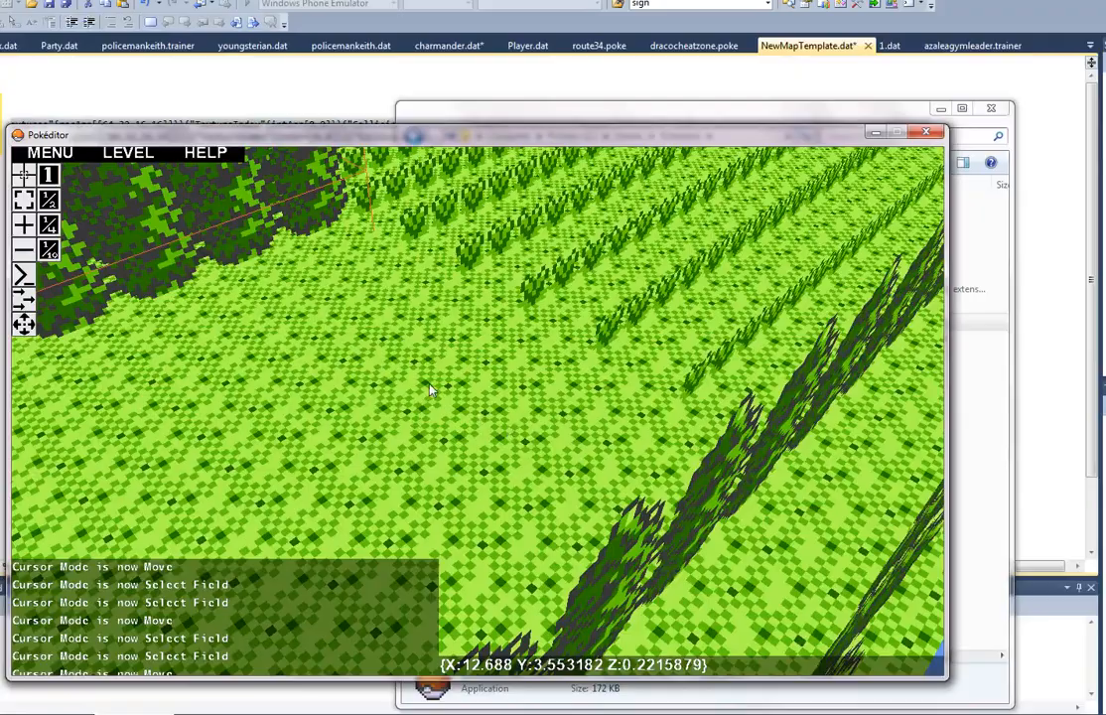
Step: Examine the layout of the trees, tall grass and open floor from both ends of the map
{"action": "key", "text": "a"}
{"action": "right_click_drag", "start_coordinate": [430, 390], "coordinate": [523, 452]}
{"action": "key", "text": "a"}
{"action": "key", "text": "d"}
{"action": "key", "text": "a"}
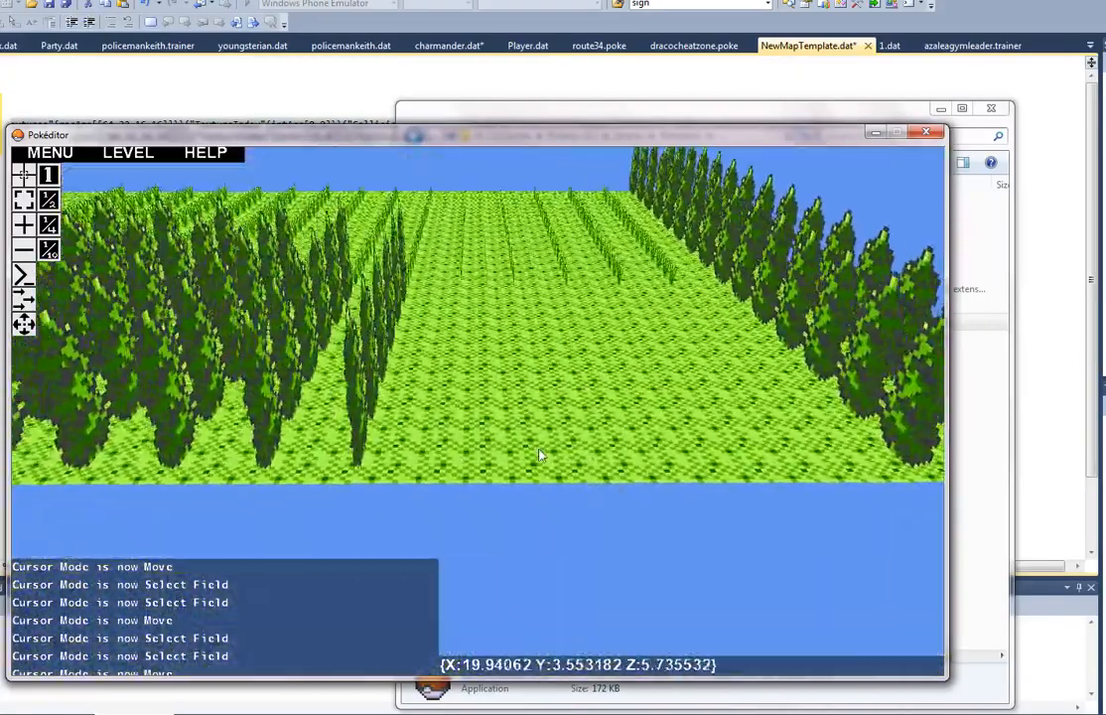
{"action": "key", "text": "a"}
{"action": "key", "text": "a"}
{"action": "right_click_drag", "start_coordinate": [353, 311], "coordinate": [481, 416]}
{"action": "key", "text": "a"}
{"action": "key", "text": "w"}
{"action": "key", "text": "s"}
{"action": "key", "text": "d"}
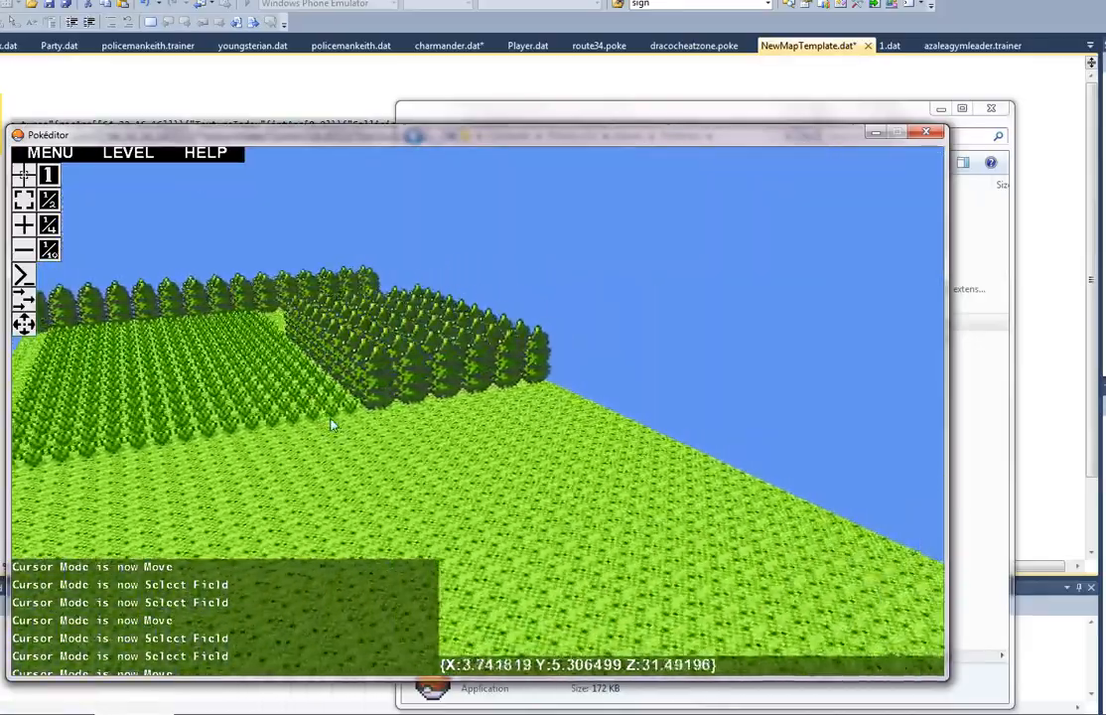
{"action": "key", "text": "a"}
{"action": "key", "text": "a"}
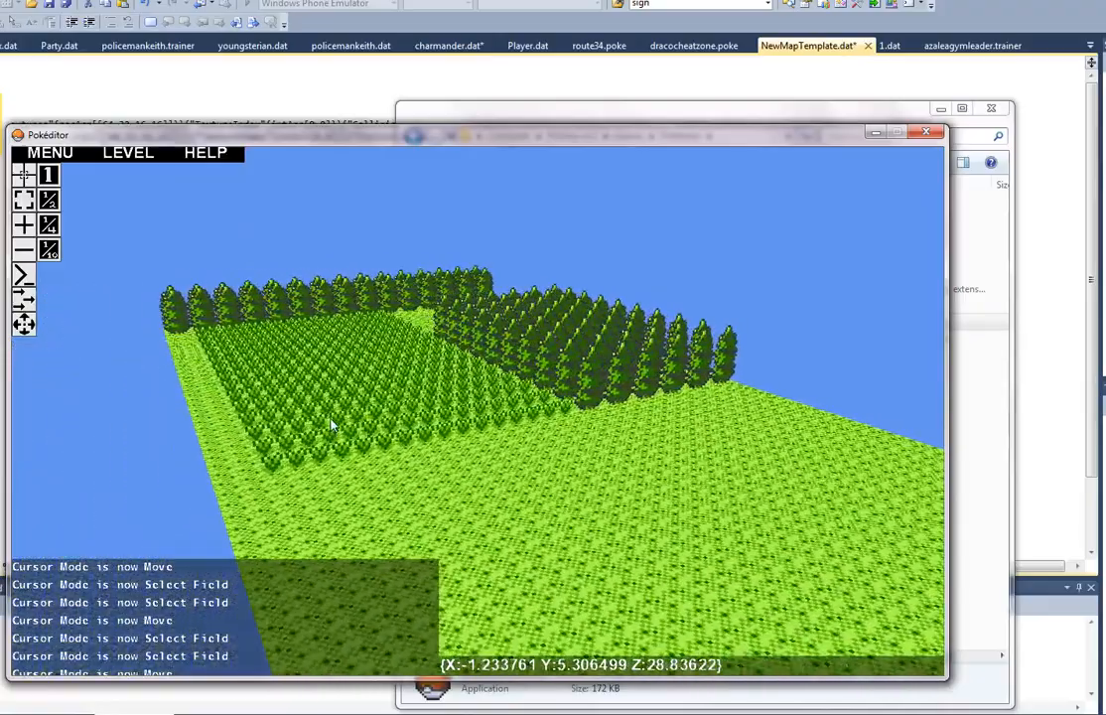
{"action": "key", "text": "a"}
{"action": "key", "text": "w"}
{"action": "right_click_drag", "start_coordinate": [331, 425], "coordinate": [474, 416]}
{"action": "key", "text": "w"}
{"action": "key", "text": "s"}
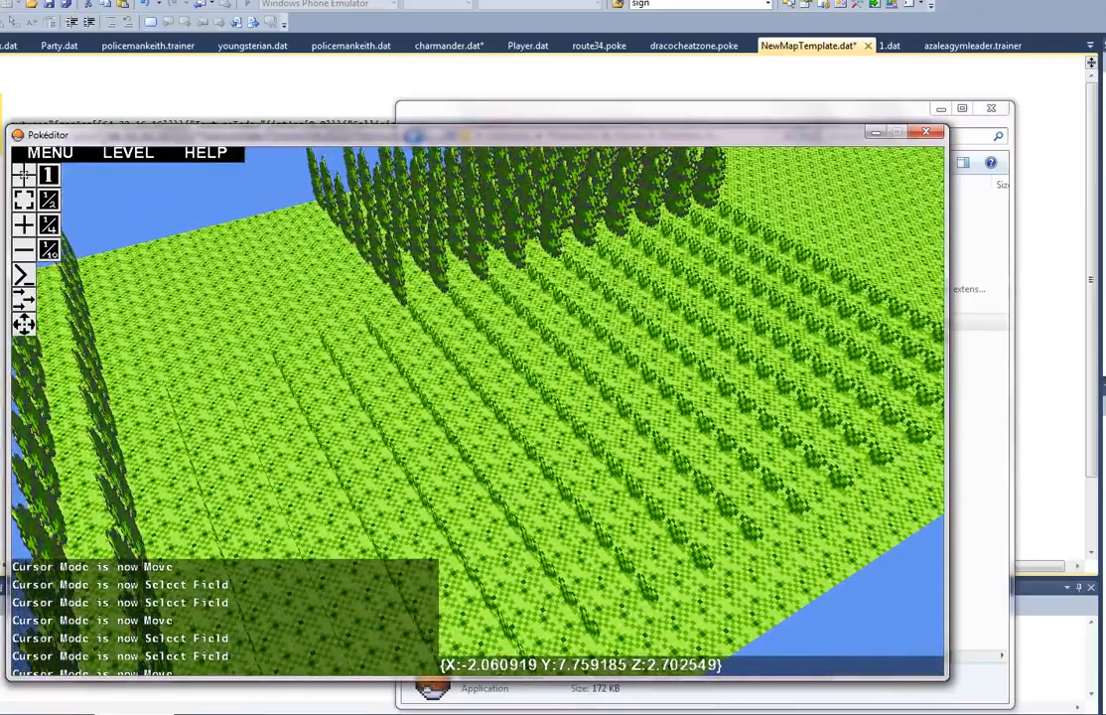
Step: Add a new entity as specified, with entity type NPC and texture ID bugcatcher
{"action": "left_click", "coordinate": [25, 228]}
{"action": "left_click", "coordinate": [204, 79]}
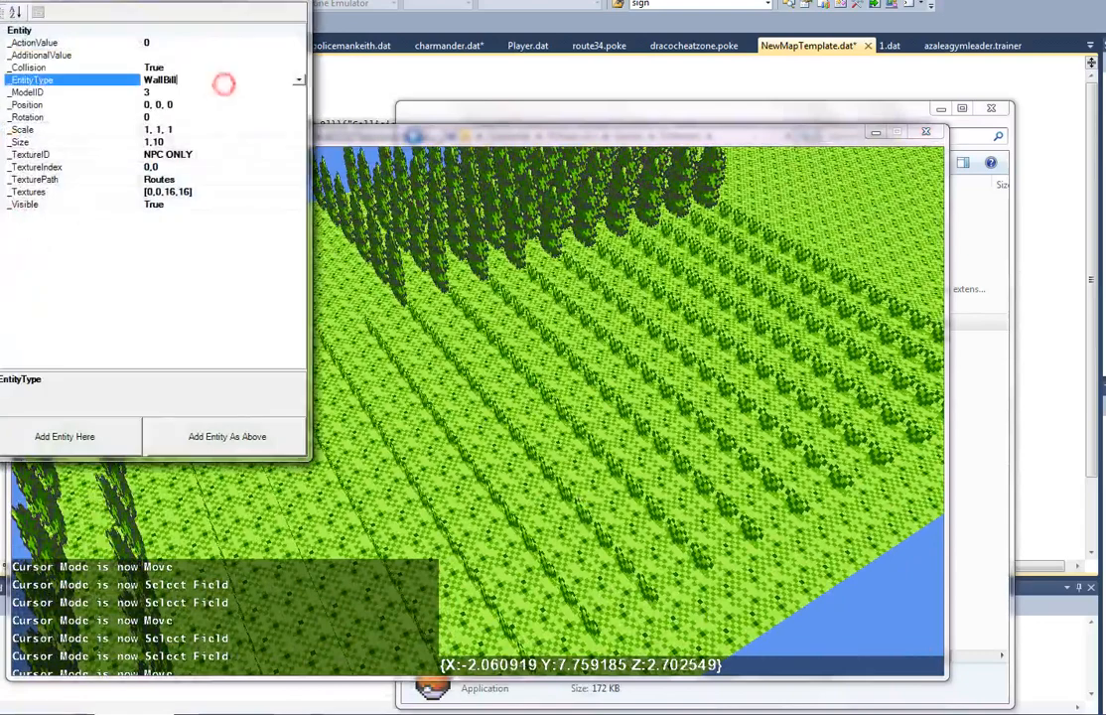
{"action": "left_click", "coordinate": [297, 80]}
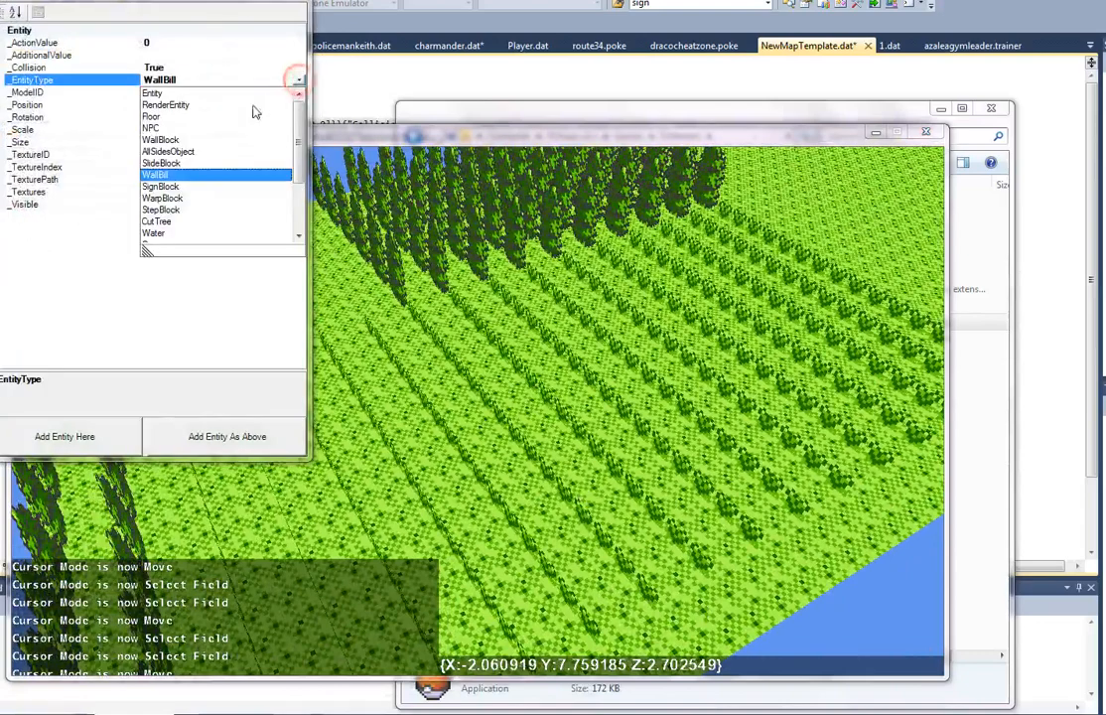
{"action": "left_click", "coordinate": [152, 128]}
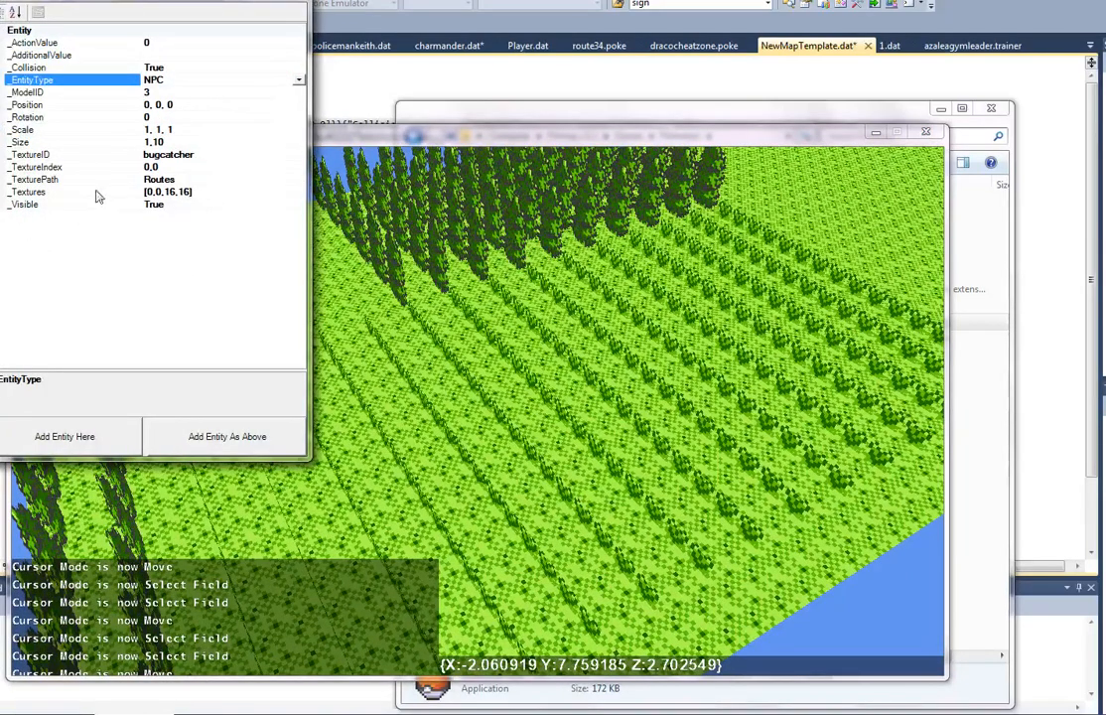
{"action": "left_click", "coordinate": [249, 436]}
Step: Locate the new NPC beside the tree row and move it out onto the tall grass
{"action": "left_click", "coordinate": [507, 420]}
{"action": "key", "text": "w"}
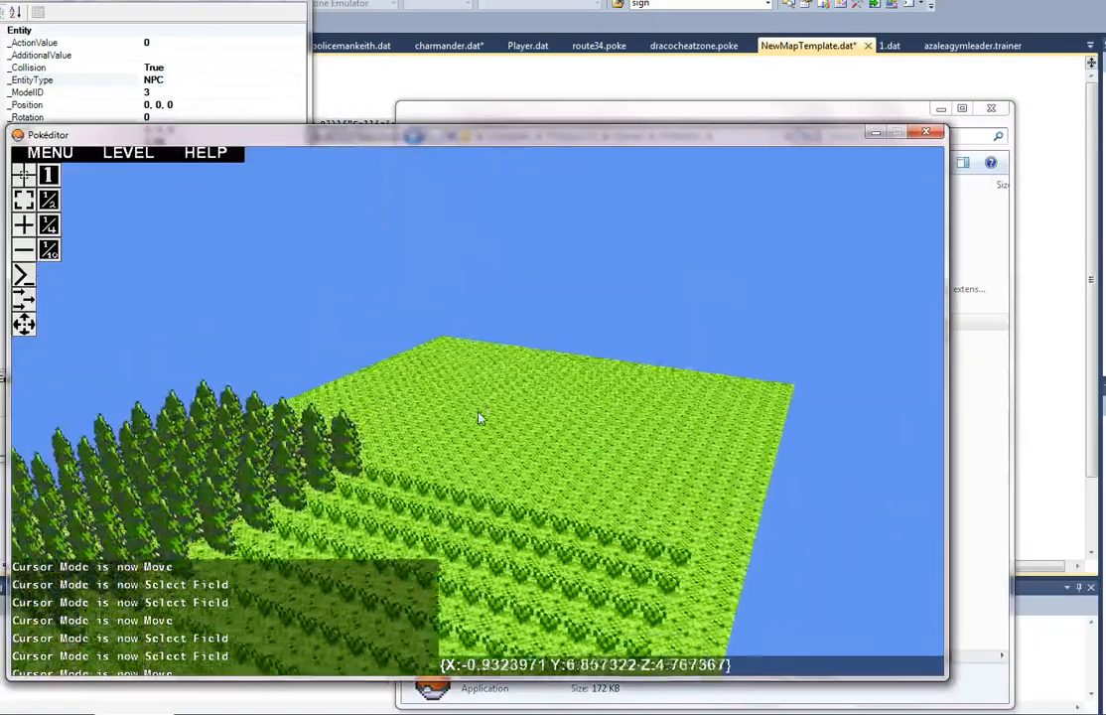
{"action": "key", "text": "w"}
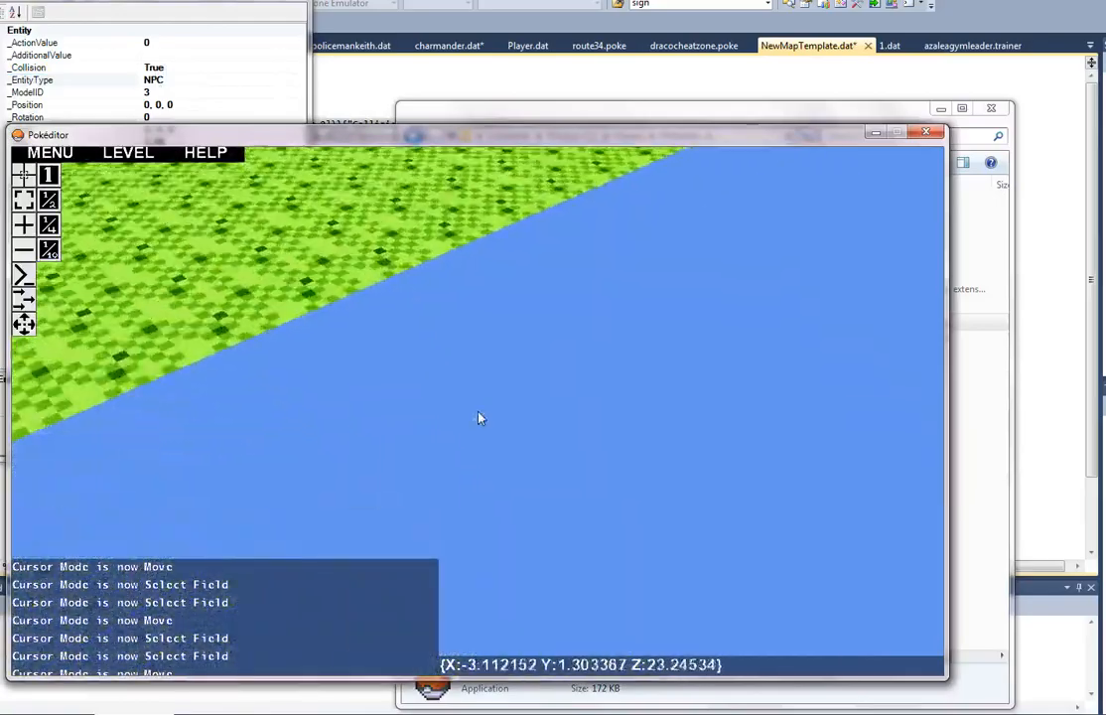
{"action": "key", "text": "w"}
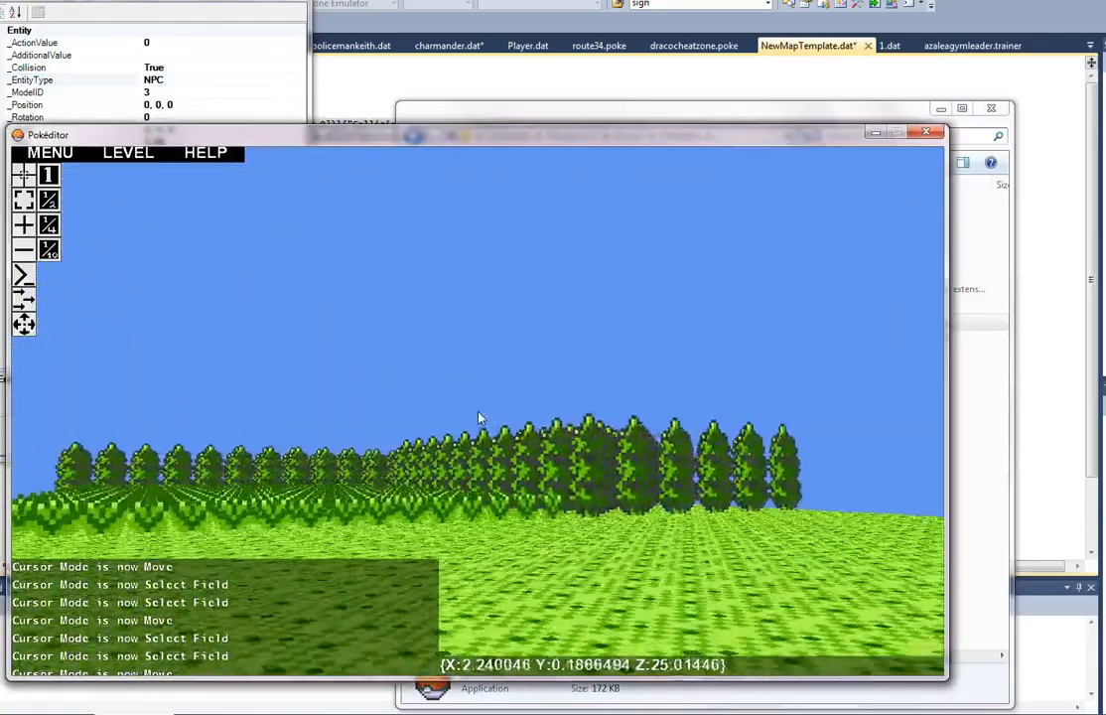
{"action": "key", "text": "w"}
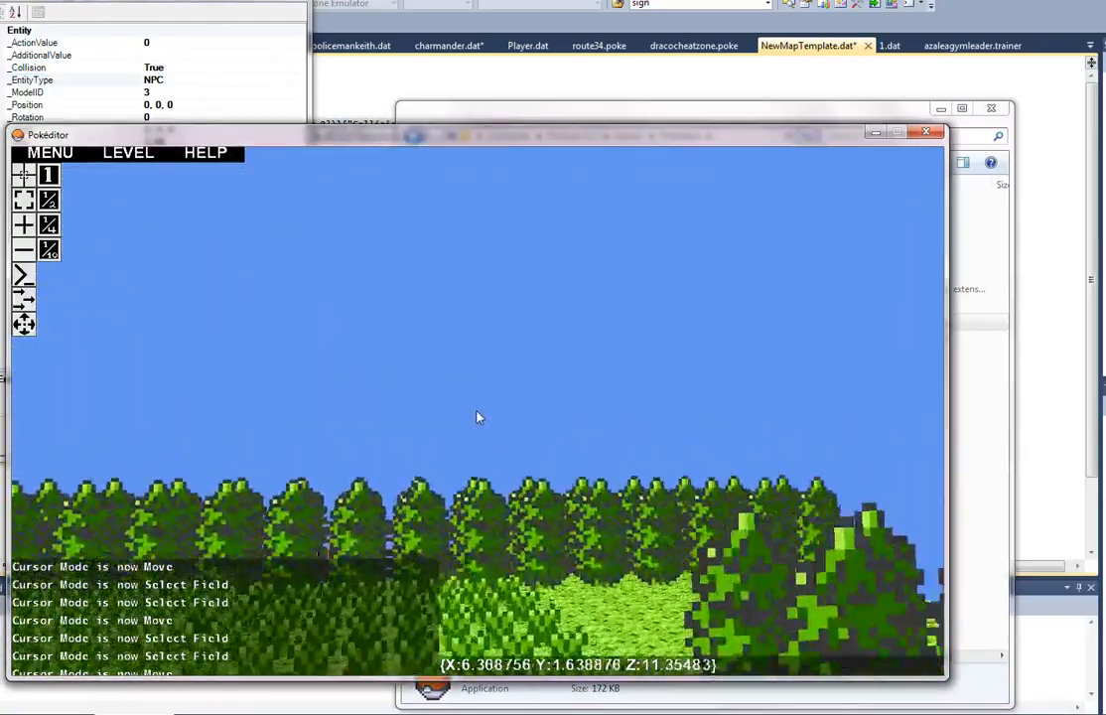
{"action": "key", "text": "w"}
{"action": "key", "text": "s"}
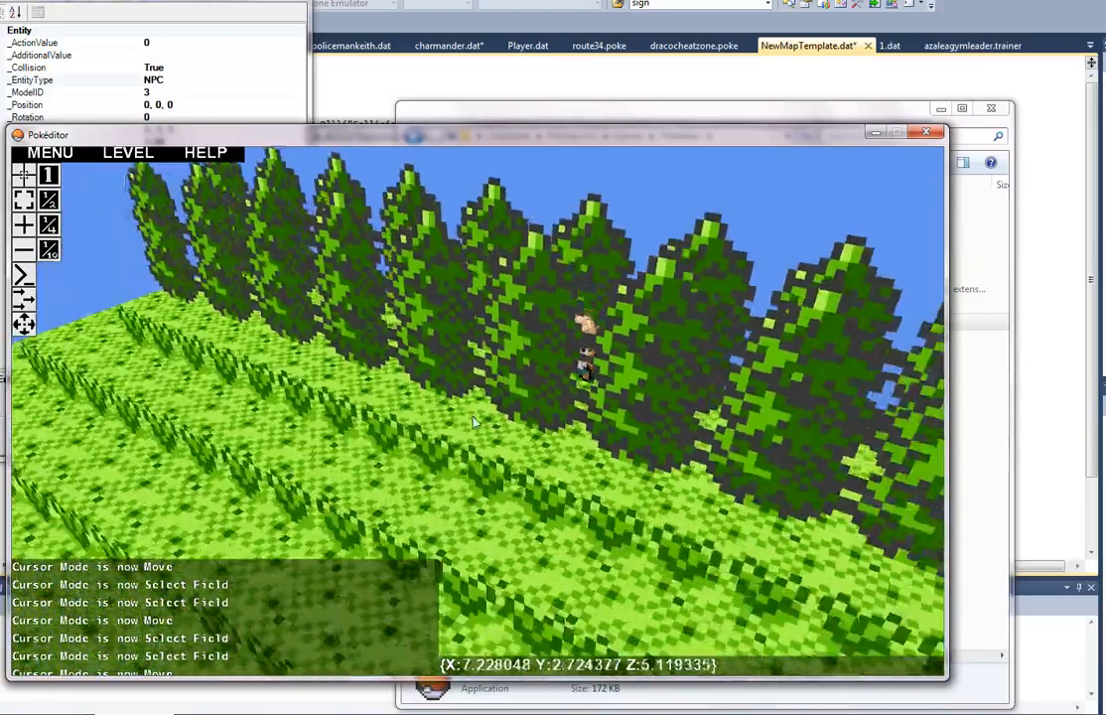
{"action": "key", "text": "s"}
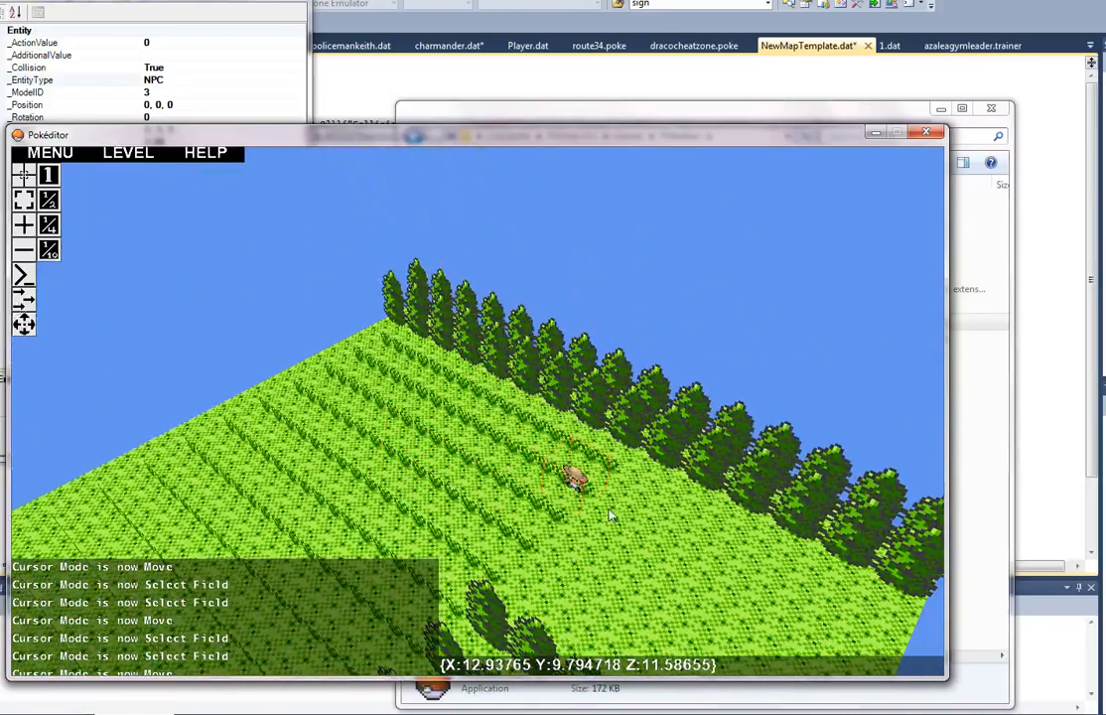
Step: Move the NPC farther across the tall grass, away from the tree row and towards the floor's open side edge
{"action": "key", "text": "d"}
{"action": "right_click_drag", "start_coordinate": [500, 569], "coordinate": [479, 411]}
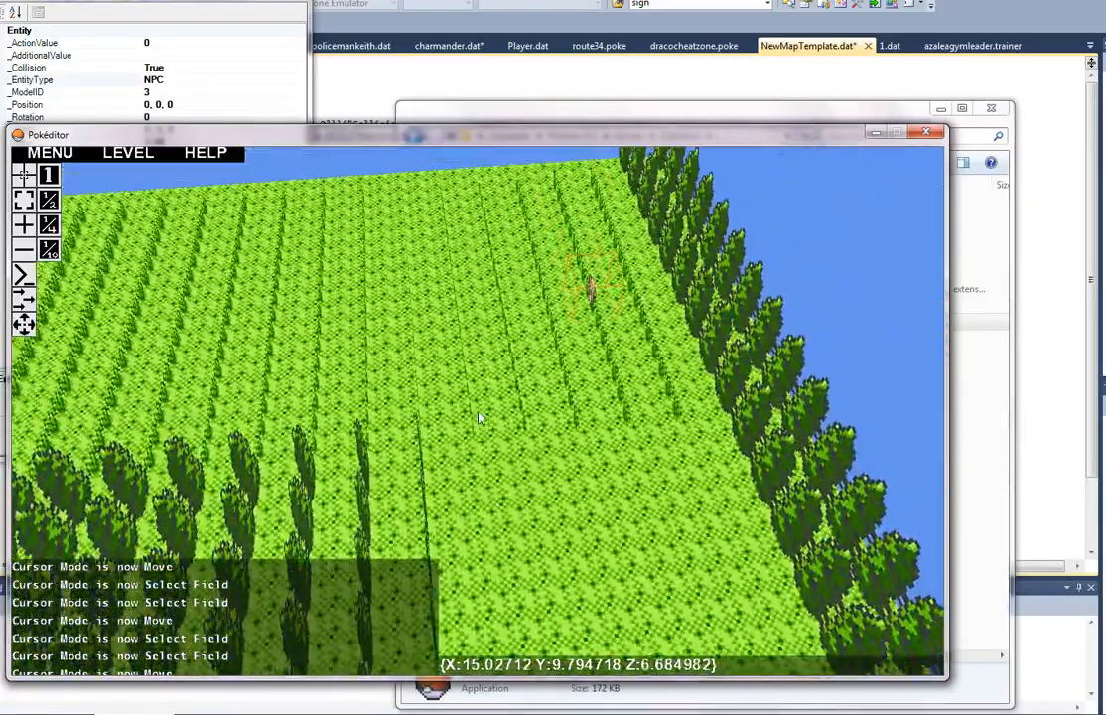
{"action": "key", "text": "a"}
{"action": "right_click_drag", "start_coordinate": [573, 519], "coordinate": [479, 411]}
{"action": "key", "text": "s"}
{"action": "key", "text": "s"}
{"action": "key", "text": "a"}
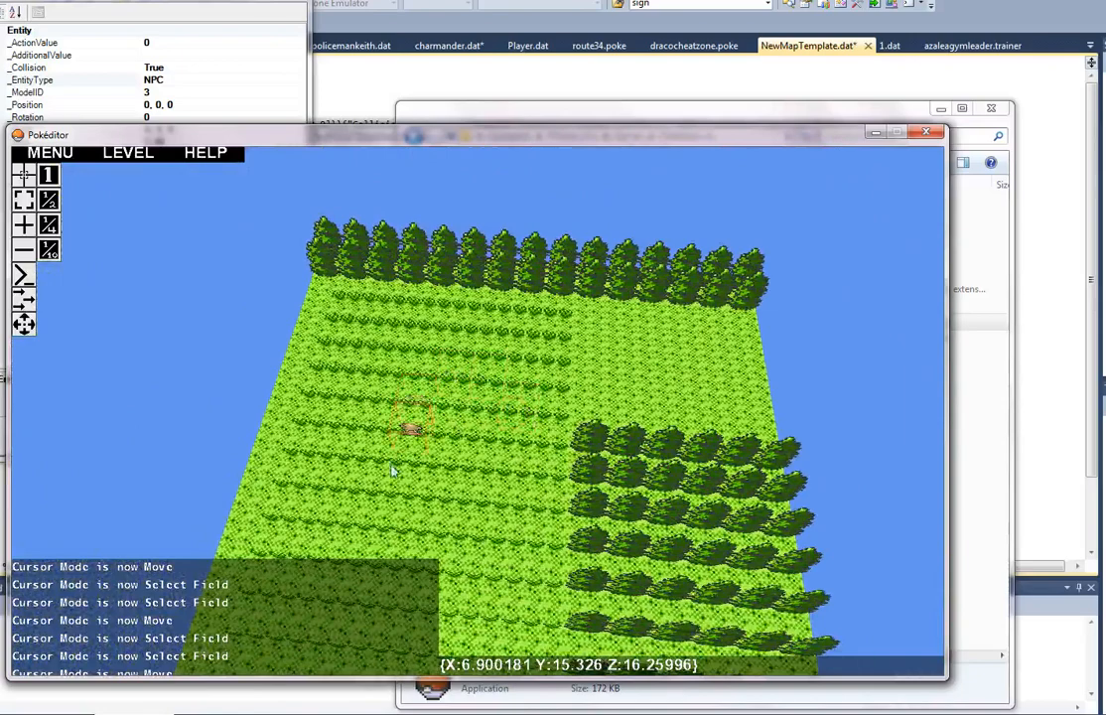
{"action": "key", "text": "s"}
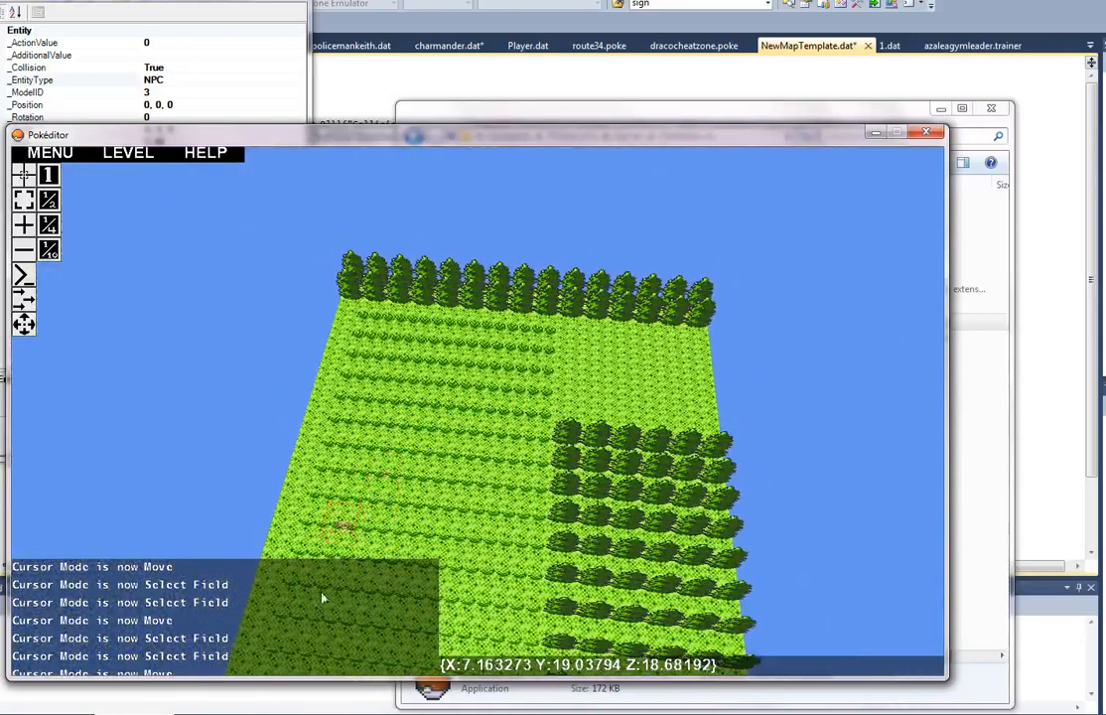
Step: Examine the placed NPC in the tall grass up close, from above and from across the floor
{"action": "key", "text": "w"}
{"action": "key", "text": "d"}
{"action": "mouse_move", "coordinate": [481, 415]}
{"action": "right_mouse_down"}
{"action": "mouse_move", "coordinate": [455, 415]}
{"action": "mouse_move", "coordinate": [479, 418]}
{"action": "right_mouse_up"}
{"action": "key", "text": "w"}
{"action": "key", "text": "w"}
{"action": "key", "text": "s"}
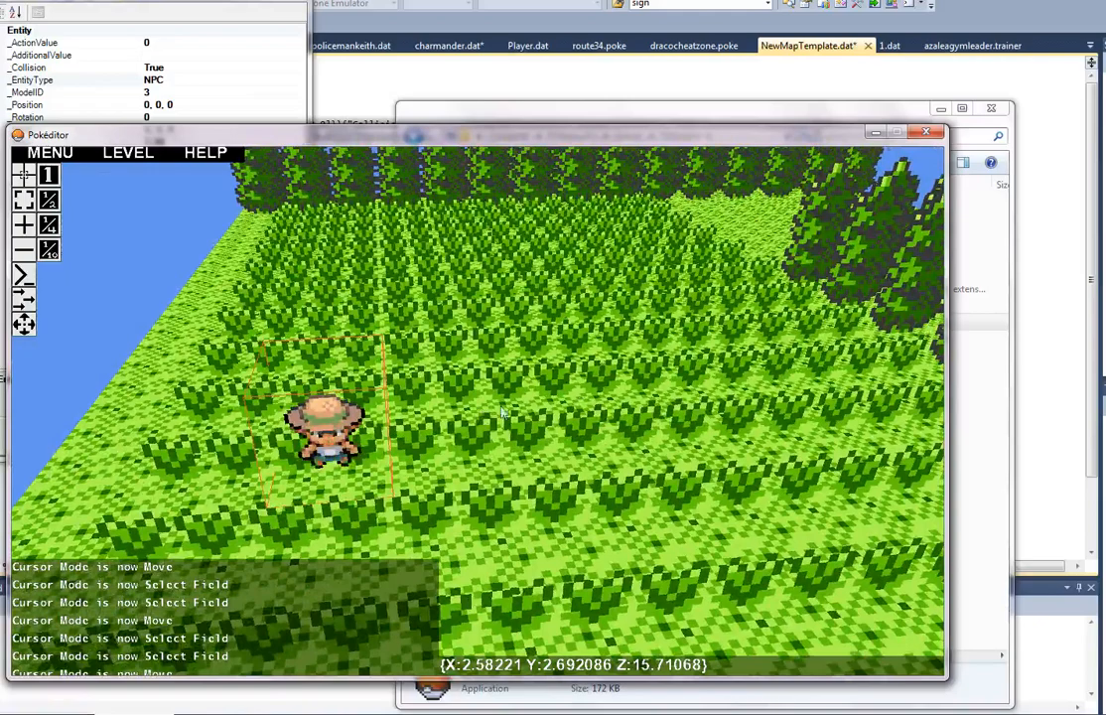
{"action": "right_click_drag", "start_coordinate": [578, 359], "coordinate": [479, 418]}
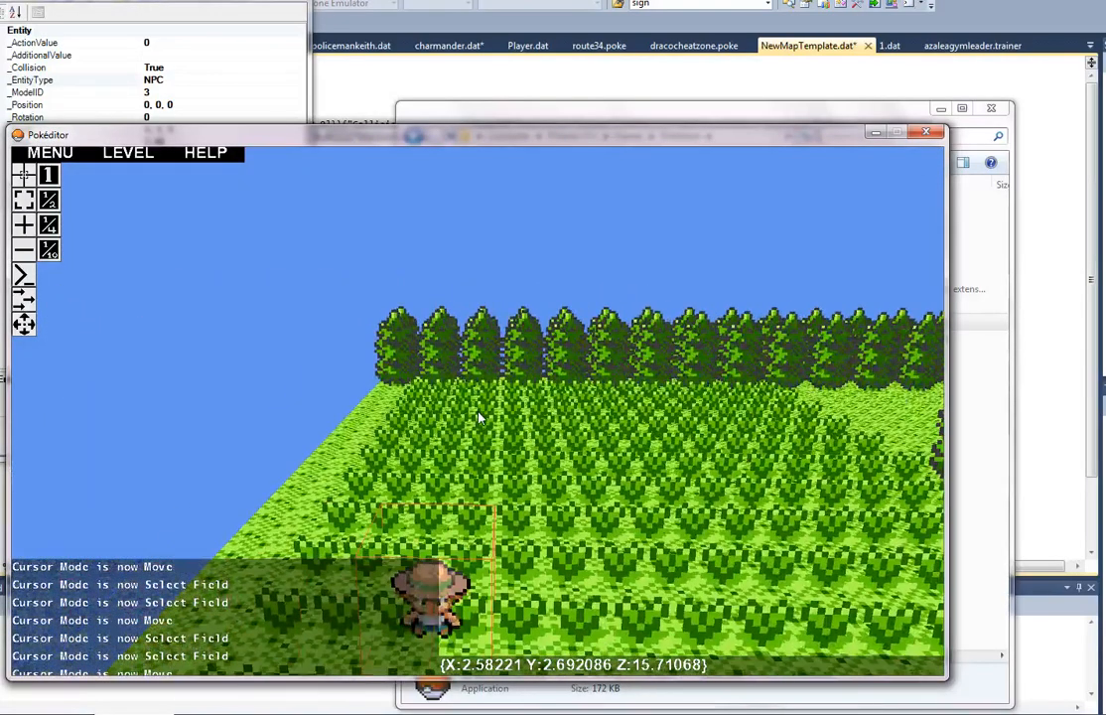
{"action": "key", "text": "w"}
{"action": "key", "text": "s"}
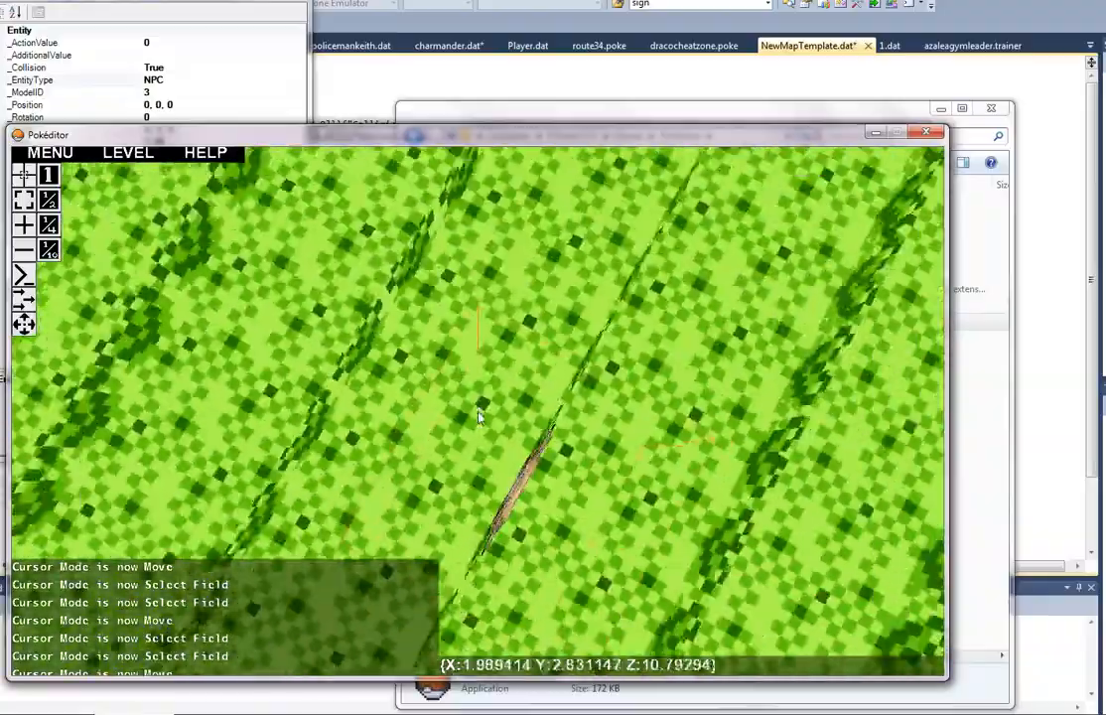
{"action": "key", "text": "s"}
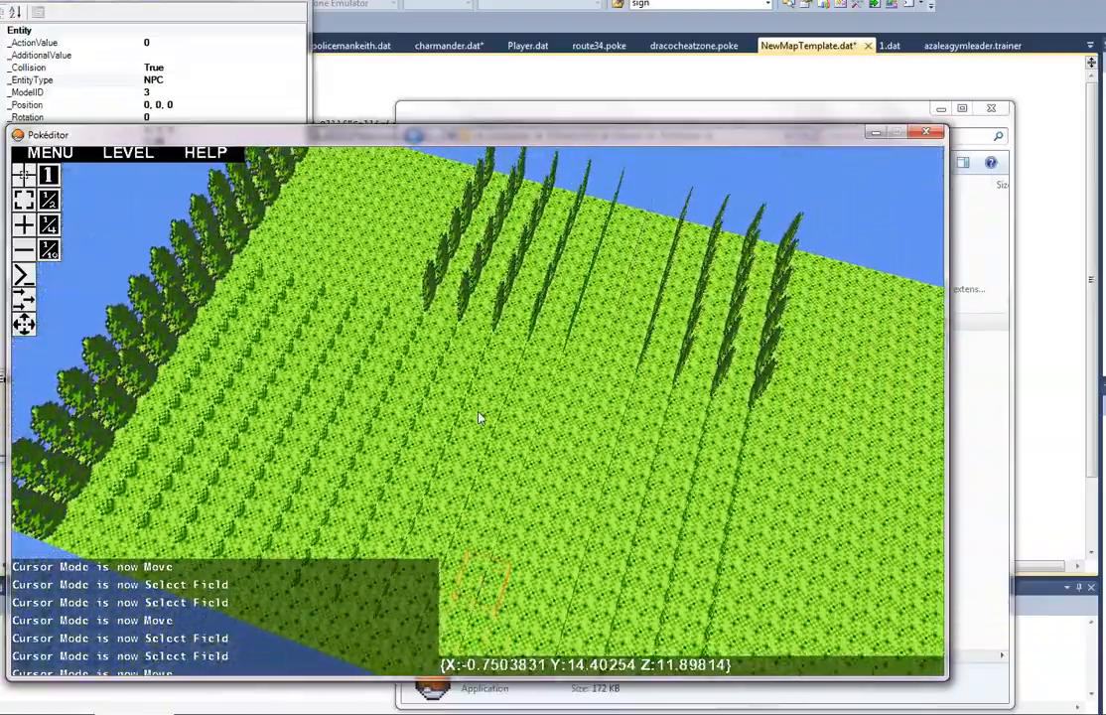
{"action": "key", "text": "w"}
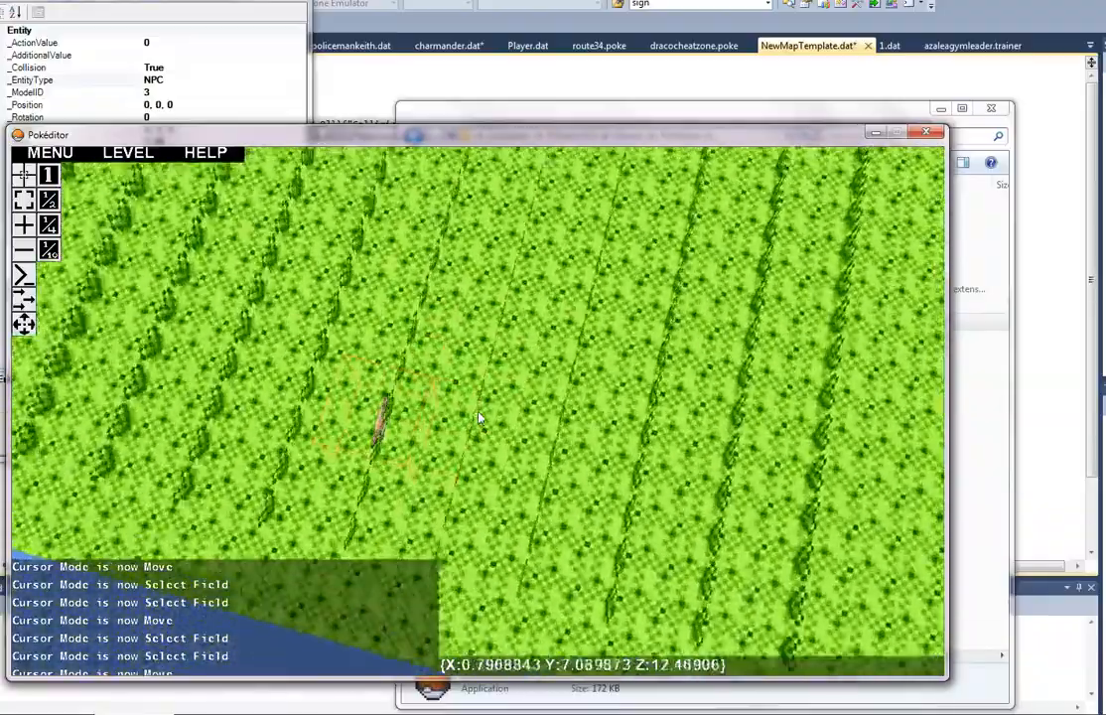
{"action": "key", "text": "d"}
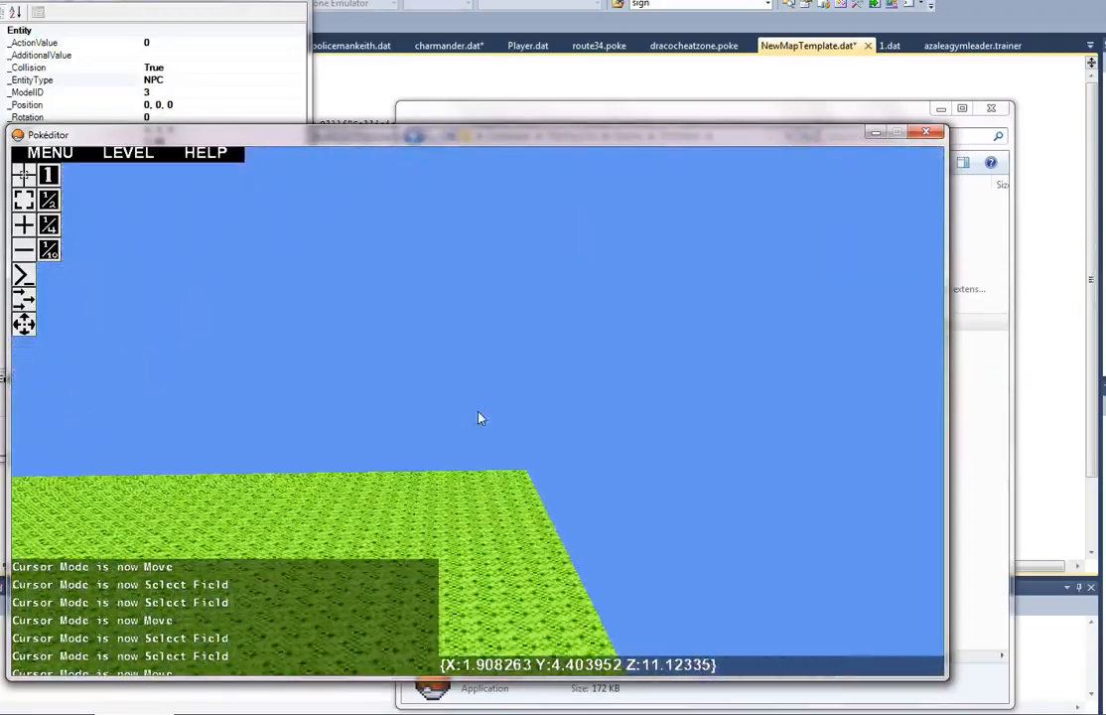
{"action": "key", "text": "s"}
{"action": "key", "text": "s"}
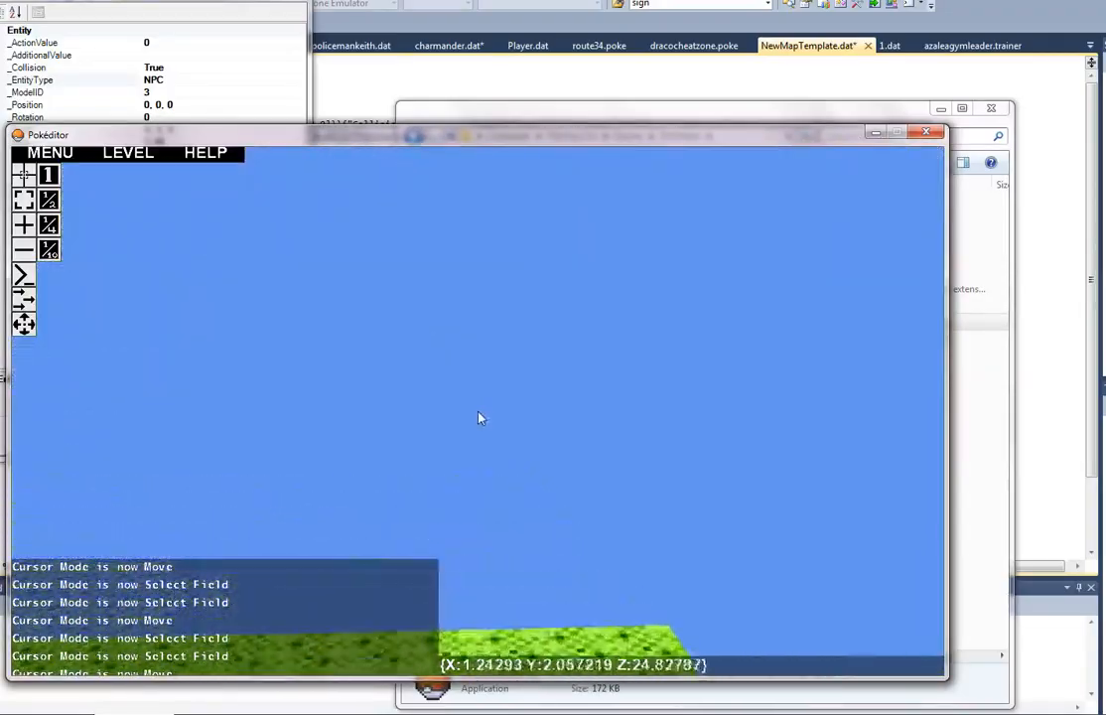
{"action": "key", "text": "w"}
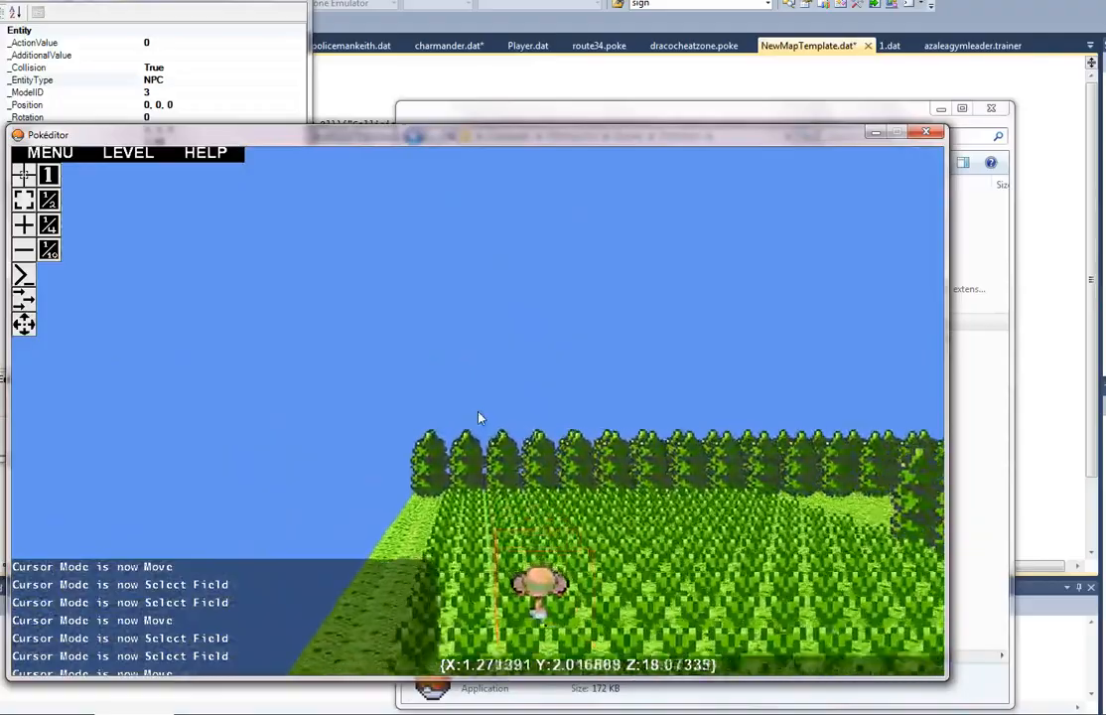
Step: Open the bugcatcher NPC's entity properties and set its rotation to 1
{"action": "key", "text": "w"}
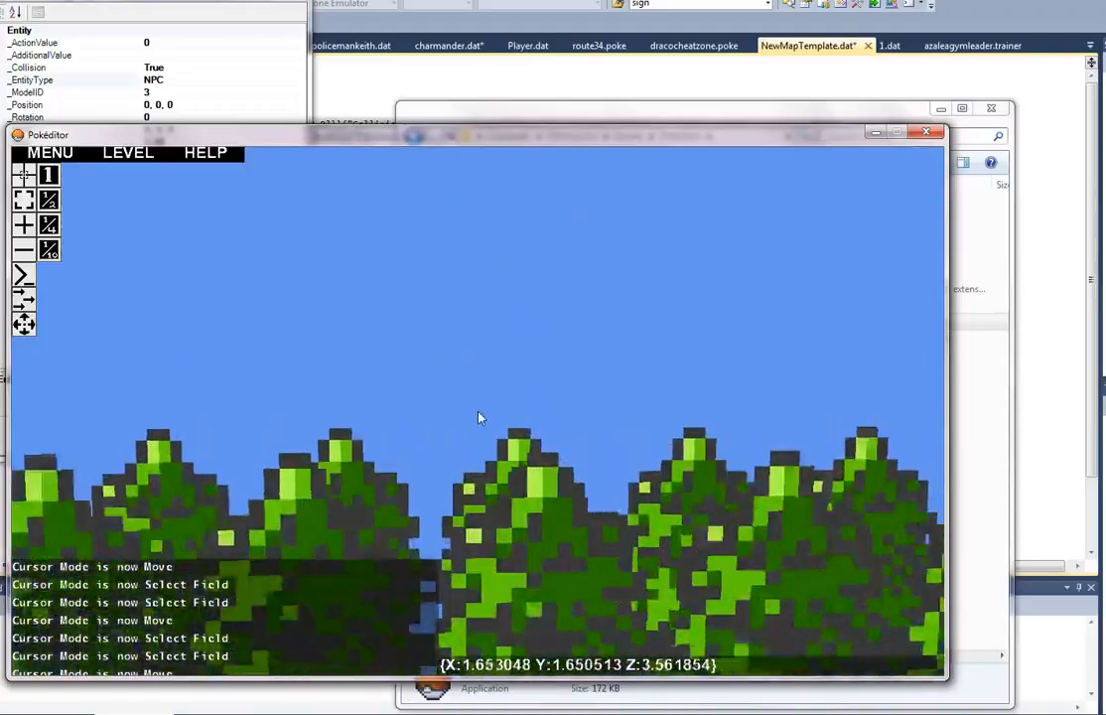
{"action": "key", "text": "w"}
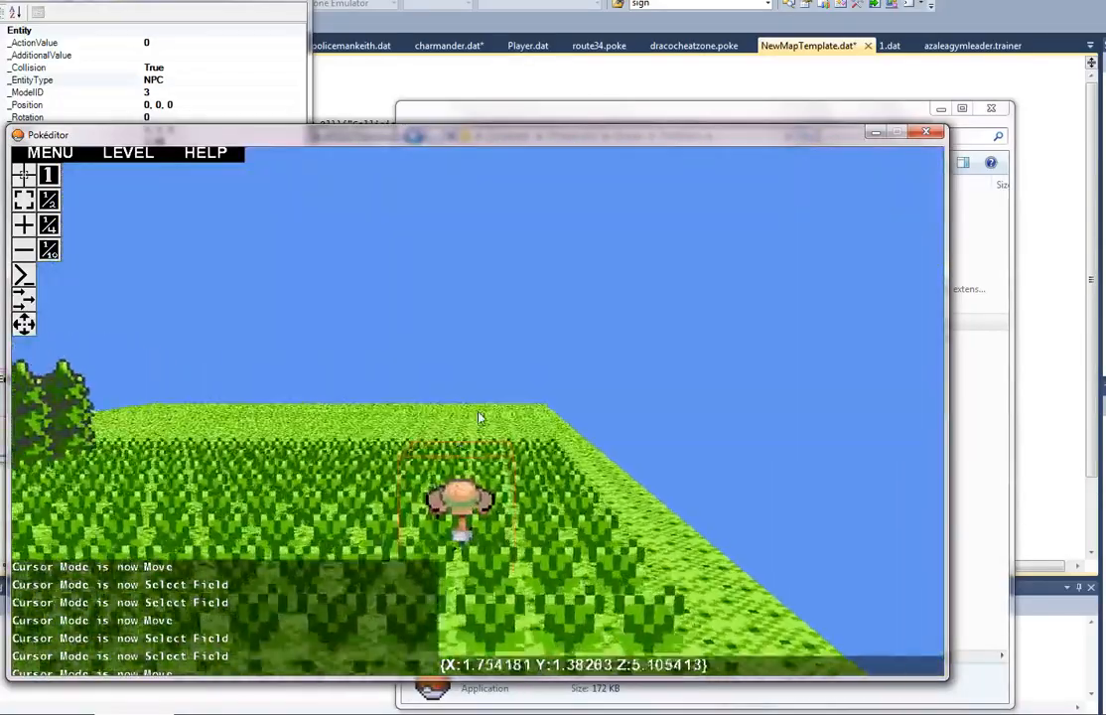
{"action": "key", "text": "w"}
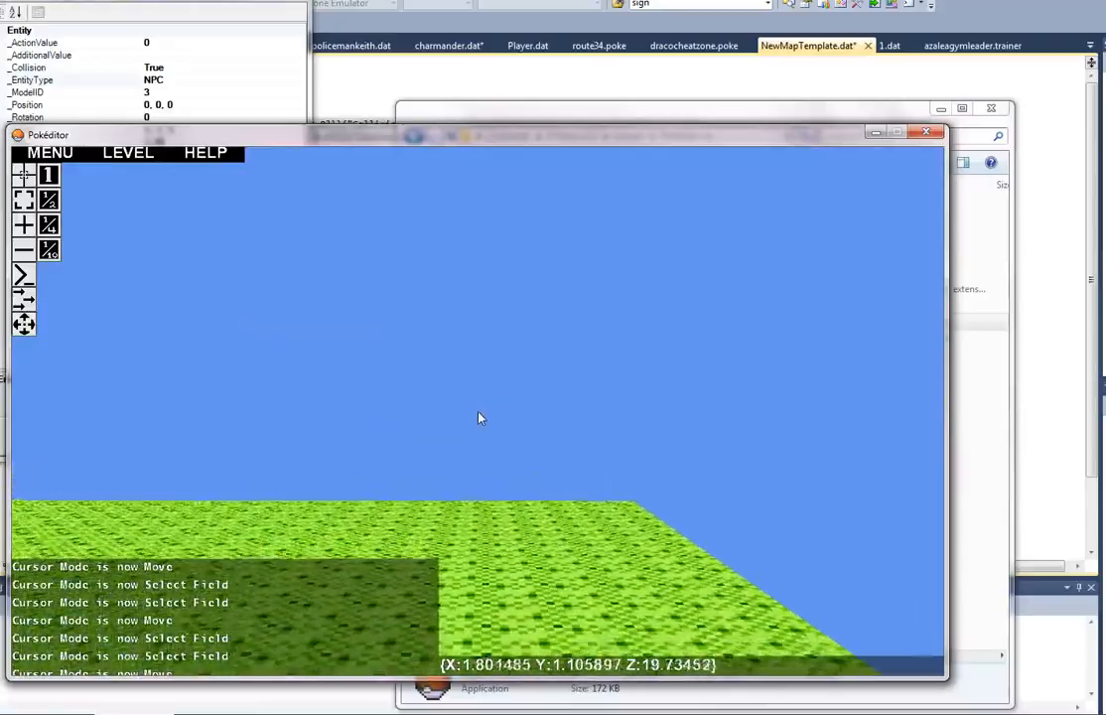
{"action": "key", "text": "w"}
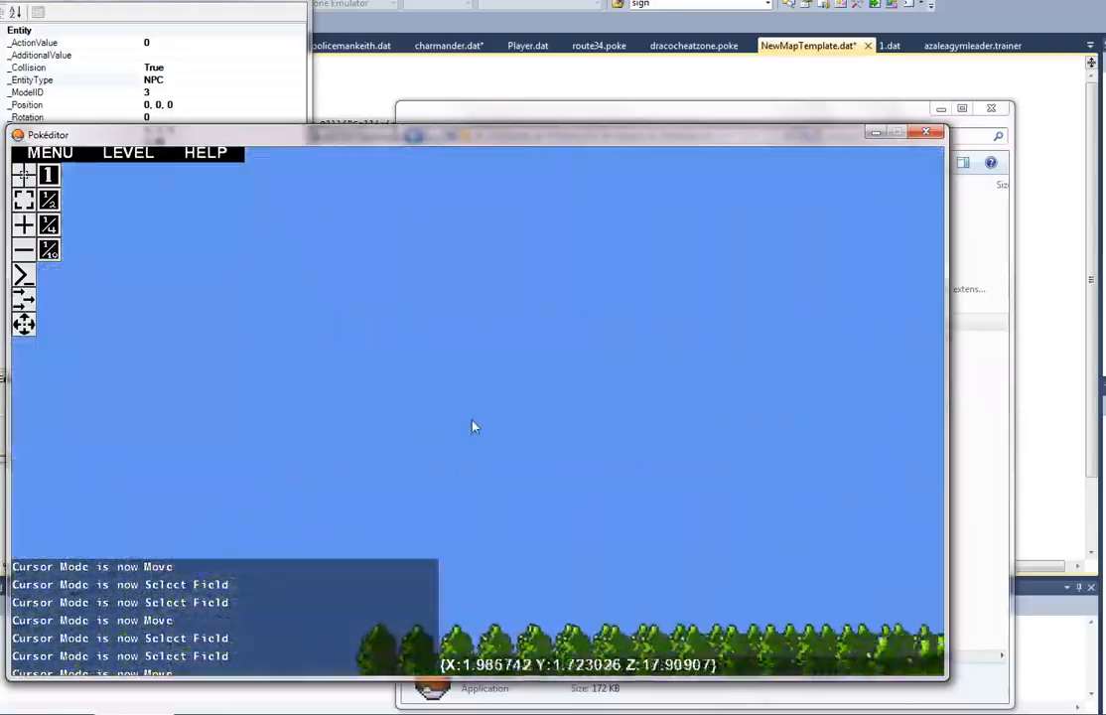
{"action": "key", "text": "s"}
{"action": "key", "text": "d"}
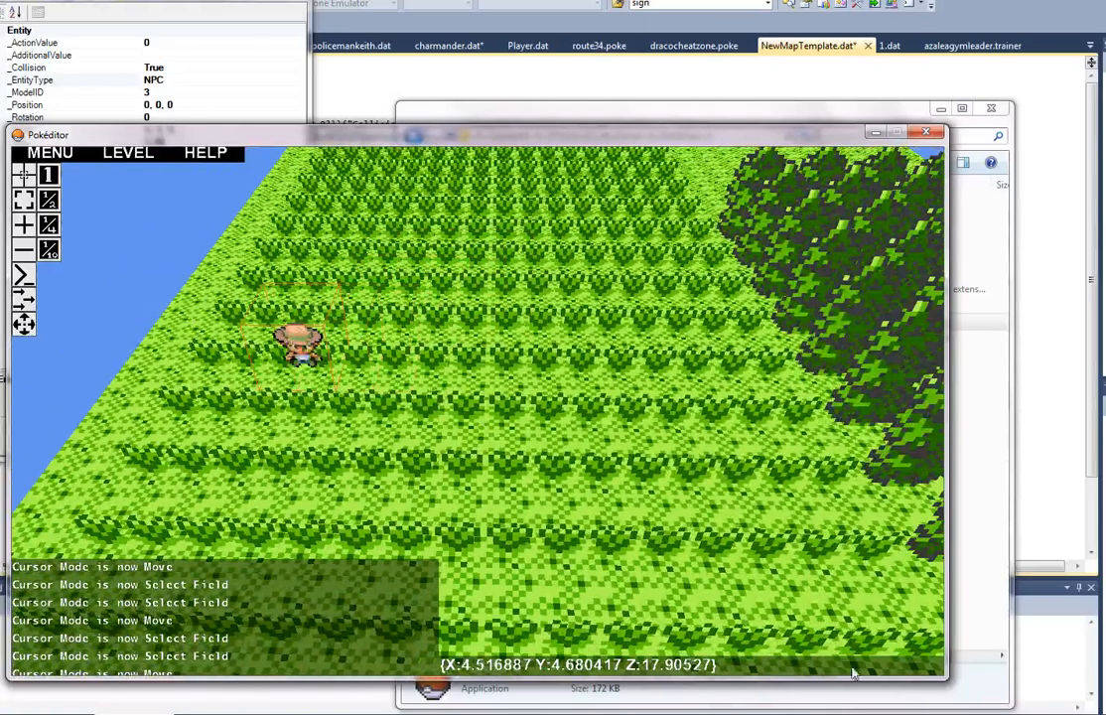
{"action": "left_click", "coordinate": [298, 343]}
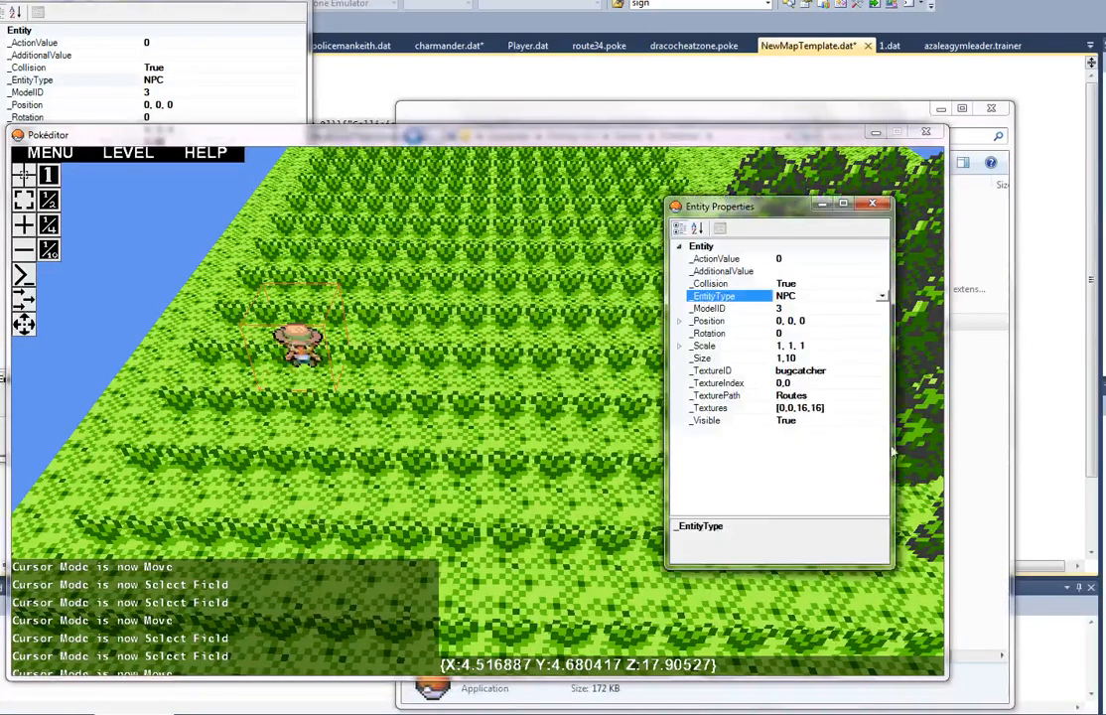
{"action": "left_click", "coordinate": [809, 334]}
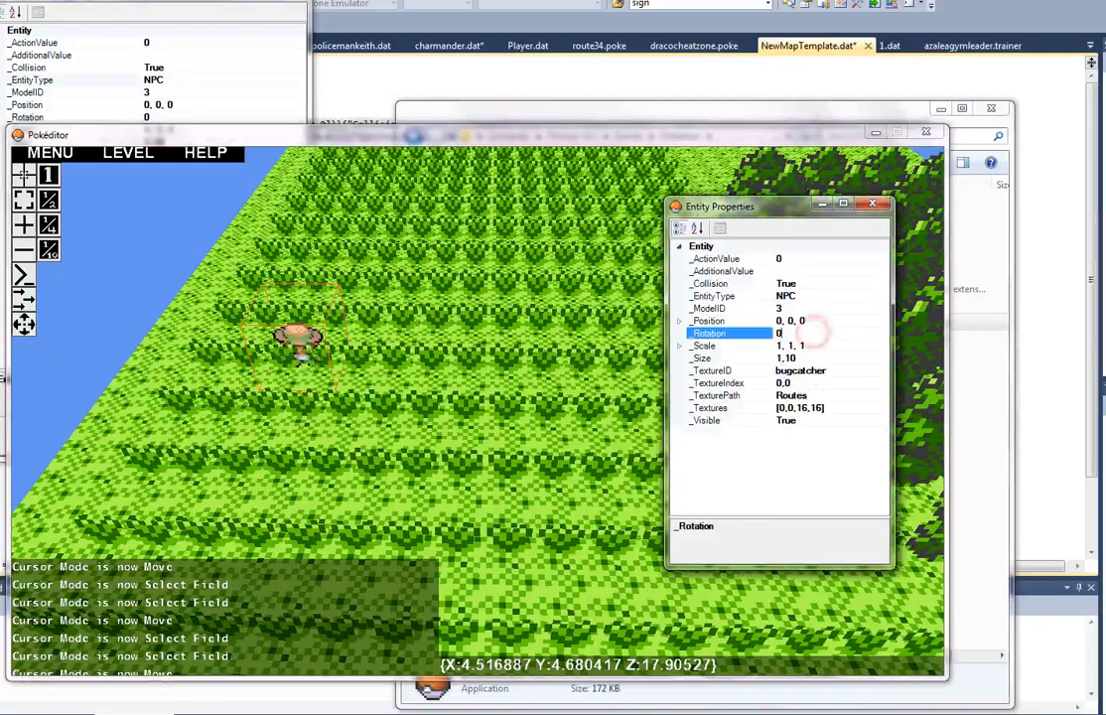
{"action": "type", "text": "1"}
{"action": "key", "text": "Return"}
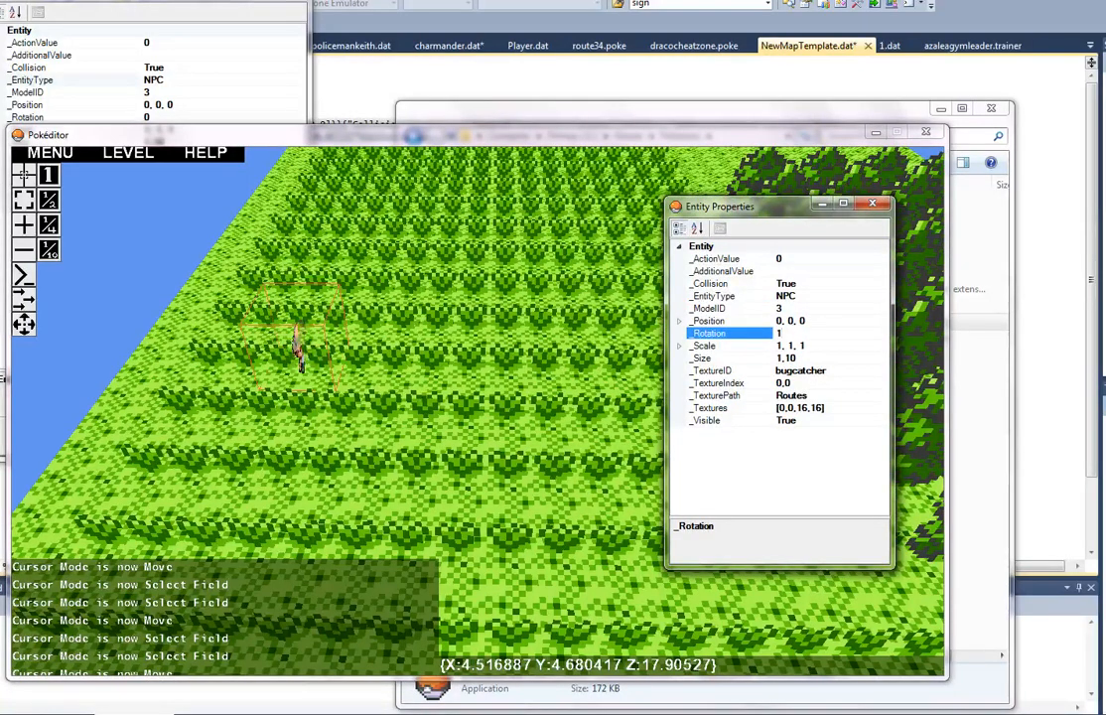
Step: Examine the rotated NPC's facing direction up close and from across the tall grass
{"action": "right_click_drag", "start_coordinate": [542, 363], "coordinate": [479, 418]}
{"action": "key", "text": "a"}
{"action": "key", "text": "w"}
{"action": "key", "text": "w"}
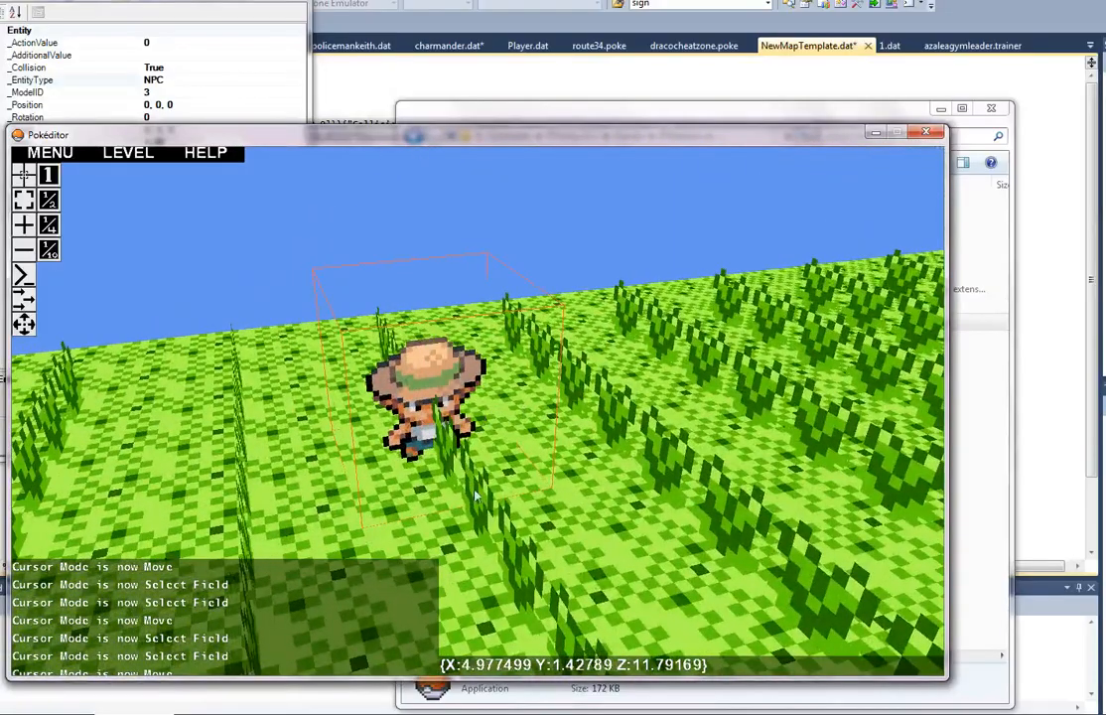
{"action": "key", "text": "a"}
{"action": "mouse_move", "coordinate": [479, 397]}
{"action": "right_mouse_down"}
{"action": "mouse_move", "coordinate": [482, 420]}
{"action": "mouse_move", "coordinate": [496, 414]}
{"action": "mouse_move", "coordinate": [481, 420]}
{"action": "right_mouse_up"}
{"action": "key", "text": "d"}
{"action": "key", "text": "a"}
{"action": "key", "text": "s"}
{"action": "key", "text": "d"}
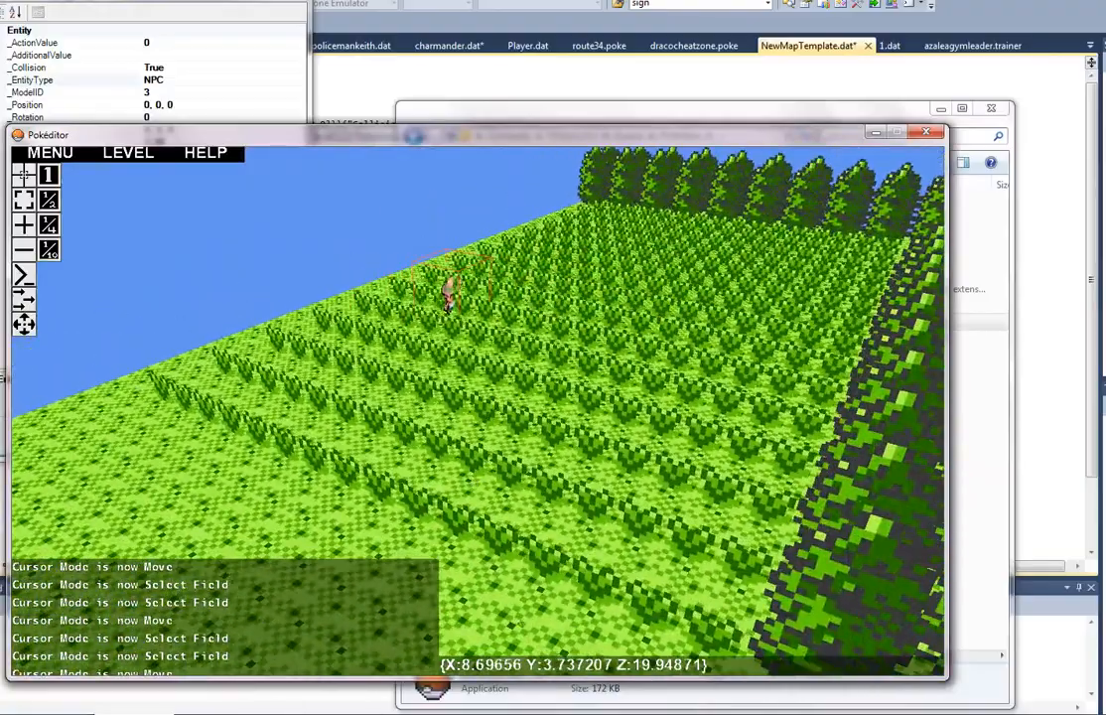
Step: Set the NPC's action value to 2 and its additional value to 3|trainer\bugcatcherbarry
{"action": "left_click", "coordinate": [302, 714]}
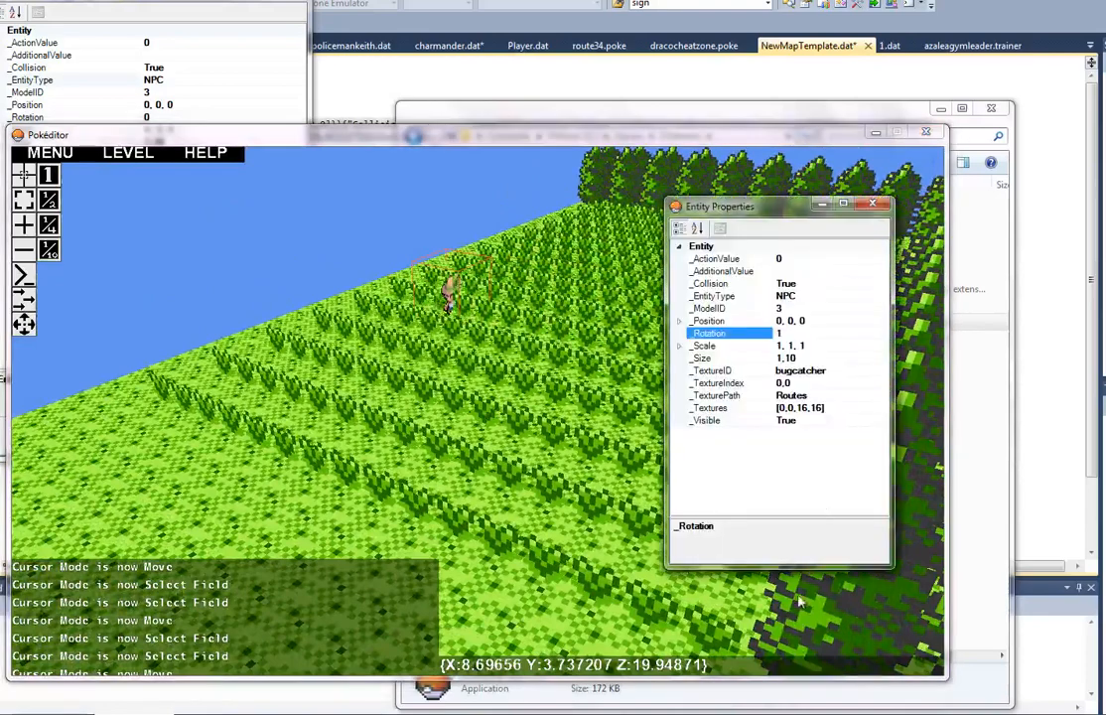
{"action": "left_click", "coordinate": [803, 258]}
{"action": "key", "text": "Return"}
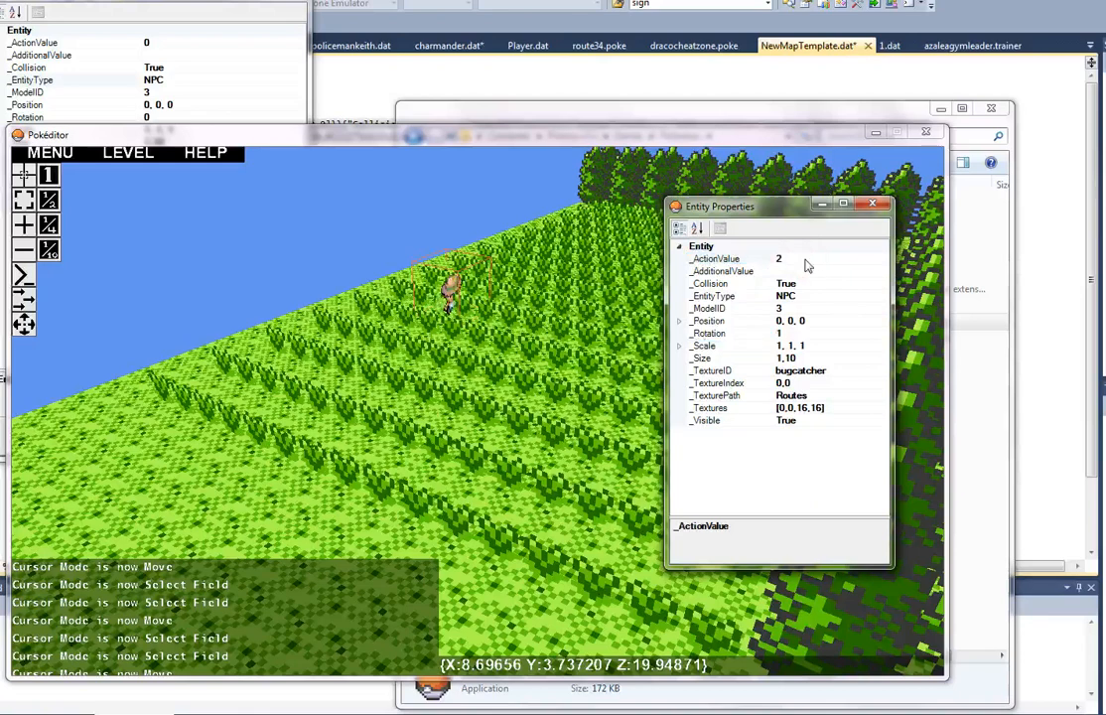
{"action": "left_click", "coordinate": [803, 271]}
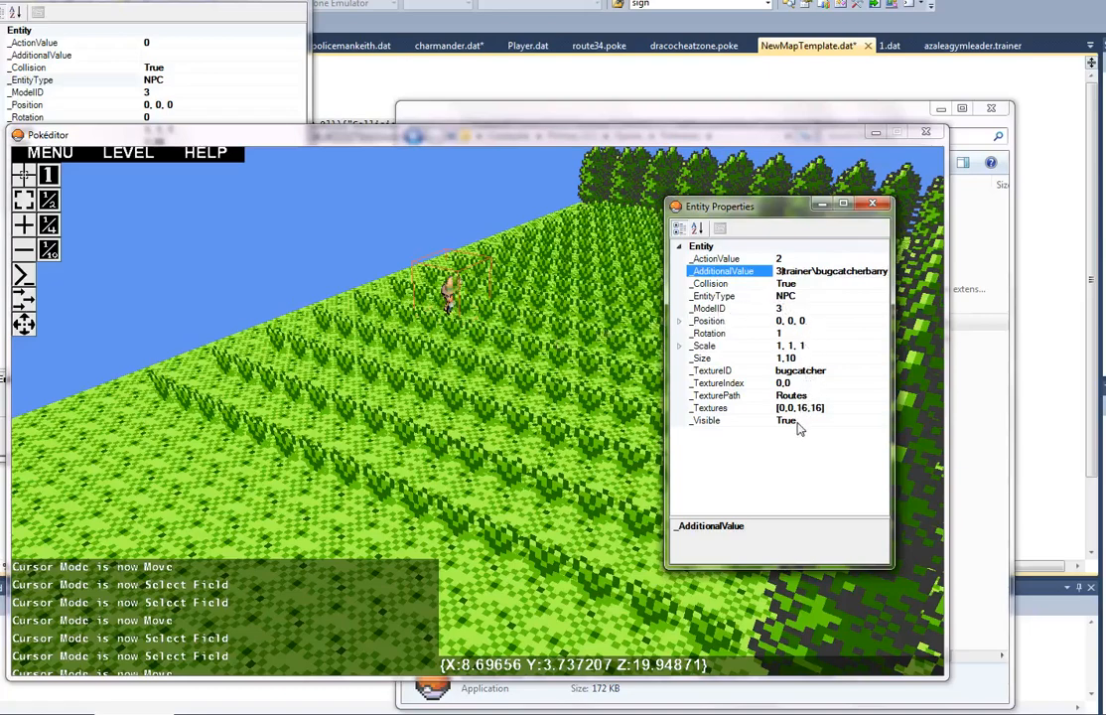
{"action": "left_click", "coordinate": [551, 415]}
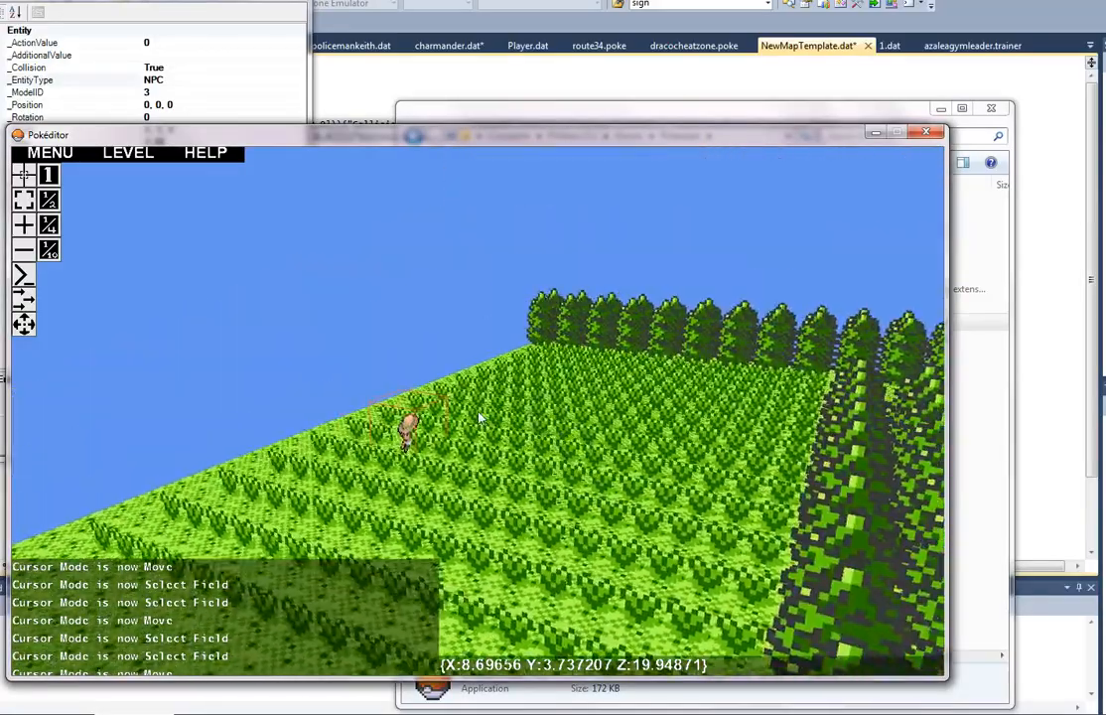
Step: Set up a new entity of type WarpBlock with position 0, 3, 0 for the open grass between the tree rows
{"action": "key", "text": "w"}
{"action": "key", "text": "w"}
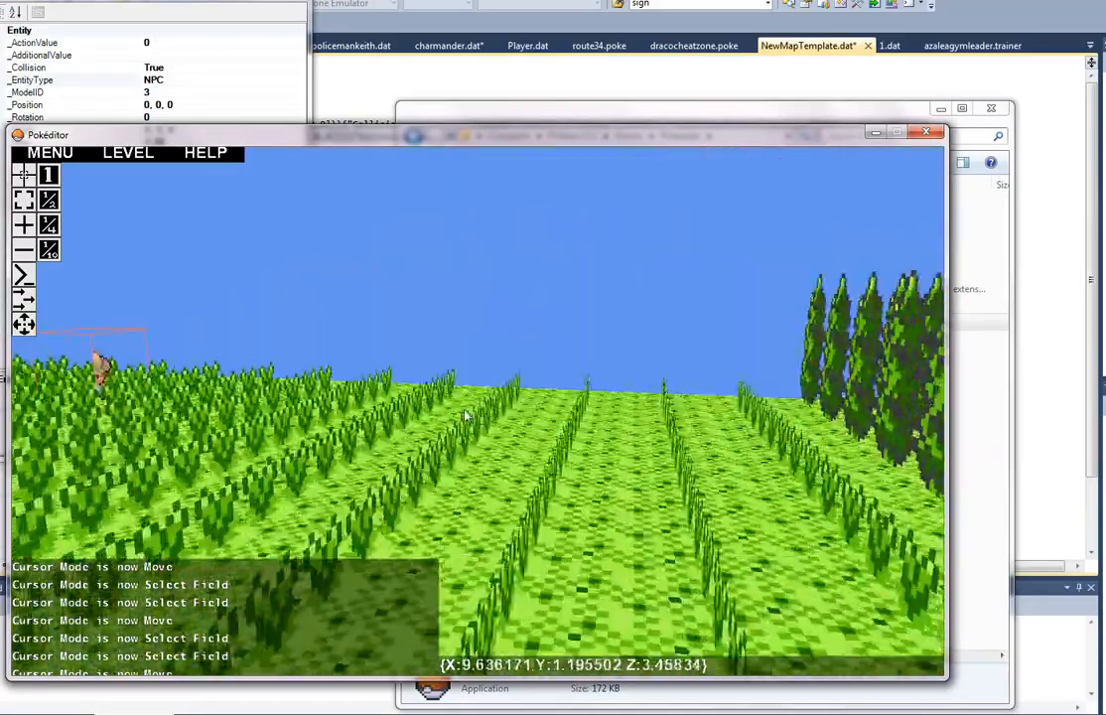
{"action": "key", "text": "w"}
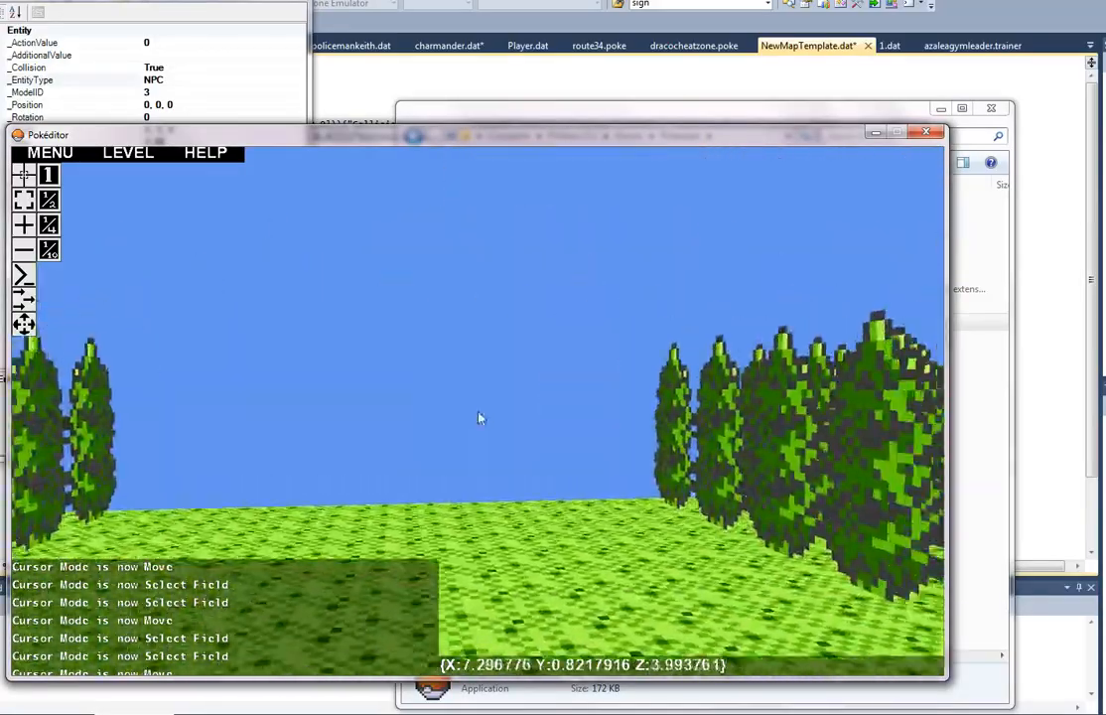
{"action": "key", "text": "s"}
{"action": "key", "text": "a"}
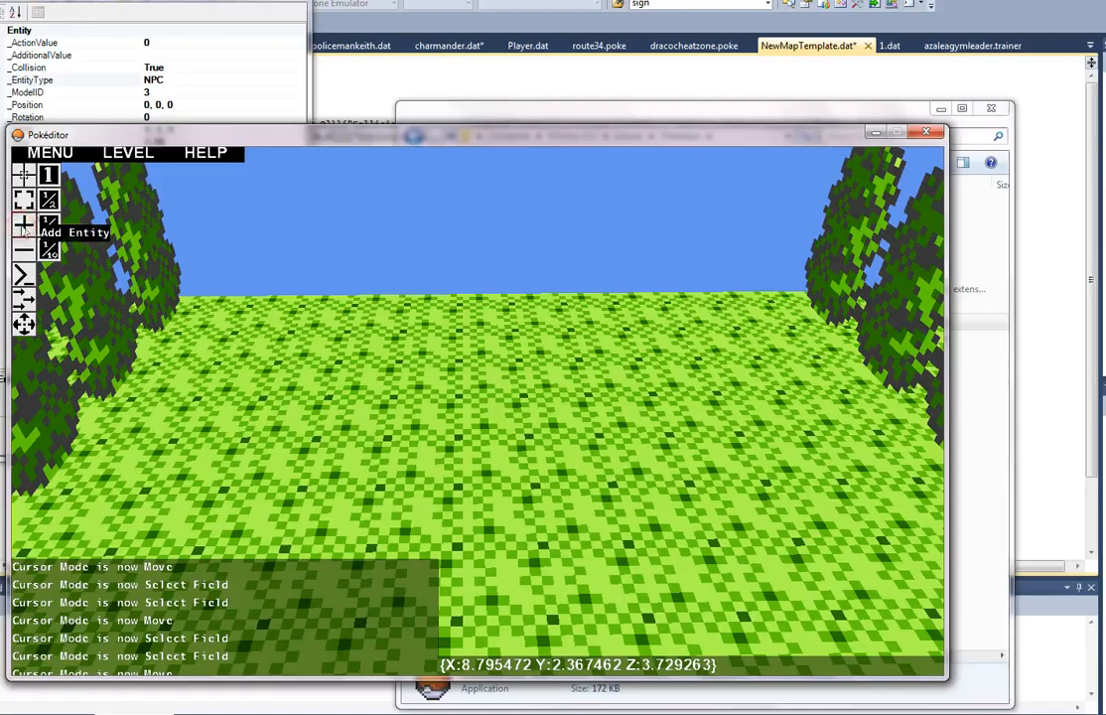
{"action": "left_click", "coordinate": [141, 14]}
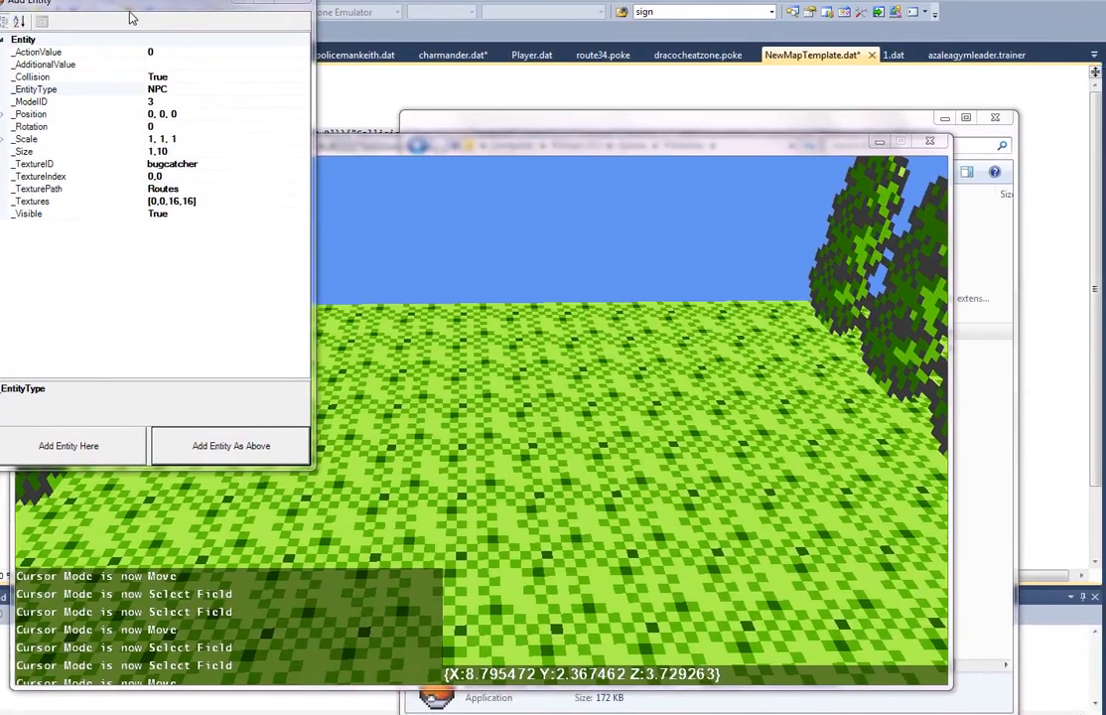
{"action": "left_click_drag", "start_coordinate": [130, 17], "coordinate": [445, 195]}
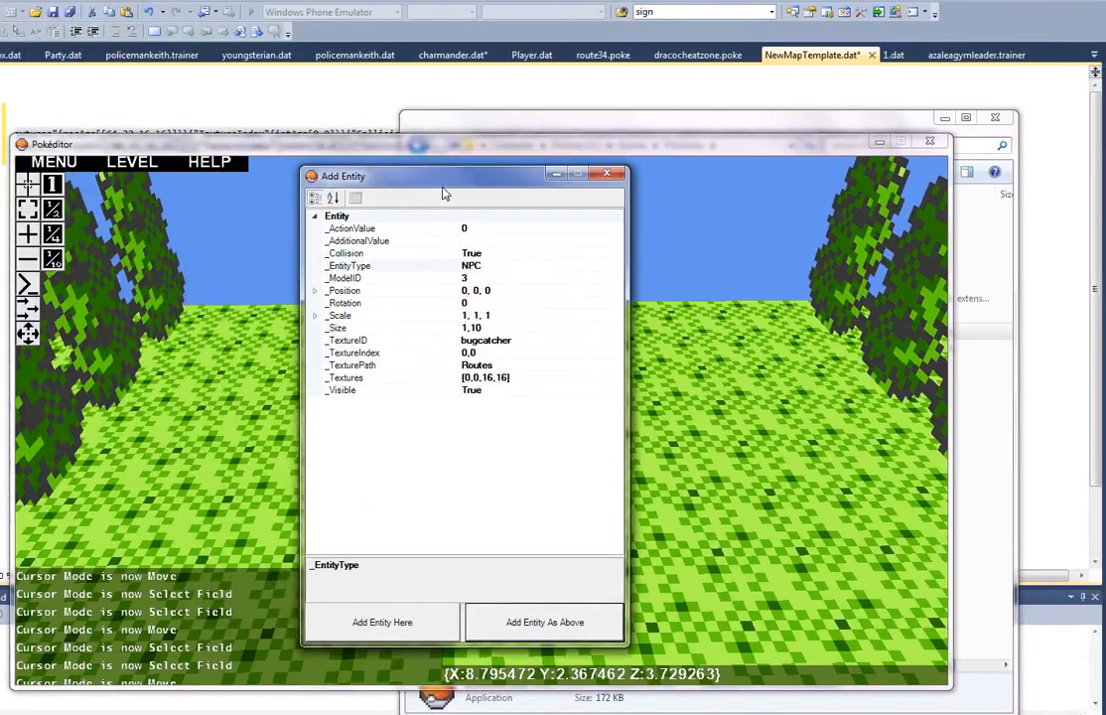
{"action": "left_click", "coordinate": [612, 266]}
{"action": "left_click", "coordinate": [617, 265]}
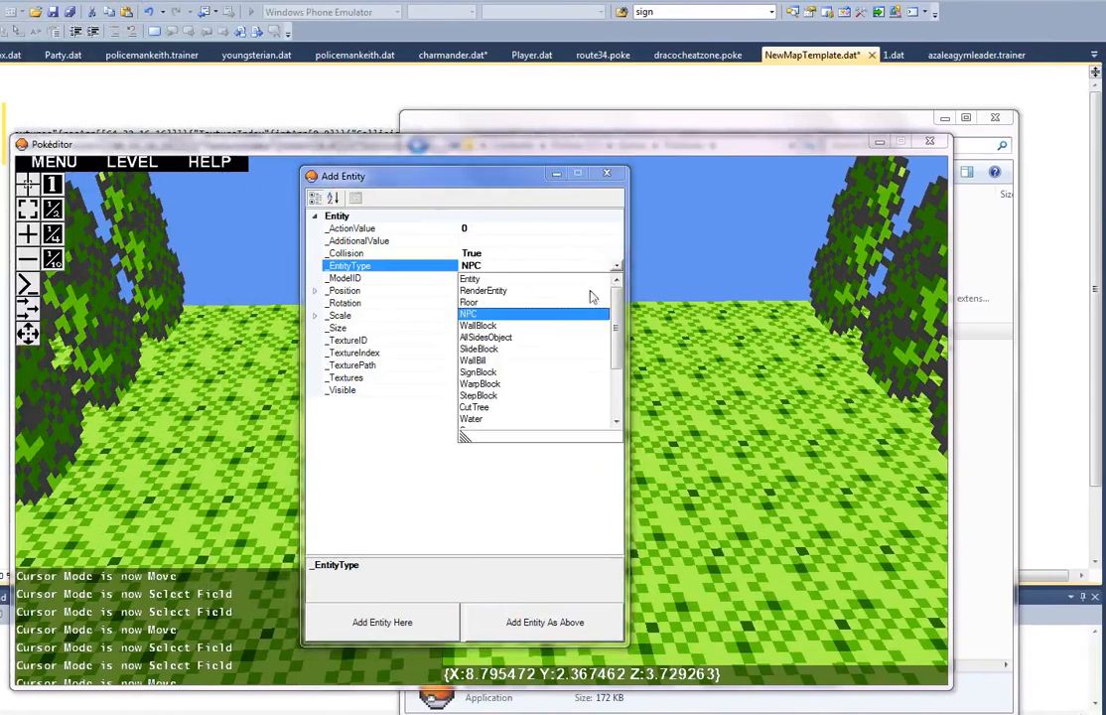
{"action": "left_click", "coordinate": [484, 384]}
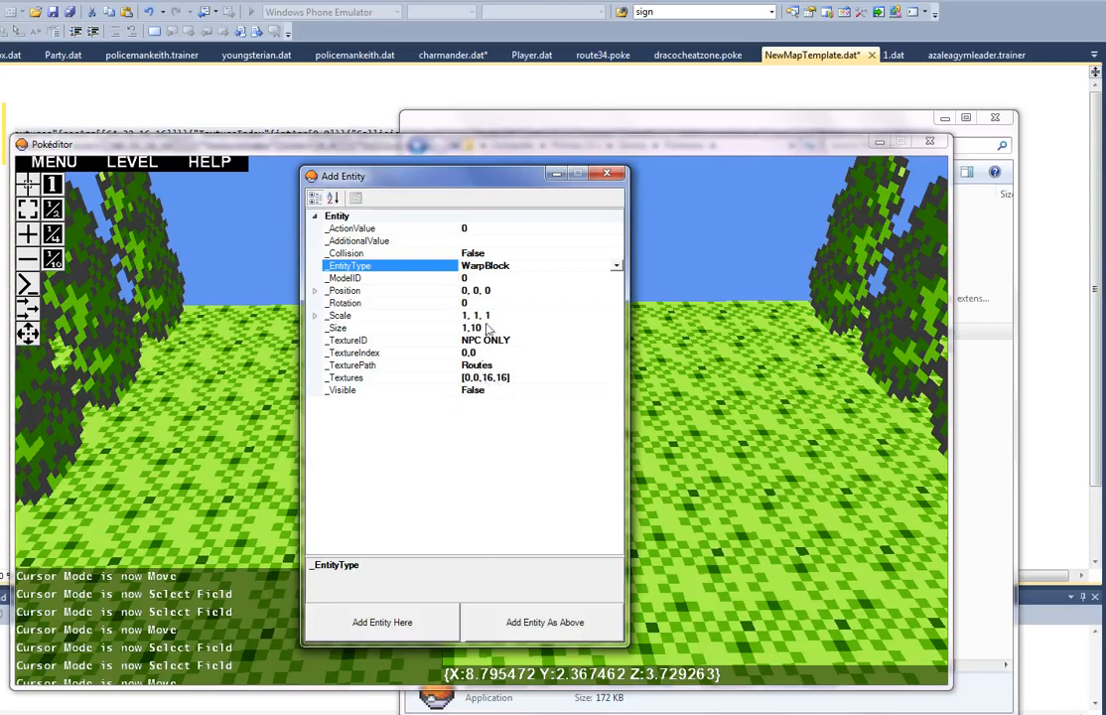
{"action": "left_click", "coordinate": [479, 291]}
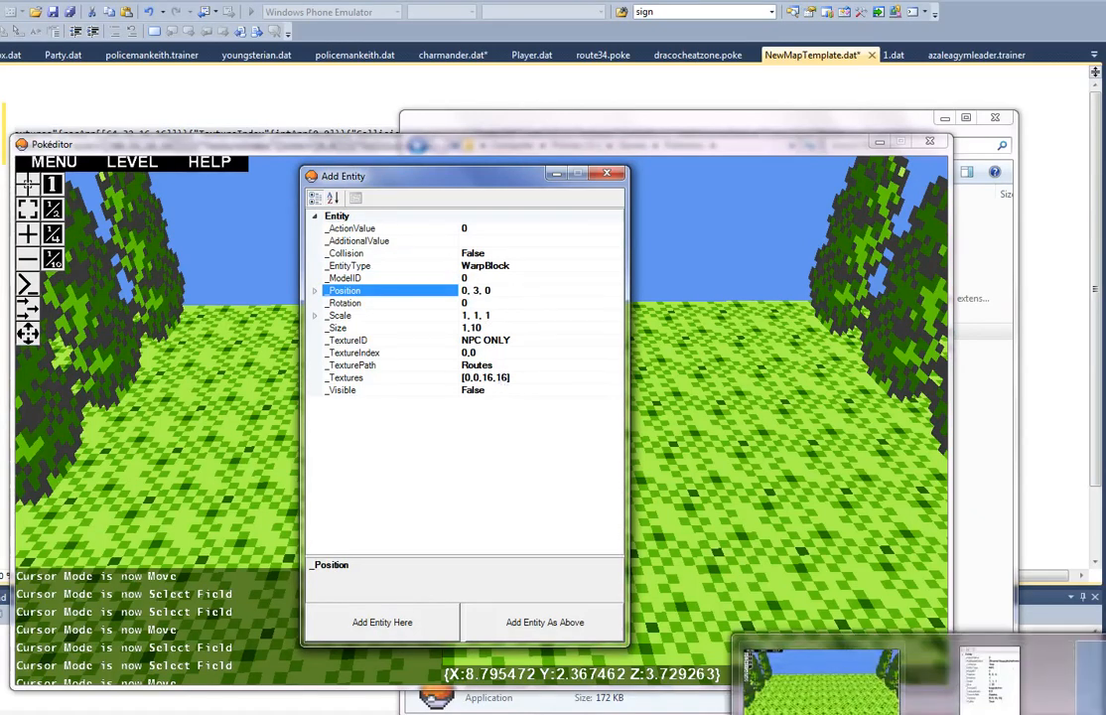
Step: Switch to the Routes.png texture sheet in Windows Photo Viewer to consult its tiles
{"action": "left_click", "coordinate": [876, 672]}
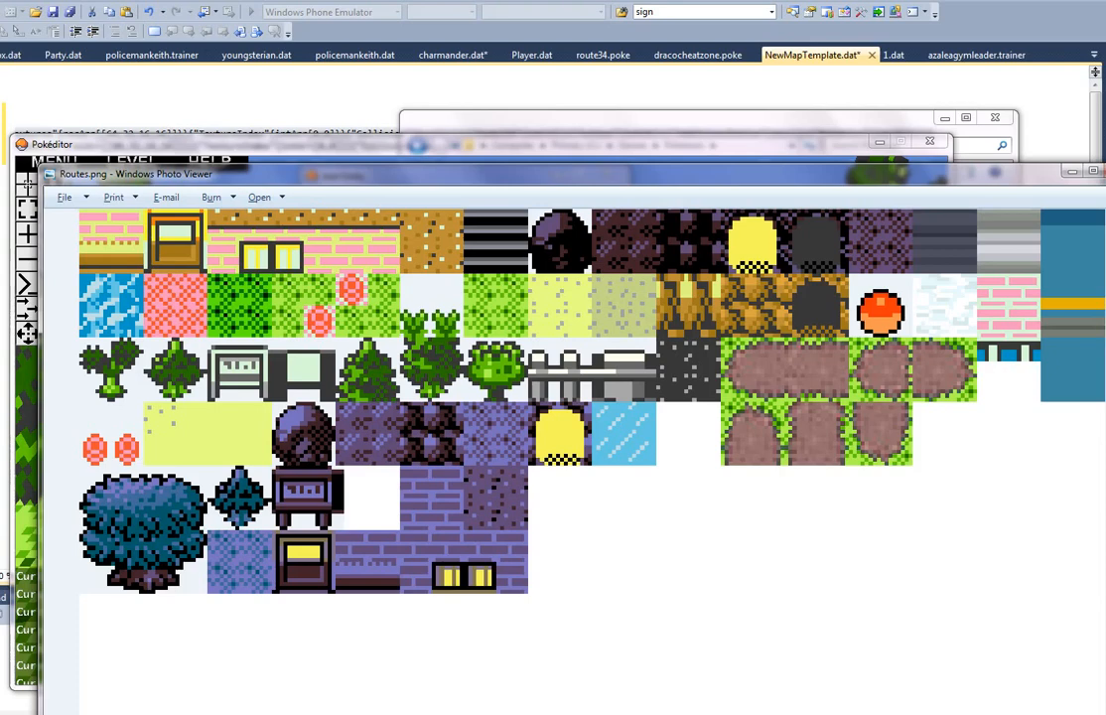
Step: Set the new WarpBlock entity's texture rectangle to [128,16,16,16], matching the speckled path tile on the Routes sheet
{"action": "key", "text": "alt+Tab"}
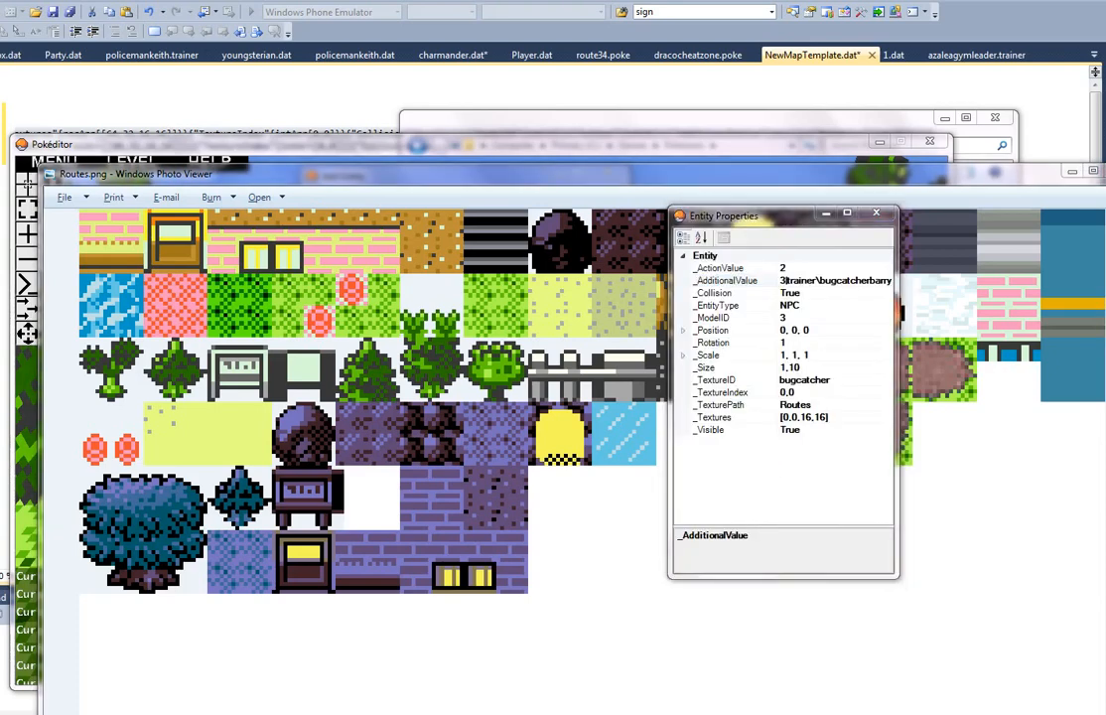
{"action": "key", "text": "alt+Tab"}
{"action": "left_click", "coordinate": [468, 380]}
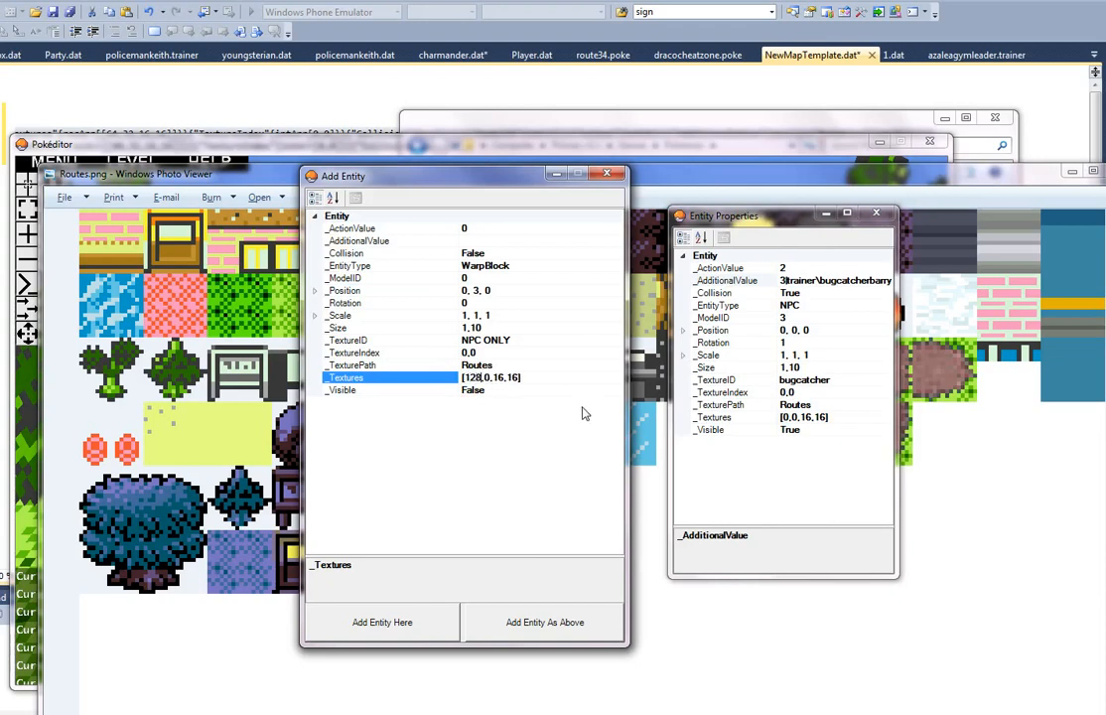
{"action": "type", "text": "128"}
{"action": "key", "text": "Delete"}
{"action": "type", "text": "16"}
Step: Set the warp block's size to 1,1 with scale 1, 1, 1 and add it to the map at its specified position
{"action": "left_click", "coordinate": [528, 328]}
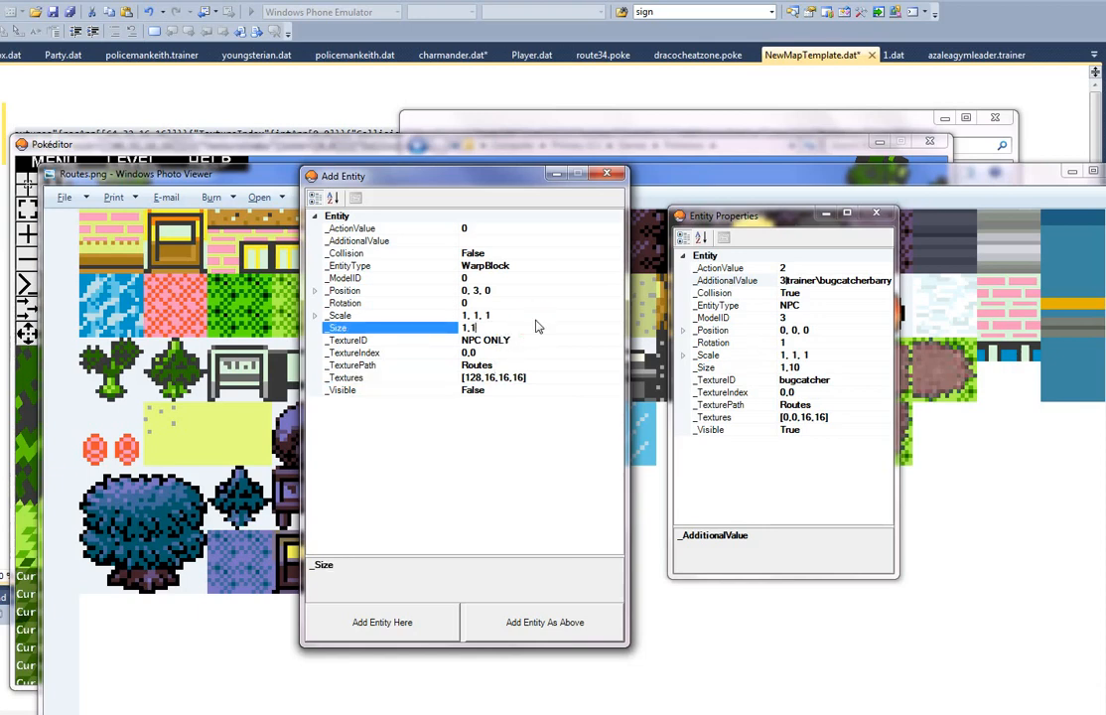
{"action": "left_click", "coordinate": [524, 316]}
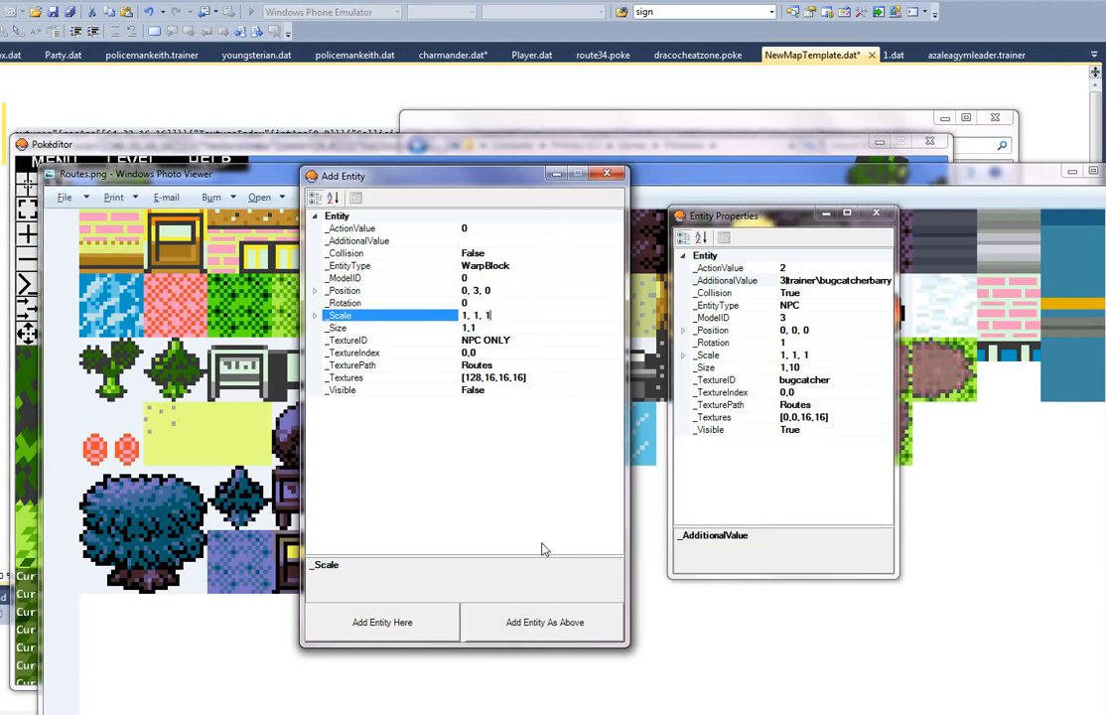
{"action": "left_click", "coordinate": [551, 623]}
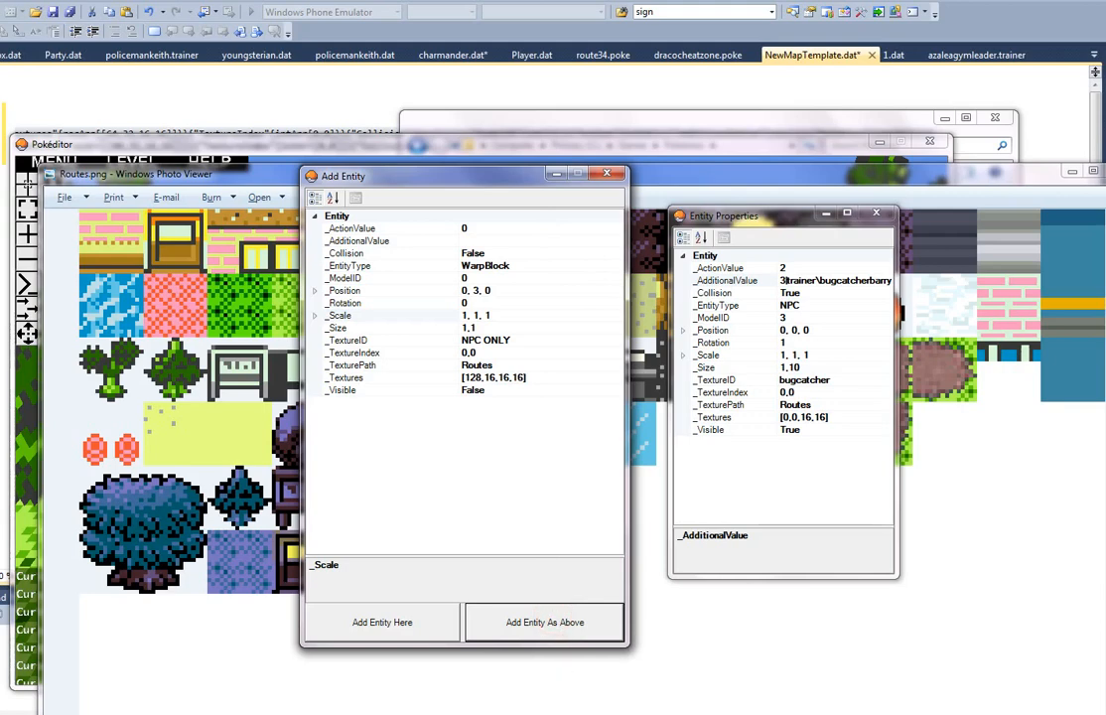
{"action": "key", "text": "alt+Tab"}
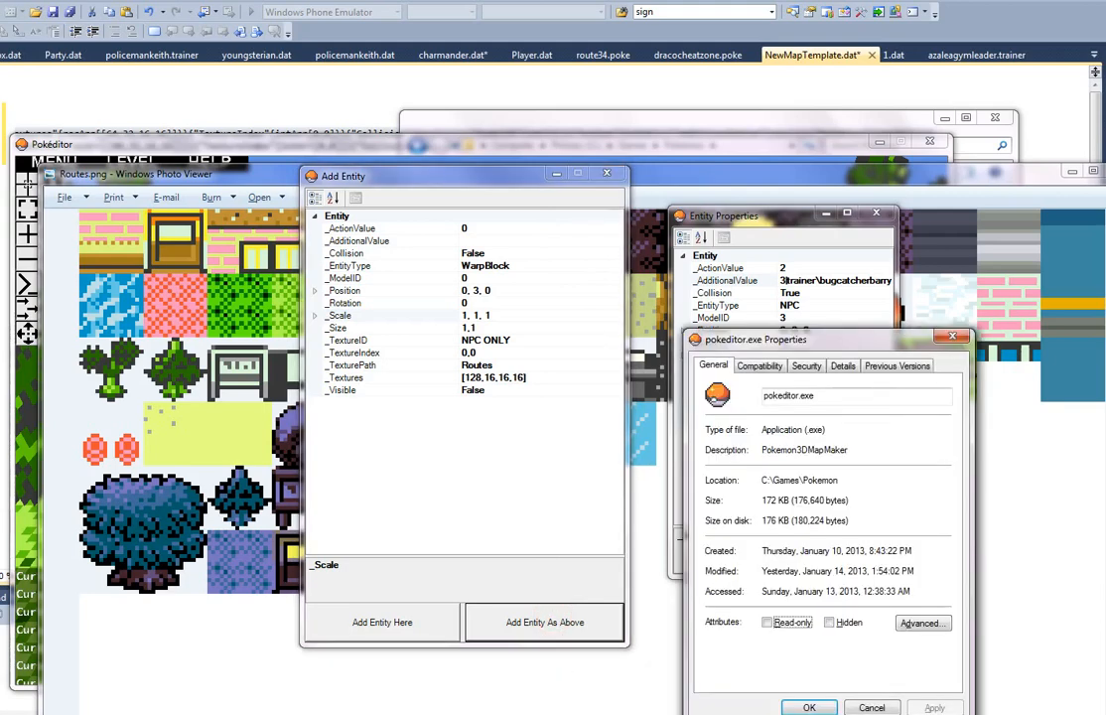
{"action": "left_click", "coordinate": [871, 708]}
{"action": "key", "text": "alt+Tab"}
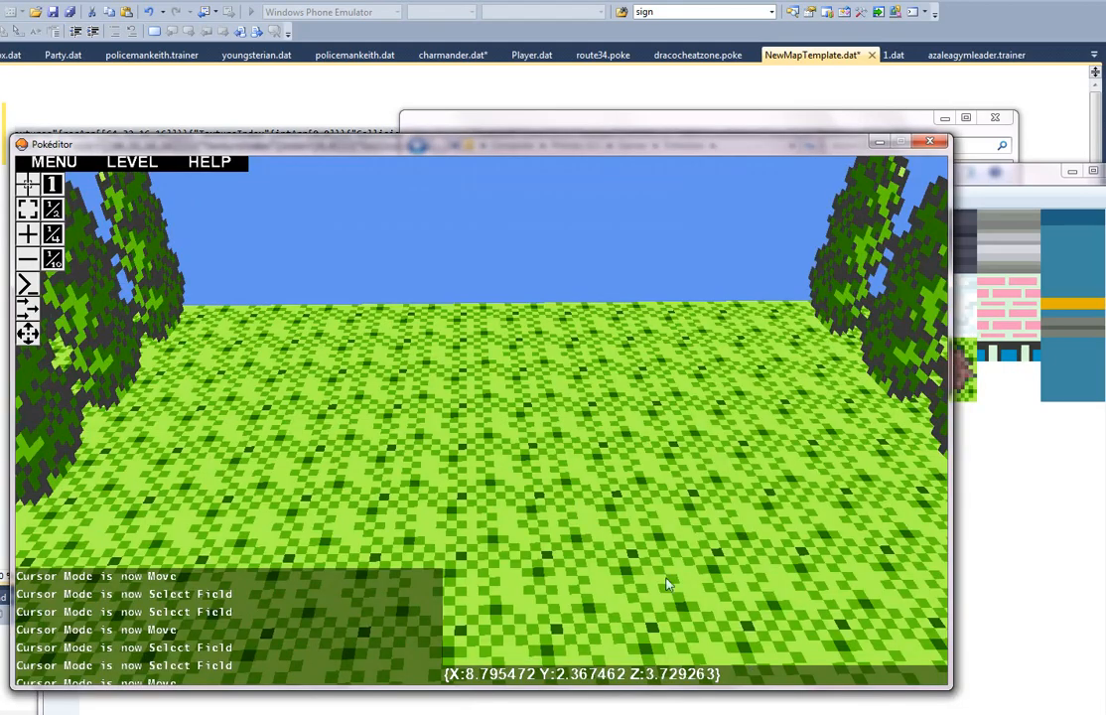
Step: Survey the tree rows and tall grass from several sides of the map to find the added warp block
{"action": "mouse_move", "coordinate": [479, 420]}
{"action": "right_mouse_down"}
{"action": "mouse_move", "coordinate": [456, 417]}
{"action": "mouse_move", "coordinate": [513, 428]}
{"action": "mouse_move", "coordinate": [471, 426]}
{"action": "mouse_move", "coordinate": [496, 416]}
{"action": "right_mouse_up"}
{"action": "key", "text": "w"}
{"action": "key", "text": "d"}
{"action": "key", "text": "w"}
{"action": "key", "text": "s"}
{"action": "key", "text": "a"}
{"action": "key", "text": "w"}
{"action": "key", "text": "d"}
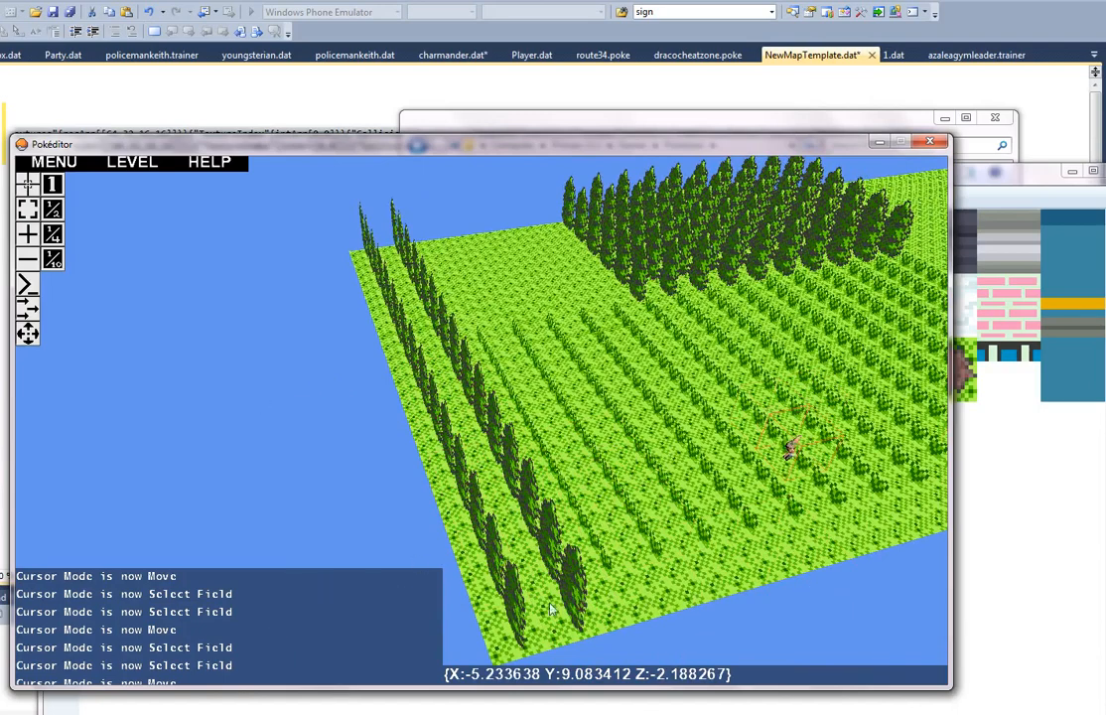
{"action": "key", "text": "alt+Tab"}
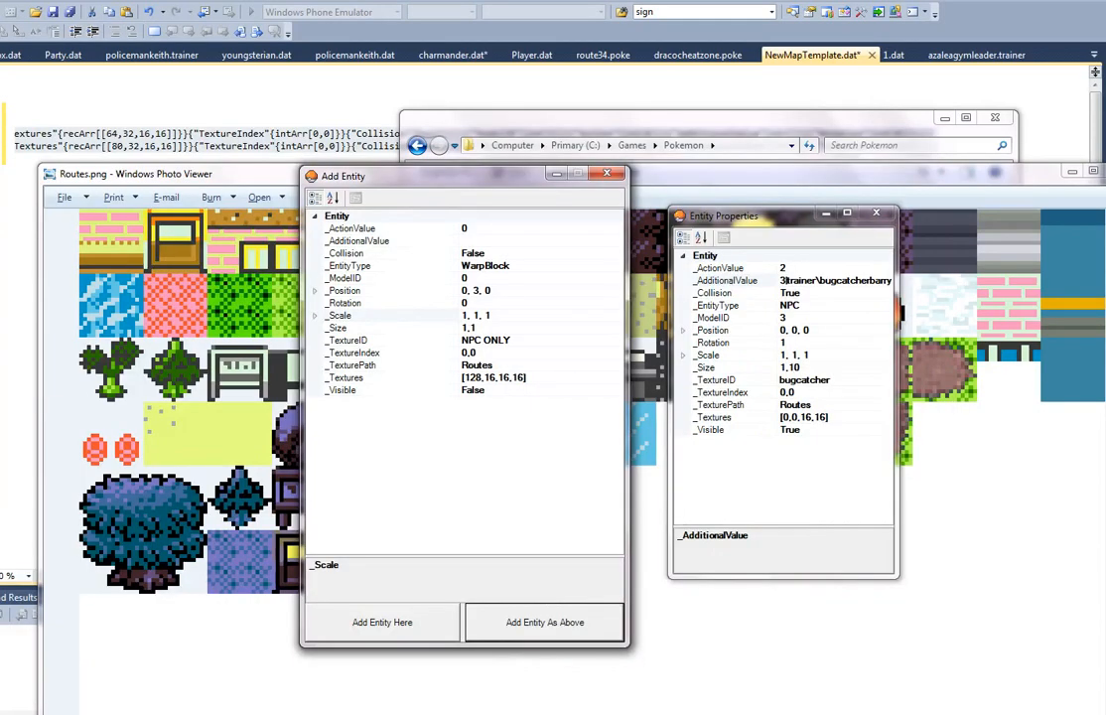
{"action": "key", "text": "alt+Tab"}
{"action": "right_click_drag", "start_coordinate": [797, 585], "coordinate": [483, 427]}
{"action": "key", "text": "w"}
{"action": "key", "text": "a"}
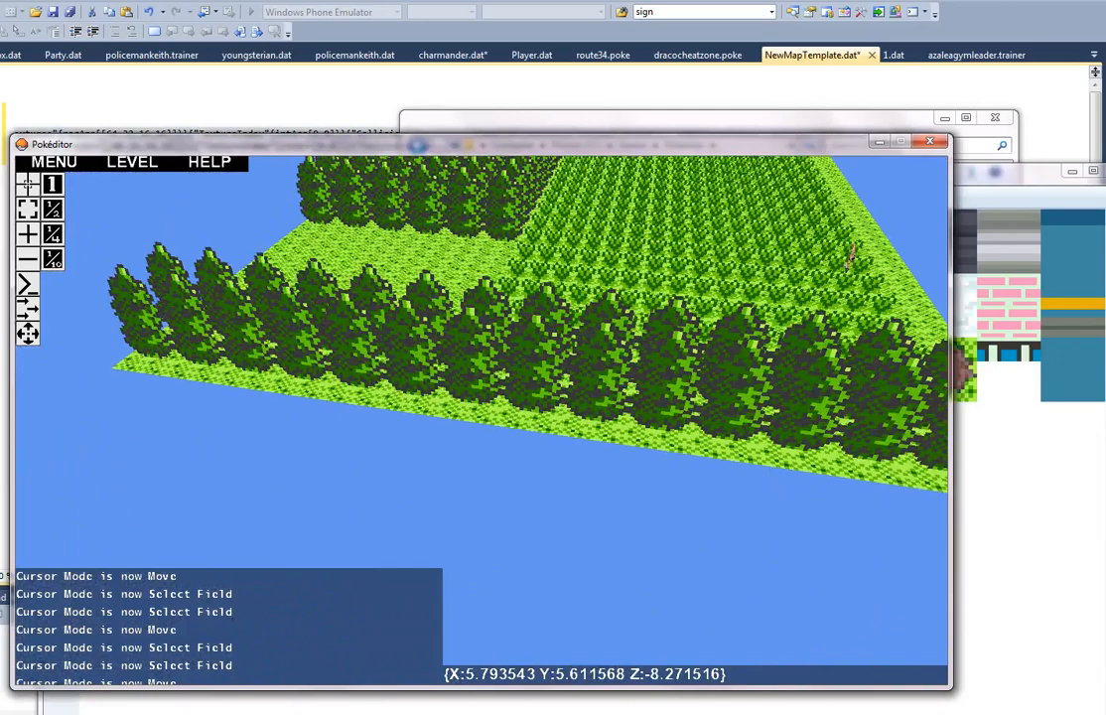
Step: Look around the end of the outer tree row for the invisible warp block above the ground
{"action": "key", "text": "e"}
{"action": "left_click", "coordinate": [821, 508]}
{"action": "key", "text": "a"}
{"action": "right_click_drag", "start_coordinate": [733, 511], "coordinate": [485, 423]}
{"action": "key", "text": "w"}
{"action": "key", "text": "a"}
{"action": "key", "text": "a"}
{"action": "key", "text": "a"}
{"action": "key", "text": "s"}
{"action": "key", "text": "d"}
{"action": "key", "text": "w"}
{"action": "key", "text": "Escape"}
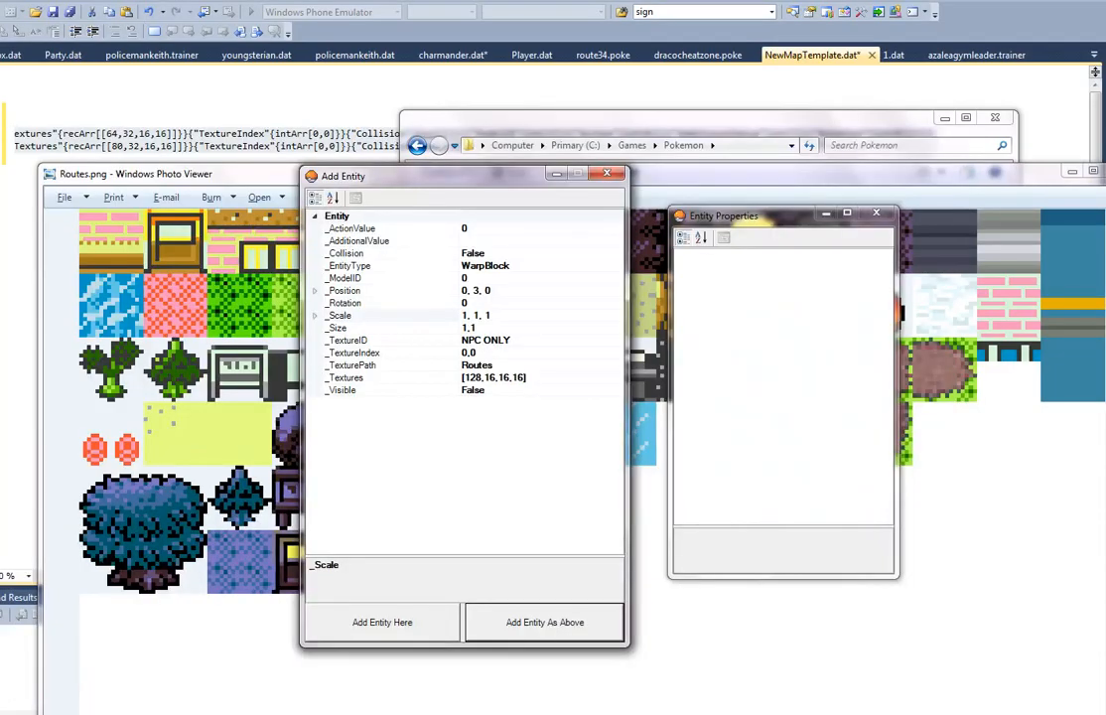
{"action": "key", "text": "alt+Tab"}
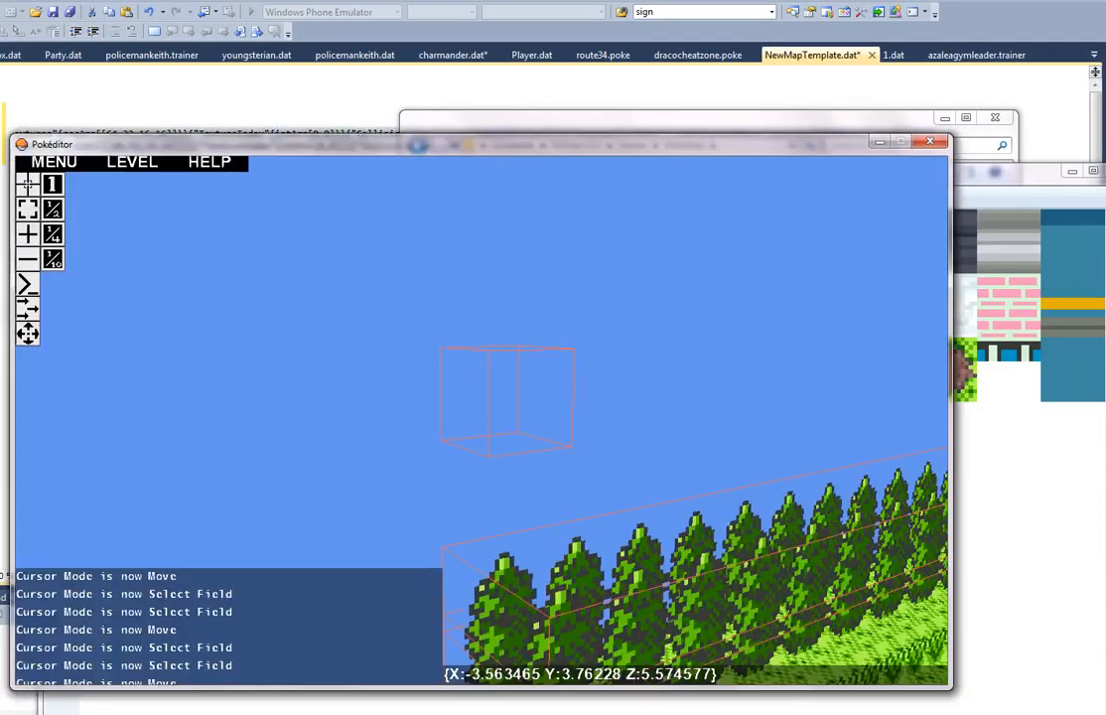
Step: Select the floating warp block in single selection mode and set its visibility to True
{"action": "left_click", "coordinate": [30, 184]}
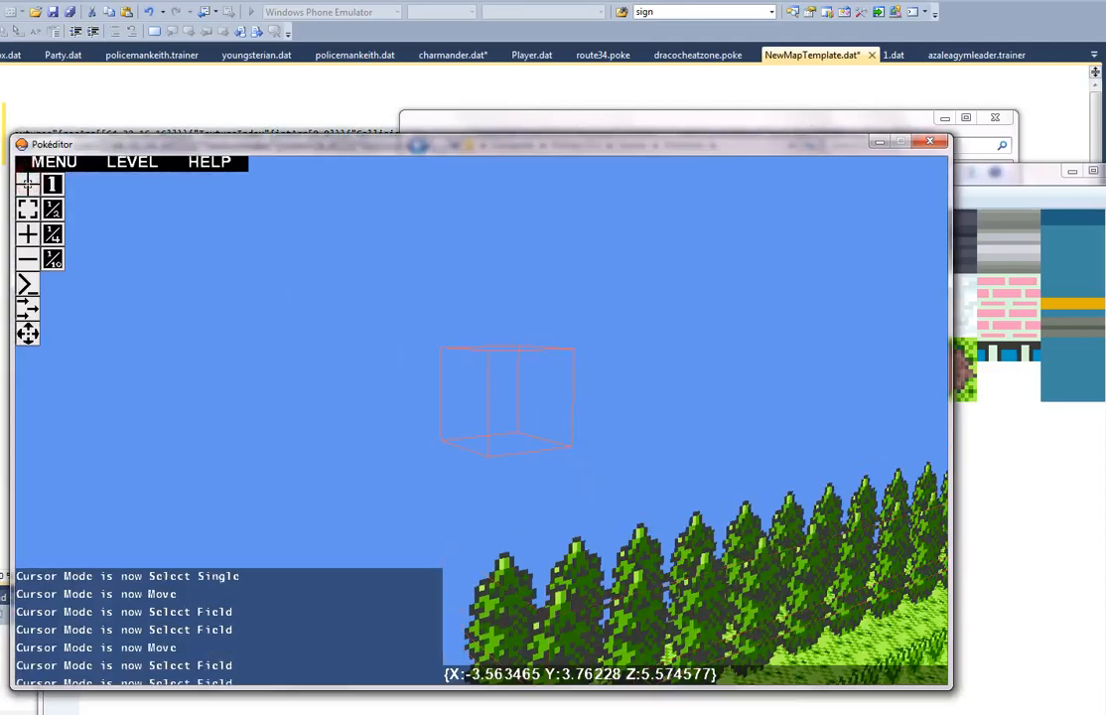
{"action": "left_click", "coordinate": [832, 688]}
{"action": "left_click", "coordinate": [854, 417]}
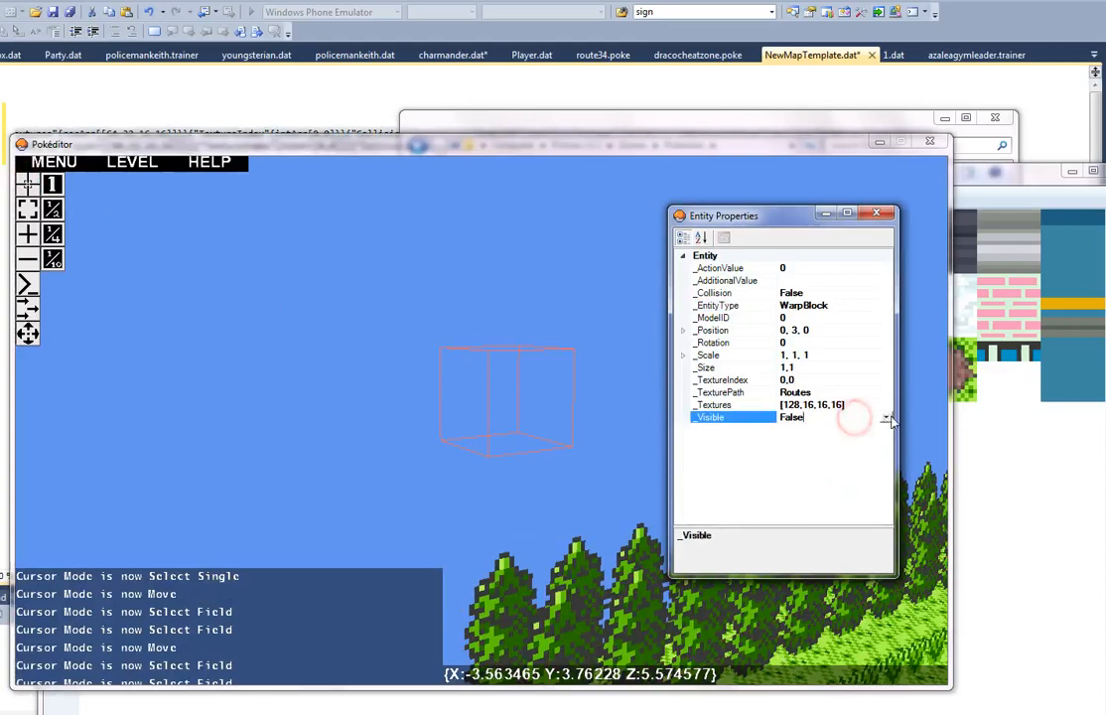
{"action": "left_click", "coordinate": [884, 417]}
{"action": "left_click", "coordinate": [849, 443]}
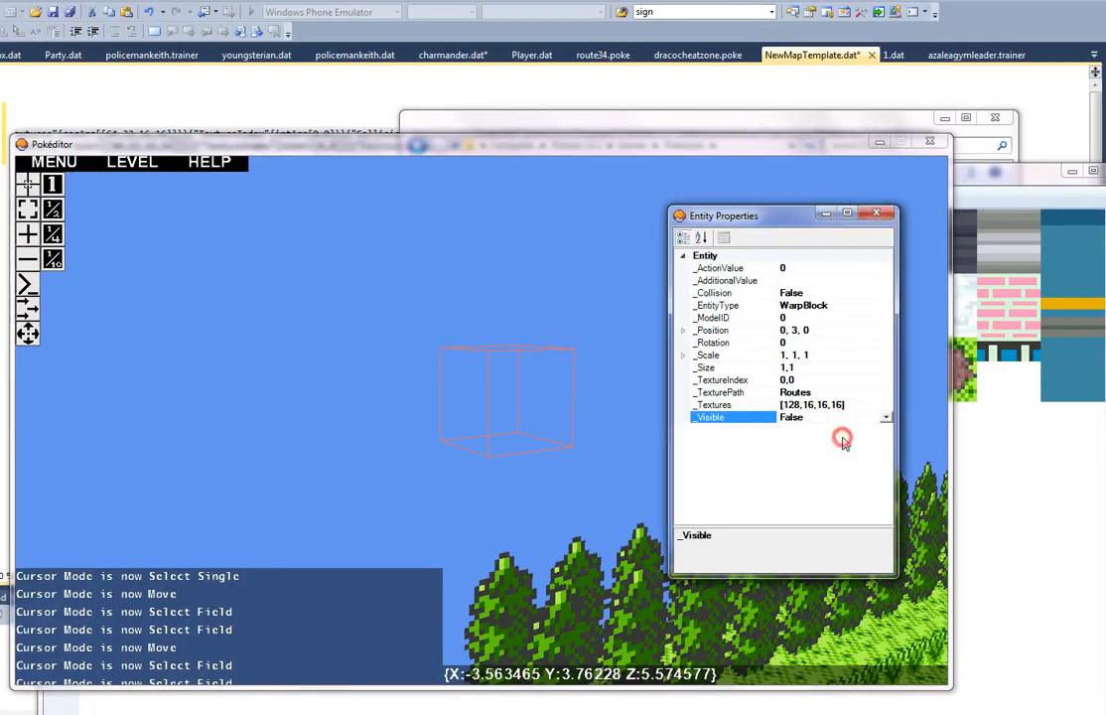
{"action": "left_click", "coordinate": [886, 418]}
{"action": "left_click", "coordinate": [805, 430]}
Step: Switch to move mode and shift the warp block through the air to the far end of the map
{"action": "right_click_drag", "start_coordinate": [528, 472], "coordinate": [90, 315]}
{"action": "key", "text": "w"}
{"action": "key", "text": "space"}
{"action": "key", "text": "s"}
{"action": "key", "text": "d"}
{"action": "key", "text": "a"}
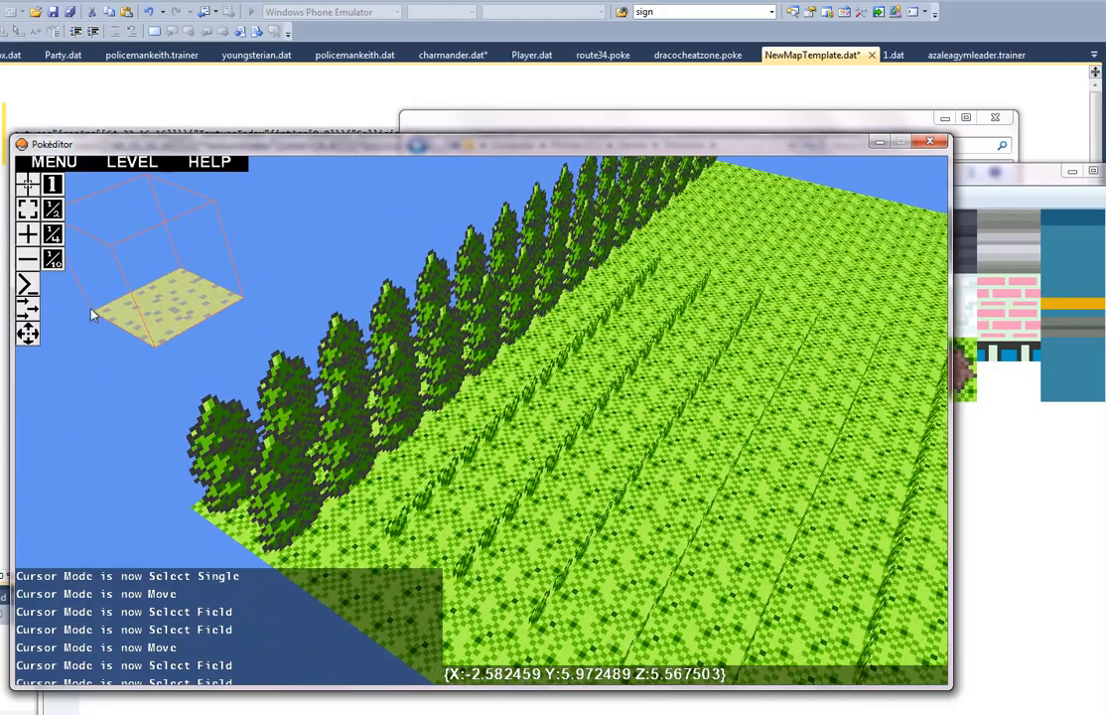
{"action": "left_click", "coordinate": [32, 333]}
{"action": "left_click", "coordinate": [240, 386]}
{"action": "key", "text": "d"}
{"action": "right_click_drag", "start_coordinate": [608, 316], "coordinate": [487, 368]}
{"action": "key", "text": "s"}
{"action": "key", "text": "d"}
{"action": "key", "text": "a"}
{"action": "right_click_drag", "start_coordinate": [393, 284], "coordinate": [506, 447]}
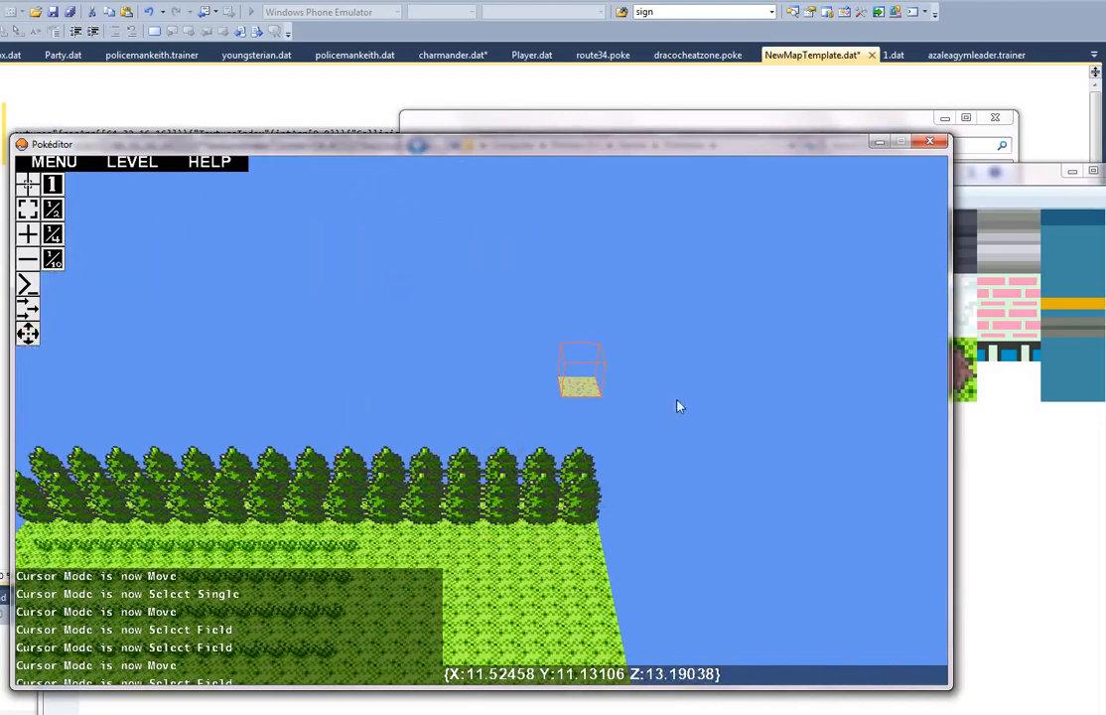
Step: Lower the warp block onto the grass and align it with the map's outer edge between the tree rows
{"action": "key", "text": "q"}
{"action": "left_click", "coordinate": [682, 350]}
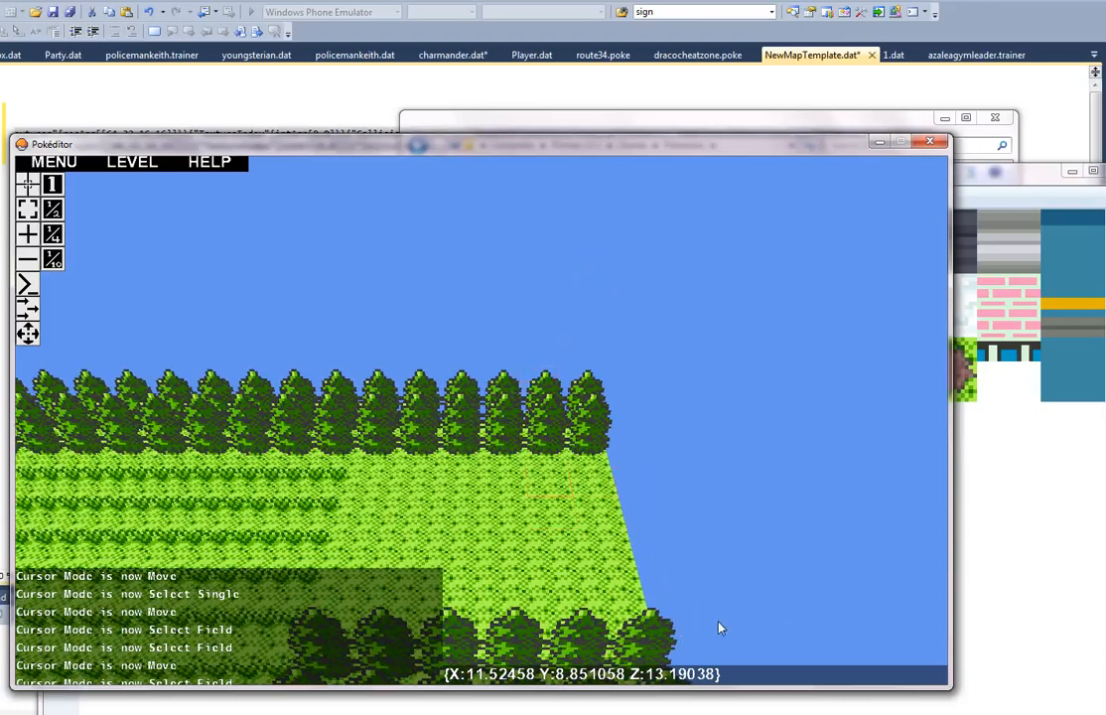
{"action": "left_click", "coordinate": [719, 588]}
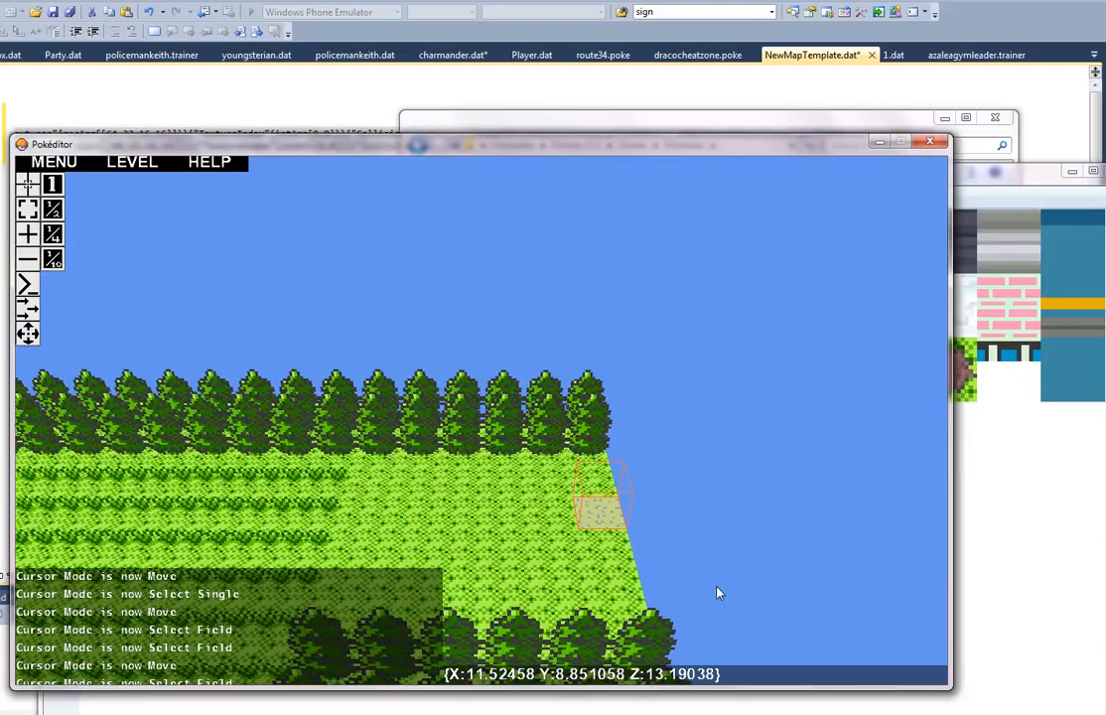
Step: Add a second warp block and move it onto the grass directly beside the first one at the map's edge
{"action": "key", "text": "w"}
{"action": "key", "text": "d"}
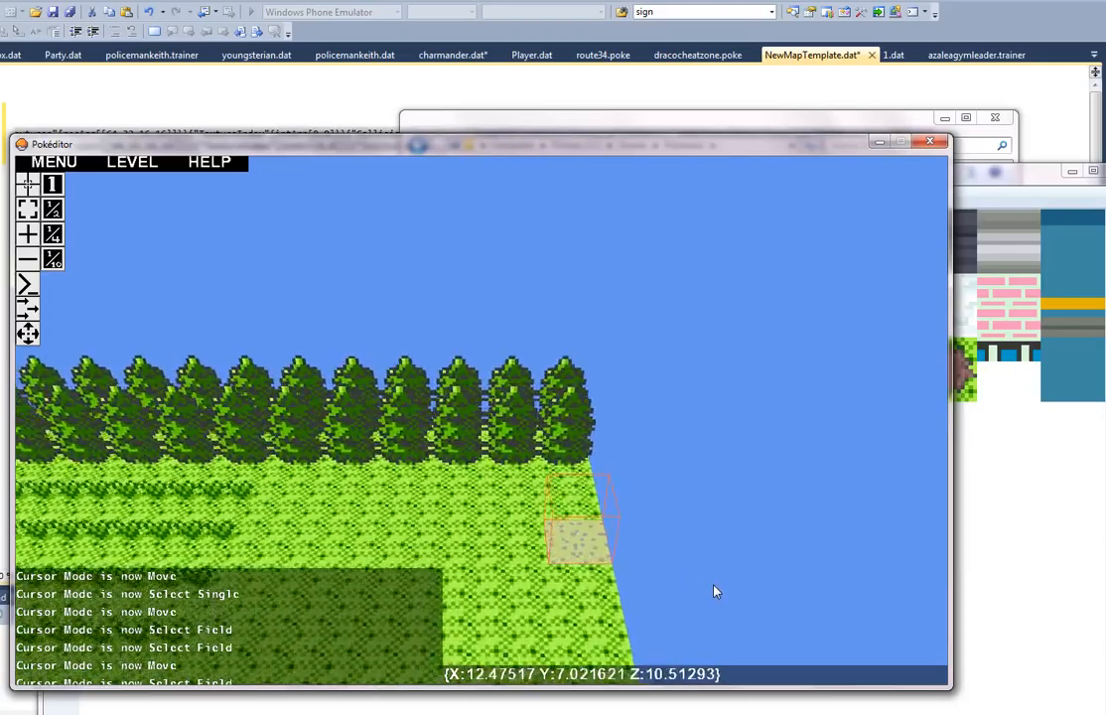
{"action": "key", "text": "a"}
{"action": "right_click_drag", "start_coordinate": [696, 584], "coordinate": [483, 422]}
{"action": "key", "text": "s"}
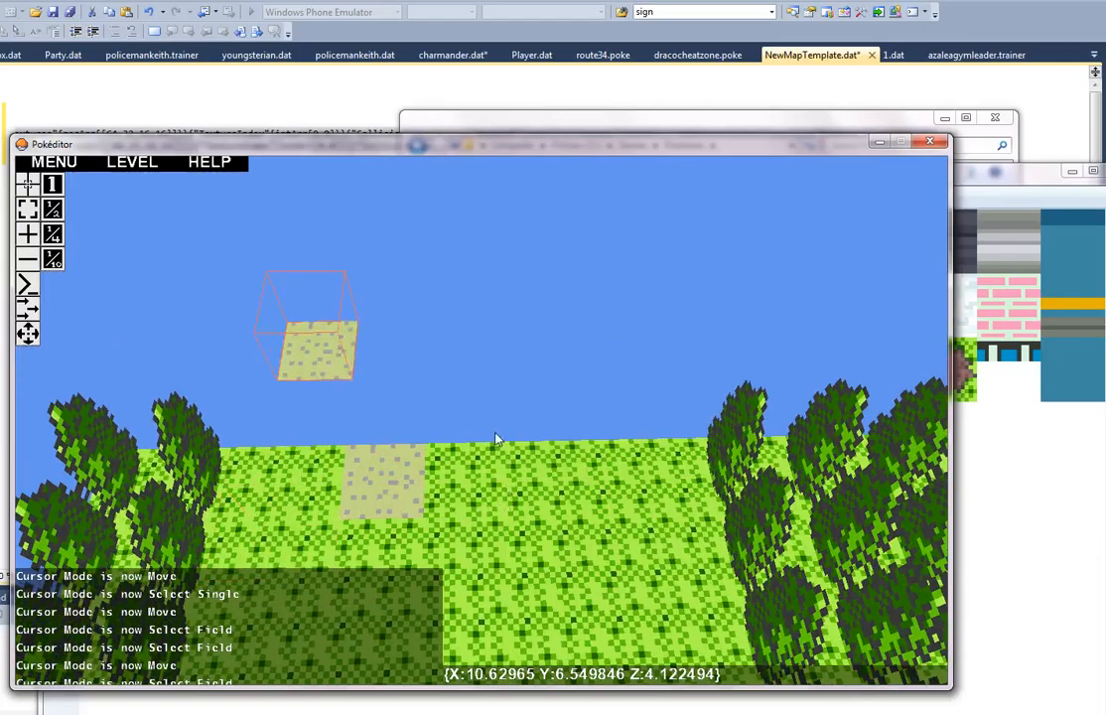
{"action": "key", "text": "d"}
{"action": "right_click_drag", "start_coordinate": [324, 468], "coordinate": [473, 424]}
{"action": "key", "text": "s"}
{"action": "key", "text": "w"}
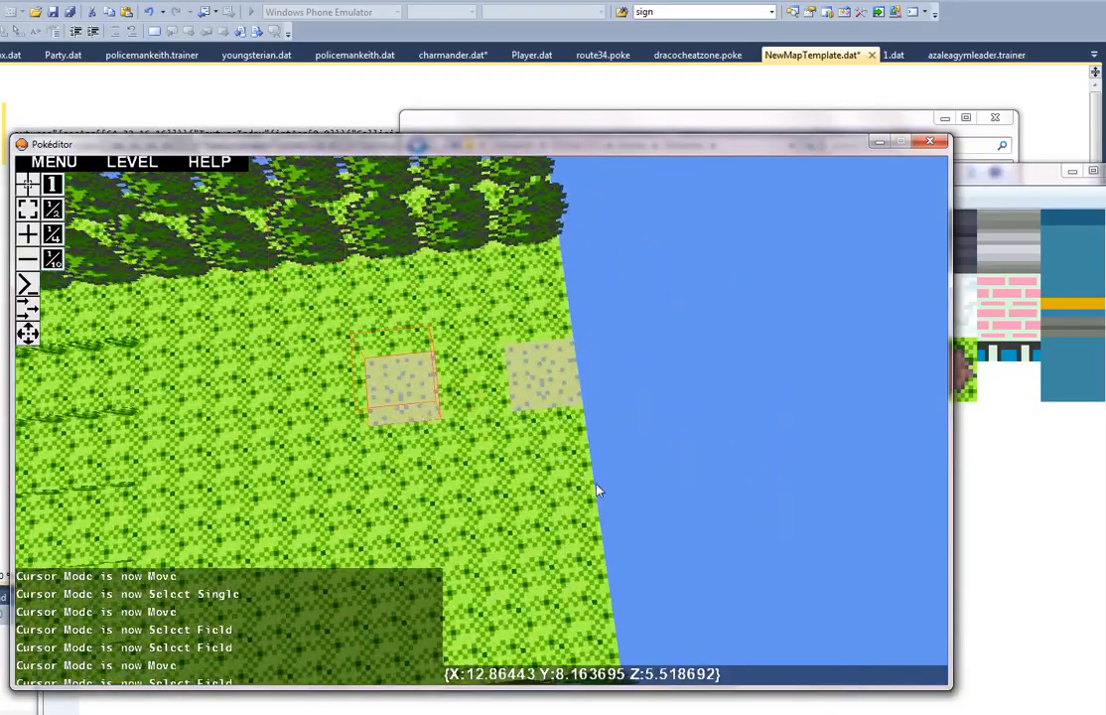
{"action": "key", "text": "a"}
{"action": "right_click_drag", "start_coordinate": [491, 427], "coordinate": [258, 388]}
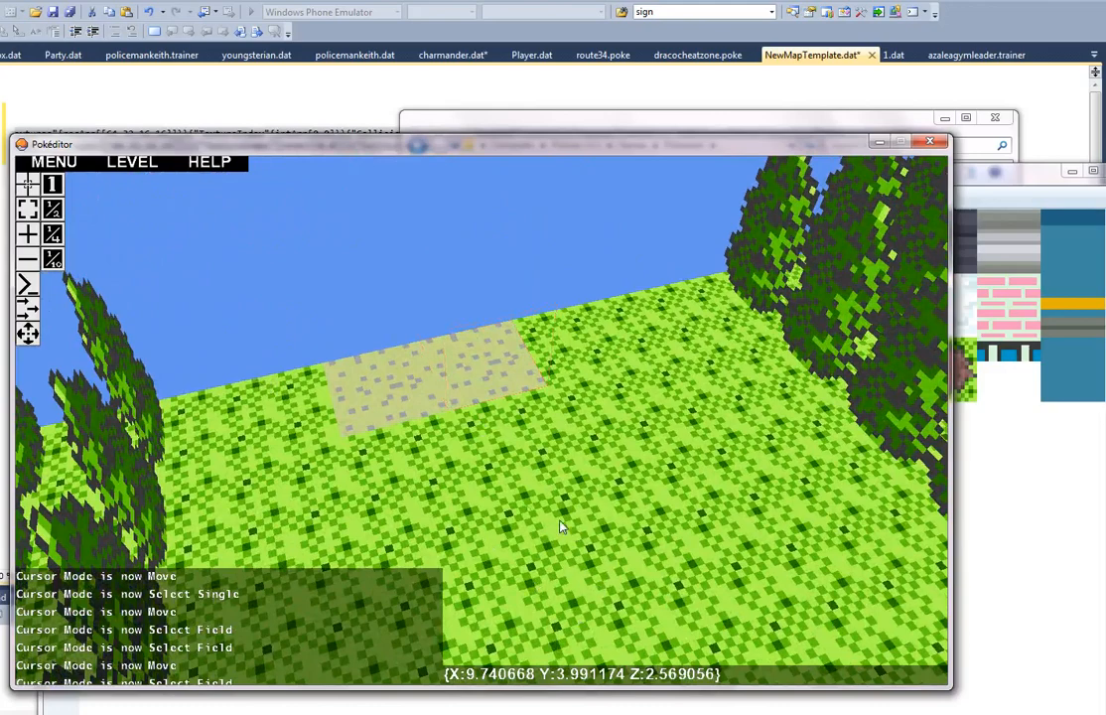
{"action": "key", "text": "d"}
Step: Select one of the two adjacent warp blocks at the map's edge and view its entity properties
{"action": "left_click", "coordinate": [29, 186]}
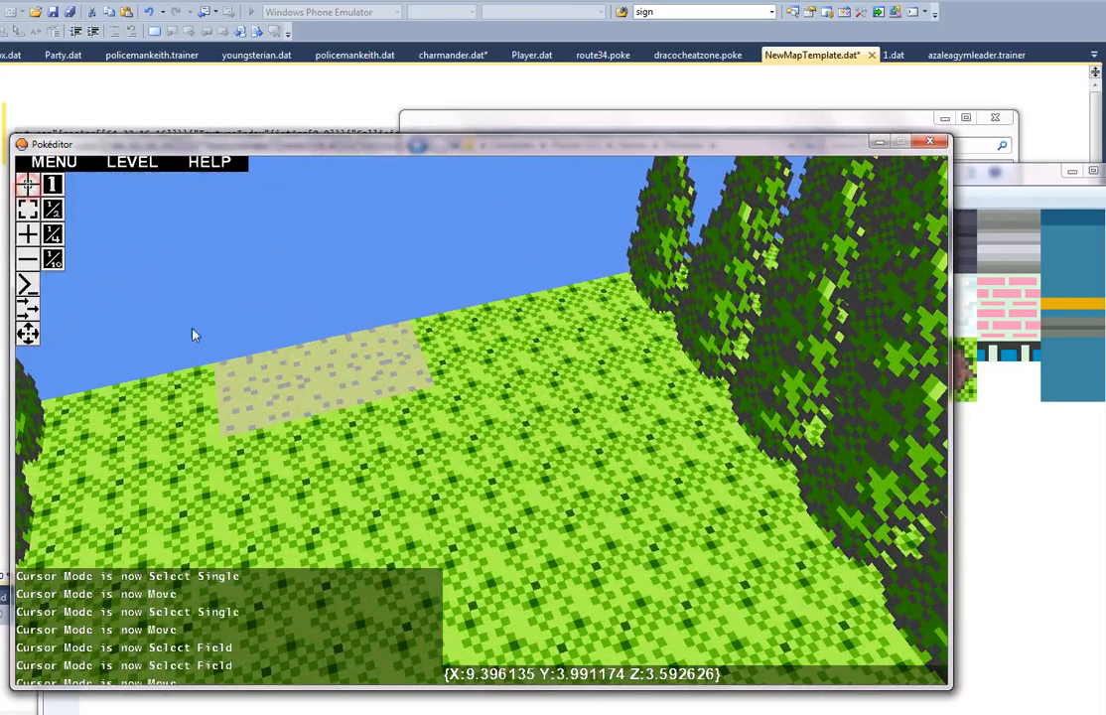
{"action": "left_click", "coordinate": [263, 381]}
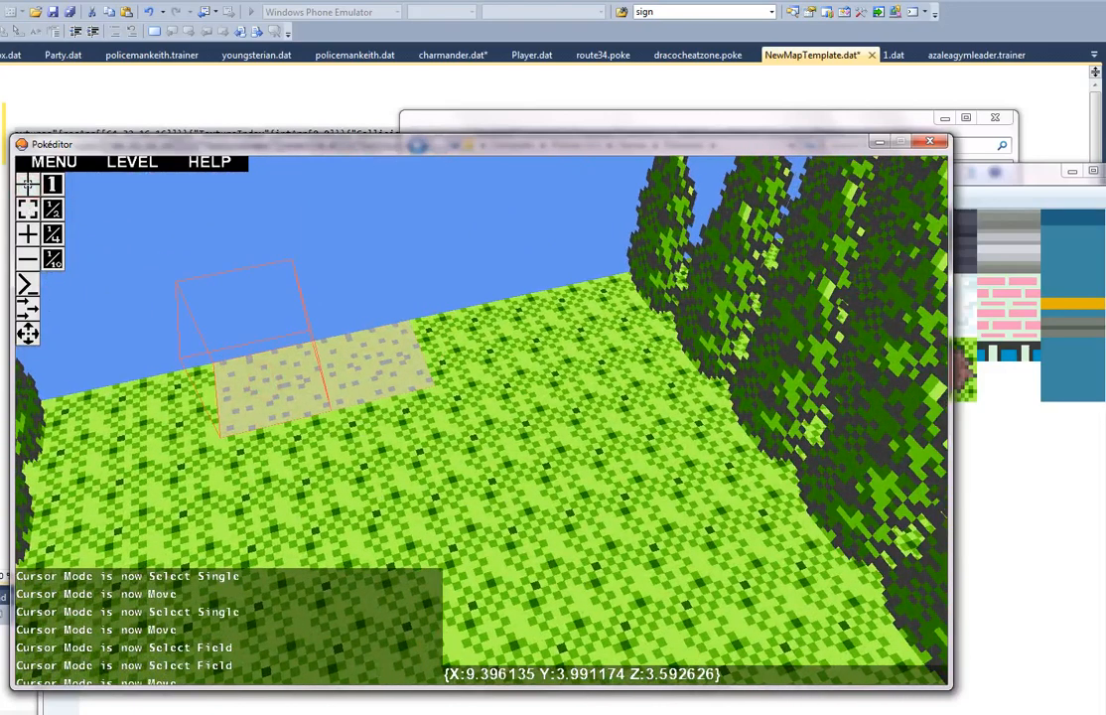
{"action": "key", "text": "alt+Tab"}
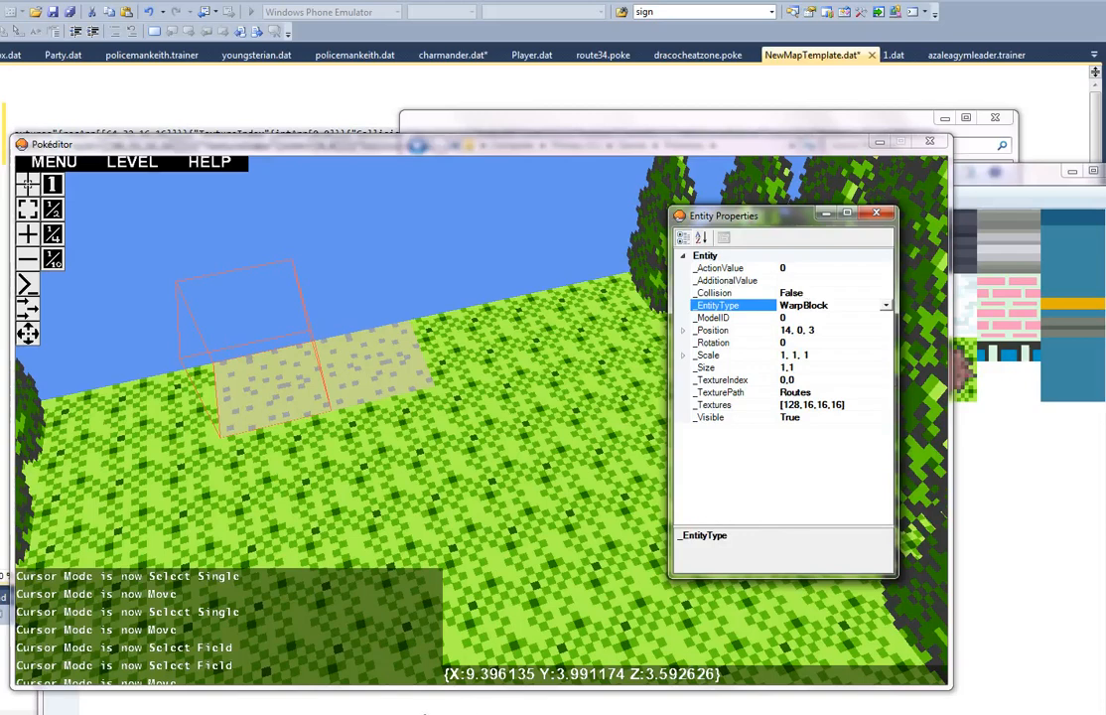
Step: Minimize the current map, launch a second instance from pokeditor.exe, and open route29.dat from the maps folder in it
{"action": "left_click", "coordinate": [878, 144]}
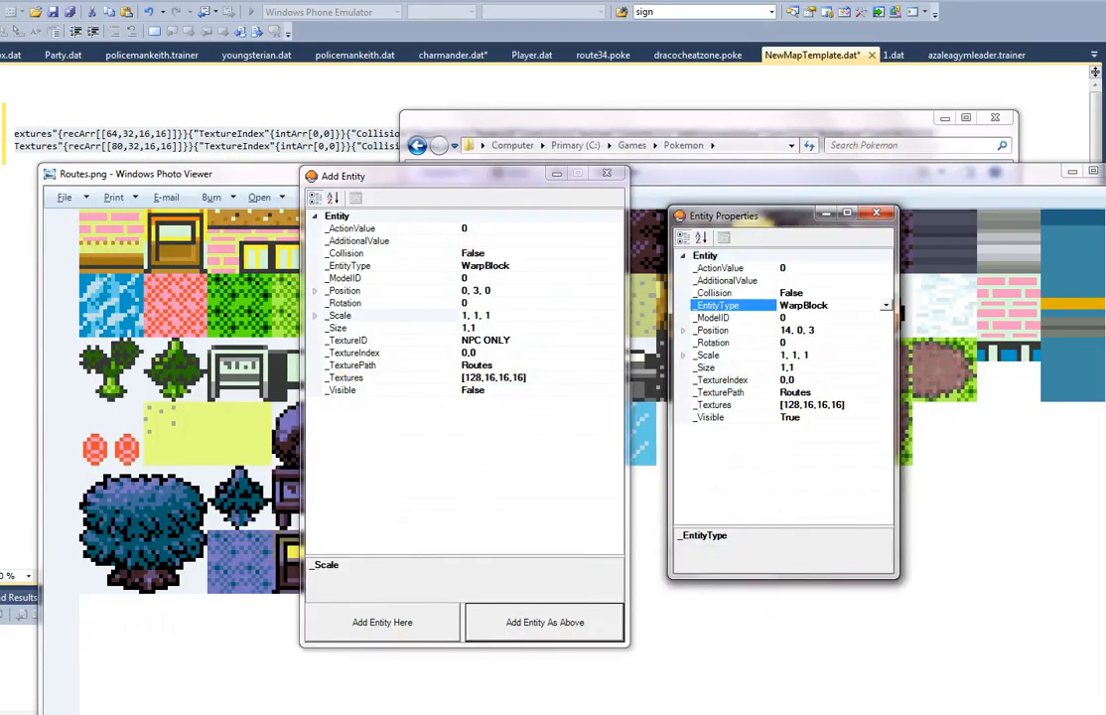
{"action": "left_click", "coordinate": [57, 711]}
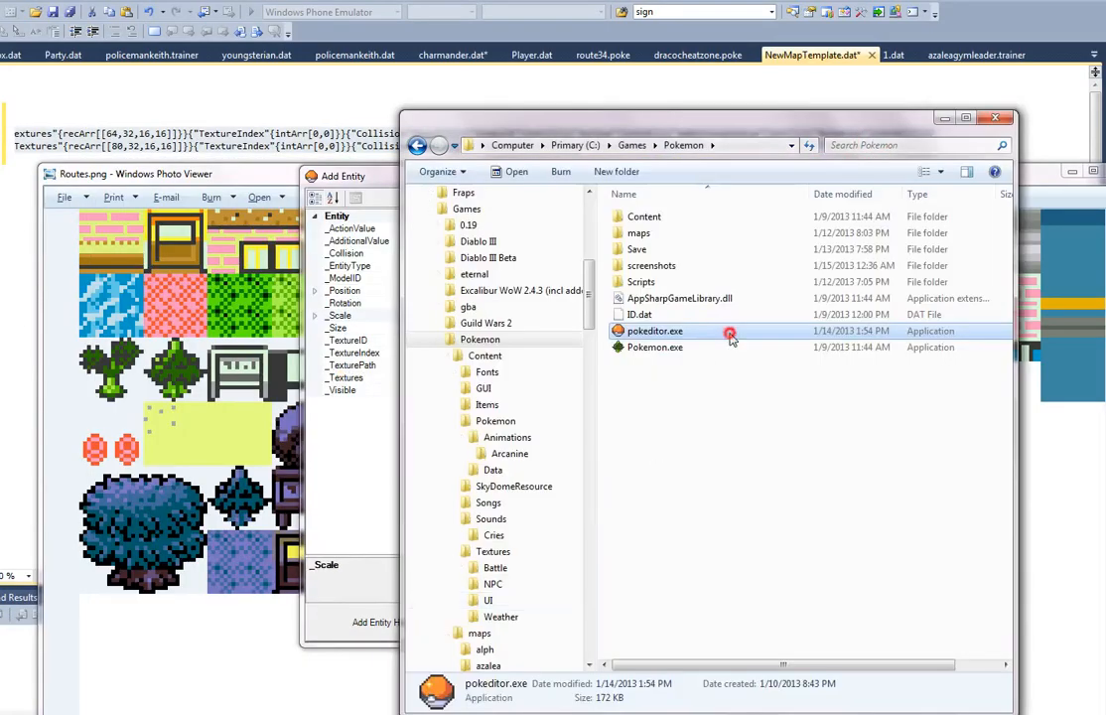
{"action": "double_click", "coordinate": [730, 336]}
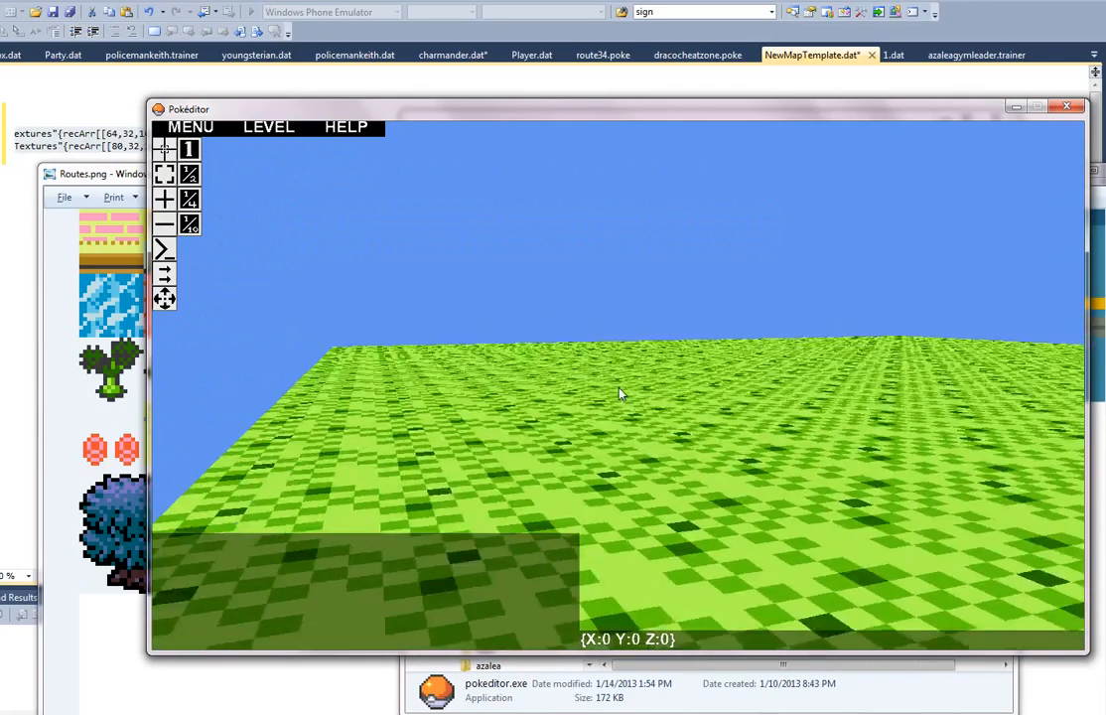
{"action": "key", "text": "w"}
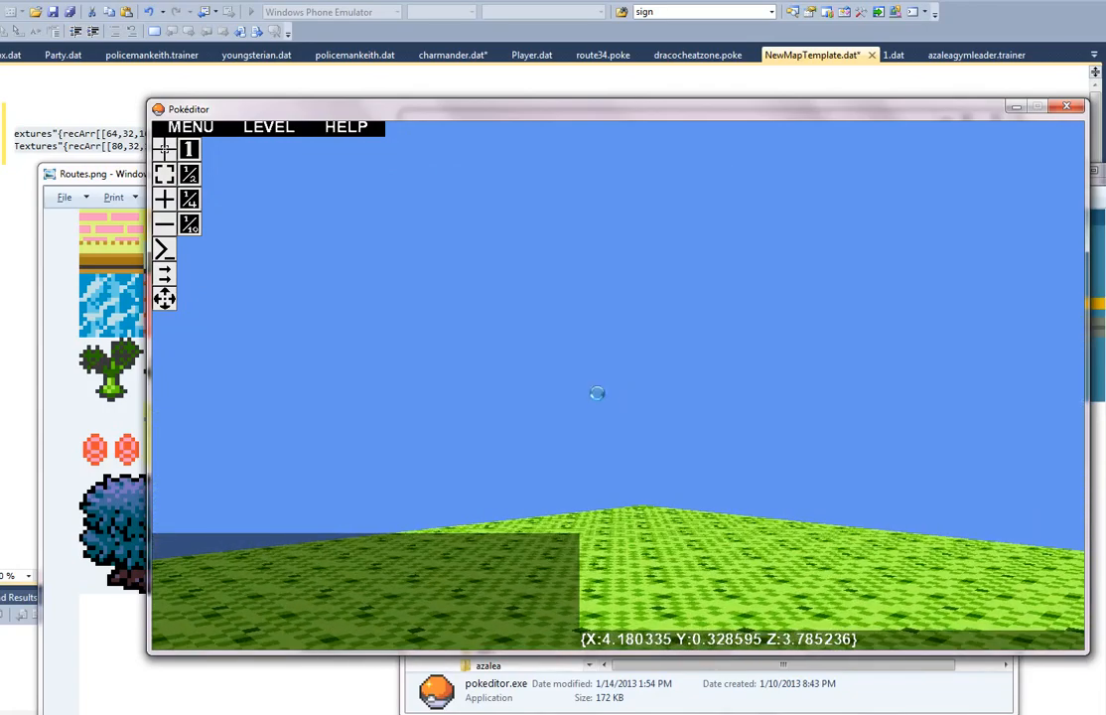
{"action": "key", "text": "ctrl+o"}
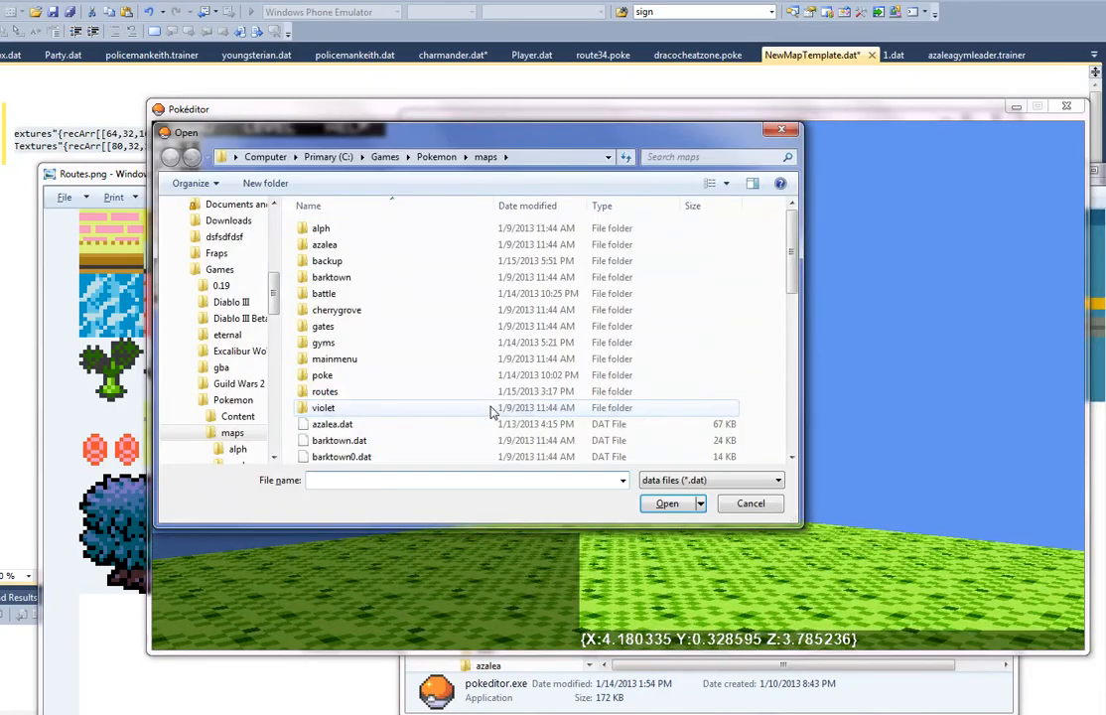
{"action": "scroll", "coordinate": [482, 409], "scroll_direction": "down", "scroll_amount": 10}
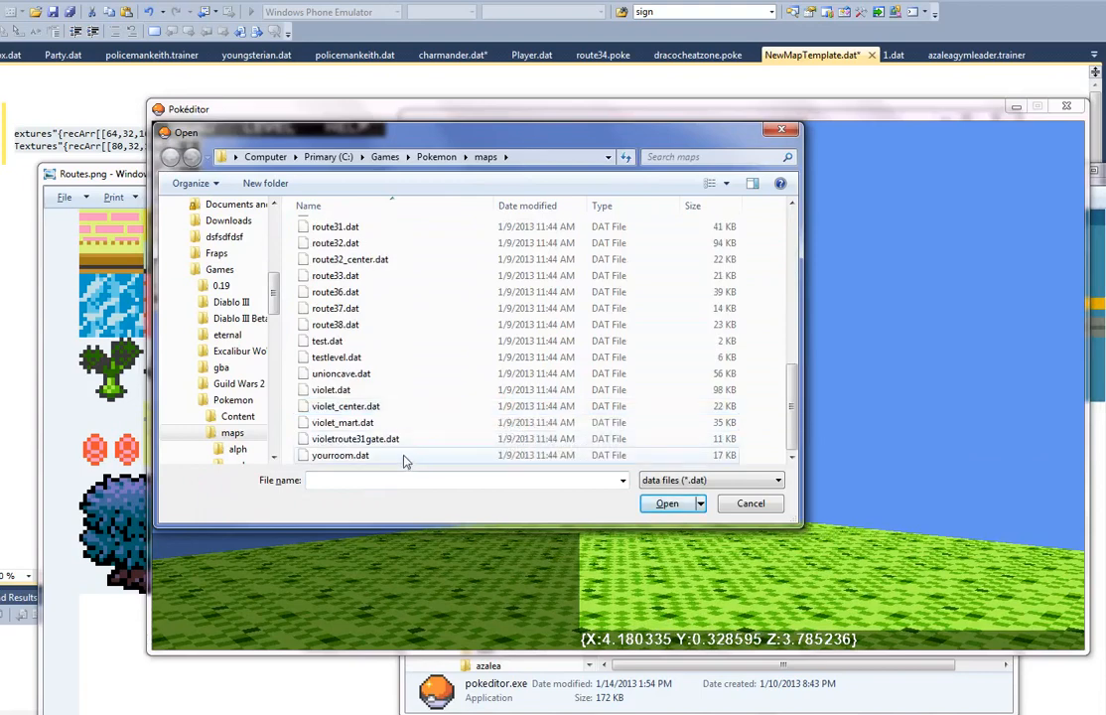
{"action": "scroll", "coordinate": [412, 447], "scroll_direction": "up", "scroll_amount": 4}
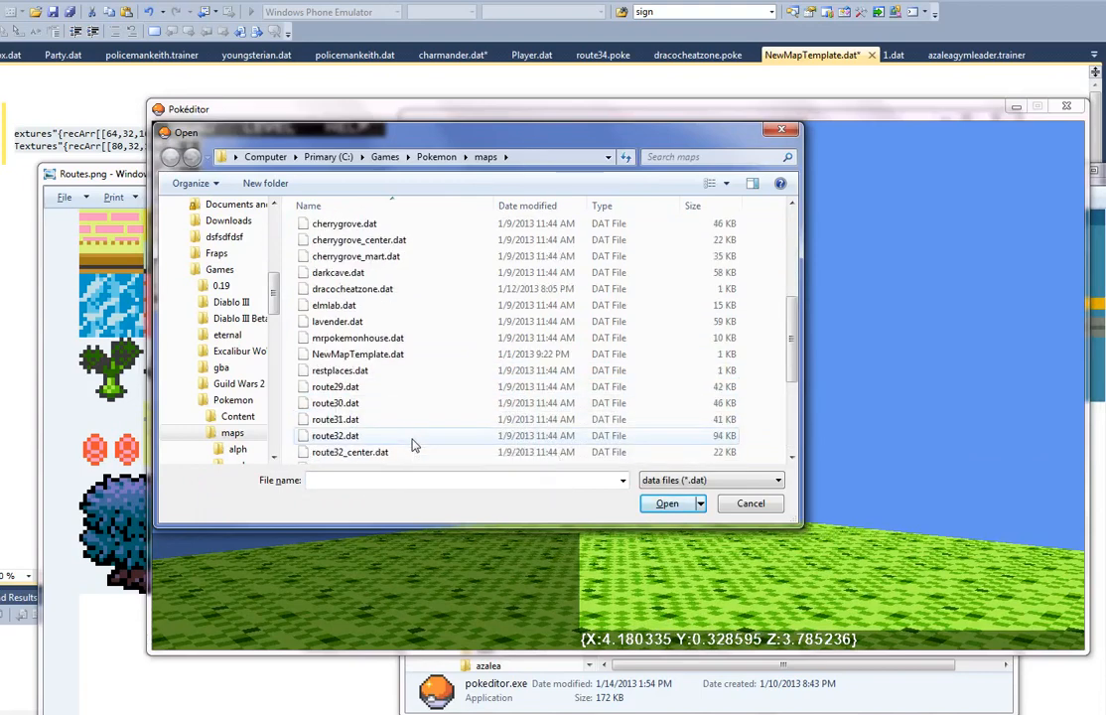
{"action": "double_click", "coordinate": [447, 389]}
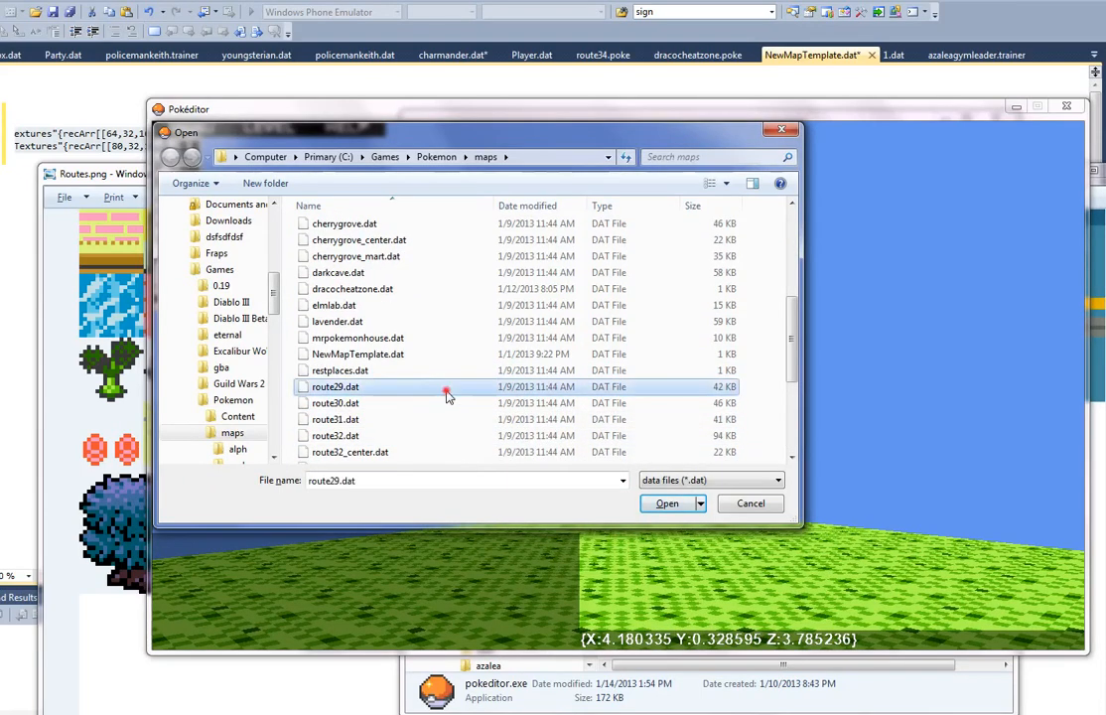
Step: Go to the end of route29's sand path at the map's edge, select a warp block there and view its entity properties
{"action": "right_click_drag", "start_coordinate": [601, 368], "coordinate": [620, 393]}
{"action": "key", "text": "s"}
{"action": "key", "text": "d"}
{"action": "left_click", "coordinate": [164, 274]}
{"action": "key", "text": "w"}
{"action": "key", "text": "w"}
{"action": "key", "text": "s"}
{"action": "key", "text": "d"}
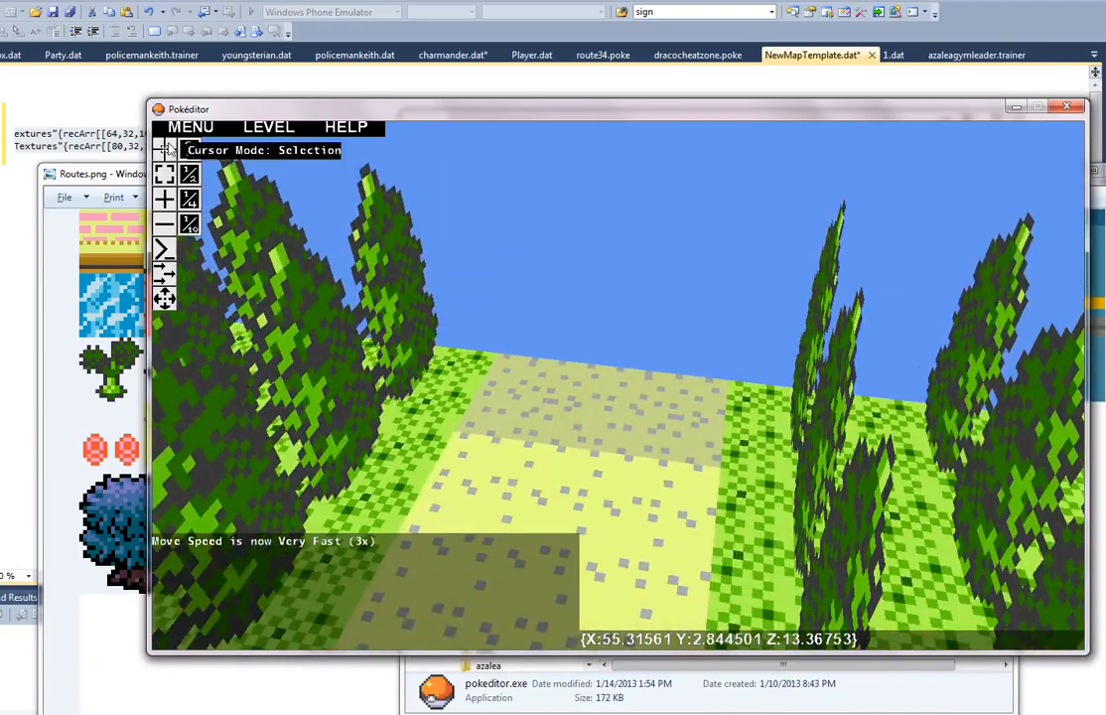
{"action": "left_click", "coordinate": [168, 149]}
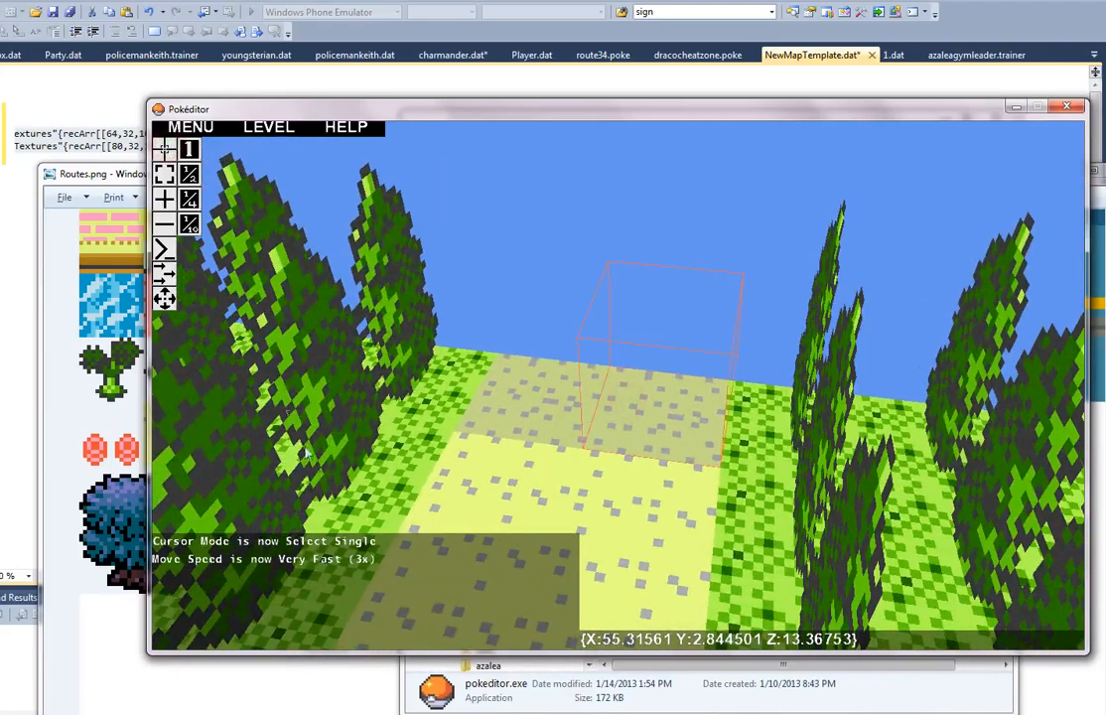
{"action": "left_click", "coordinate": [155, 220]}
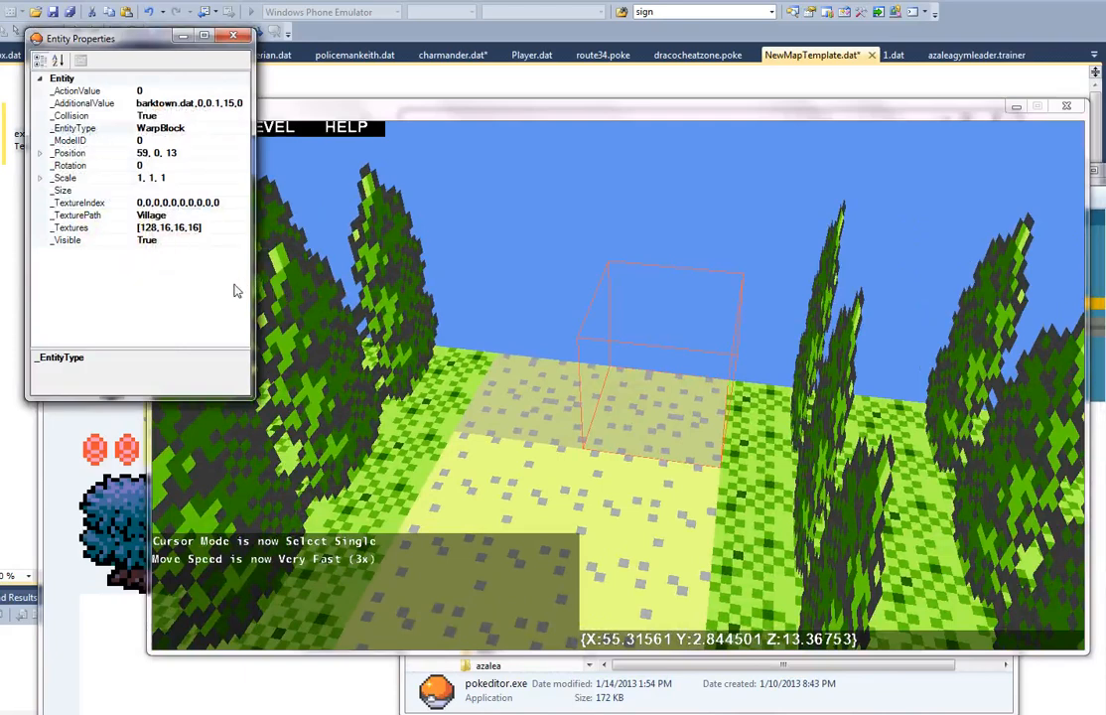
Step: Copy the selected route29 warp block's _AdditionalValue and view the properties of the warp block beside it
{"action": "left_click", "coordinate": [241, 105]}
{"action": "left_click_drag", "start_coordinate": [246, 104], "coordinate": [102, 103]}
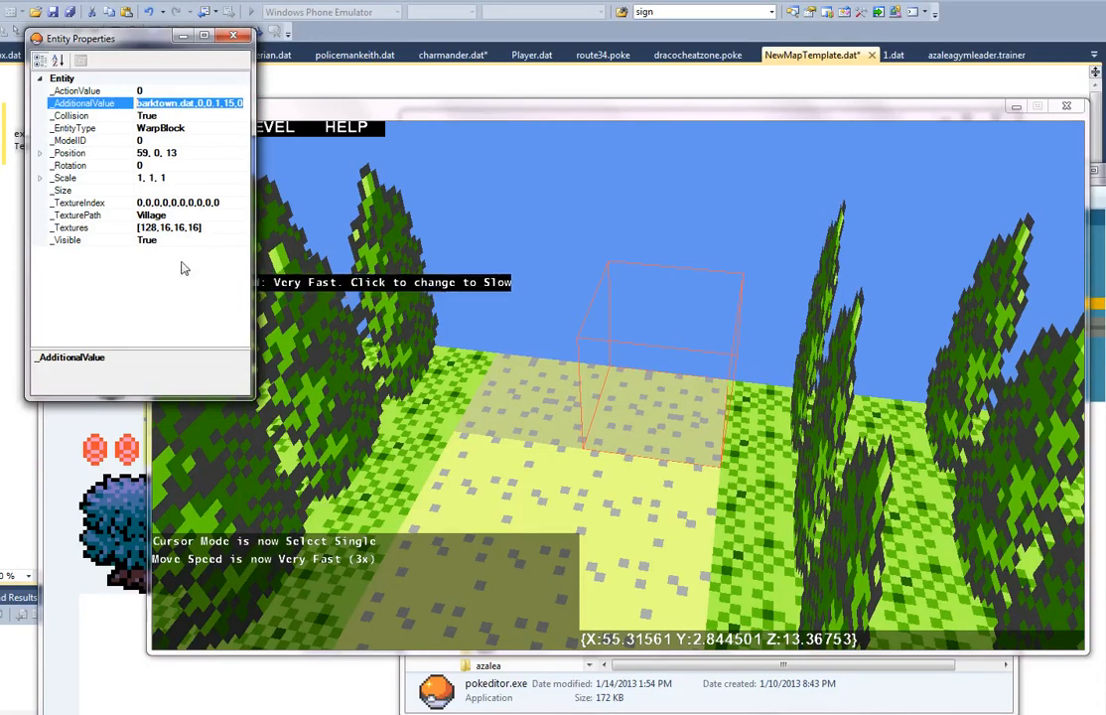
{"action": "left_click", "coordinate": [532, 400]}
{"action": "left_click", "coordinate": [149, 39]}
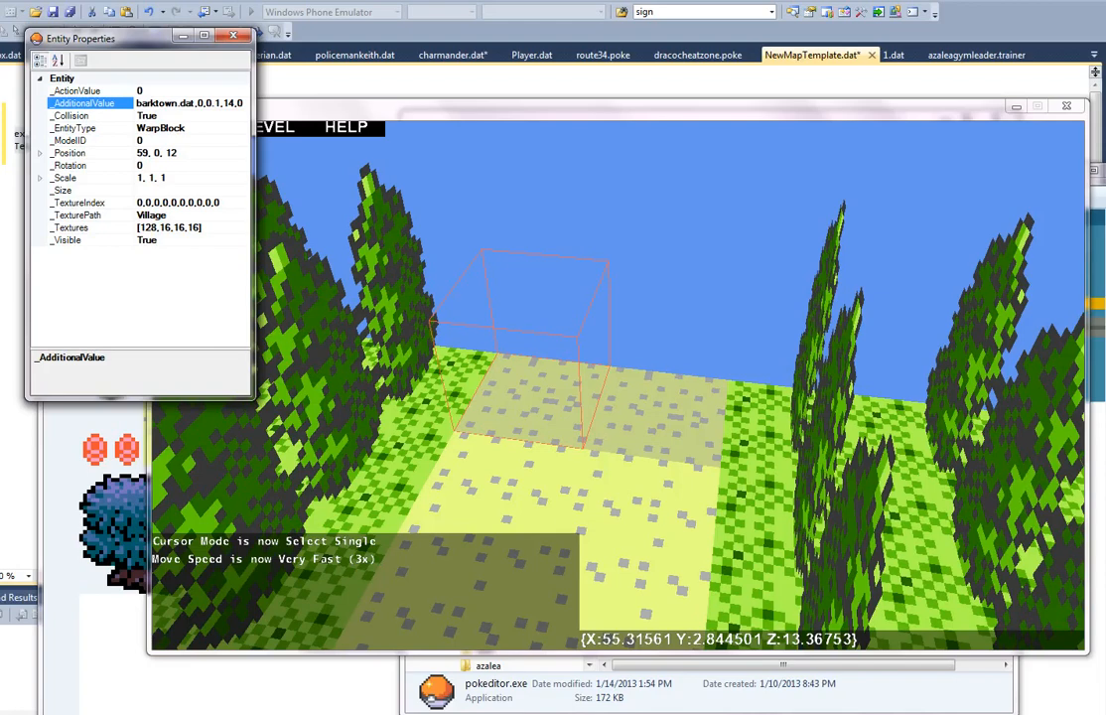
Step: Return to the new map's warp block at 14, 0, 3 and set its _AdditionalValue to barktown.dat,0,0.1,15,0
{"action": "left_click", "coordinate": [1015, 106]}
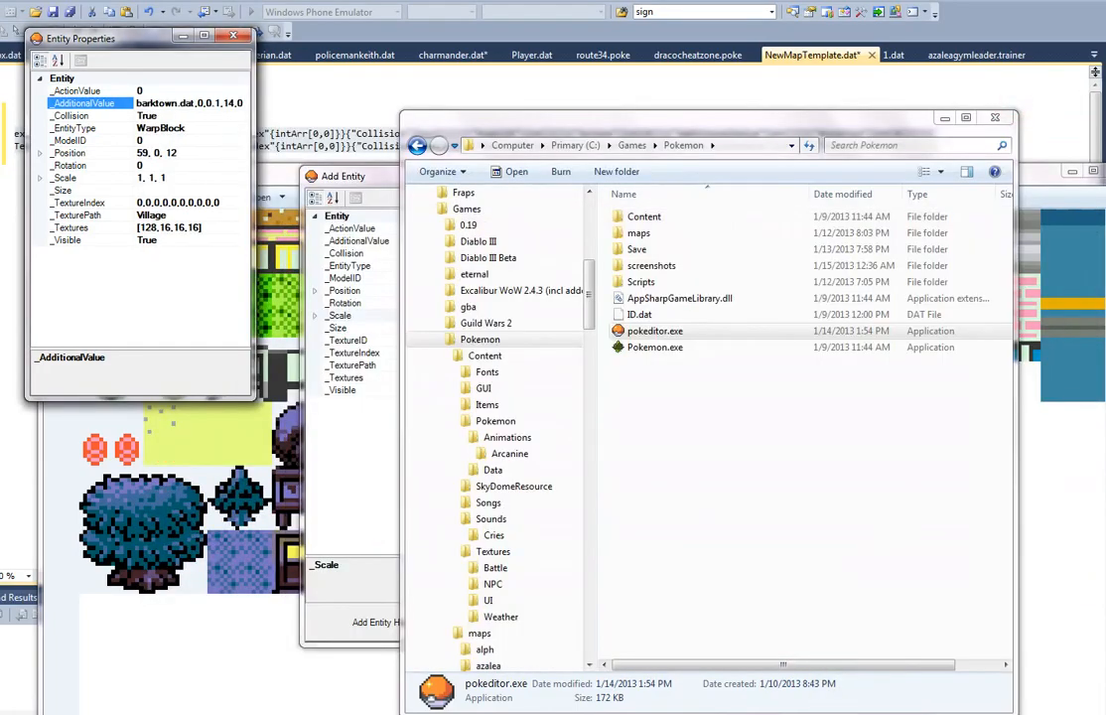
{"action": "key", "text": "alt+Tab"}
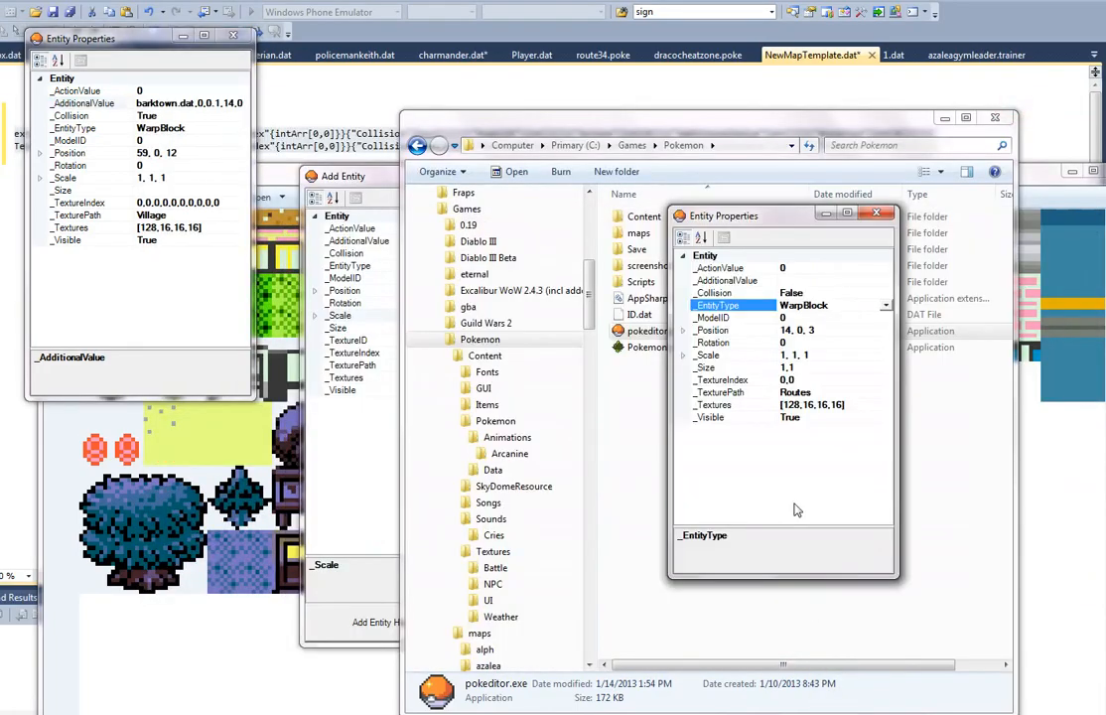
{"action": "left_click", "coordinate": [794, 280]}
{"action": "type", "text": "barktown.dat,0,0,1,15,0"}
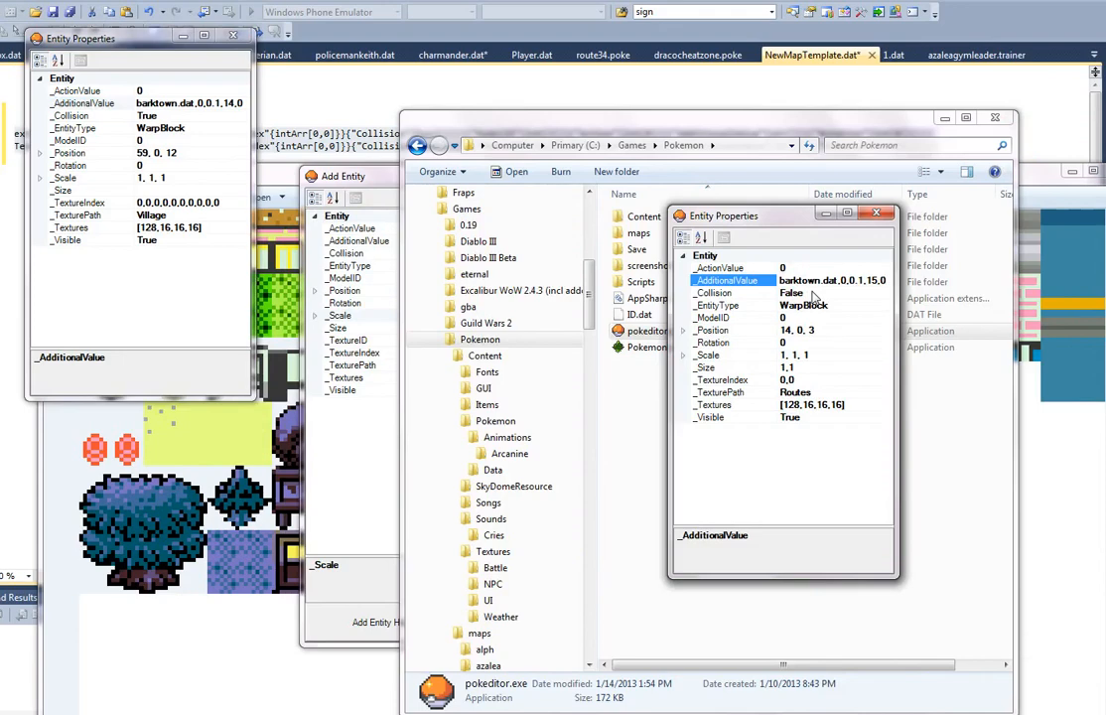
{"action": "key", "text": "alt+Tab"}
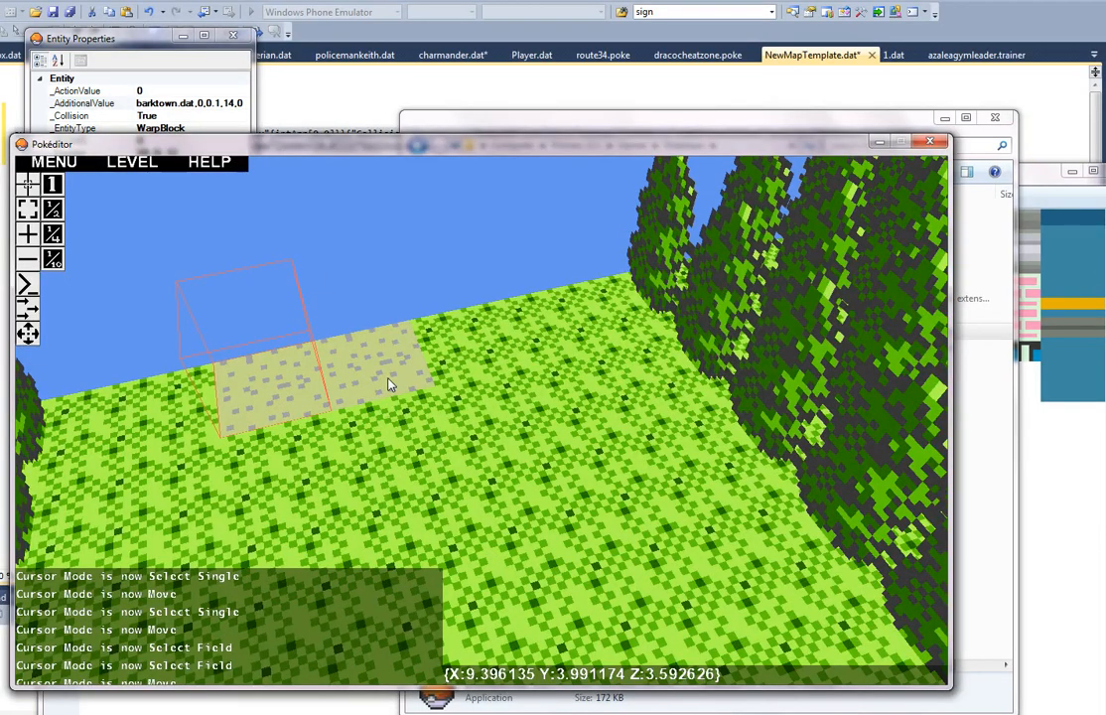
Step: Minimize the file explorer window and change the same warp block's _AdditionalValue to barktown.dat,0,0.1,14,0
{"action": "left_click", "coordinate": [725, 118]}
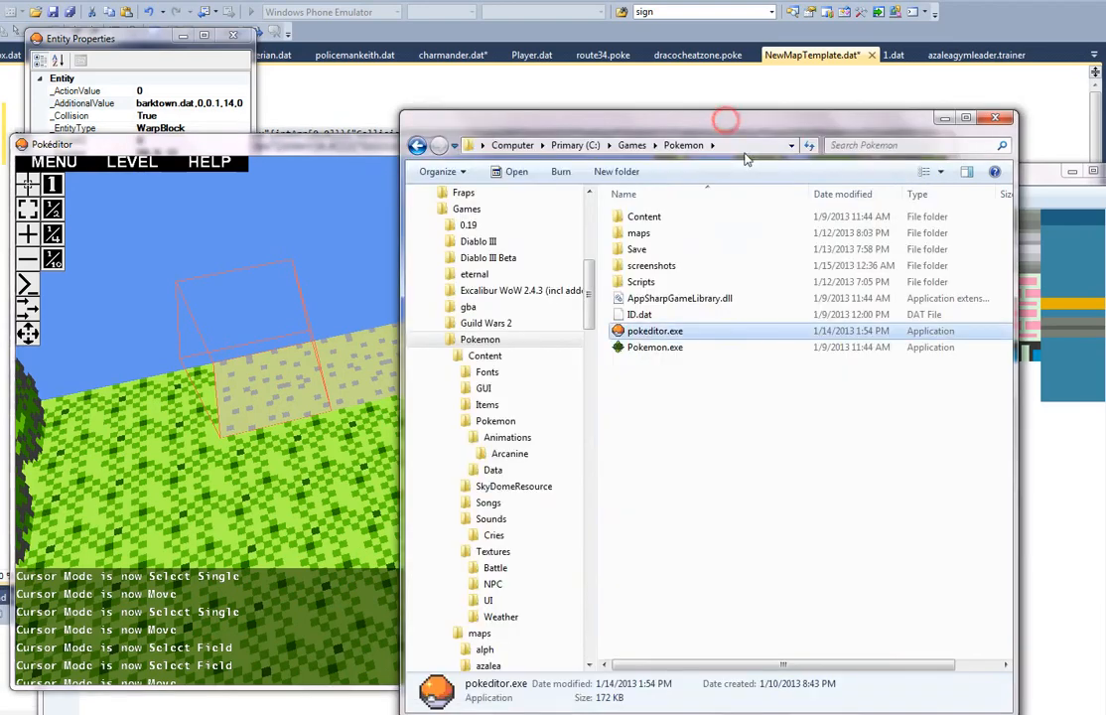
{"action": "left_click", "coordinate": [939, 117]}
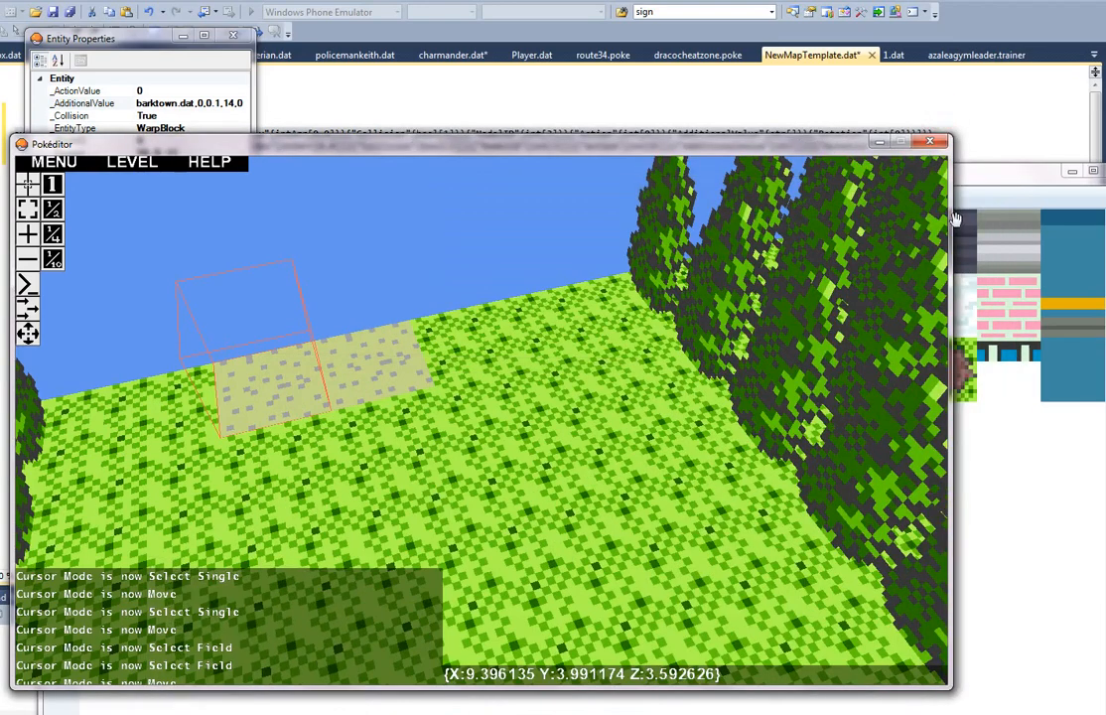
{"action": "key", "text": "alt+Tab"}
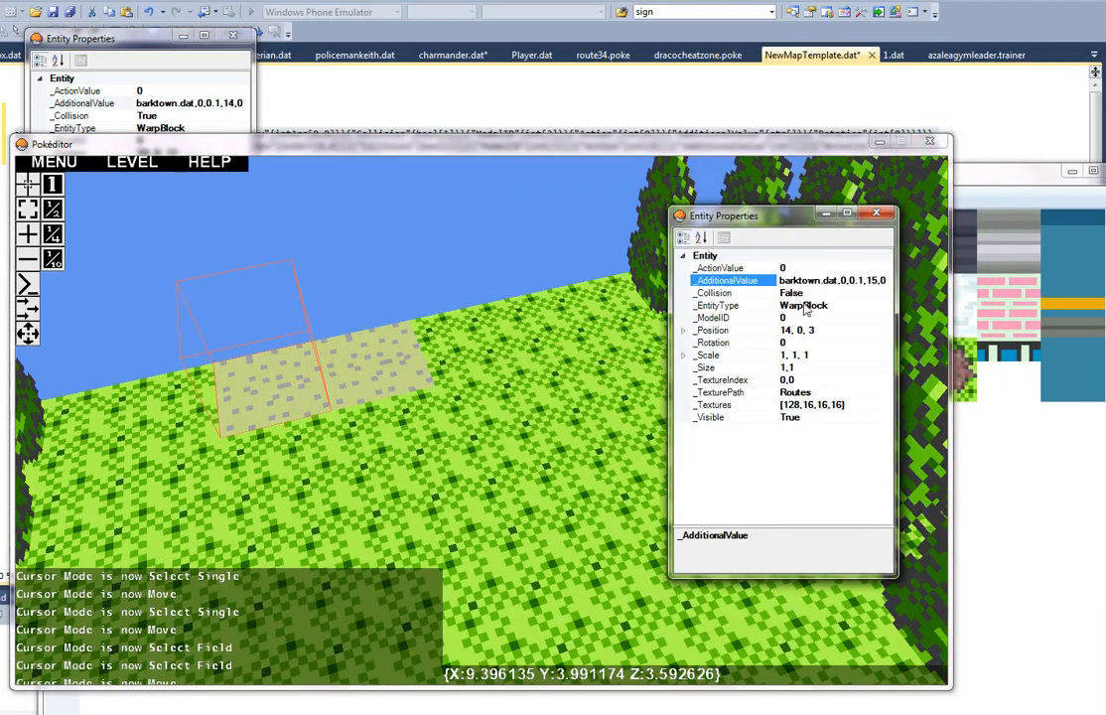
{"action": "left_click", "coordinate": [874, 281]}
{"action": "key", "text": "BackSpace"}
{"action": "type", "text": "4"}
Step: Select the adjacent warp block at 14, 0, 4 and set its _AdditionalValue to barktown.dat,0,0.1,15,0
{"action": "left_click", "coordinate": [402, 364]}
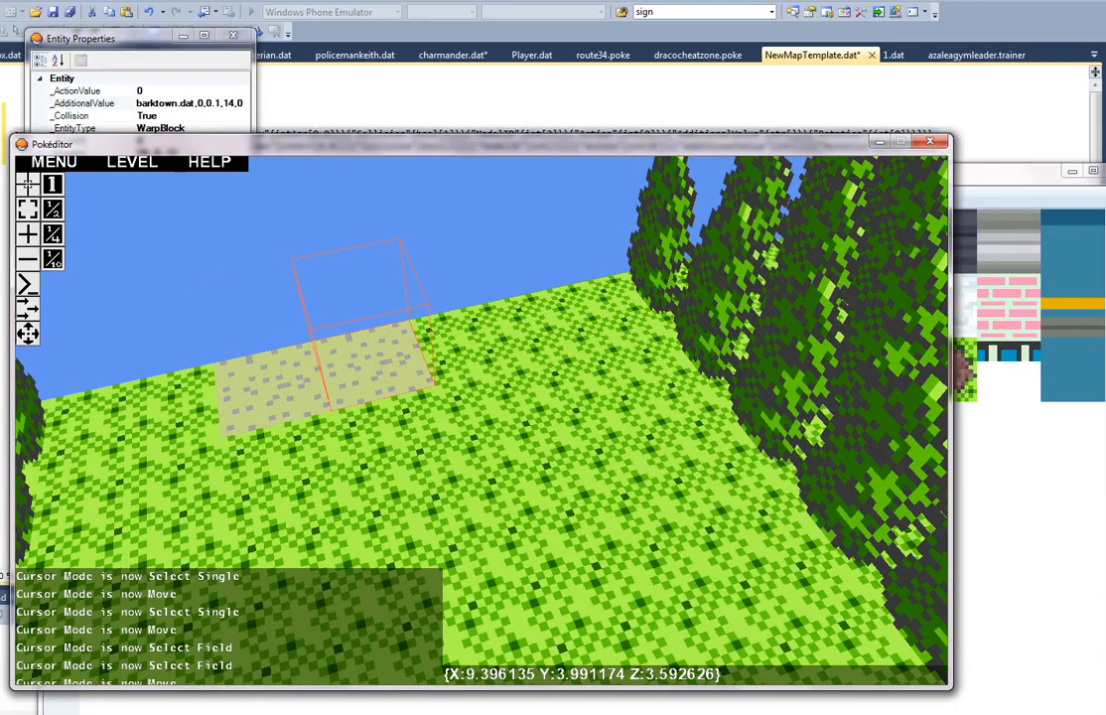
{"action": "key", "text": "alt+Tab"}
{"action": "left_click", "coordinate": [803, 283]}
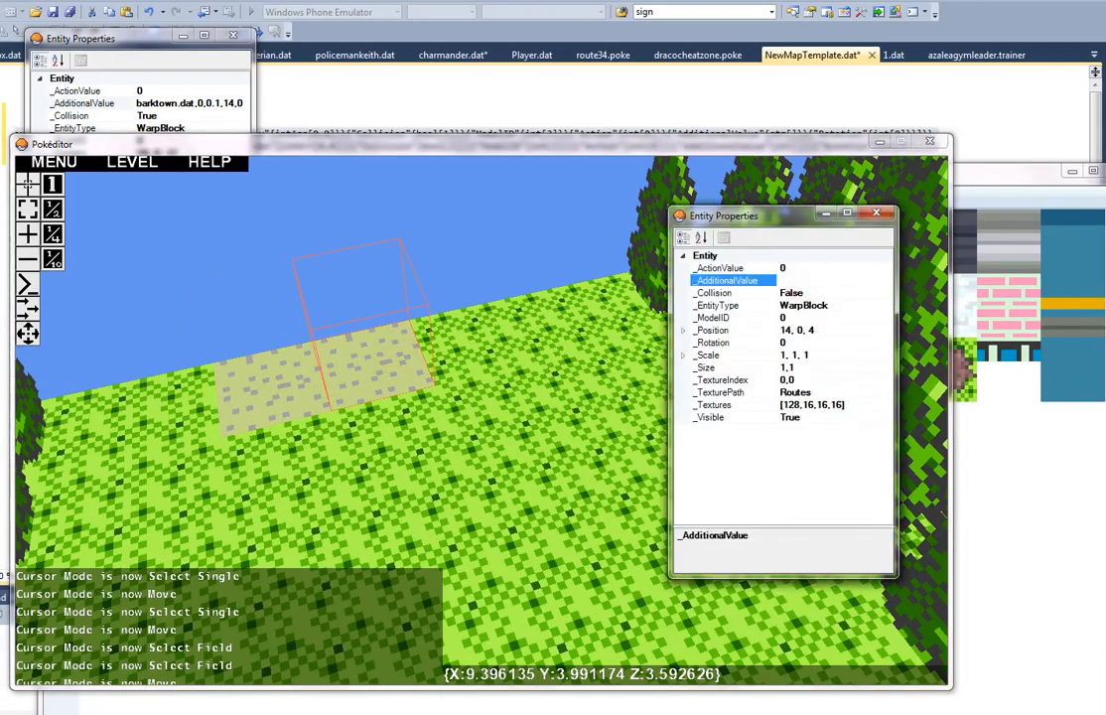
{"action": "type", "text": "barktown.dat,0,0,1,15,0"}
{"action": "left_click", "coordinate": [525, 411]}
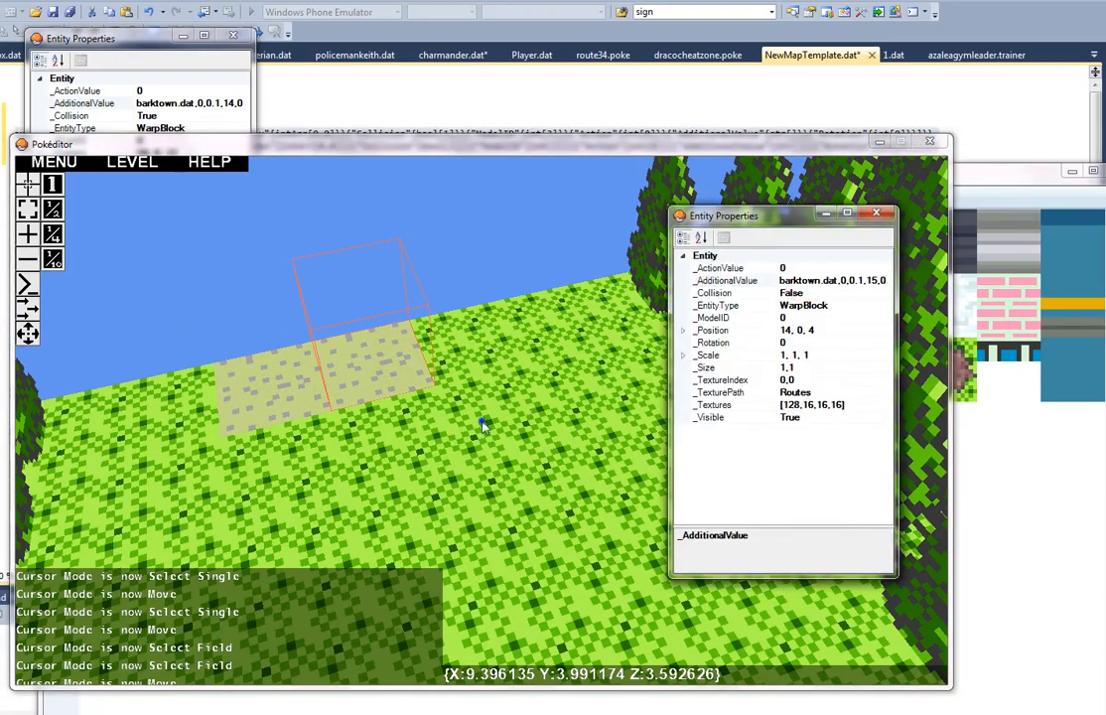
Step: Save the new map as route69 in the maps folder
{"action": "key", "text": "w"}
{"action": "key", "text": "w"}
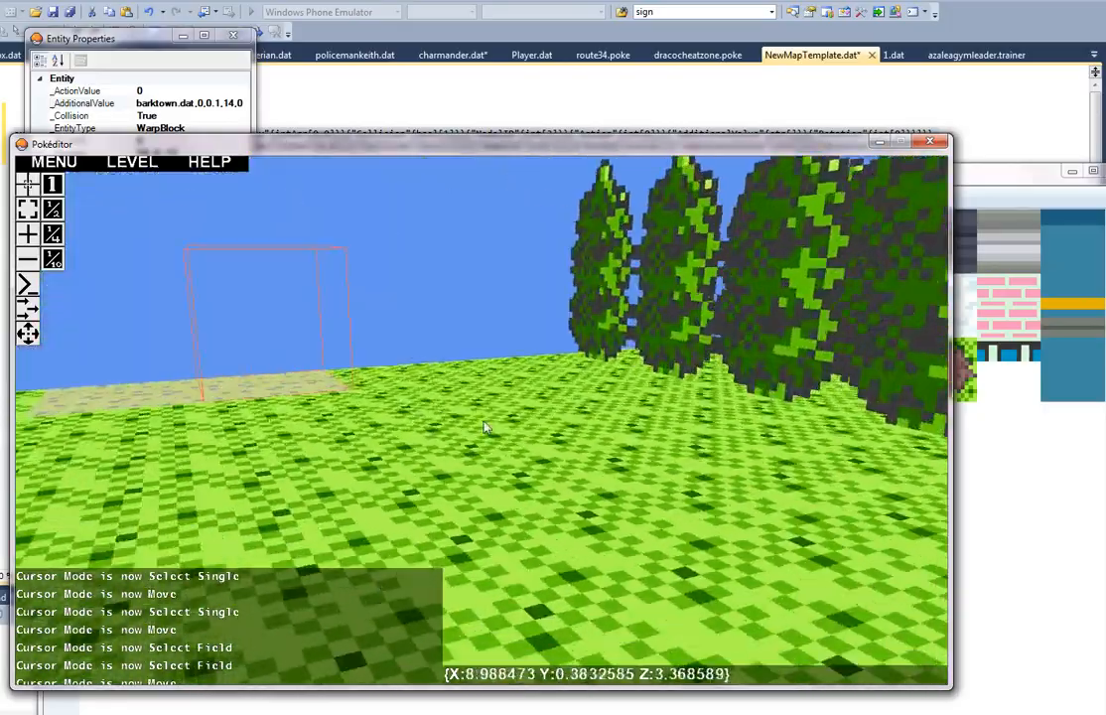
{"action": "right_click_drag", "start_coordinate": [485, 427], "coordinate": [479, 430]}
{"action": "key", "text": "ctrl+s"}
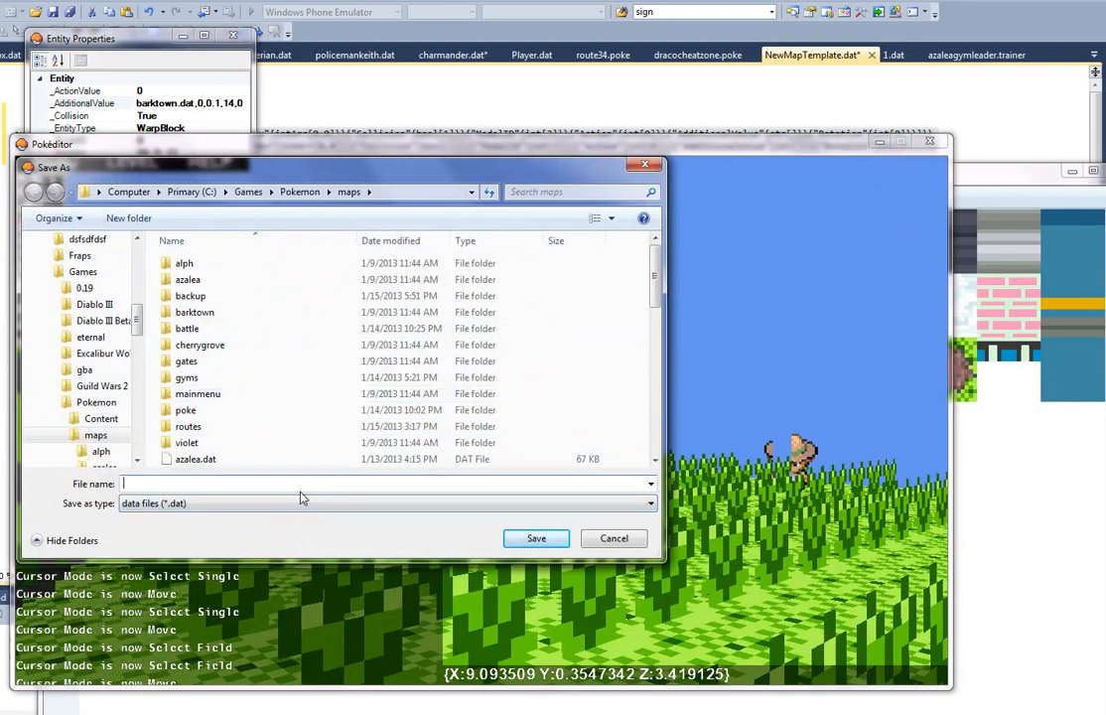
{"action": "type", "text": "route69"}
{"action": "key", "text": "Return"}
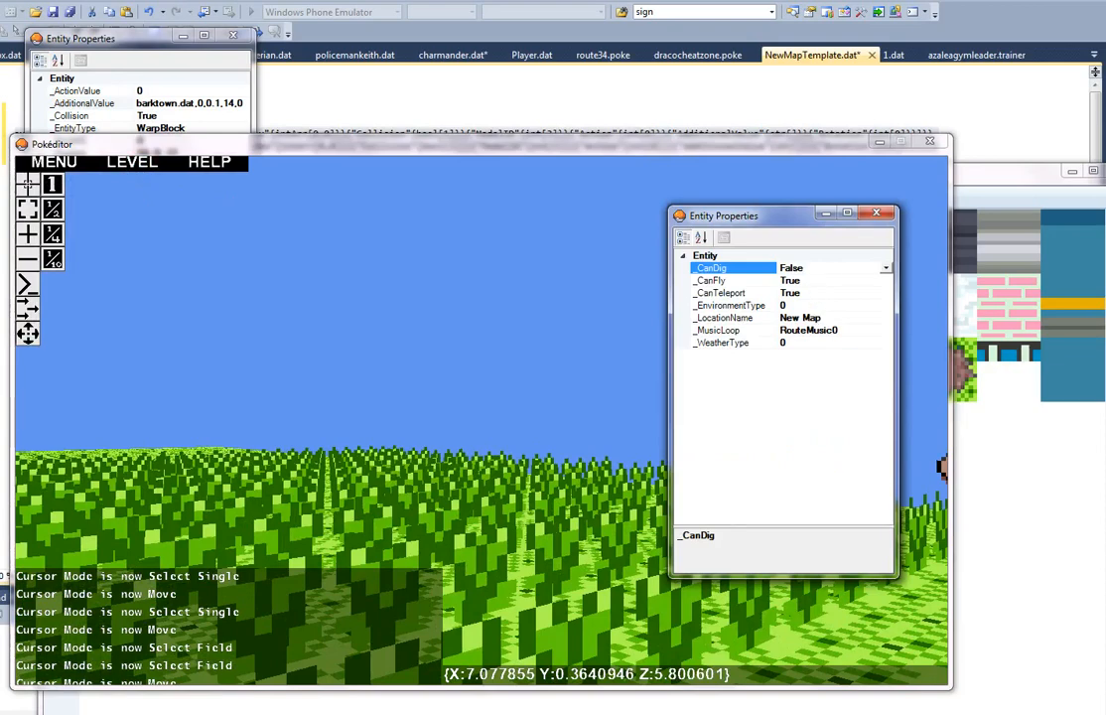
Step: Set the map's _LocationName to Route 65 and close the map properties
{"action": "left_click", "coordinate": [831, 317]}
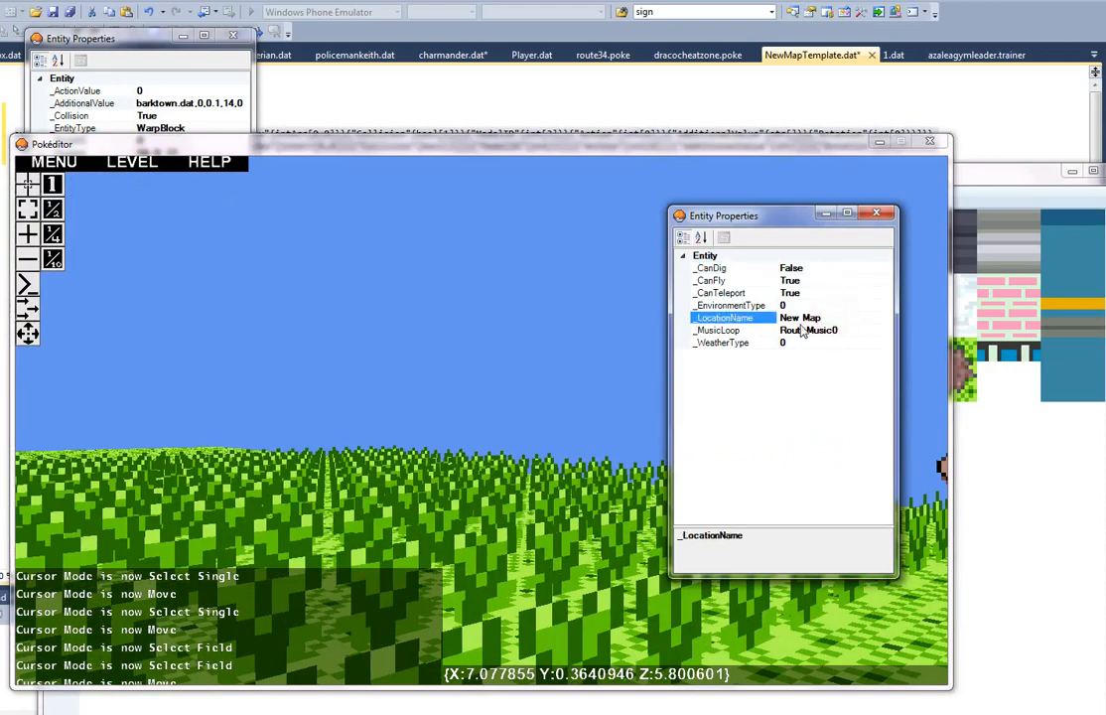
{"action": "key", "text": "BackSpace"}
{"action": "key", "text": "BackSpace"}
{"action": "key", "text": "BackSpace"}
{"action": "key", "text": "BackSpace"}
{"action": "key", "text": "BackSpace"}
{"action": "key", "text": "BackSpace"}
{"action": "key", "text": "BackSpace"}
{"action": "type", "text": "Route65"}
{"action": "key", "text": "Left"}
{"action": "key", "text": "Left"}
{"action": "left_click", "coordinate": [872, 215]}
Step: Look over the new map's tall grass, trainer NPC, tree rows and edge warp blocks
{"action": "mouse_move", "coordinate": [486, 425]}
{"action": "right_mouse_down"}
{"action": "mouse_move", "coordinate": [498, 428]}
{"action": "mouse_move", "coordinate": [483, 423]}
{"action": "right_mouse_up"}
{"action": "key", "text": "s"}
{"action": "key", "text": "a"}
{"action": "key", "text": "s"}
{"action": "key", "text": "d"}
{"action": "key", "text": "w"}
{"action": "key", "text": "w"}
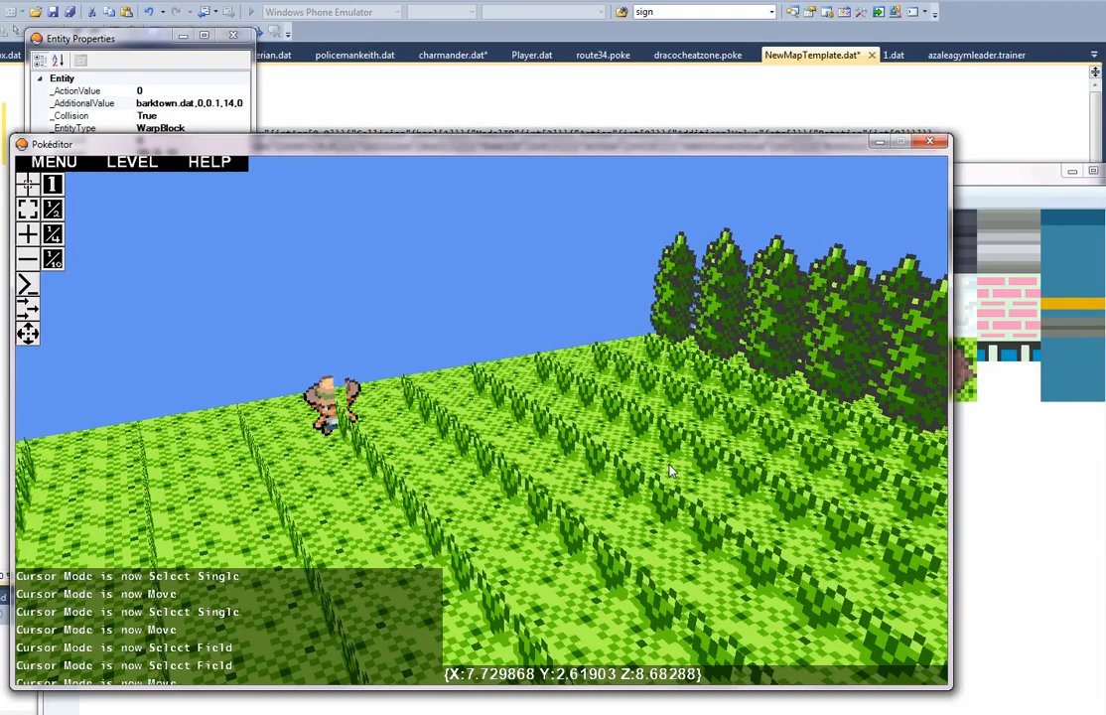
{"action": "key", "text": "d"}
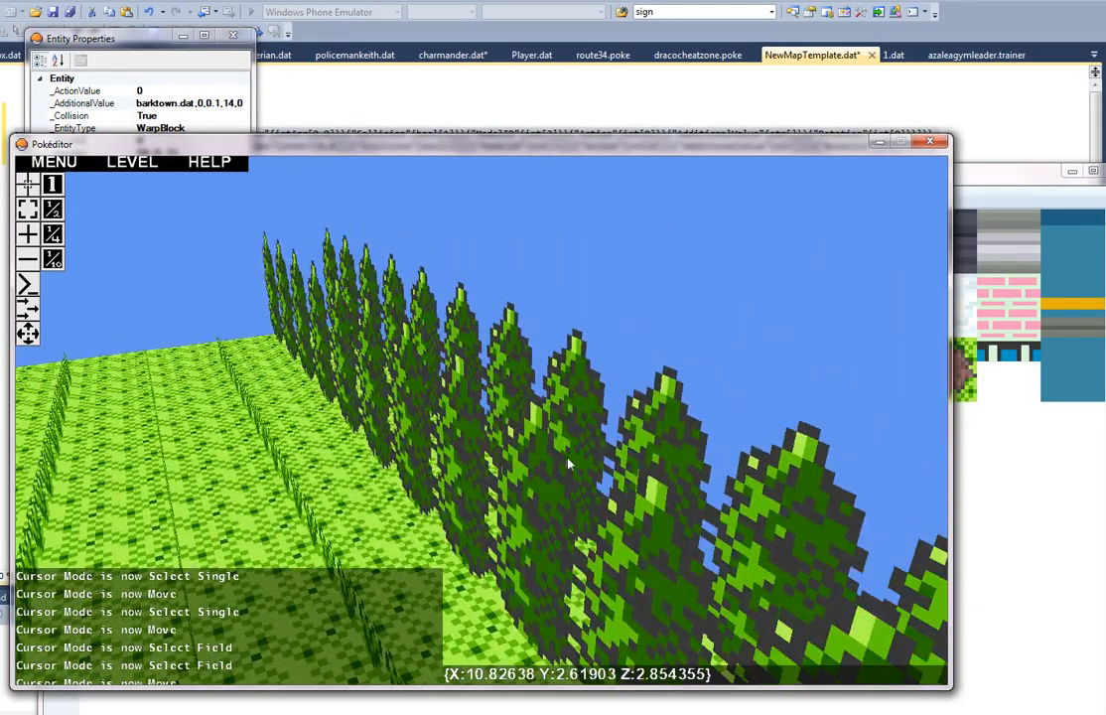
{"action": "right_click_drag", "start_coordinate": [569, 458], "coordinate": [484, 428]}
{"action": "key", "text": "w"}
{"action": "key", "text": "d"}
{"action": "key", "text": "w"}
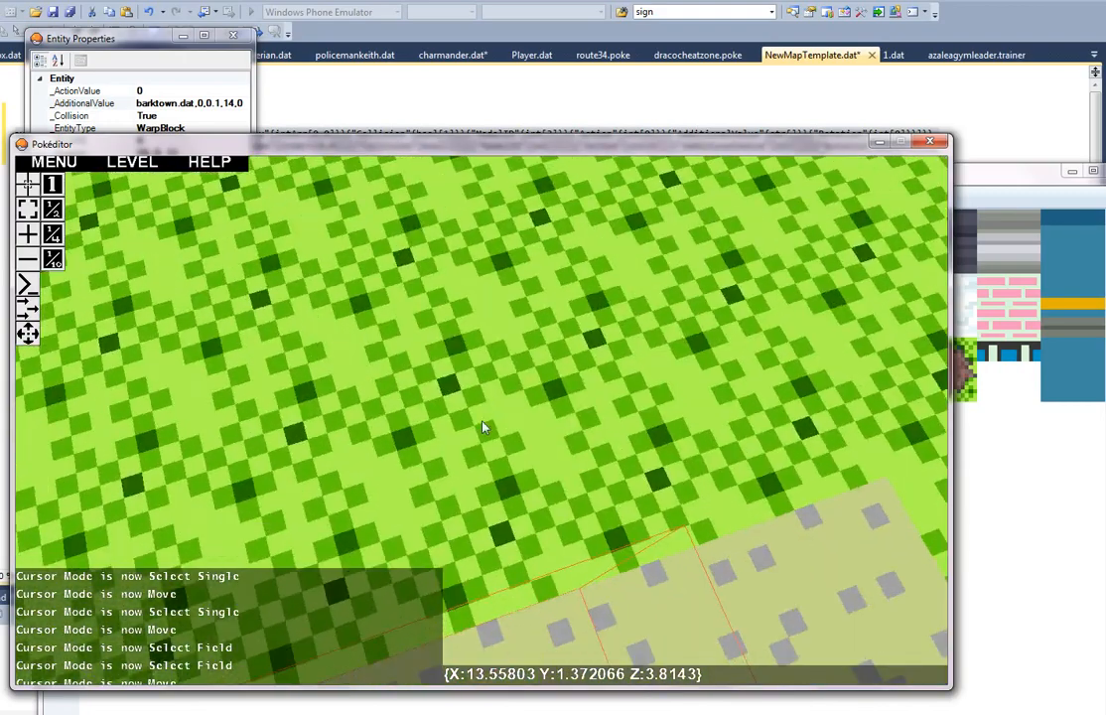
Step: Minimize the new map, switch to the second Pokéditor instance and open barktown.dat from the maps folder in it
{"action": "left_click", "coordinate": [878, 142]}
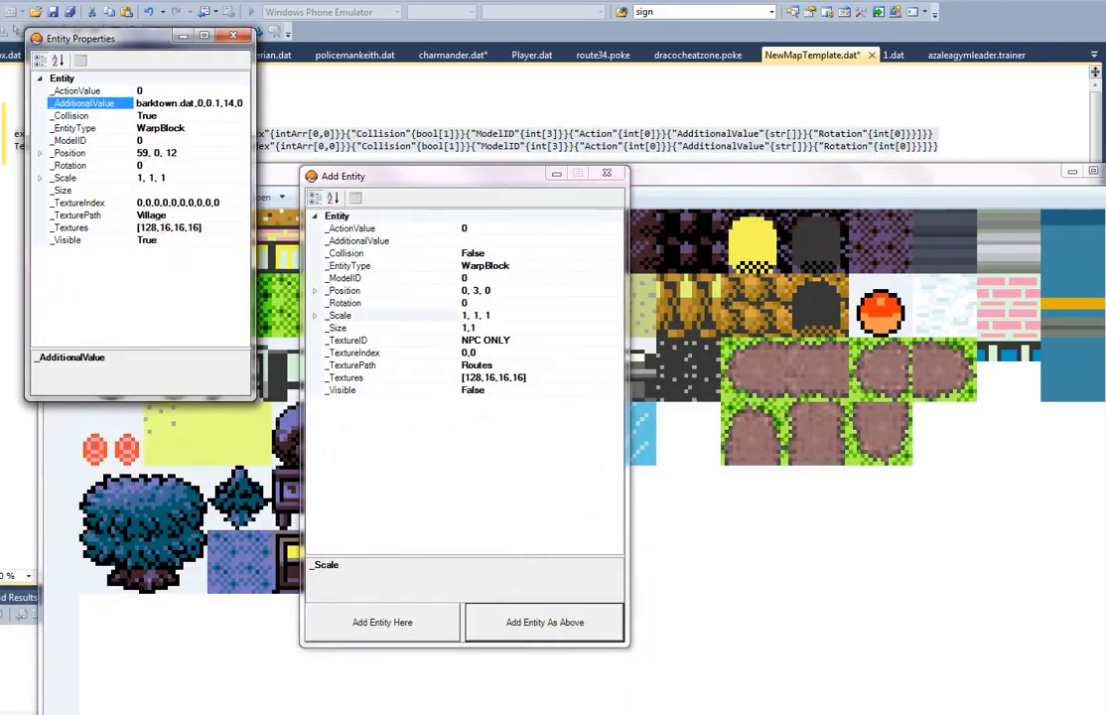
{"action": "left_click", "coordinate": [894, 713]}
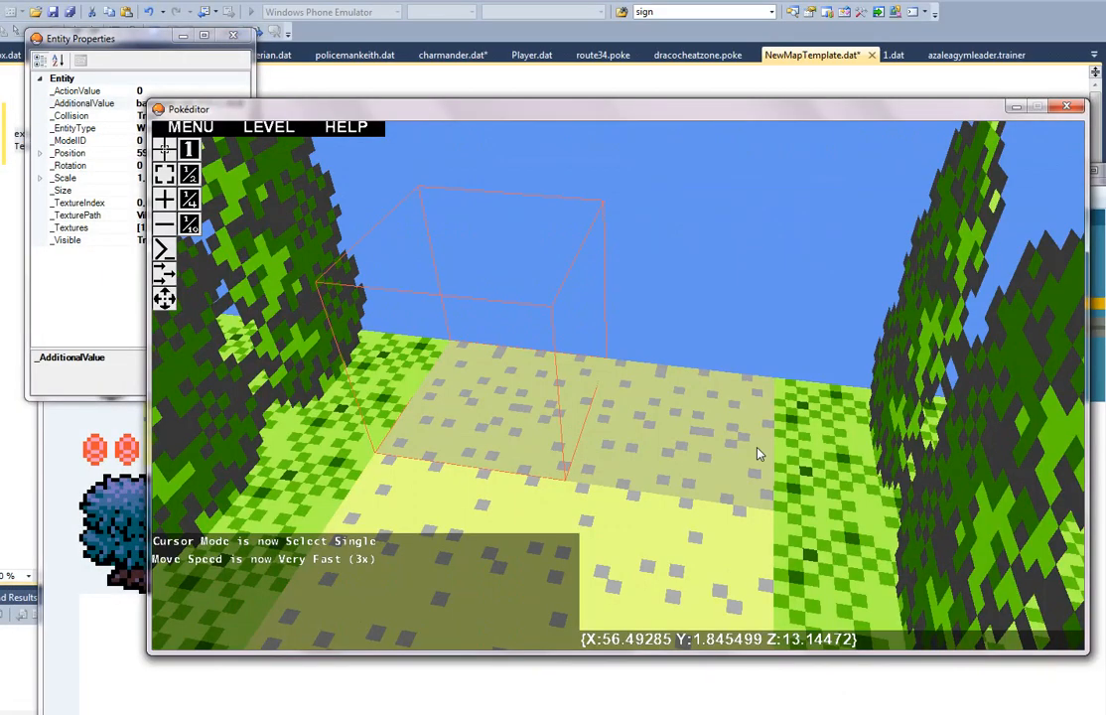
{"action": "key", "text": "ctrl+o"}
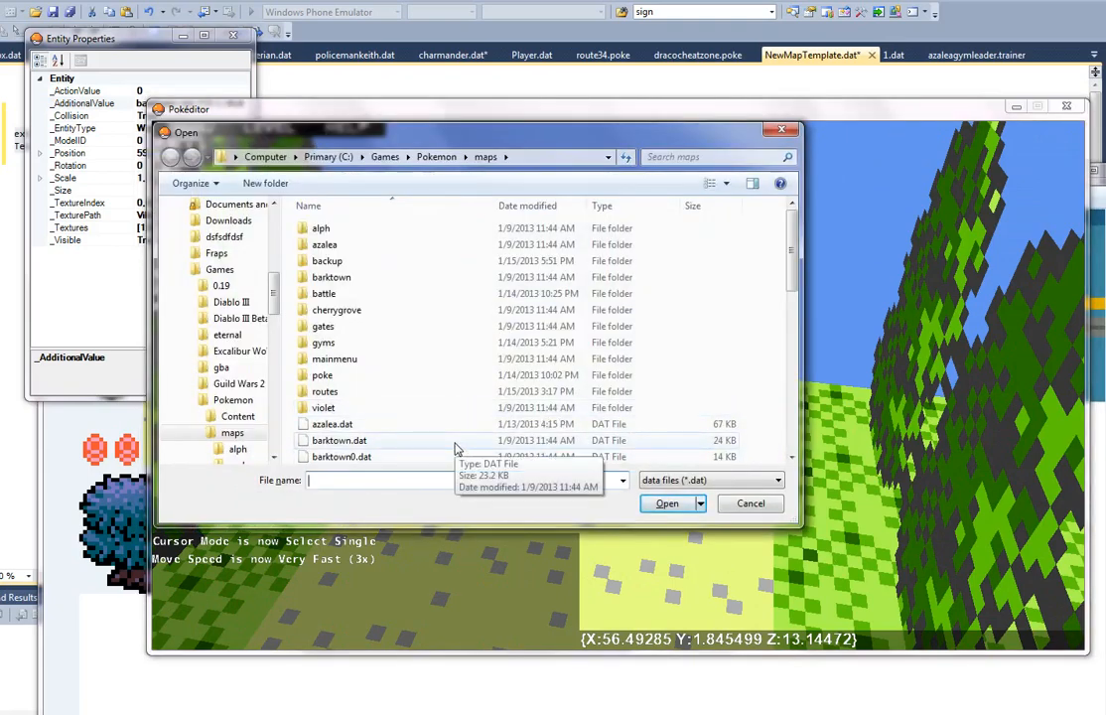
{"action": "double_click", "coordinate": [420, 457]}
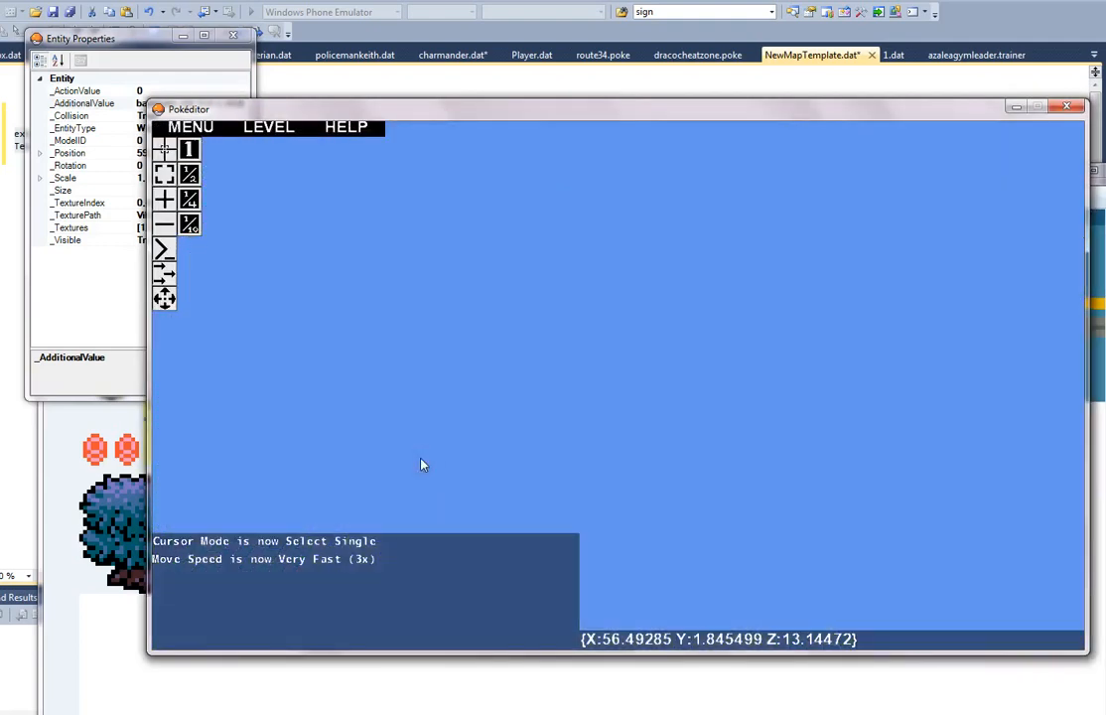
{"action": "key", "text": "w"}
{"action": "mouse_move", "coordinate": [623, 387]}
{"action": "right_mouse_down"}
{"action": "mouse_move", "coordinate": [660, 414]}
{"action": "mouse_move", "coordinate": [619, 387]}
{"action": "right_mouse_up"}
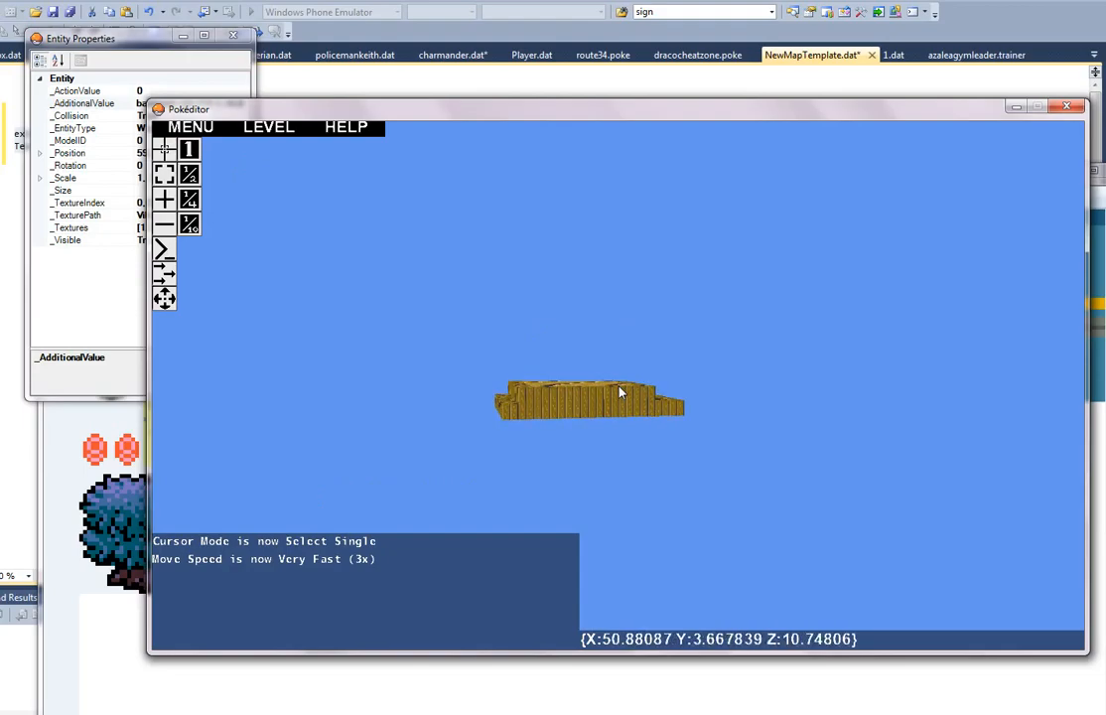
{"action": "key", "text": "ctrl+o"}
{"action": "double_click", "coordinate": [487, 444]}
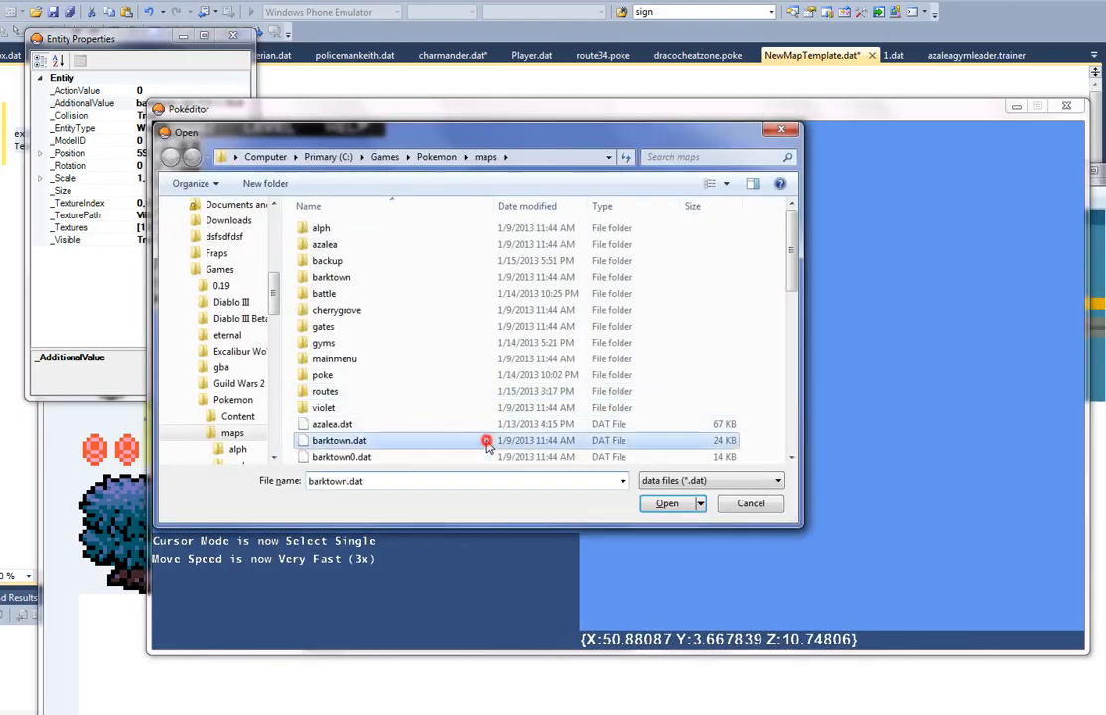
Step: Go through the town to the warp blocks at the end of the sand path, select one and view its entity properties
{"action": "key", "text": "w"}
{"action": "key", "text": "w"}
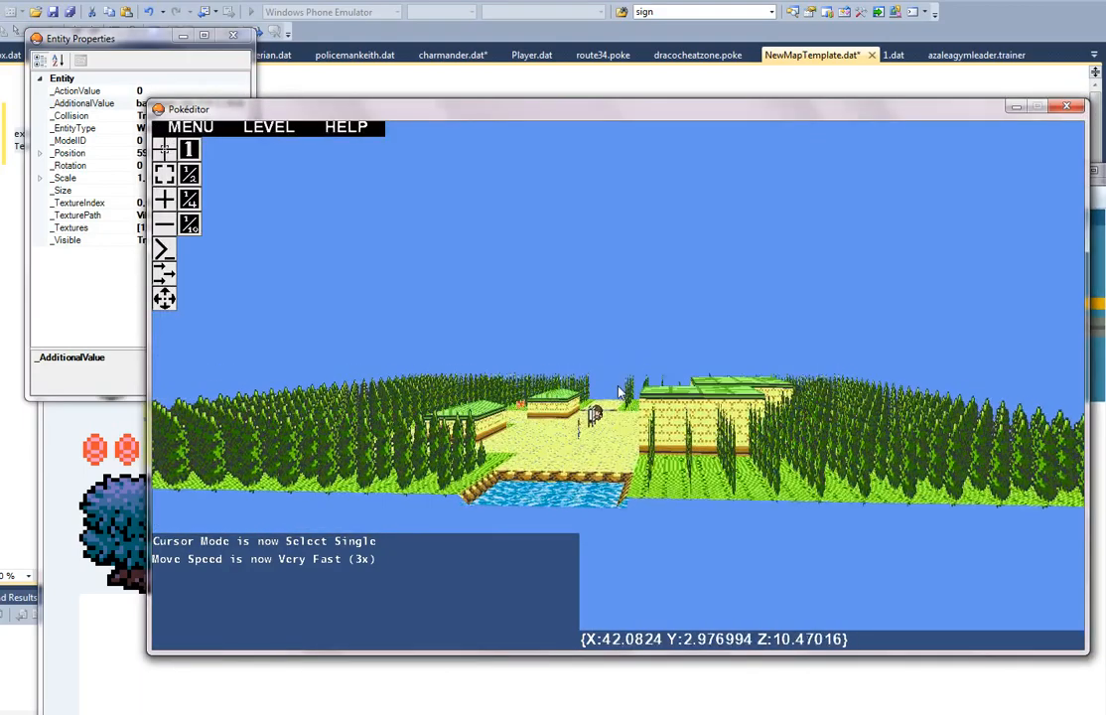
{"action": "key", "text": "w"}
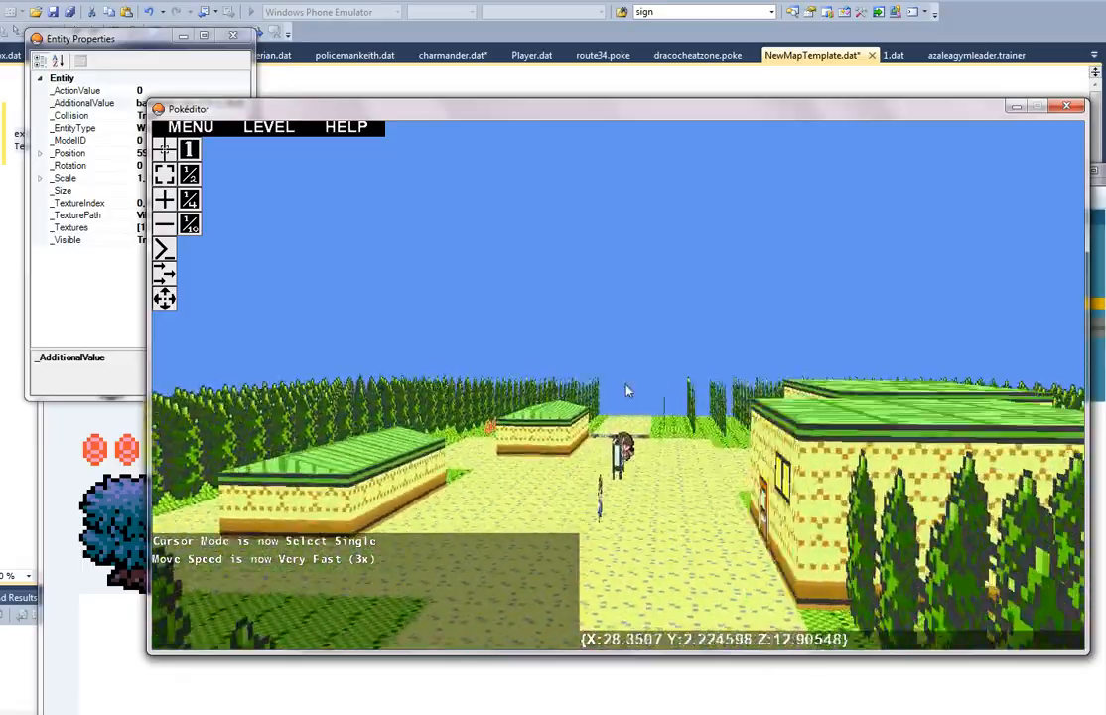
{"action": "key", "text": "a"}
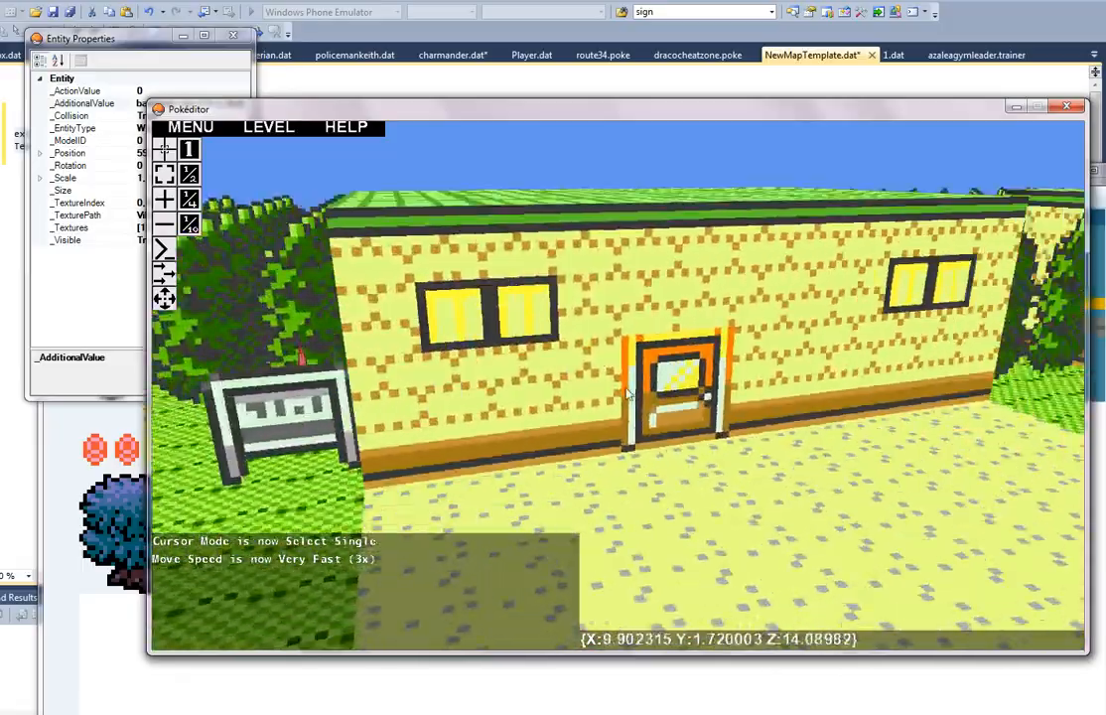
{"action": "key", "text": "d"}
{"action": "key", "text": "w"}
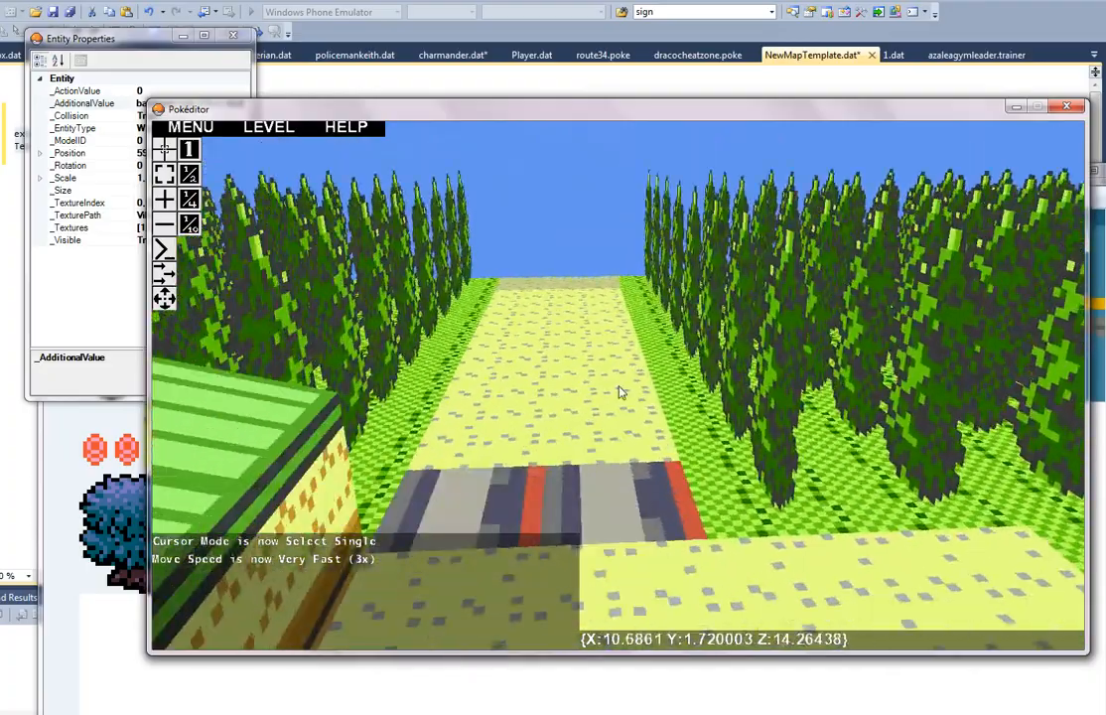
{"action": "key", "text": "w"}
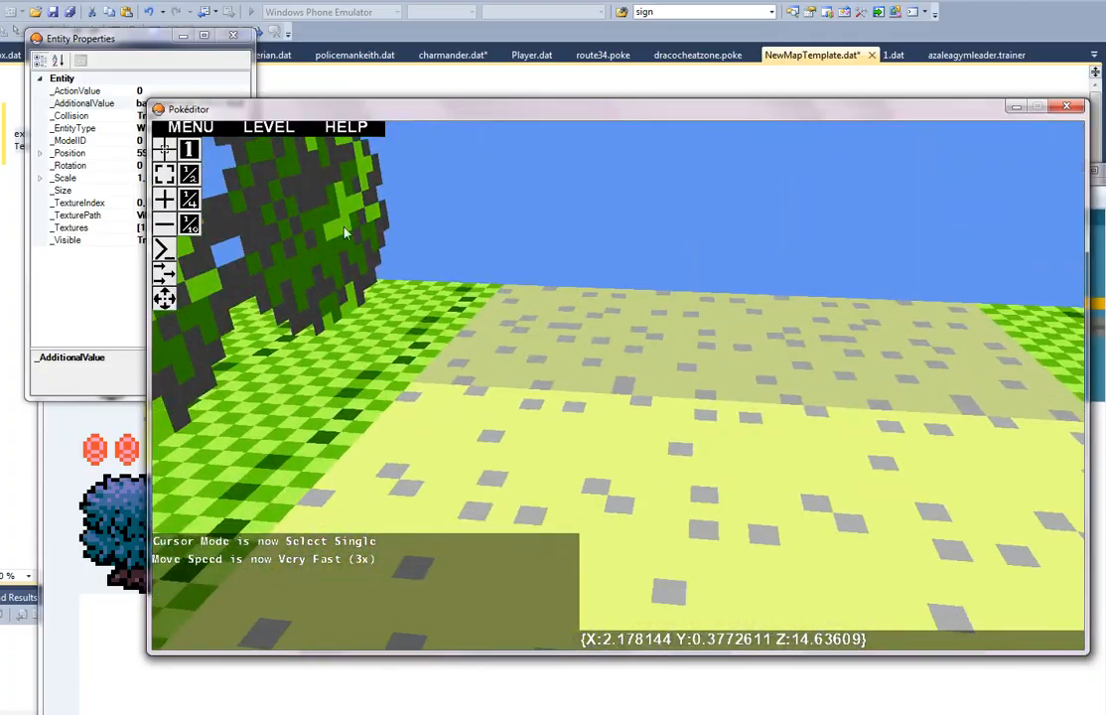
{"action": "left_click", "coordinate": [164, 149]}
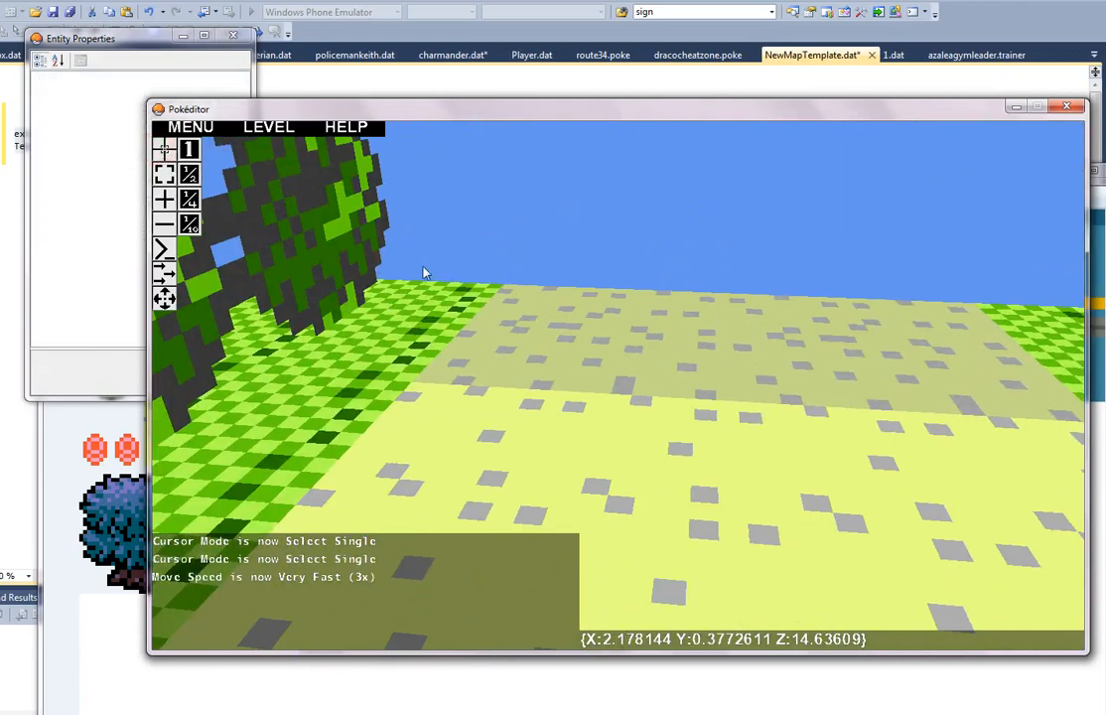
{"action": "left_click", "coordinate": [630, 333]}
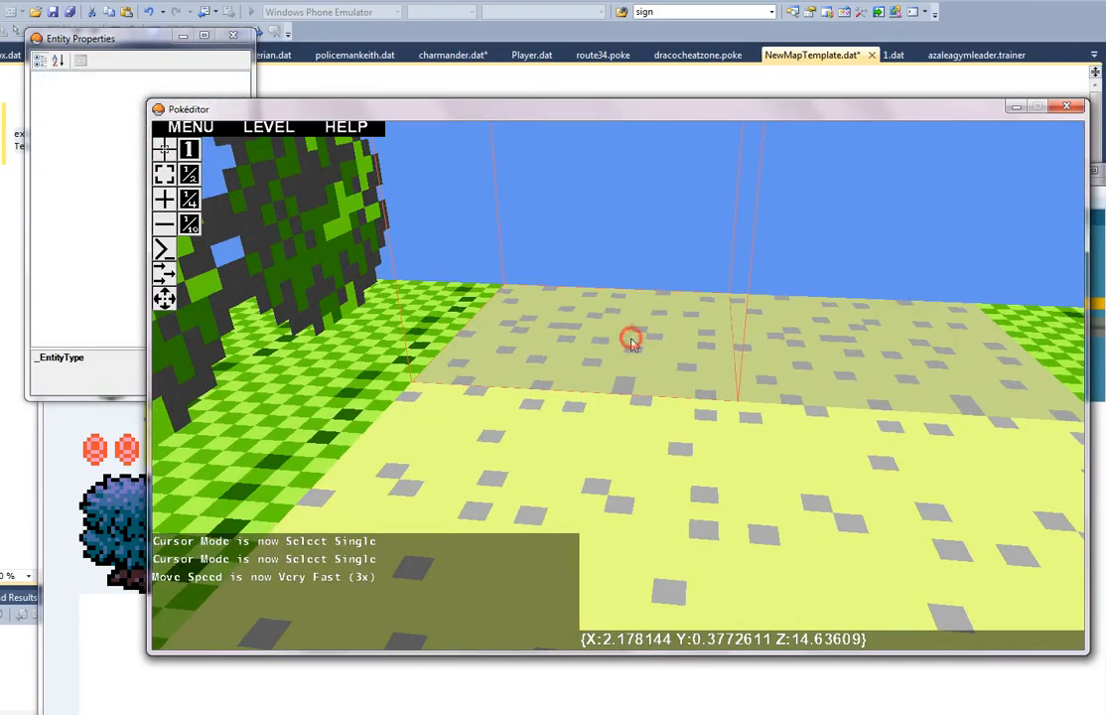
Step: Change the map name in the _AdditionalValue of both end-of-path warp blocks to route69.dat
{"action": "left_click", "coordinate": [121, 55]}
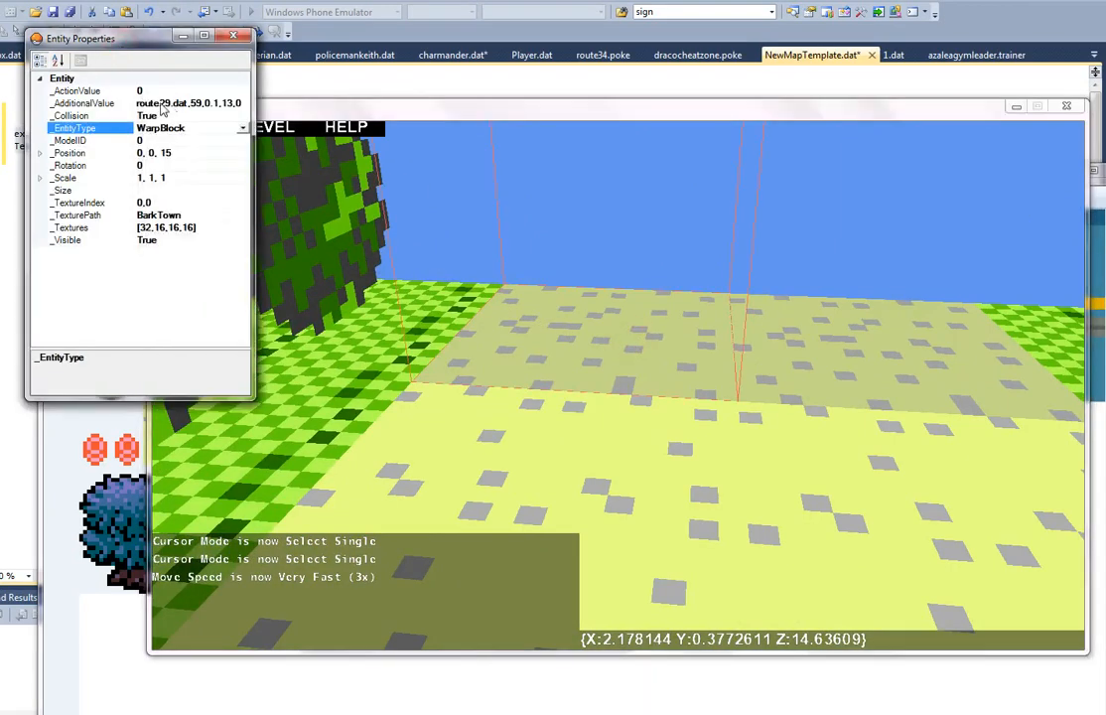
{"action": "left_click", "coordinate": [154, 103]}
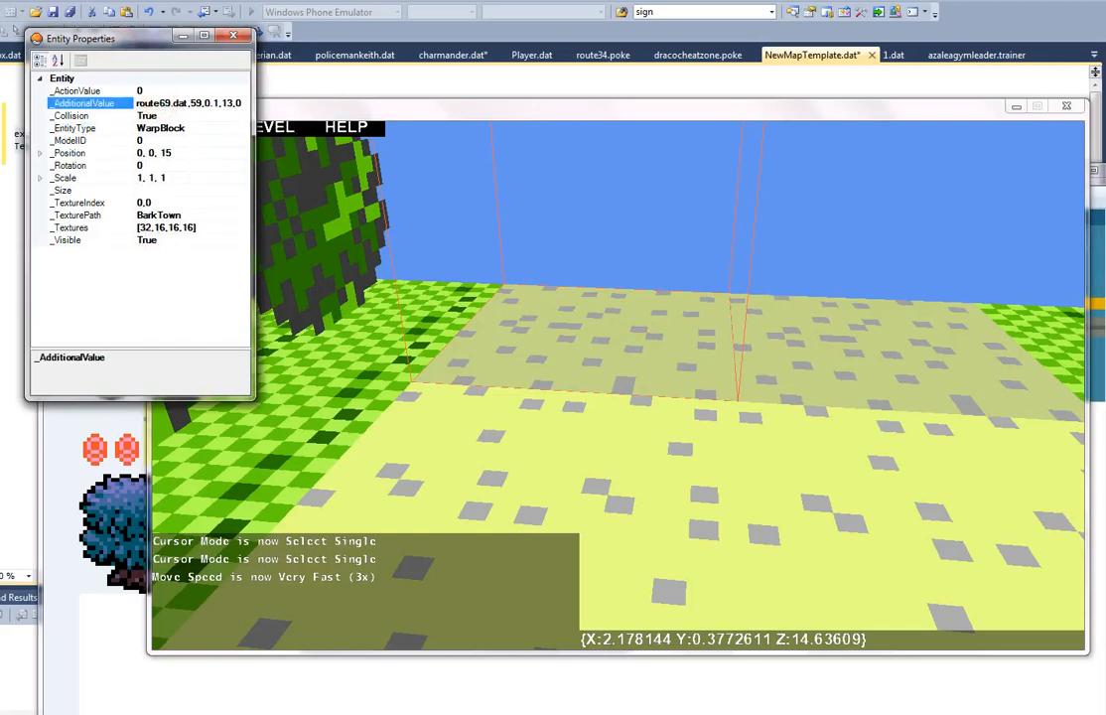
{"action": "left_click", "coordinate": [892, 351]}
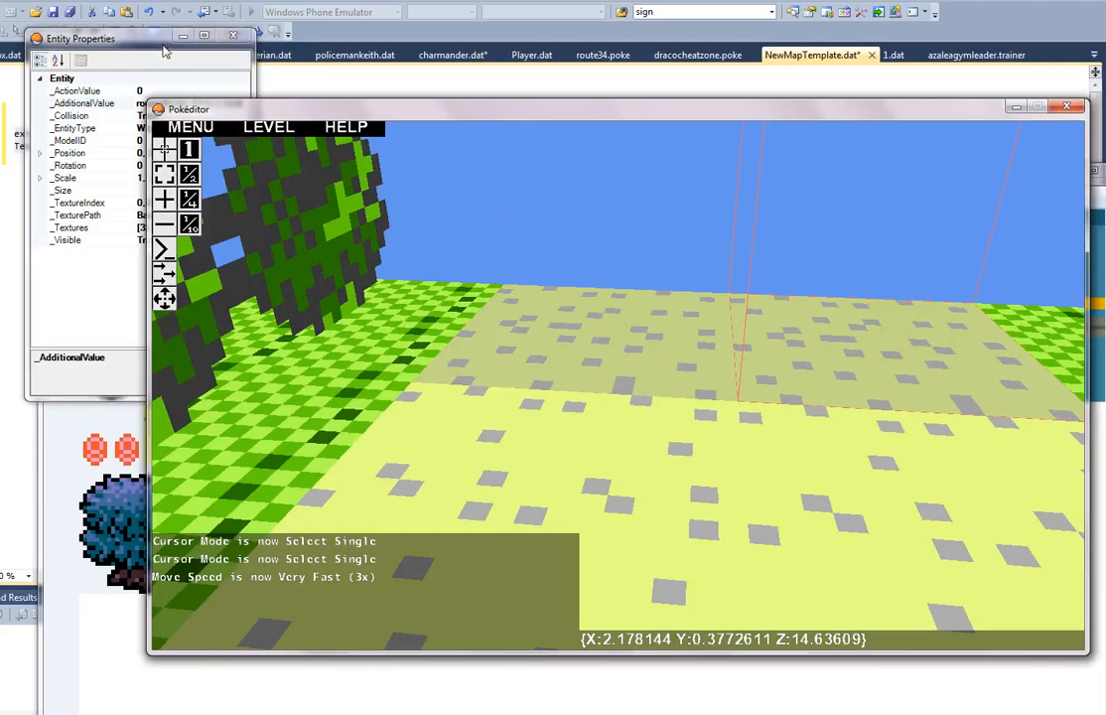
{"action": "left_click", "coordinate": [126, 37]}
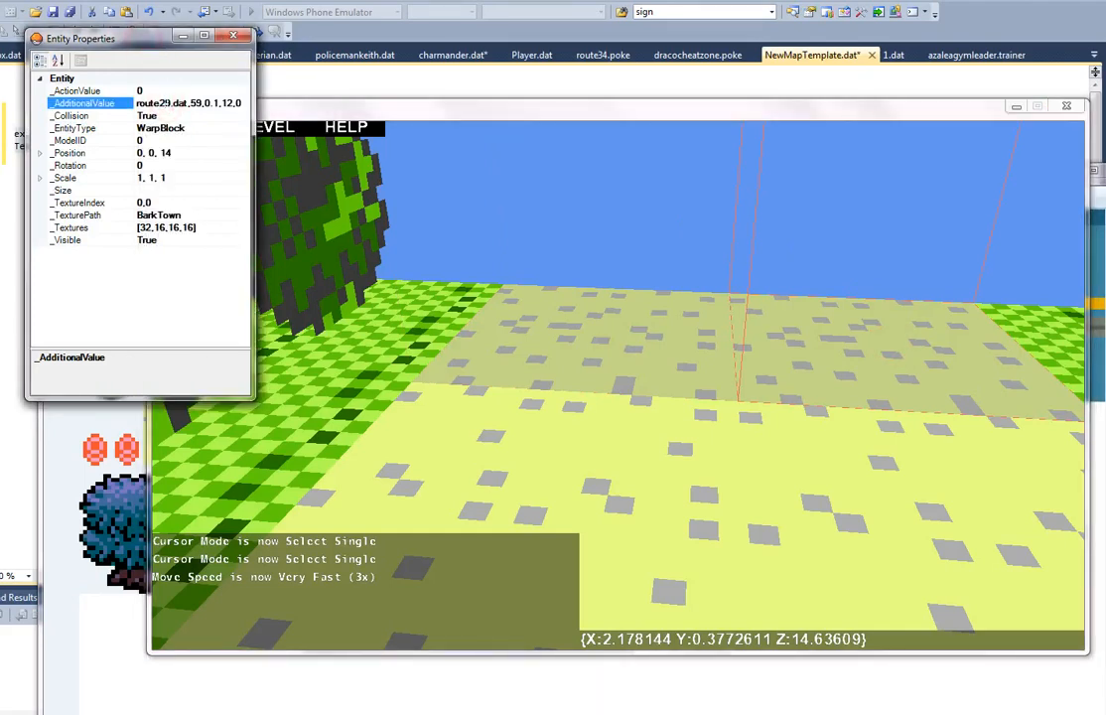
Step: Reselect the first warp block, minimize barktown and examine the coordinates around the new route map's edge warp blocks
{"action": "left_click", "coordinate": [532, 286]}
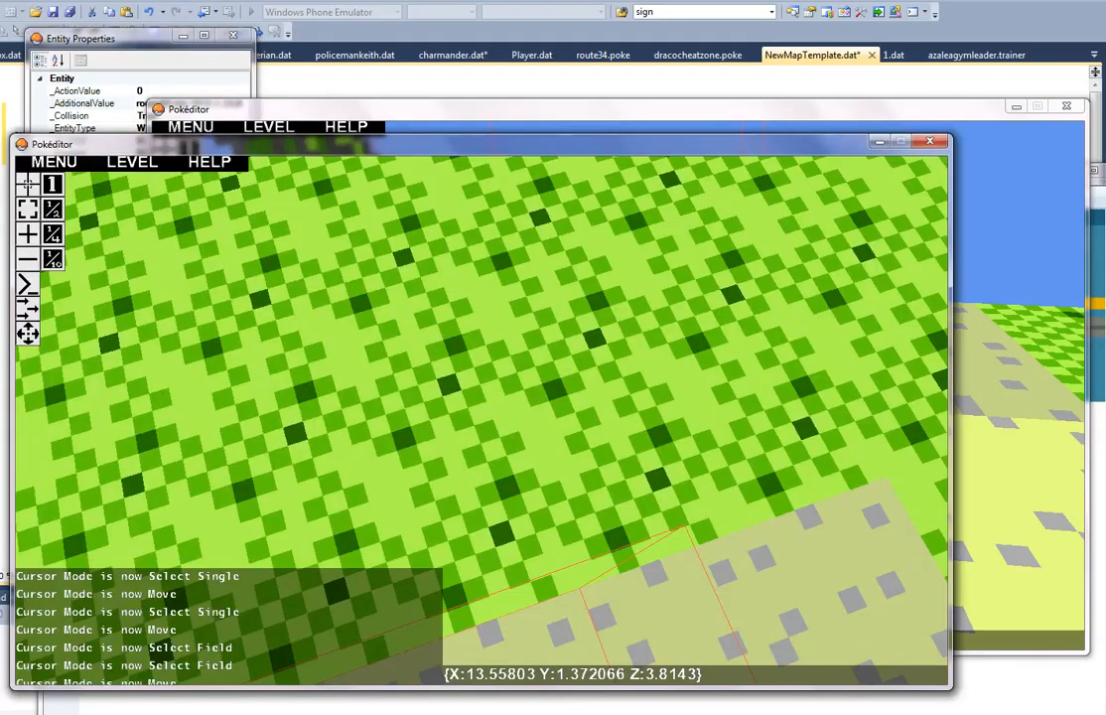
{"action": "right_click_drag", "start_coordinate": [651, 460], "coordinate": [483, 422]}
{"action": "key", "text": "w"}
{"action": "key", "text": "s"}
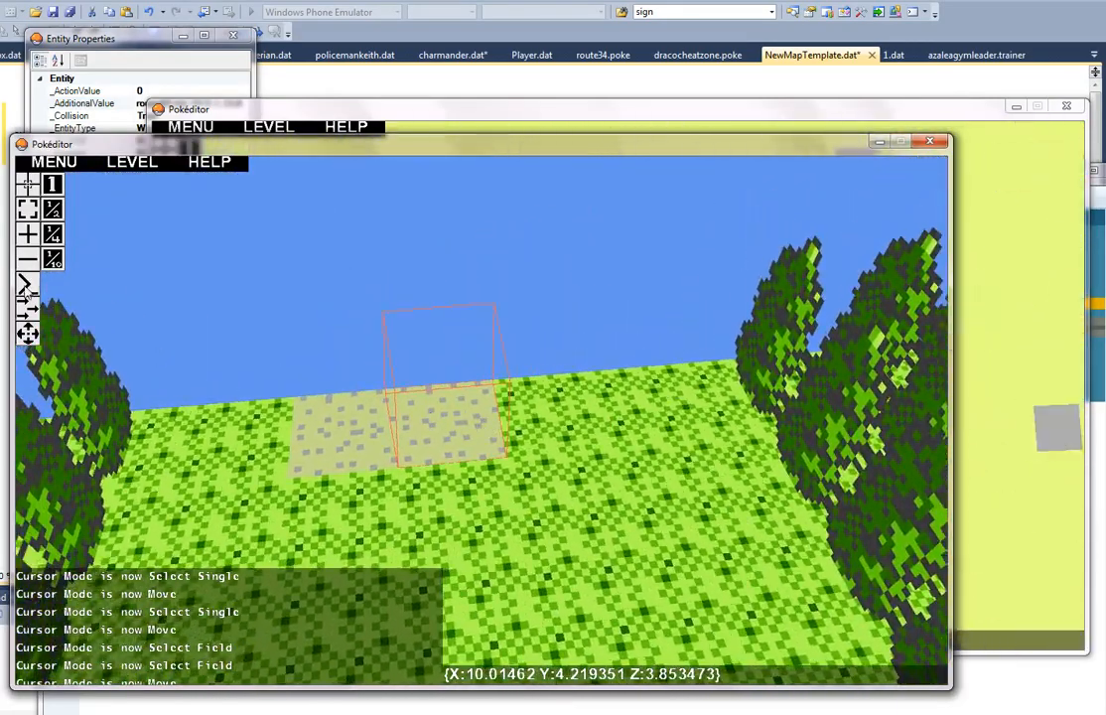
{"action": "left_click", "coordinate": [1015, 107]}
{"action": "right_click_drag", "start_coordinate": [805, 237], "coordinate": [484, 427]}
{"action": "key", "text": "w"}
{"action": "key", "text": "a"}
{"action": "key", "text": "s"}
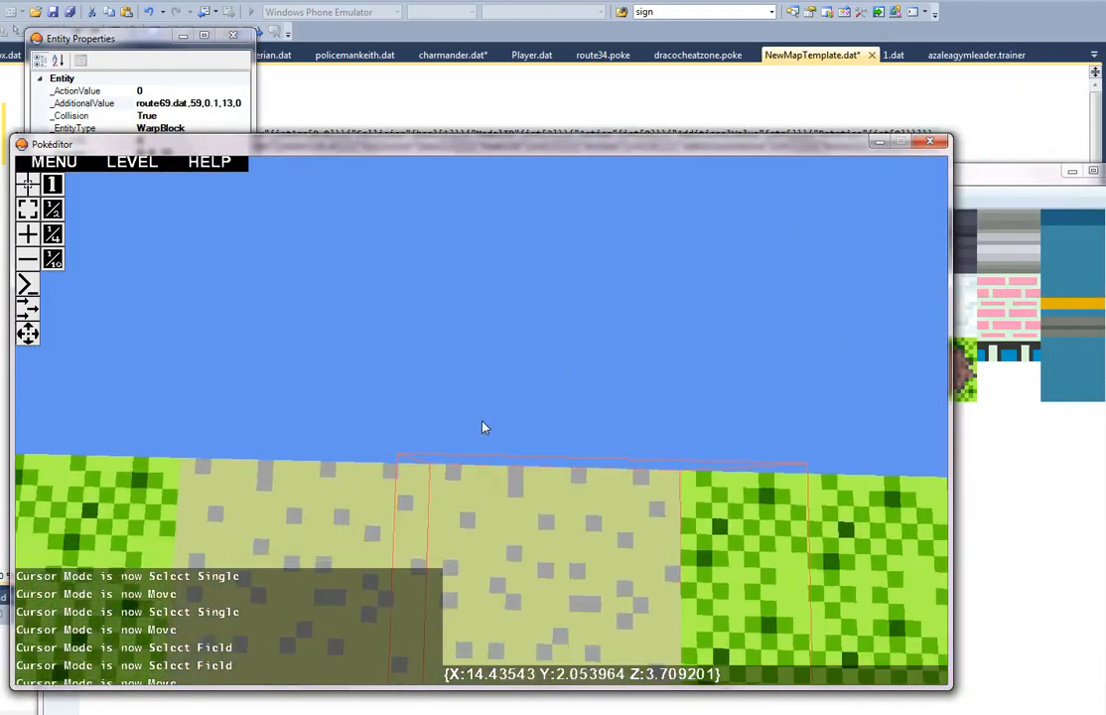
{"action": "key", "text": "s"}
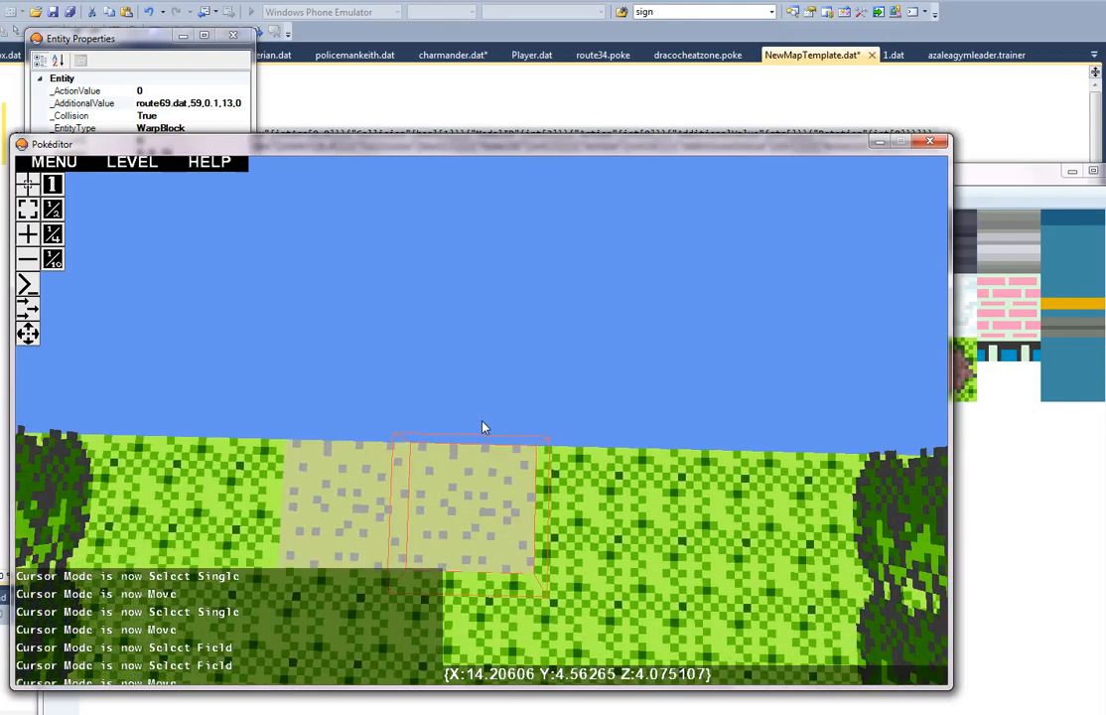
{"action": "key", "text": "a"}
{"action": "key", "text": "d"}
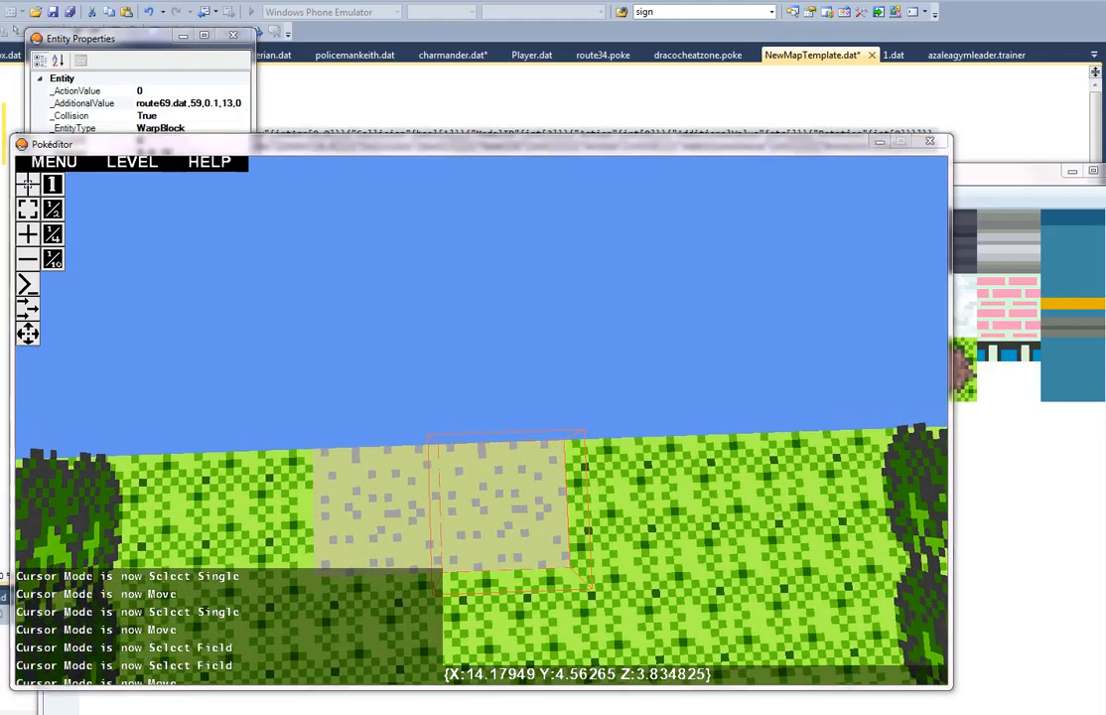
Step: Set the first barktown warp block's destination coordinates in _AdditionalValue to X 14 and Z 4, keeping route69.dat as its map
{"action": "left_click", "coordinate": [164, 104]}
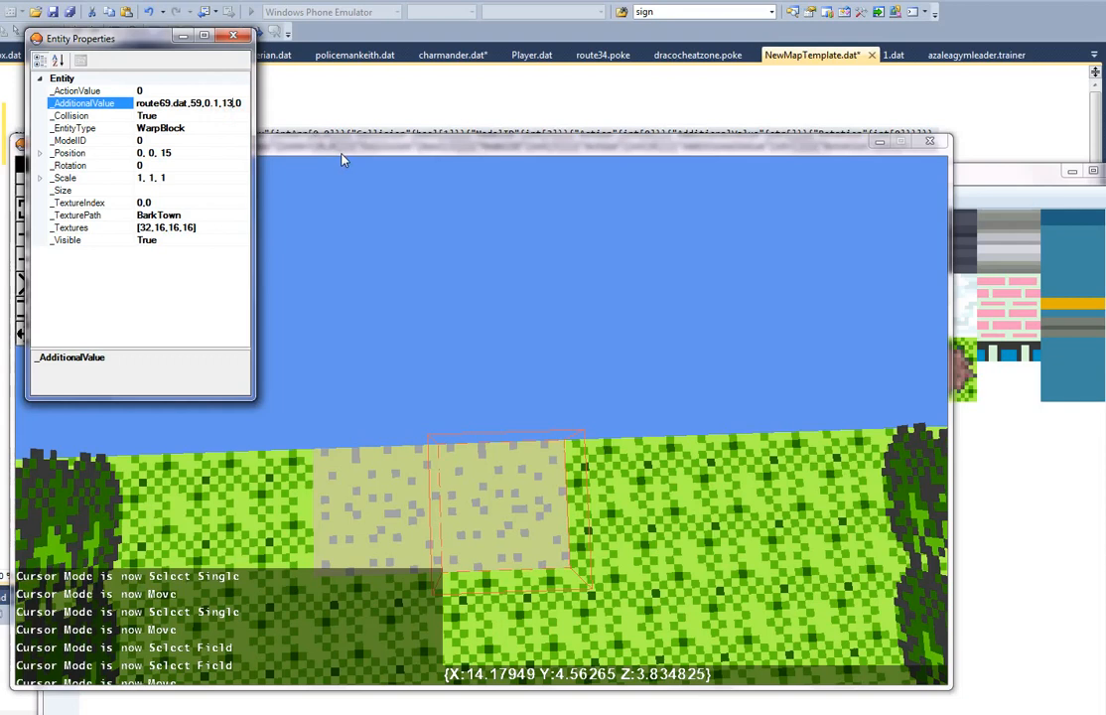
{"action": "key", "text": "BackSpace"}
{"action": "key", "text": "BackSpace"}
{"action": "type", "text": "4"}
{"action": "key", "text": "Left"}
{"action": "key", "text": "Left"}
{"action": "key", "text": "Left"}
{"action": "key", "text": "Left"}
{"action": "key", "text": "Left"}
{"action": "key", "text": "Left"}
{"action": "key", "text": "BackSpace"}
{"action": "key", "text": "BackSpace"}
{"action": "type", "text": "14"}
Step: Return to barktown, select the second warp block and set its _AdditionalValue destination to X 14 and Z 3
{"action": "left_click", "coordinate": [954, 714]}
{"action": "left_click", "coordinate": [859, 695]}
{"action": "right_click_drag", "start_coordinate": [761, 485], "coordinate": [623, 387]}
{"action": "left_click", "coordinate": [766, 387]}
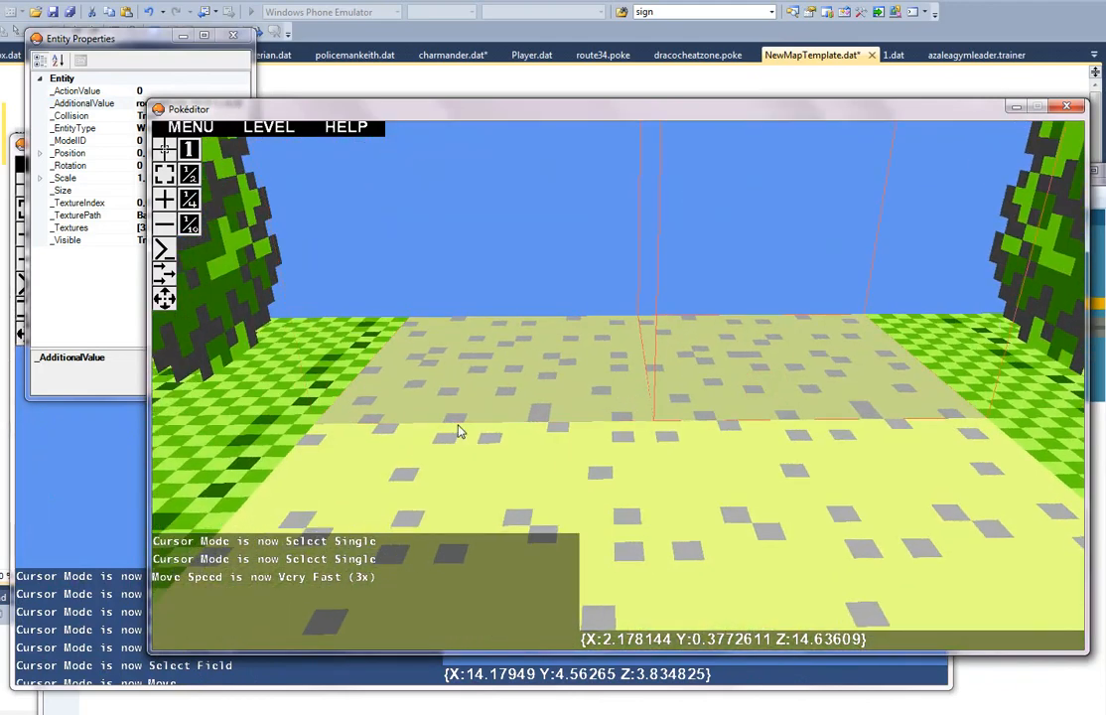
{"action": "left_click", "coordinate": [109, 52]}
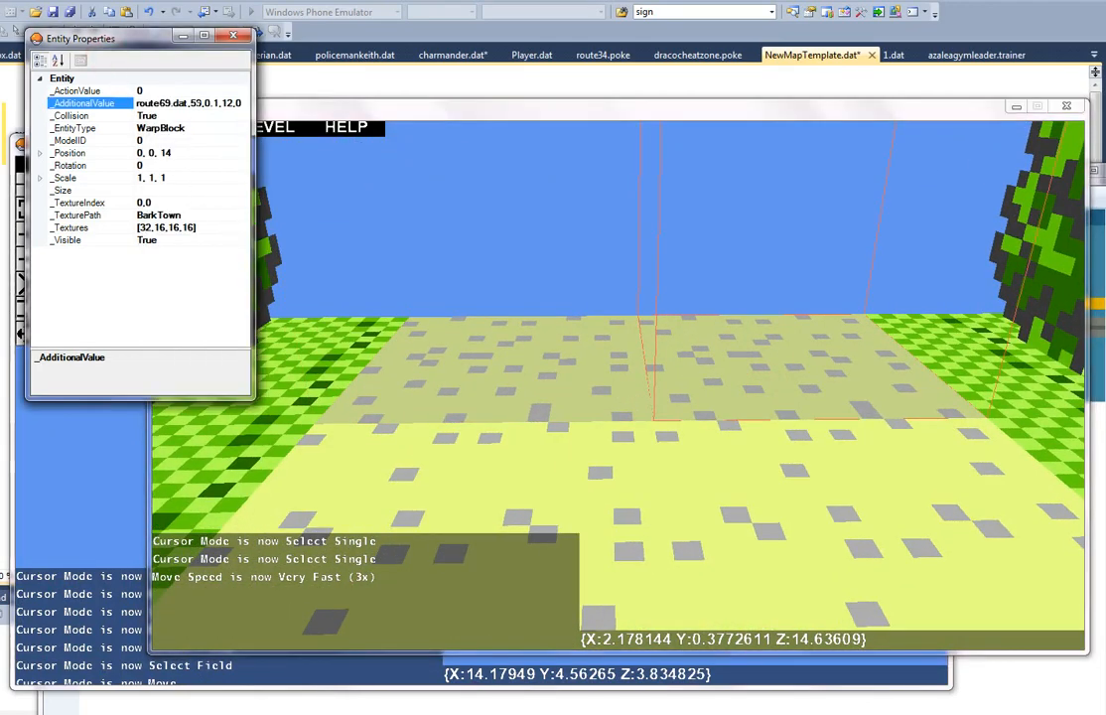
{"action": "key", "text": "BackSpace"}
{"action": "key", "text": "BackSpace"}
{"action": "type", "text": "14"}
{"action": "key", "text": "Right"}
{"action": "key", "text": "Right"}
{"action": "key", "text": "Delete"}
{"action": "key", "text": "Delete"}
{"action": "type", "text": "3"}
Step: Close the barktown editor window and create a new blank text file in Visual Studio
{"action": "right_click_drag", "start_coordinate": [542, 311], "coordinate": [621, 390]}
{"action": "key", "text": "s"}
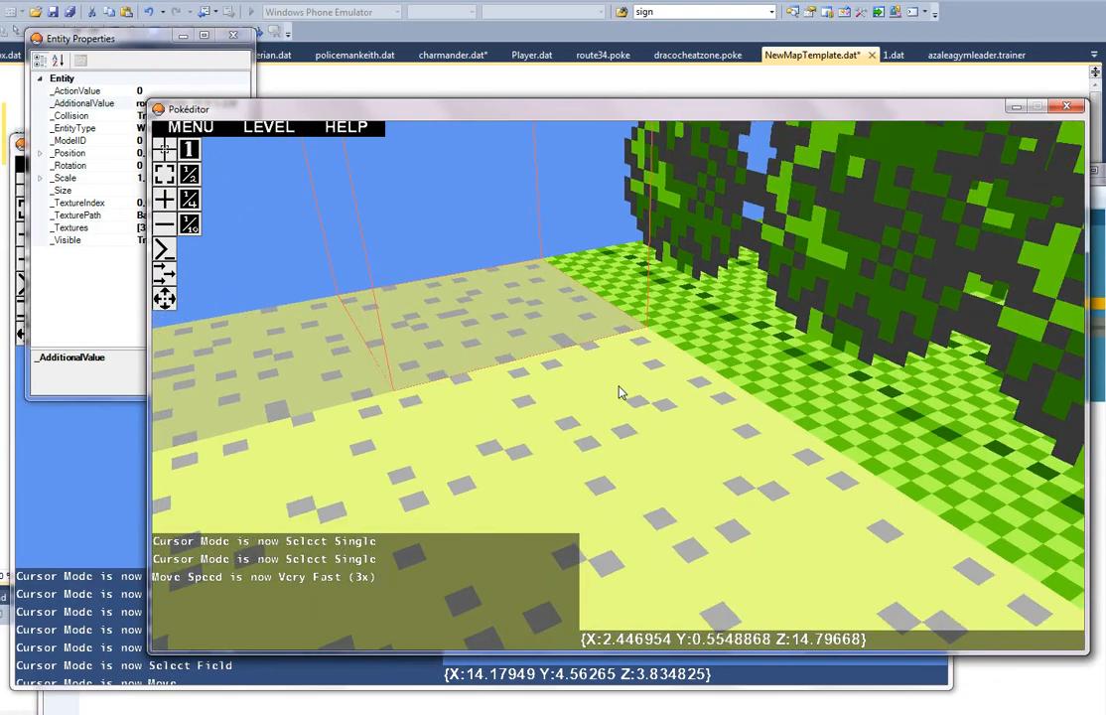
{"action": "left_click", "coordinate": [1070, 103]}
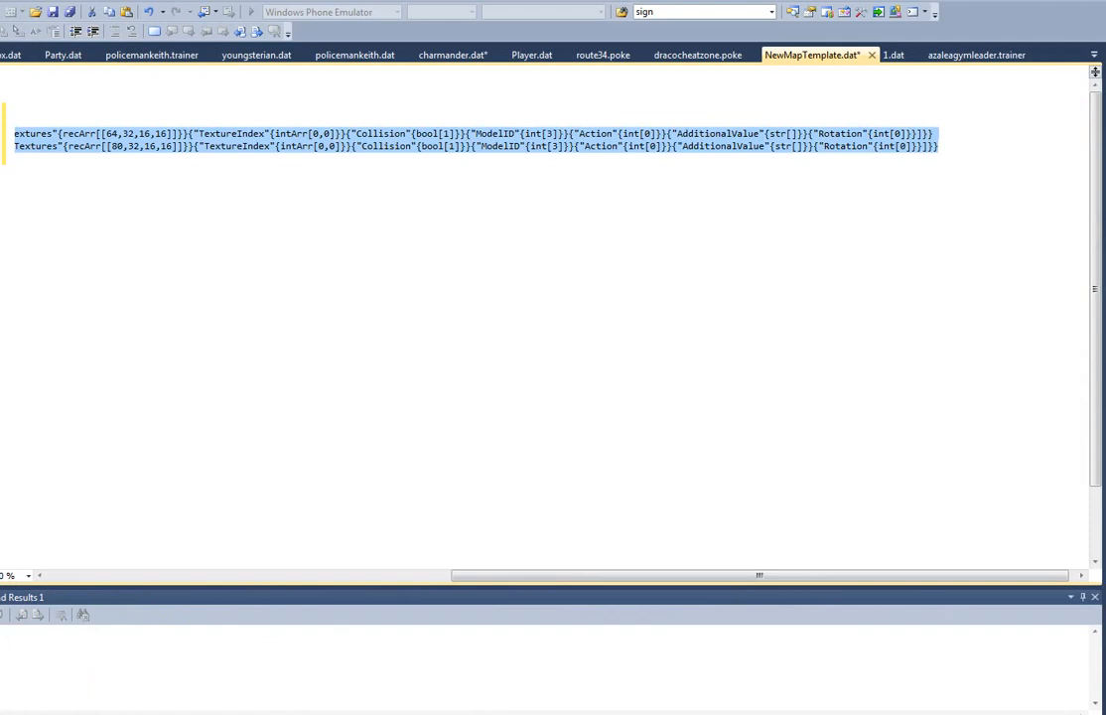
{"action": "left_click", "coordinate": [0, 0]}
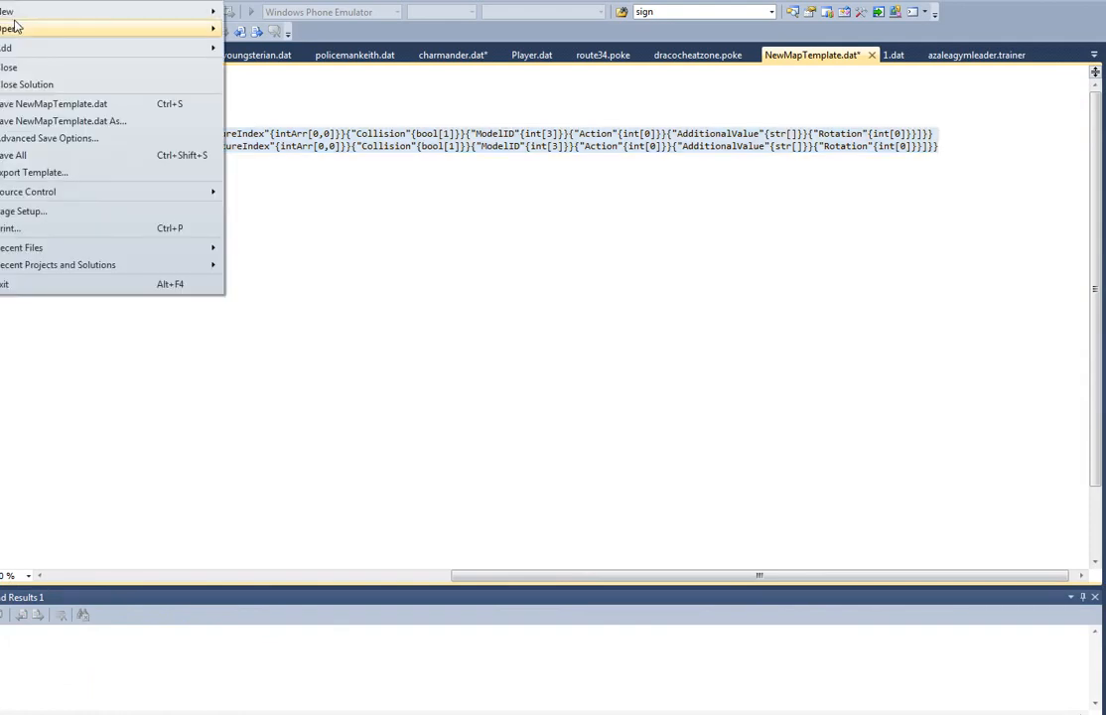
{"action": "mouse_move", "coordinate": [40, 14]}
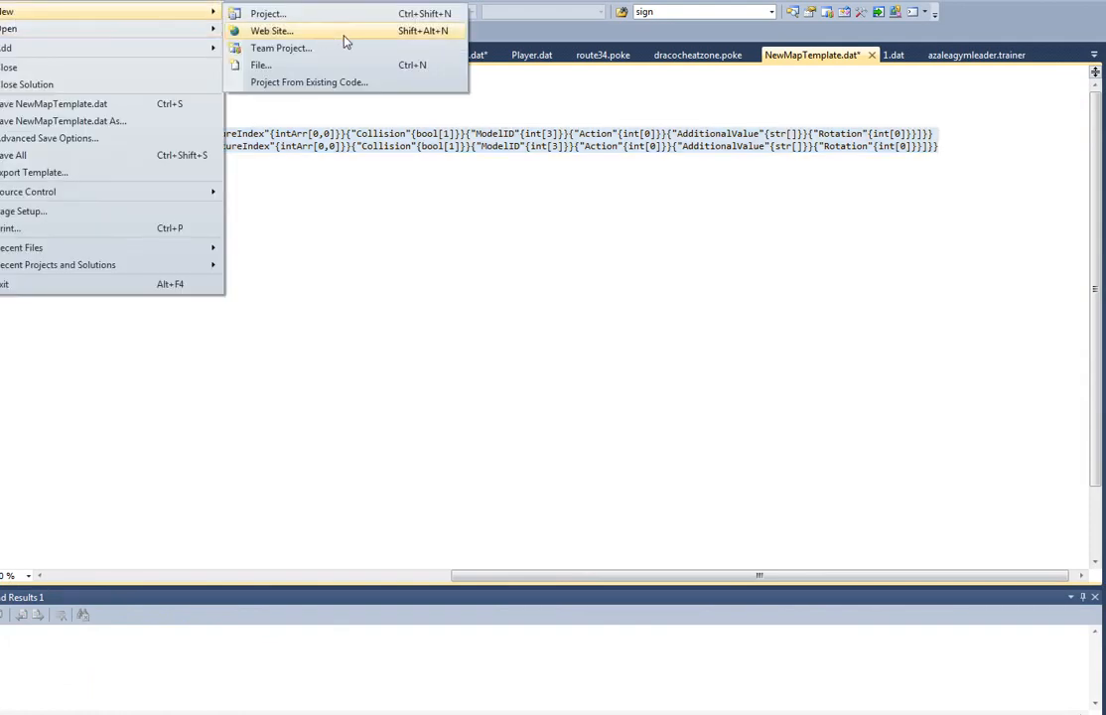
{"action": "left_click", "coordinate": [375, 65]}
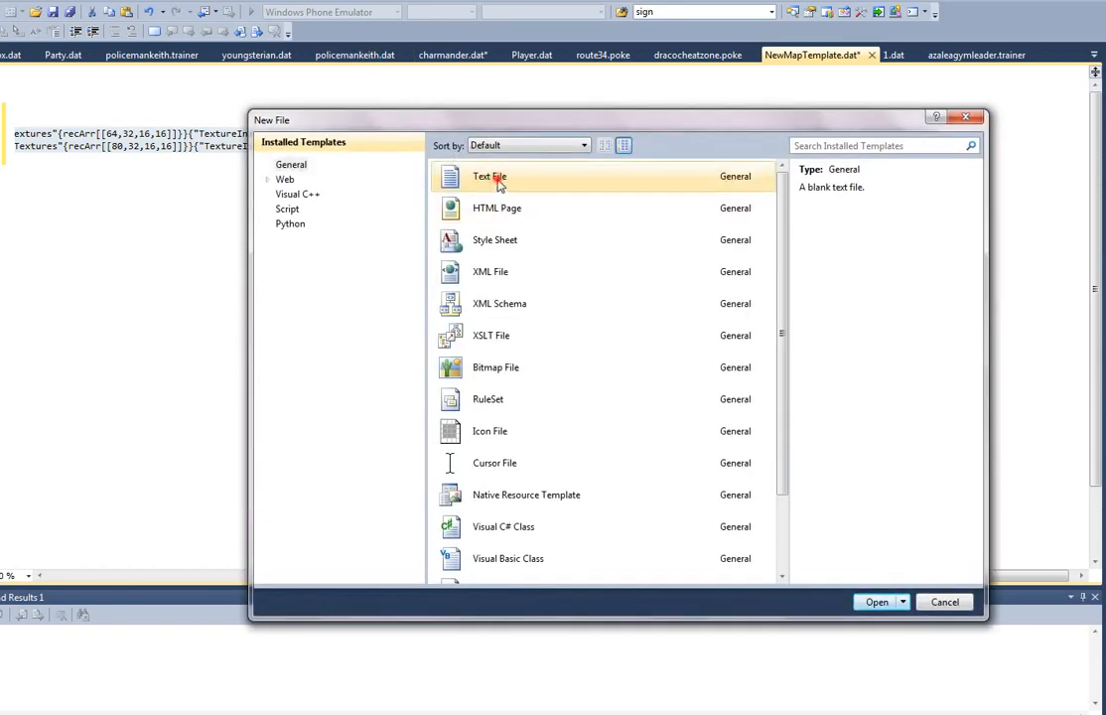
{"action": "double_click", "coordinate": [501, 186]}
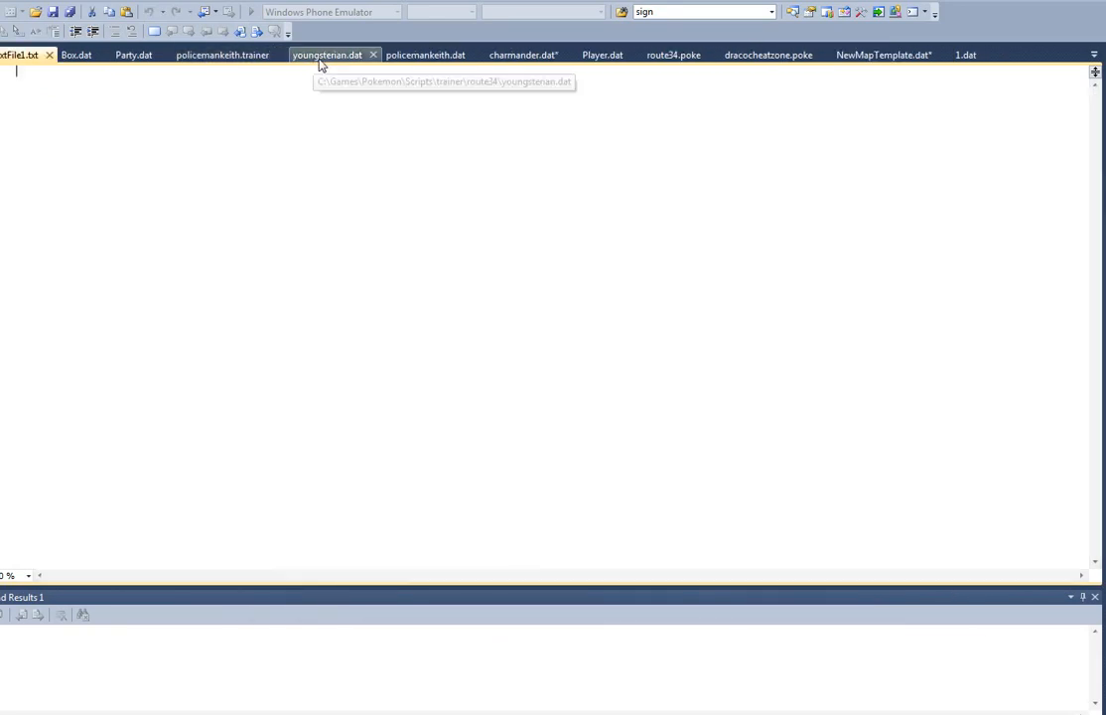
Step: Copy the whole contents of policemankeith.trainer into the new text file
{"action": "left_click", "coordinate": [442, 57]}
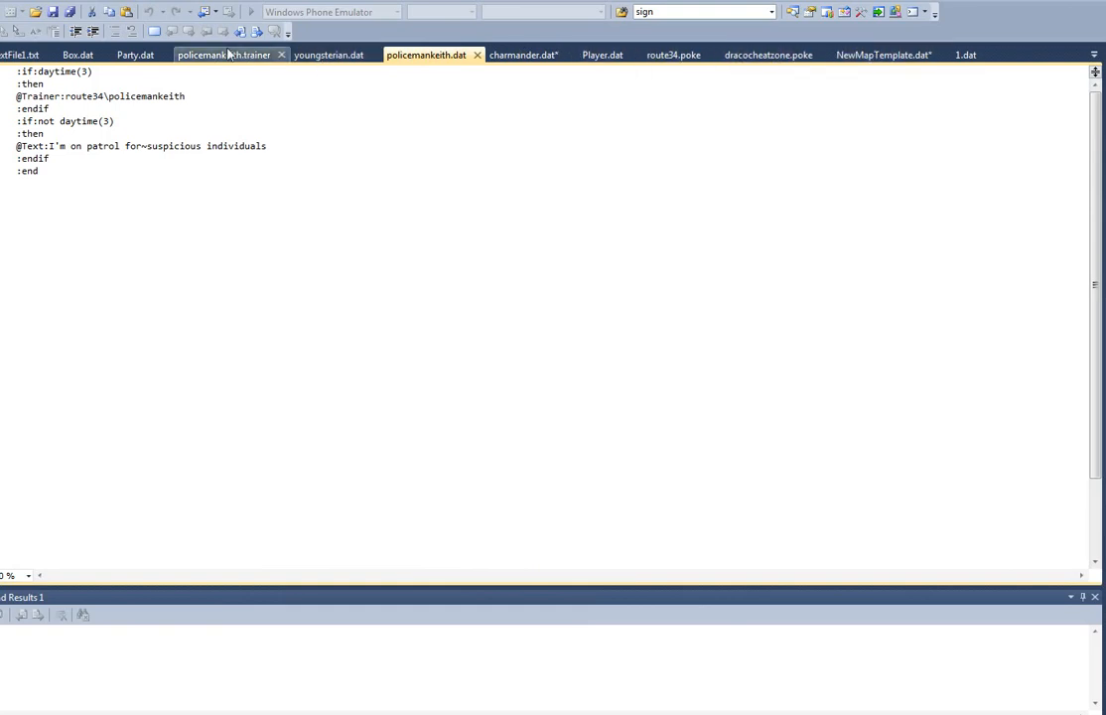
{"action": "left_click", "coordinate": [218, 54]}
{"action": "left_click", "coordinate": [235, 207]}
{"action": "key", "text": "ctrl+a"}
{"action": "key", "text": "ctrl+c"}
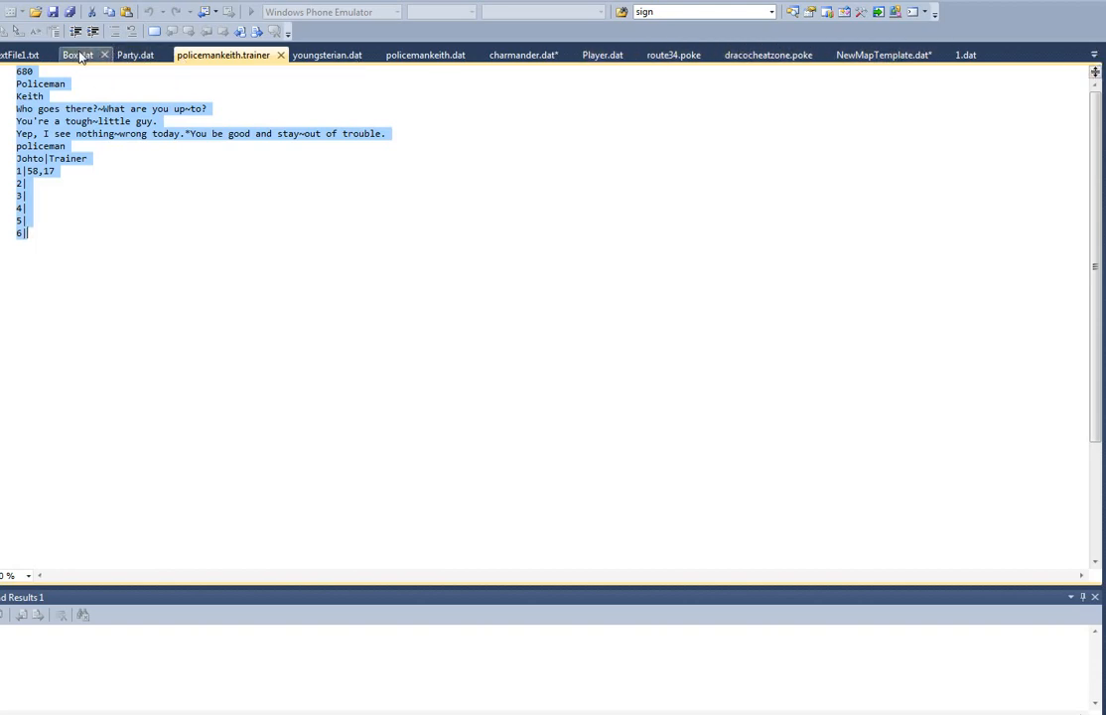
{"action": "left_click", "coordinate": [20, 55]}
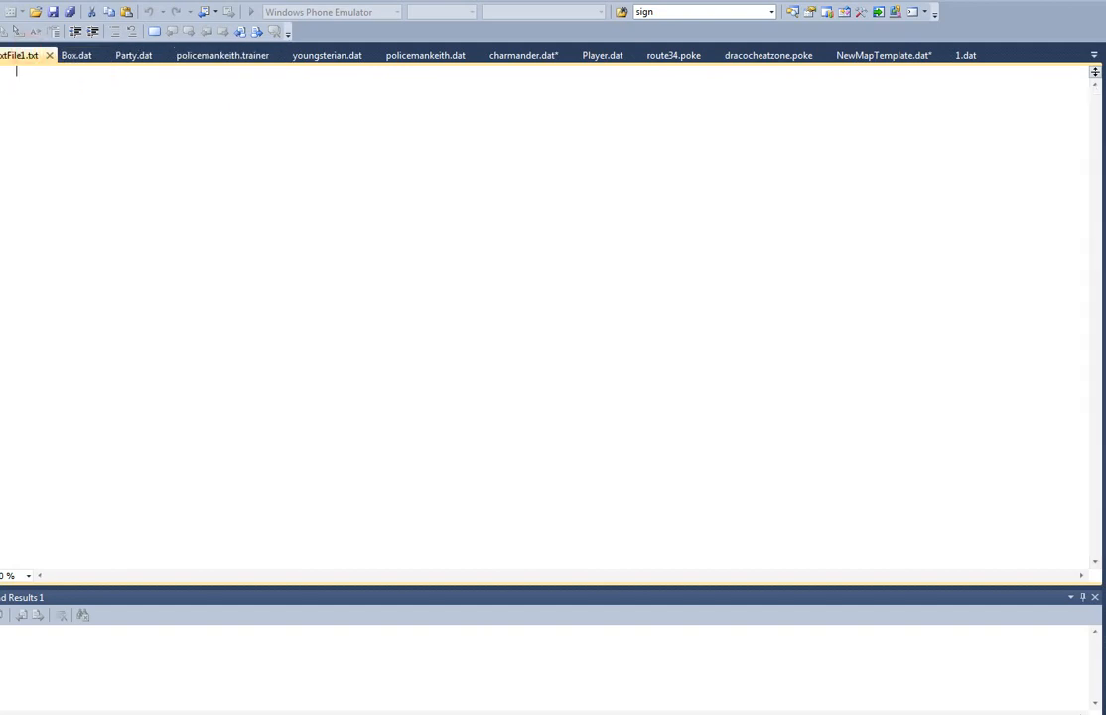
{"action": "left_click", "coordinate": [222, 56]}
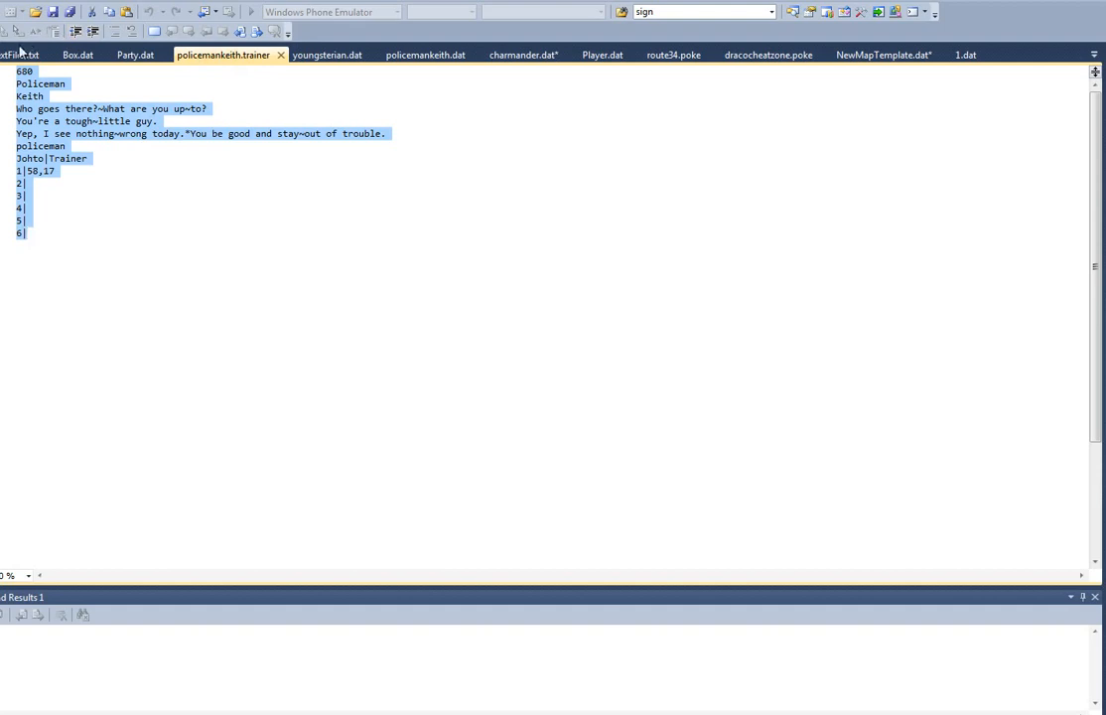
{"action": "left_click", "coordinate": [20, 54]}
{"action": "key", "text": "ctrl+v"}
Step: Set the trainer's first-line number to 420 and class to Weedlord, and enter a new trainer name below it
{"action": "left_click", "coordinate": [70, 83]}
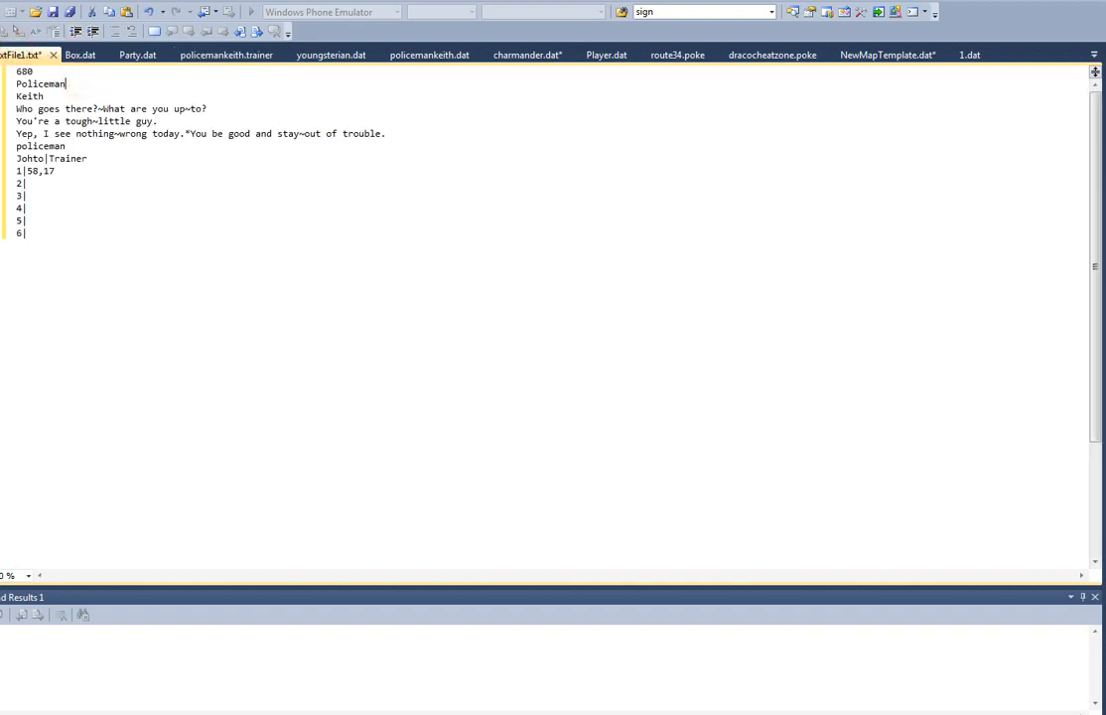
{"action": "left_click", "coordinate": [59, 71]}
{"action": "key", "text": "BackSpace"}
{"action": "key", "text": "BackSpace"}
{"action": "key", "text": "BackSpace"}
{"action": "type", "text": "420"}
{"action": "double_click", "coordinate": [33, 83]}
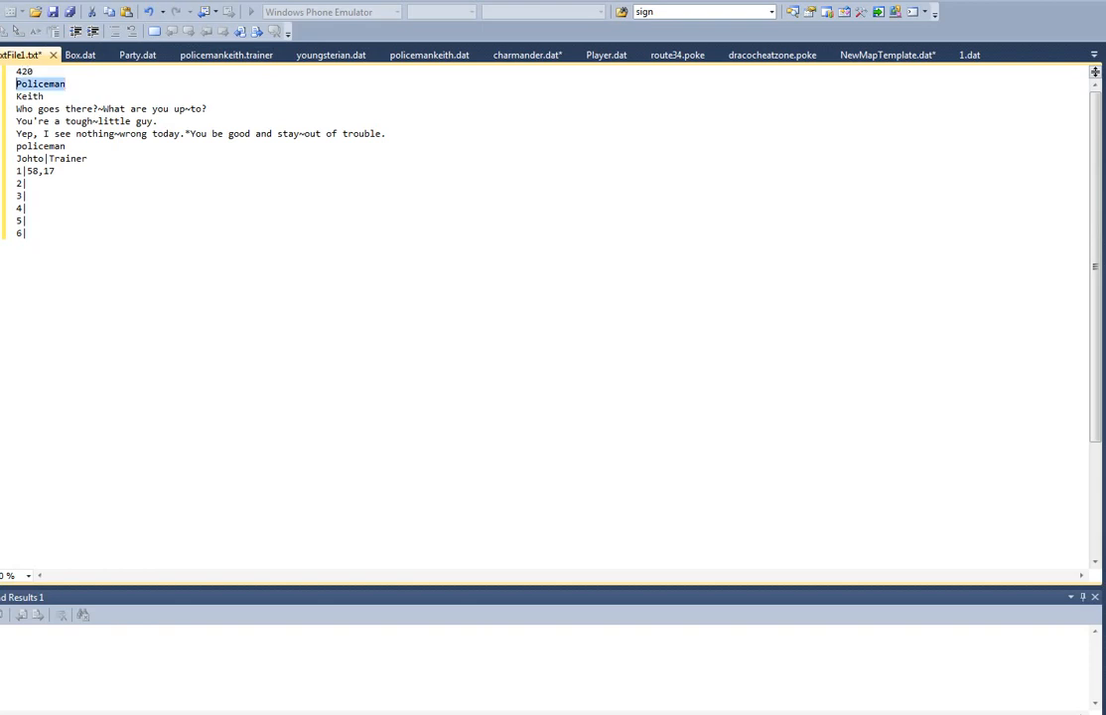
{"action": "type", "text": "Weedlord"}
{"action": "double_click", "coordinate": [27, 96]}
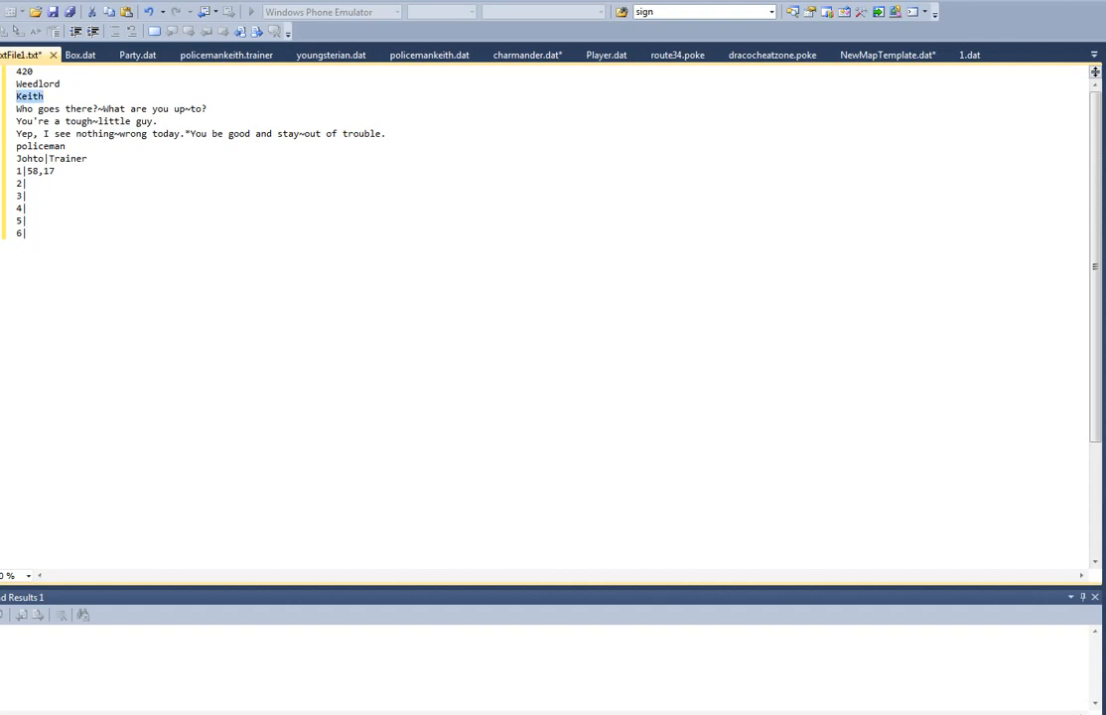
{"action": "type", "text": "Barry"}
Step: Replace the trainer's opening dialogue line with "i like w33d"
{"action": "key", "text": "Up"}
{"action": "key", "text": "End"}
{"action": "key", "text": "Down"}
{"action": "key", "text": "Down"}
{"action": "key", "text": "End"}
{"action": "key", "text": "shift+Home"}
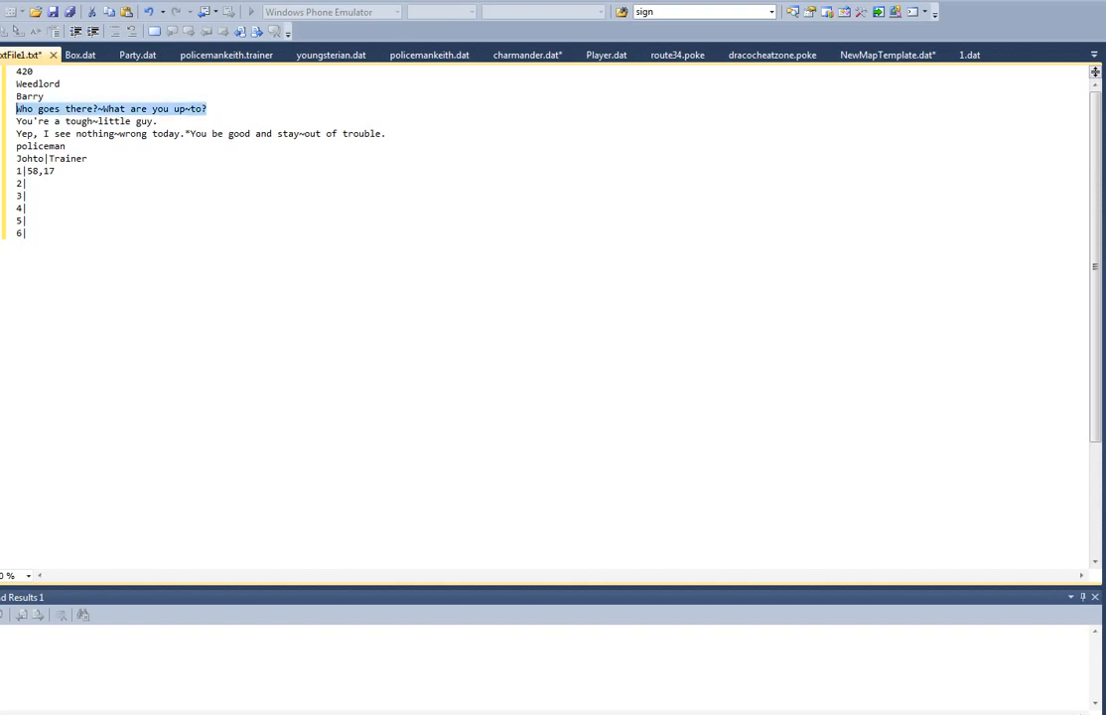
{"action": "type", "text": "Hey all, "}
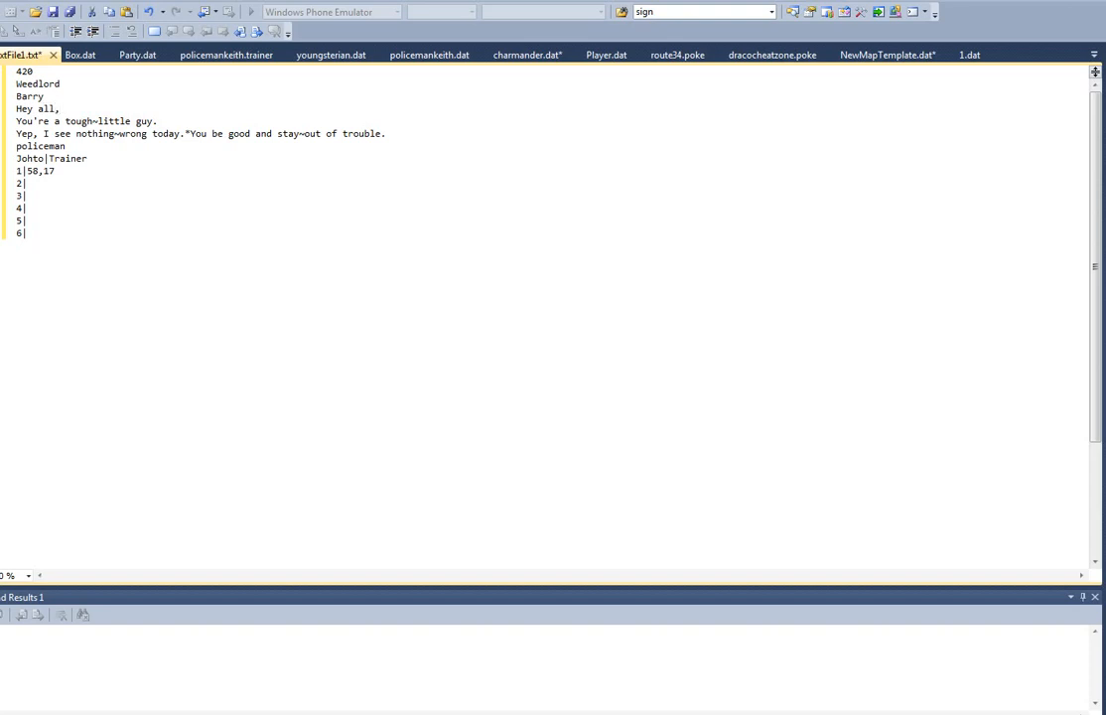
{"action": "type", "text": "I'm~"}
{"action": "key", "text": "shift+Home"}
{"action": "key", "text": "BackSpace"}
{"action": "type", "text": "i like w33d"}
Step: Replace the next two dialogue lines with "this is really unchill" and "poop balls"
{"action": "key", "text": "Down"}
{"action": "key", "text": "End"}
{"action": "key", "text": "shift+Home"}
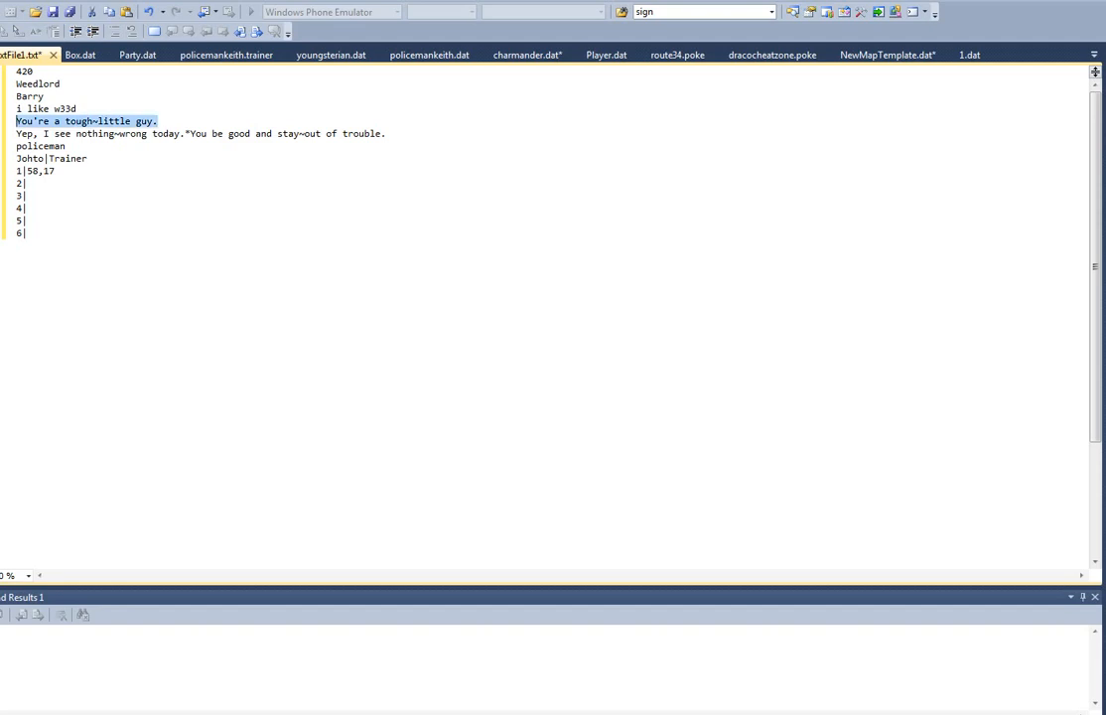
{"action": "type", "text": "this is rea"}
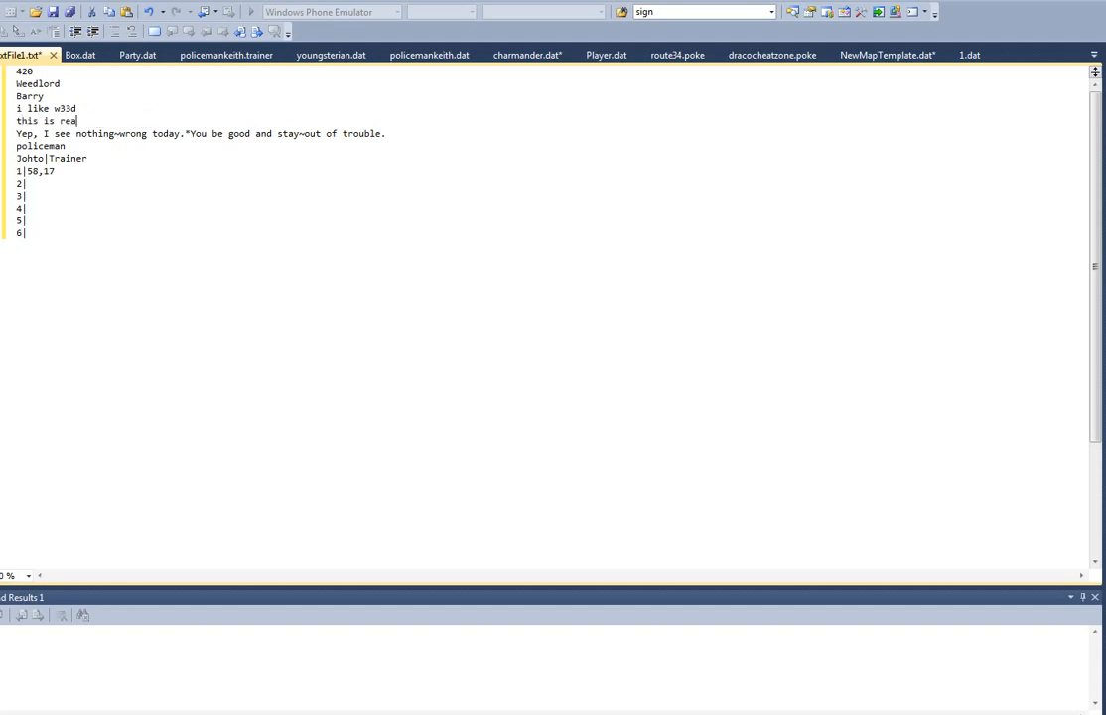
{"action": "type", "text": "lly unchill"}
{"action": "key", "text": "Down"}
{"action": "key", "text": "End"}
{"action": "key", "text": "shift+Home"}
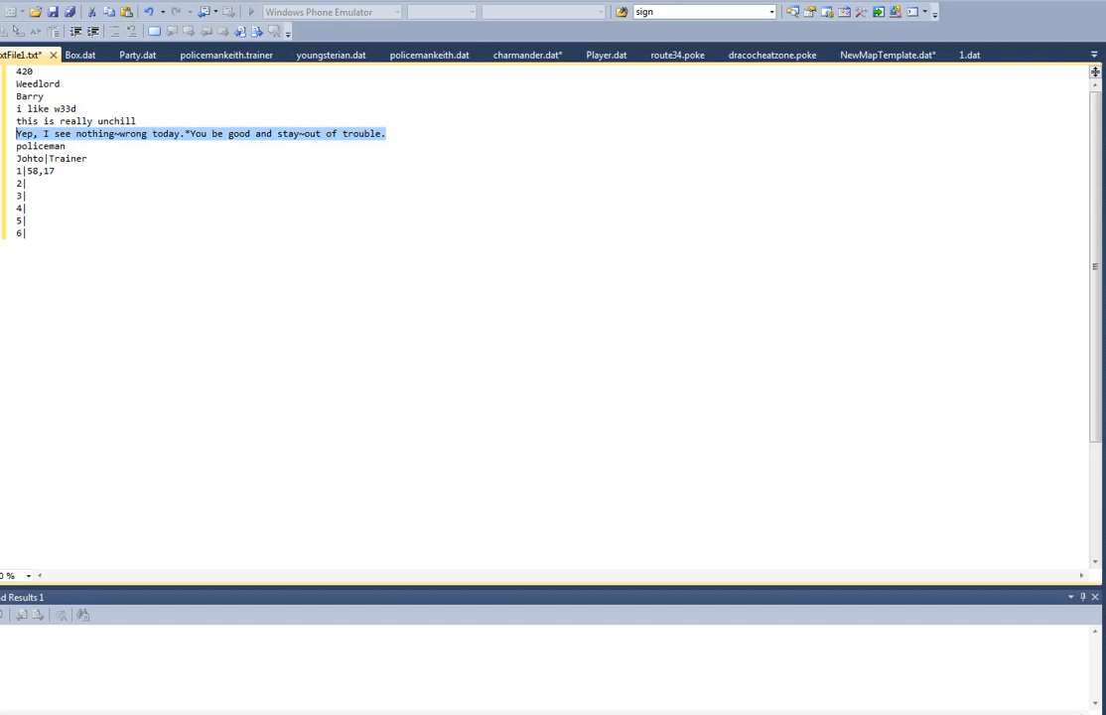
{"action": "type", "text": "poop balls"}
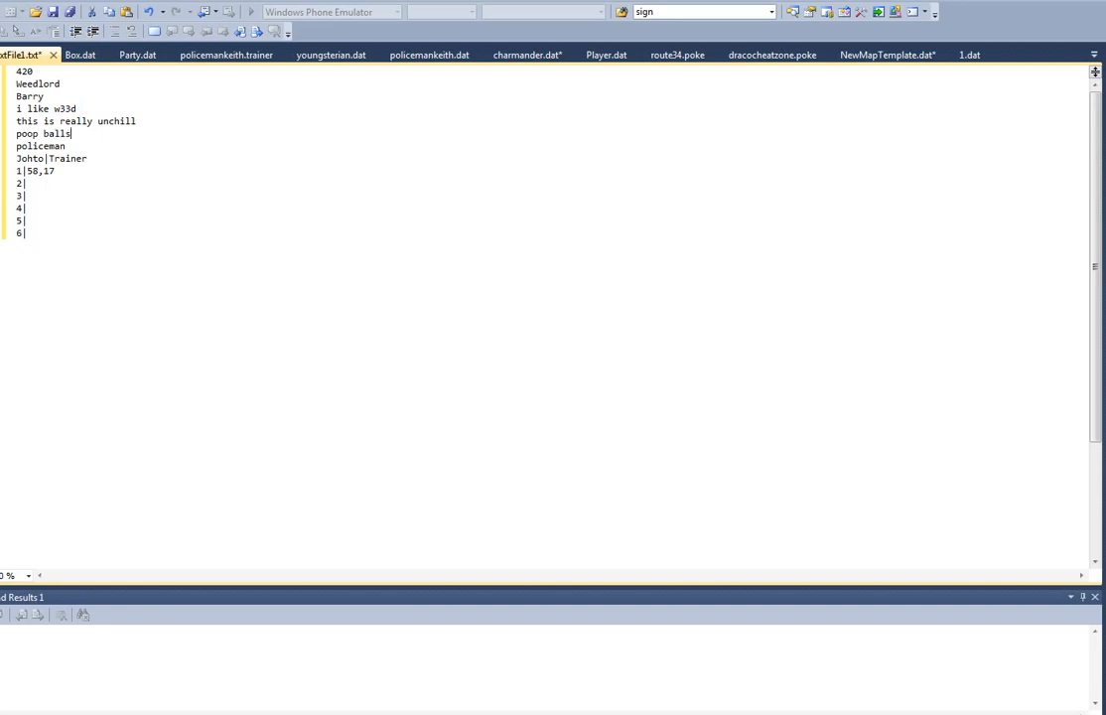
Step: Change the lowercase policeman line to slenderman and the line below it to Johto|Rival
{"action": "left_click", "coordinate": [67, 146]}
{"action": "key", "text": "shift+Home"}
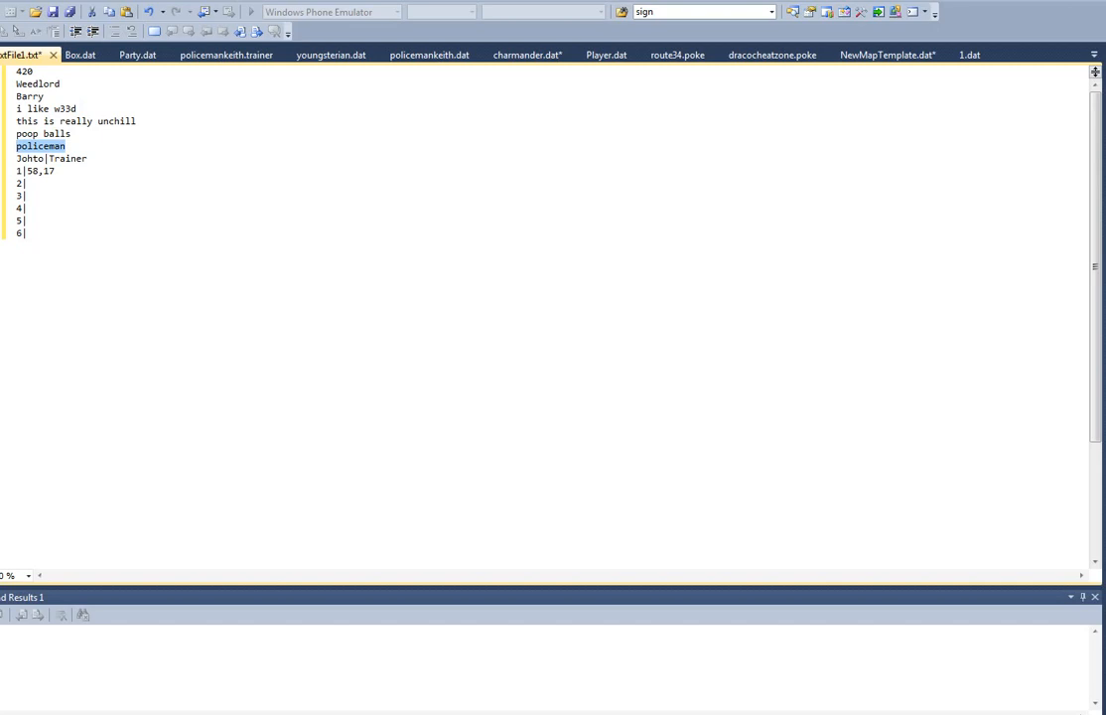
{"action": "type", "text": "slenderman"}
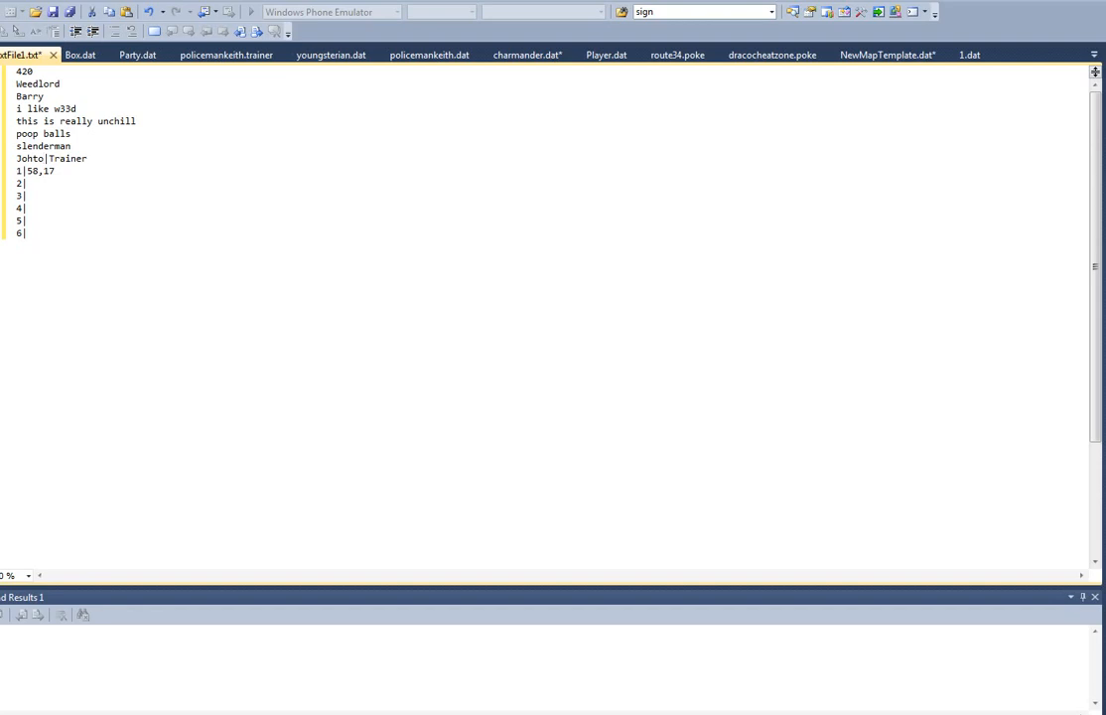
{"action": "left_click_drag", "start_coordinate": [49, 158], "coordinate": [87, 158]}
{"action": "type", "text": "Rival"}
Step: Set the trainer's first team slot to 150,5
{"action": "left_click_drag", "start_coordinate": [38, 171], "coordinate": [27, 170]}
{"action": "type", "text": "150"}
{"action": "key", "text": "Delete"}
{"action": "key", "text": "Delete"}
{"action": "type", "text": "5"}
Step: Fill the trainer's second team slot with 249,10 and the third with 250,15
{"action": "left_click", "coordinate": [27, 184]}
{"action": "type", "text": "24"}
{"action": "type", "text": "9"}
{"action": "type", "text": ","}
{"action": "type", "text": "10 3|"}
{"action": "type", "text": "250"}
{"action": "type", "text": ", 15"}
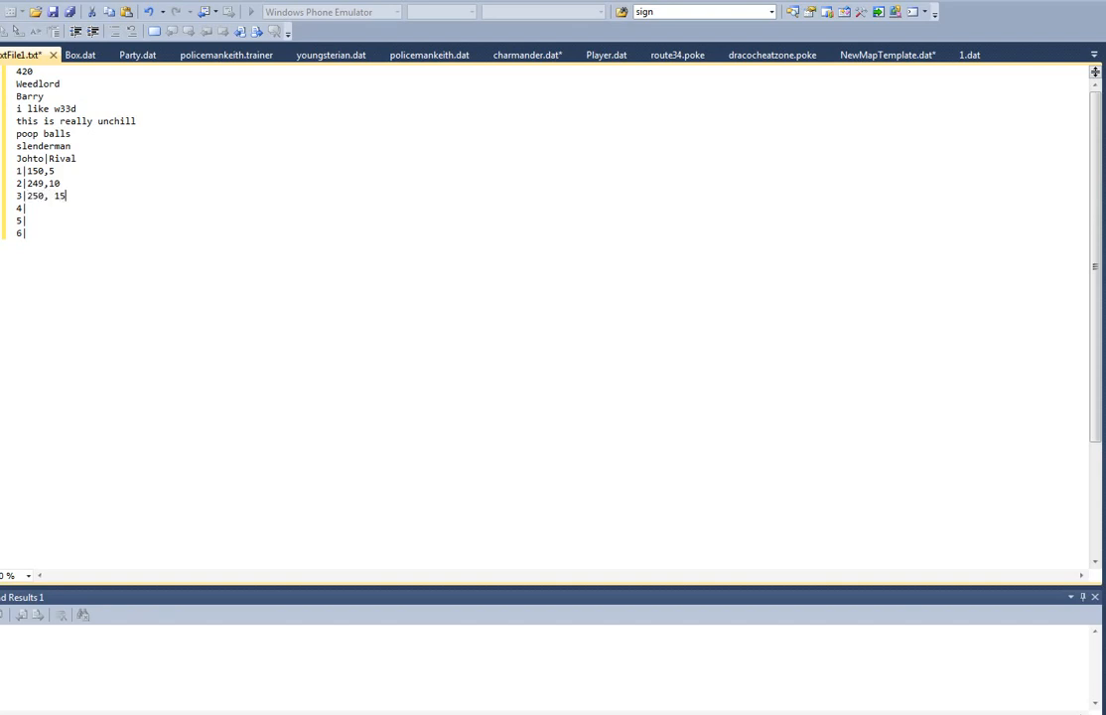
{"action": "key", "text": "Left"}
{"action": "key", "text": "Left"}
{"action": "key", "text": "BackSpace"}
Step: Start saving the trainer text file and choose C:\Games\Pokemon\Scripts\trainer as its destination folder
{"action": "key", "text": "ctrl+s"}
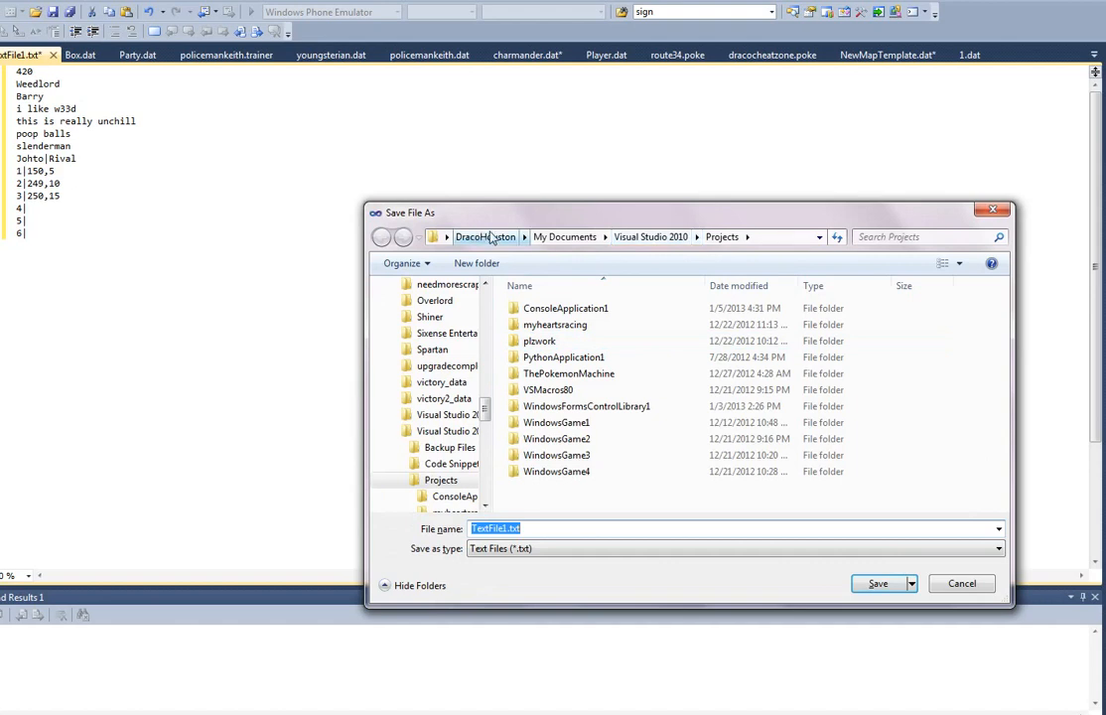
{"action": "left_click", "coordinate": [488, 239]}
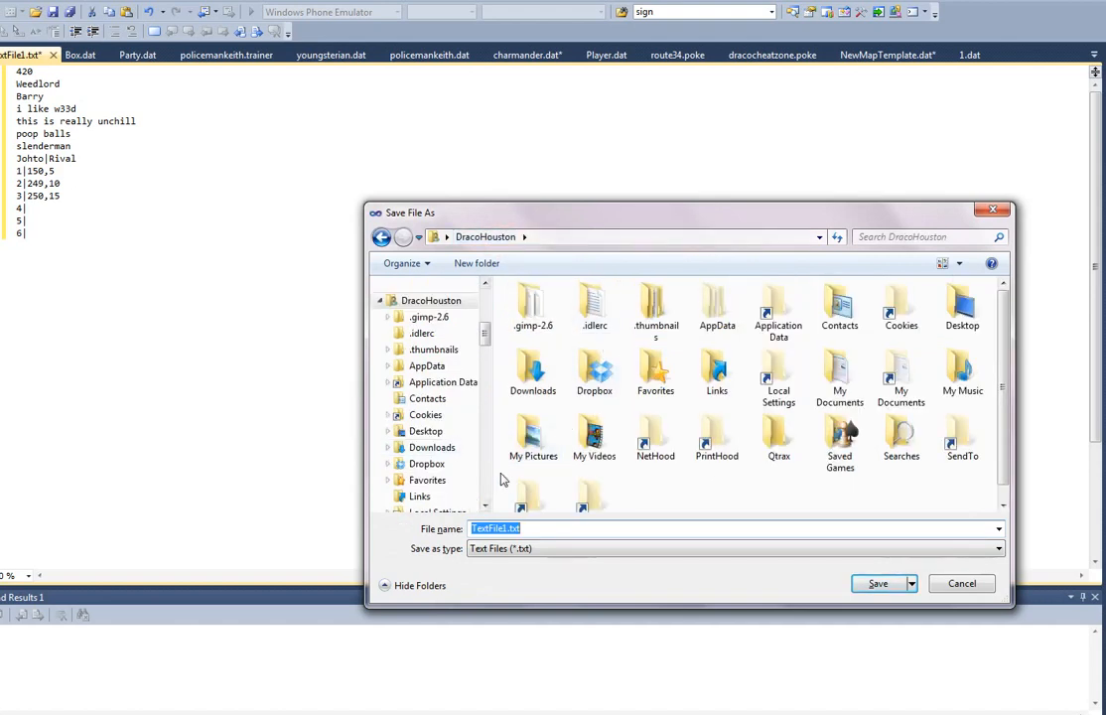
{"action": "left_click", "coordinate": [487, 482]}
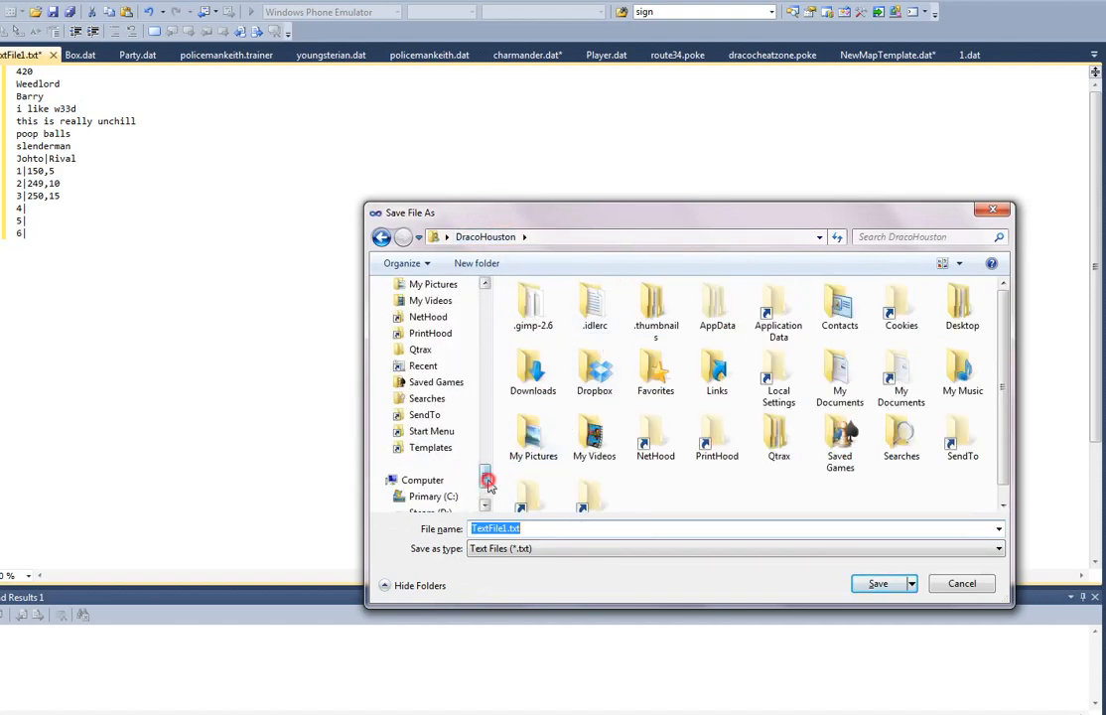
{"action": "left_click", "coordinate": [422, 496]}
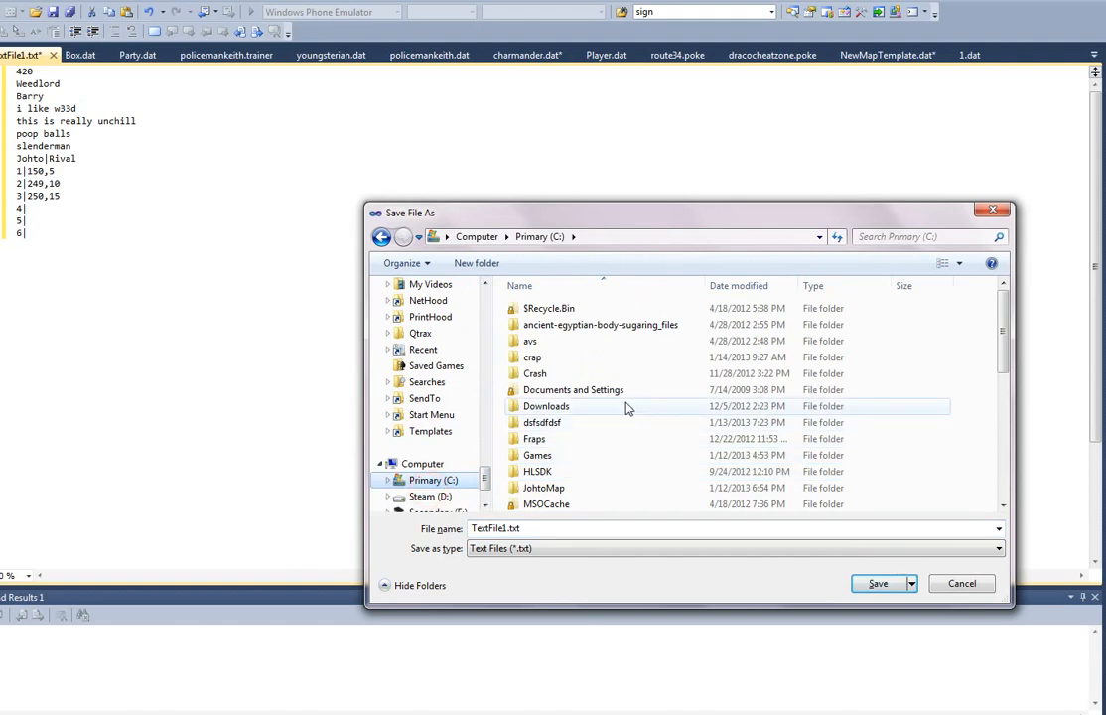
{"action": "double_click", "coordinate": [546, 455]}
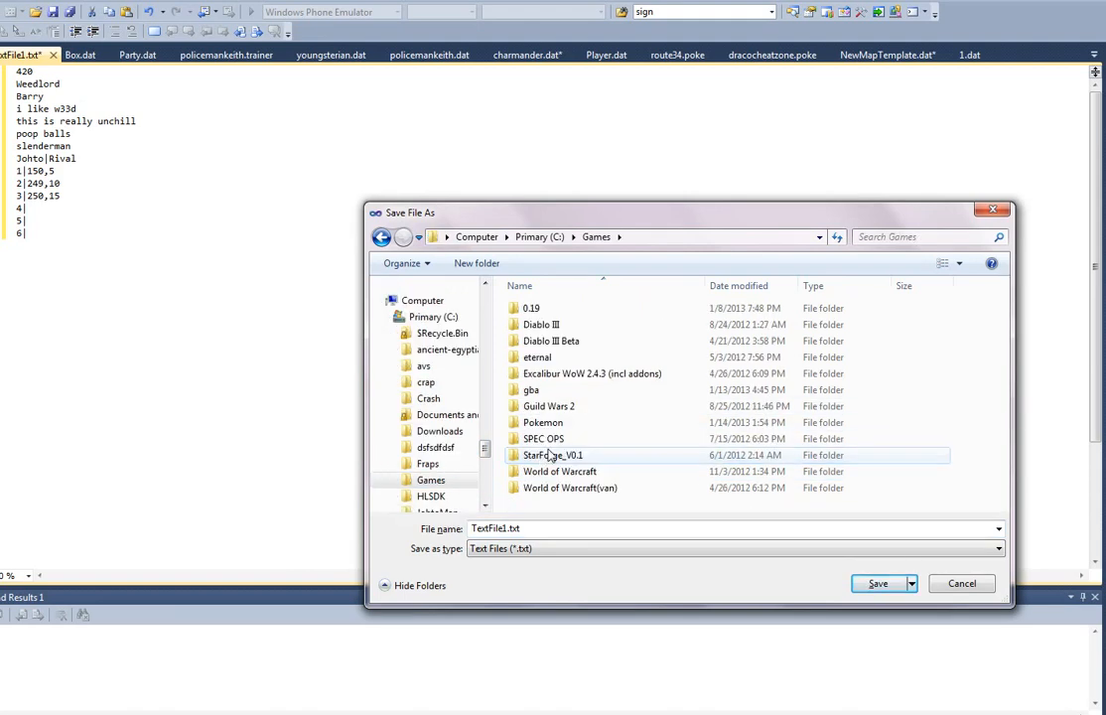
{"action": "double_click", "coordinate": [598, 421]}
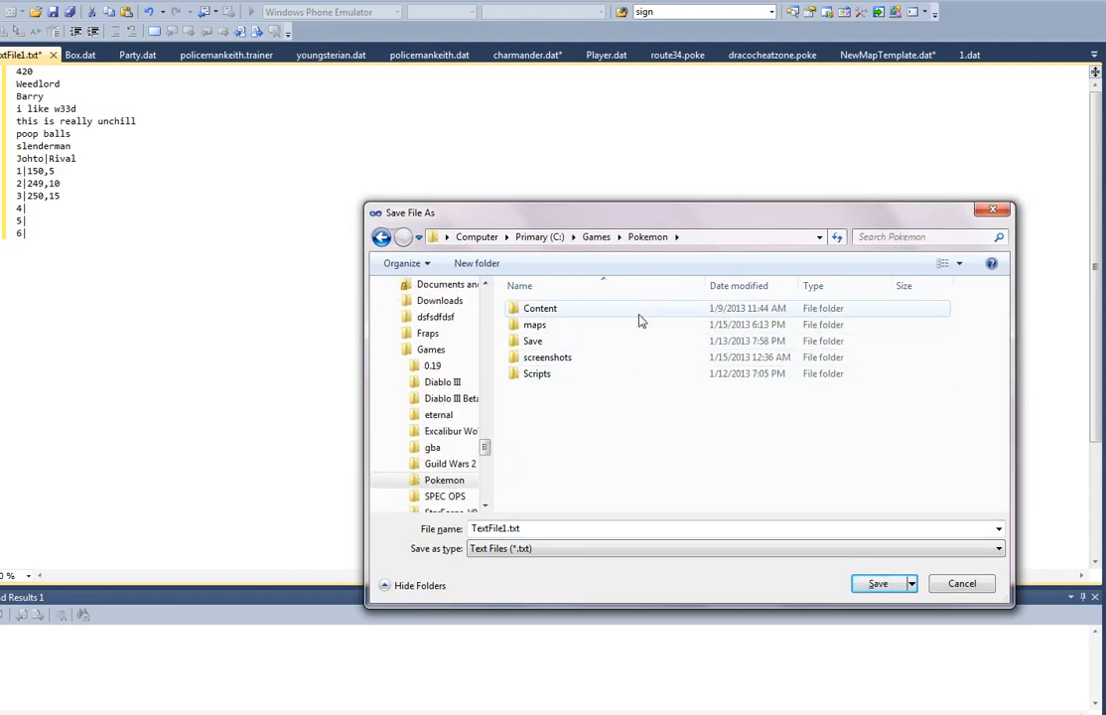
{"action": "left_click", "coordinate": [603, 375]}
{"action": "double_click", "coordinate": [603, 375]}
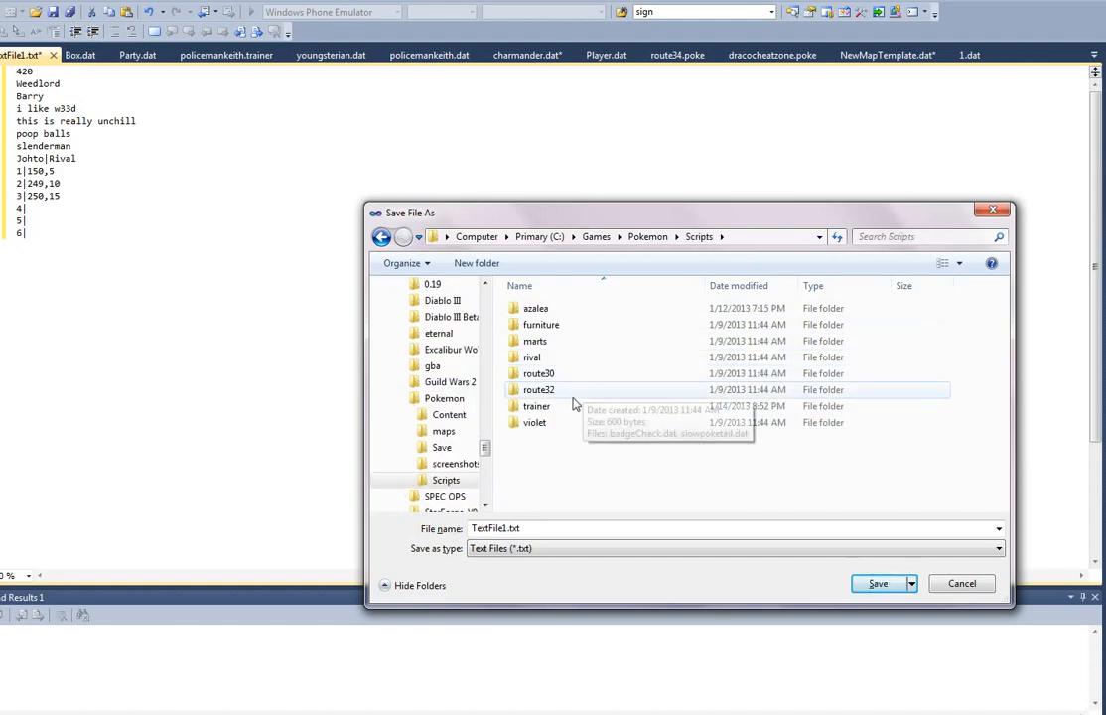
{"action": "double_click", "coordinate": [573, 408]}
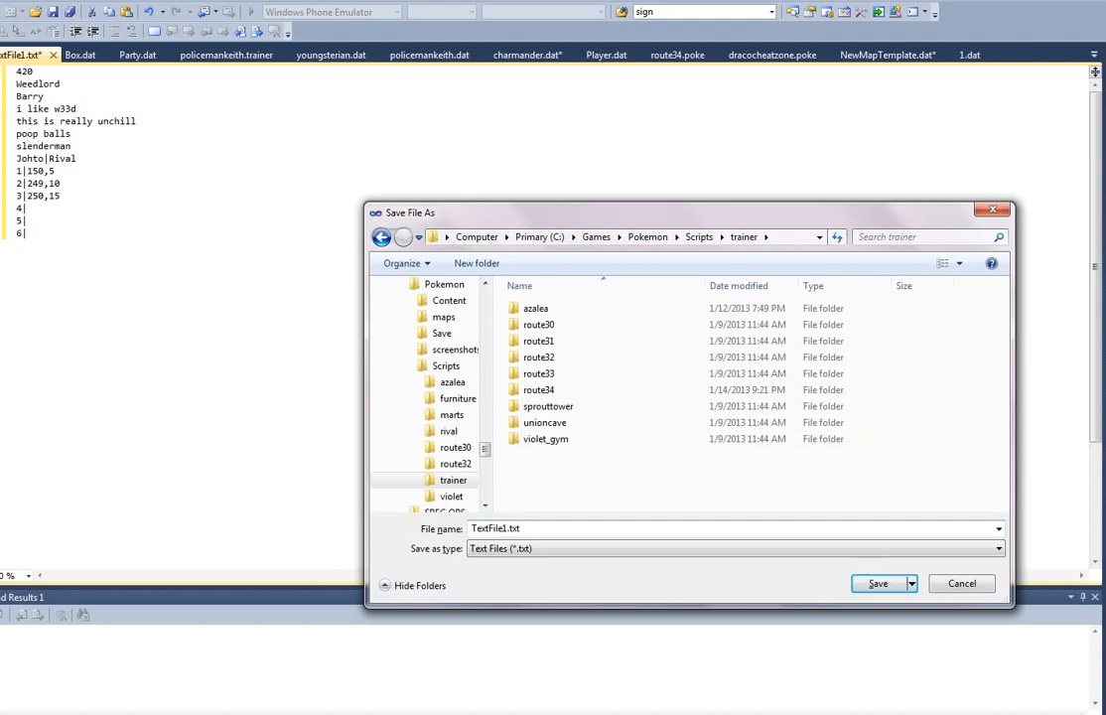
Step: Name the file sometrainerguy.trainer and save it in the trainer folder
{"action": "left_click", "coordinate": [541, 528]}
{"action": "left_click", "coordinate": [575, 528]}
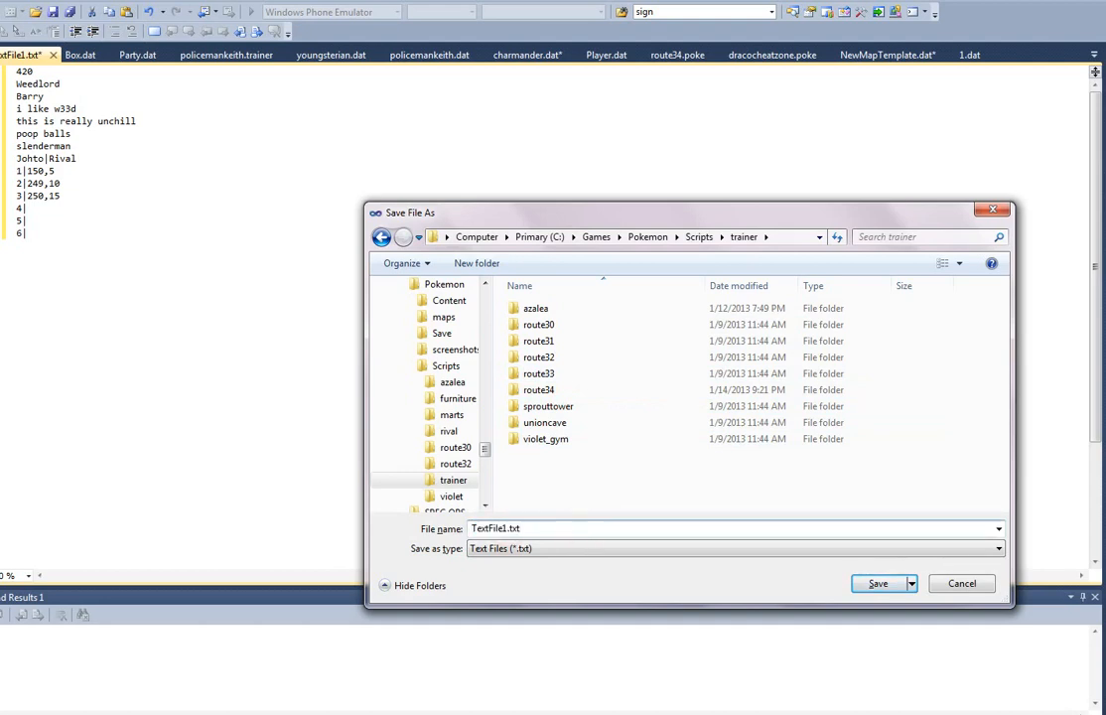
{"action": "key", "text": "BackSpace"}
{"action": "key", "text": "BackSpace"}
{"action": "key", "text": "BackSpace"}
{"action": "type", "text": "trainer"}
{"action": "key", "text": "Home"}
{"action": "key", "text": "Delete"}
{"action": "key", "text": "Delete"}
{"action": "key", "text": "Delete"}
{"action": "key", "text": "Delete"}
{"action": "key", "text": "Delete"}
{"action": "key", "text": "Delete"}
{"action": "key", "text": "Delete"}
{"action": "key", "text": "Delete"}
{"action": "key", "text": "Delete"}
{"action": "type", "text": "sometrainer"}
{"action": "type", "text": "guy"}
{"action": "key", "text": "Return"}
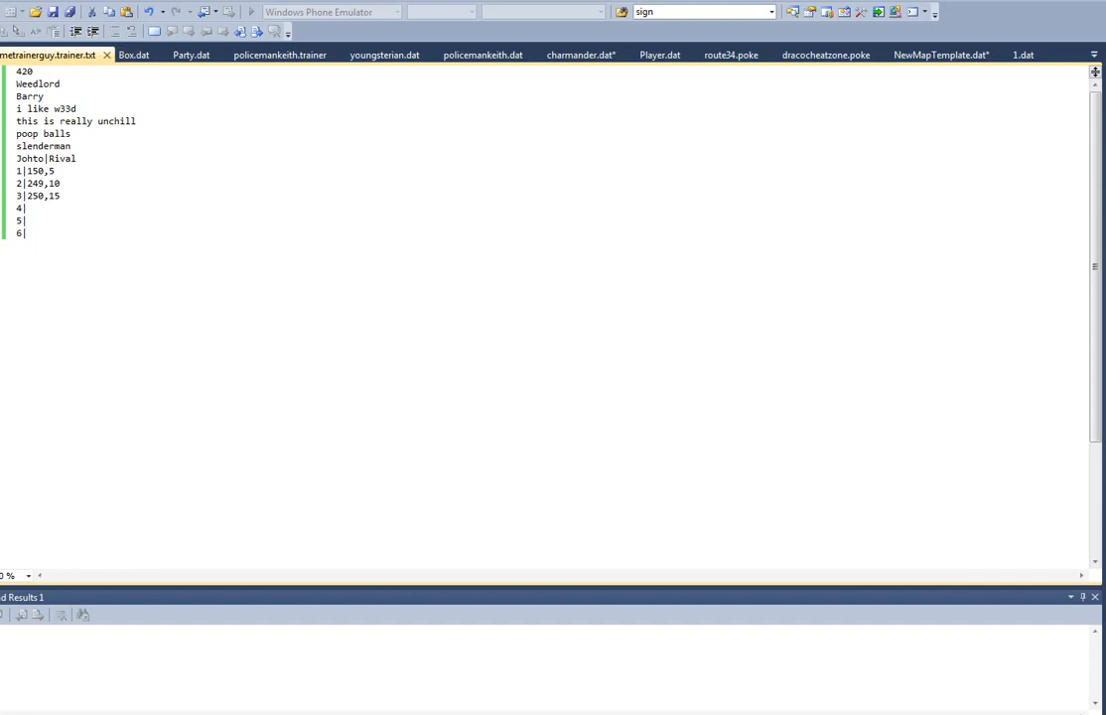
Step: Switch to Pokéditor, select the bug catcher NPC in single-select mode and open its entity properties
{"action": "key", "text": "alt+Tab"}
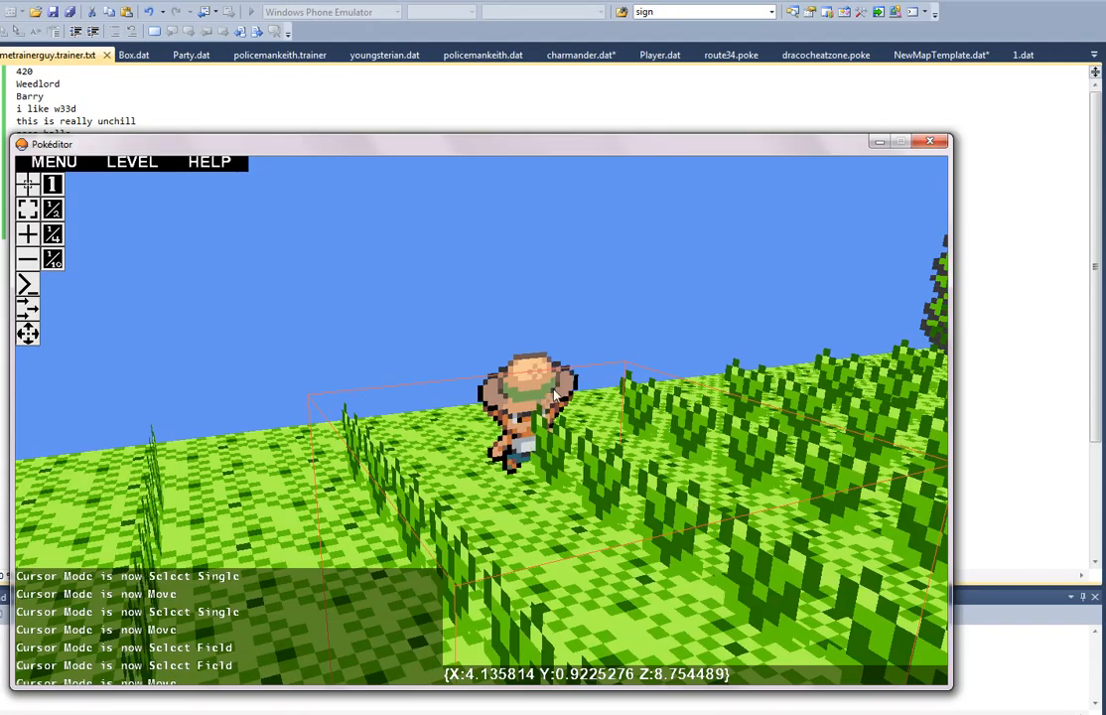
{"action": "left_click", "coordinate": [28, 185]}
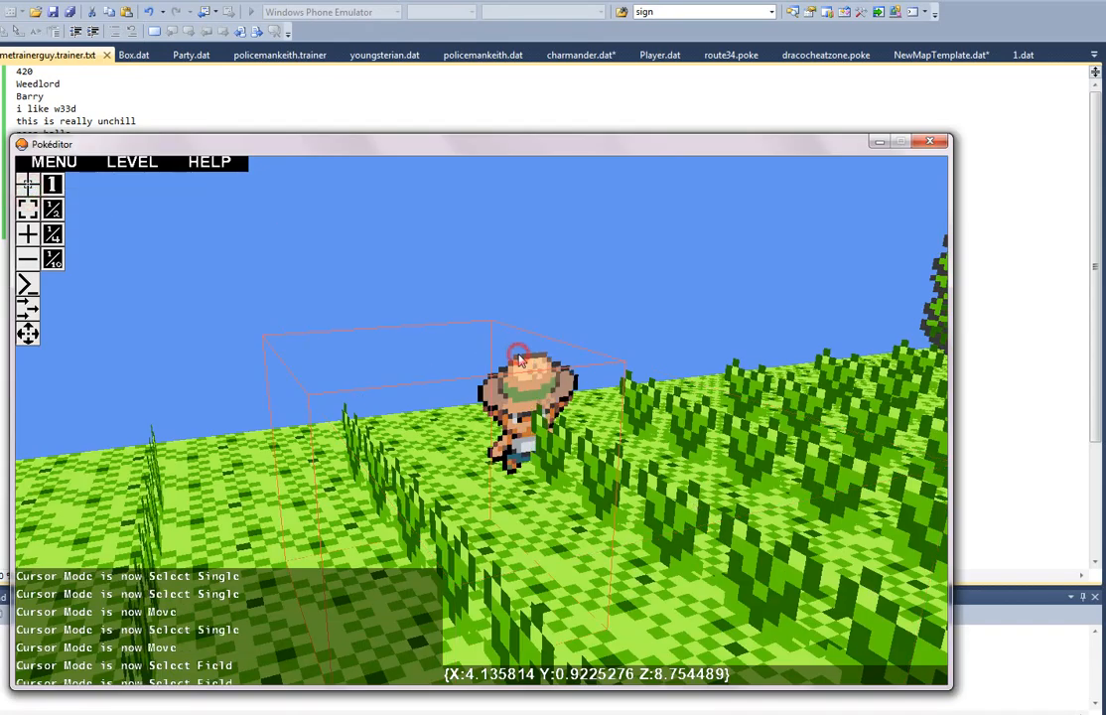
{"action": "key", "text": "w"}
{"action": "right_click_drag", "start_coordinate": [549, 357], "coordinate": [484, 424]}
{"action": "key", "text": "s"}
{"action": "left_click", "coordinate": [626, 325]}
{"action": "left_click", "coordinate": [558, 296]}
{"action": "key", "text": "d"}
{"action": "left_click", "coordinate": [465, 288]}
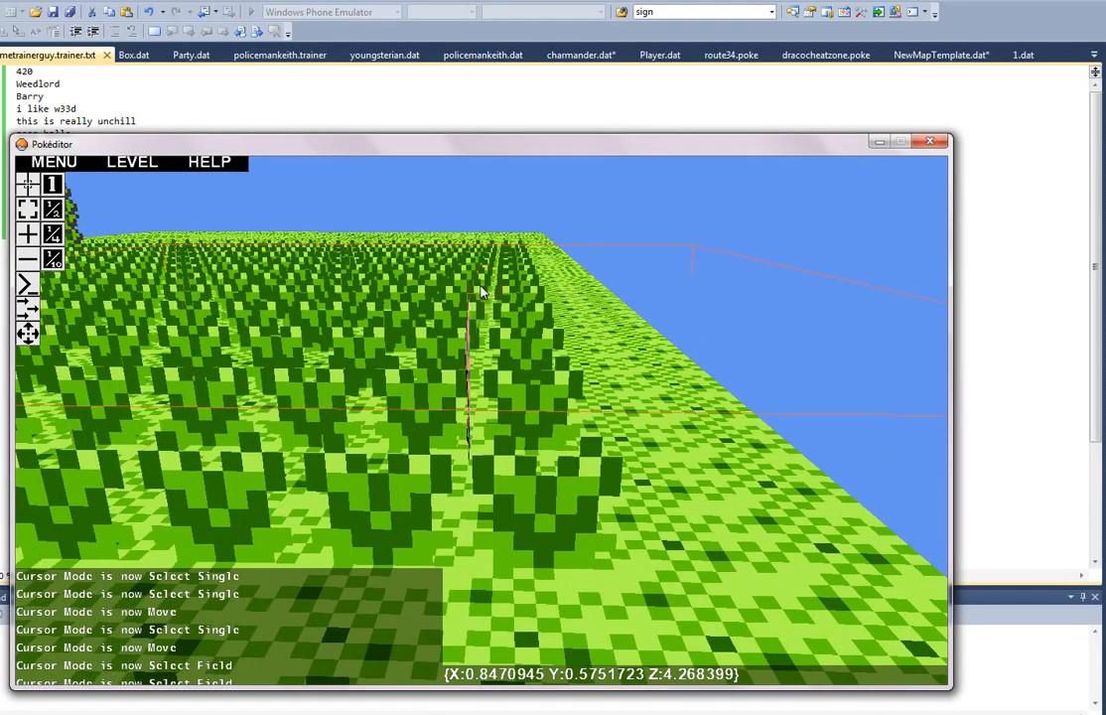
{"action": "key", "text": "d"}
{"action": "right_click_drag", "start_coordinate": [467, 290], "coordinate": [482, 424]}
{"action": "key", "text": "w"}
{"action": "left_click", "coordinate": [556, 420]}
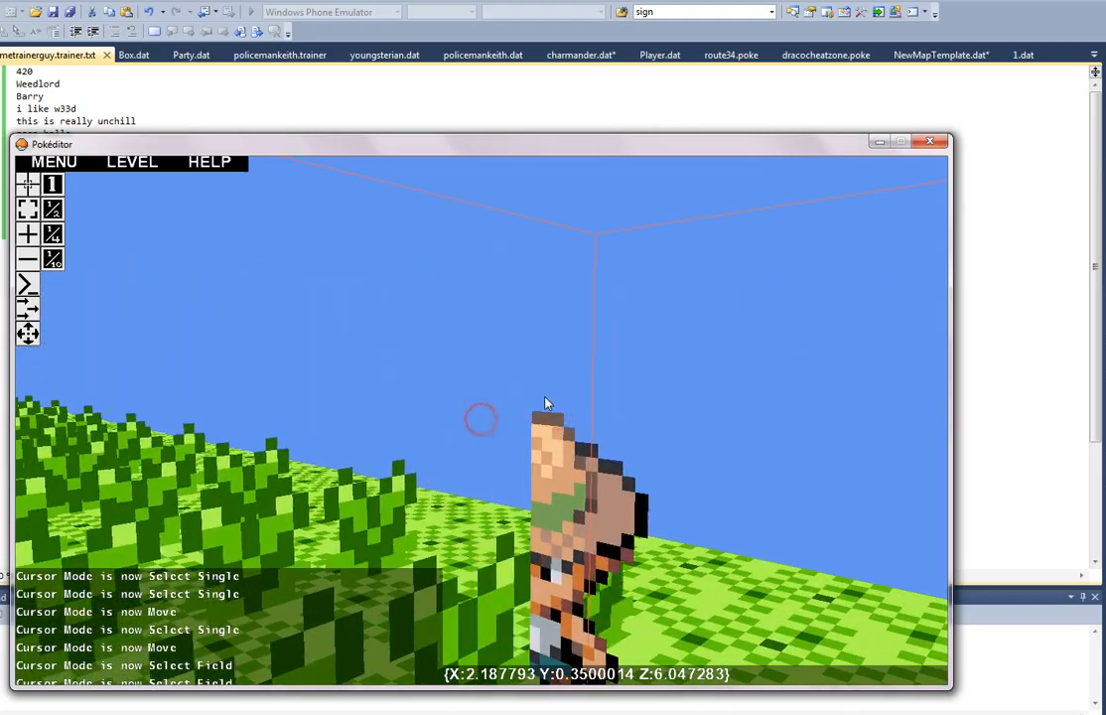
{"action": "key", "text": "w"}
{"action": "right_click_drag", "start_coordinate": [547, 402], "coordinate": [482, 425]}
{"action": "key", "text": "s"}
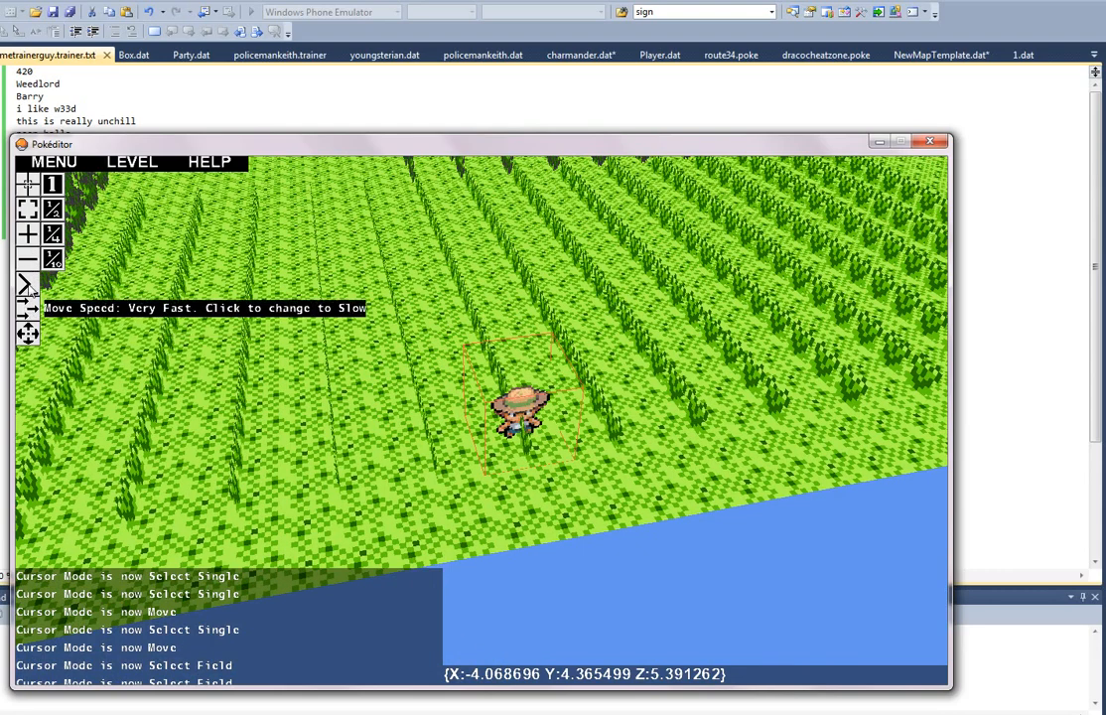
{"action": "left_click", "coordinate": [29, 286]}
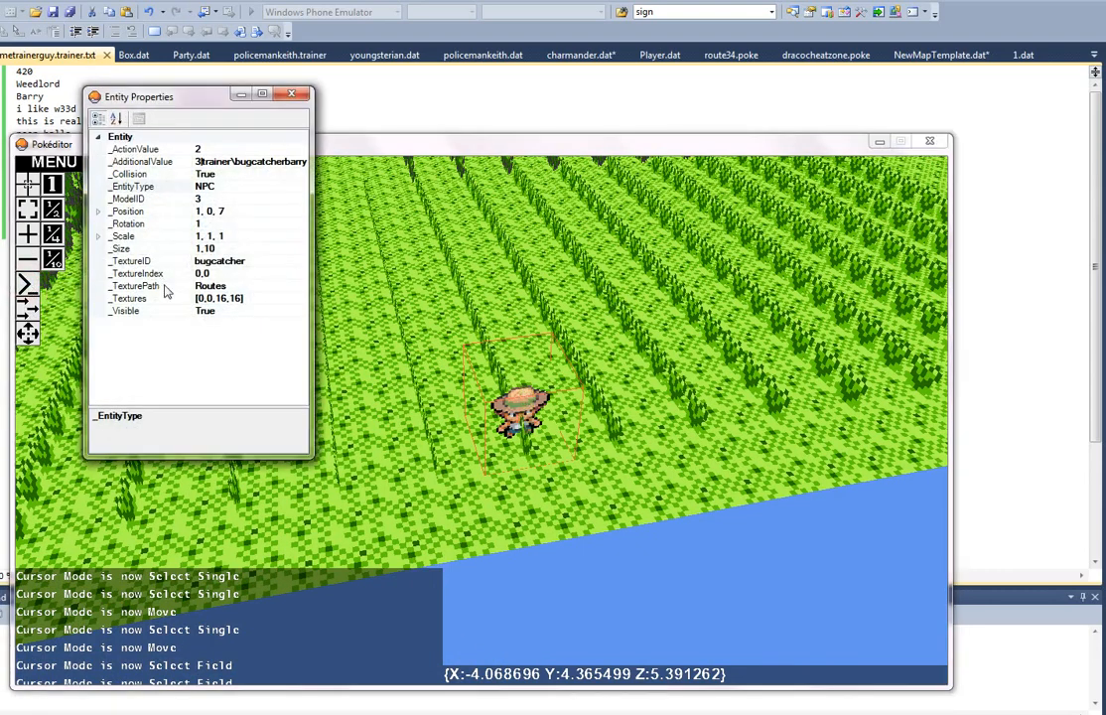
Step: Try to set the NPC's texture ID to slenderman
{"action": "left_click", "coordinate": [279, 262]}
{"action": "key", "text": "ctrl+a"}
{"action": "type", "text": "s"}
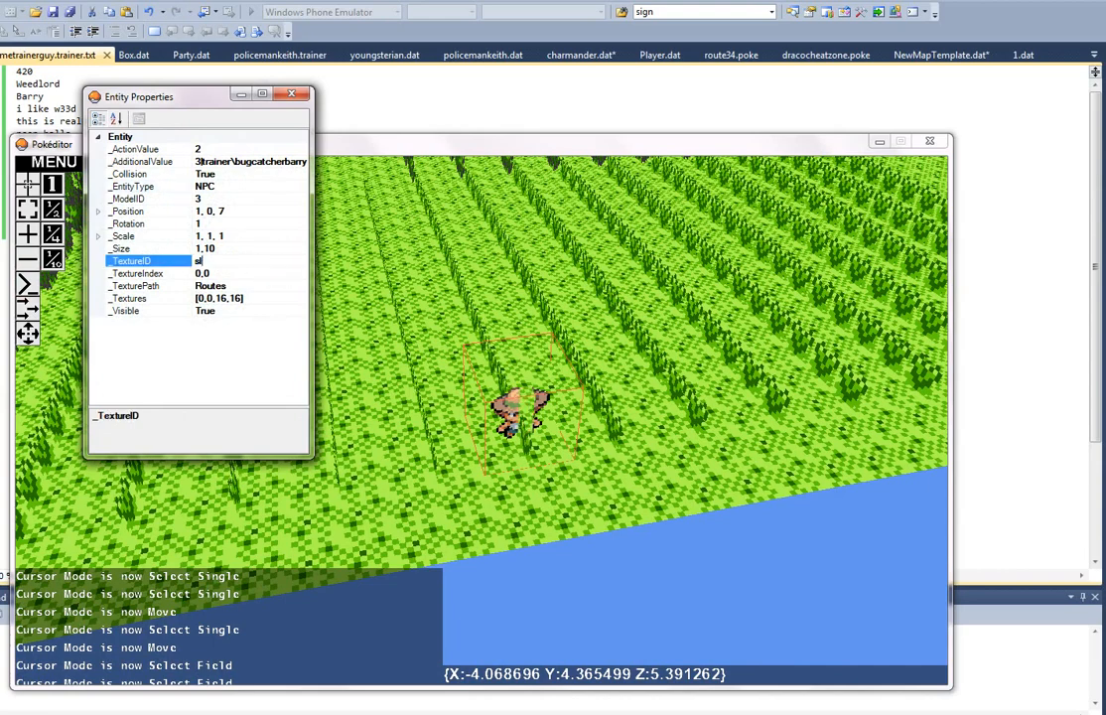
{"action": "type", "text": "lenderman"}
{"action": "key", "text": "Return"}
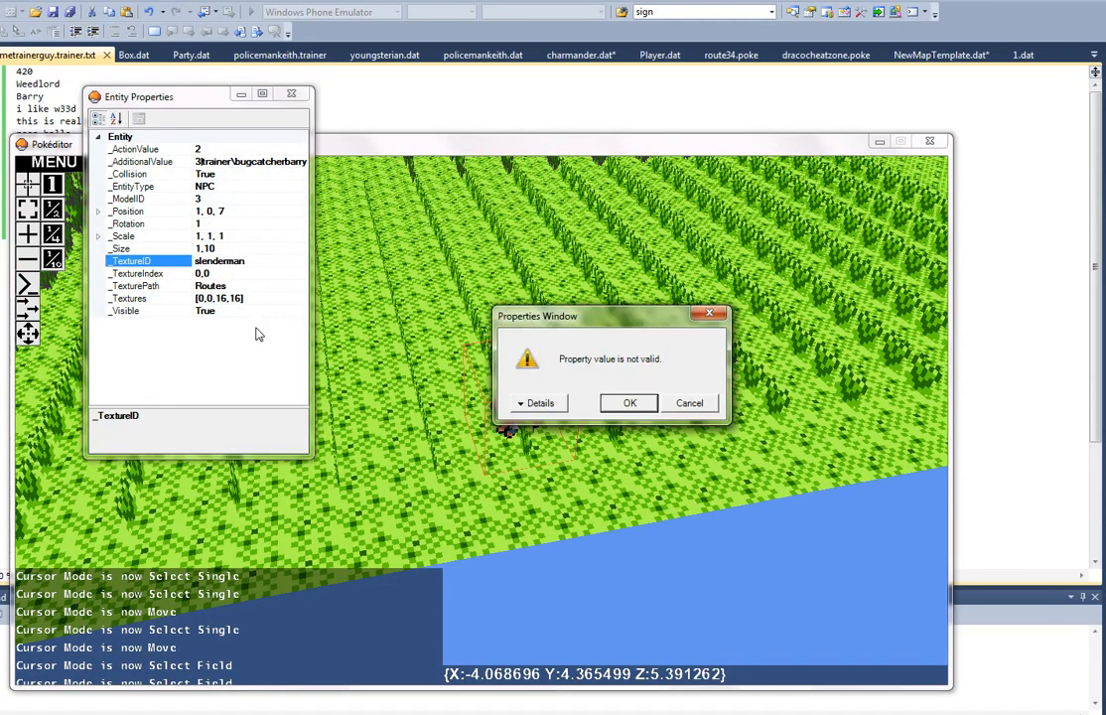
{"action": "key", "text": "Return"}
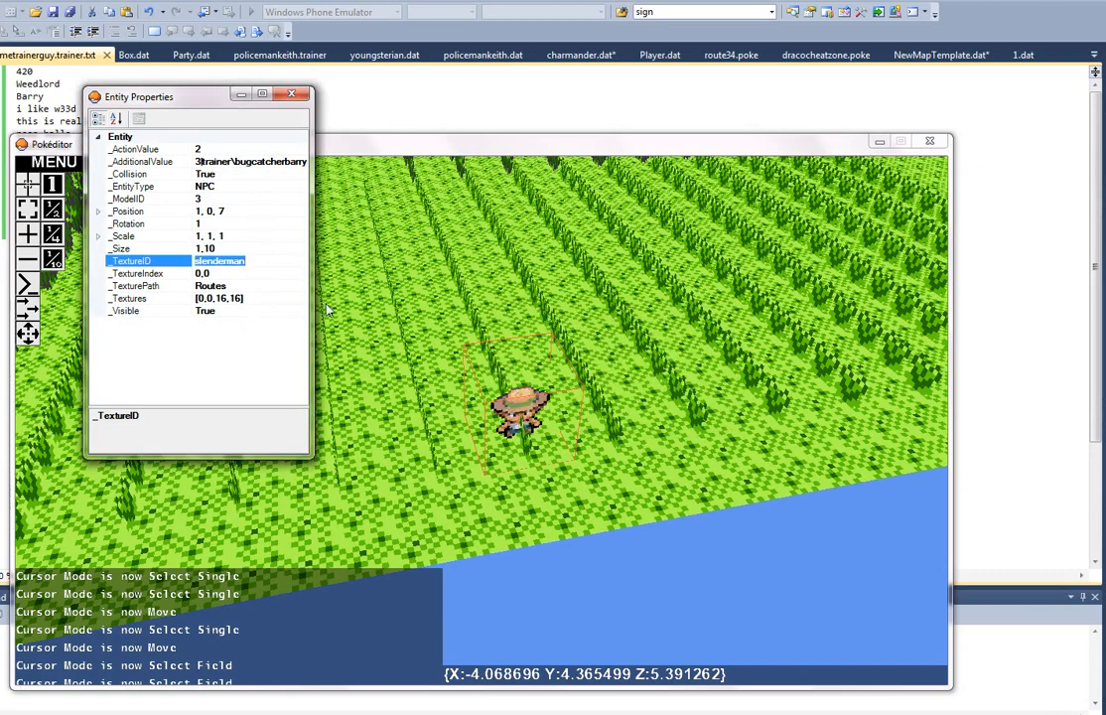
{"action": "left_click", "coordinate": [236, 274]}
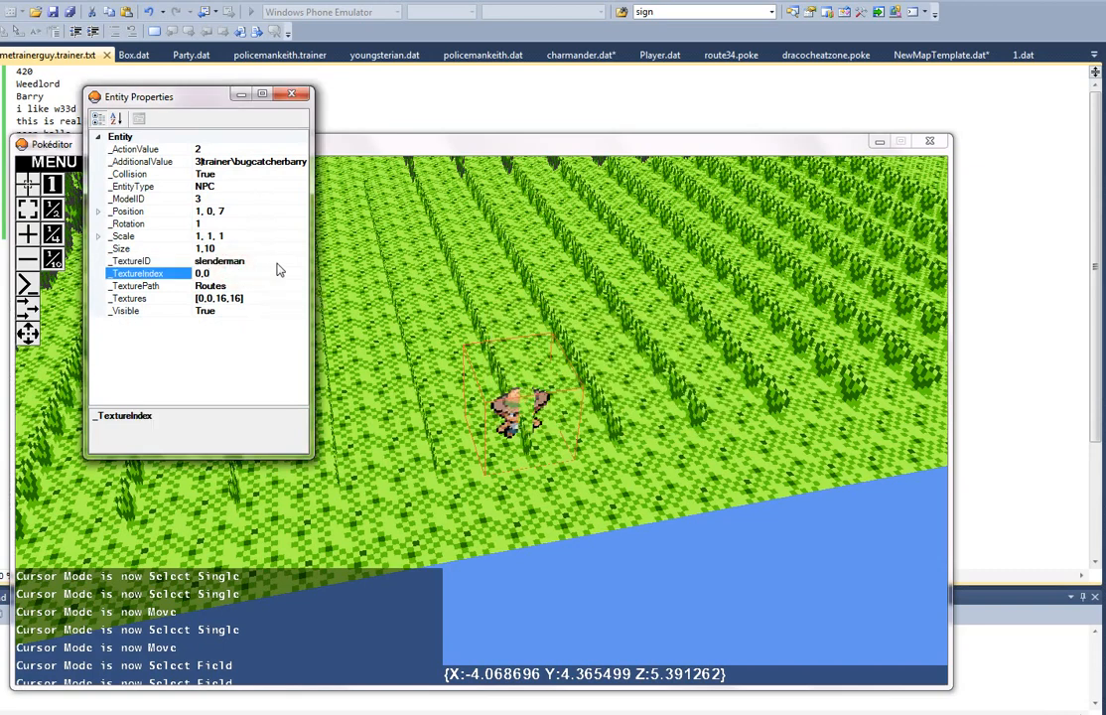
Step: Set the NPC's texture ID to slender
{"action": "left_click", "coordinate": [276, 261]}
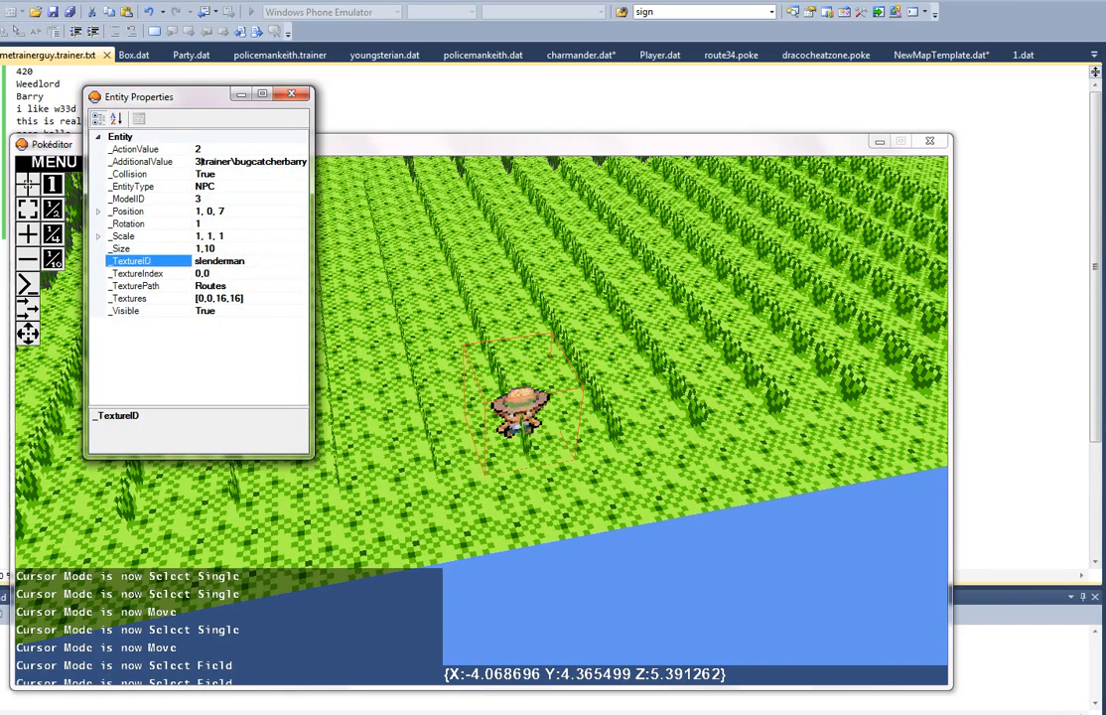
{"action": "left_click", "coordinate": [276, 260]}
{"action": "key", "text": "BackSpace"}
{"action": "key", "text": "BackSpace"}
{"action": "key", "text": "BackSpace"}
{"action": "key", "text": "BackSpace"}
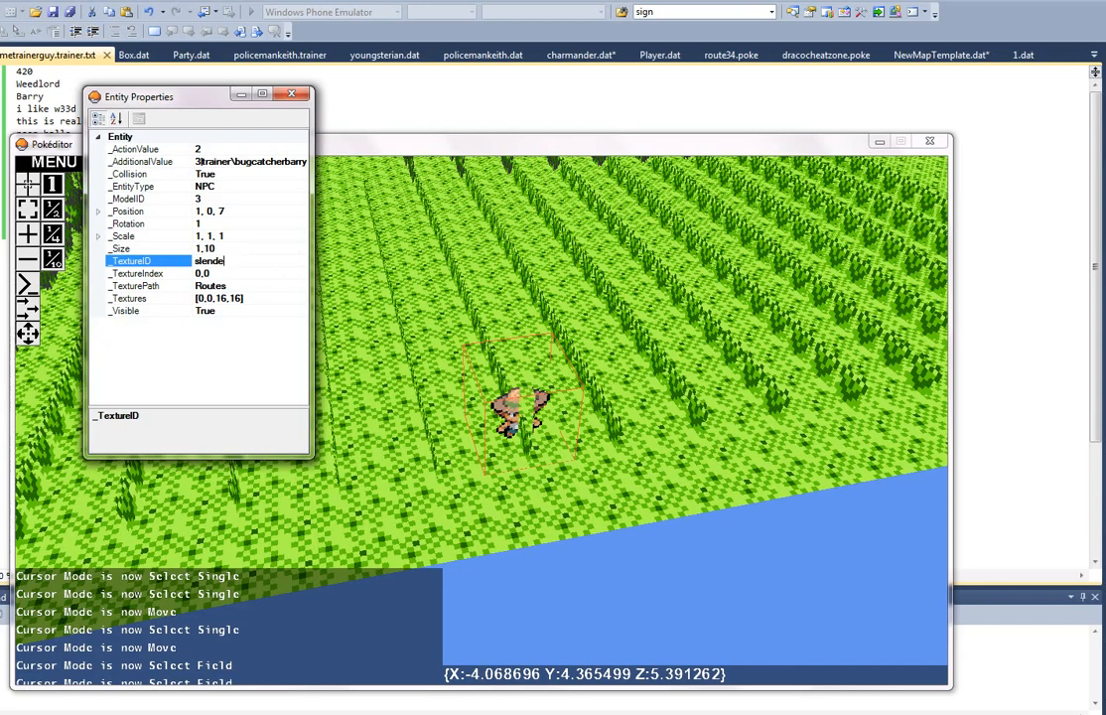
{"action": "type", "text": "r"}
{"action": "key", "text": "Return"}
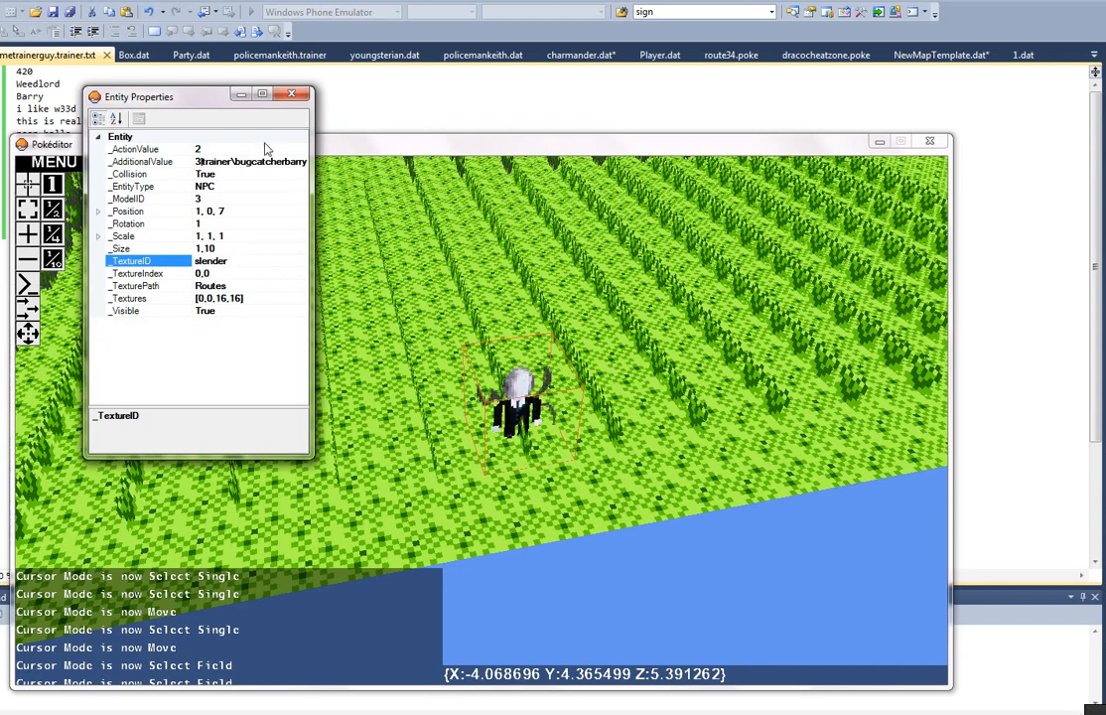
Step: Return to the trainer file in Visual Studio and shorten its slenderman line to slender
{"action": "left_click", "coordinate": [242, 93]}
{"action": "left_click", "coordinate": [239, 93]}
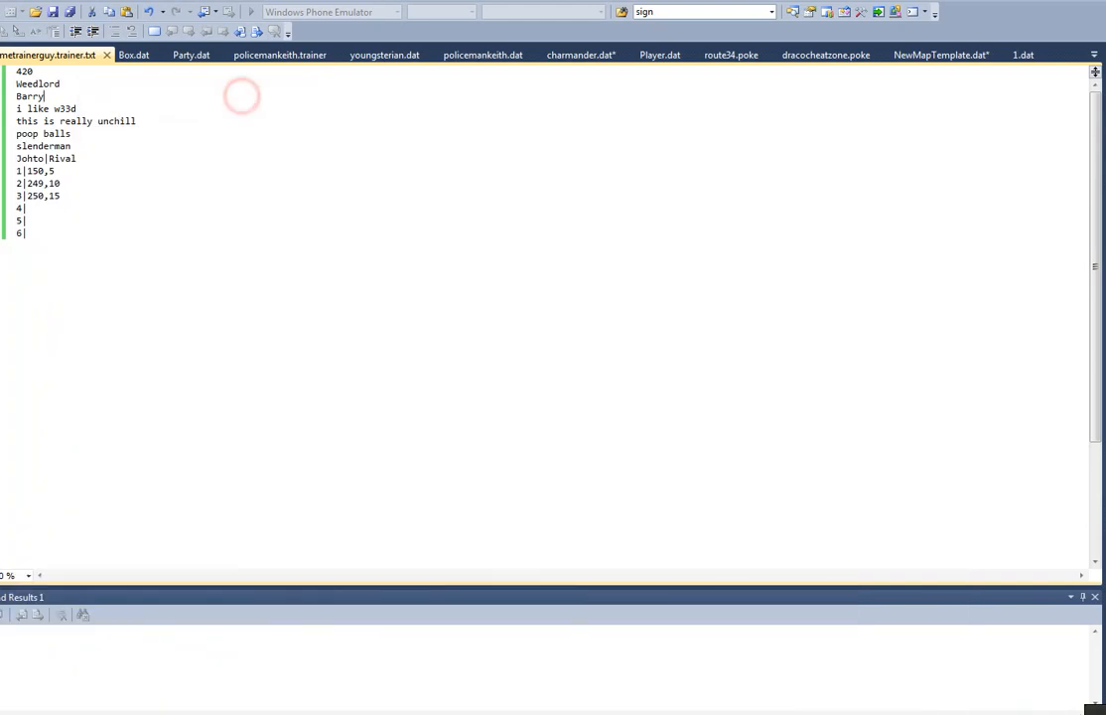
{"action": "left_click", "coordinate": [105, 139]}
{"action": "left_click", "coordinate": [85, 146]}
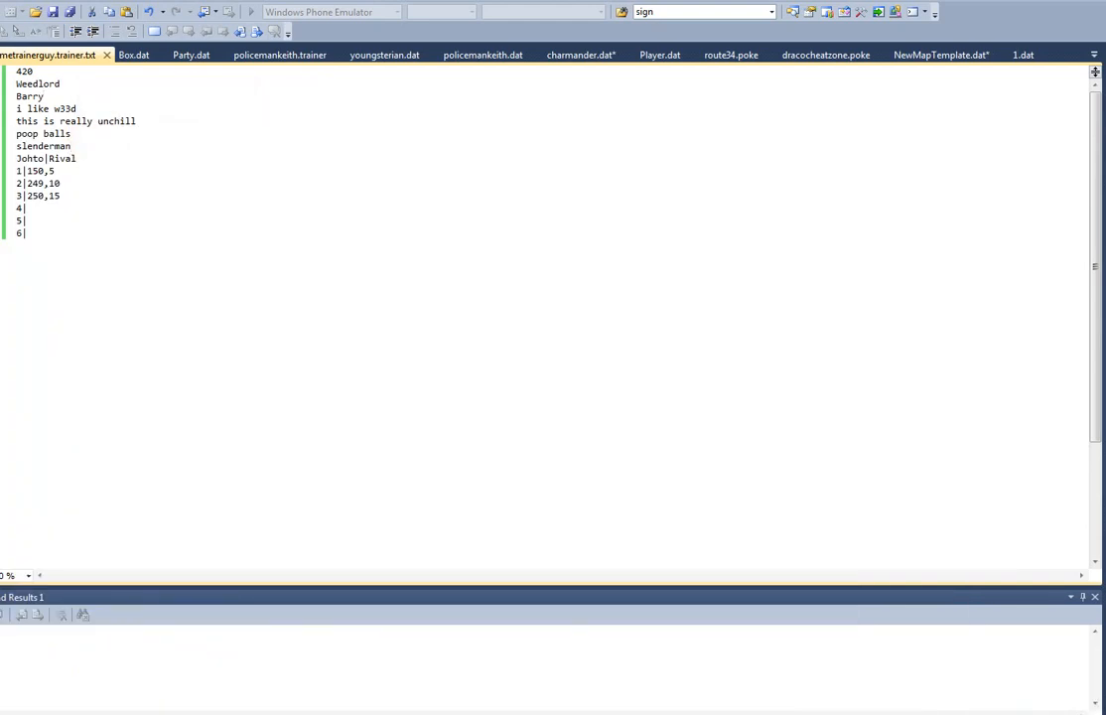
{"action": "key", "text": "BackSpace"}
Step: Switch back to Pokéditor and examine the retextured NPC in the tall grass from another side
{"action": "left_click", "coordinate": [934, 714]}
{"action": "left_click", "coordinate": [844, 714]}
{"action": "left_click", "coordinate": [759, 714]}
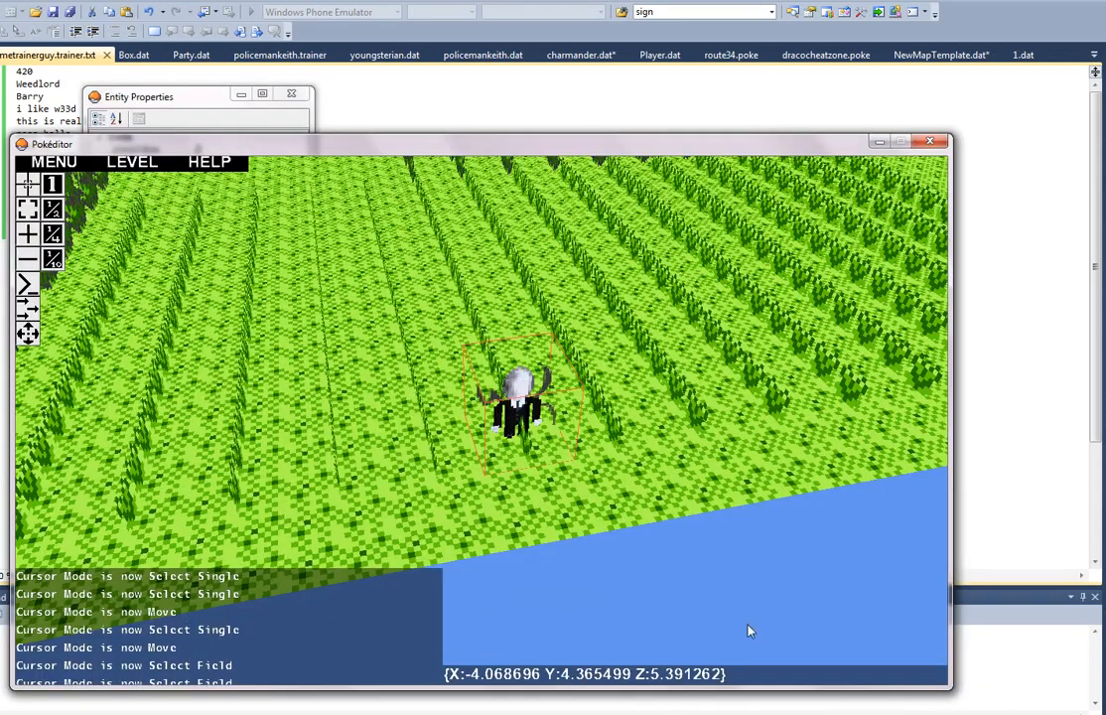
{"action": "right_click_drag", "start_coordinate": [747, 625], "coordinate": [484, 422]}
{"action": "key", "text": "w"}
{"action": "key", "text": "a"}
{"action": "key", "text": "a"}
{"action": "key", "text": "d"}
{"action": "key", "text": "d"}
{"action": "key", "text": "a"}
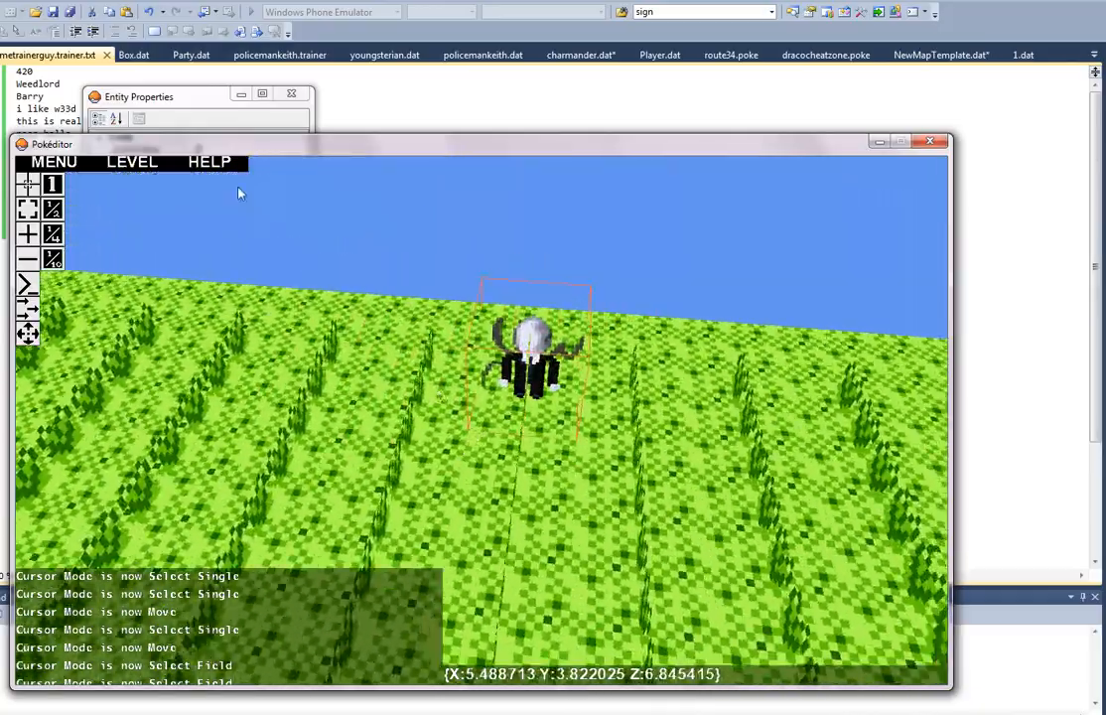
Step: Point the NPC's additional value to the sometrainerguy script in the trainer folder, and close Pokéditor
{"action": "left_click", "coordinate": [178, 97]}
{"action": "left_click", "coordinate": [238, 164]}
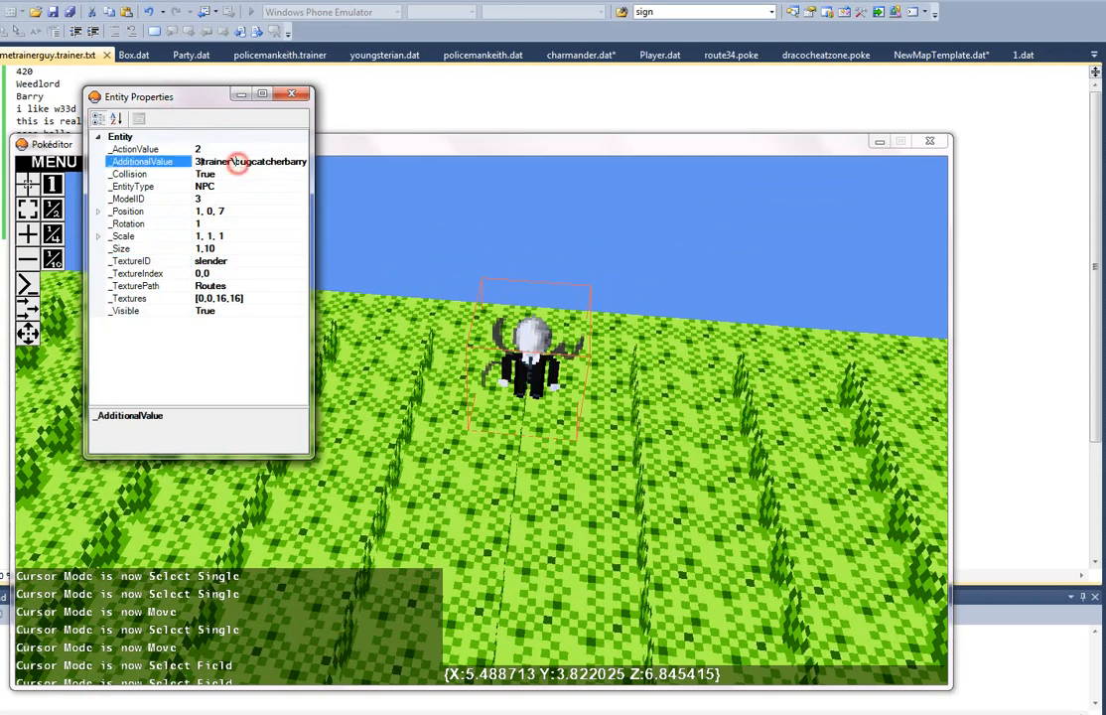
{"action": "key", "text": "shift+End"}
{"action": "type", "text": "sometr"}
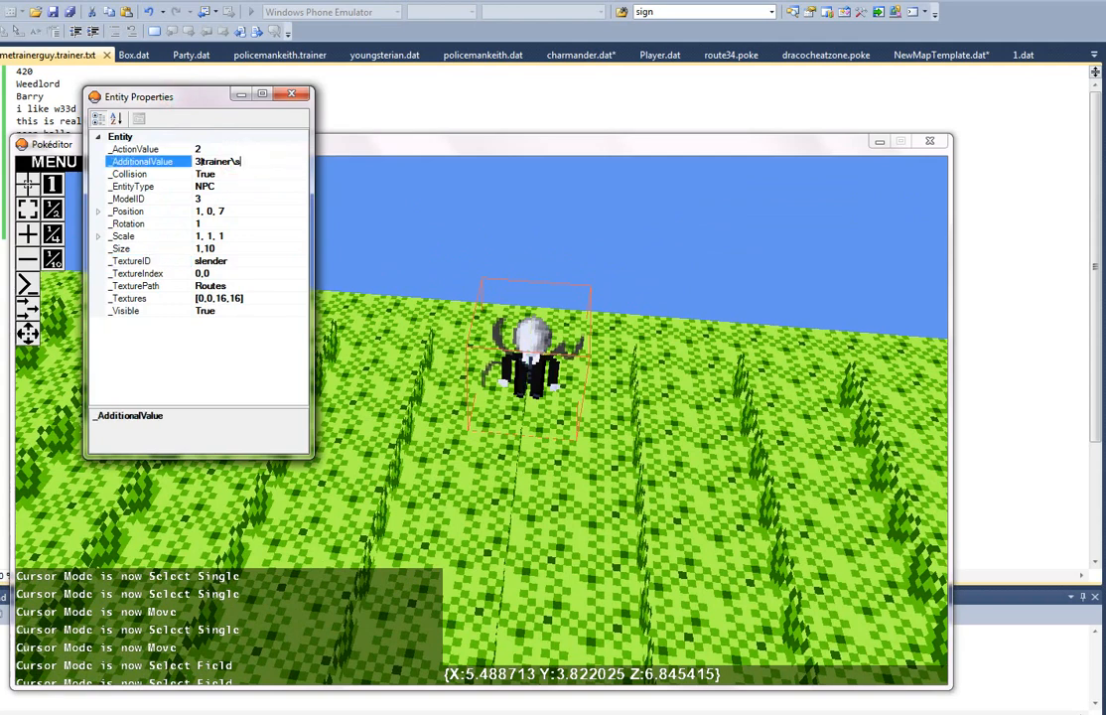
{"action": "type", "text": "ainerguy"}
{"action": "left_click", "coordinate": [612, 260]}
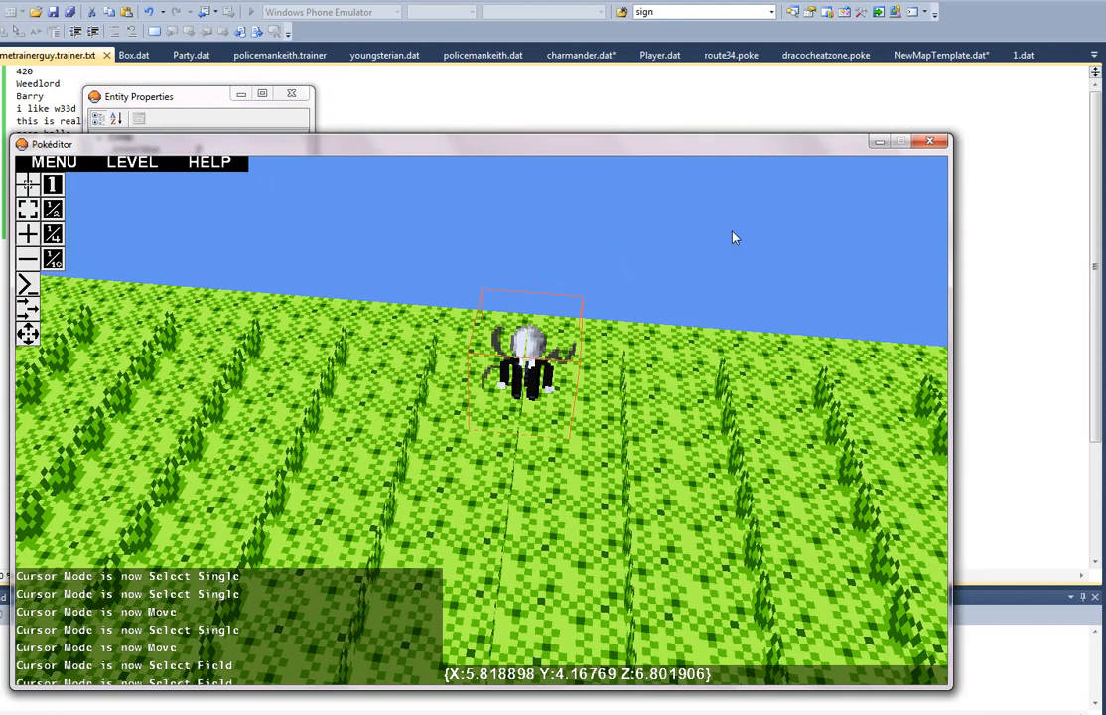
{"action": "left_click", "coordinate": [929, 141]}
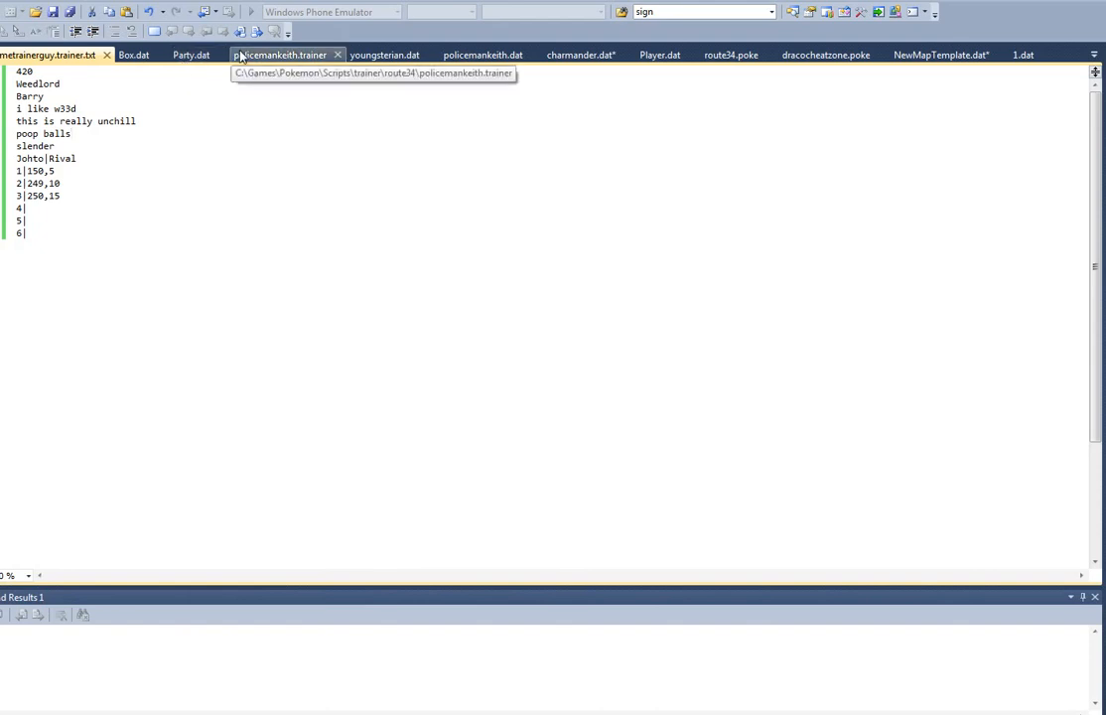
Step: Create a blank text file and fill it with the script copied from youngsterian.dat
{"action": "left_click", "coordinate": [397, 62]}
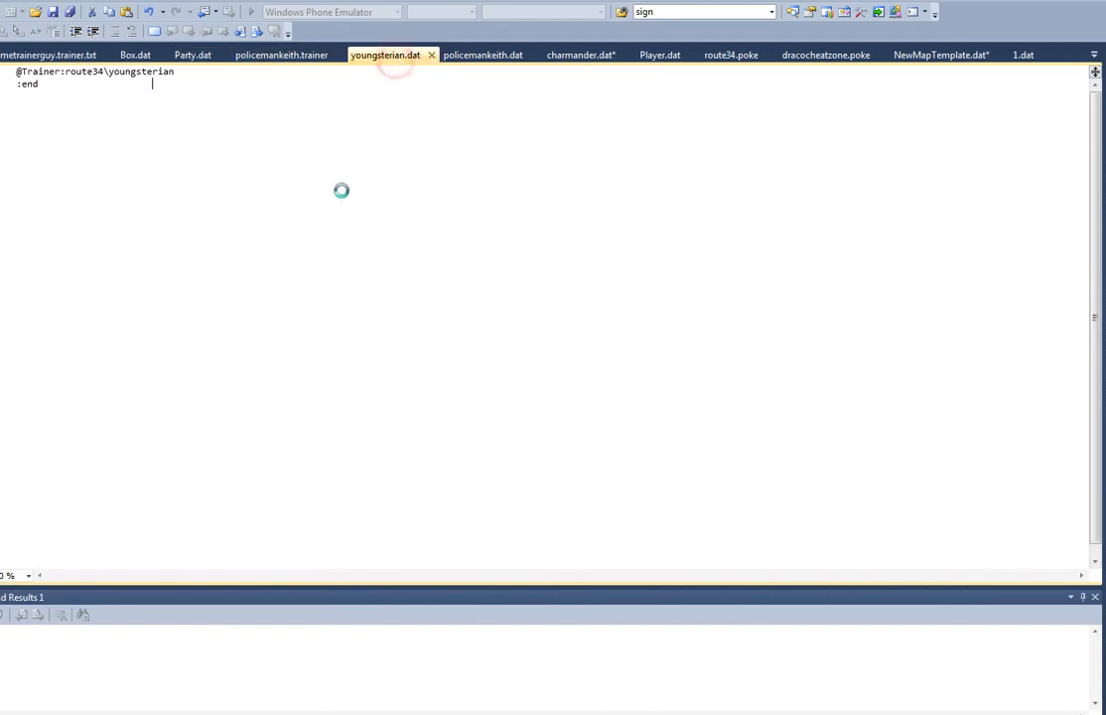
{"action": "key", "text": "ctrl+a"}
{"action": "key", "text": "ctrl+c"}
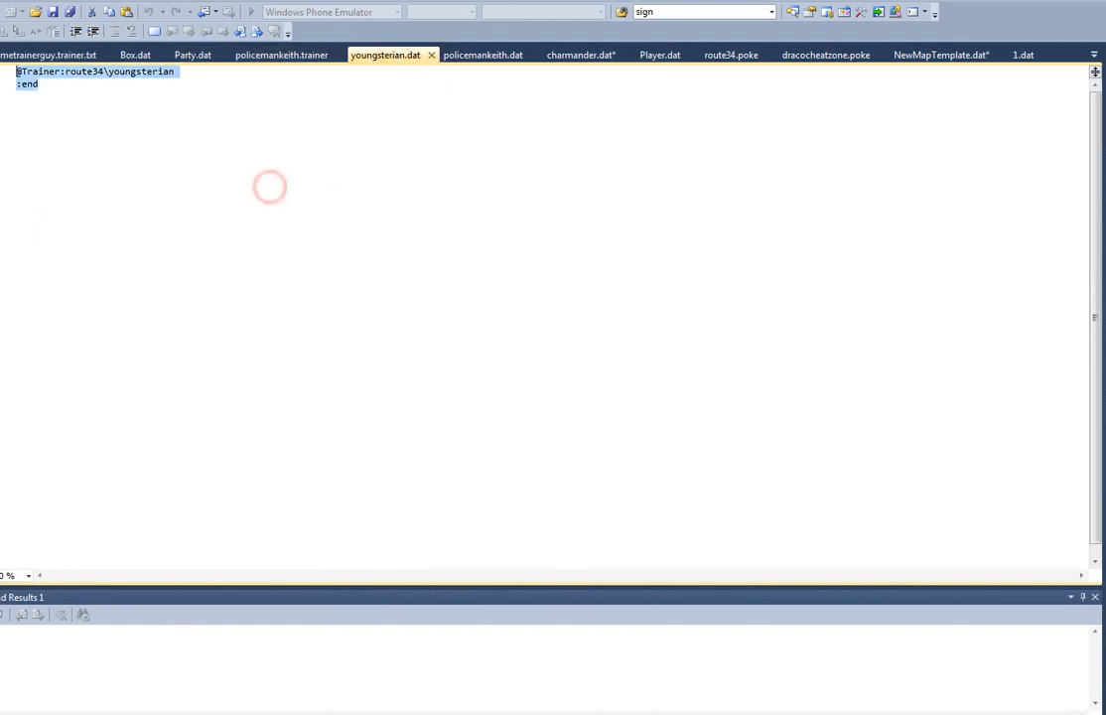
{"action": "left_click", "coordinate": [49, 53]}
{"action": "left_click", "coordinate": [0, 0]}
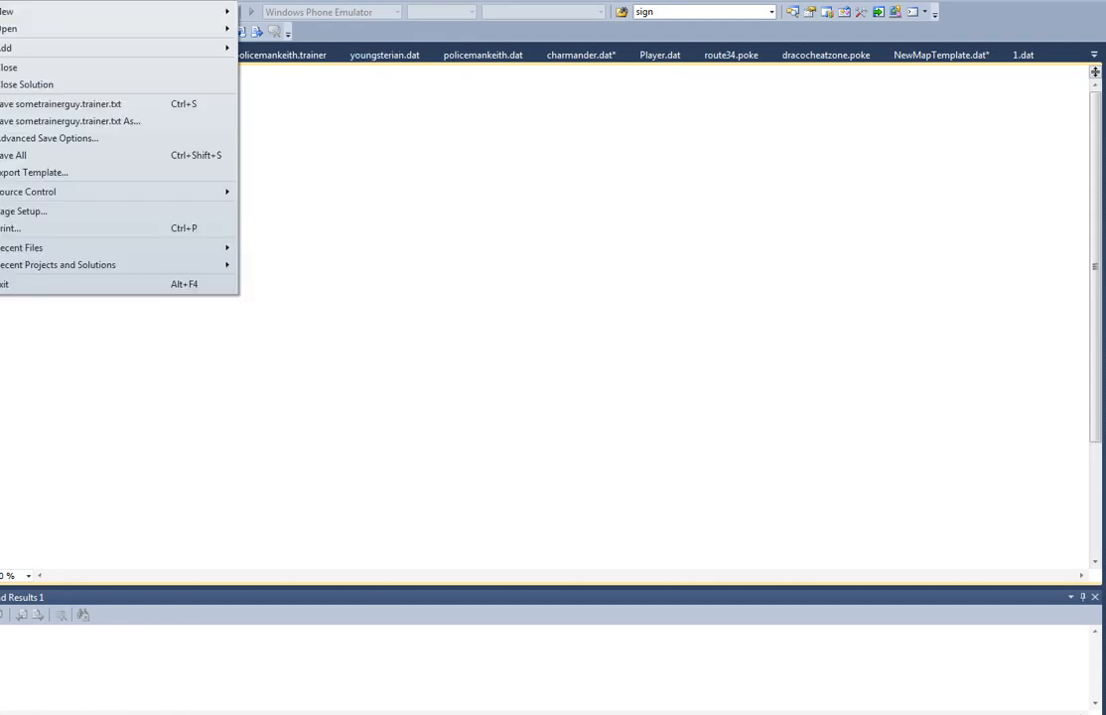
{"action": "mouse_move", "coordinate": [139, 13]}
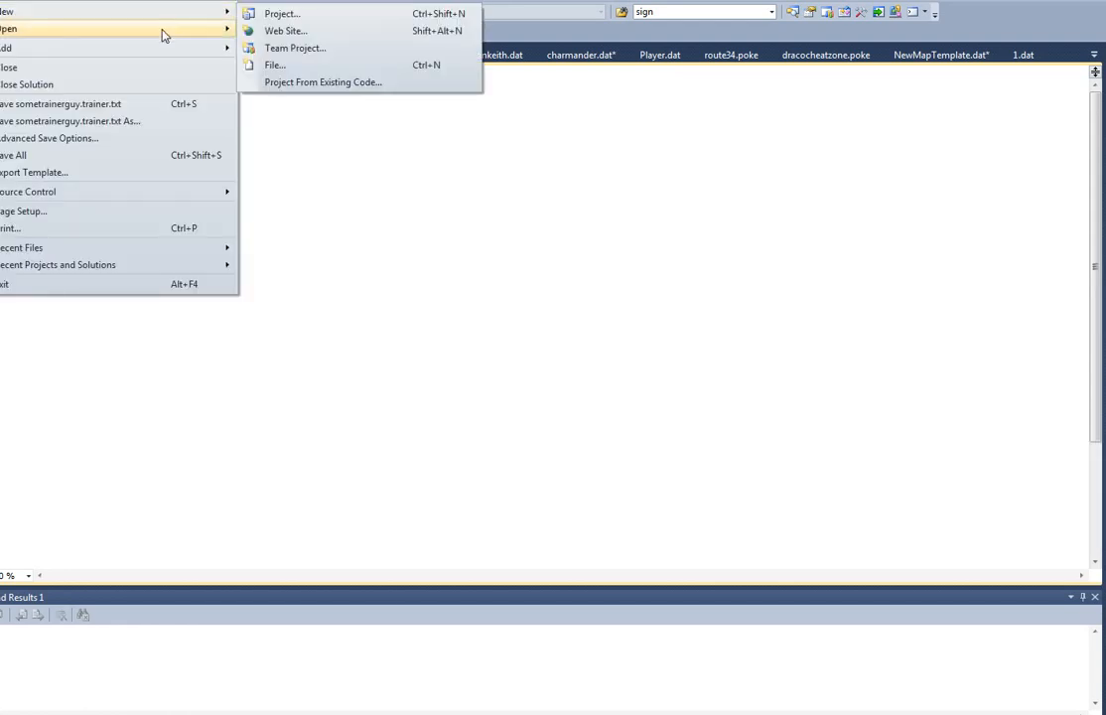
{"action": "left_click", "coordinate": [283, 64]}
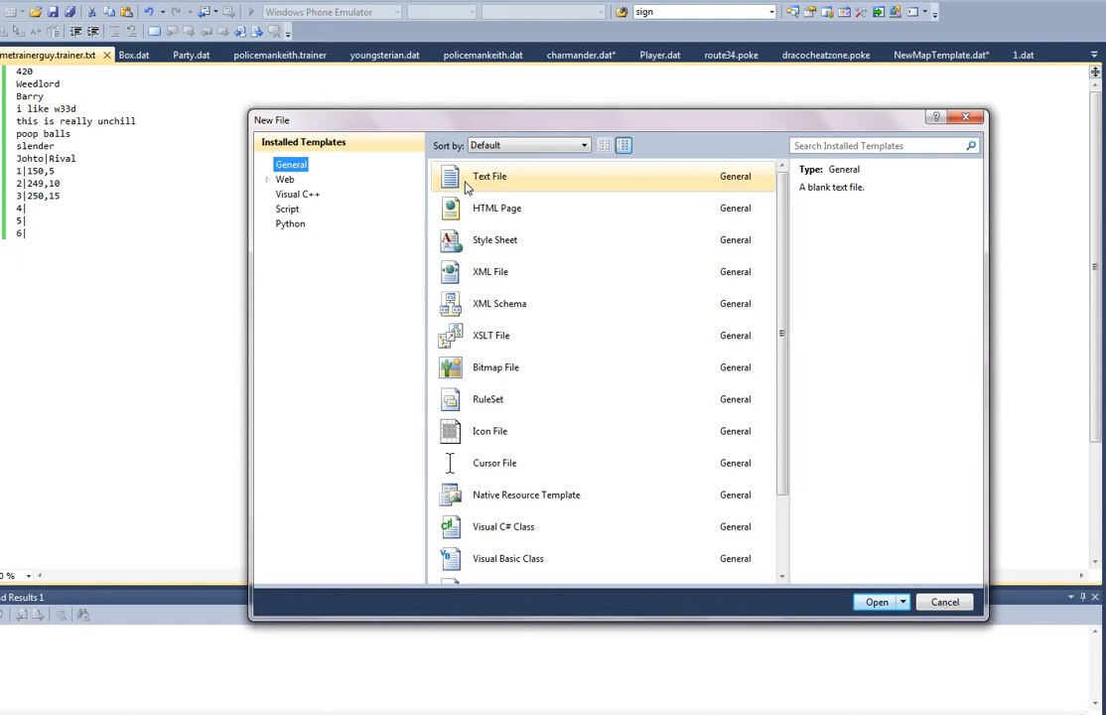
{"action": "left_click", "coordinate": [592, 397]}
{"action": "scroll", "coordinate": [551, 389], "scroll_direction": "down", "scroll_amount": 1}
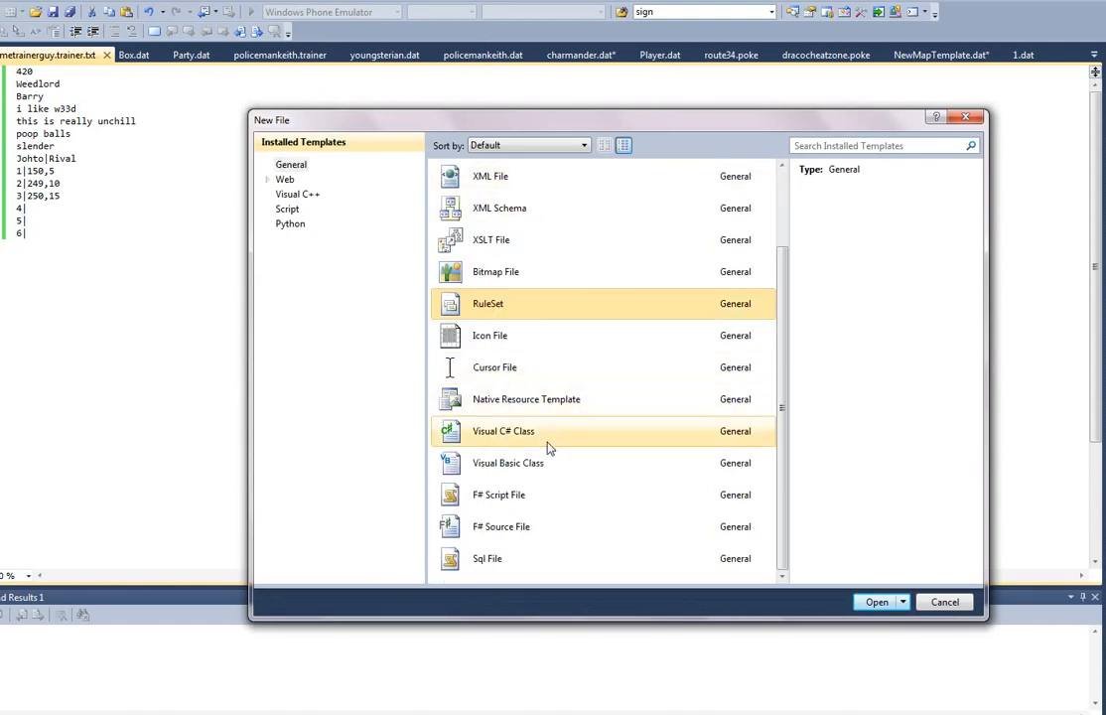
{"action": "scroll", "coordinate": [549, 448], "scroll_direction": "up", "scroll_amount": 1}
{"action": "double_click", "coordinate": [538, 187]}
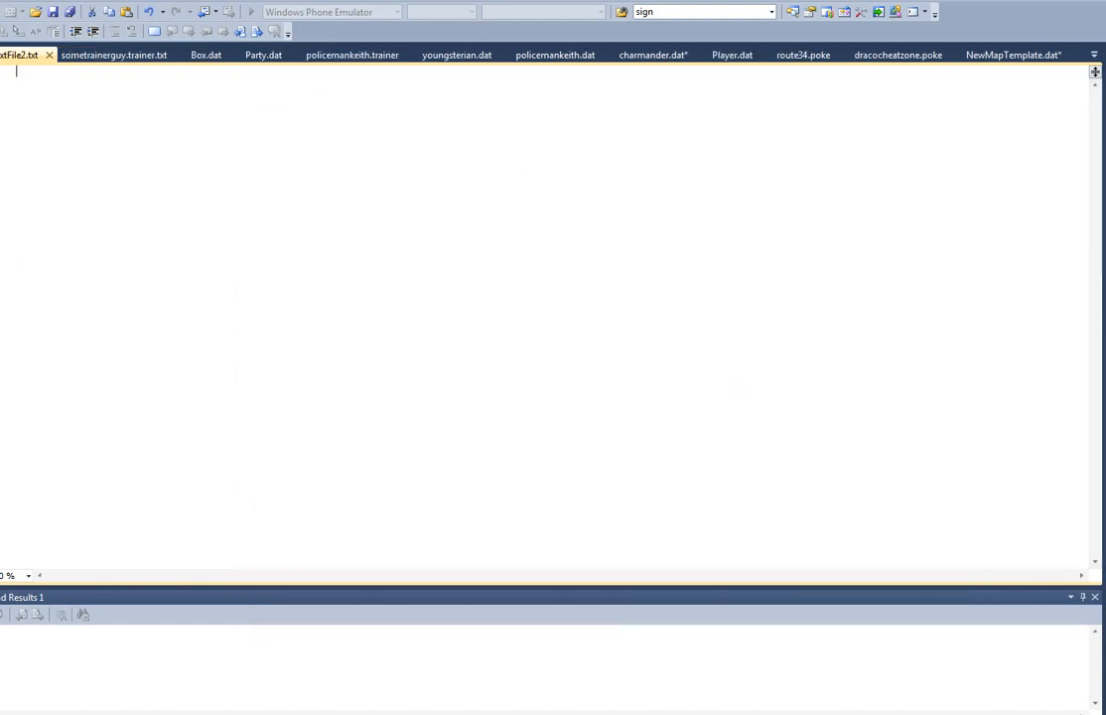
{"action": "key", "text": "ctrl+v"}
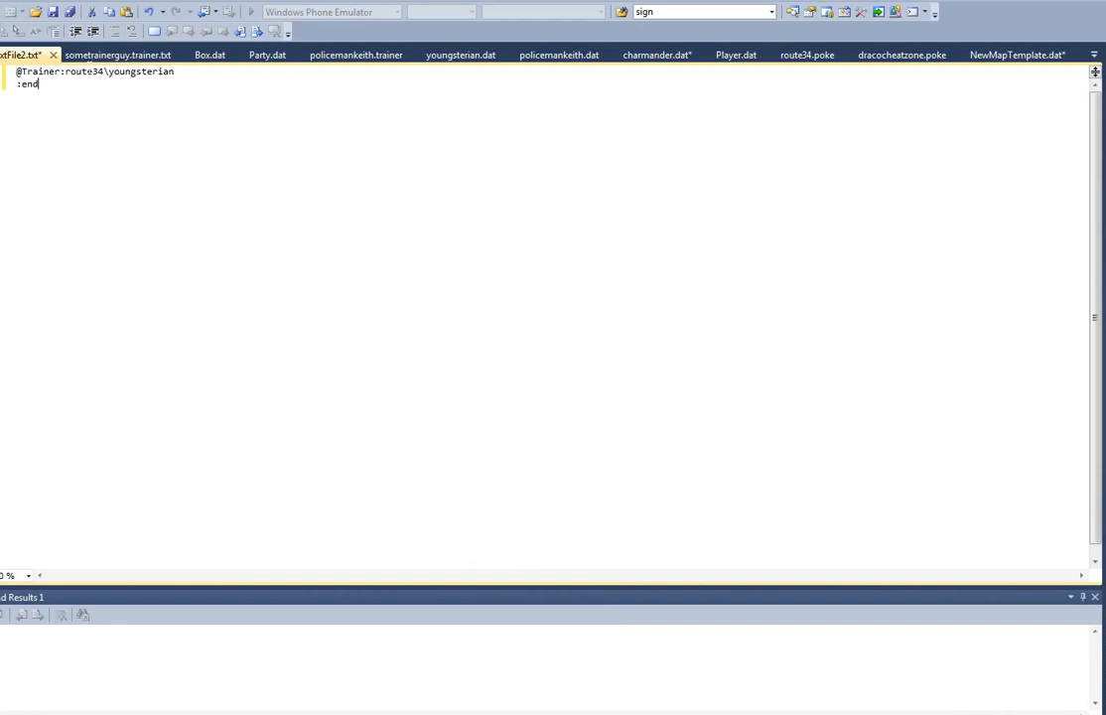
Step: Replace the route34\youngsterian trainer reference in the new script with sometrainerguy
{"action": "left_click", "coordinate": [60, 76]}
{"action": "key", "text": "shift+End"}
{"action": "type", "text": "so"}
{"action": "key", "text": "ctrl+z"}
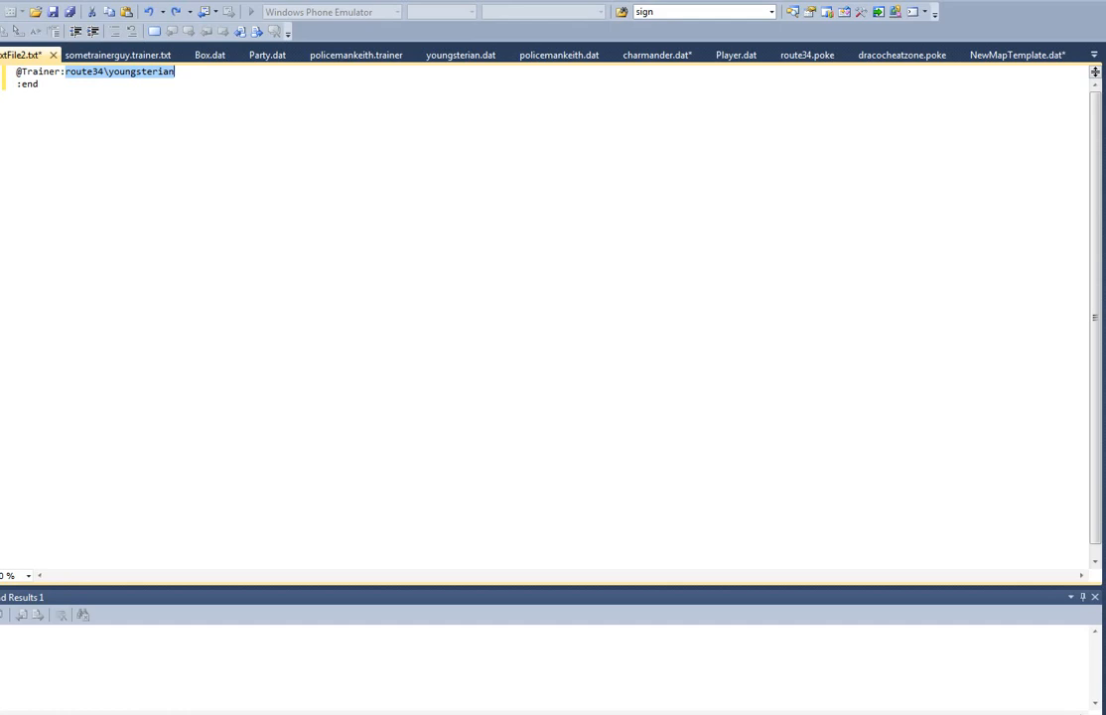
{"action": "key", "text": "ctrl+y"}
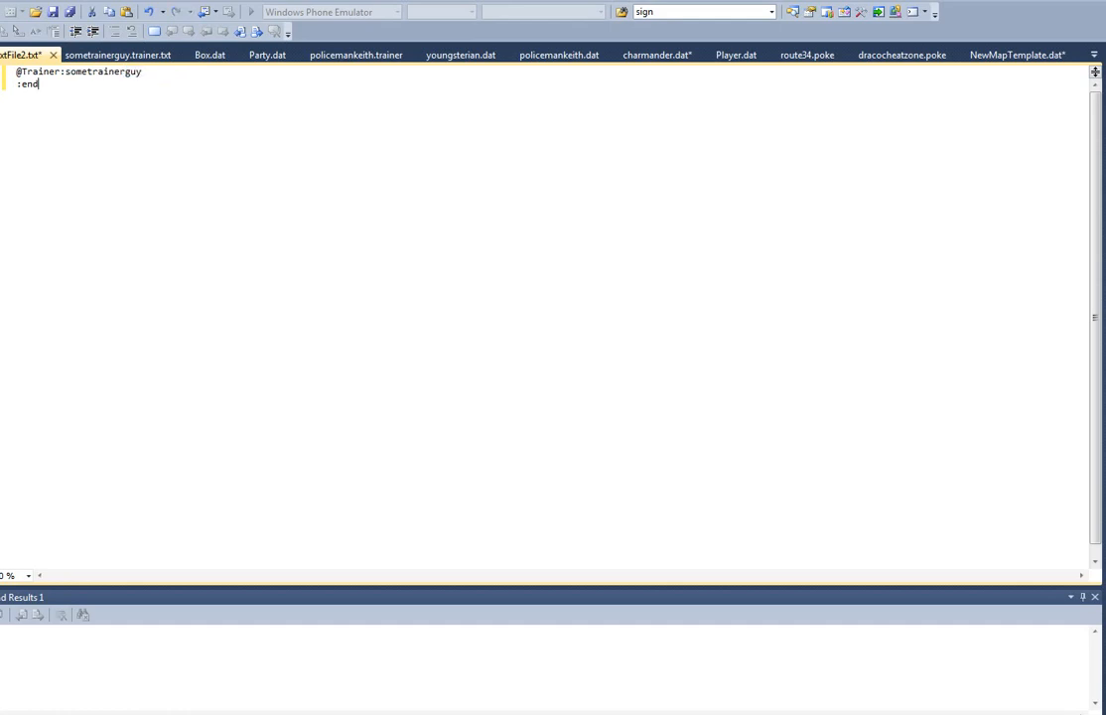
Step: Save the script as sometrainerguy.dat in the Scripts\trainer folder
{"action": "key", "text": "ctrl+s"}
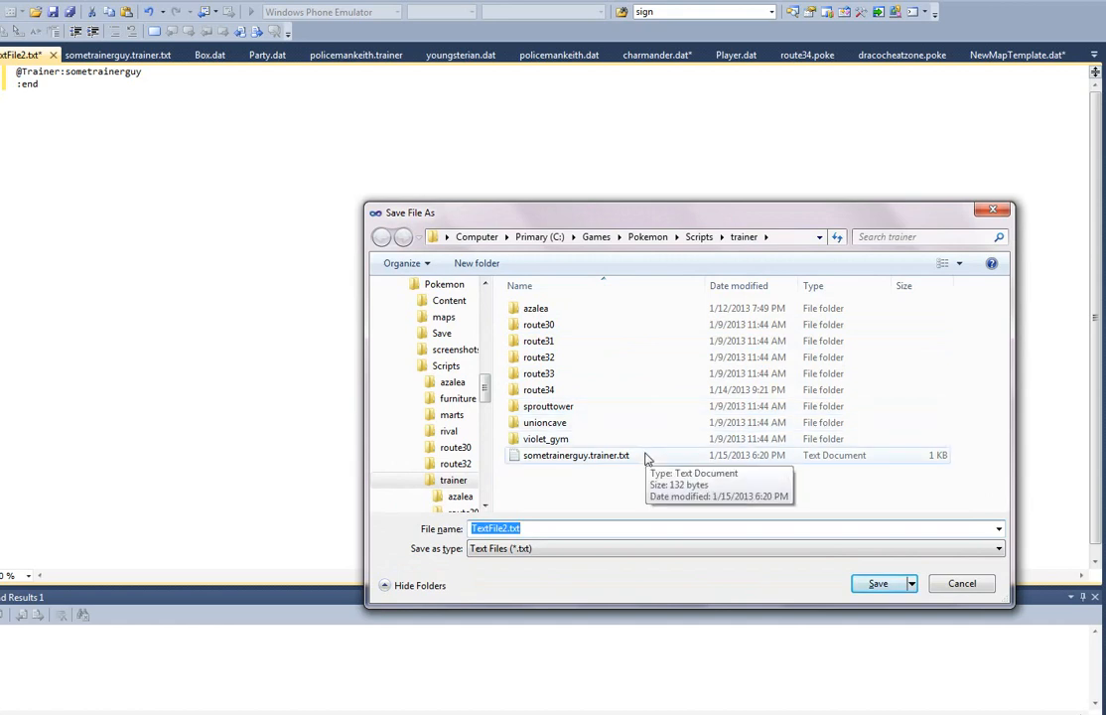
{"action": "left_click", "coordinate": [574, 532]}
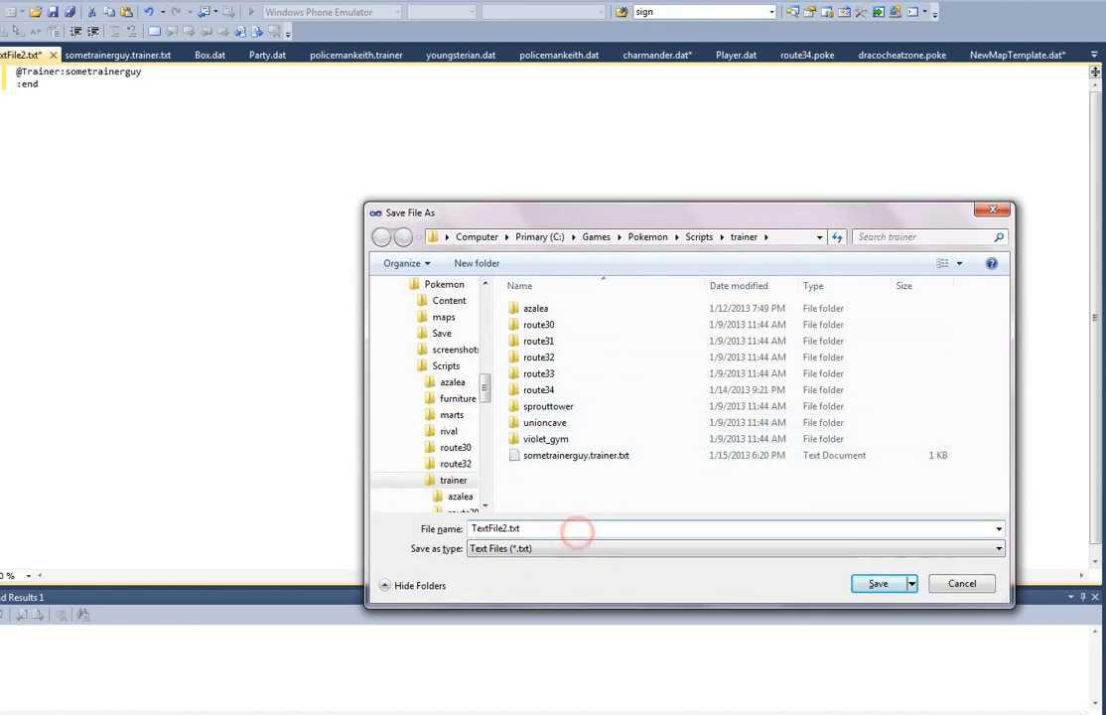
{"action": "key", "text": "ctrl+a"}
{"action": "type", "text": "som"}
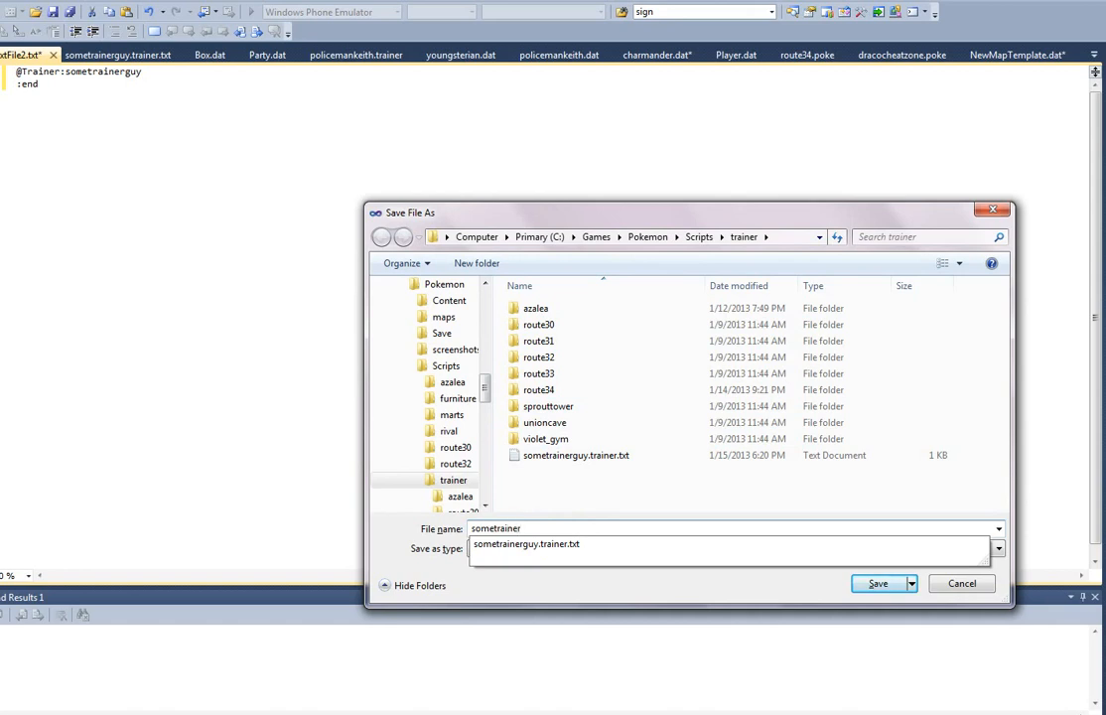
{"action": "type", "text": "etrainerguy.dat"}
{"action": "key", "text": "Return"}
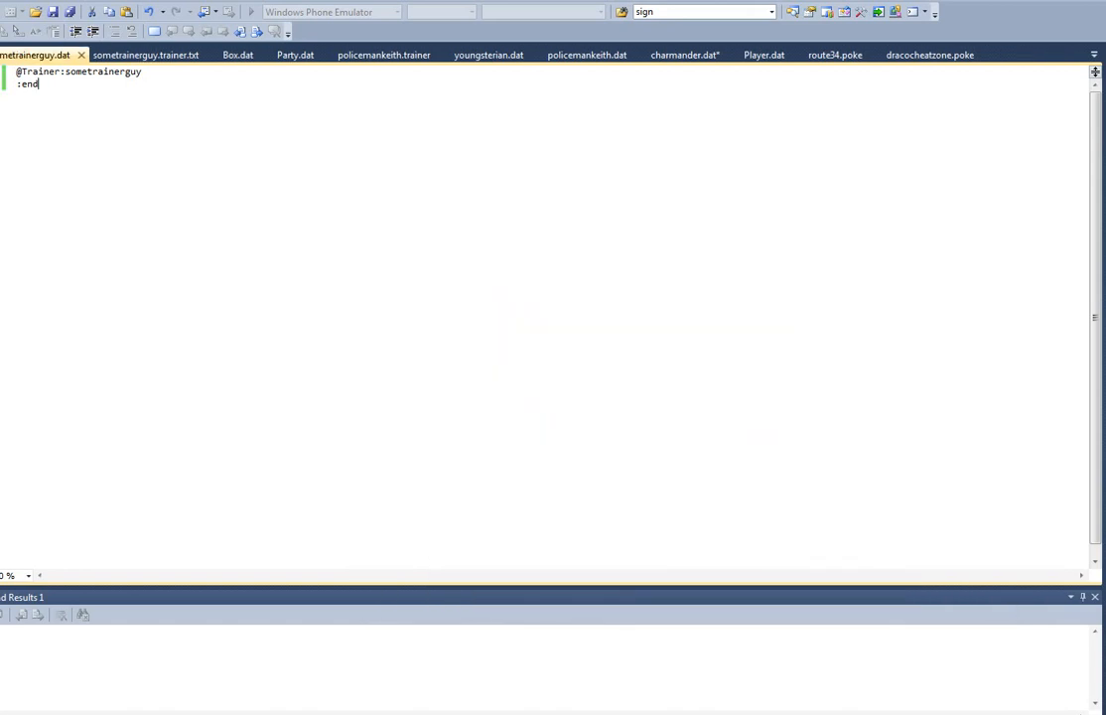
Step: Open the folder containing sometrainerguy.trainer.txt and rename the file to sometrainerguy.trainer, accepting the extension change
{"action": "left_click", "coordinate": [170, 55]}
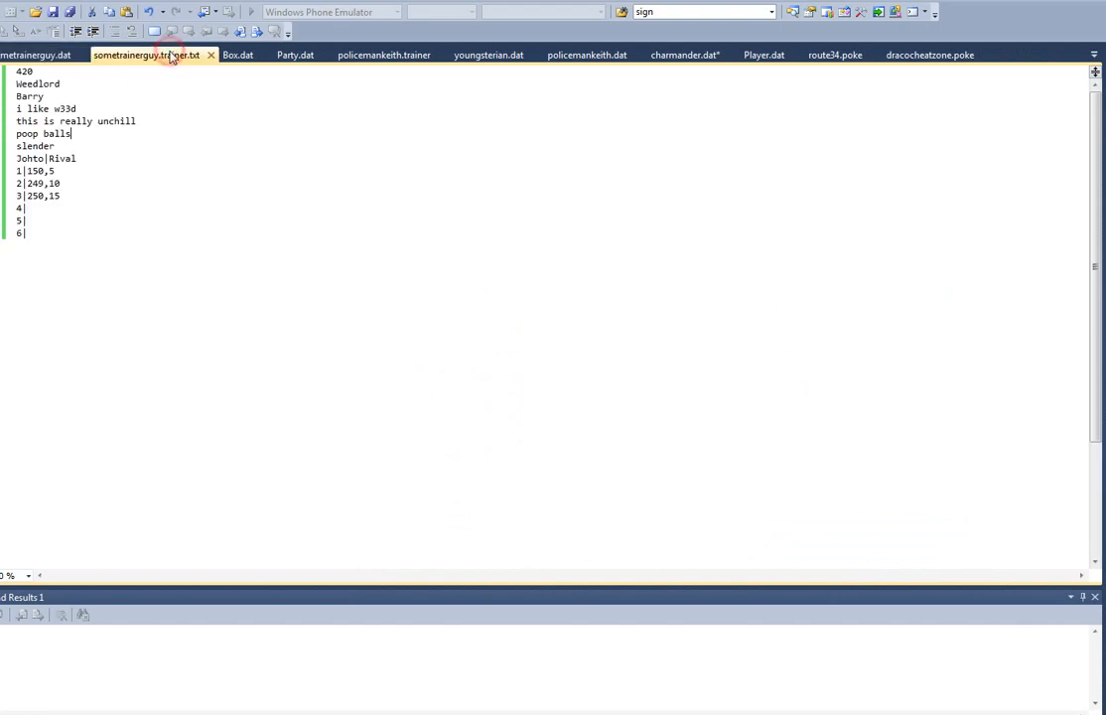
{"action": "right_click", "coordinate": [172, 55]}
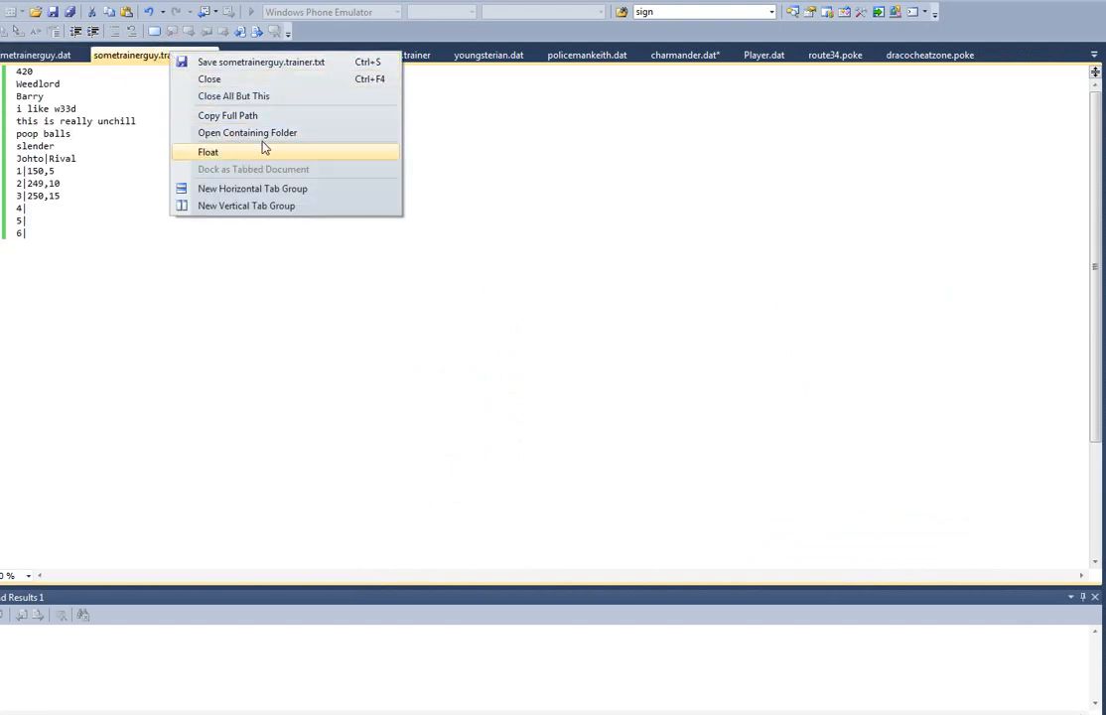
{"action": "left_click", "coordinate": [303, 132]}
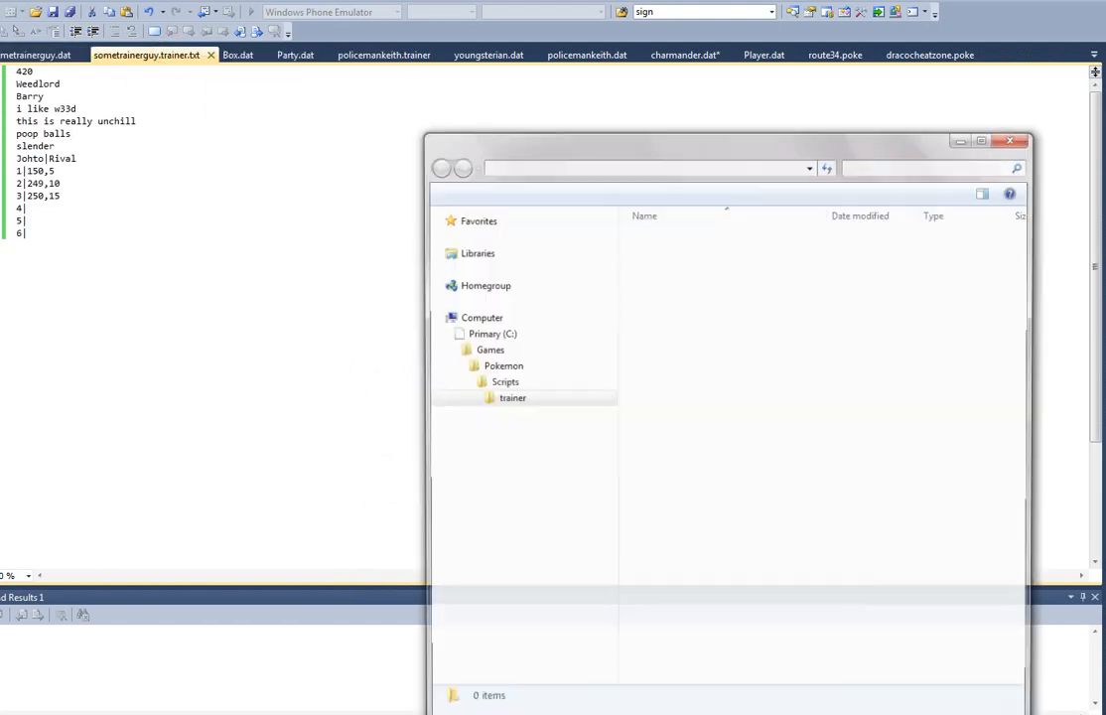
{"action": "left_click", "coordinate": [652, 596]}
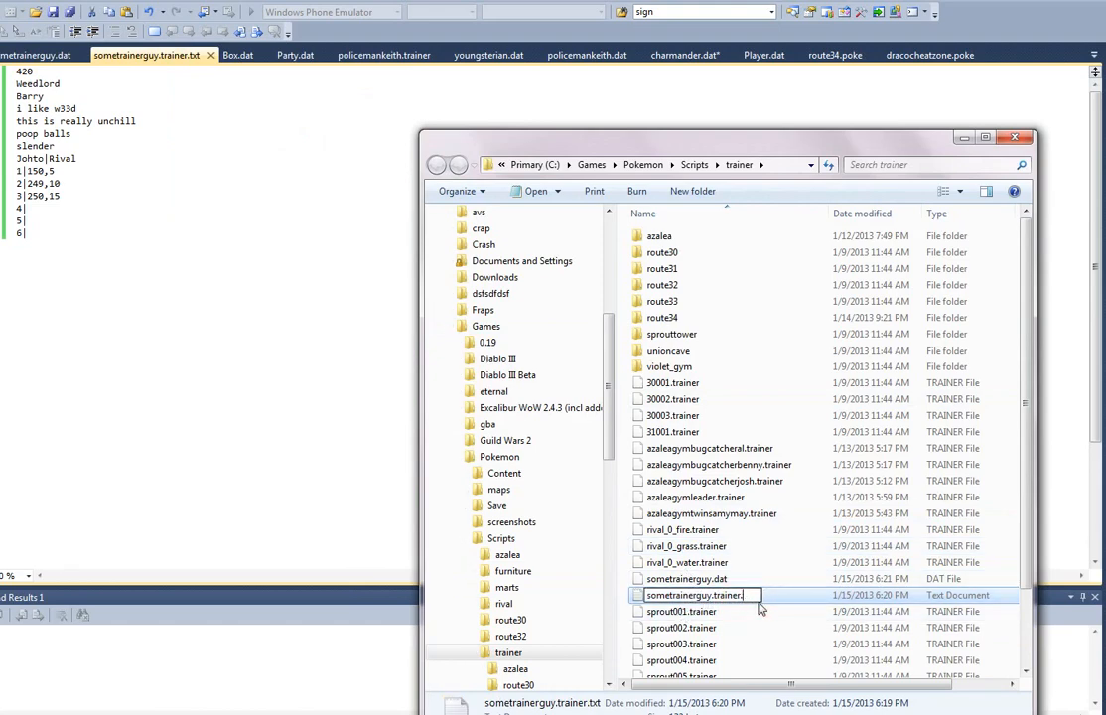
{"action": "key", "text": "Return"}
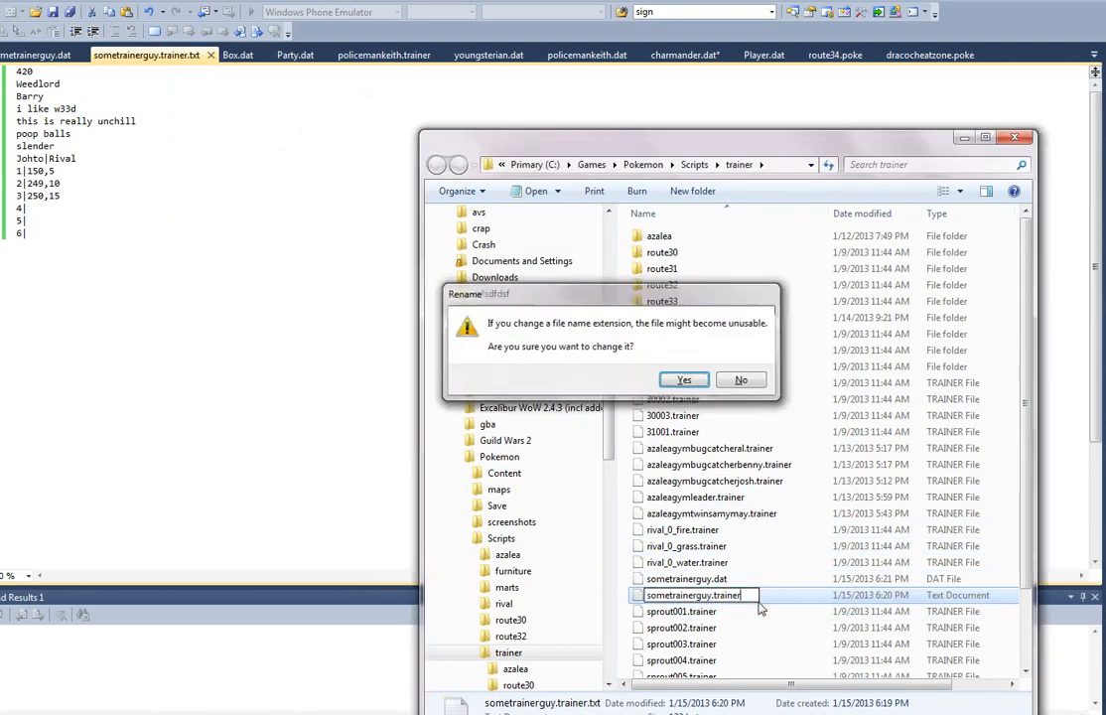
{"action": "key", "text": "Return"}
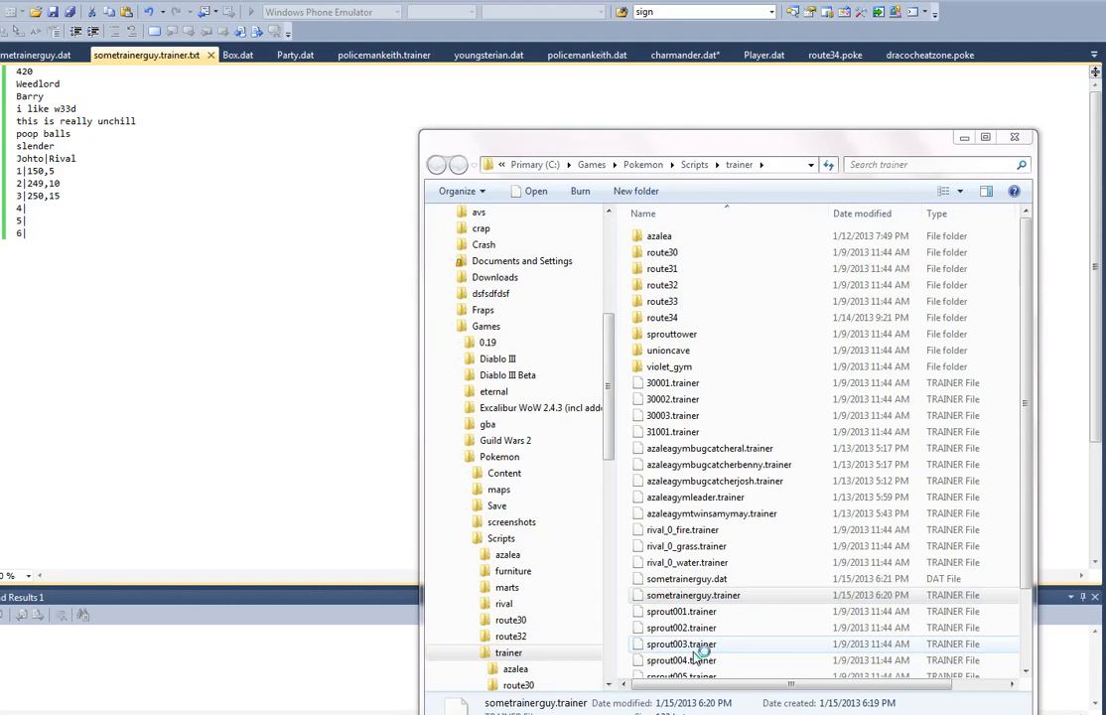
Step: Return to Visual Studio, set the MapFile entry in Player.dat to barktown.dat, and save the file
{"action": "left_click", "coordinate": [171, 342]}
{"action": "left_click", "coordinate": [299, 55]}
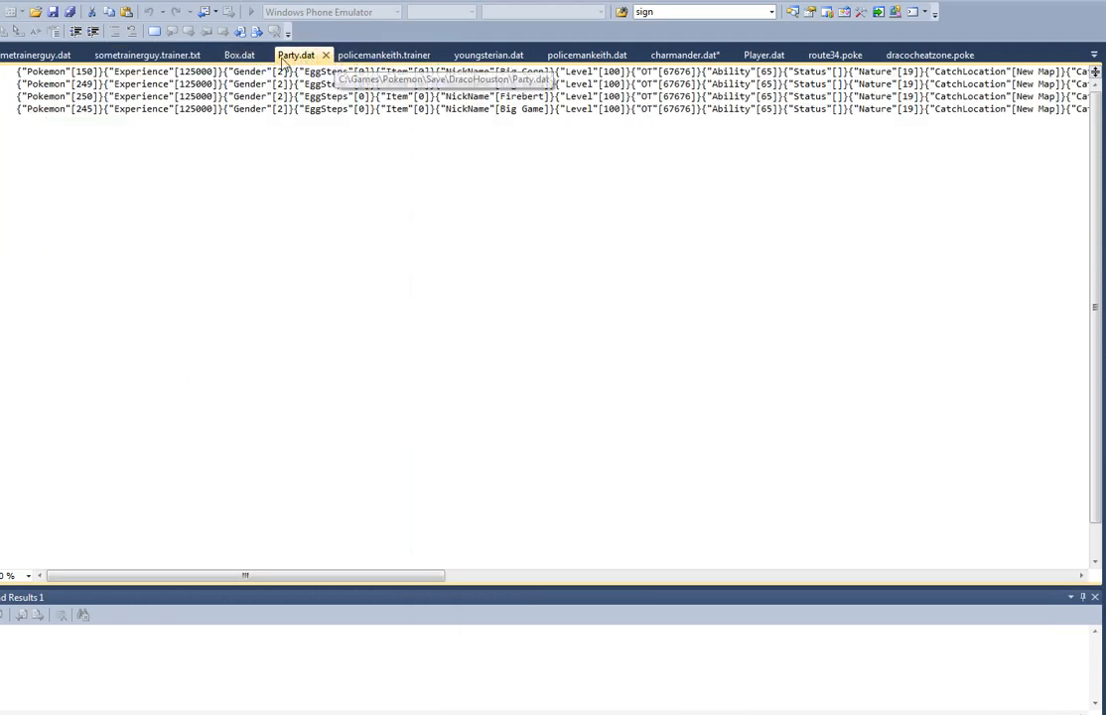
{"action": "left_click", "coordinate": [764, 56]}
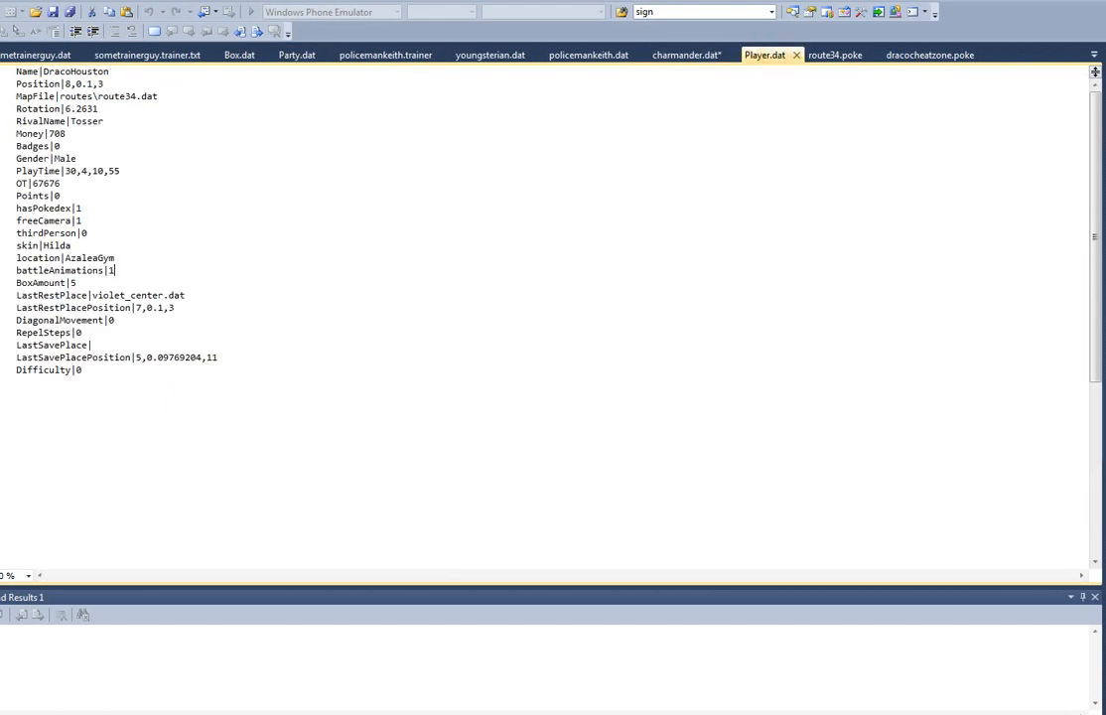
{"action": "left_click", "coordinate": [179, 103]}
{"action": "left_click", "coordinate": [206, 94]}
{"action": "key", "text": "ctrl+shift+Left"}
{"action": "key", "text": "ctrl+shift+Left"}
{"action": "key", "text": "ctrl+shift+Left"}
{"action": "key", "text": "ctrl+shift+Left"}
{"action": "key", "text": "ctrl+shift+Left"}
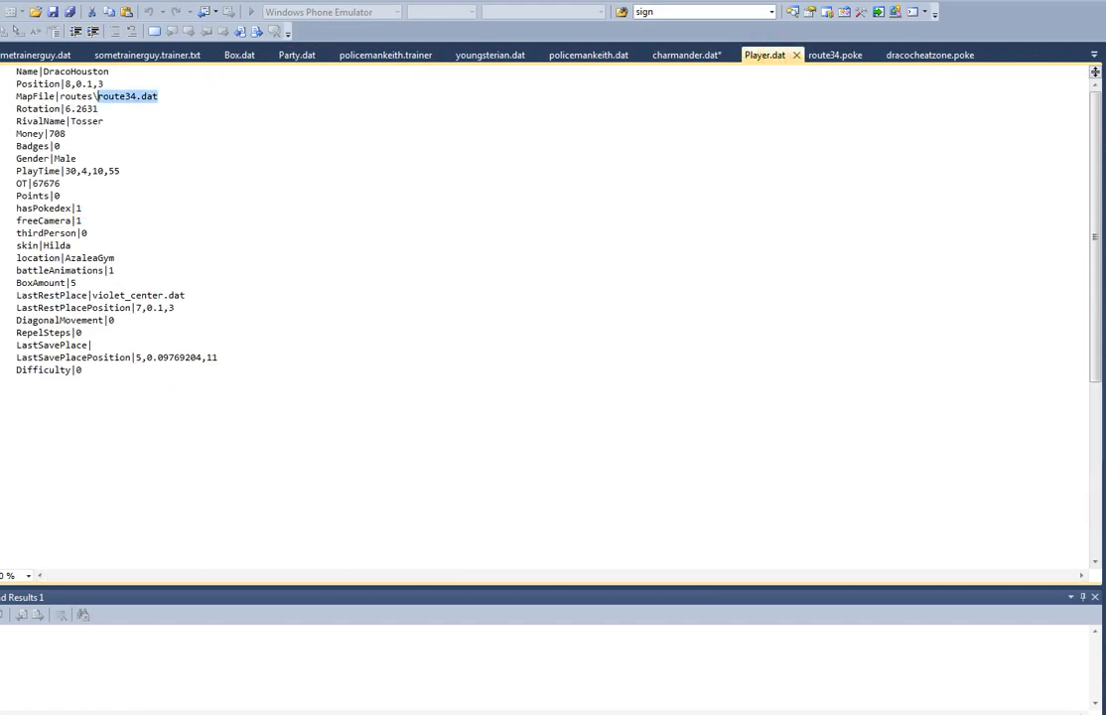
{"action": "type", "text": "barktown"}
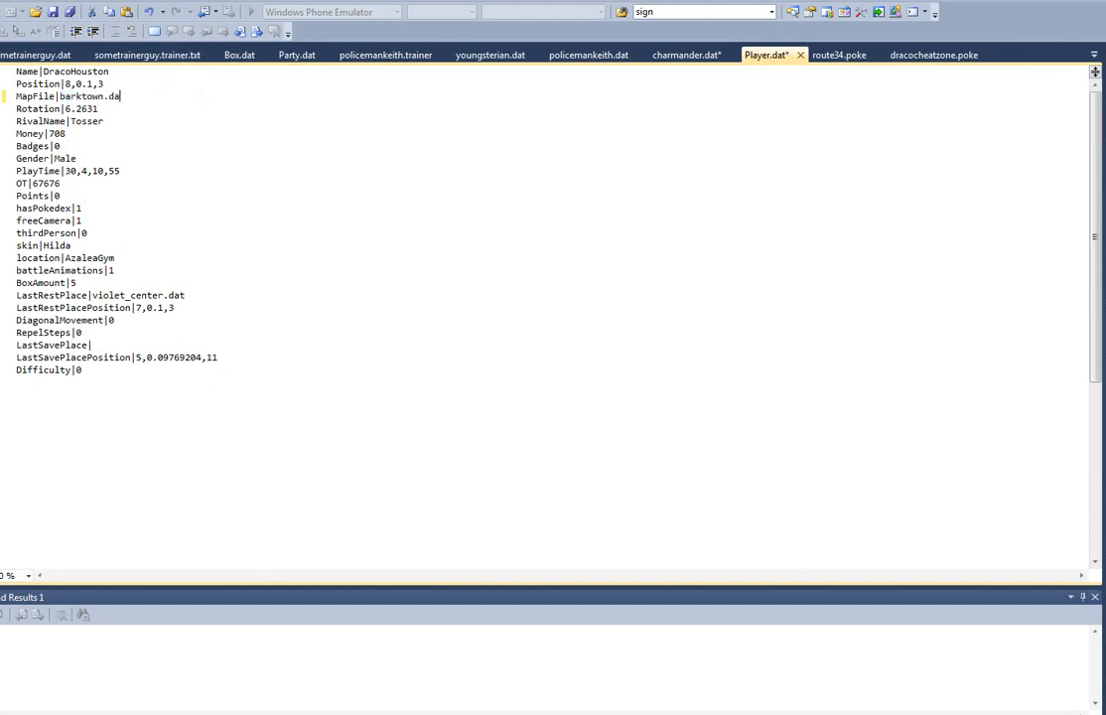
{"action": "key", "text": "ctrl+s"}
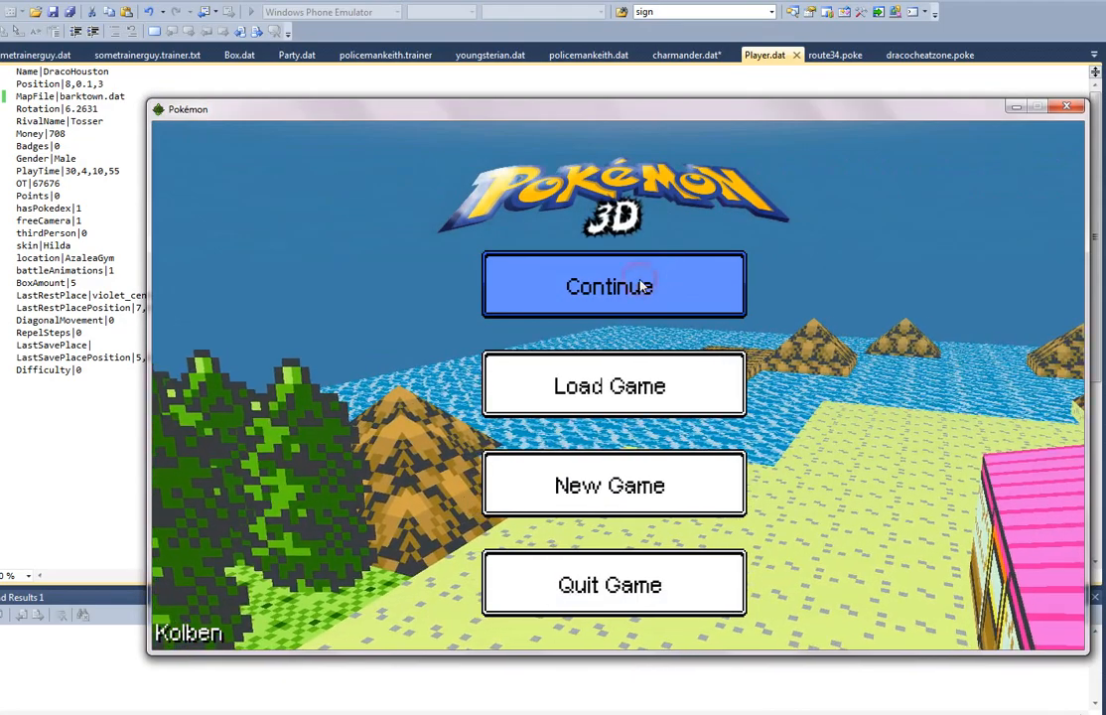
Step: Continue the saved Pokémon 3D game to check its starting location, and go back to the title menu
{"action": "left_click", "coordinate": [658, 279]}
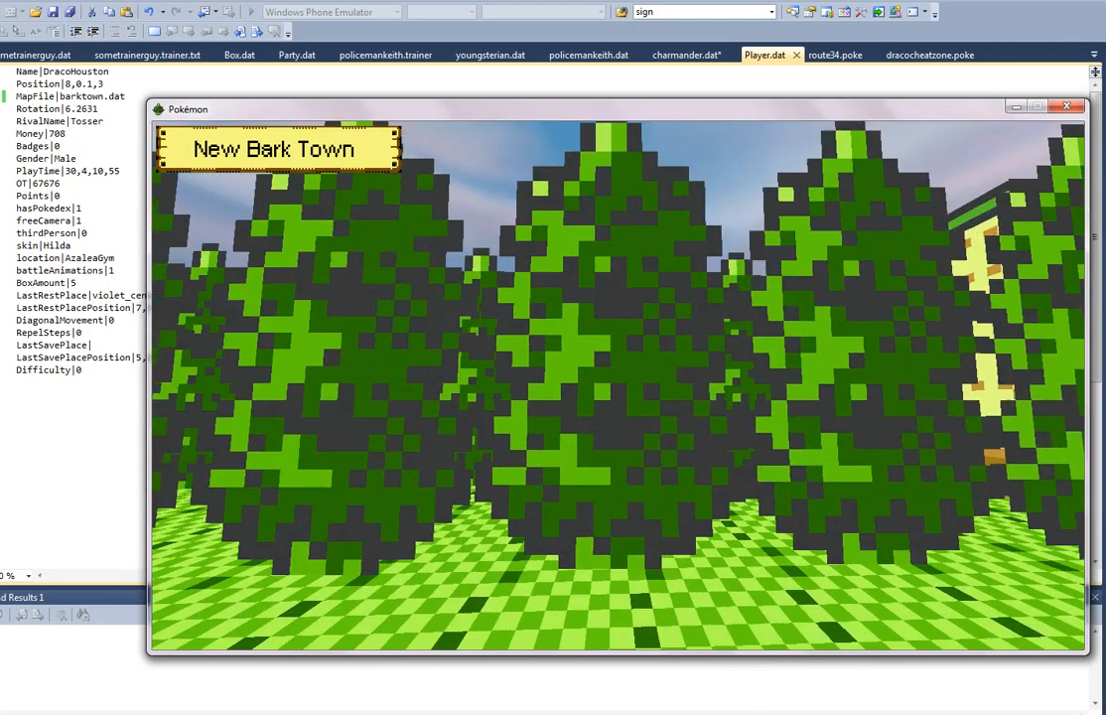
{"action": "key", "text": "Escape"}
{"action": "left_click", "coordinate": [603, 433]}
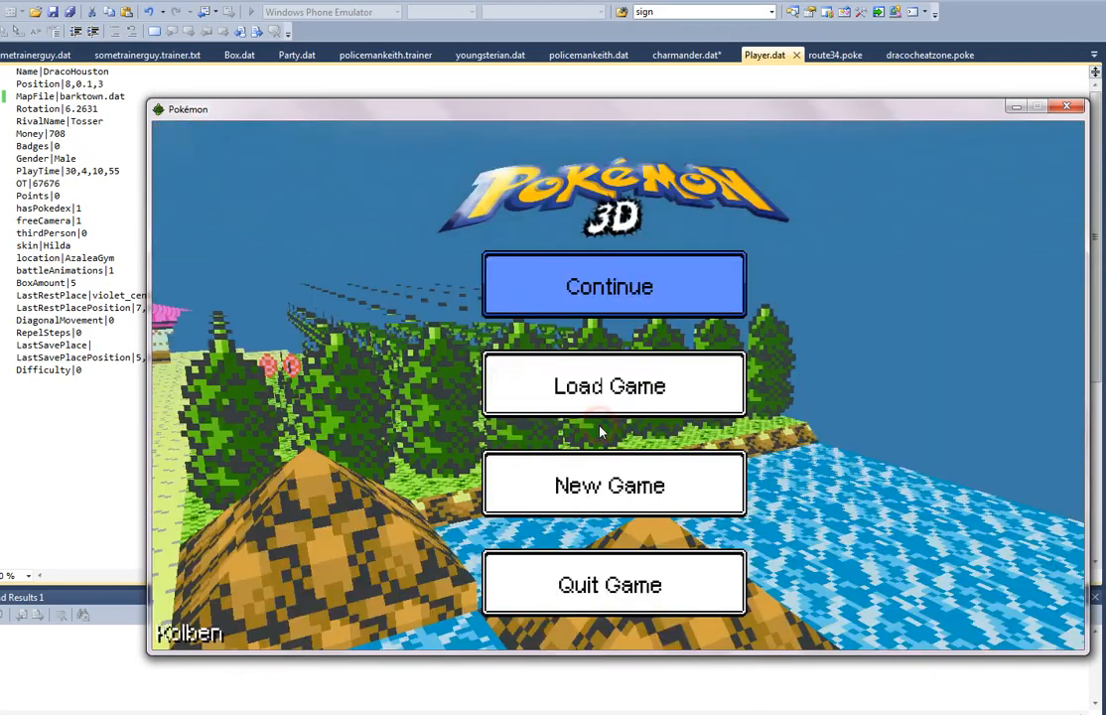
Step: Switch to Pokéditor, start adding a WarpBlock entity, and adjust the view around the path tiles
{"action": "mouse_move", "coordinate": [775, 713]}
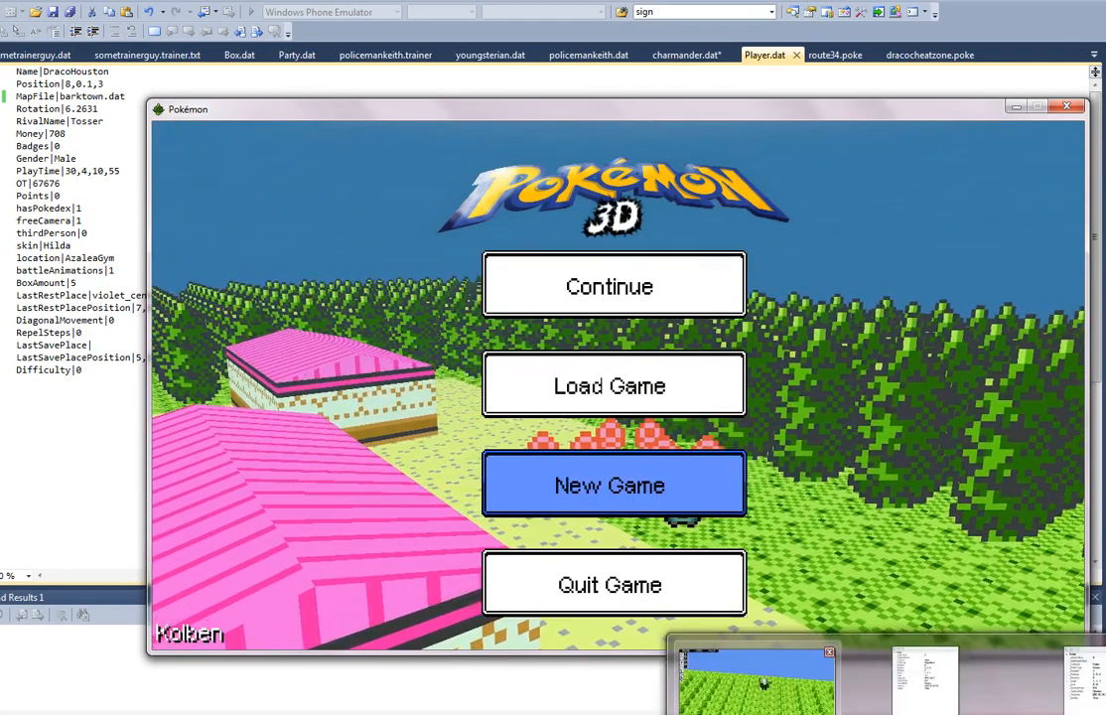
{"action": "left_click", "coordinate": [757, 685]}
{"action": "key", "text": "w"}
{"action": "right_click_drag", "start_coordinate": [592, 420], "coordinate": [483, 427]}
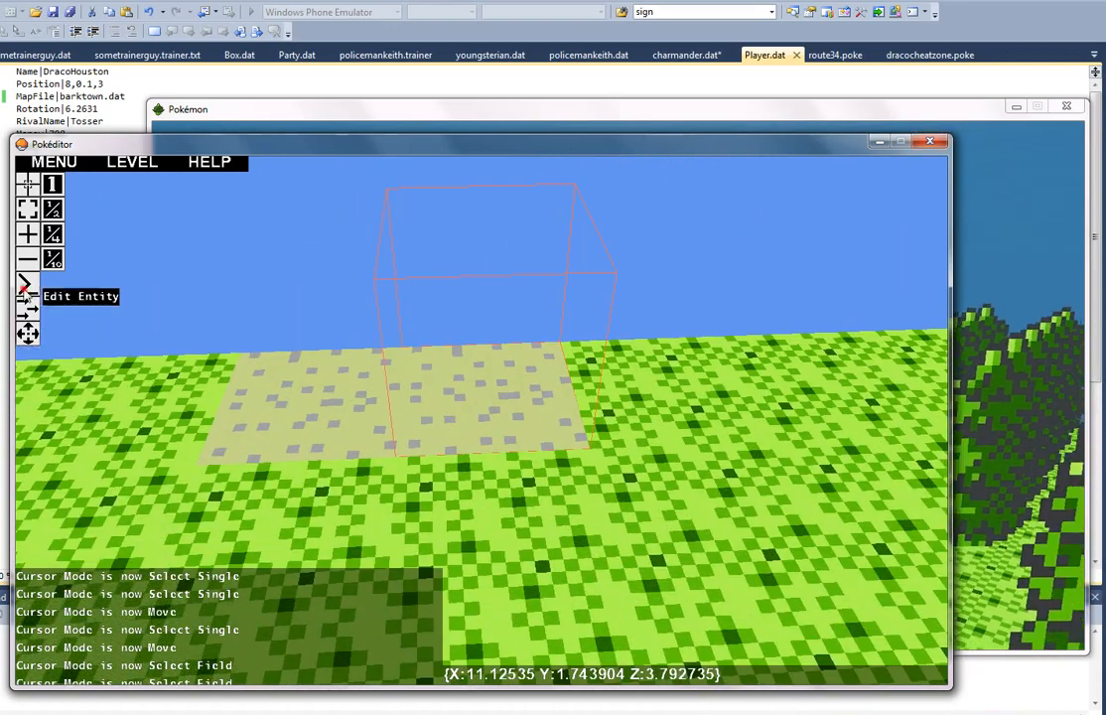
{"action": "left_click", "coordinate": [28, 235]}
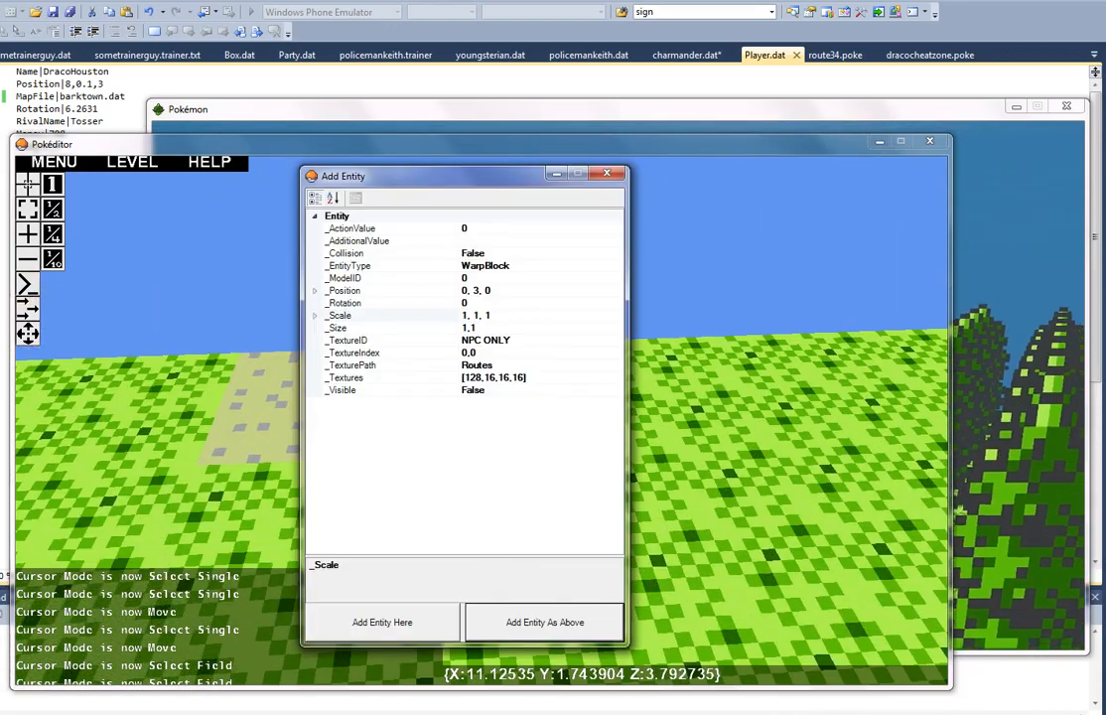
{"action": "right_click_drag", "start_coordinate": [737, 572], "coordinate": [476, 421]}
{"action": "key", "text": "d"}
{"action": "key", "text": "a"}
{"action": "left_click", "coordinate": [297, 409]}
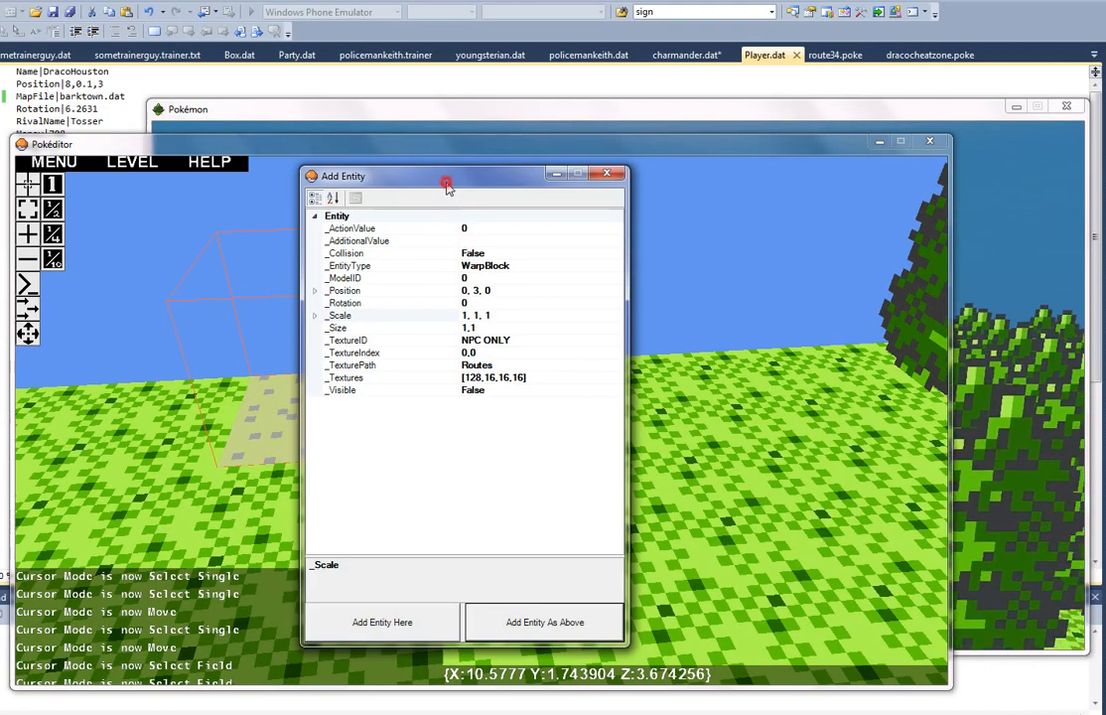
Step: Move the Add Entity window clear of the path tiles and open the WarpBlock's AdditionalValue for editing
{"action": "left_click_drag", "start_coordinate": [445, 178], "coordinate": [181, 226]}
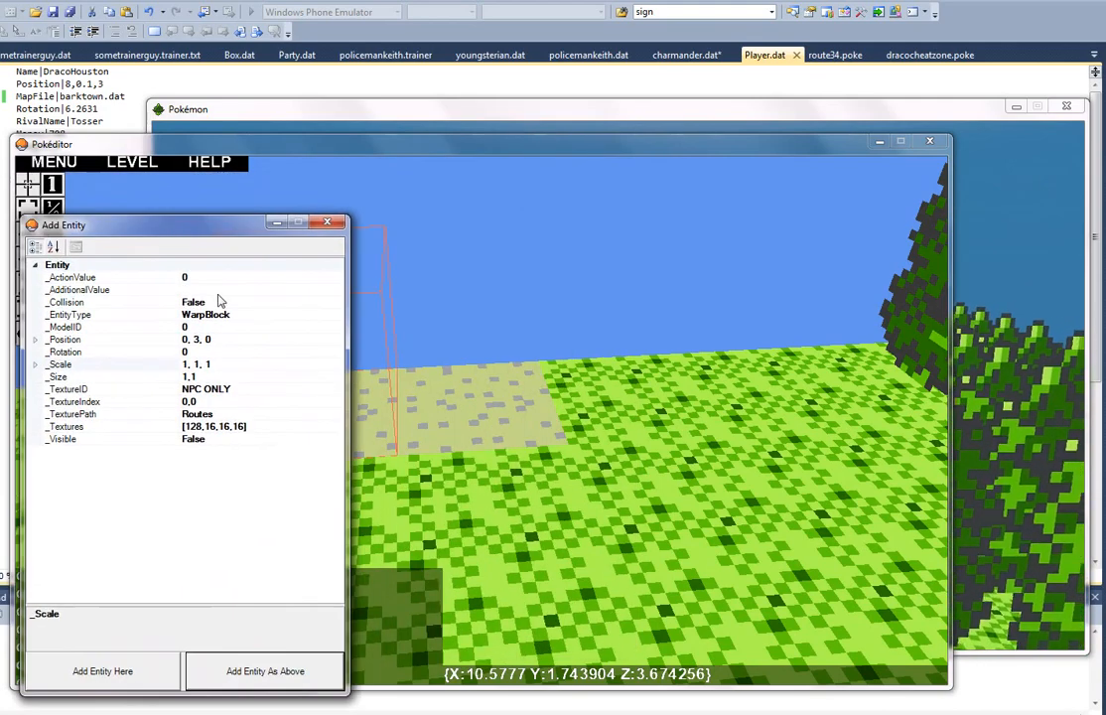
{"action": "left_click", "coordinate": [217, 289]}
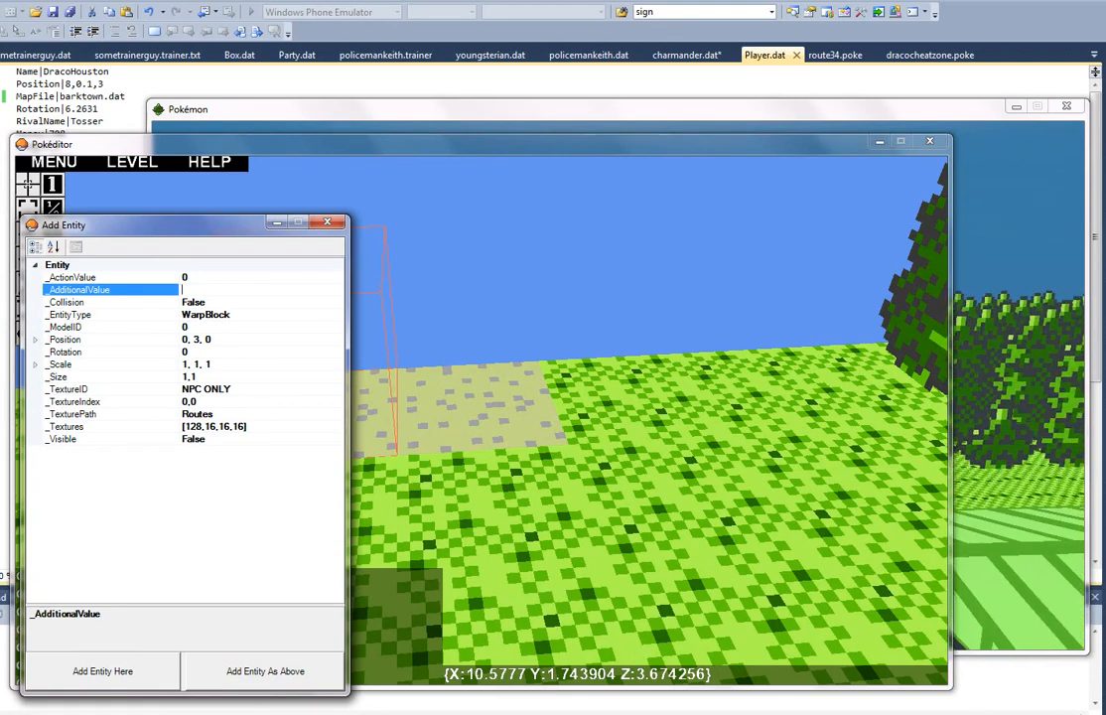
{"action": "mouse_move", "coordinate": [924, 714]}
{"action": "mouse_move", "coordinate": [151, 714]}
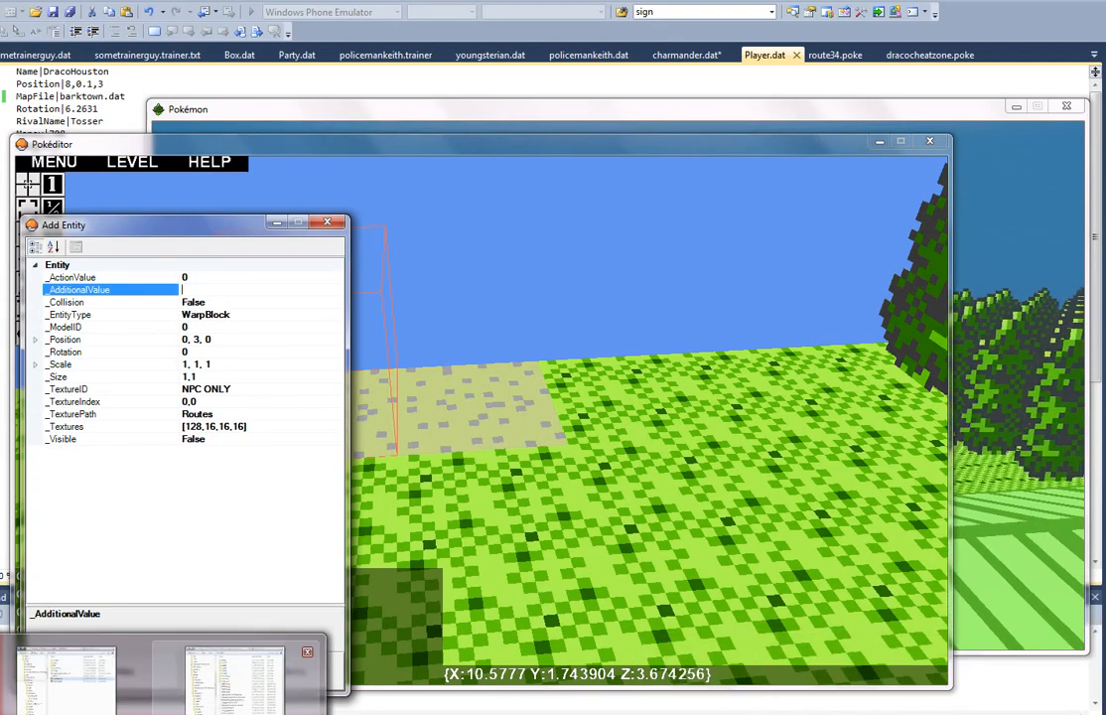
{"action": "mouse_move", "coordinate": [286, 714]}
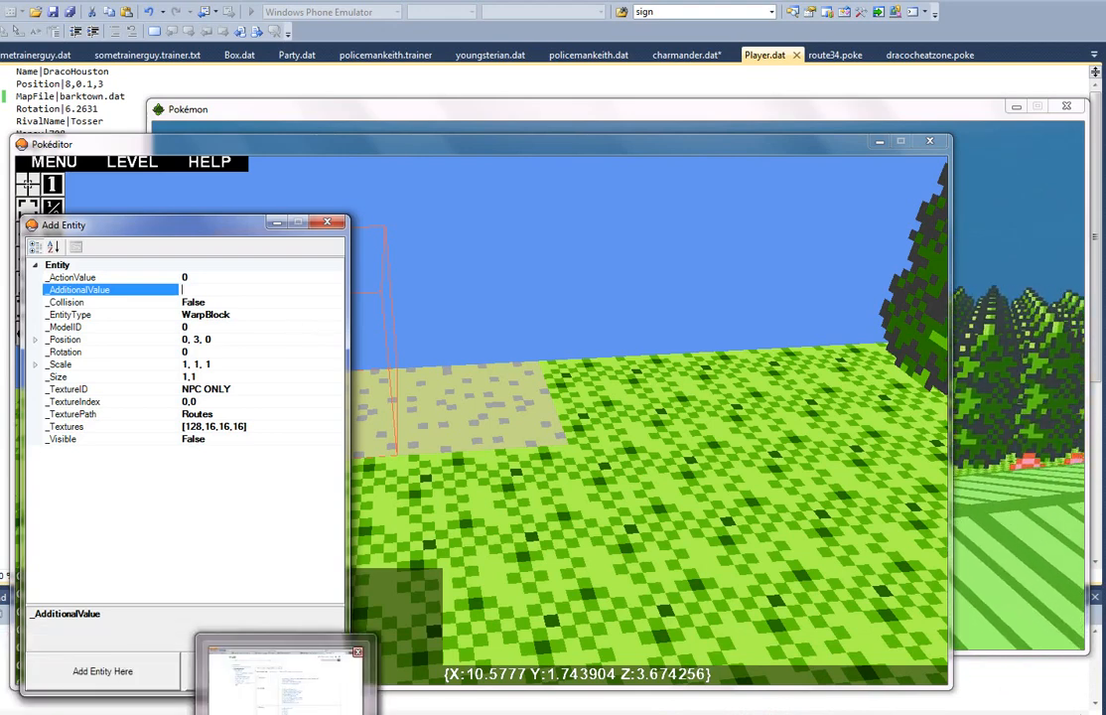
{"action": "left_click", "coordinate": [286, 714]}
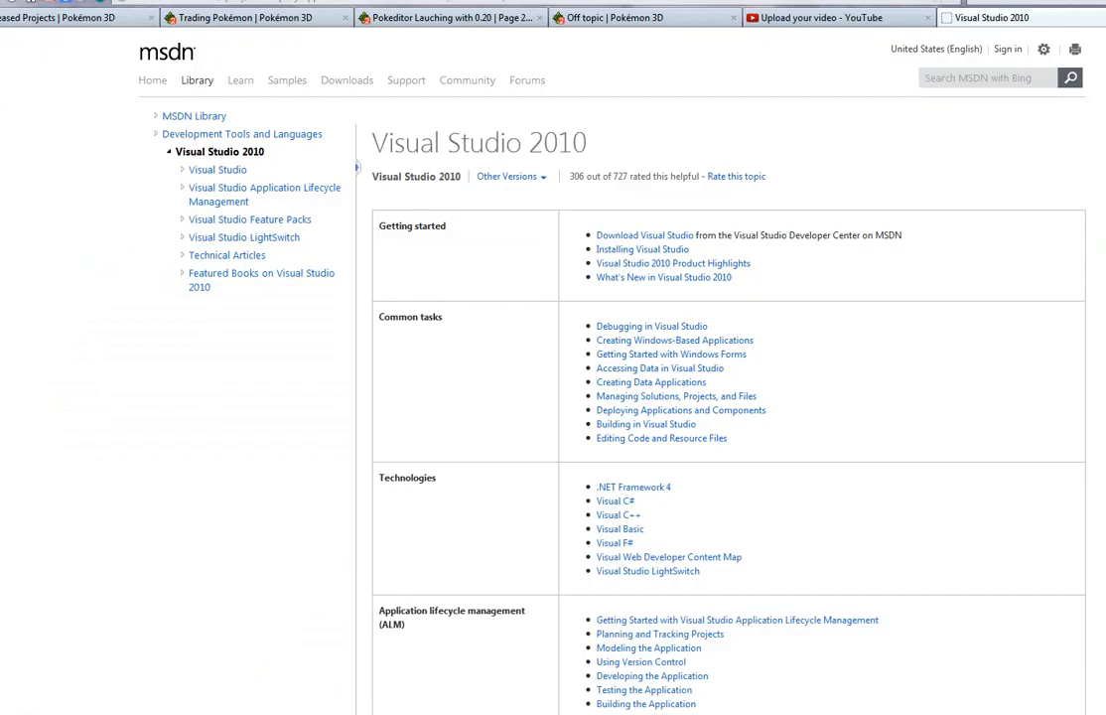
{"action": "left_click", "coordinate": [286, 714]}
Step: Browse to the Pokemon game's maps folder and open route29.dat in Visual Studio
{"action": "mouse_move", "coordinate": [151, 714]}
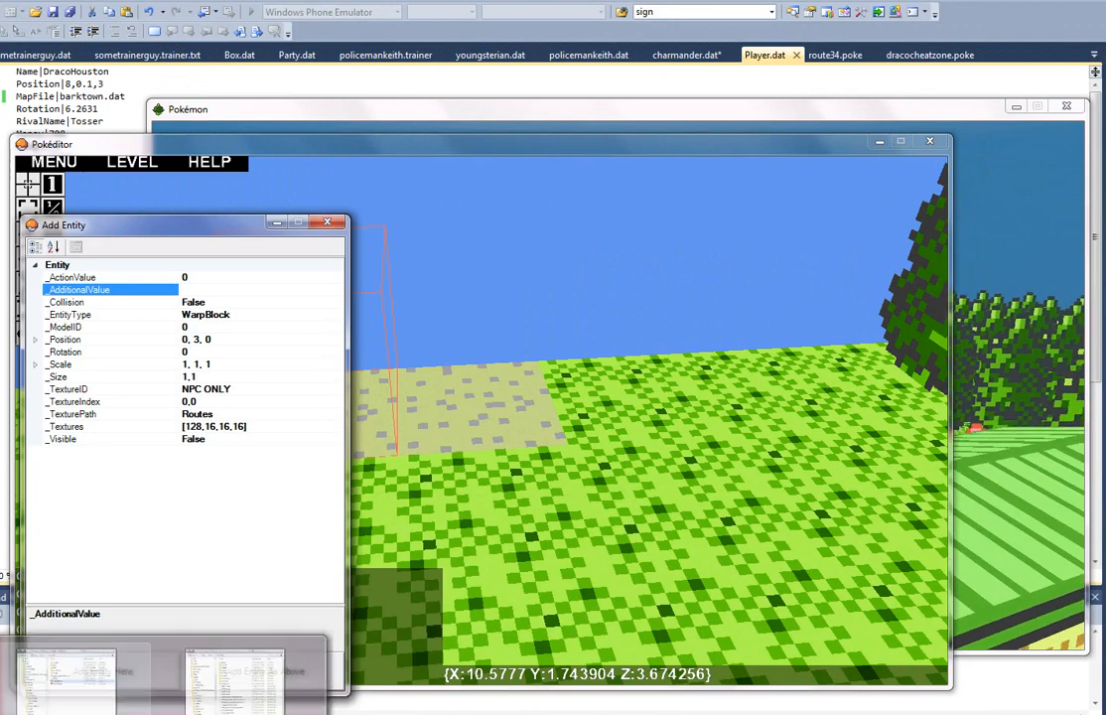
{"action": "left_click", "coordinate": [67, 686]}
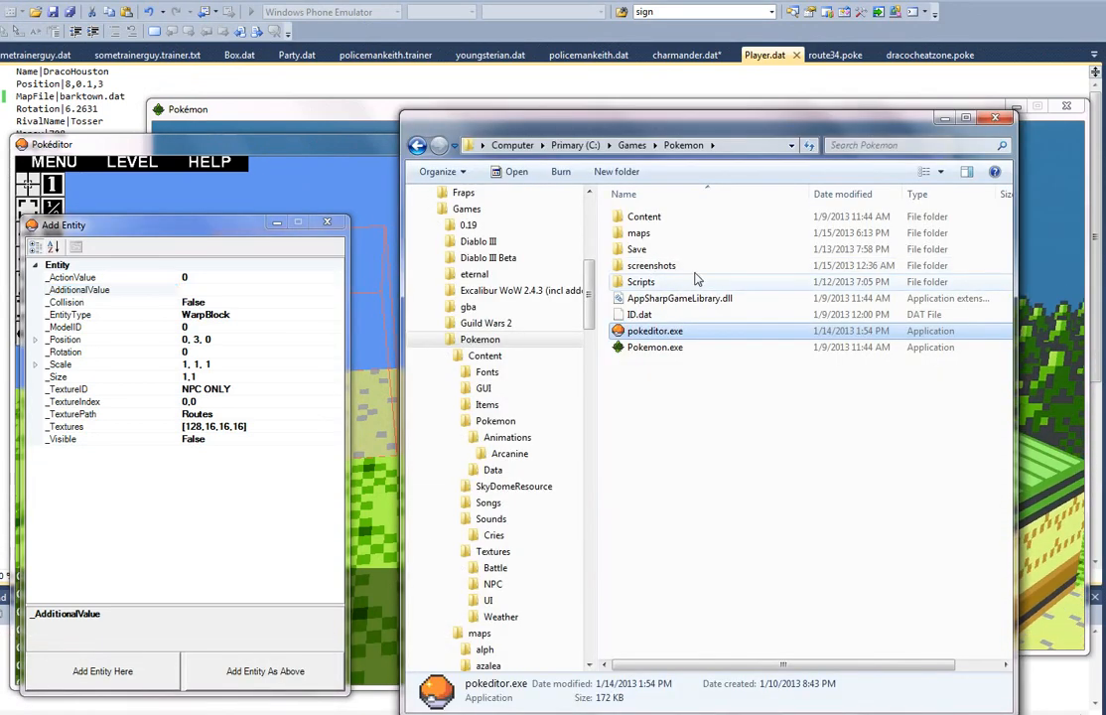
{"action": "double_click", "coordinate": [724, 234]}
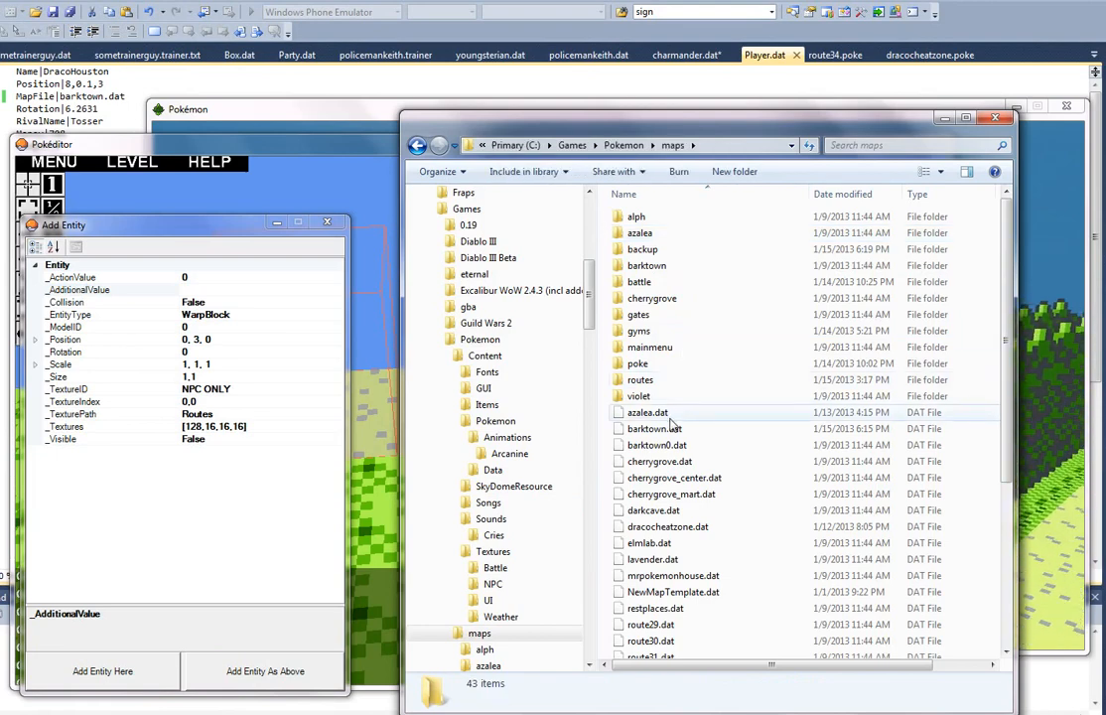
{"action": "double_click", "coordinate": [683, 382]}
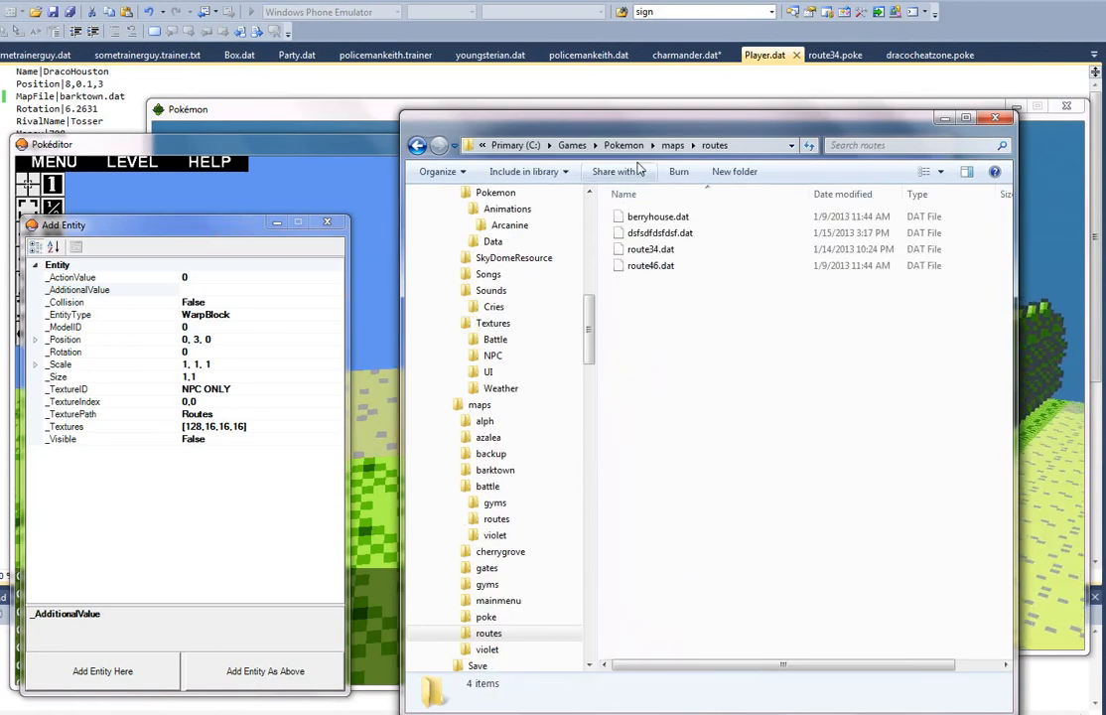
{"action": "left_click", "coordinate": [664, 150]}
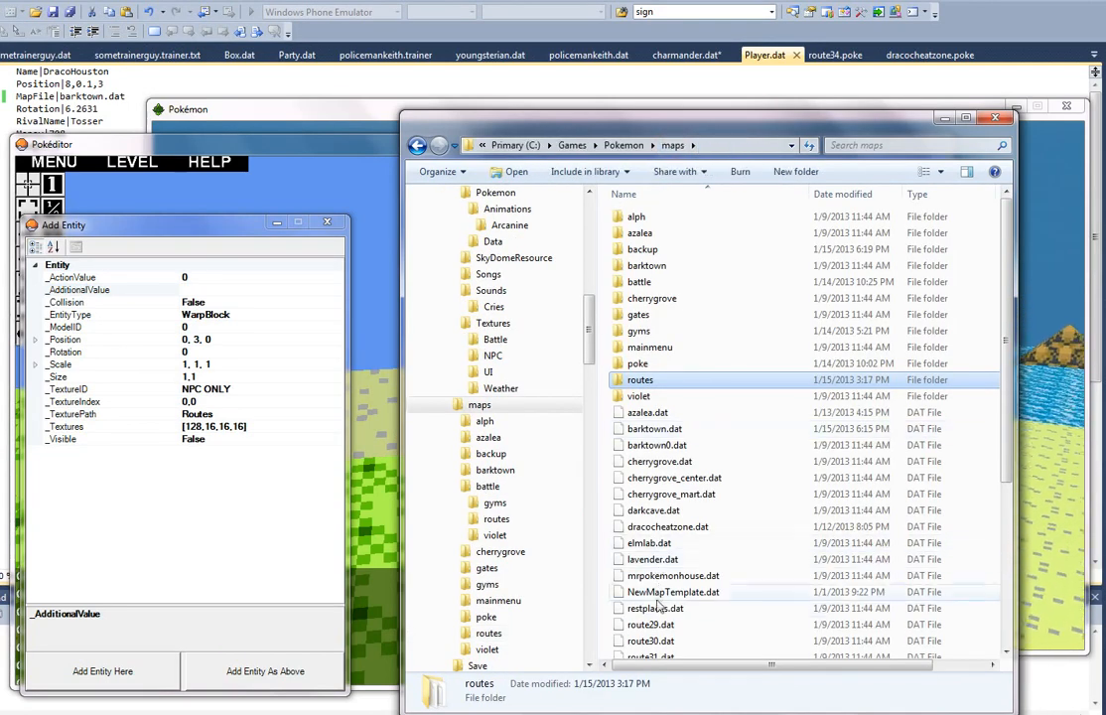
{"action": "left_click", "coordinate": [667, 625]}
{"action": "left_click_drag", "start_coordinate": [668, 625], "coordinate": [173, 60]}
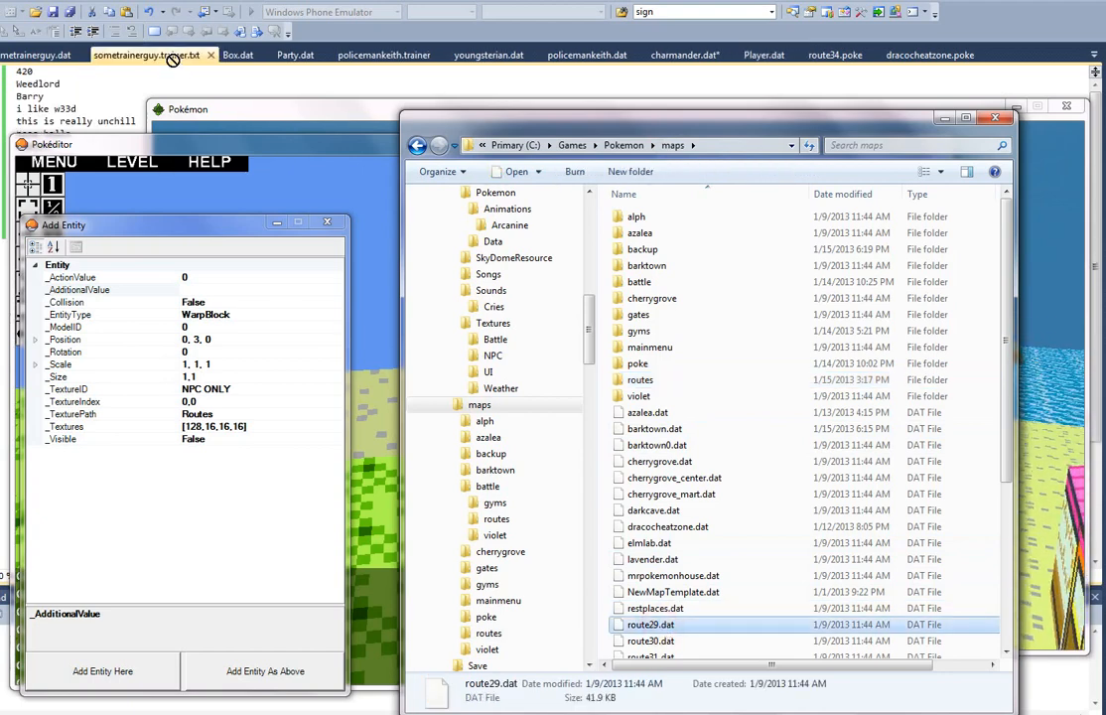
{"action": "mouse_move", "coordinate": [92, 56]}
{"action": "left_mouse_down"}
{"action": "mouse_move", "coordinate": [64, 54]}
{"action": "mouse_move", "coordinate": [74, 58]}
{"action": "left_mouse_up"}
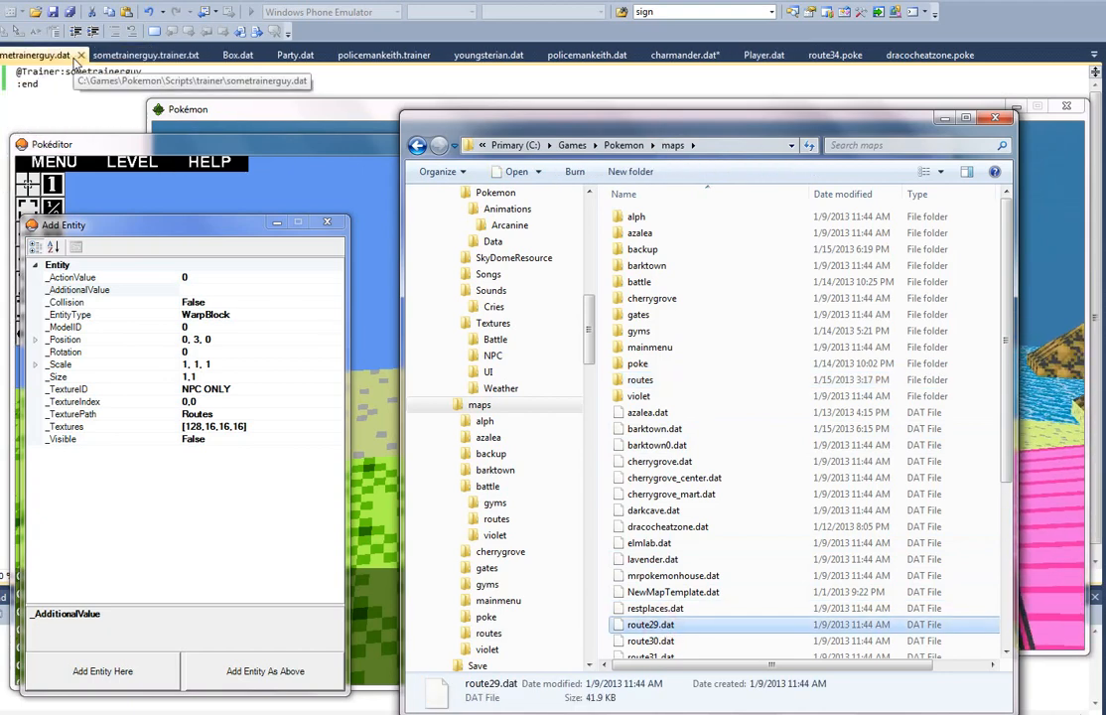
{"action": "left_click_drag", "start_coordinate": [450, 381], "coordinate": [93, 99]}
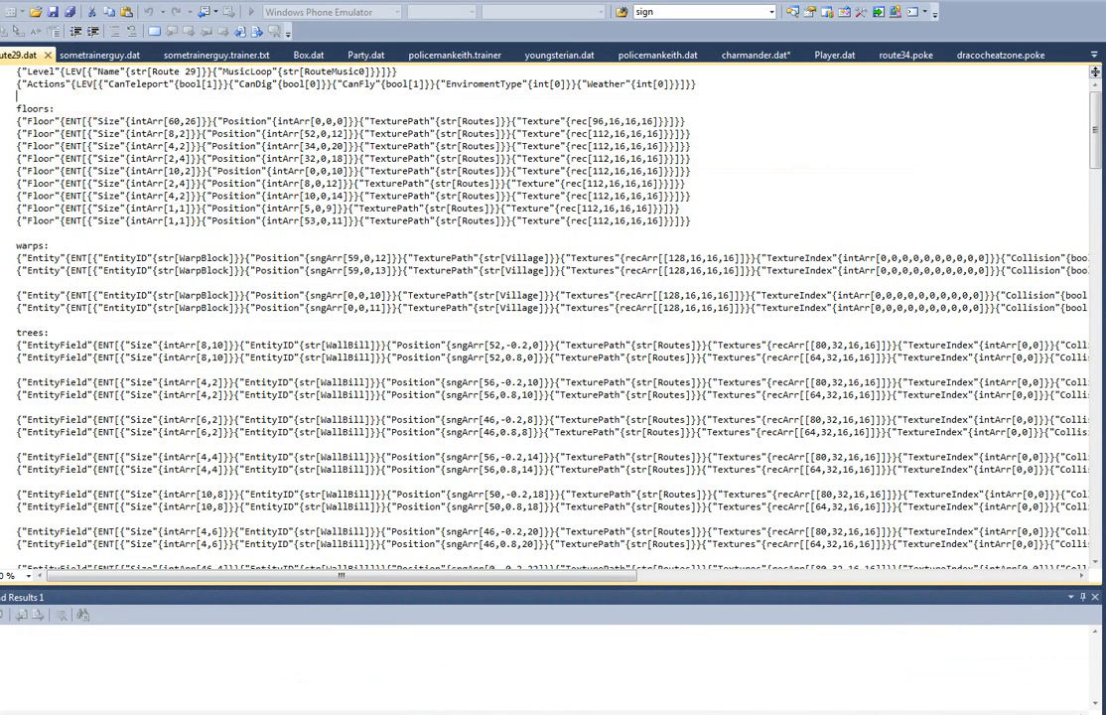
Step: In the warps section of route29.dat, copy the first WarpBlock's destination string barktown.dat,0,0.1,14,0
{"action": "scroll", "coordinate": [554, 318], "scroll_direction": "down", "scroll_amount": 2}
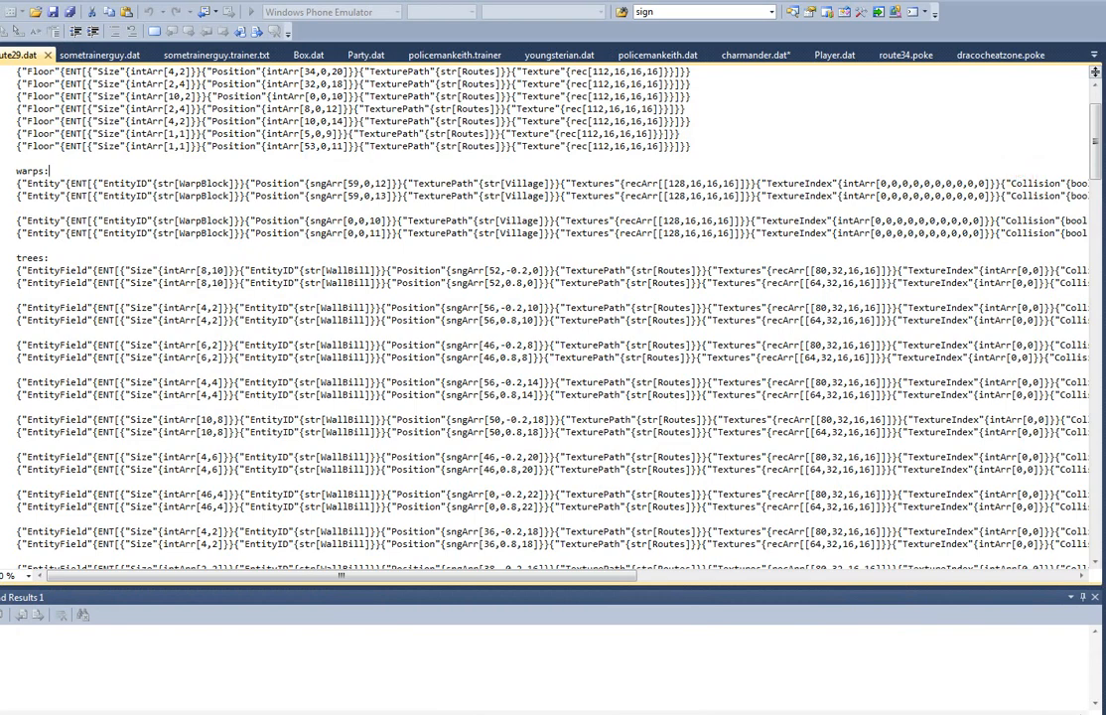
{"action": "left_click", "coordinate": [1025, 179]}
{"action": "key", "text": "End"}
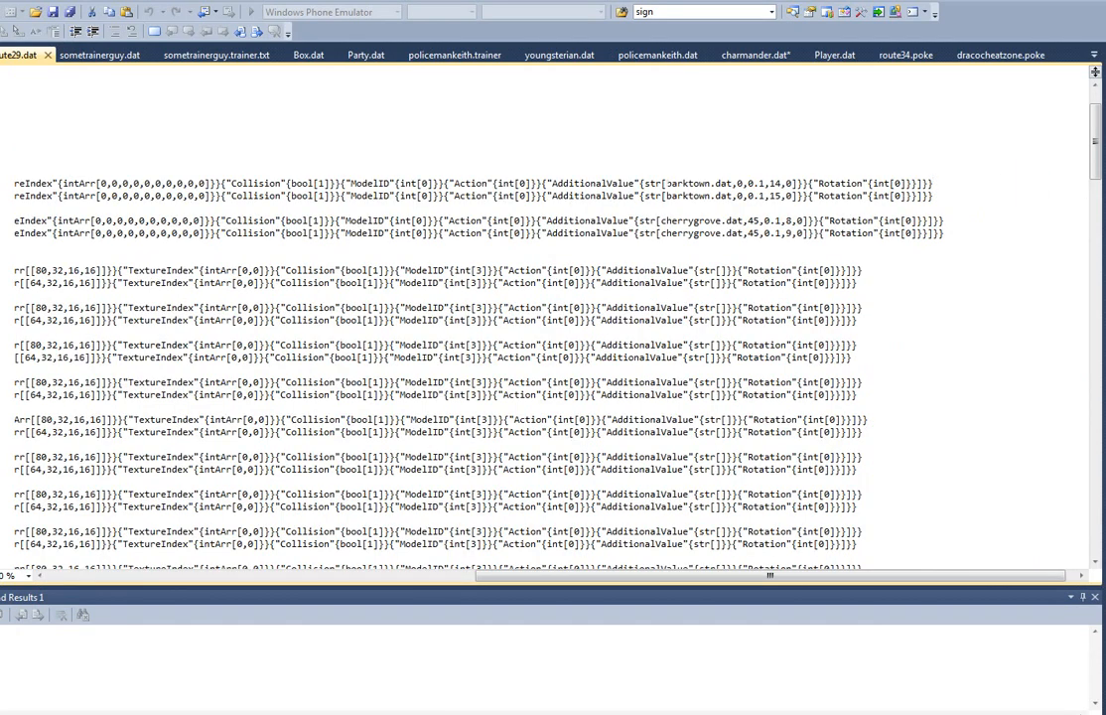
{"action": "left_click_drag", "start_coordinate": [663, 182], "coordinate": [49, 171]}
{"action": "left_click_drag", "start_coordinate": [978, 158], "coordinate": [985, 182]}
{"action": "key", "text": "End"}
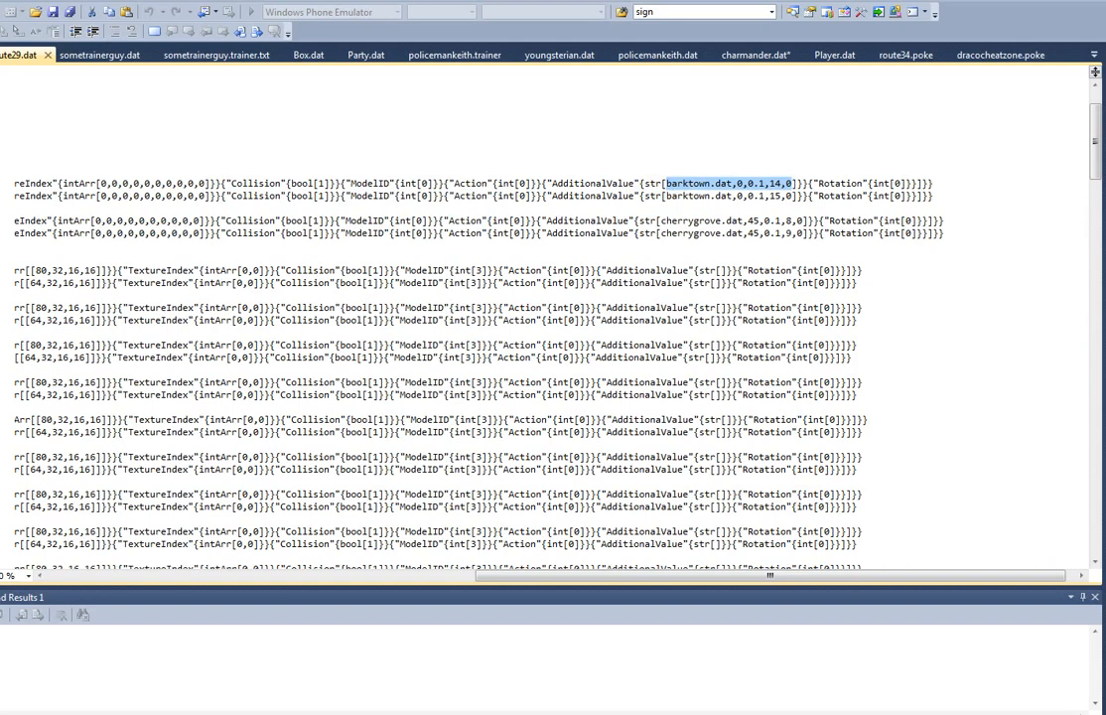
{"action": "mouse_move", "coordinate": [1072, 714]}
{"action": "left_click", "coordinate": [1084, 683]}
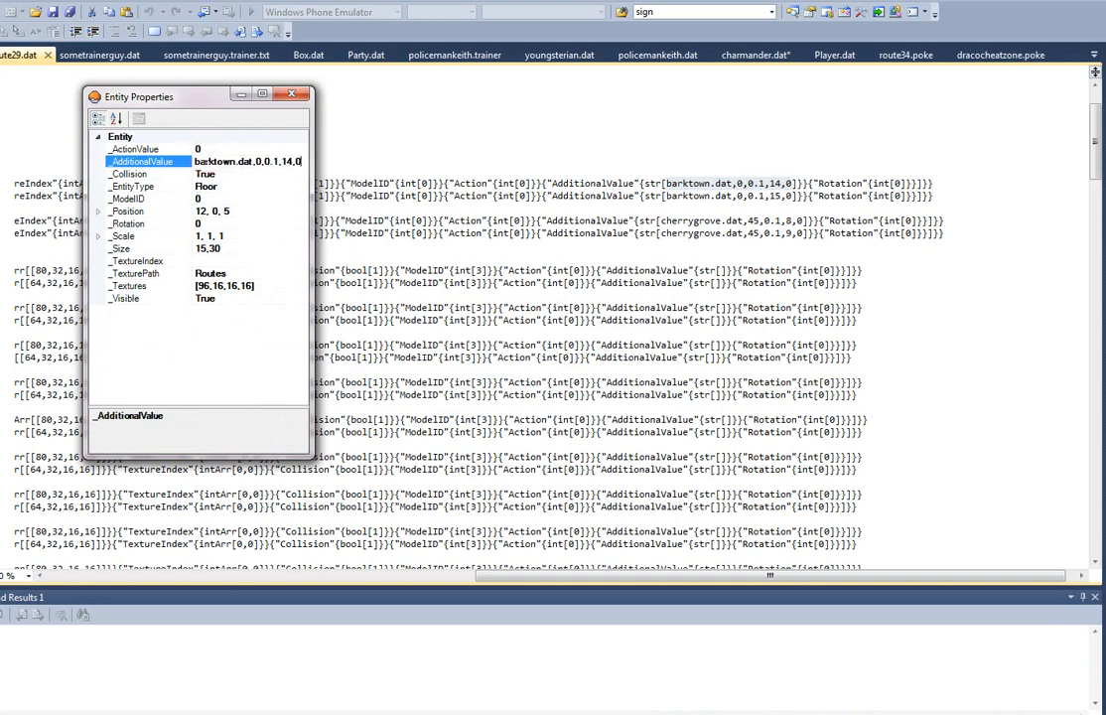
{"action": "key", "text": "Return"}
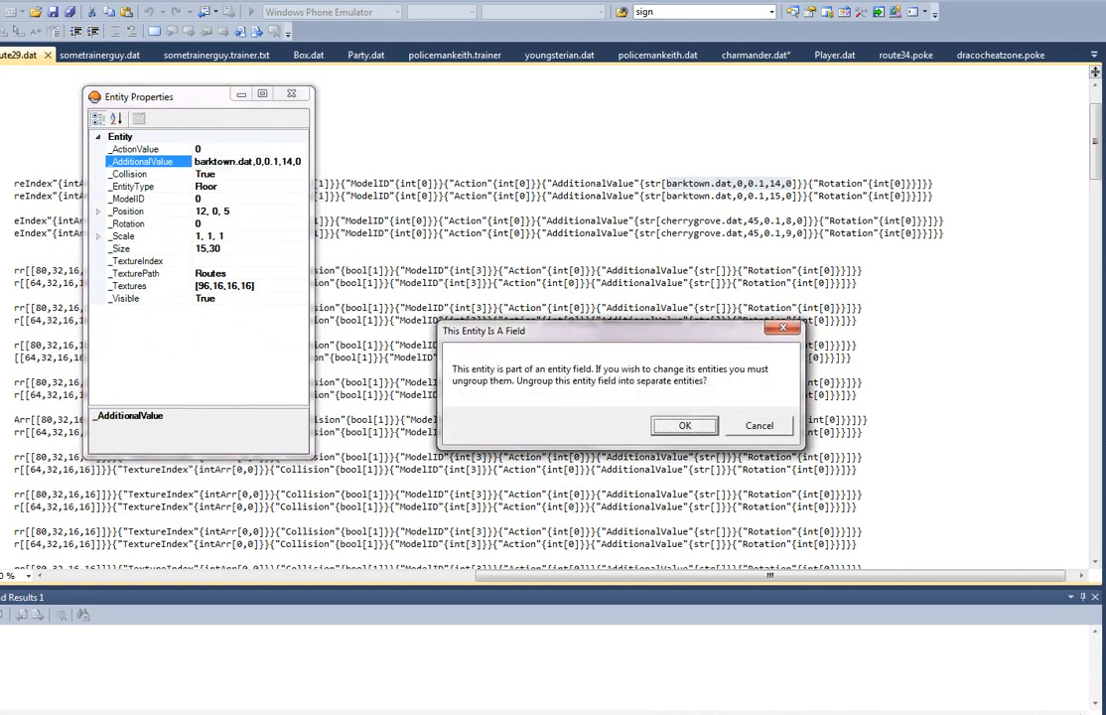
{"action": "left_click", "coordinate": [747, 429]}
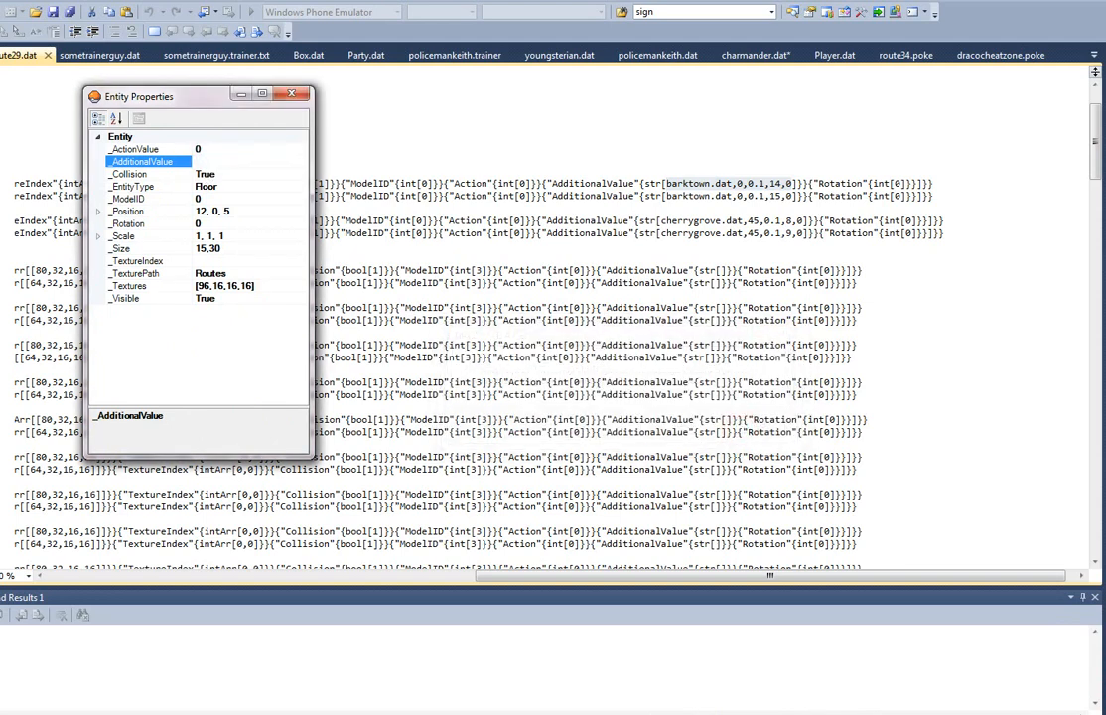
Step: In Pokéditor, set the path WarpBlocks' AdditionalValue to barktown.dat,0,0.1,15,0 at position 14,0,4 and barktown.dat,0,0.1,14,0 at 14,0,3
{"action": "key", "text": "alt+Tab"}
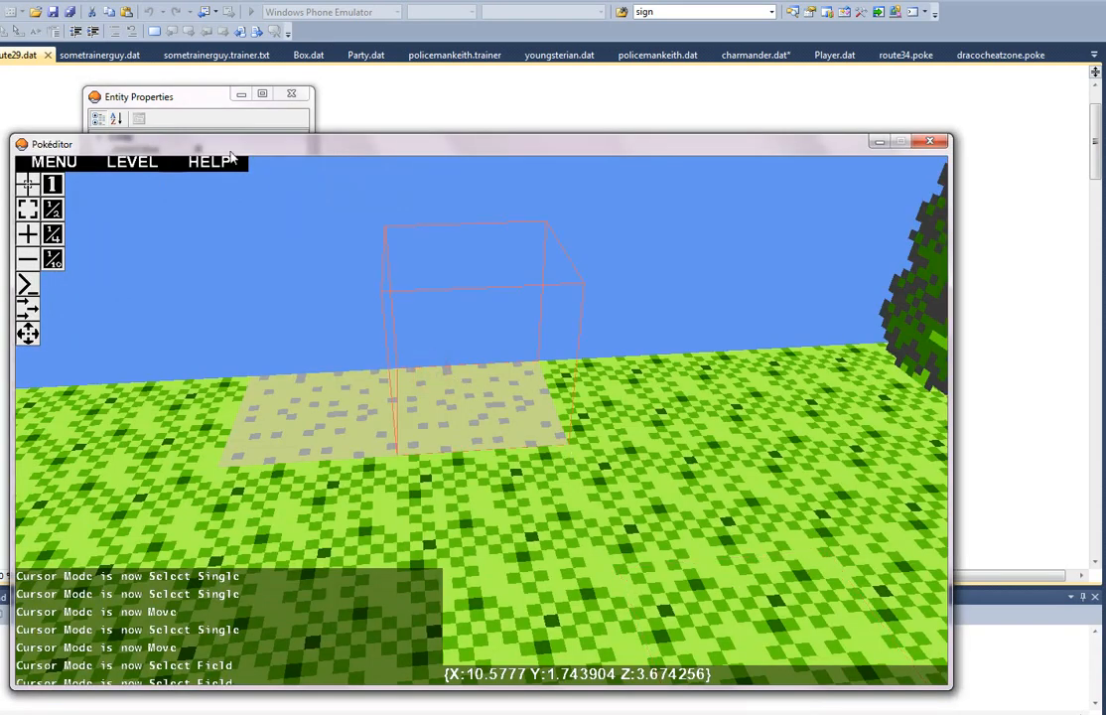
{"action": "left_click", "coordinate": [175, 97]}
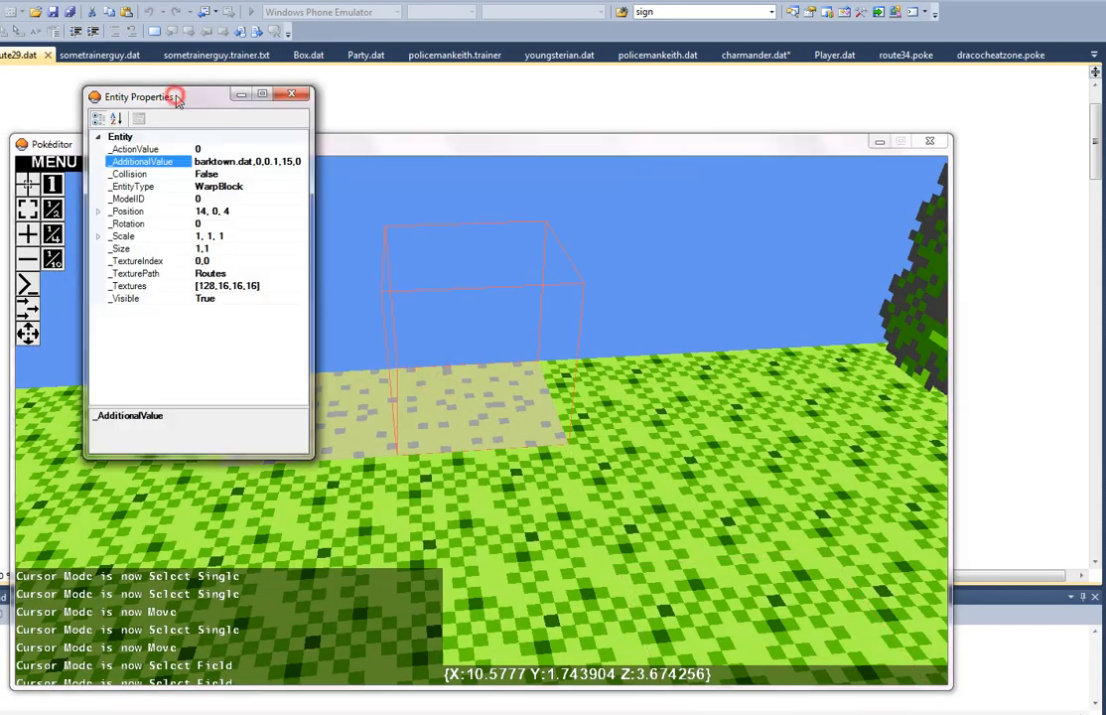
{"action": "left_click", "coordinate": [357, 421]}
{"action": "left_click", "coordinate": [191, 118]}
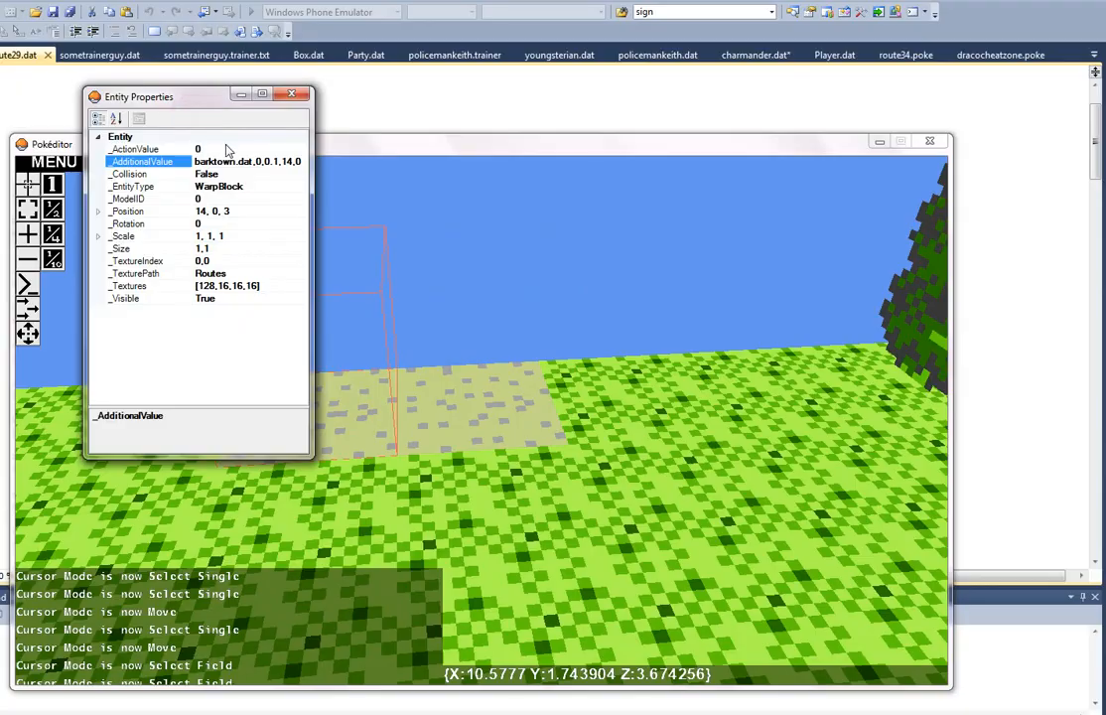
Step: Examine the route's trees and grass from above and review the WarpBlock's entity properties
{"action": "right_click_drag", "start_coordinate": [394, 283], "coordinate": [481, 421]}
{"action": "key", "text": "s"}
{"action": "key", "text": "d"}
{"action": "key", "text": "s"}
{"action": "key", "text": "a"}
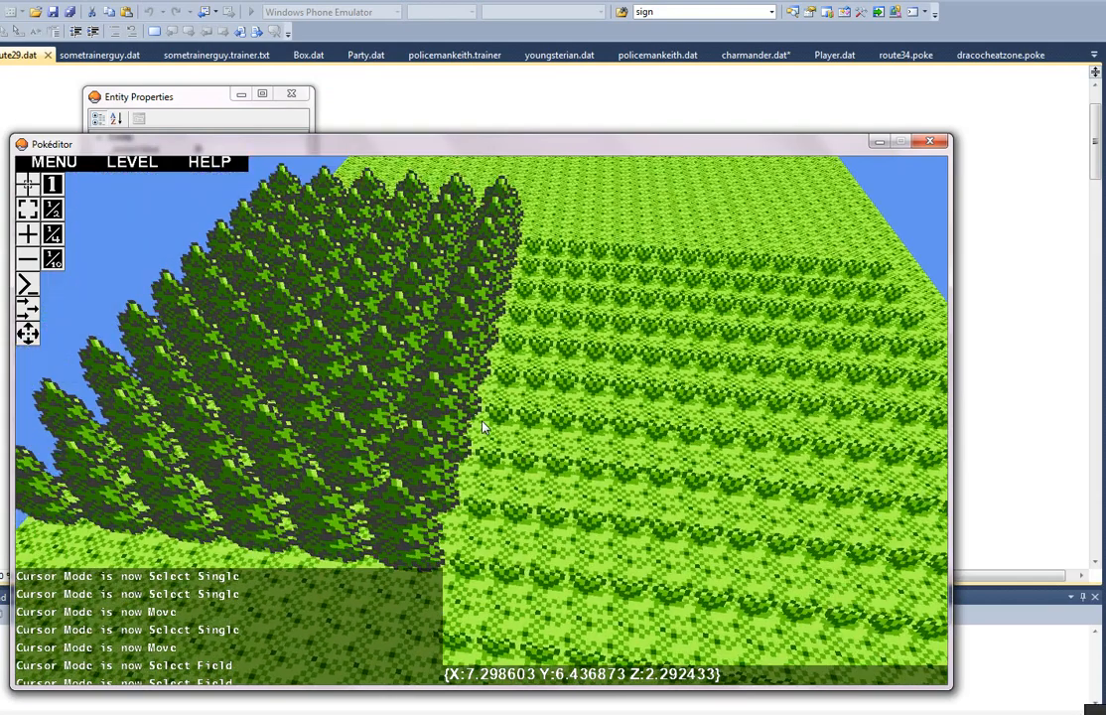
{"action": "key", "text": "s"}
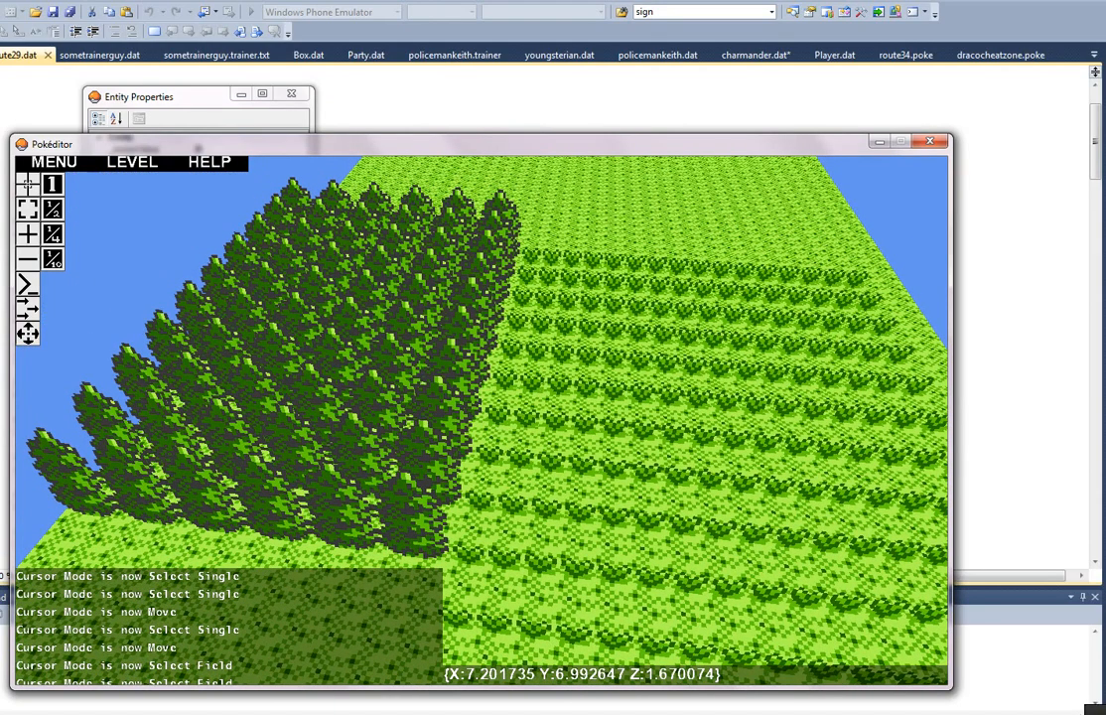
{"action": "key", "text": "a"}
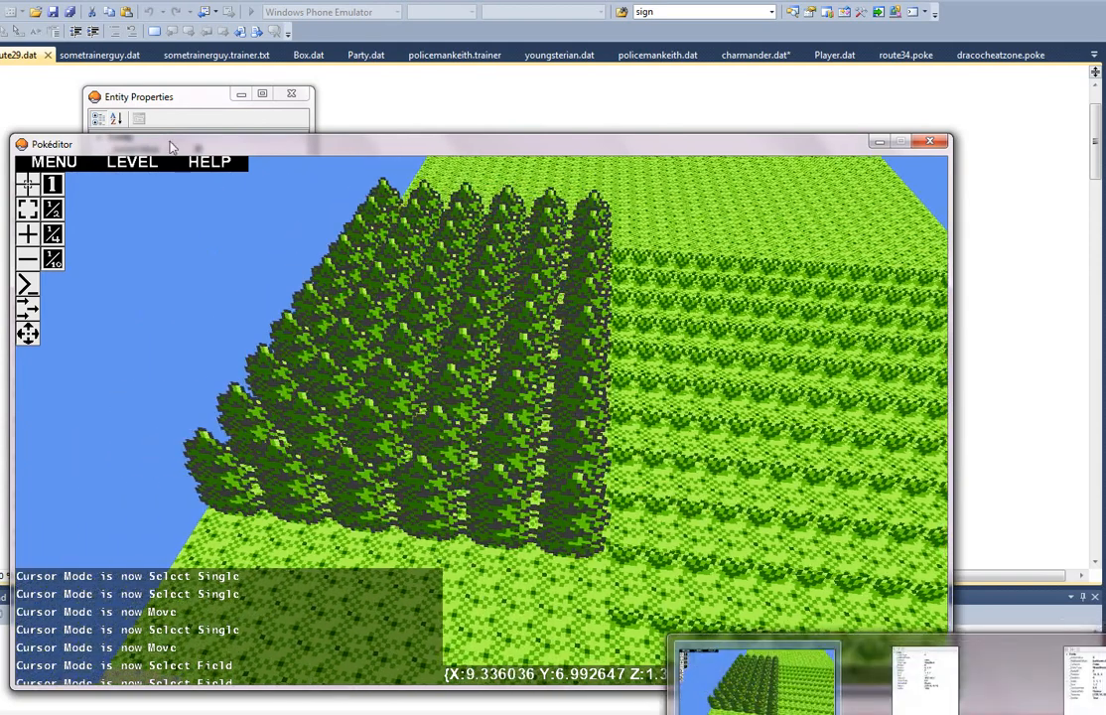
{"action": "left_click", "coordinate": [177, 96]}
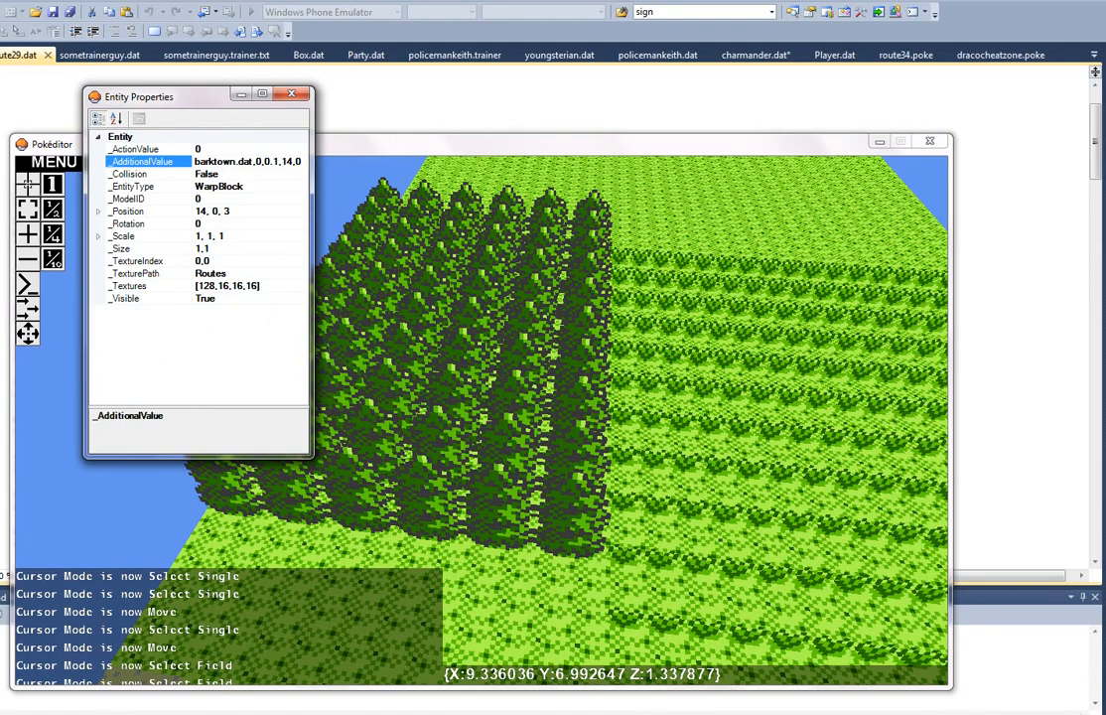
Step: In Player.dat, set Position to 1,0.1,13, save the file, and continue the saved game in Pokémon 3D
{"action": "left_click", "coordinate": [447, 114]}
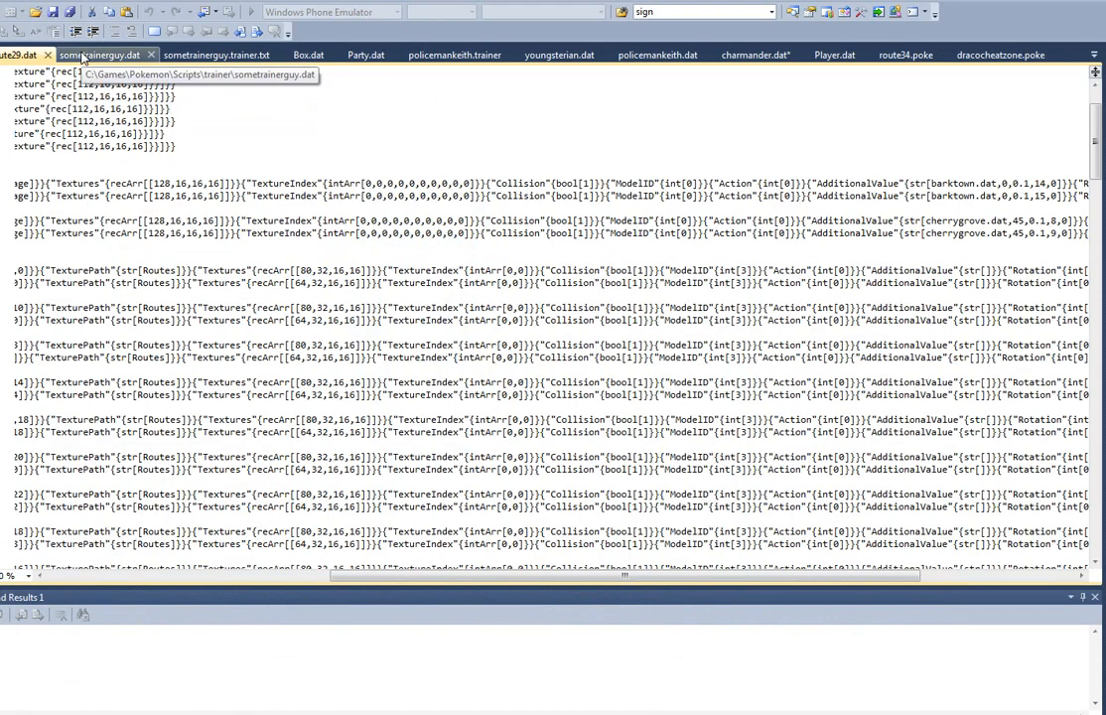
{"action": "left_click", "coordinate": [829, 56]}
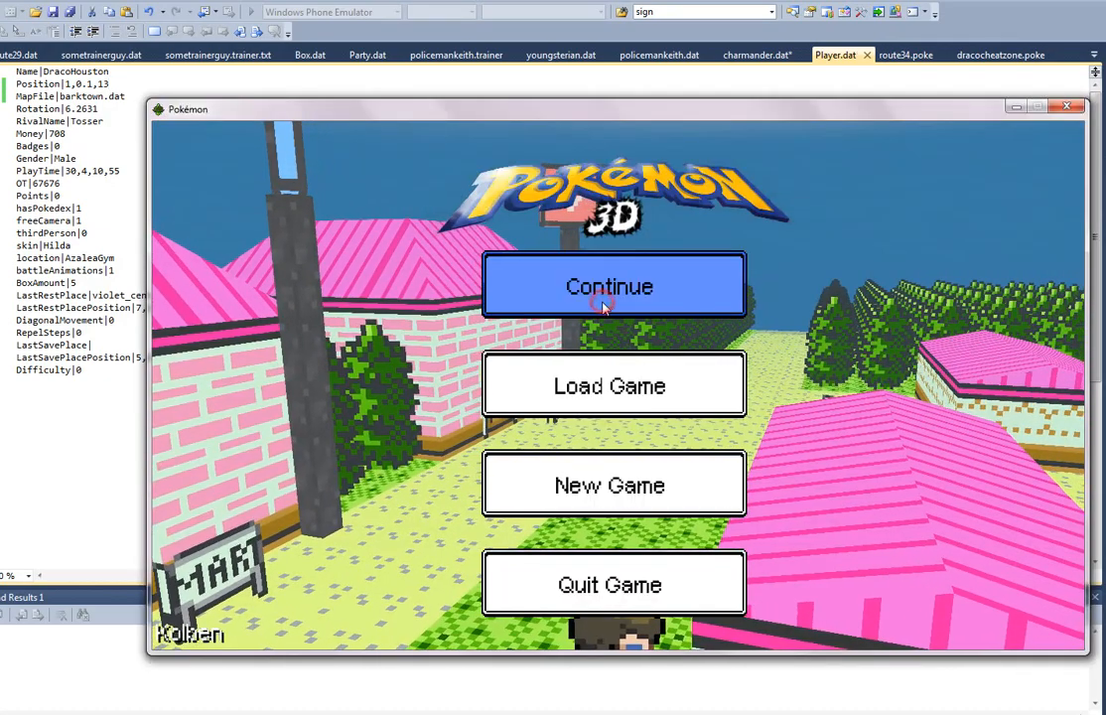
{"action": "left_click", "coordinate": [612, 296]}
Step: Walk the player along New Bark Town's tree-lined path toward the route exit
{"action": "key", "text": "w"}
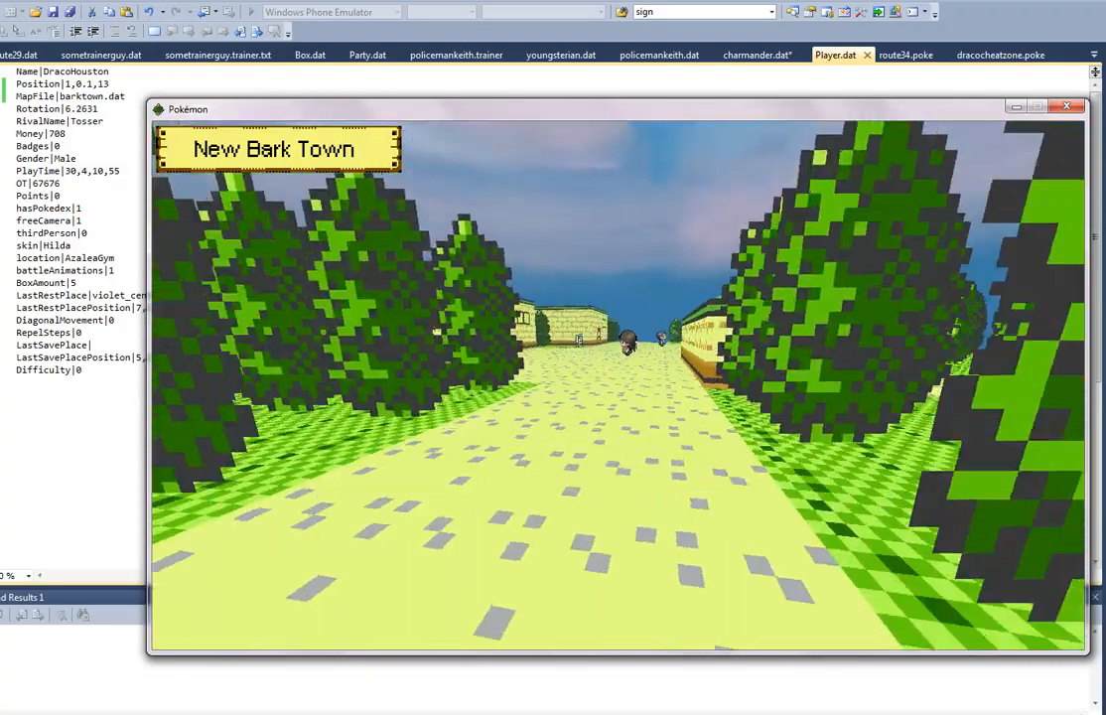
{"action": "key", "text": "w"}
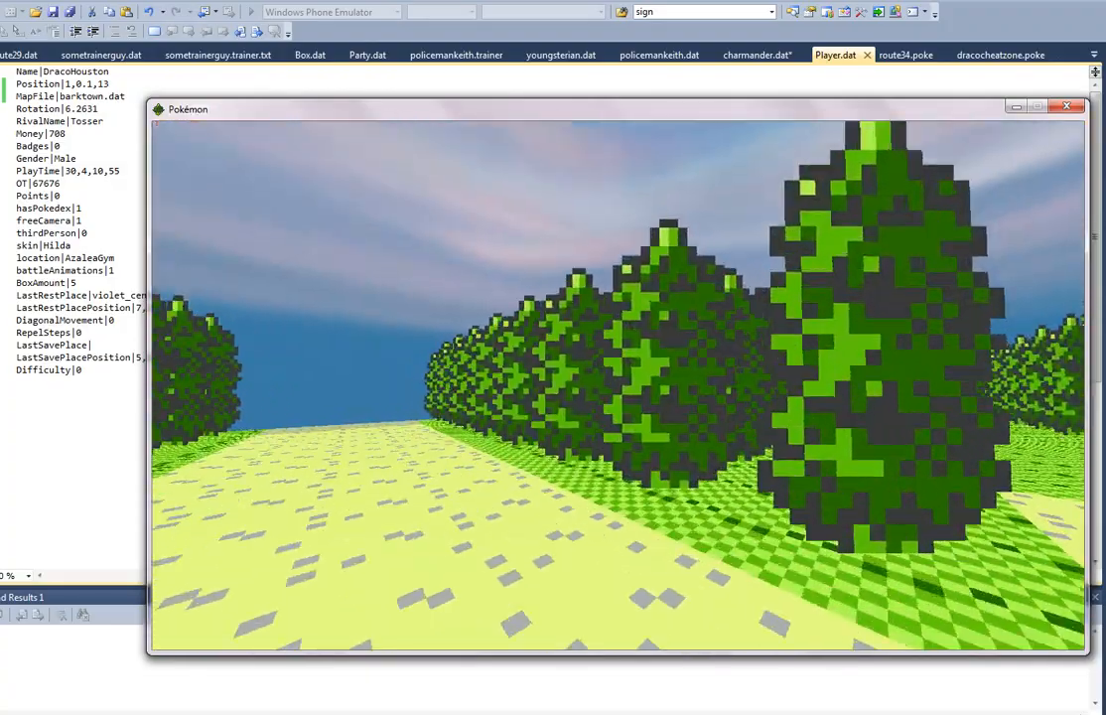
{"action": "key", "text": "w"}
{"action": "key", "text": "w"}
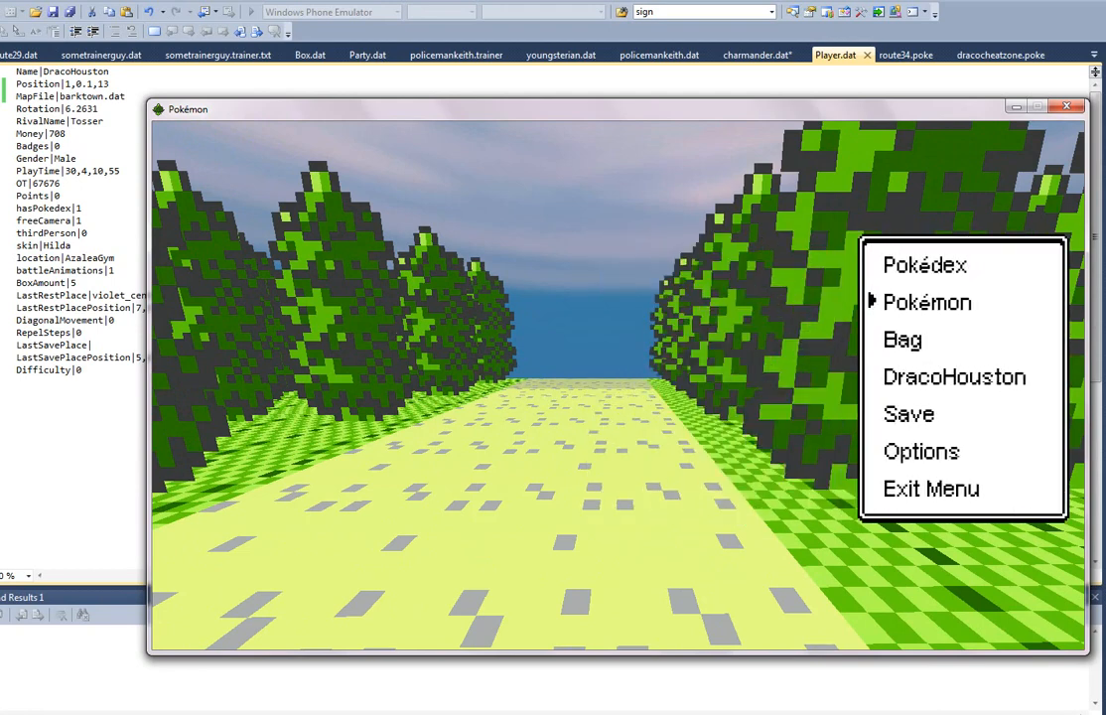
Step: View the player's Pokémon party from the game menu and close the menus again
{"action": "key", "text": "Return"}
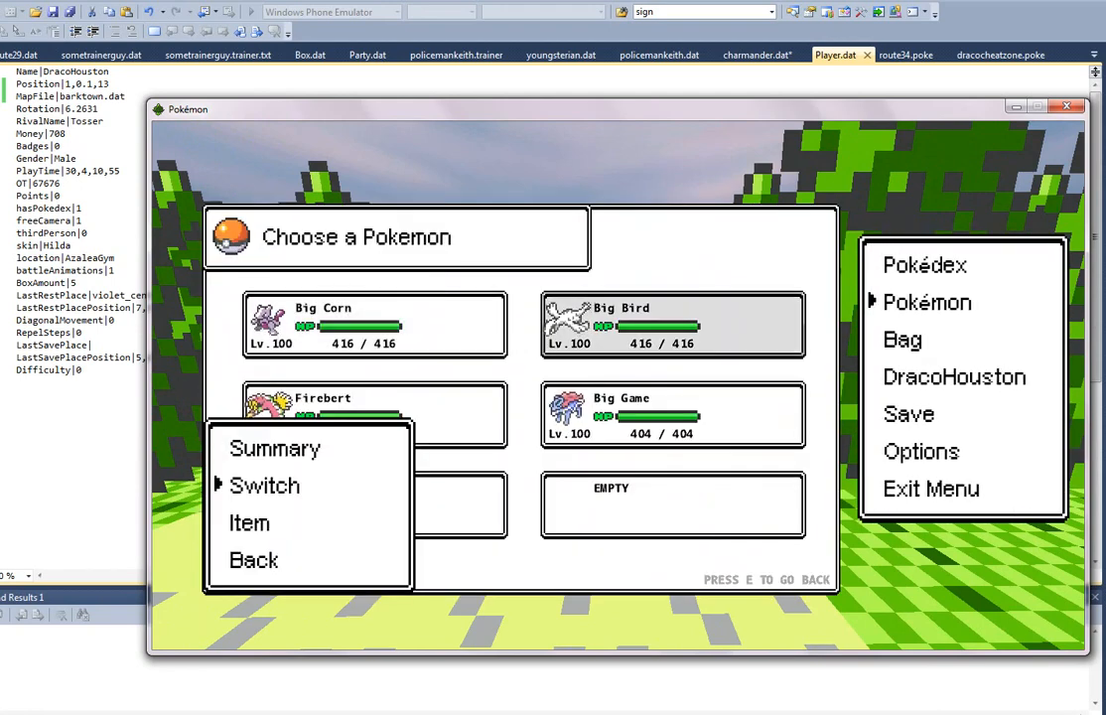
{"action": "key", "text": "e"}
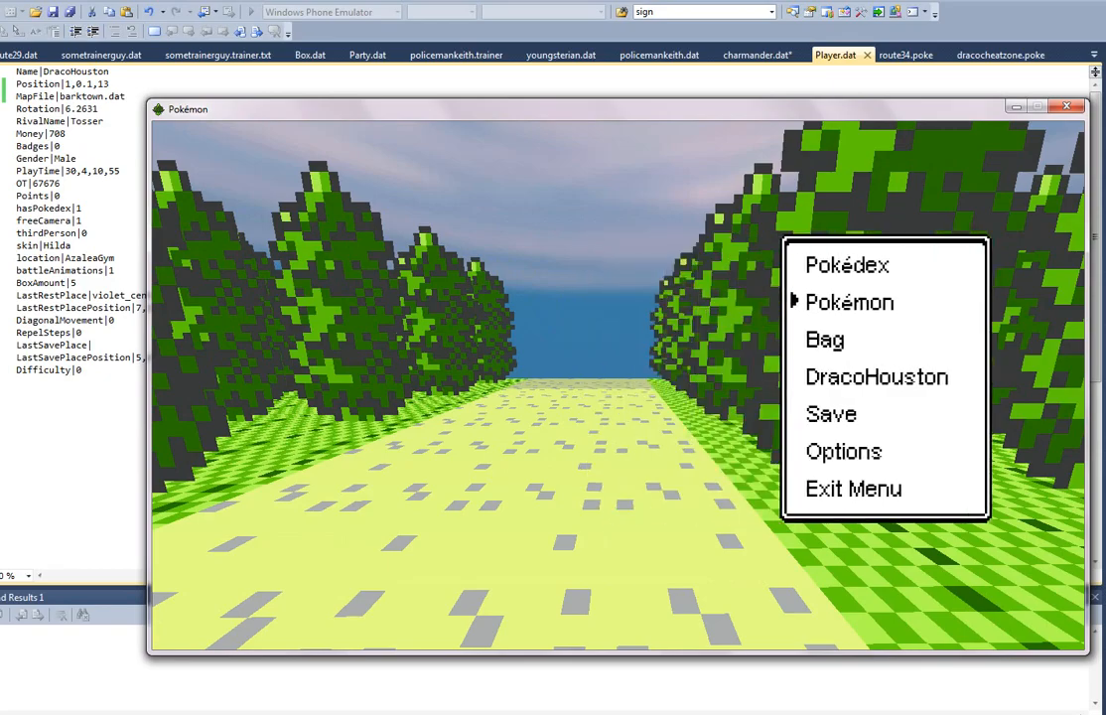
{"action": "key", "text": "e"}
Step: Test the town's warp by walking into Route 69, and walk to the path tiles at the map's edge
{"action": "key", "text": "w"}
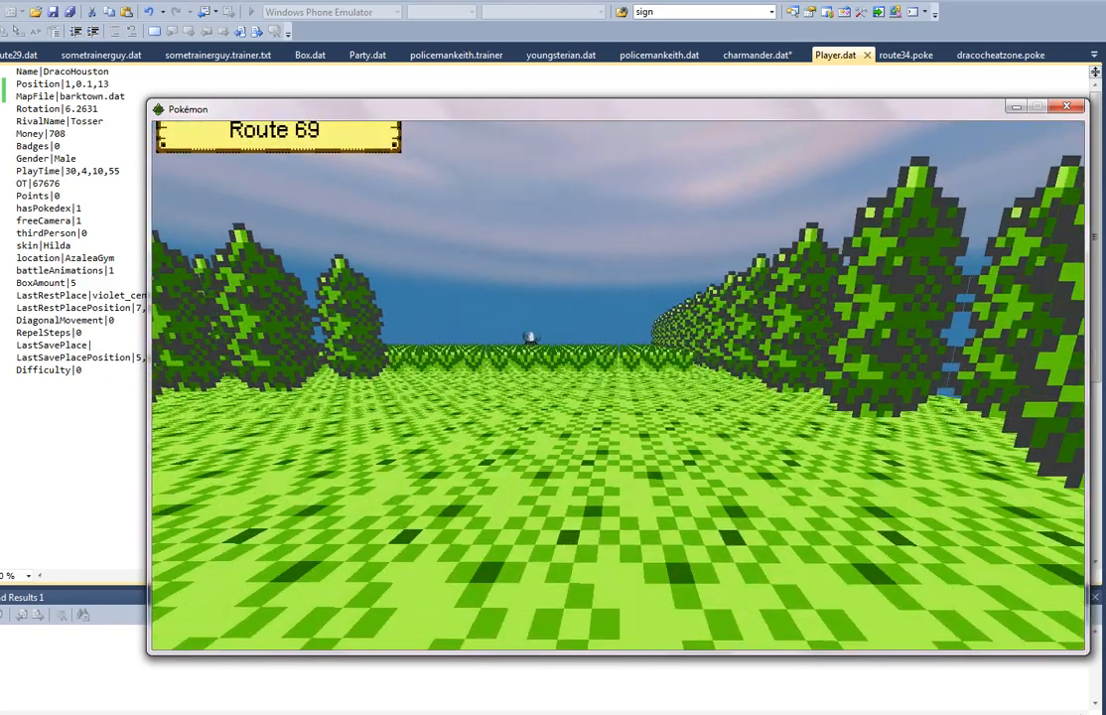
{"action": "key", "text": "w"}
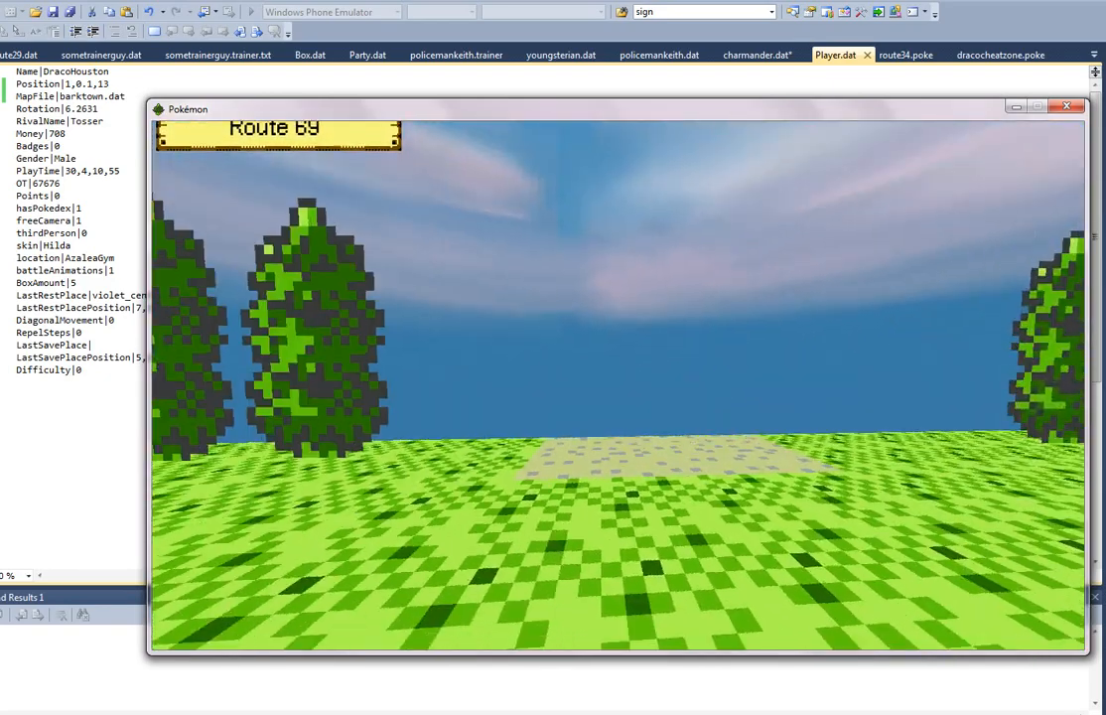
{"action": "key", "text": "w"}
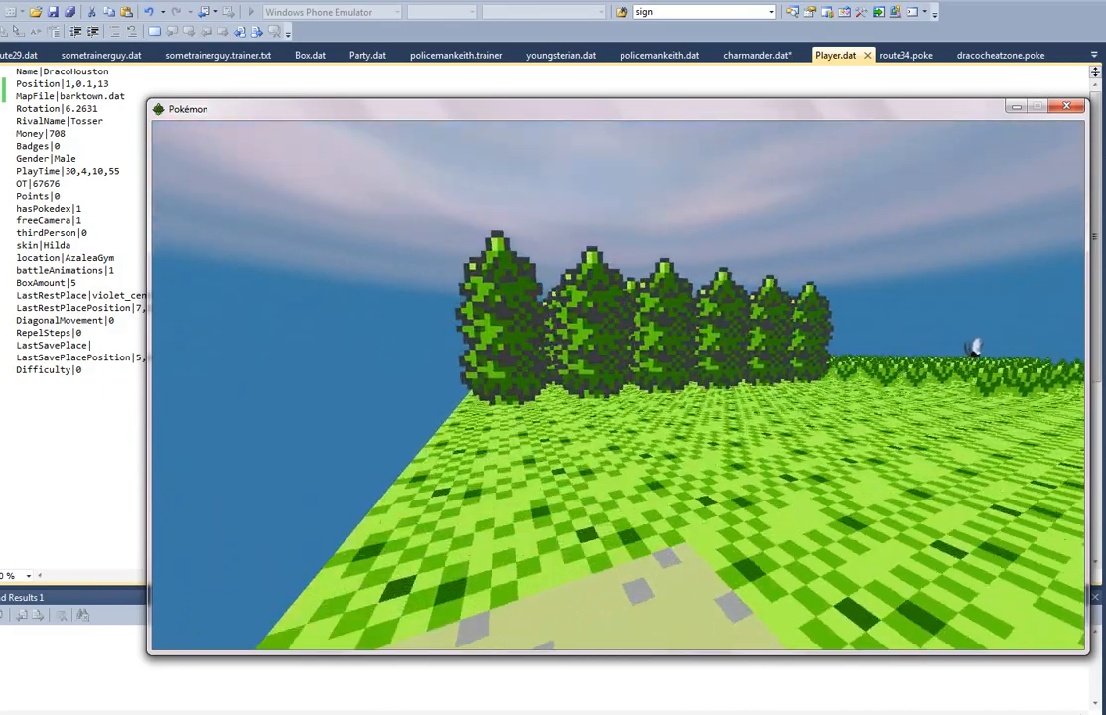
Step: Walk the player from the path tiles across Route 69's tall grass to the custom trainer to trigger the encounter
{"action": "key", "text": "w"}
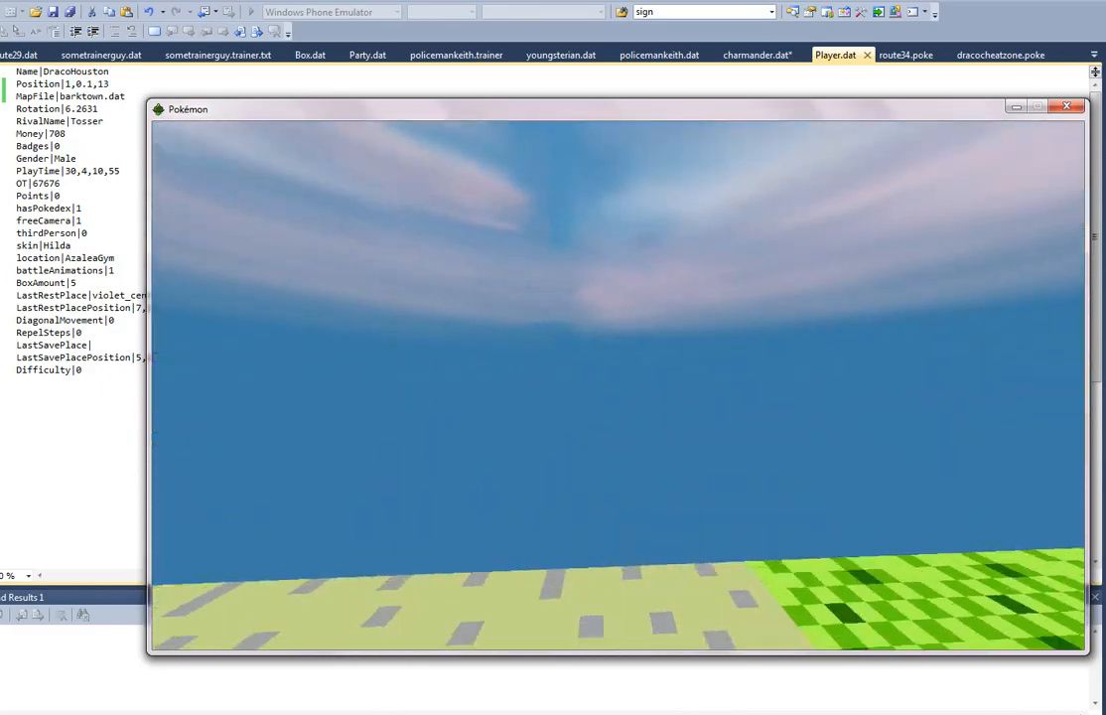
{"action": "key", "text": "w"}
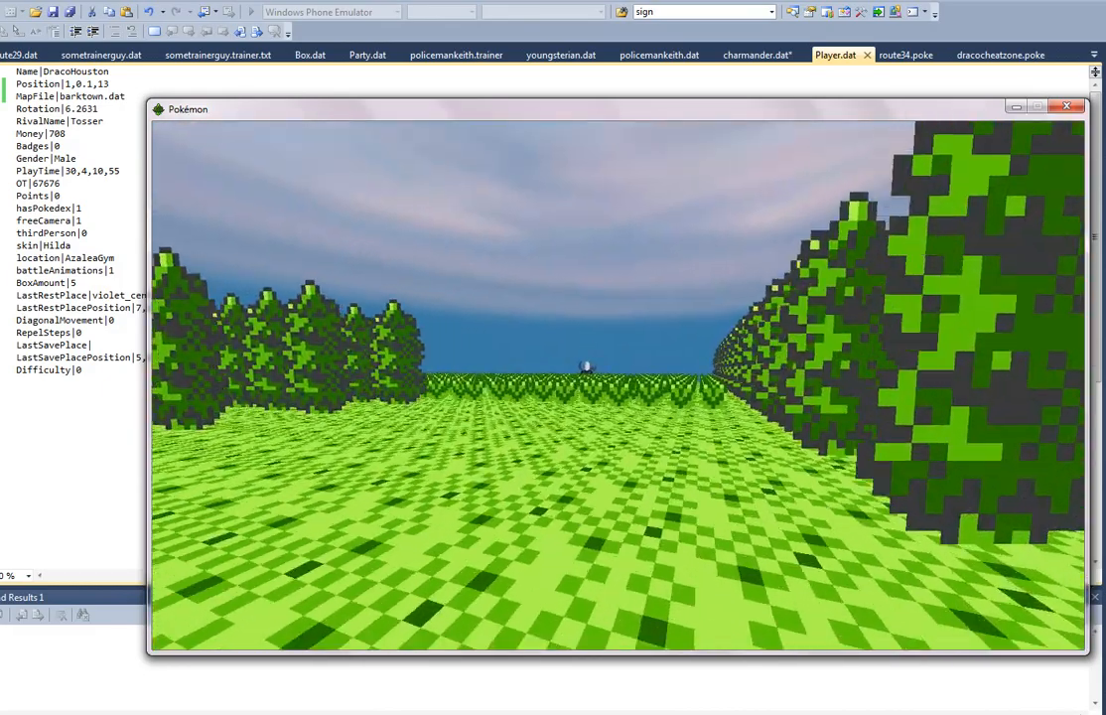
{"action": "key", "text": "w"}
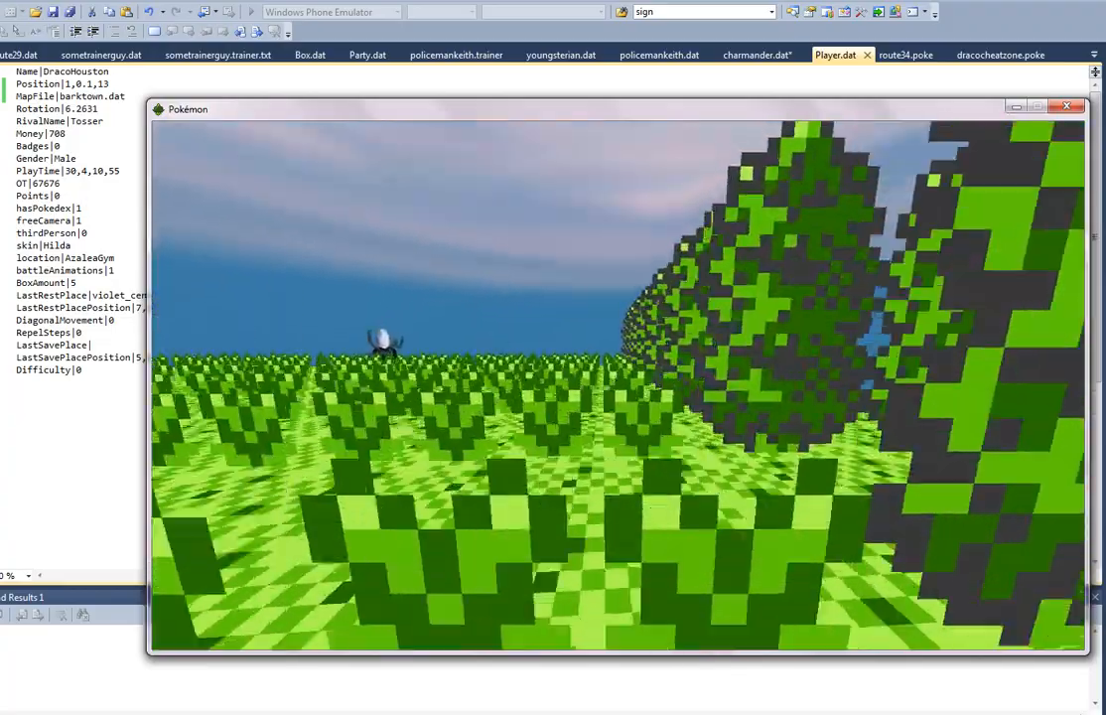
{"action": "key", "text": "w"}
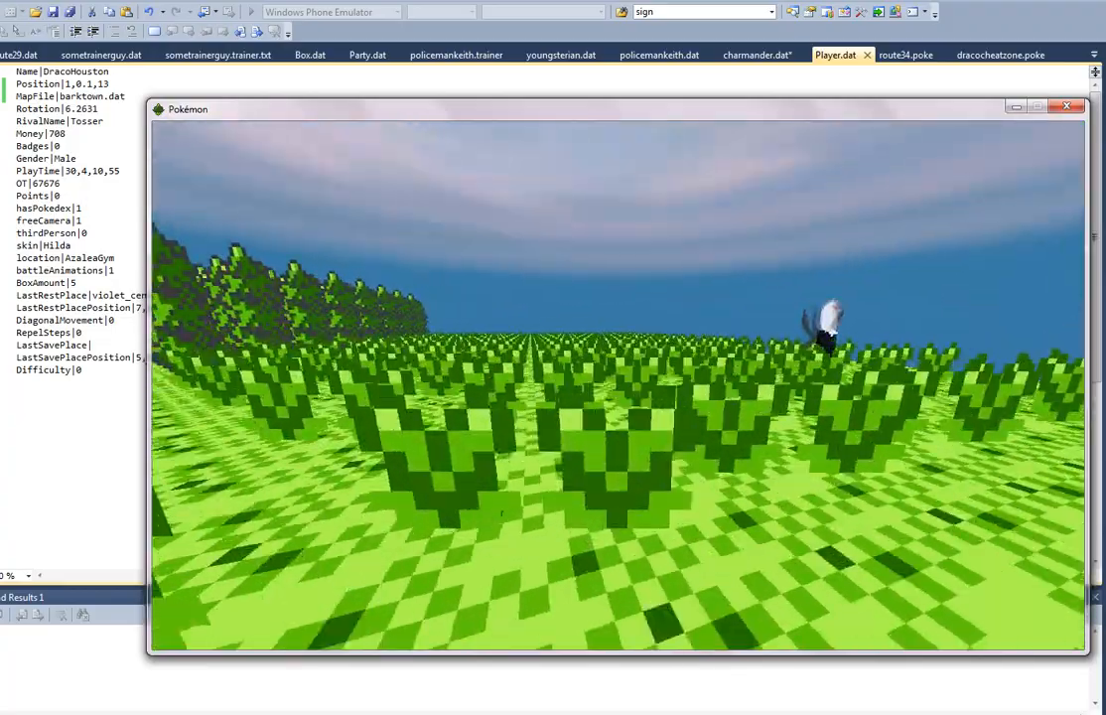
{"action": "key", "text": "w"}
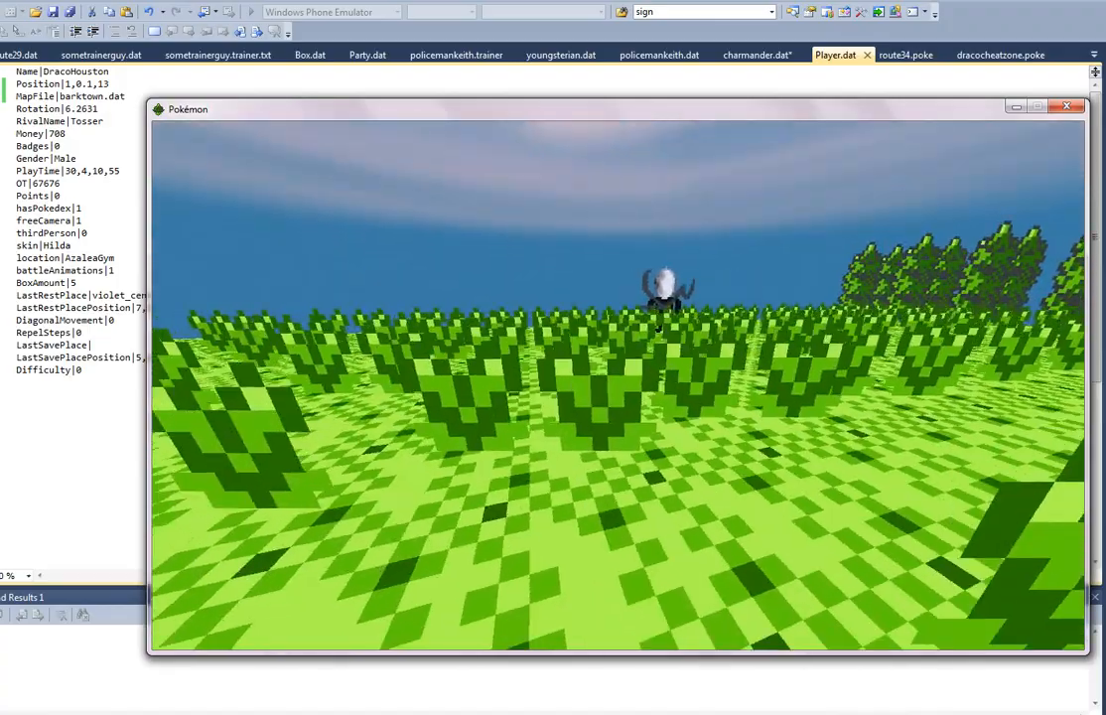
{"action": "key", "text": "w"}
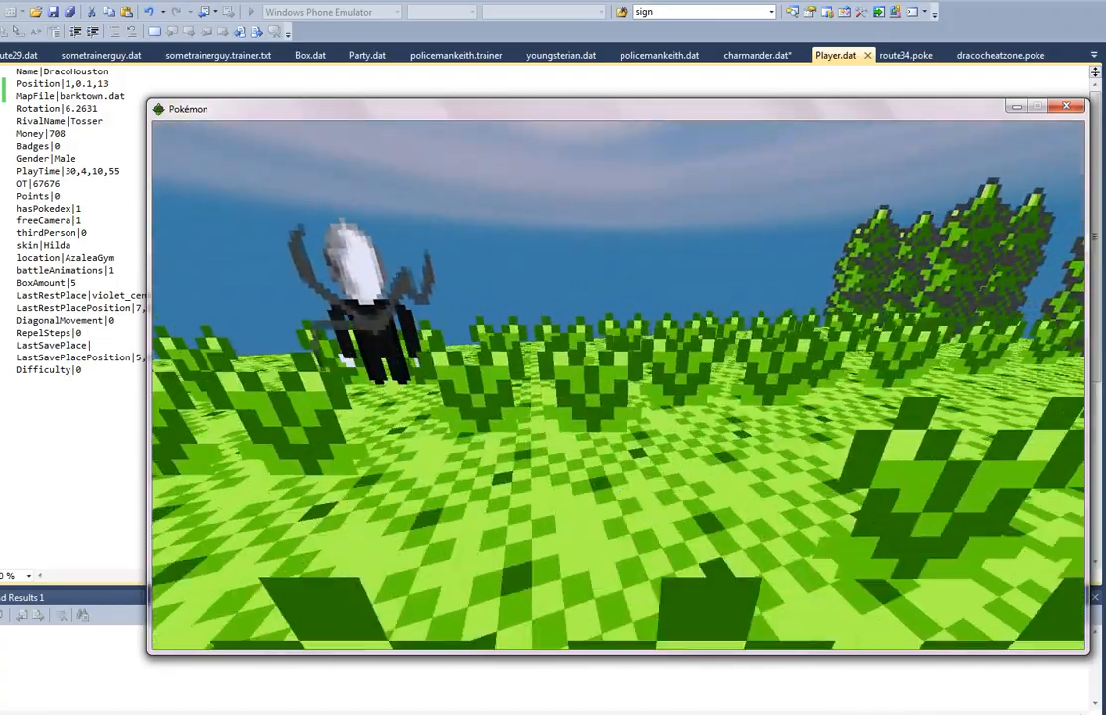
{"action": "key", "text": "w"}
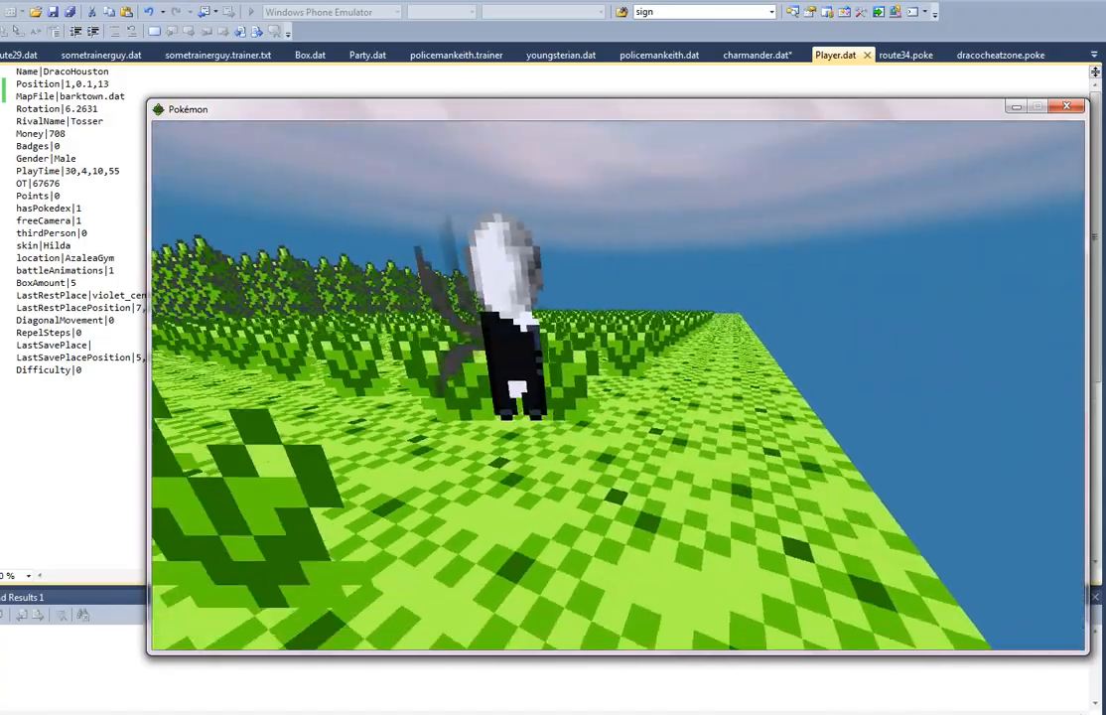
{"action": "key", "text": "w"}
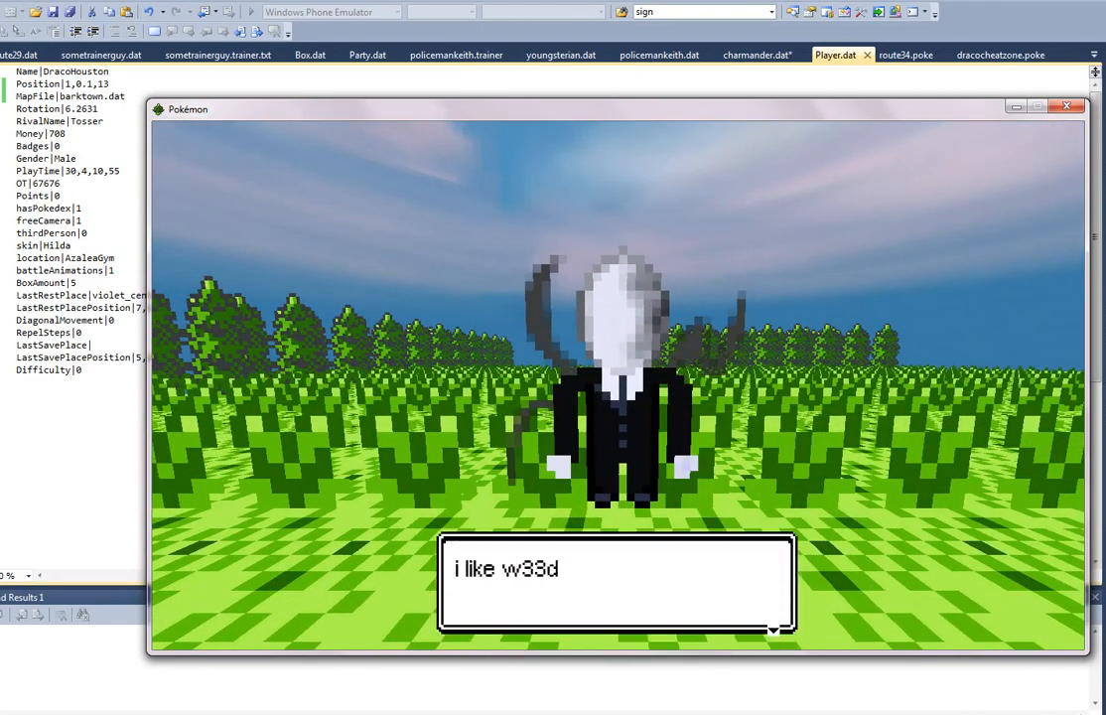
Step: Begin the trainer battle with Big Bird and attack the opposing Mewtwo until it is knocked out
{"action": "key", "text": "Return"}
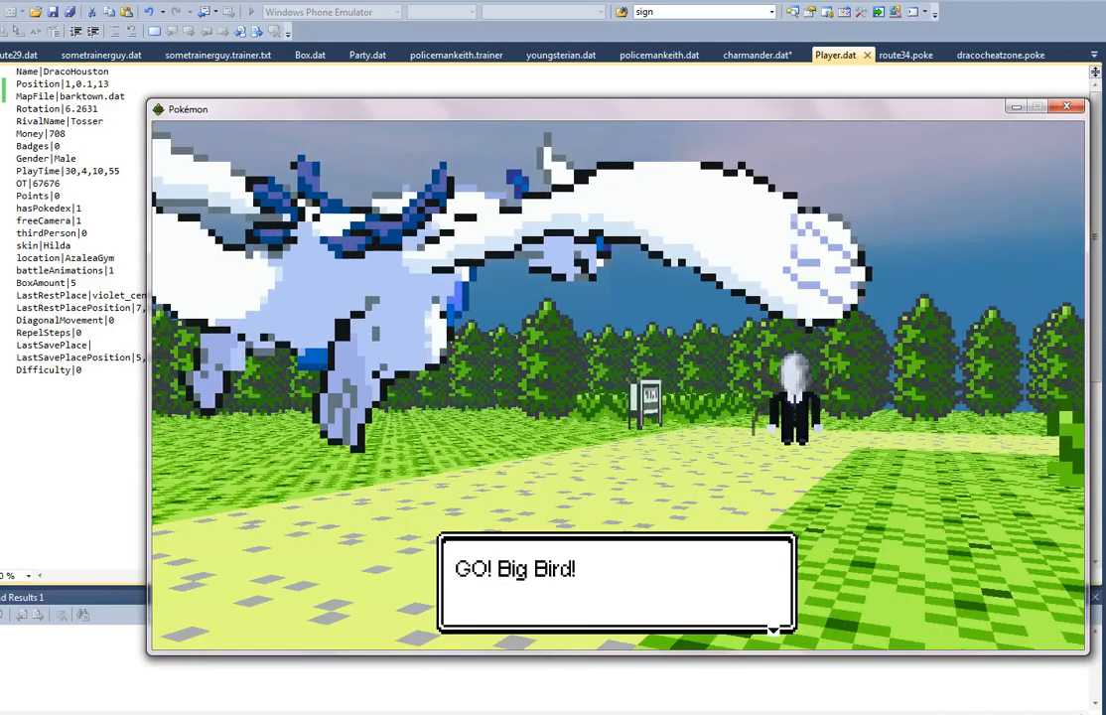
{"action": "key", "text": "Return"}
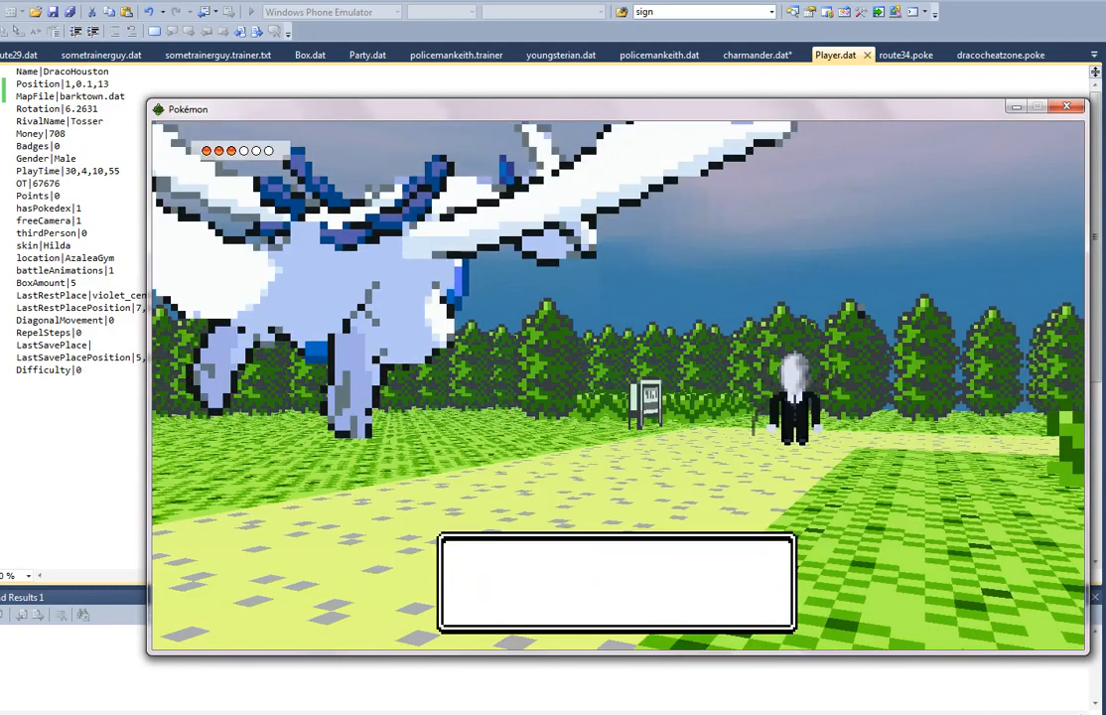
{"action": "key", "text": "Return"}
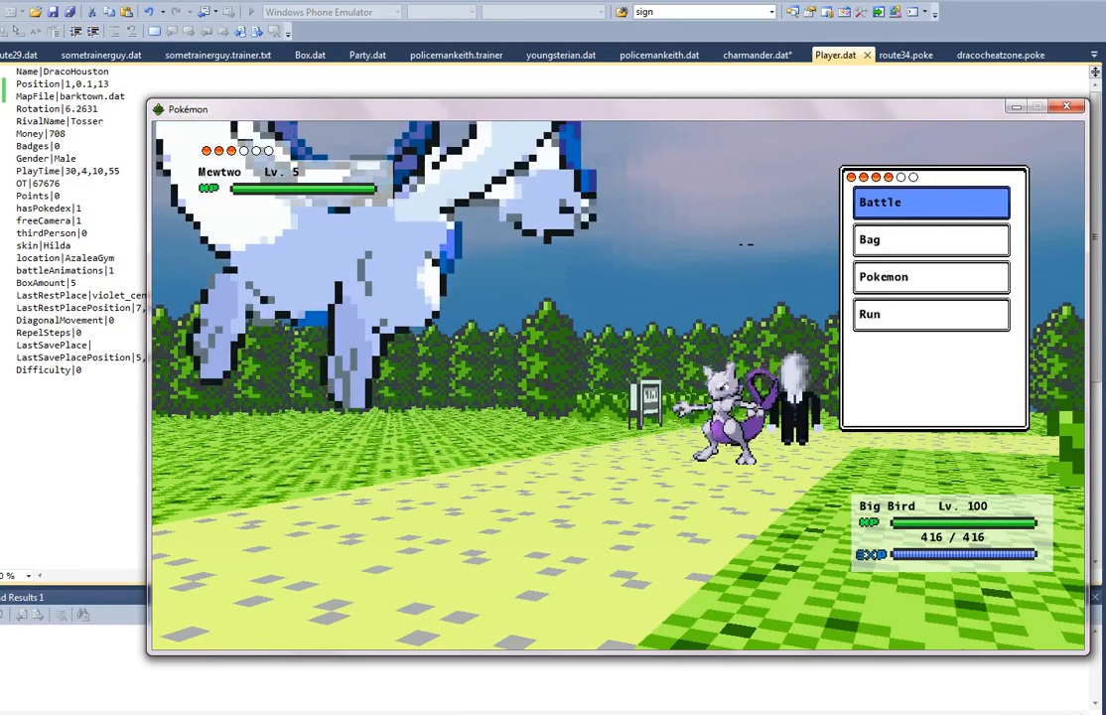
{"action": "key", "text": "Return"}
{"action": "key", "text": "Return"}
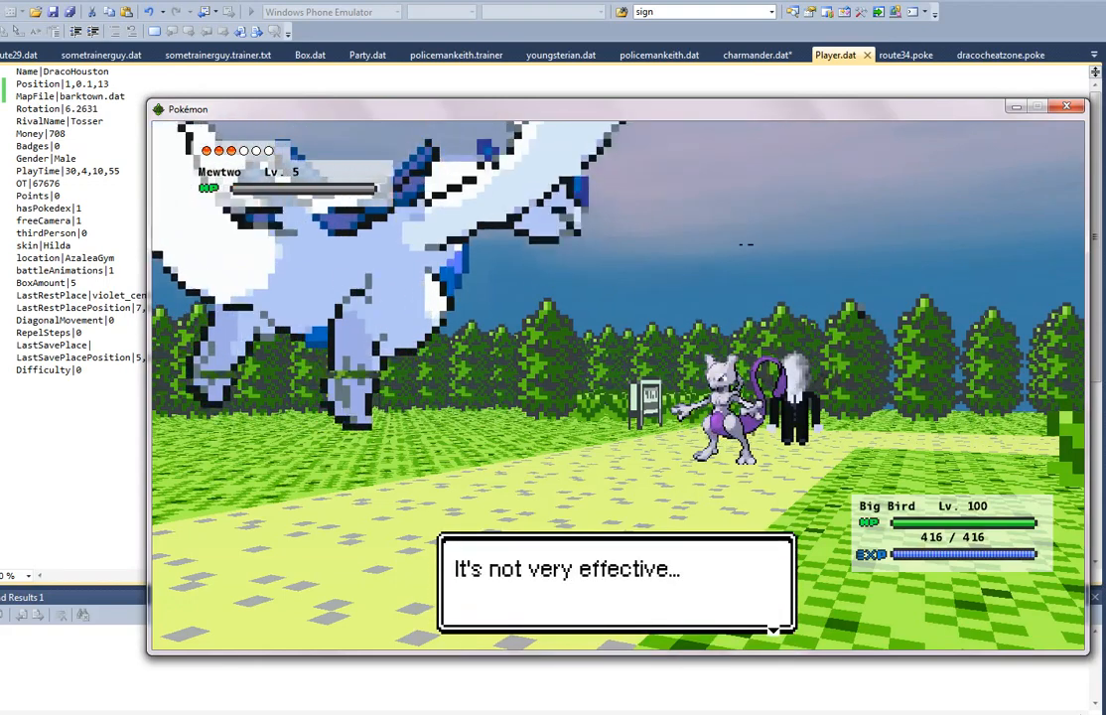
{"action": "key", "text": "Return"}
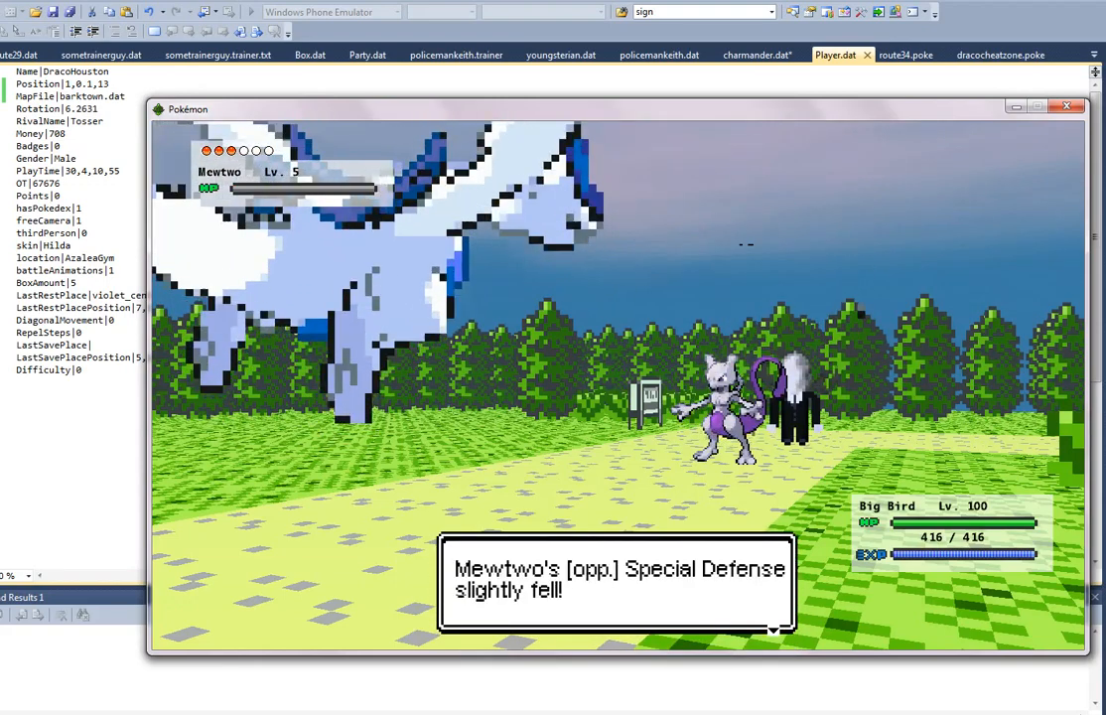
{"action": "key", "text": "Return"}
{"action": "key", "text": "Return"}
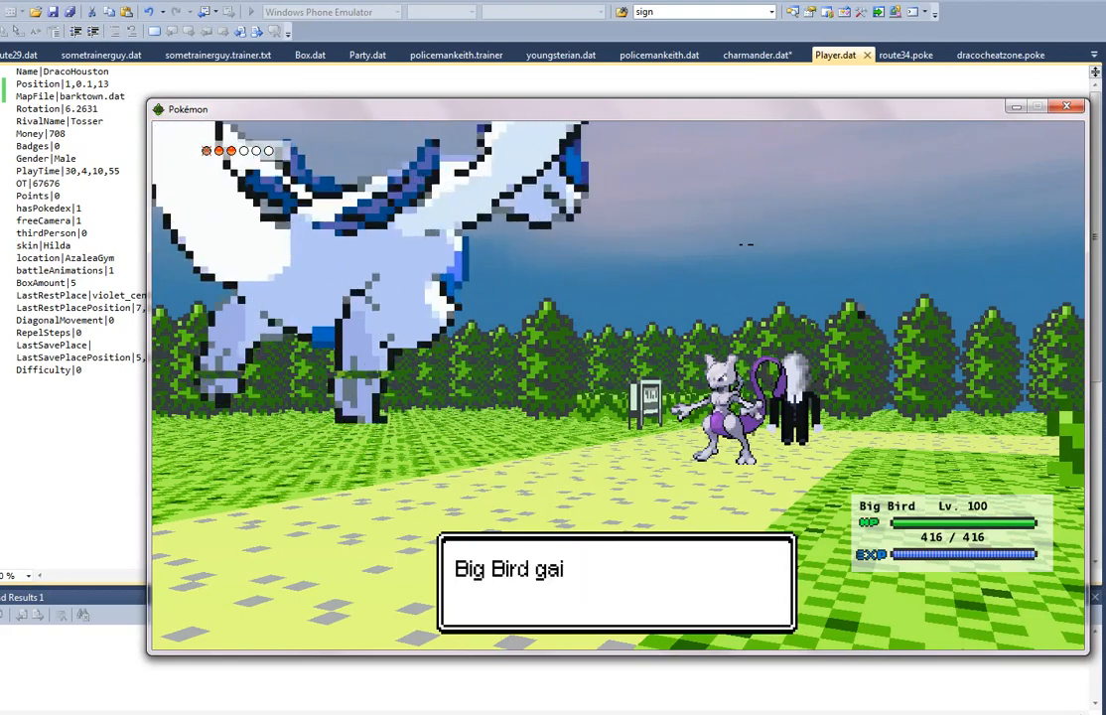
{"action": "key", "text": "Return"}
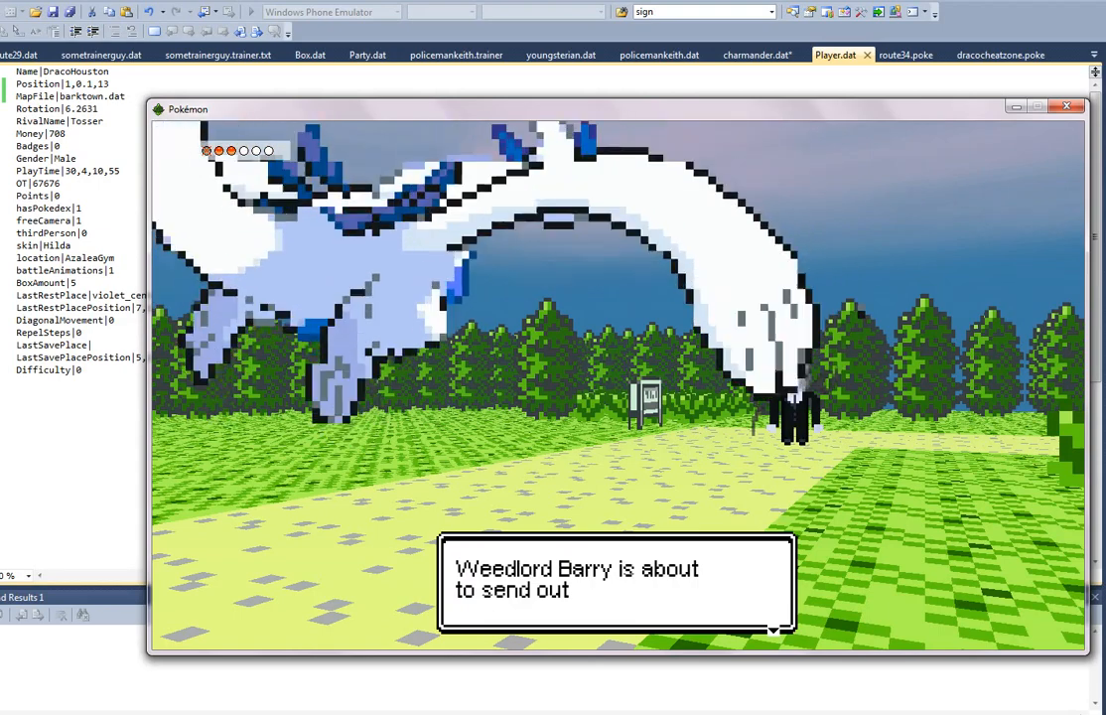
Step: Keep Big Bird in battle for the trainer's second Pokémon and attack Lugia with Psychic
{"action": "key", "text": "Return"}
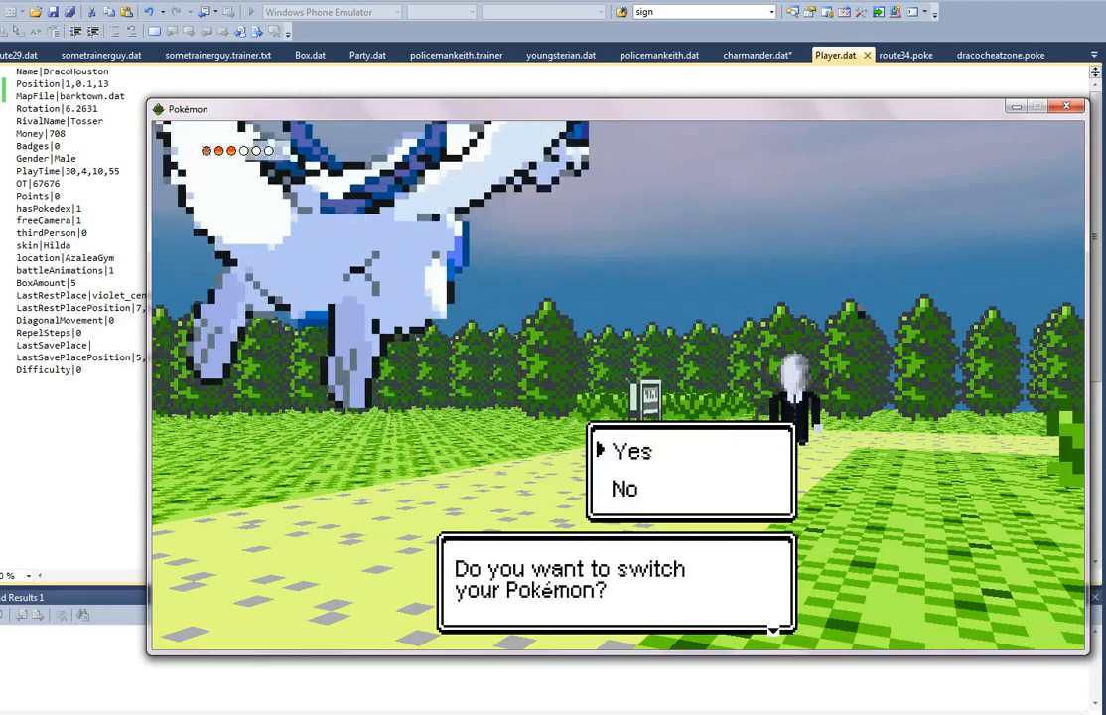
{"action": "key", "text": "Down"}
{"action": "key", "text": "Return"}
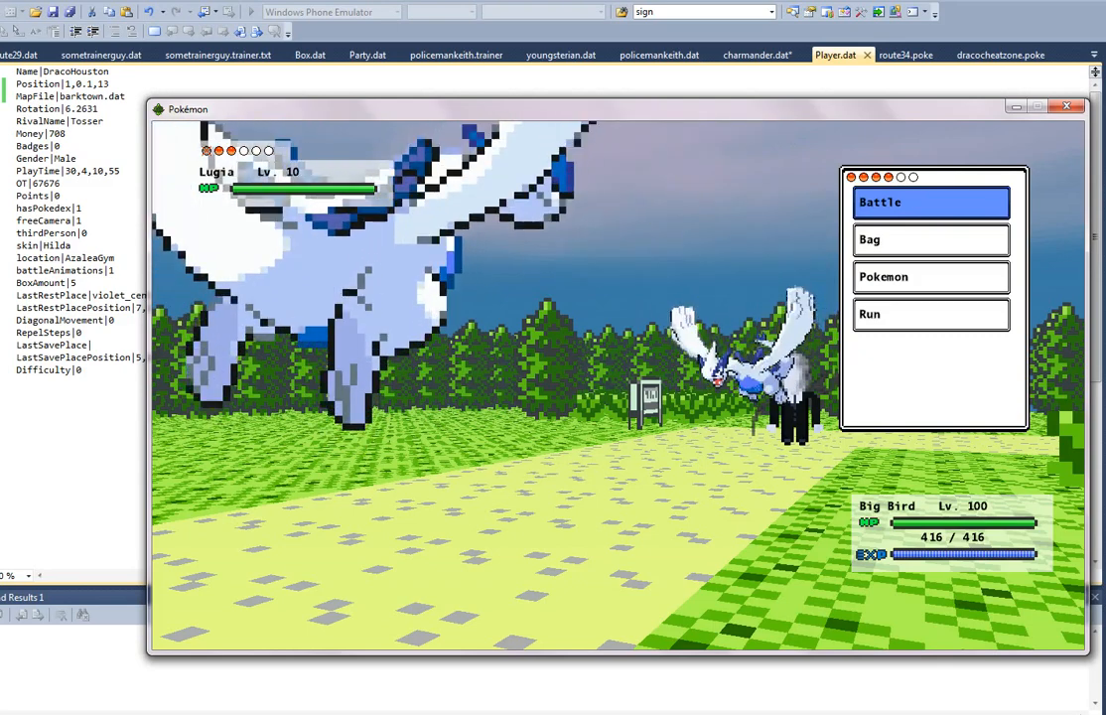
{"action": "key", "text": "Return"}
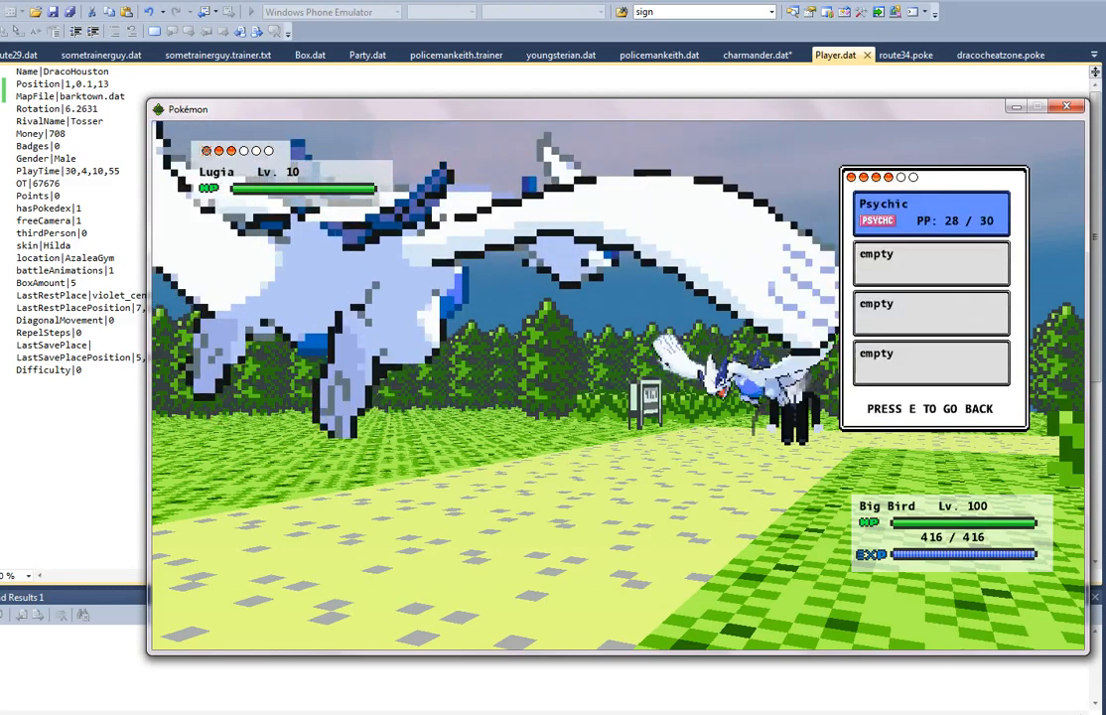
{"action": "key", "text": "Return"}
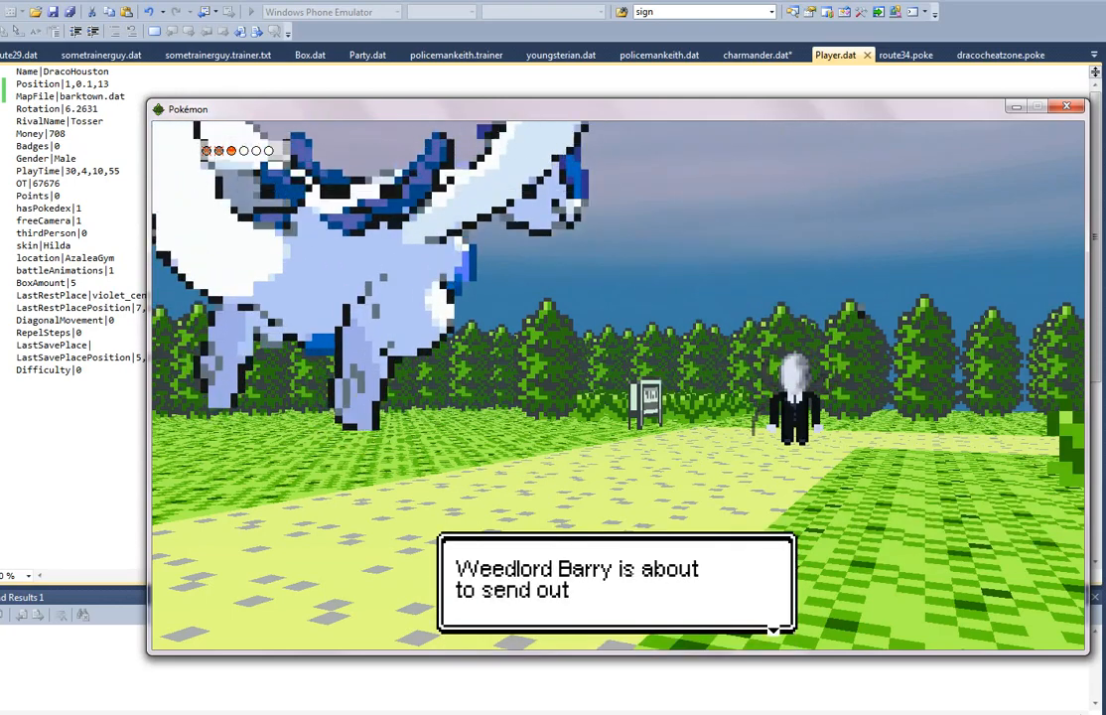
Step: Switch the active Pokémon to Firebert before the trainer's third Pokémon enters the battle
{"action": "key", "text": "Return"}
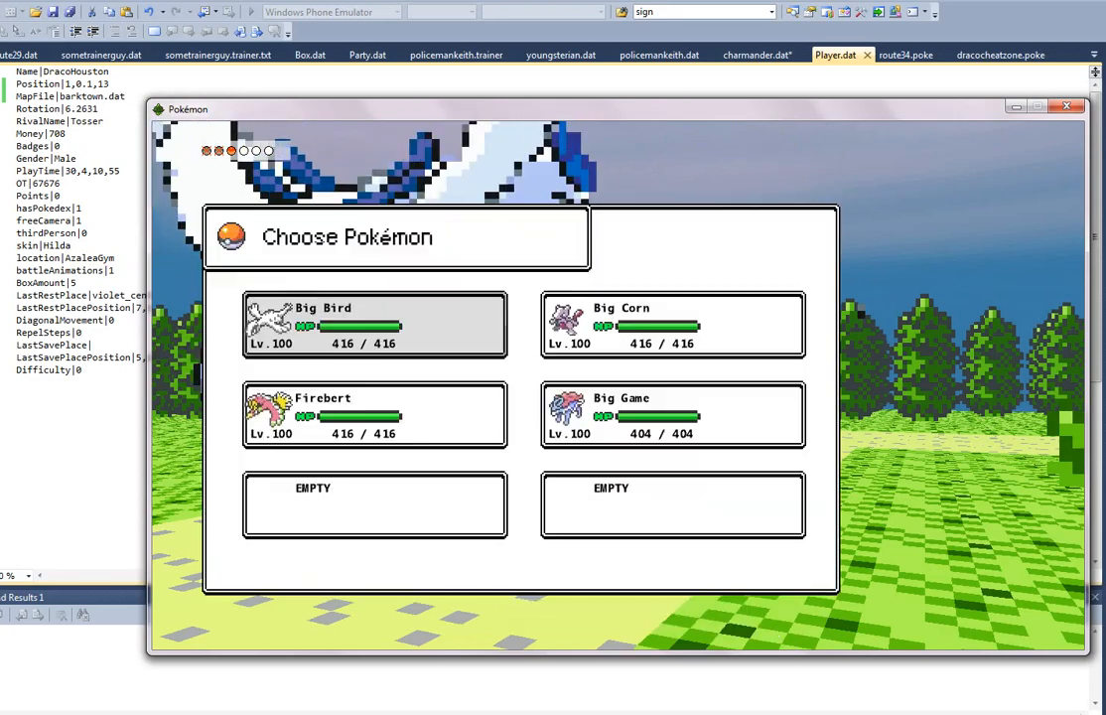
{"action": "key", "text": "Down"}
{"action": "key", "text": "Right"}
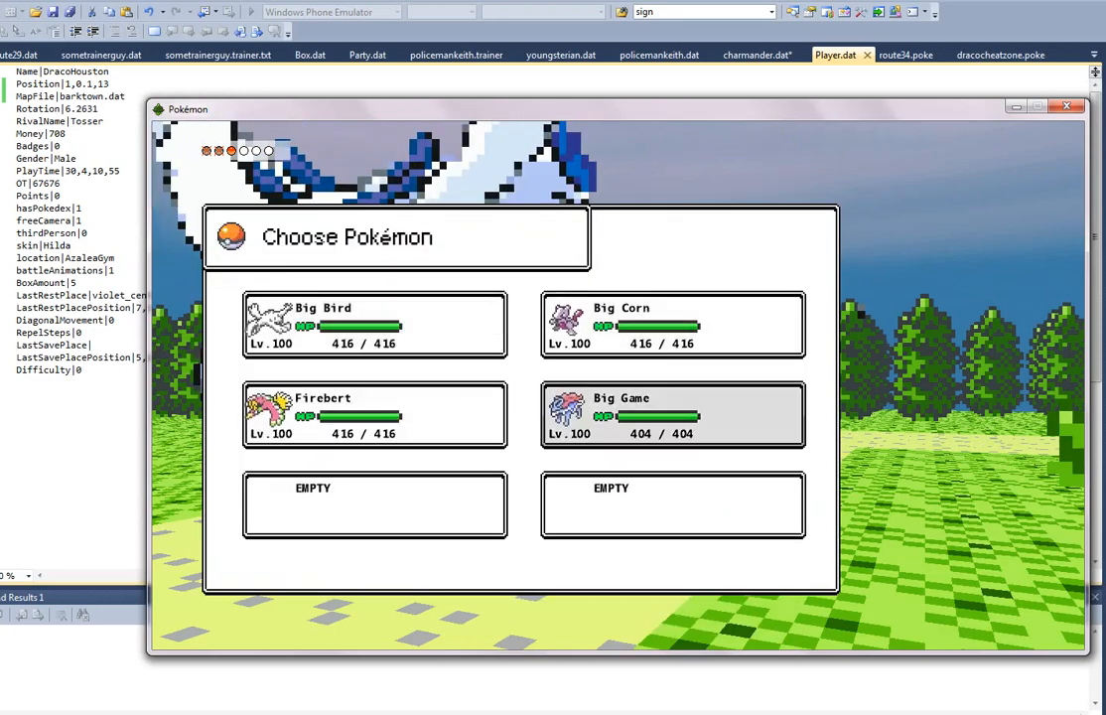
{"action": "key", "text": "Left"}
{"action": "key", "text": "Return"}
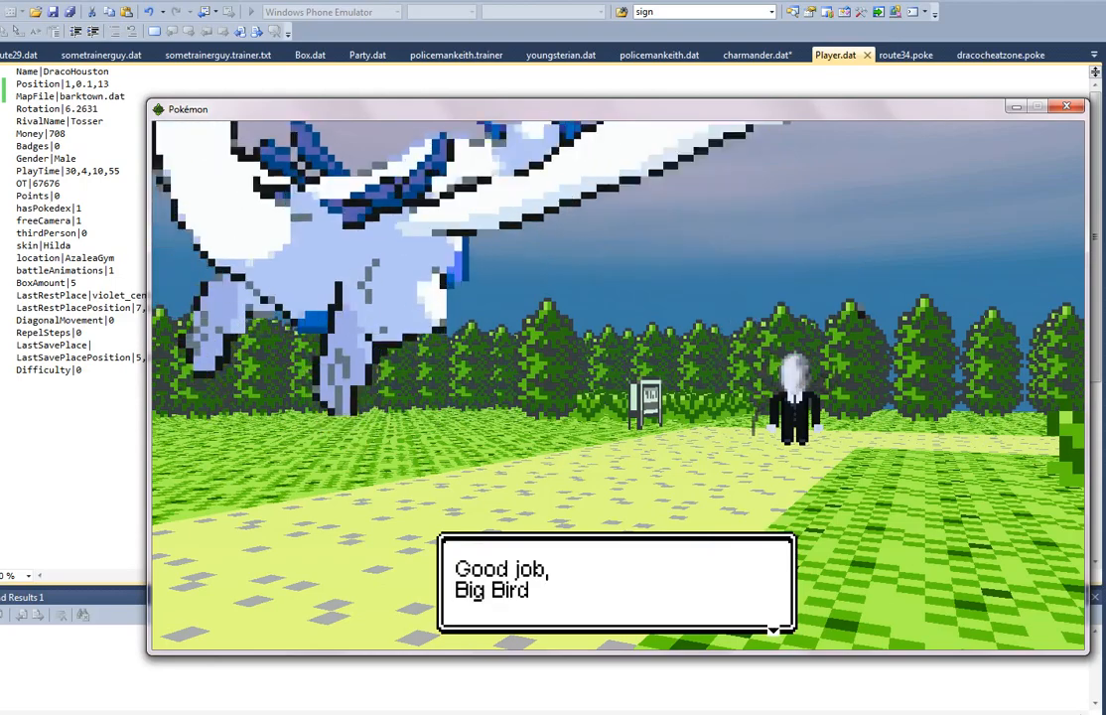
{"action": "key", "text": "Return"}
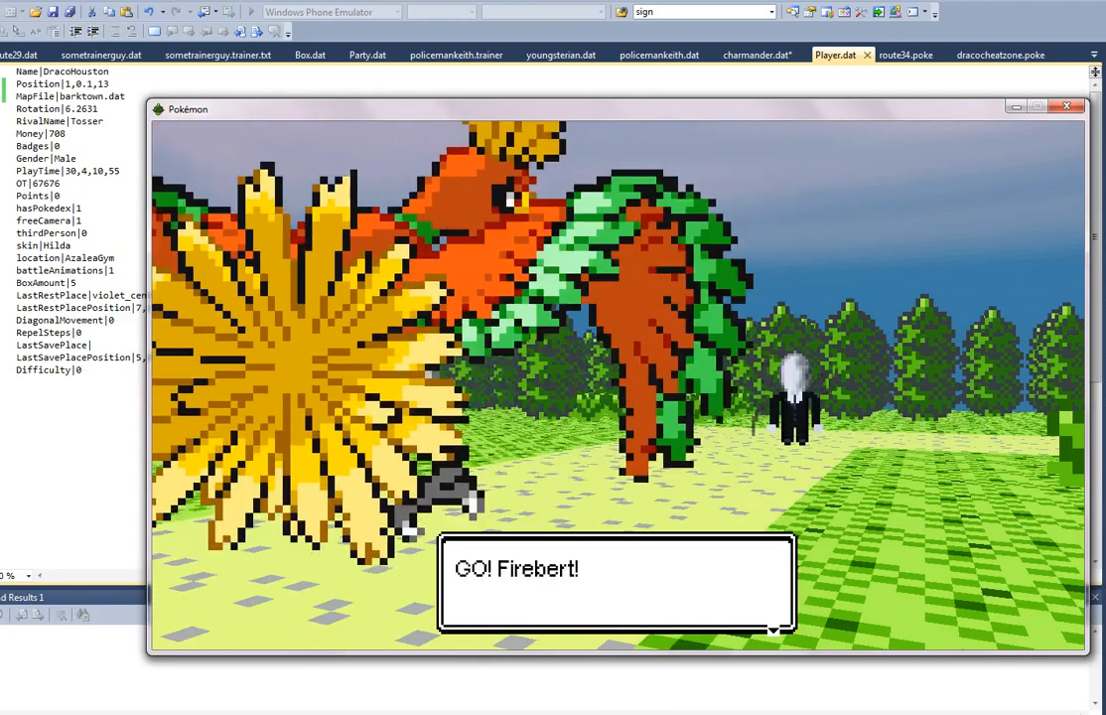
{"action": "key", "text": "Return"}
{"action": "key", "text": "Return"}
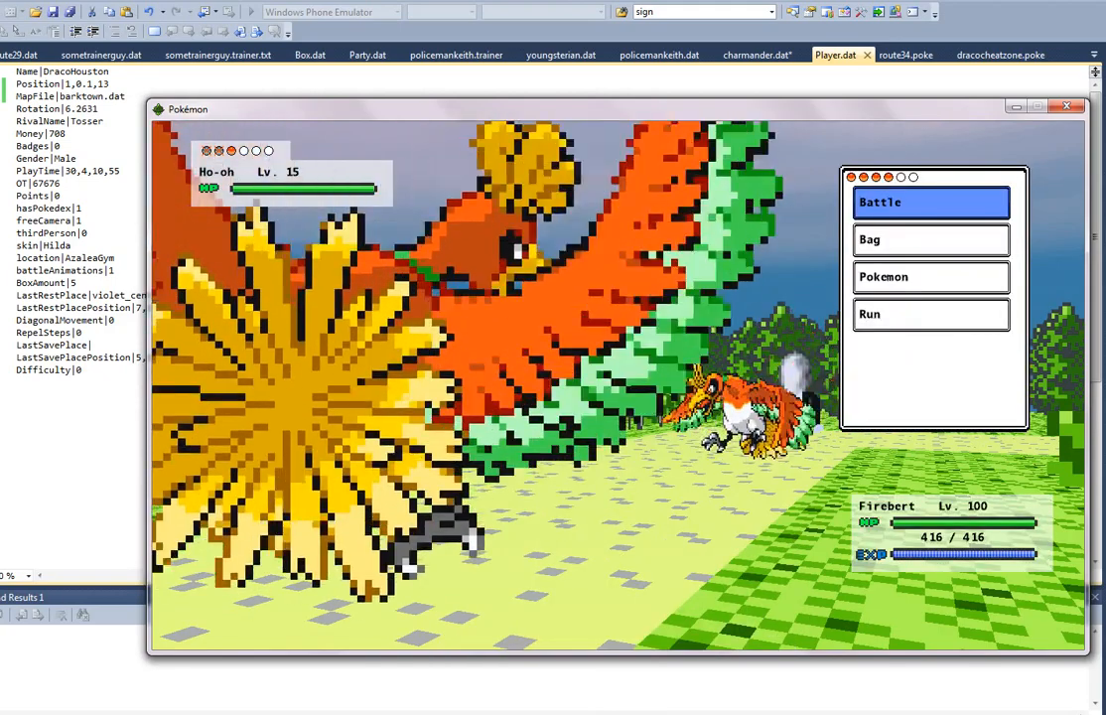
Step: Attack the opposing Ho-oh with Firebert and go through the battle's closing dialogue back to the route
{"action": "key", "text": "Return"}
{"action": "key", "text": "Return"}
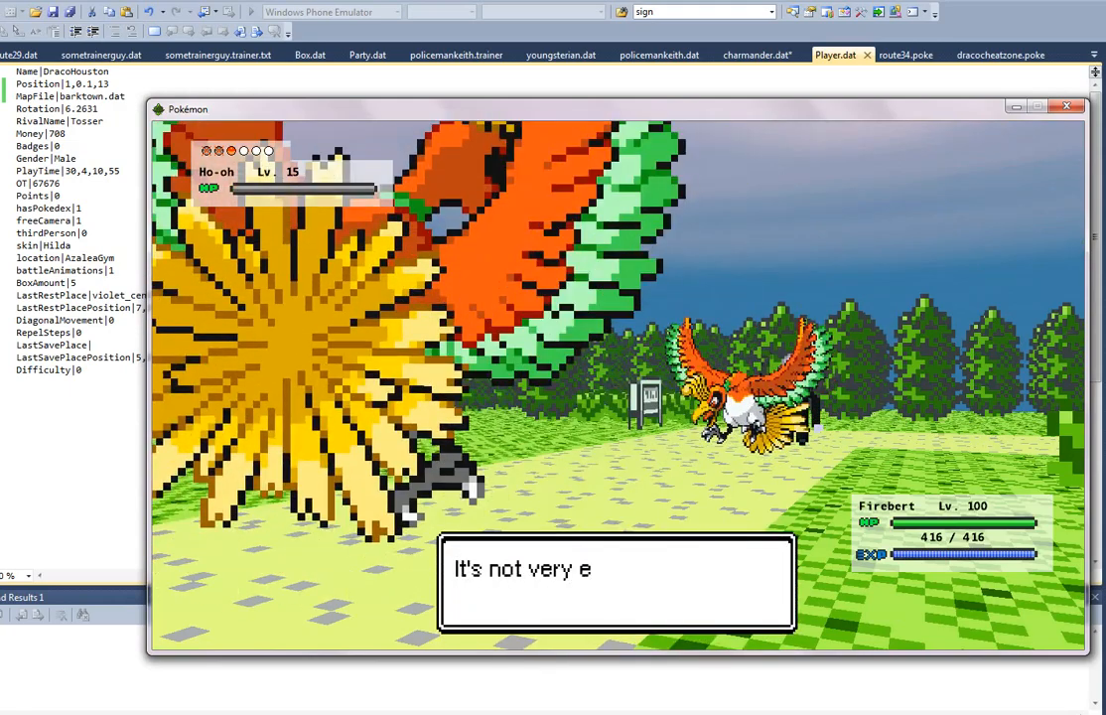
{"action": "key", "text": "Return"}
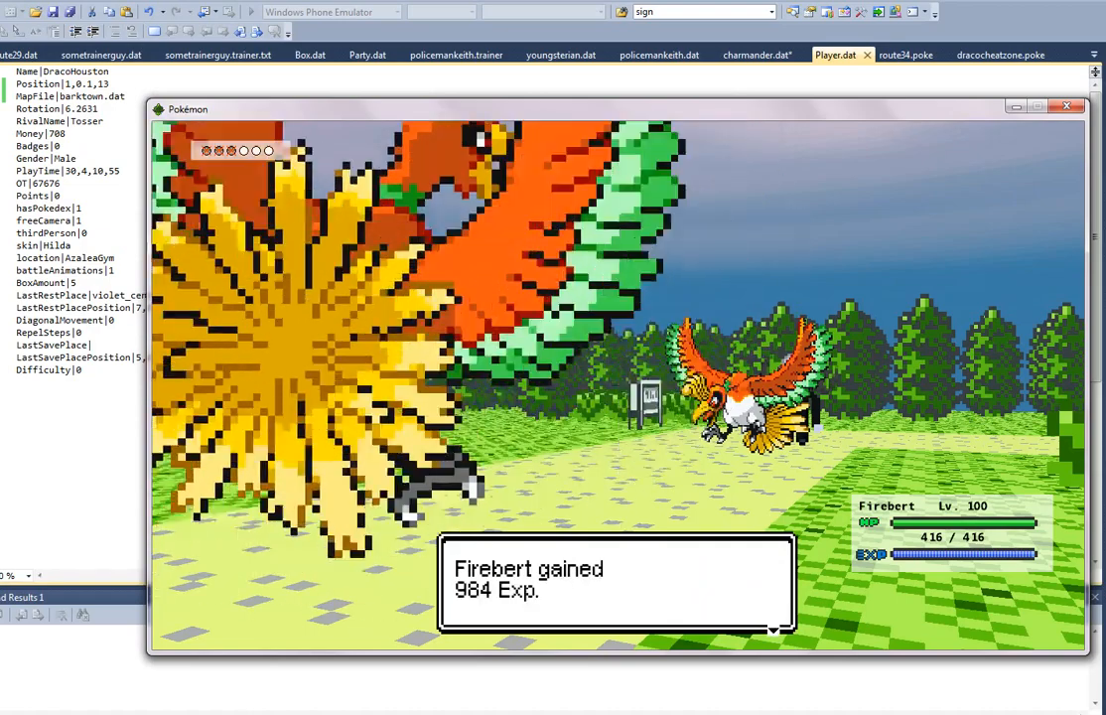
{"action": "key", "text": "Return"}
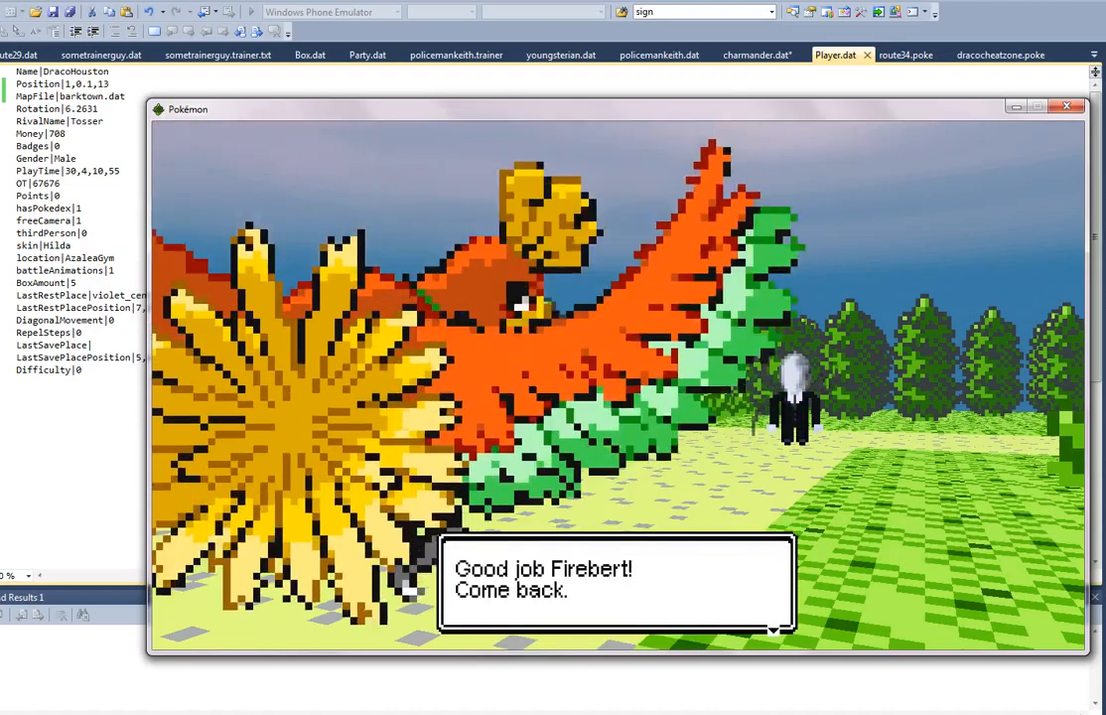
{"action": "key", "text": "Return"}
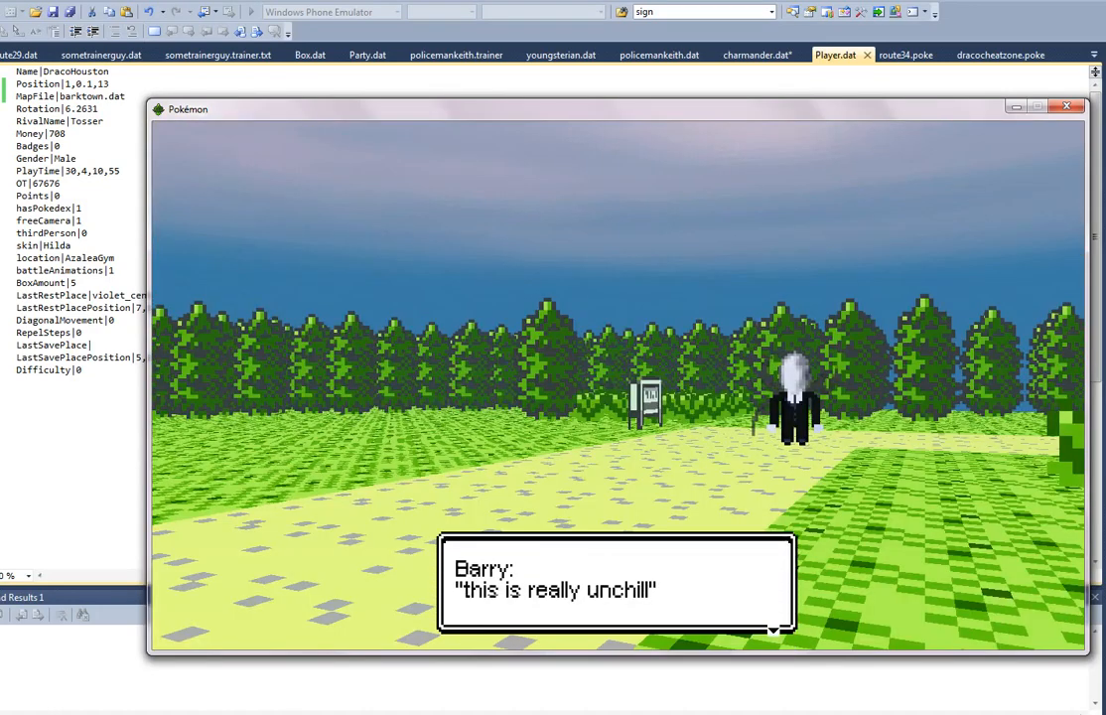
{"action": "key", "text": "Return"}
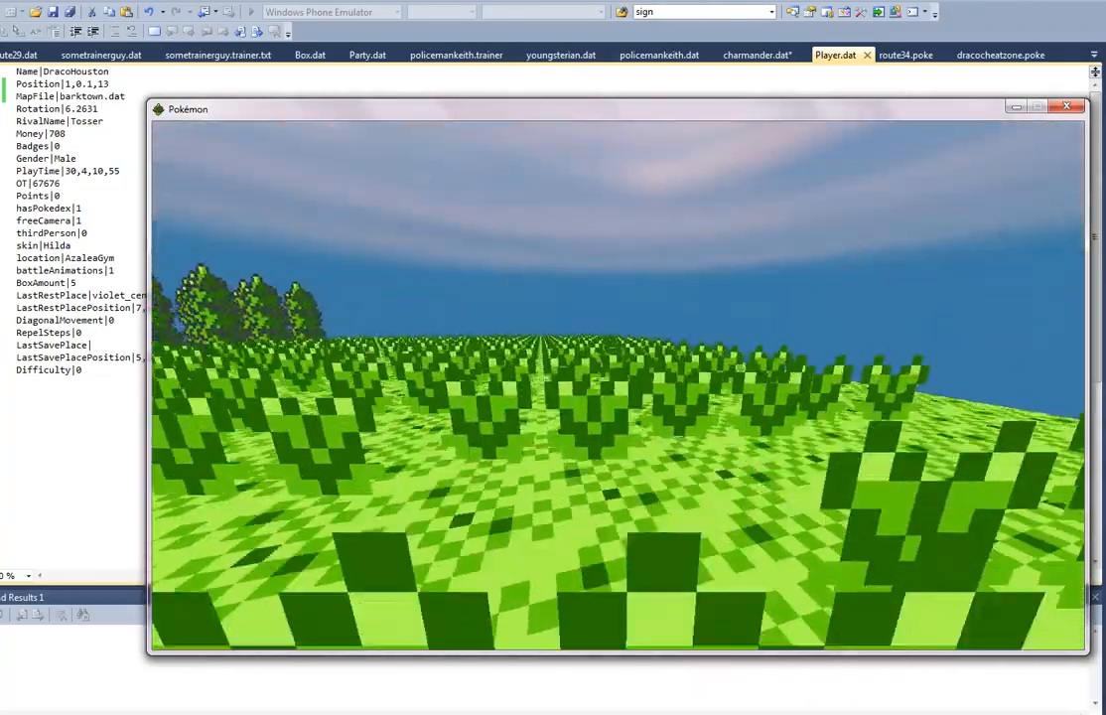
Step: Walk through route69's tall grass and between the trees to the sandy path at the edge of the map
{"action": "key", "text": "w"}
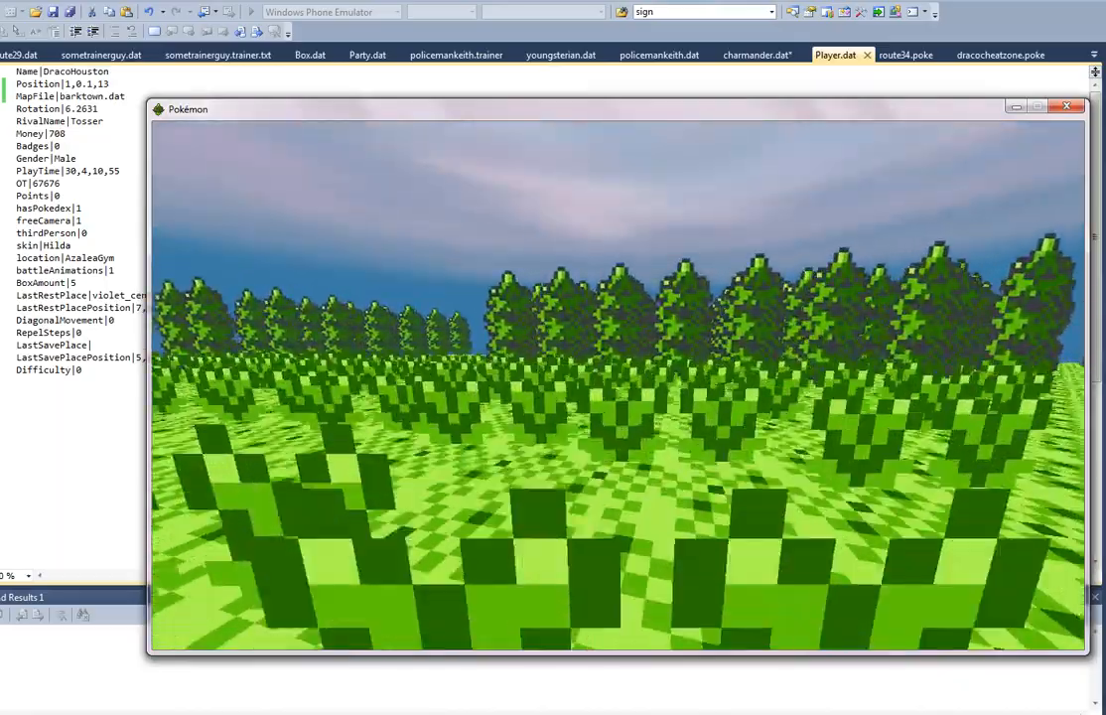
{"action": "key", "text": "w"}
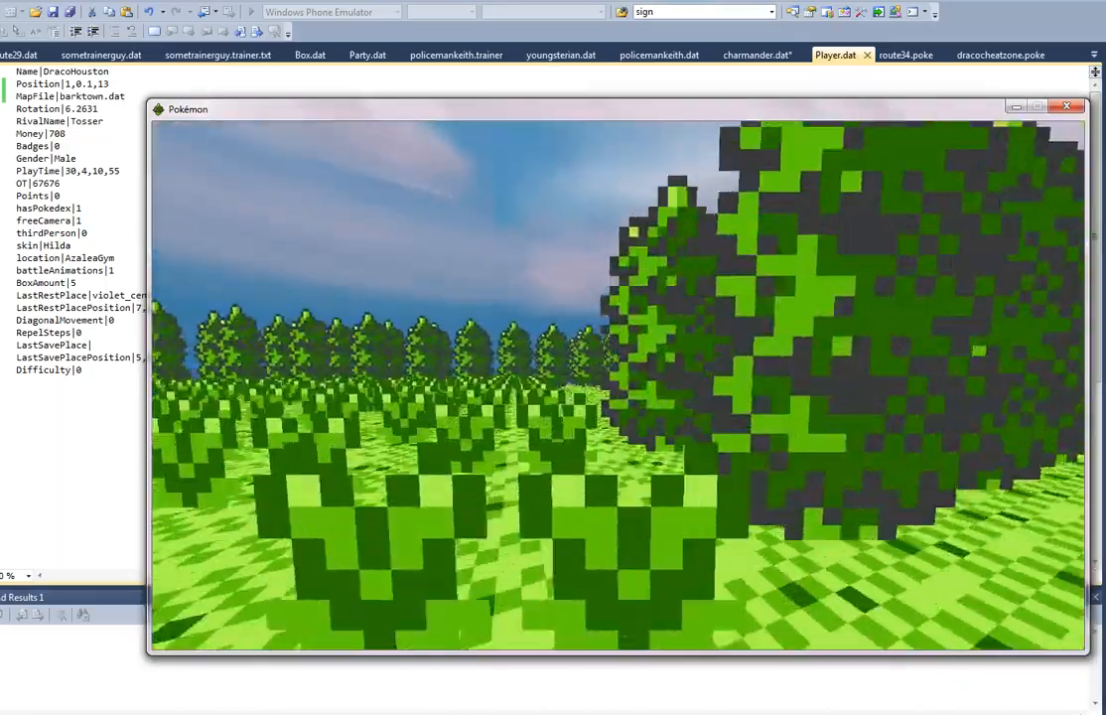
{"action": "key", "text": "w"}
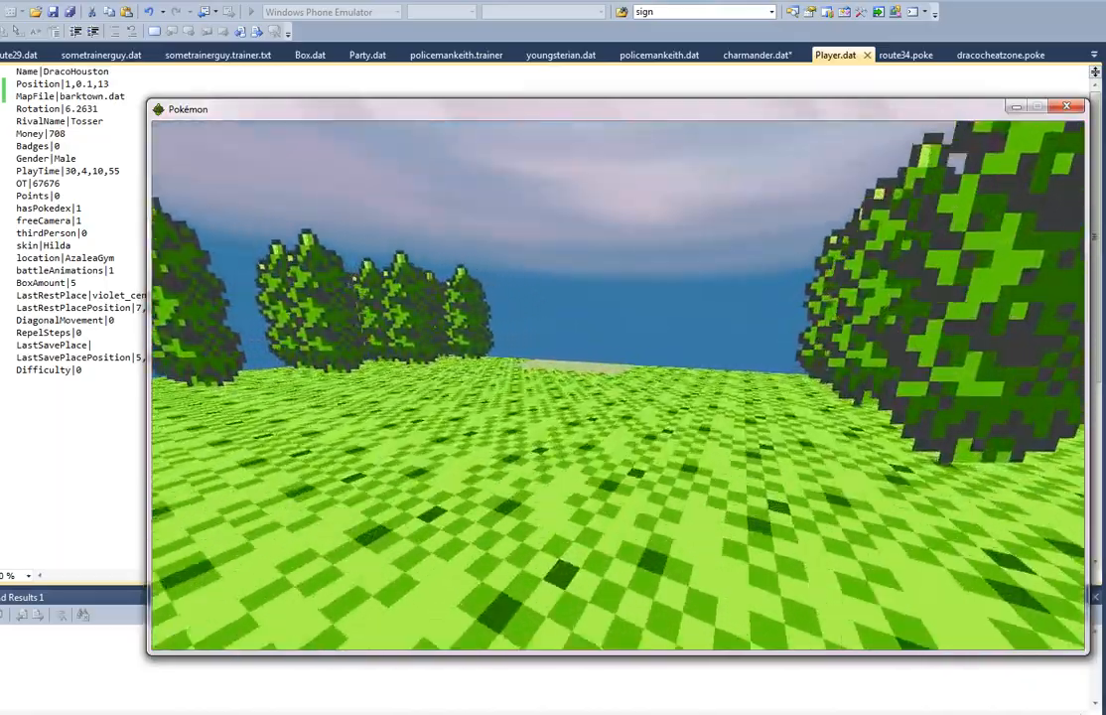
{"action": "key", "text": "w"}
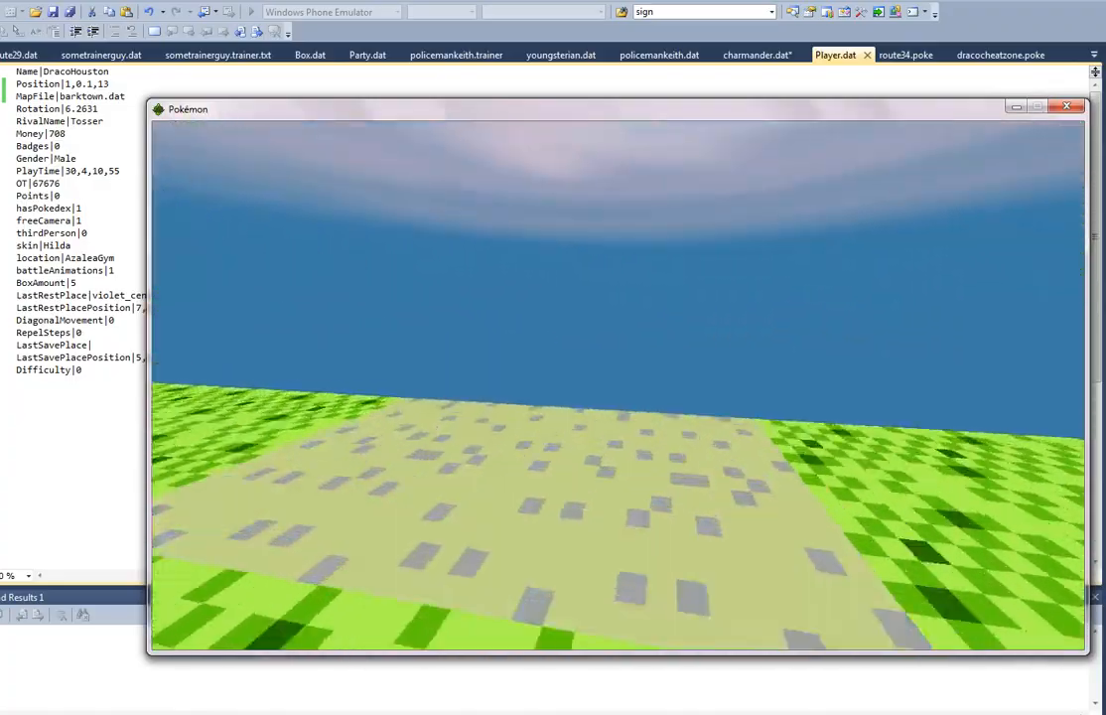
Step: Explore route69 away from the path, checking the tall grass, the tree rows and the open grass field
{"action": "key", "text": "w"}
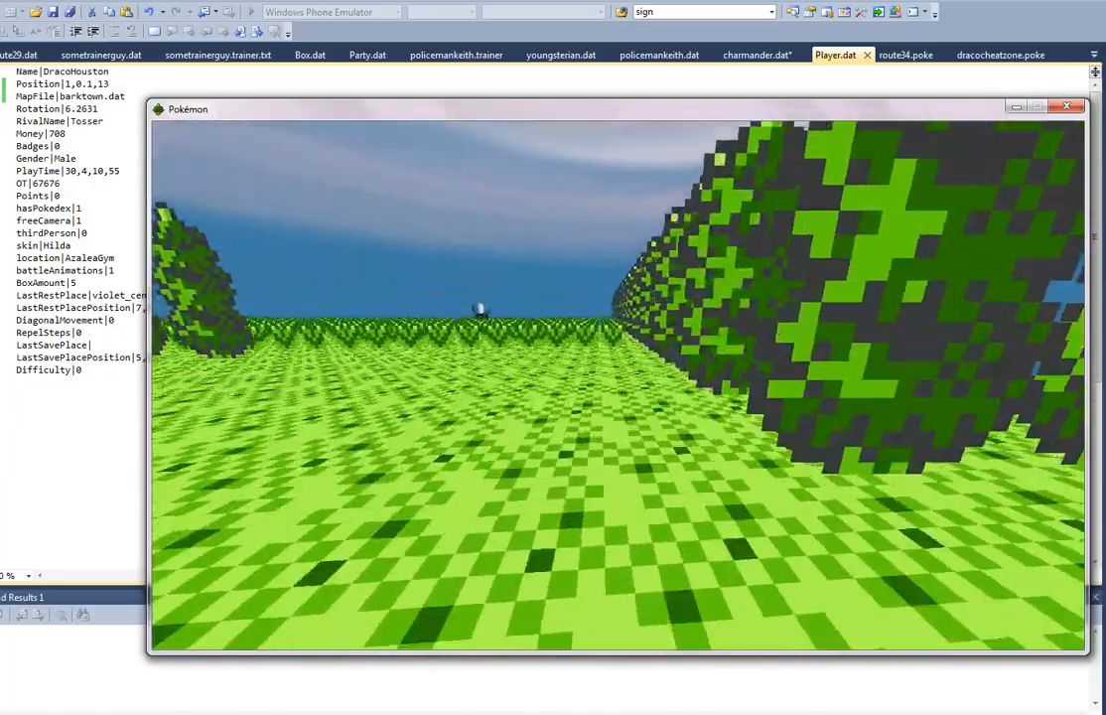
{"action": "key", "text": "w"}
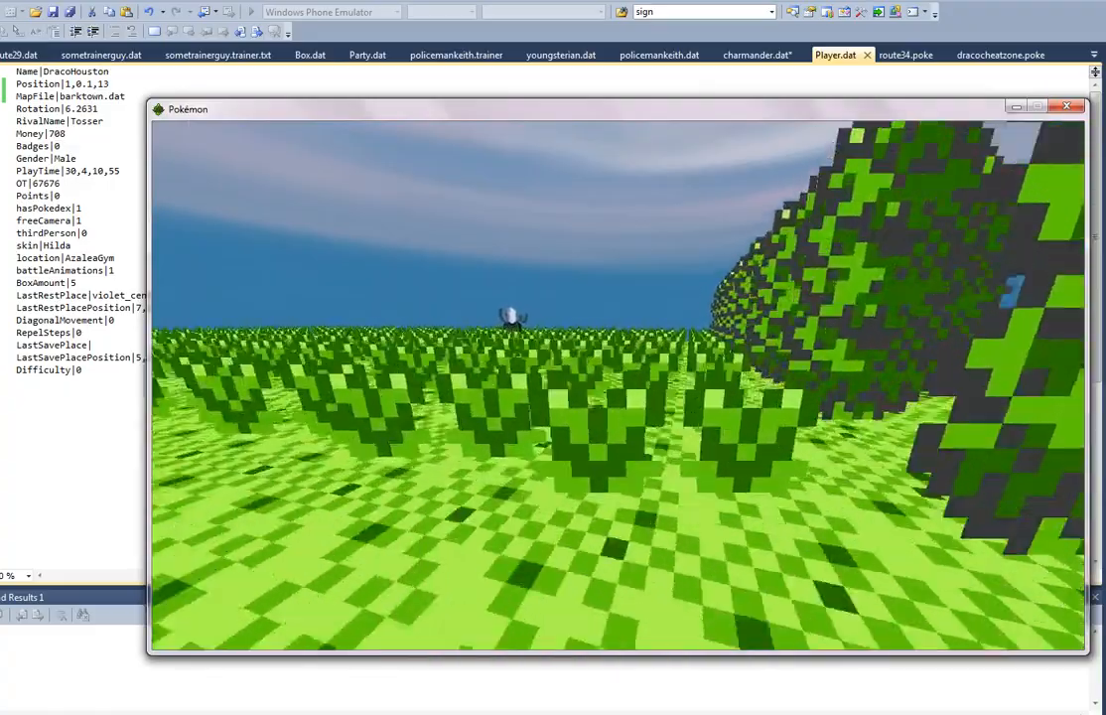
{"action": "key", "text": "w"}
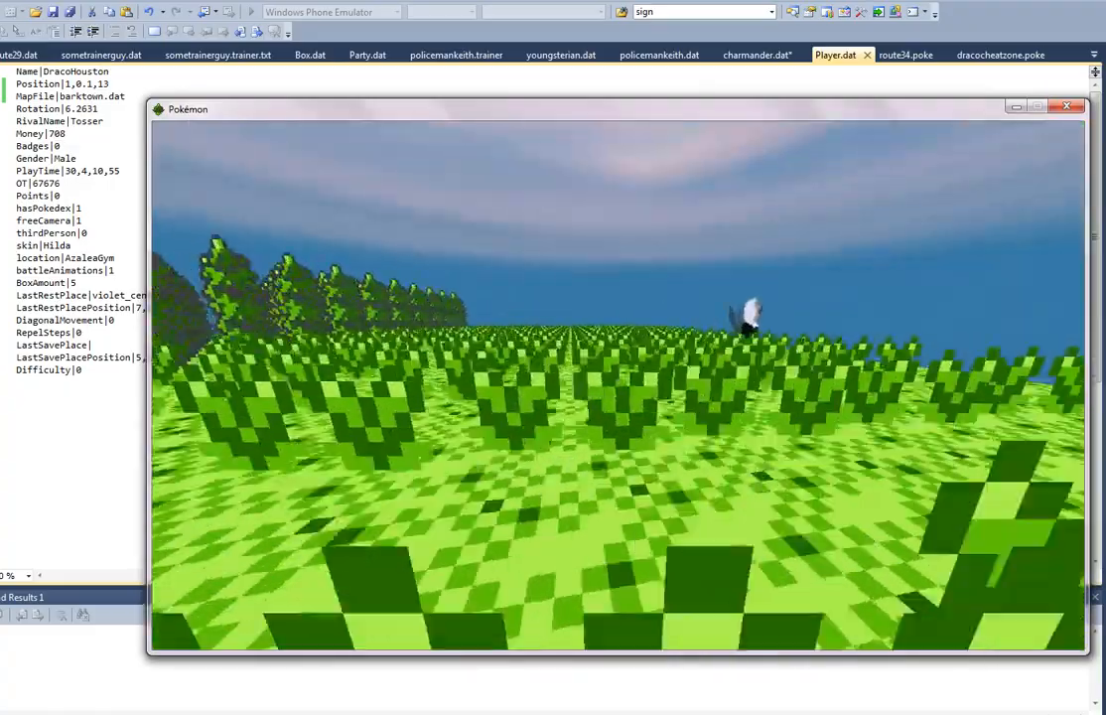
{"action": "key", "text": "w"}
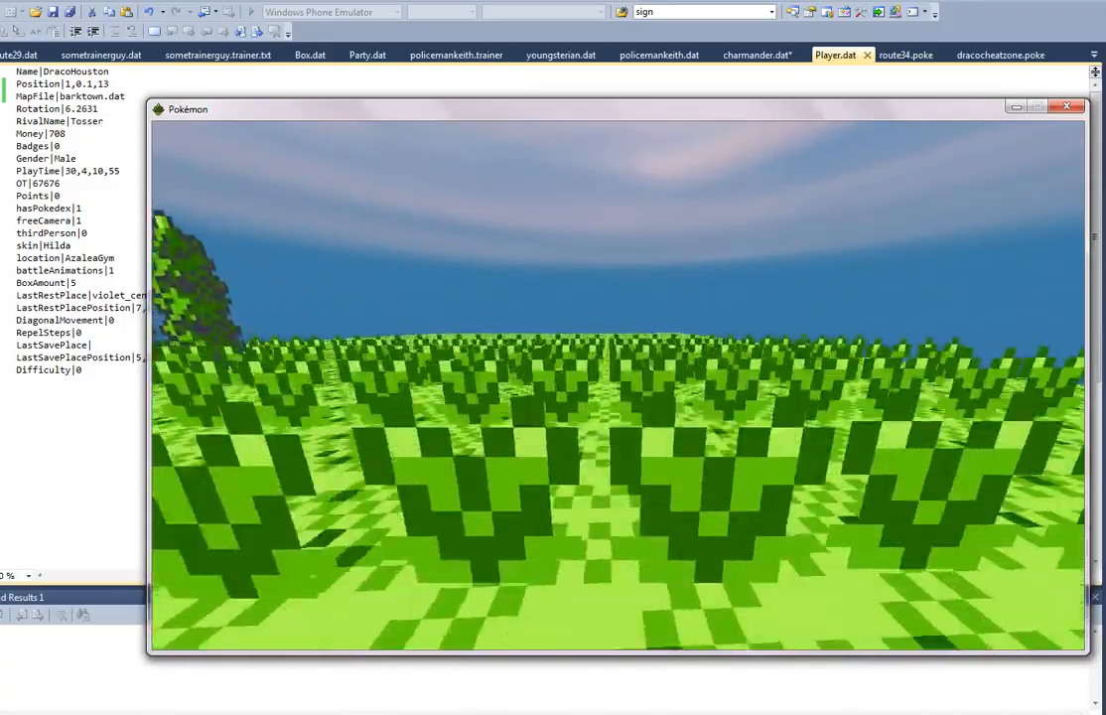
{"action": "key", "text": "w"}
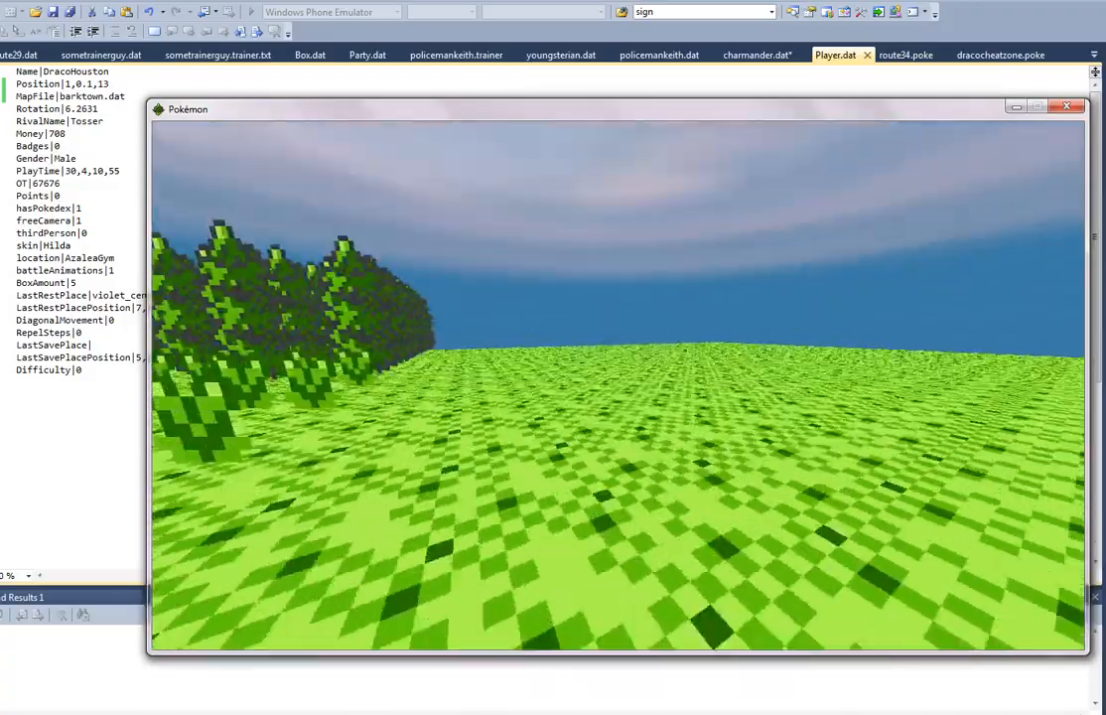
{"action": "key", "text": "w"}
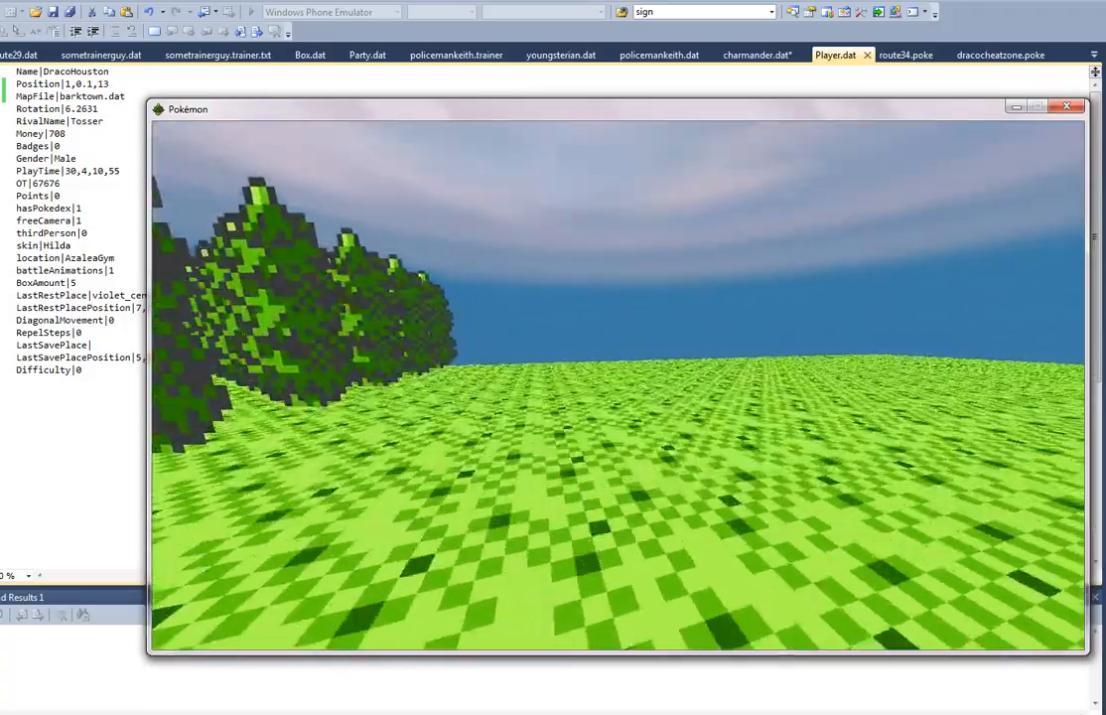
{"action": "key", "text": "w"}
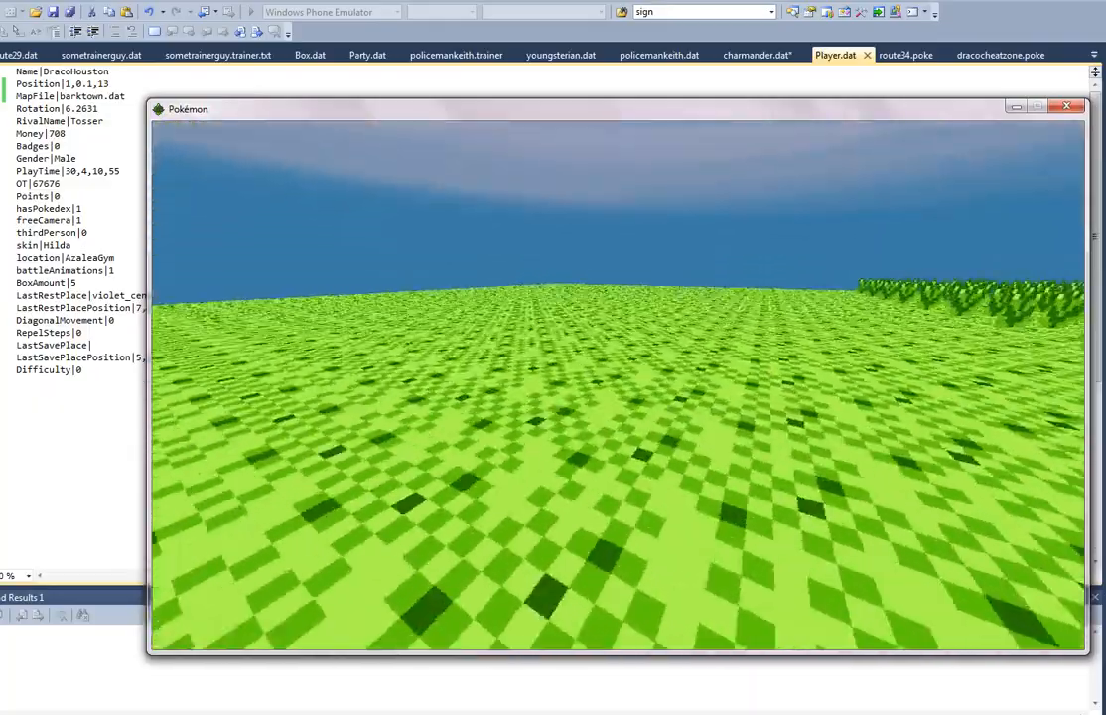
Step: Return through the tall grass to the defeated trainer, talk to him again and close his dialogue
{"action": "key", "text": "w"}
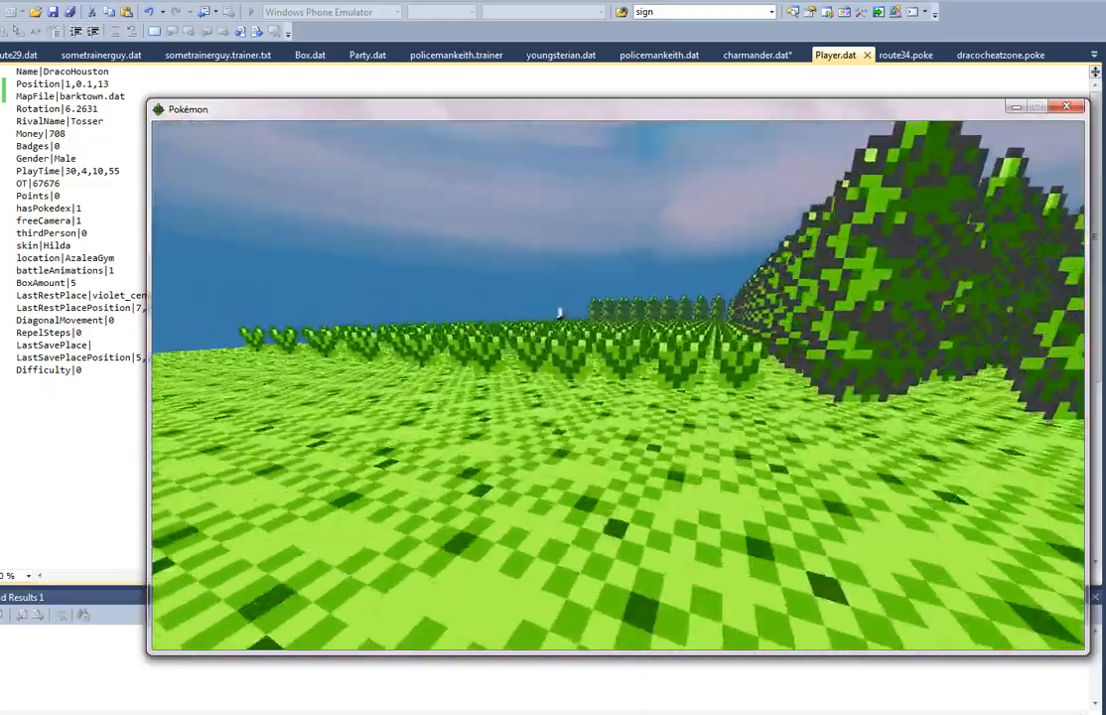
{"action": "key", "text": "w"}
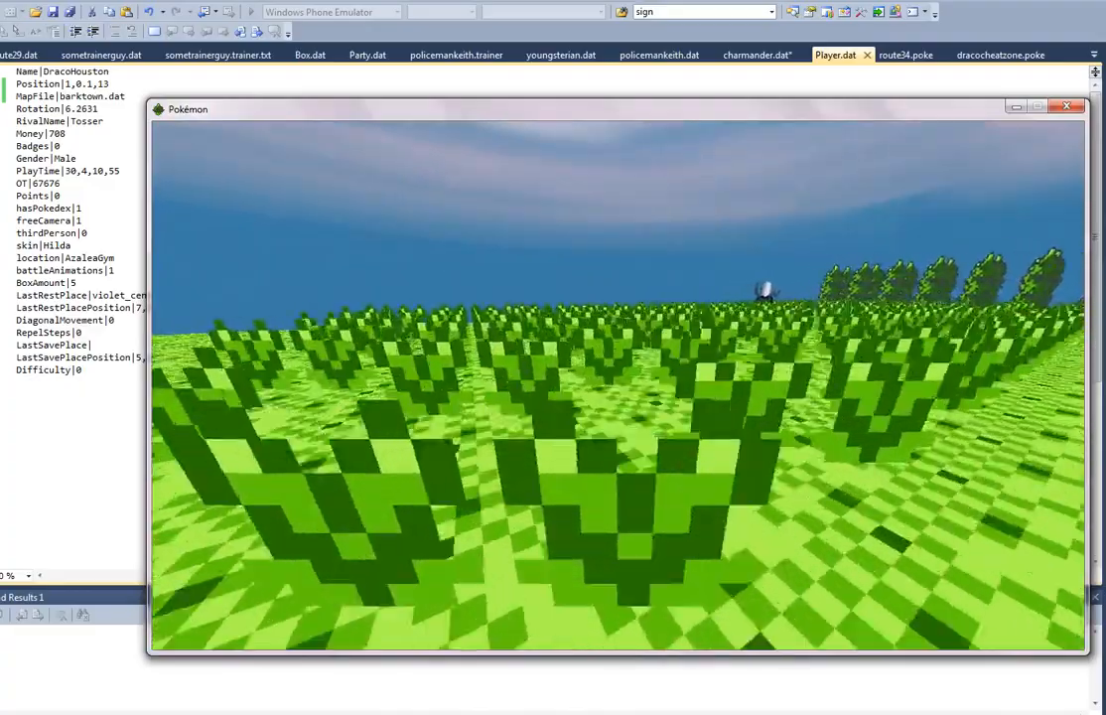
{"action": "key", "text": "w"}
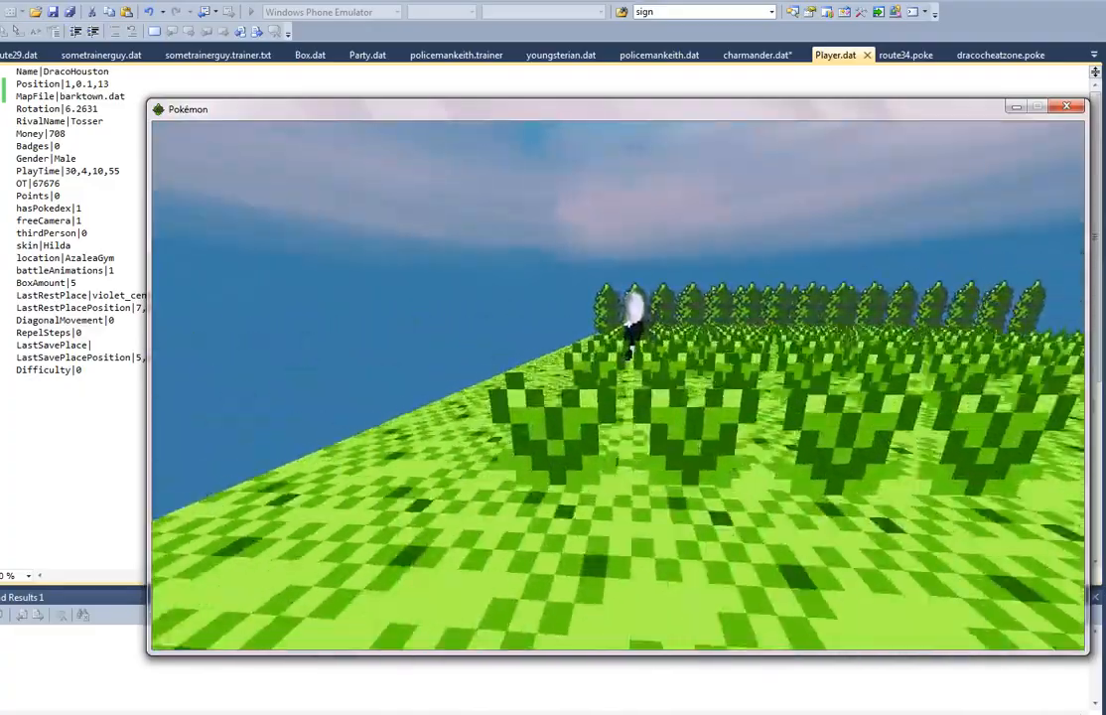
{"action": "key", "text": "w"}
{"action": "key", "text": "space"}
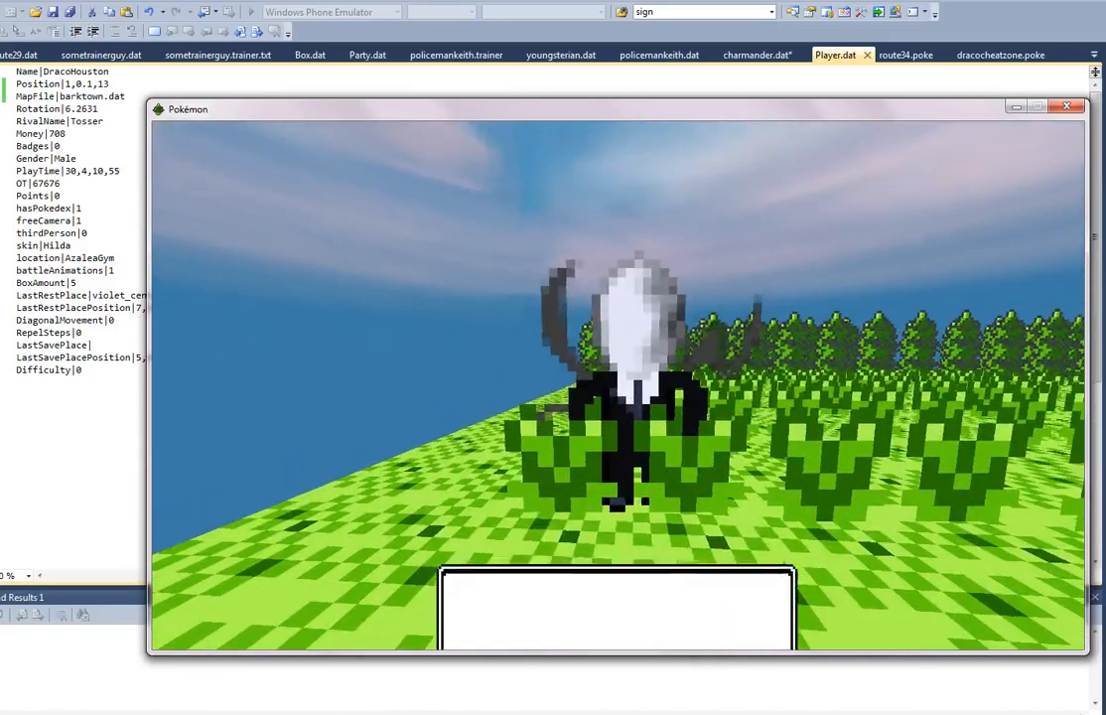
{"action": "key", "text": "space"}
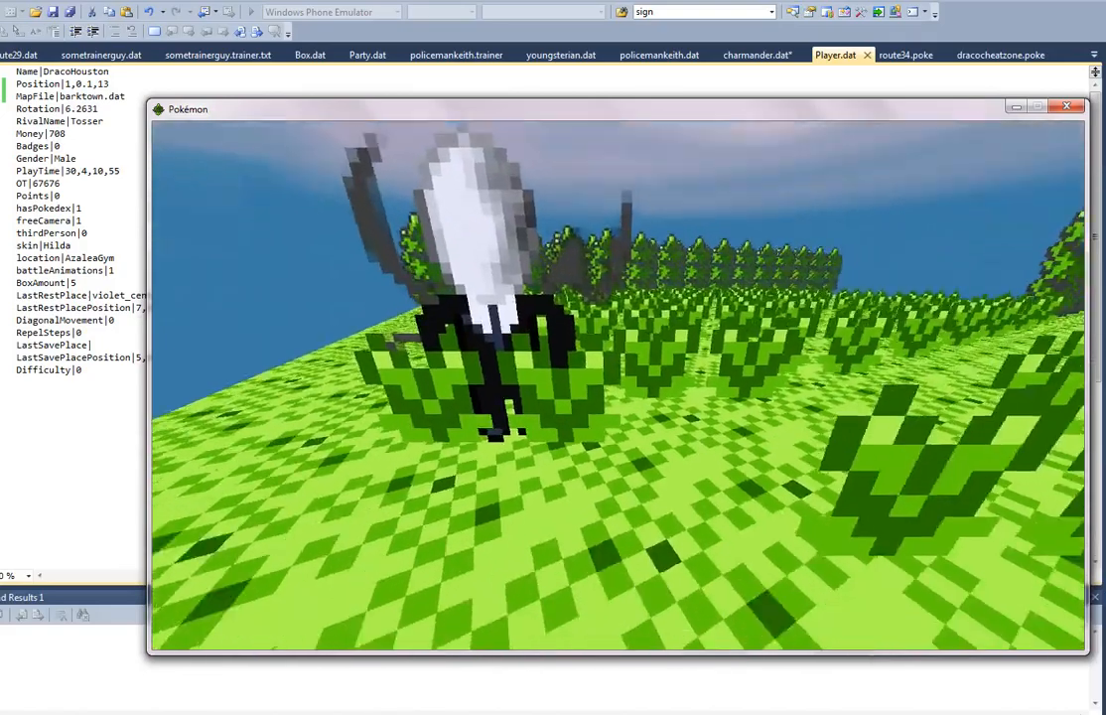
Step: Walk back across the route to the sandy path and exit the running game to its main menu
{"action": "key", "text": "w"}
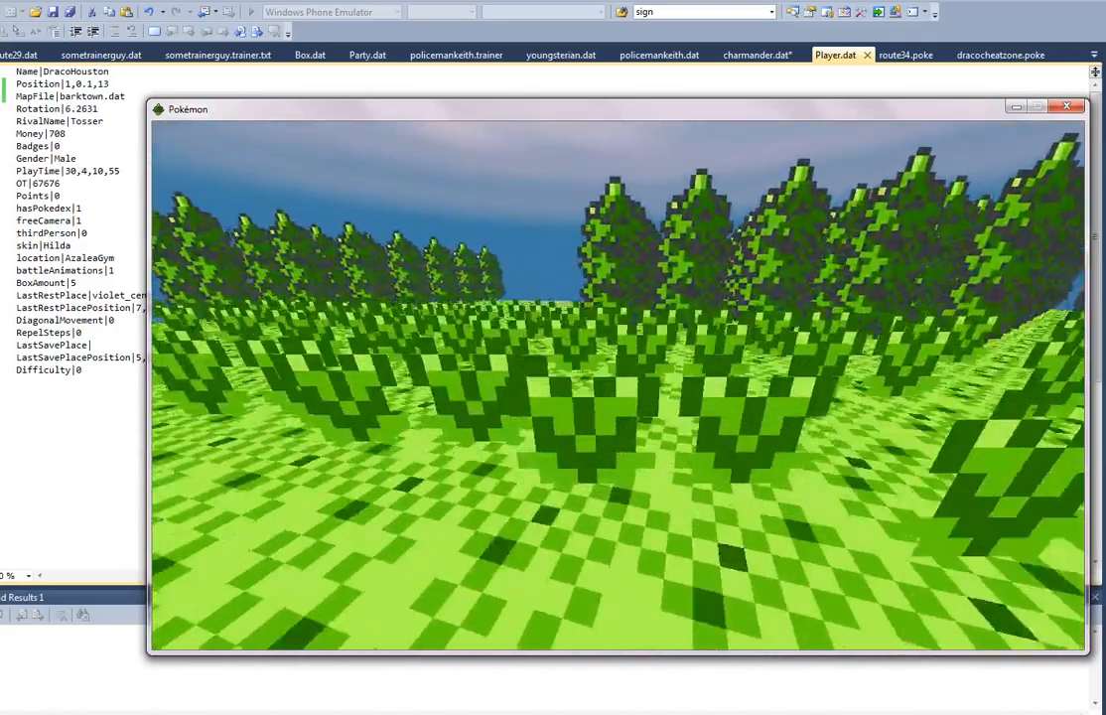
{"action": "key", "text": "w"}
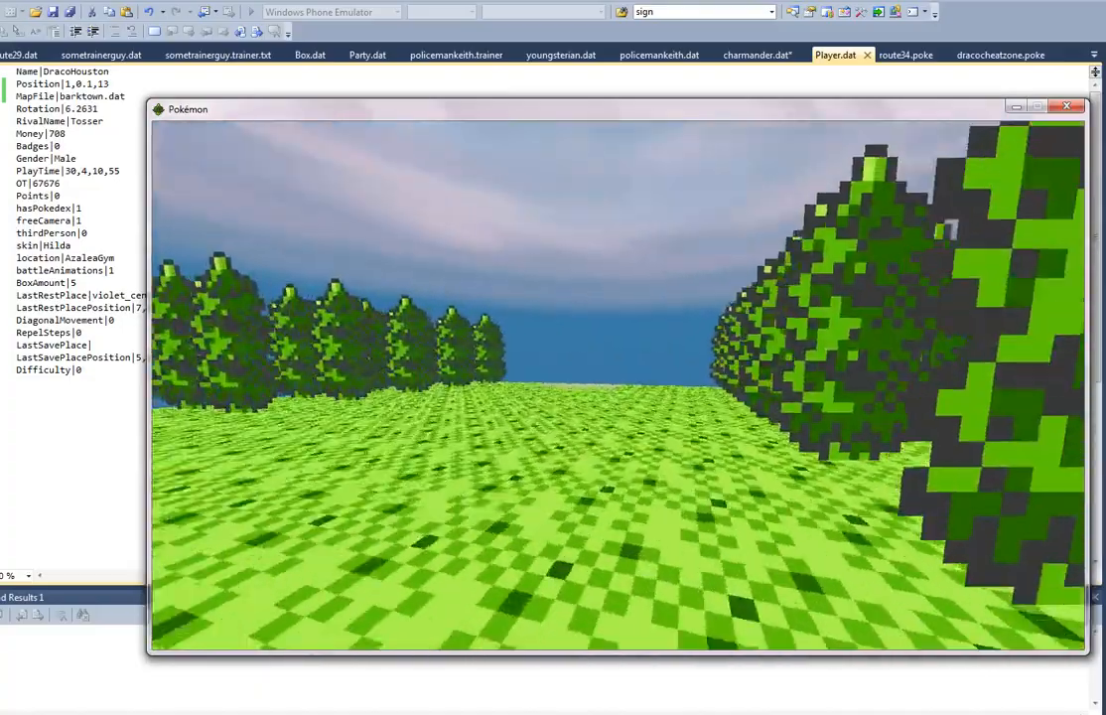
{"action": "key", "text": "w"}
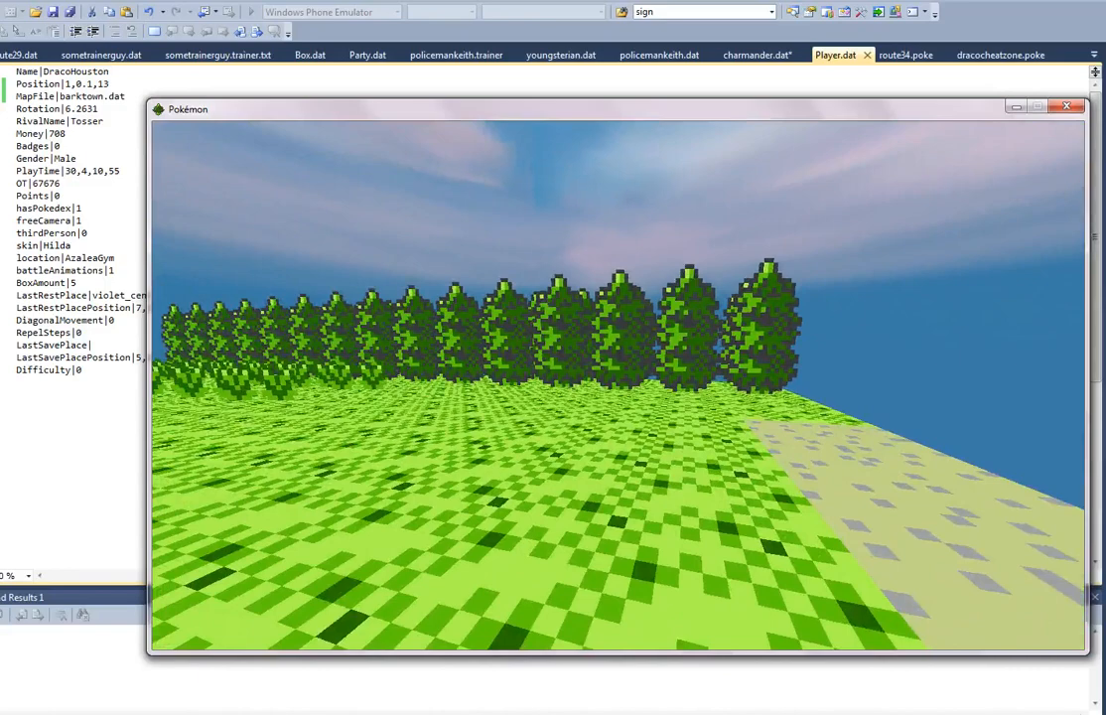
{"action": "key", "text": "Escape"}
{"action": "left_click", "coordinate": [534, 421]}
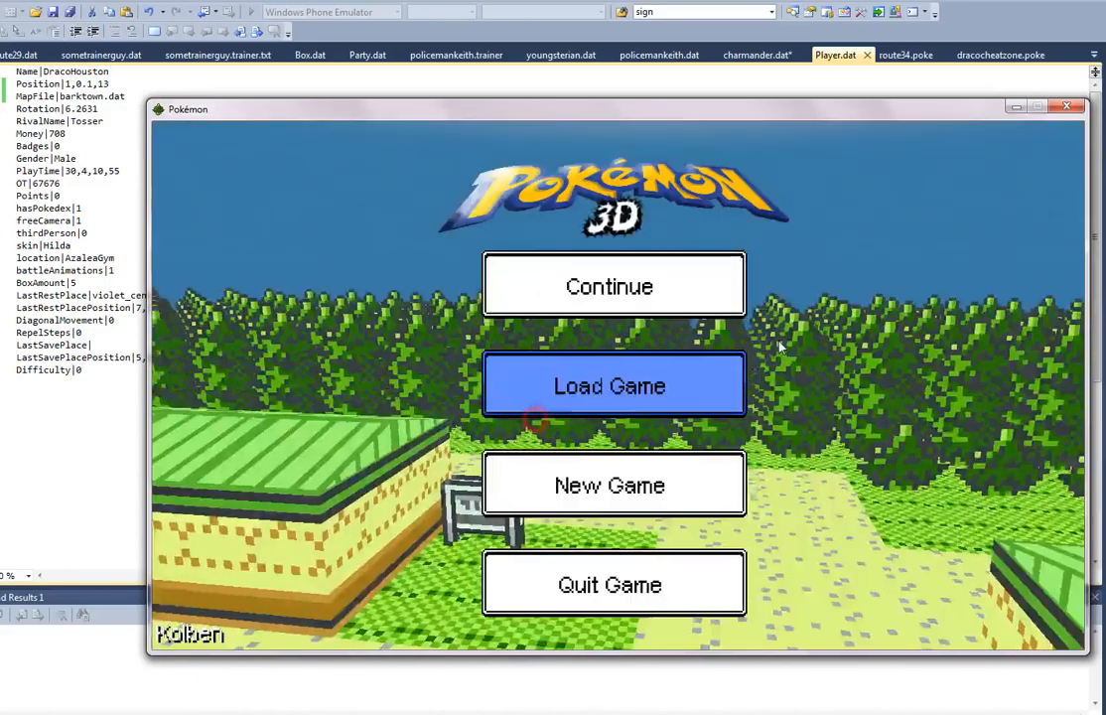